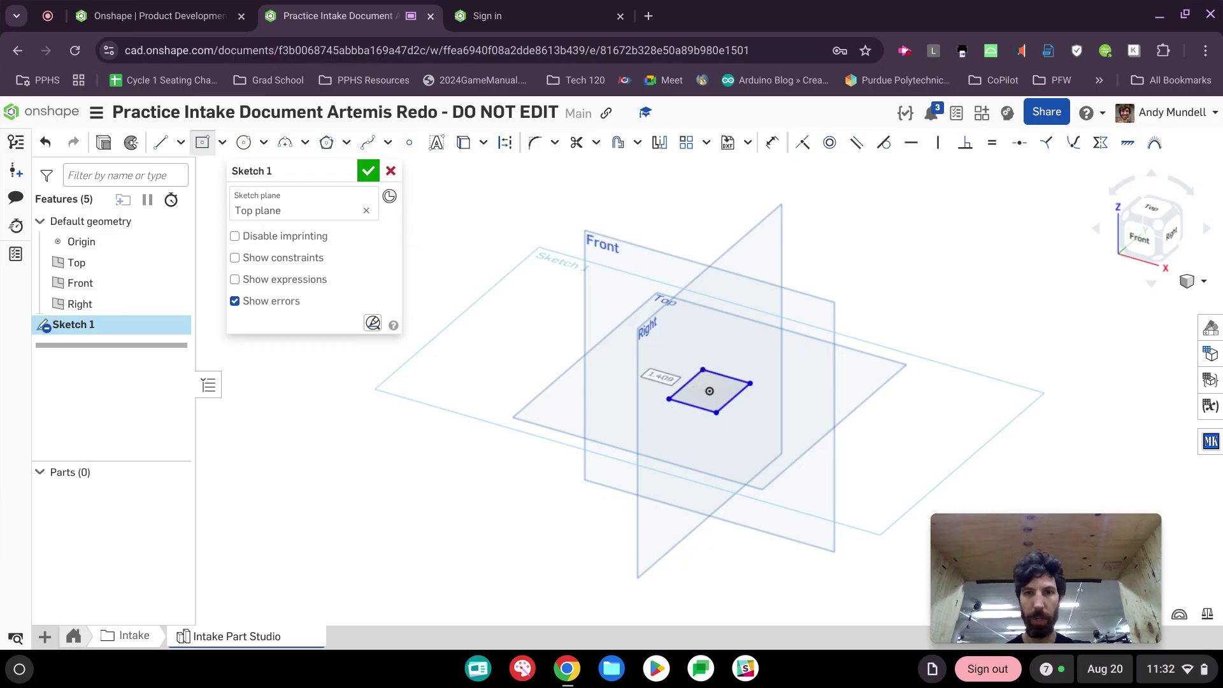
# - Finish the sketch and extrude its square 1 in downward, below the Top plane, as a new solid
pyautogui.click(369, 171)
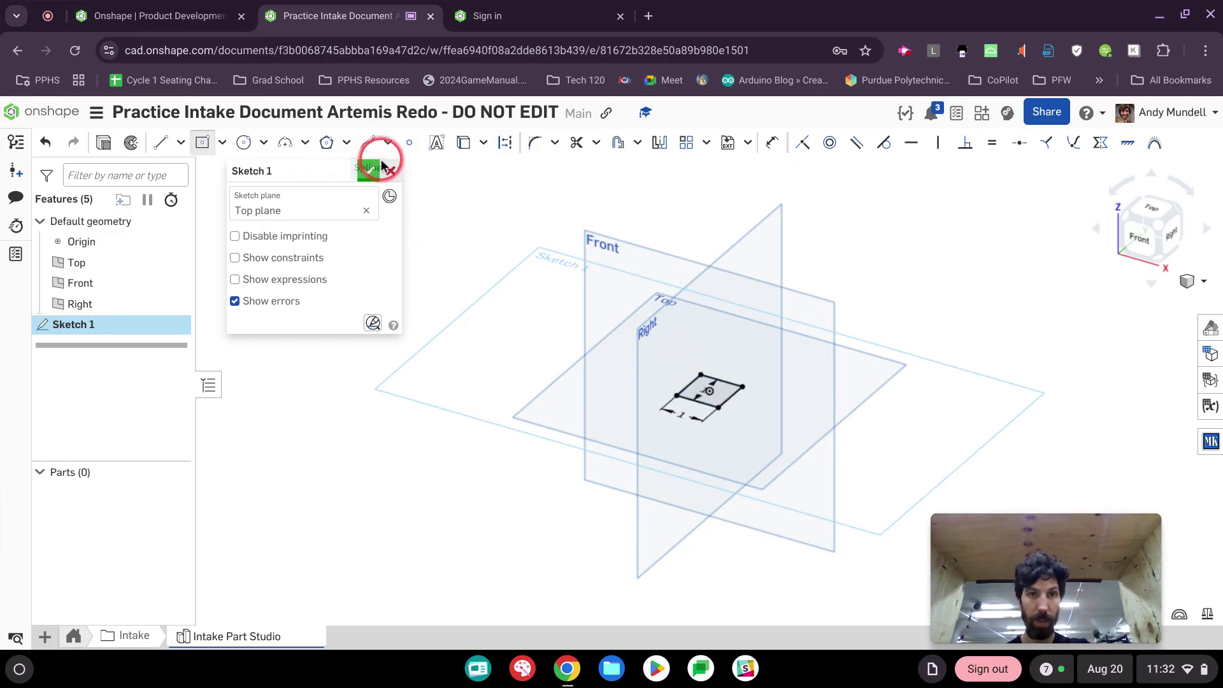
pyautogui.click(705, 407)
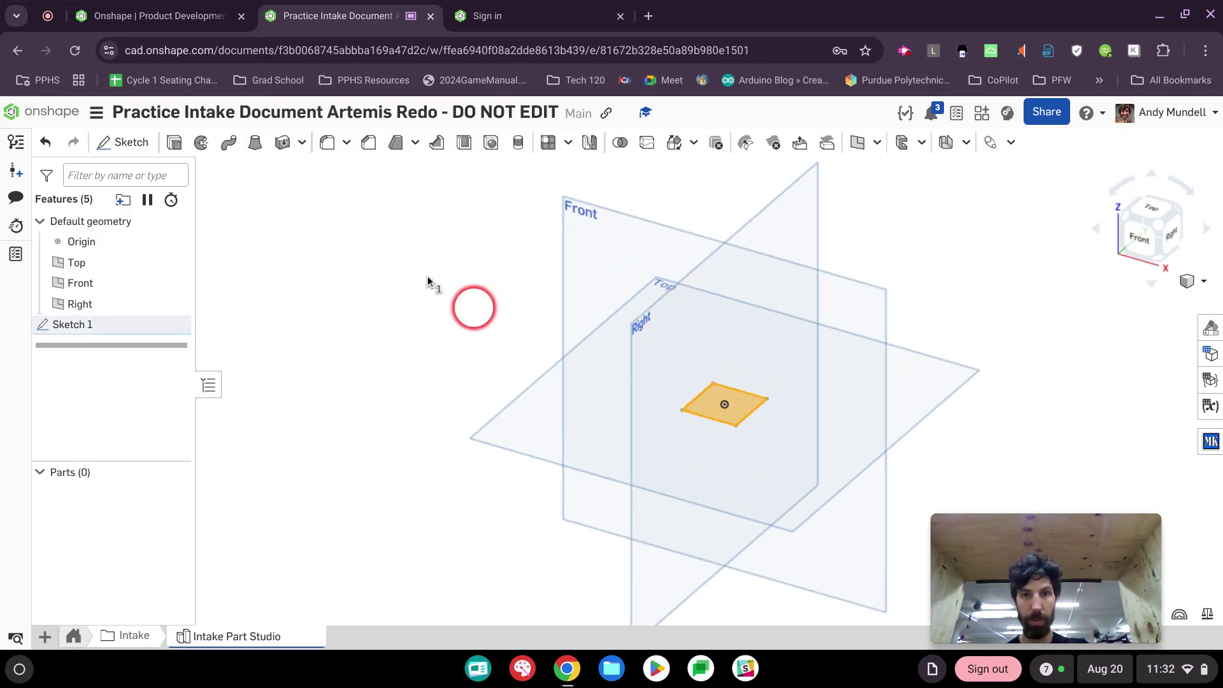
pyautogui.click(174, 142)
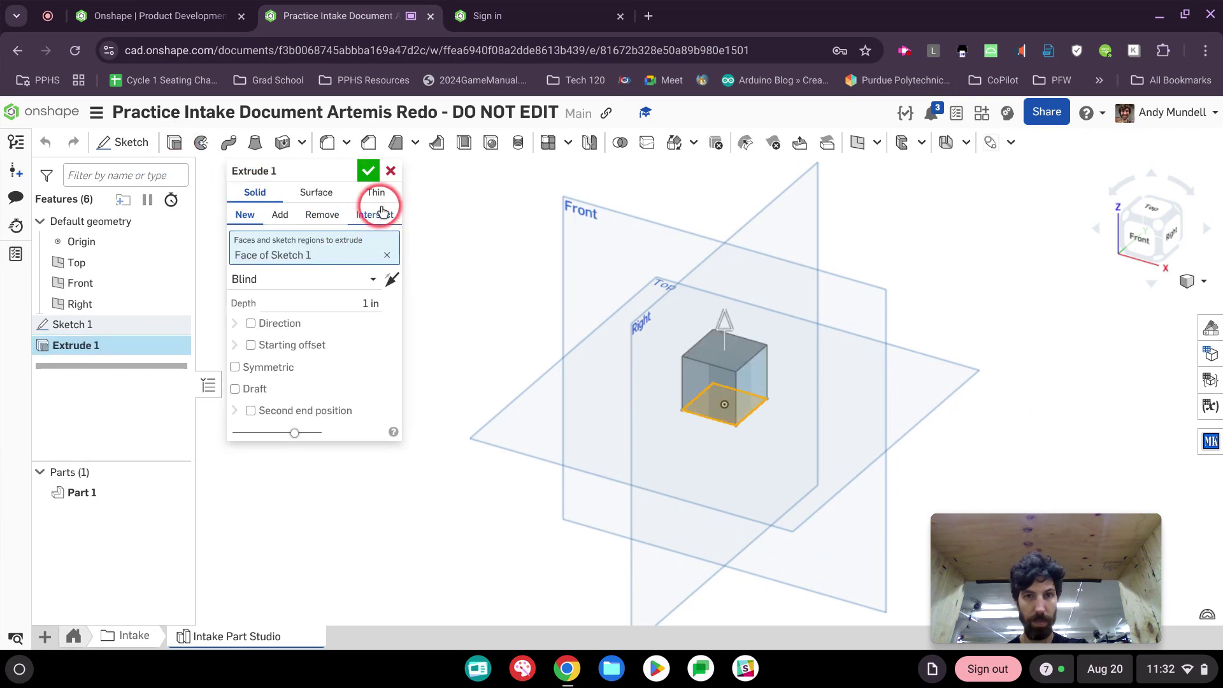
pyautogui.click(390, 279)
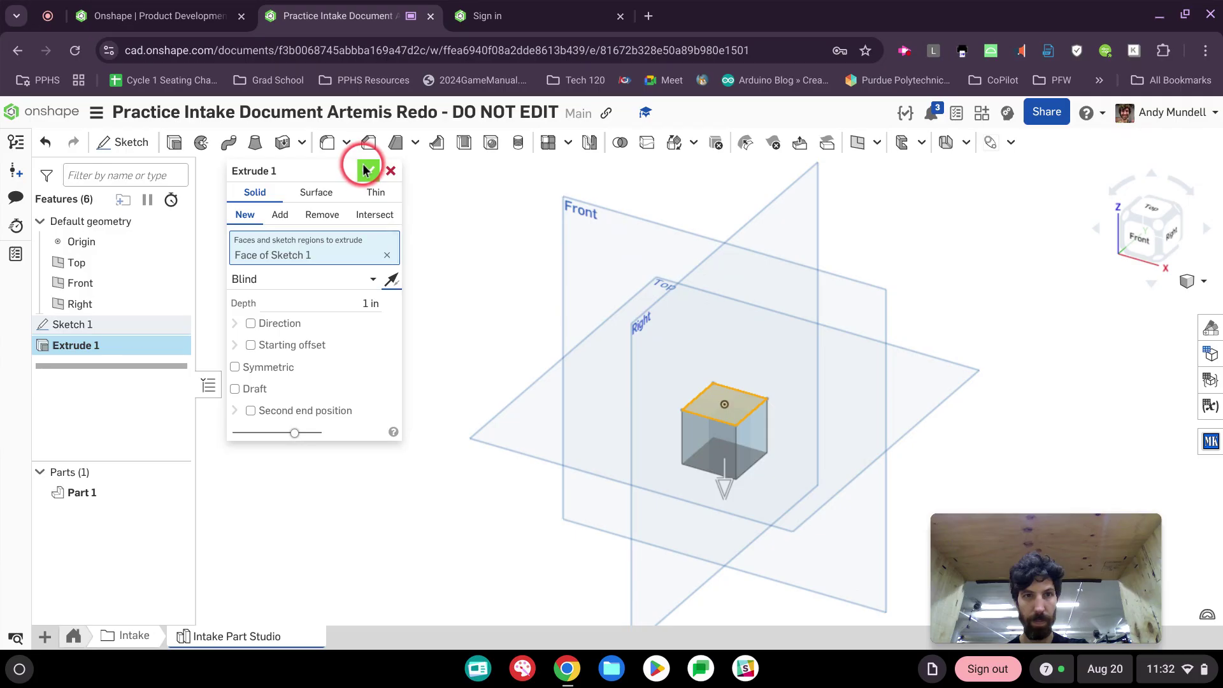
pyautogui.click(369, 171)
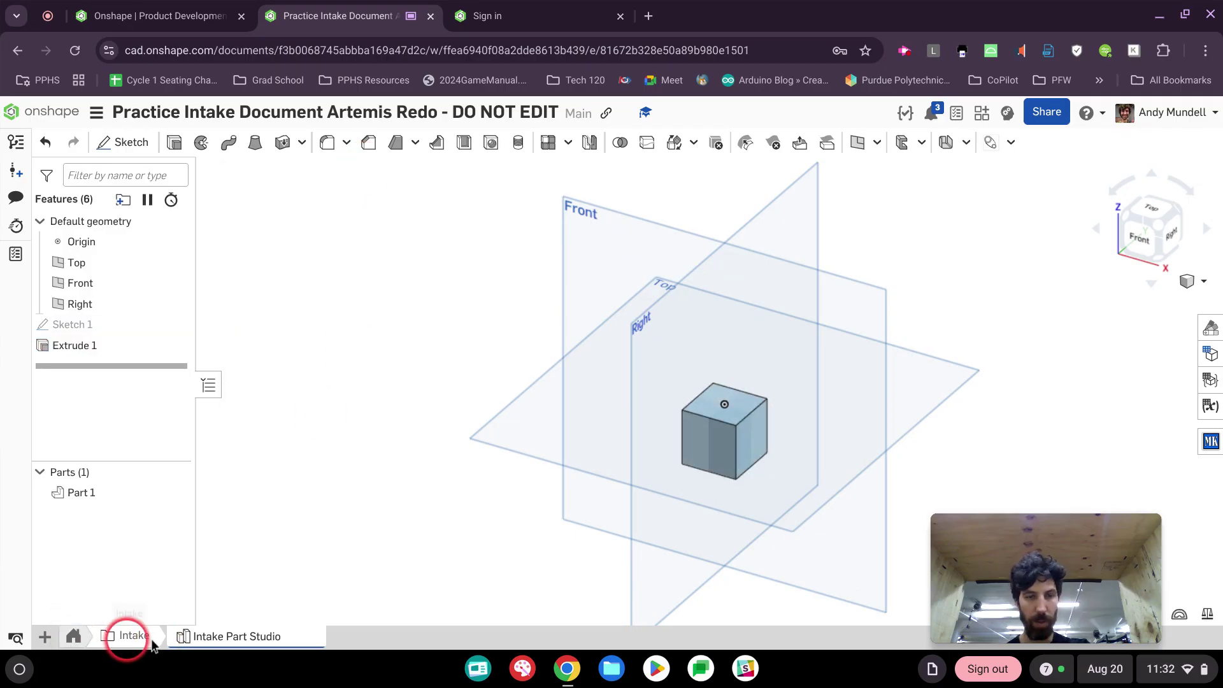
# - Create a new assembly in the Intake folder and name it Intake
pyautogui.click(46, 637)
pyautogui.click(87, 531)
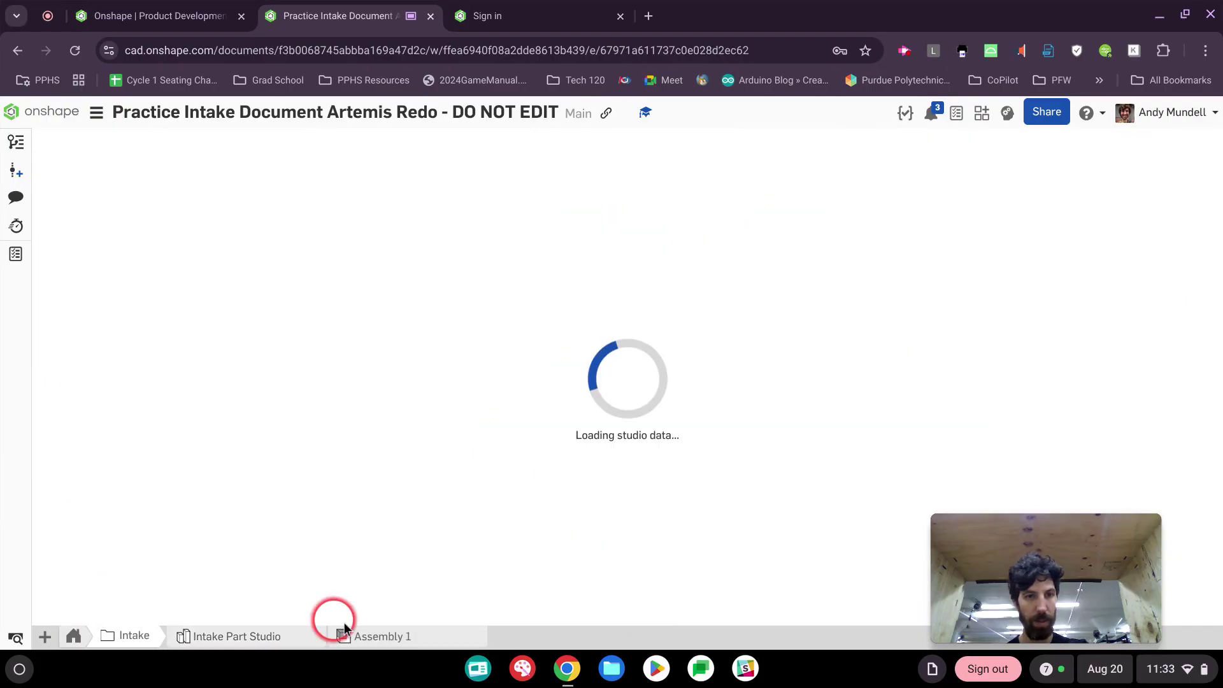
pyautogui.rightClick(360, 634)
pyautogui.click(381, 457)
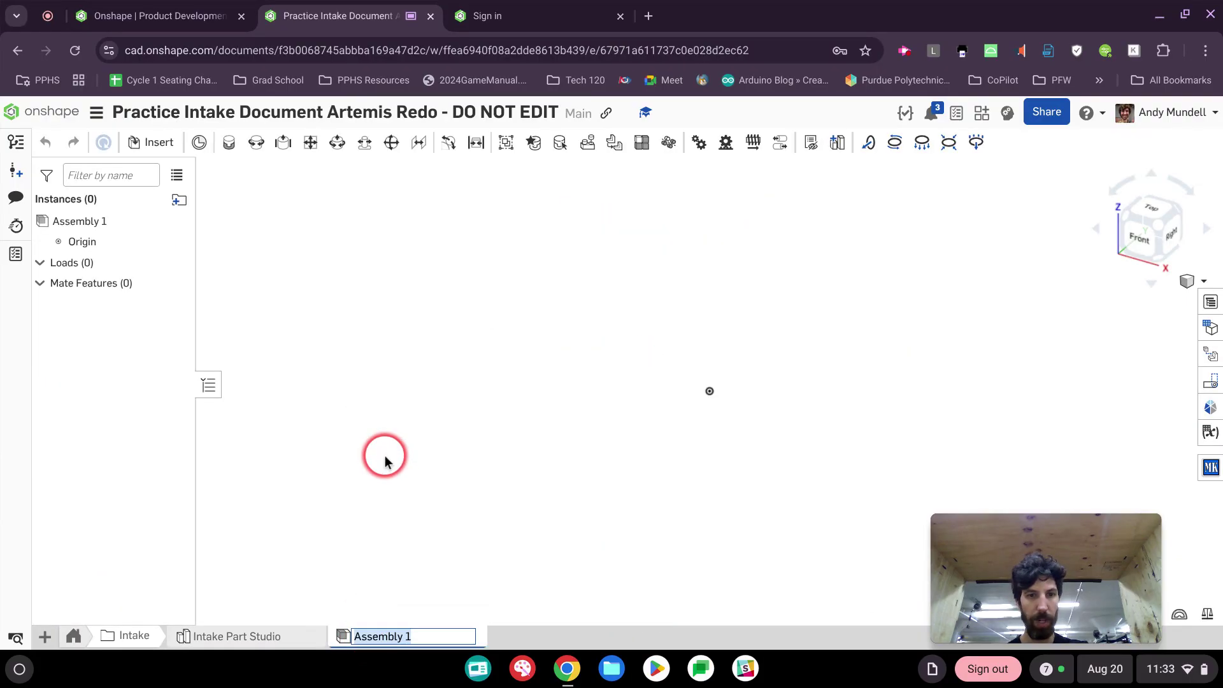
pyautogui.write('Intake')
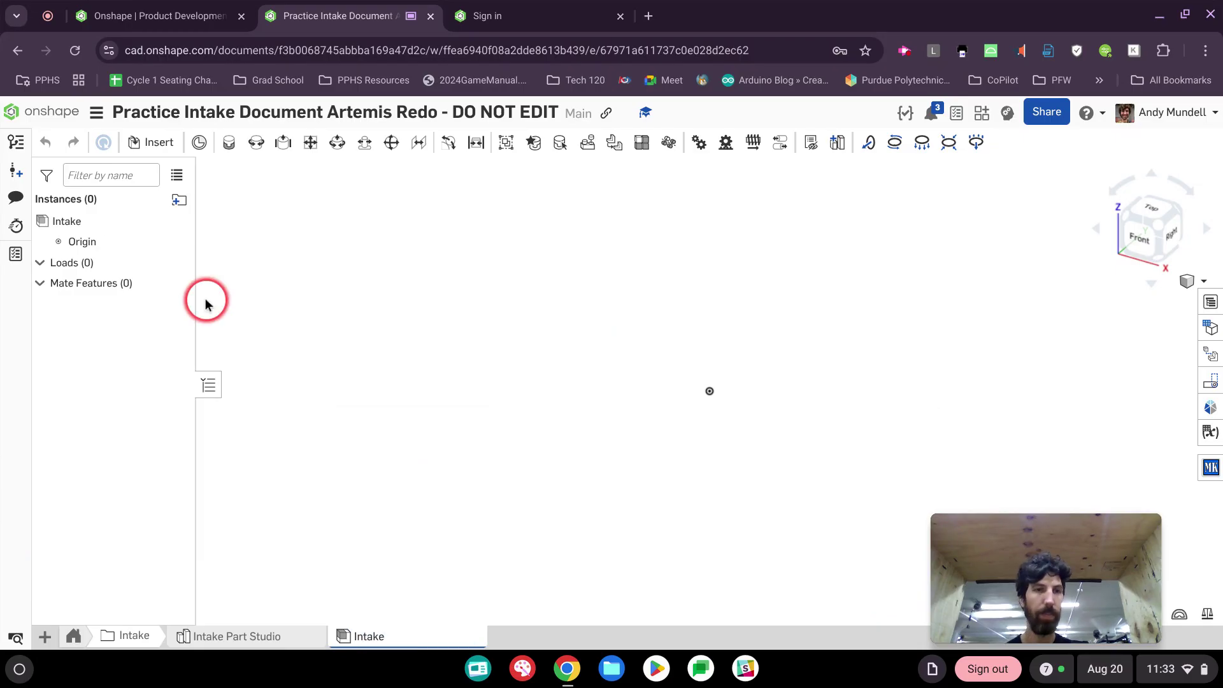
# - Insert Part 1 from the Intake Part Studio into the Intake assembly
pyautogui.click(155, 141)
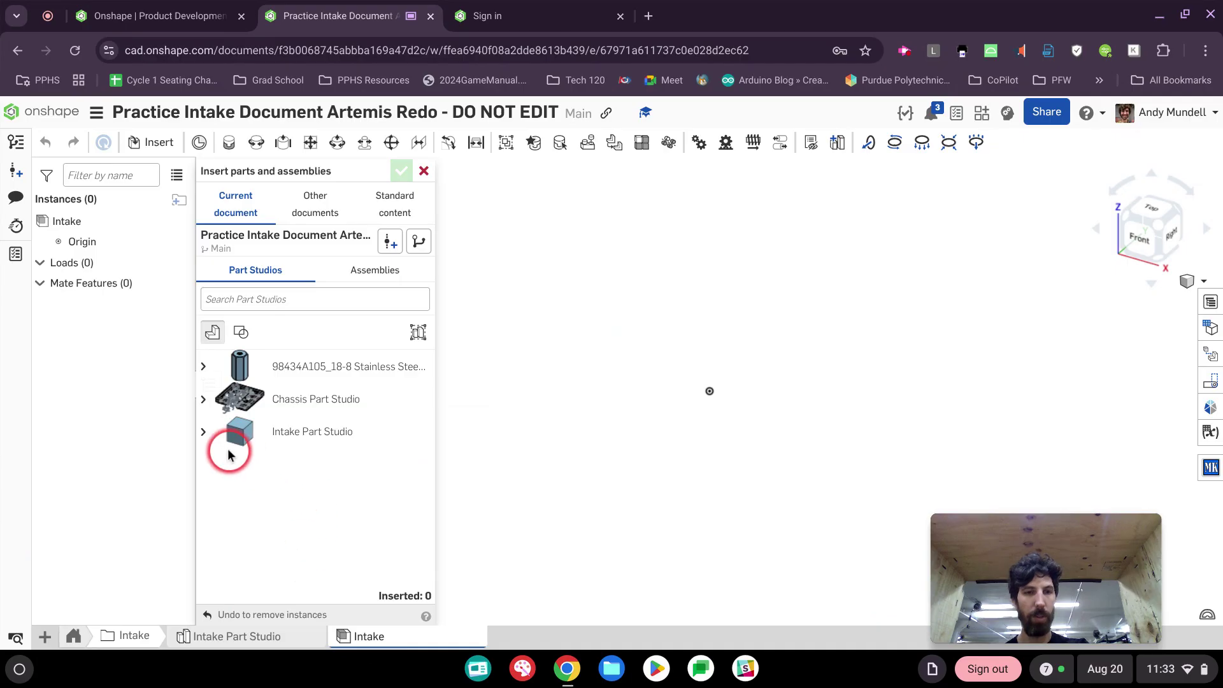
pyautogui.click(287, 467)
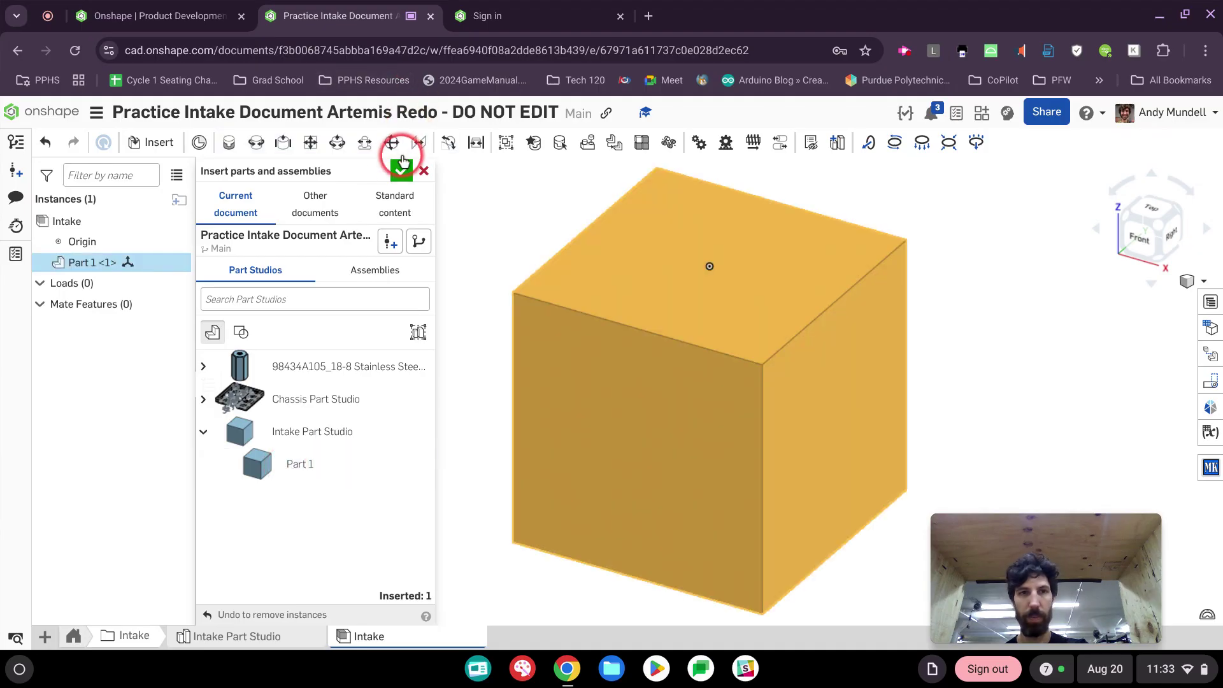
pyautogui.click(401, 171)
# - Move the cube off the origin and add a Fastened mate between its top face centre and the assembly origin
pyautogui.scroll(-5, 376, 204)
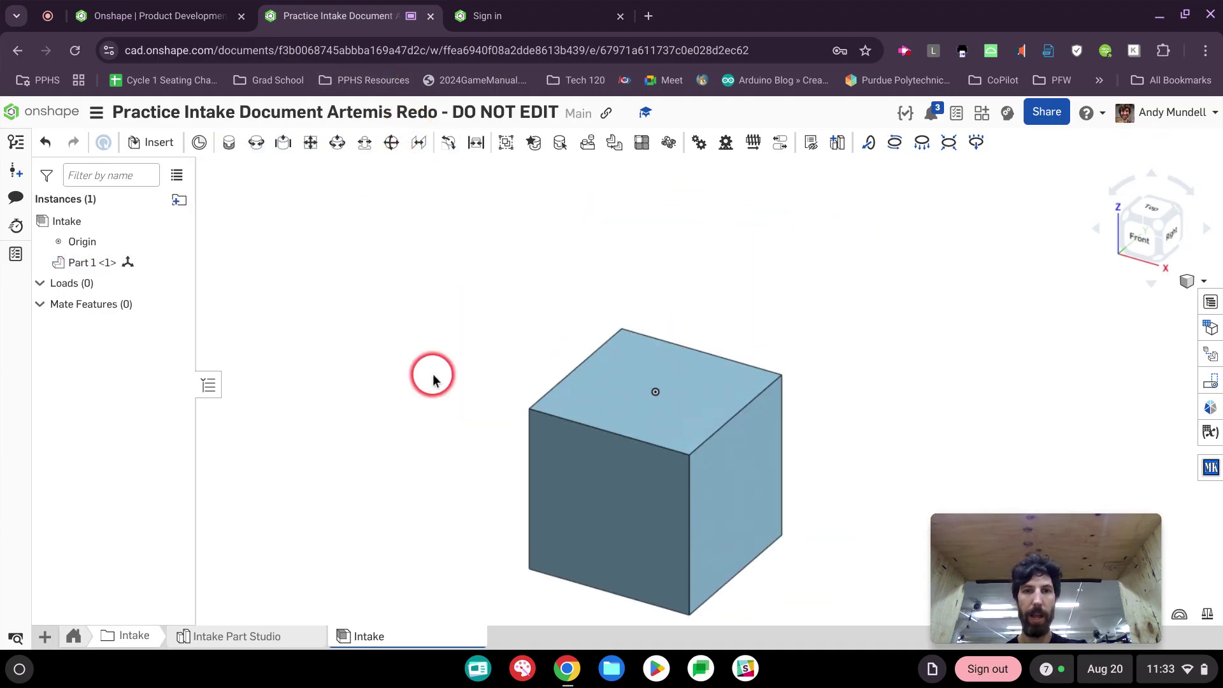
pyautogui.scroll(-3, 433, 355)
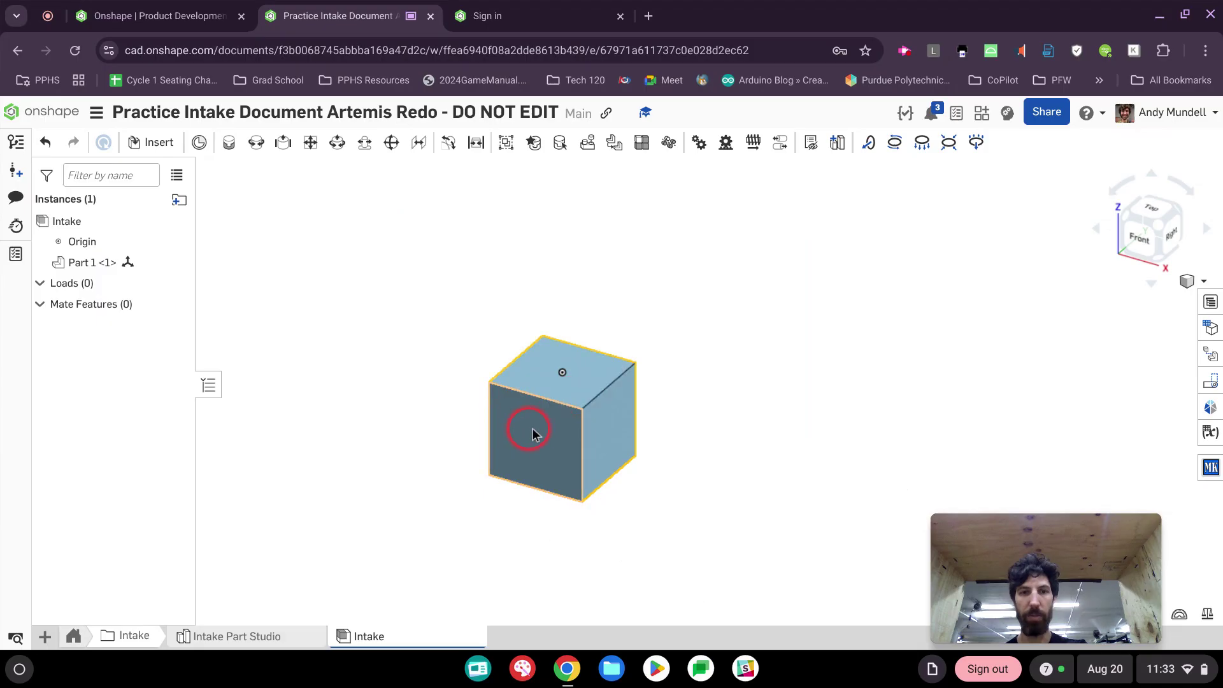
pyautogui.moveTo(533, 434); pyautogui.dragTo(620, 491)
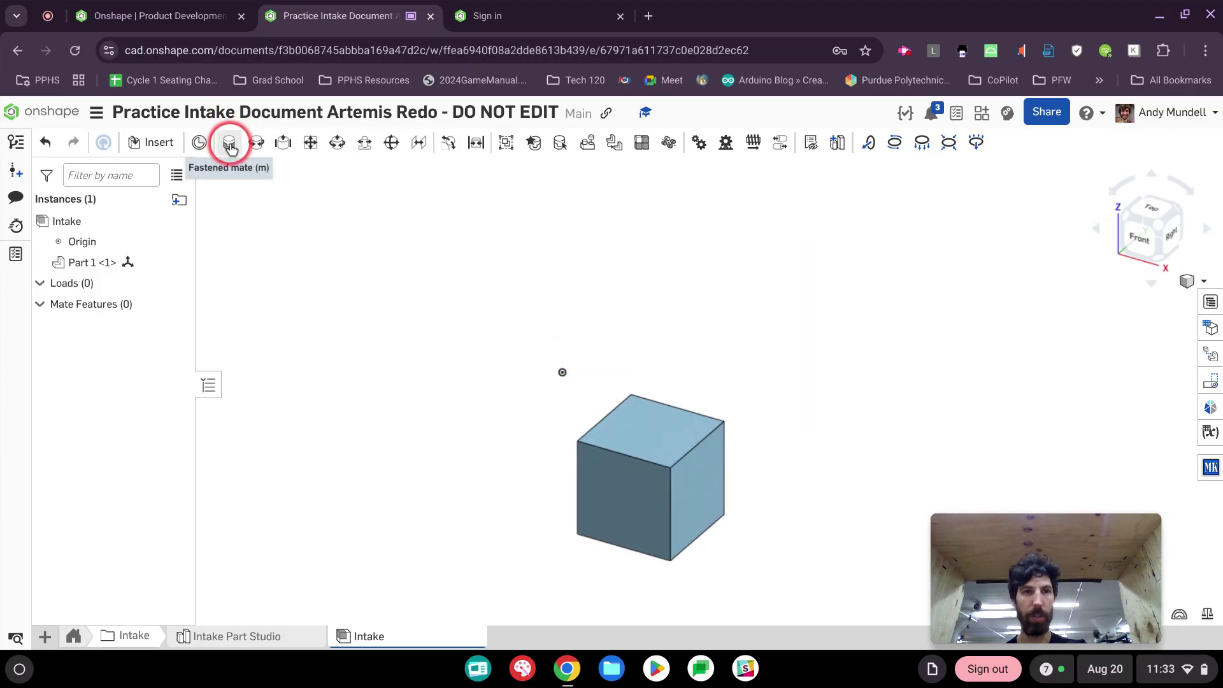
pyautogui.click(230, 146)
pyautogui.click(646, 432)
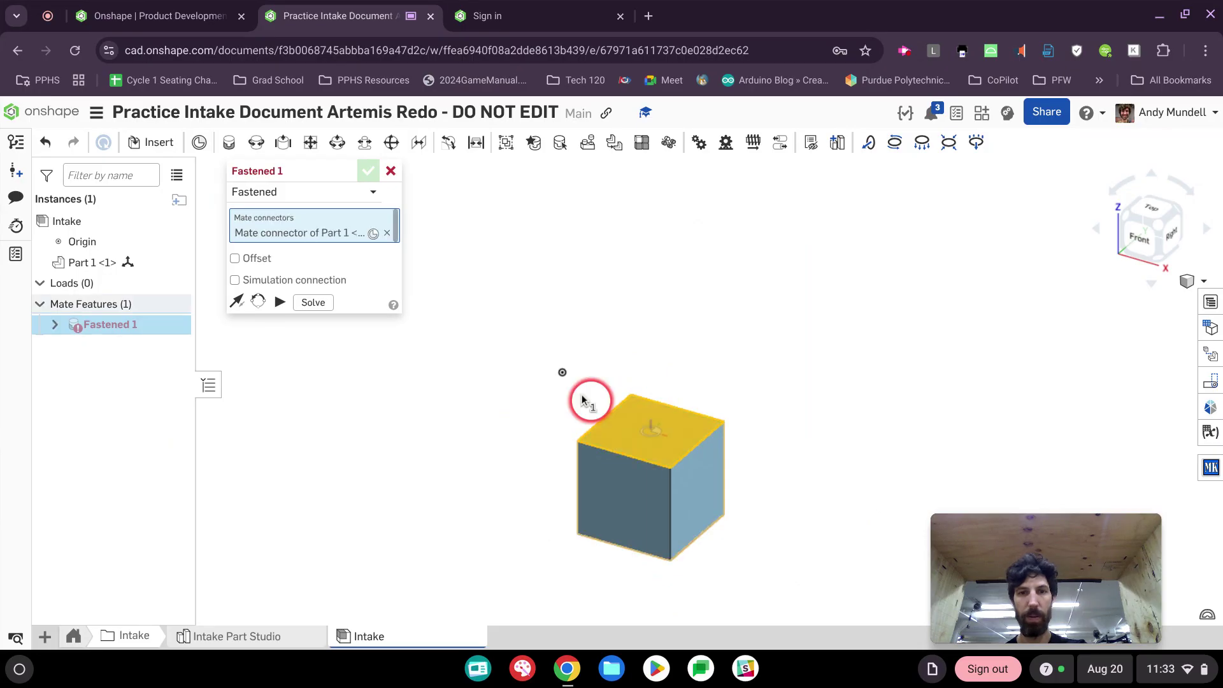
pyautogui.click(562, 372)
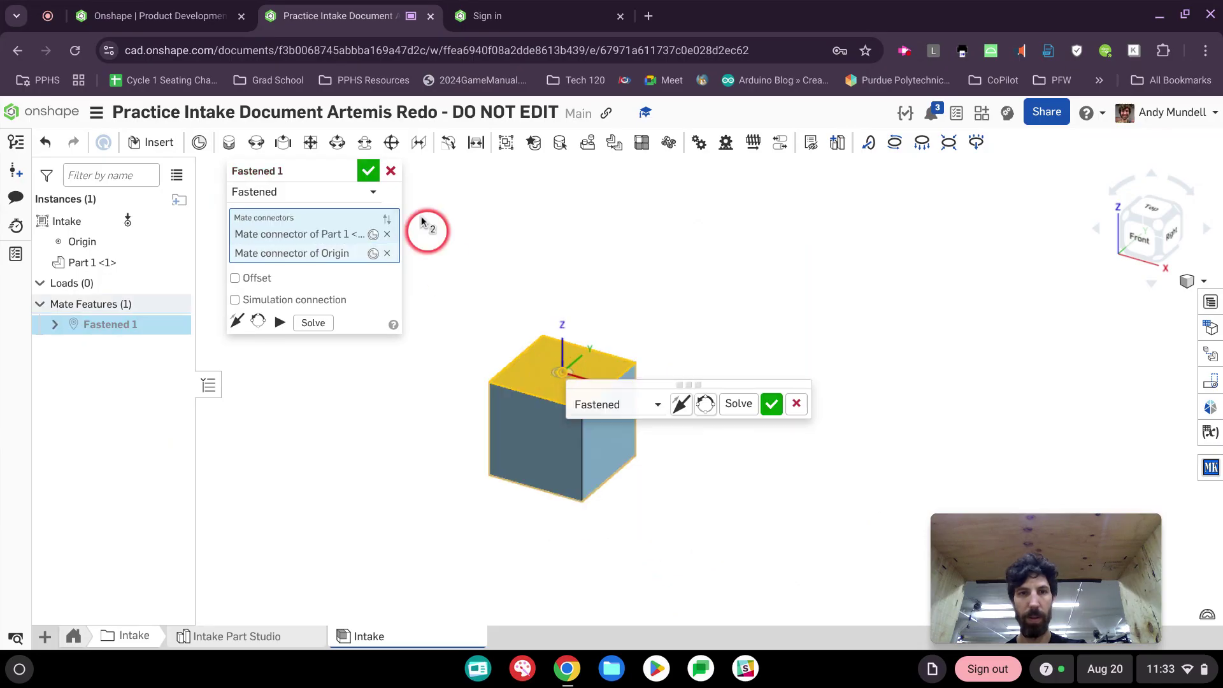
pyautogui.click(369, 170)
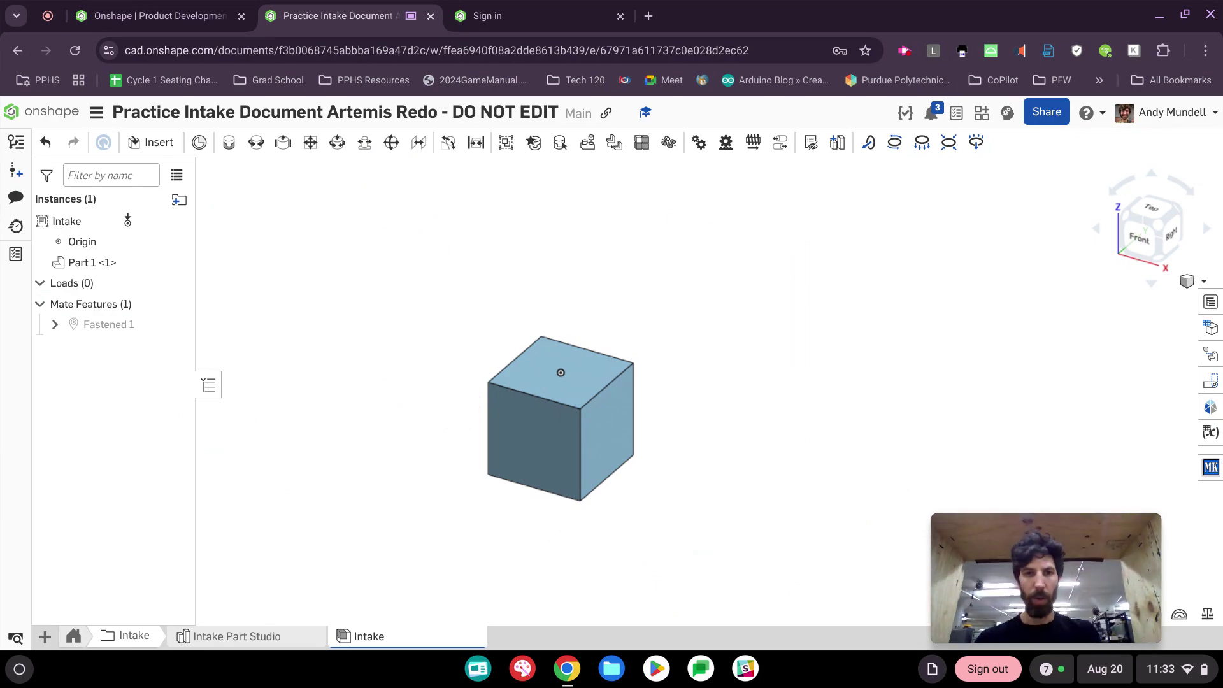
pyautogui.click(536, 398)
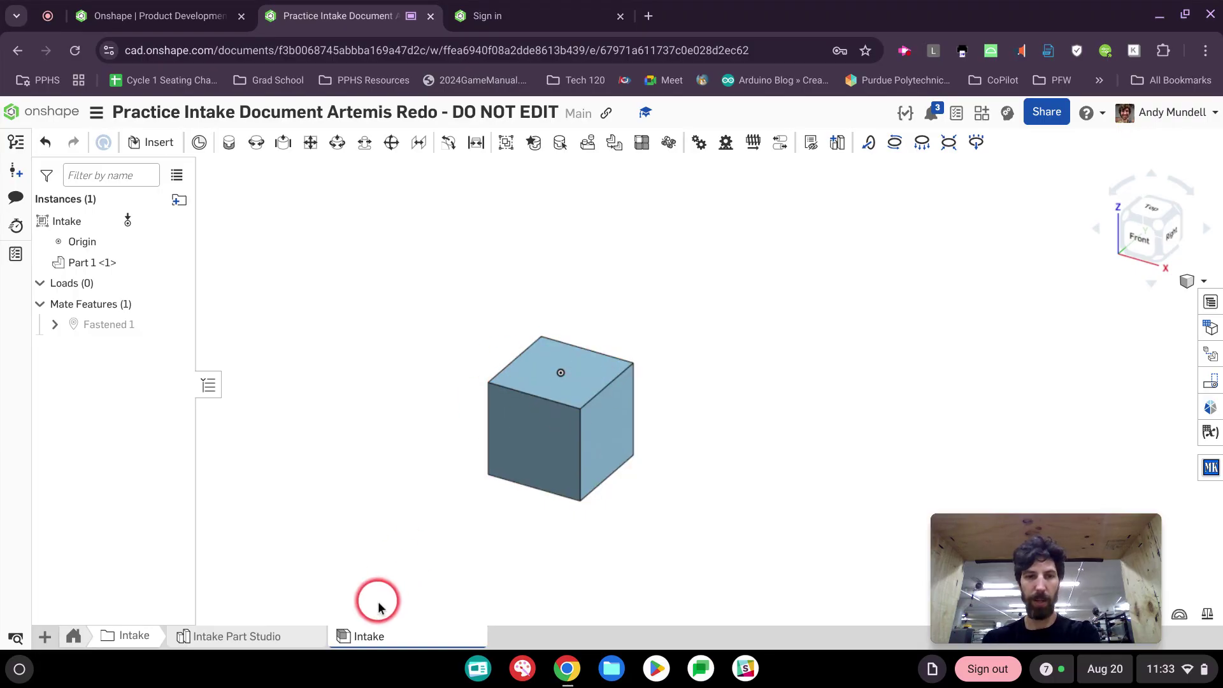
pyautogui.click(537, 479)
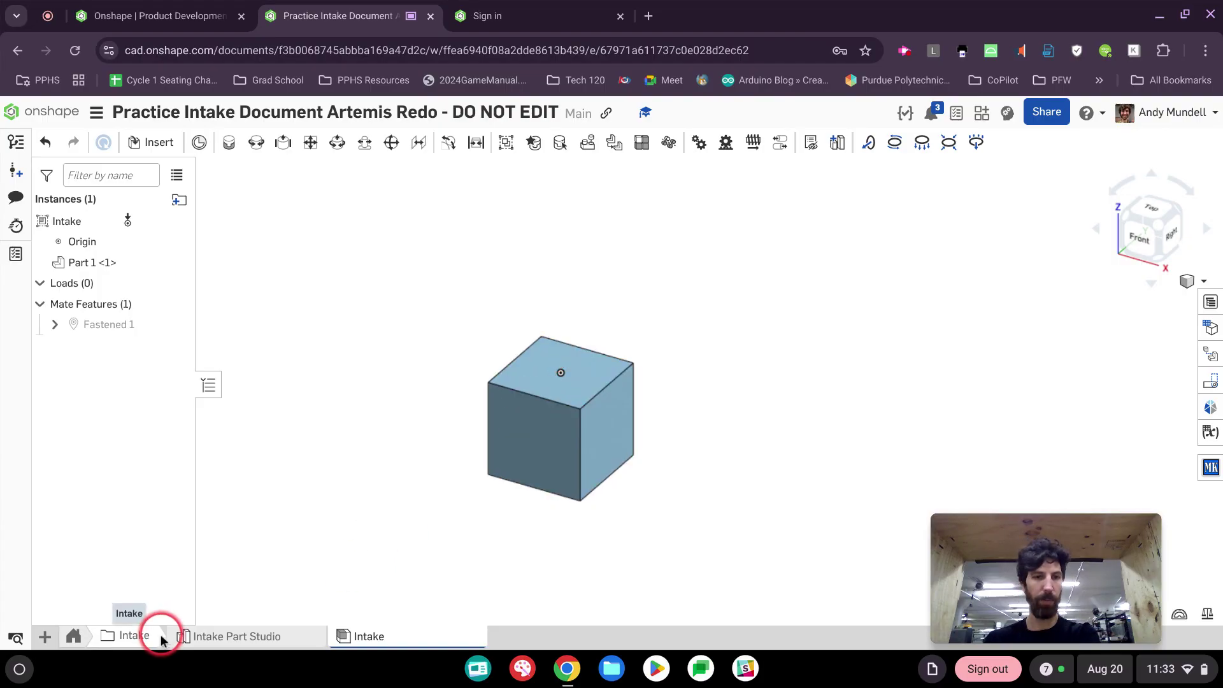
# - Open the Full Bot assembly and insert the Intake assembly in the free space in front of the chassis
pyautogui.click(75, 636)
pyautogui.click(426, 636)
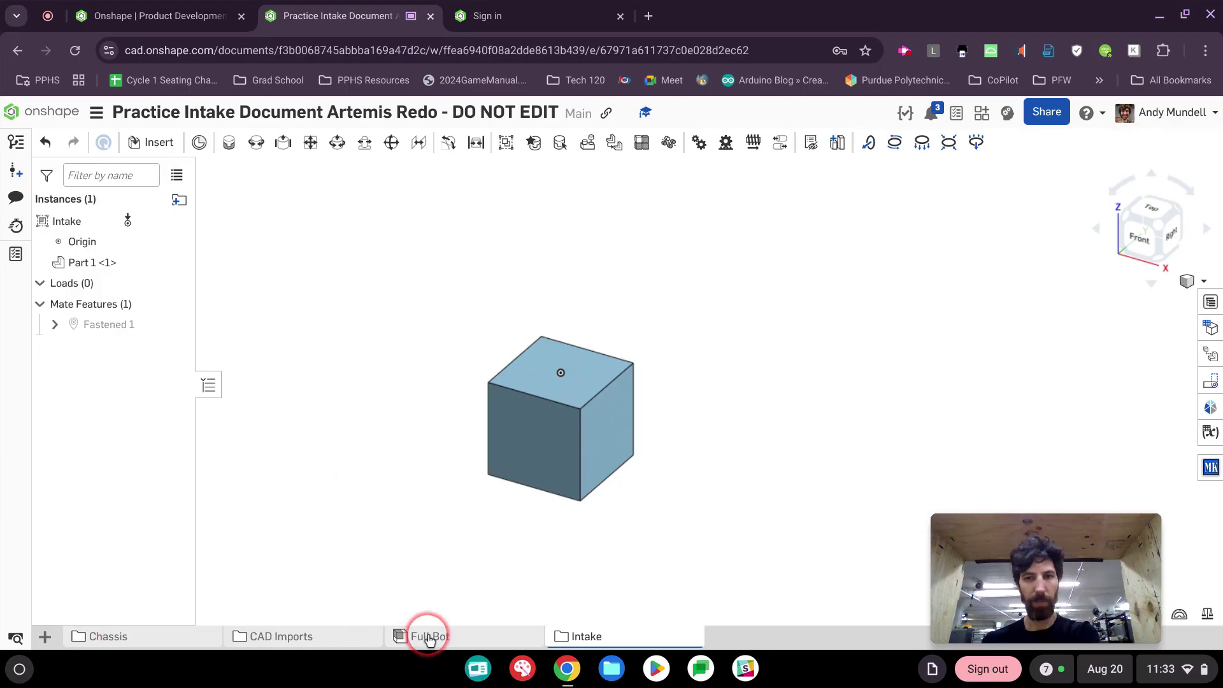
pyautogui.moveTo(369, 569); pyautogui.dragTo(397, 566, button='right')
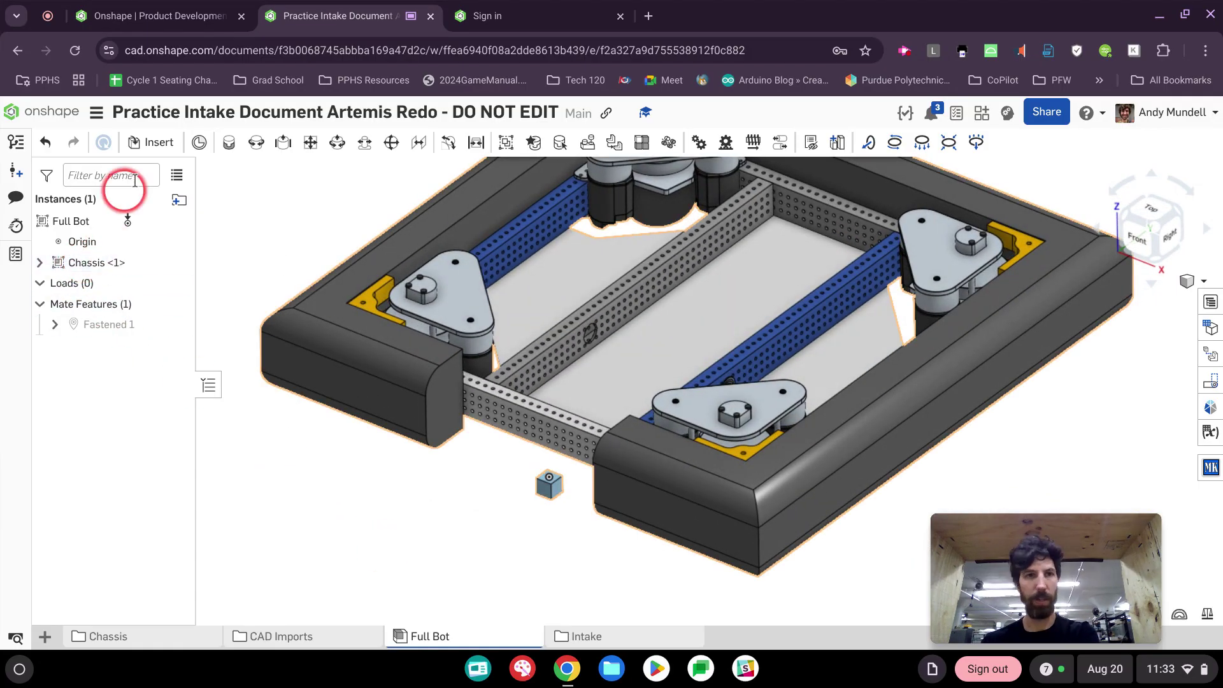
pyautogui.click(159, 143)
pyautogui.click(396, 281)
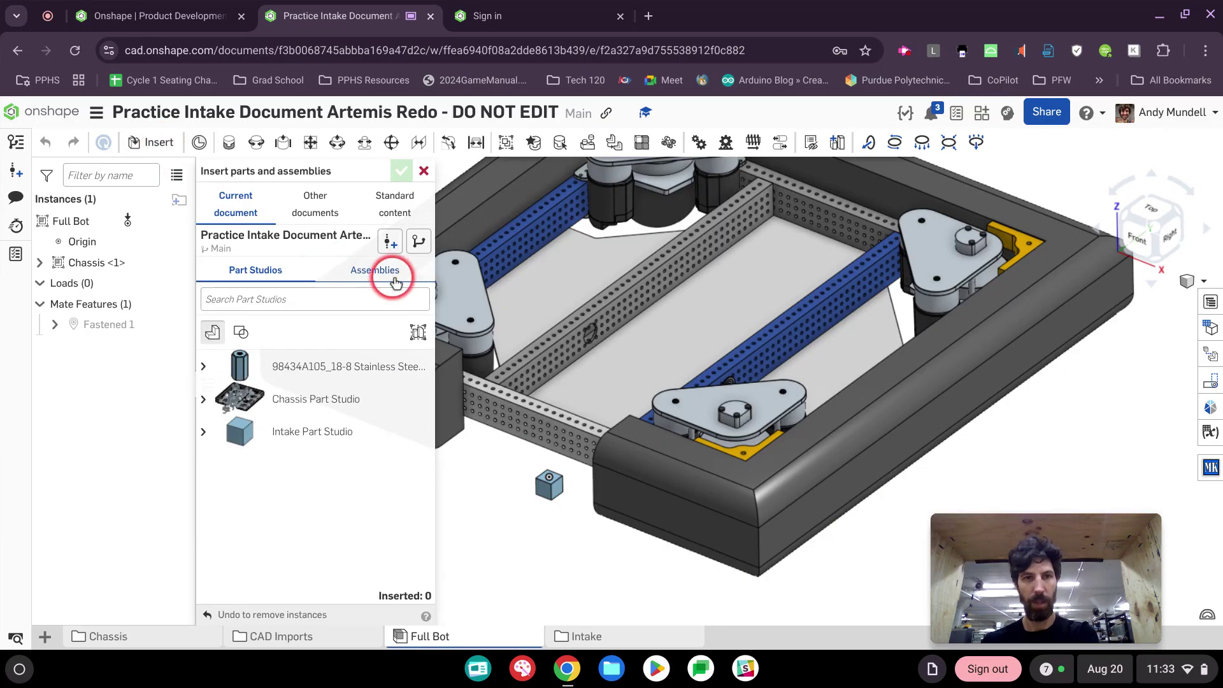
pyautogui.click(272, 370)
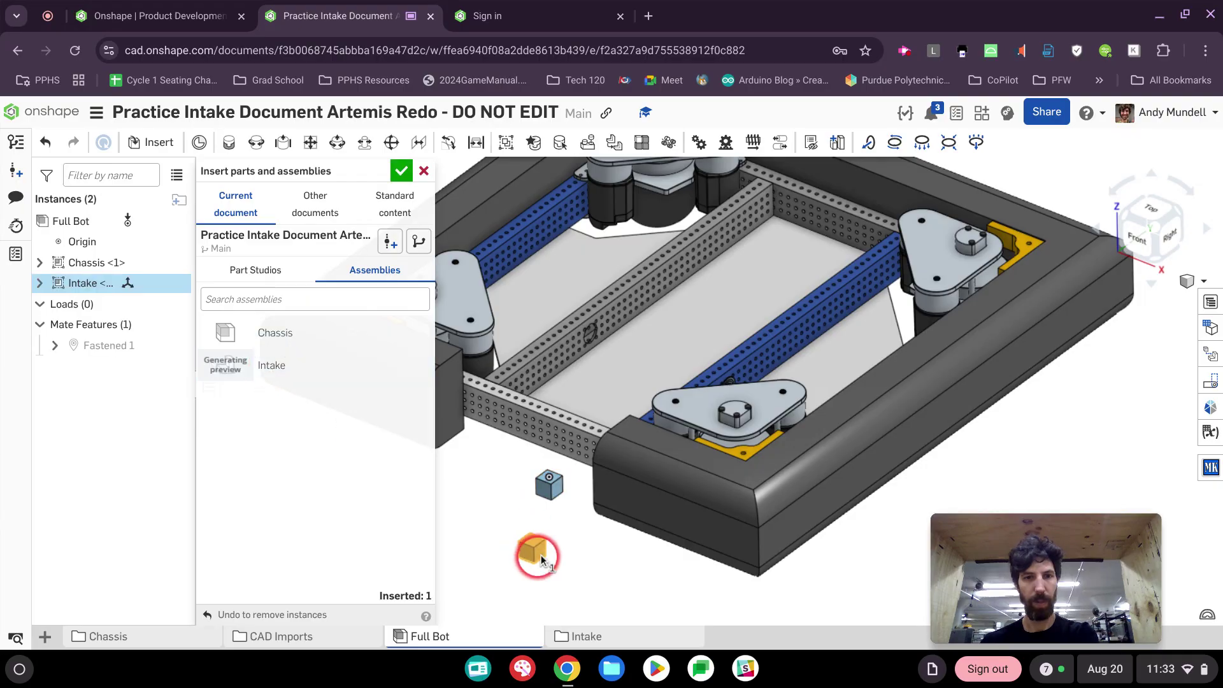
pyautogui.click(522, 556)
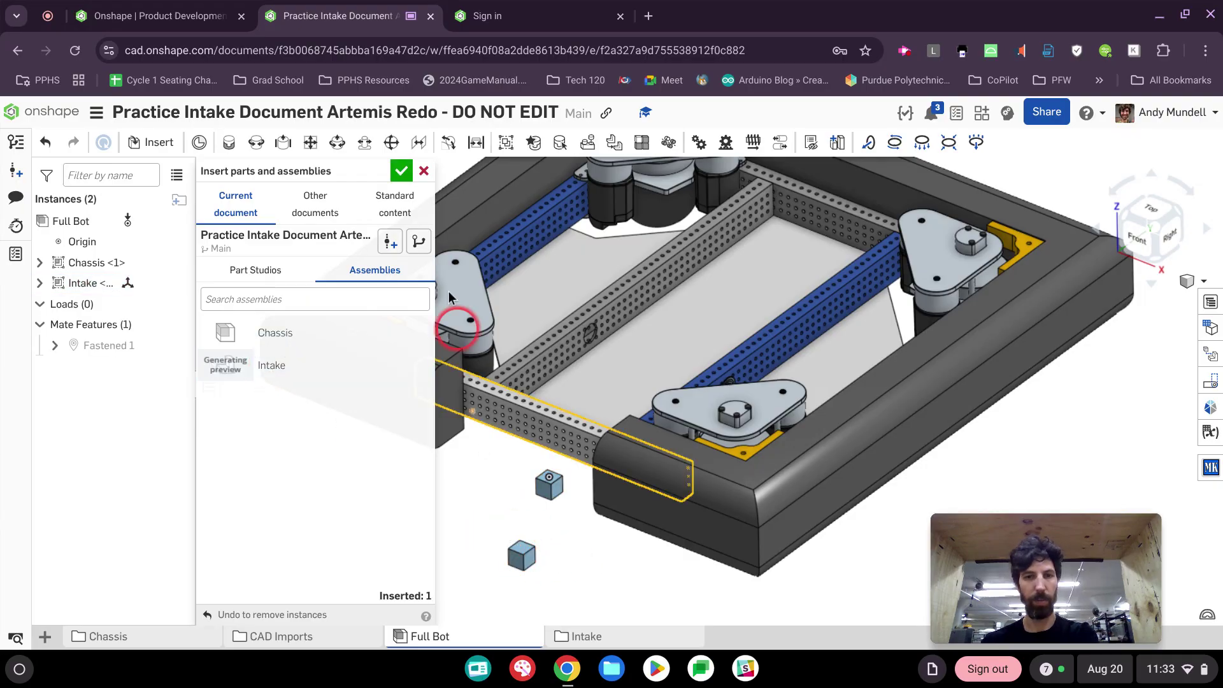
pyautogui.click(399, 169)
# - Add a Fastened mate between the top face centres of the Intake cube and the chassis reference cube
pyautogui.scroll(5, 524, 592)
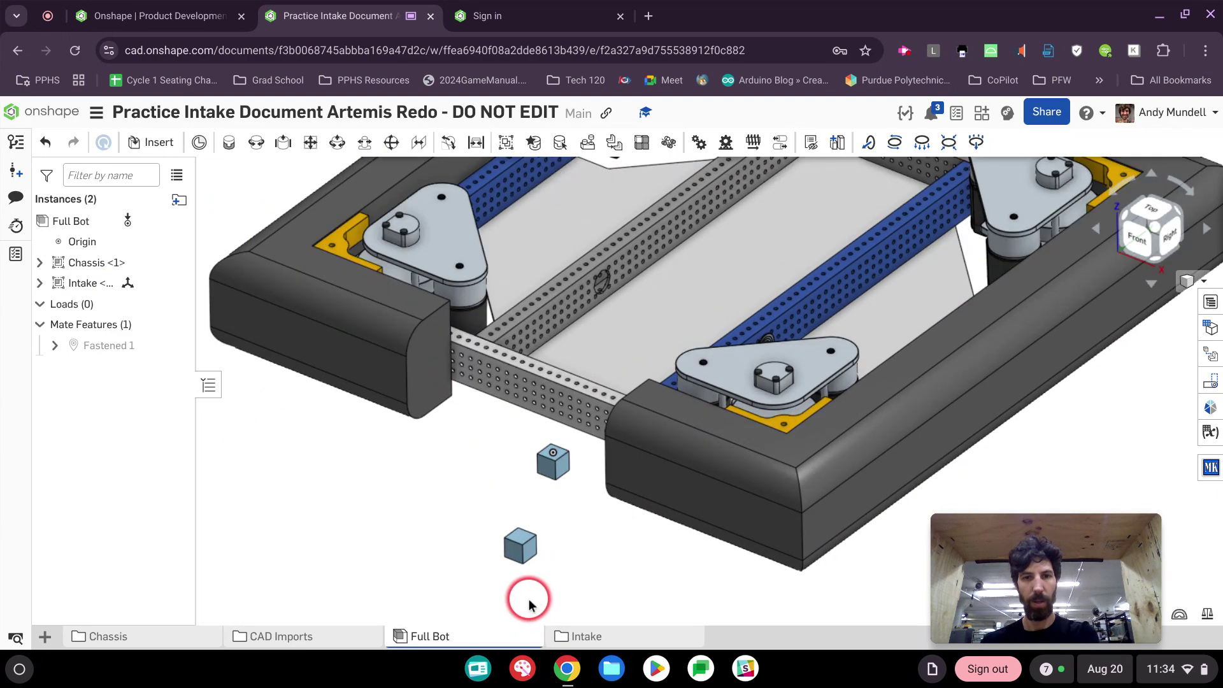
pyautogui.click(229, 143)
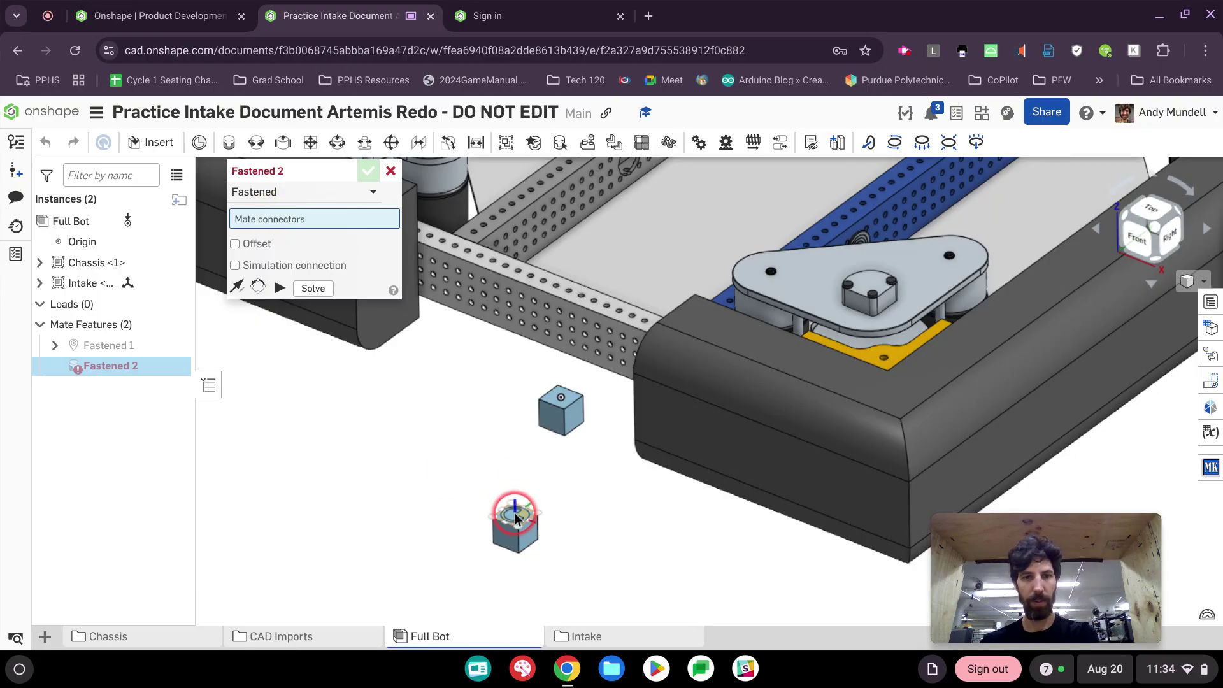
pyautogui.click(515, 517)
pyautogui.scroll(3, 560, 389)
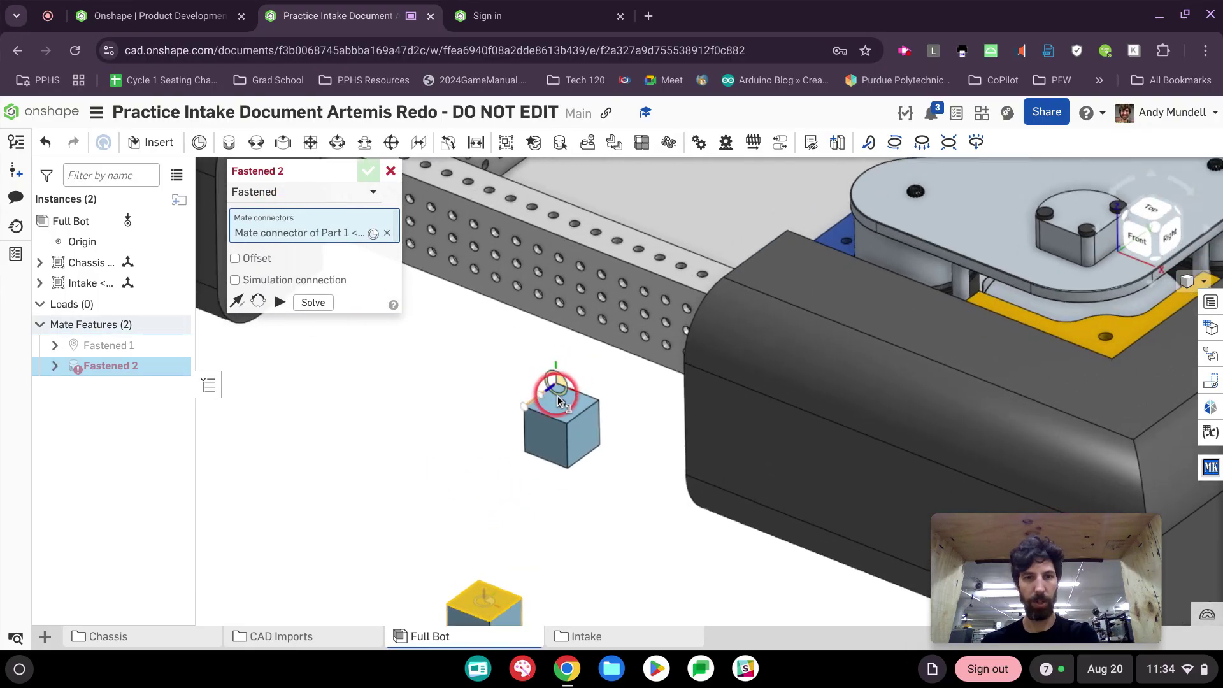
pyautogui.click(561, 403)
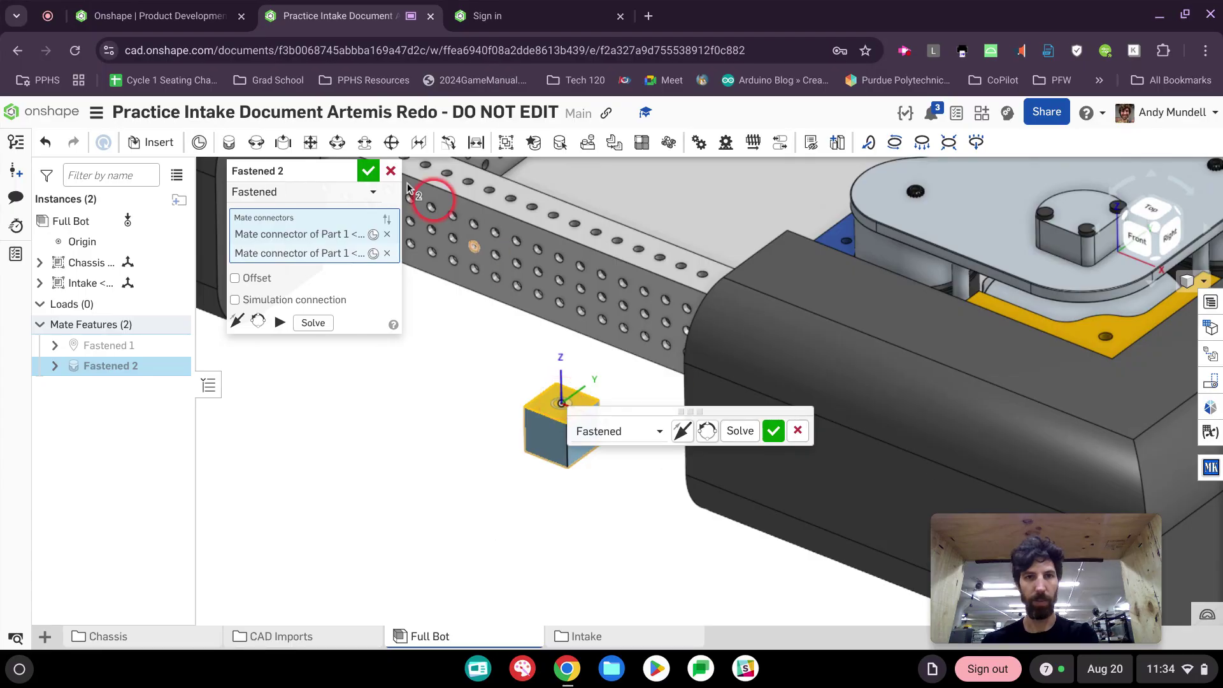
pyautogui.click(368, 171)
# - Hide the bumpers and the yellow corner brackets on the chassis's right side in the Full Bot assembly
pyautogui.scroll(-5, 372, 481)
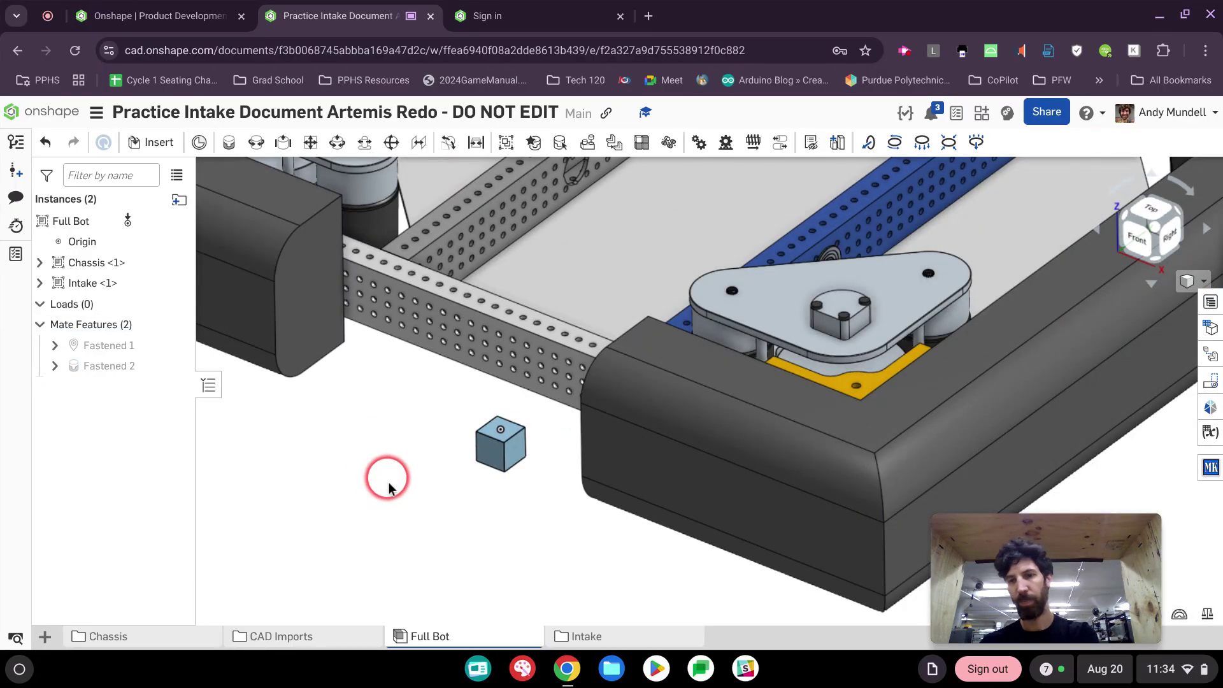
pyautogui.scroll(-2, 393, 488)
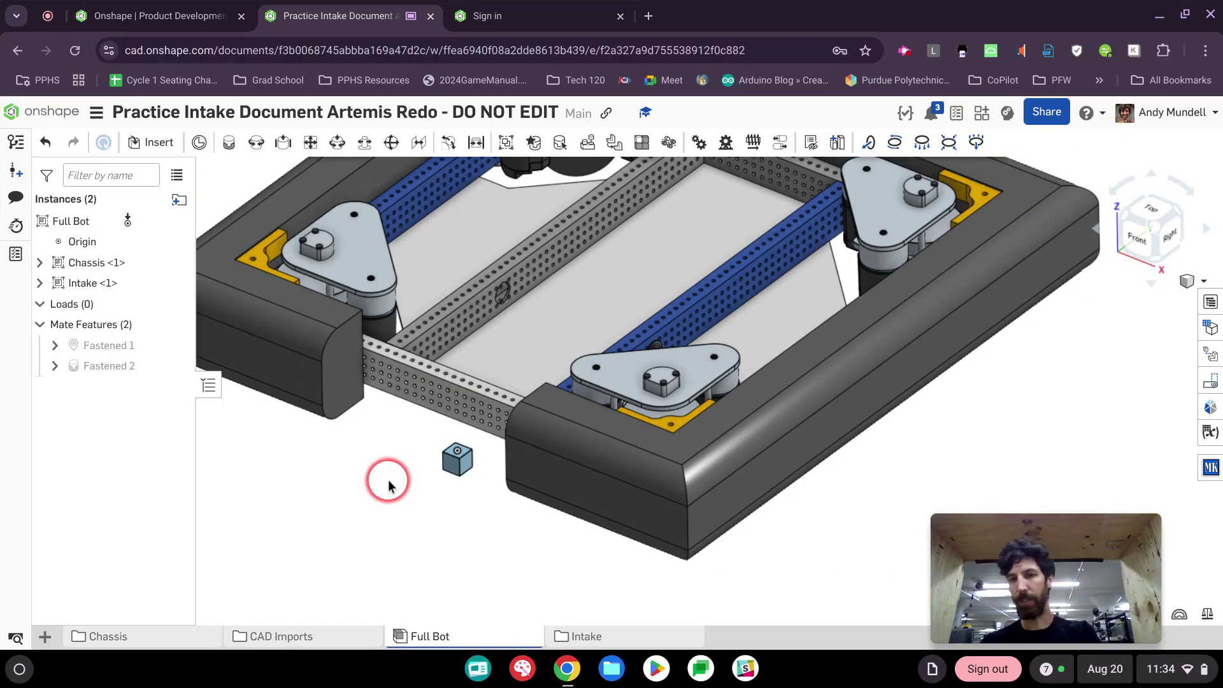
pyautogui.moveTo(388, 486); pyautogui.dragTo(481, 534, button='middle')
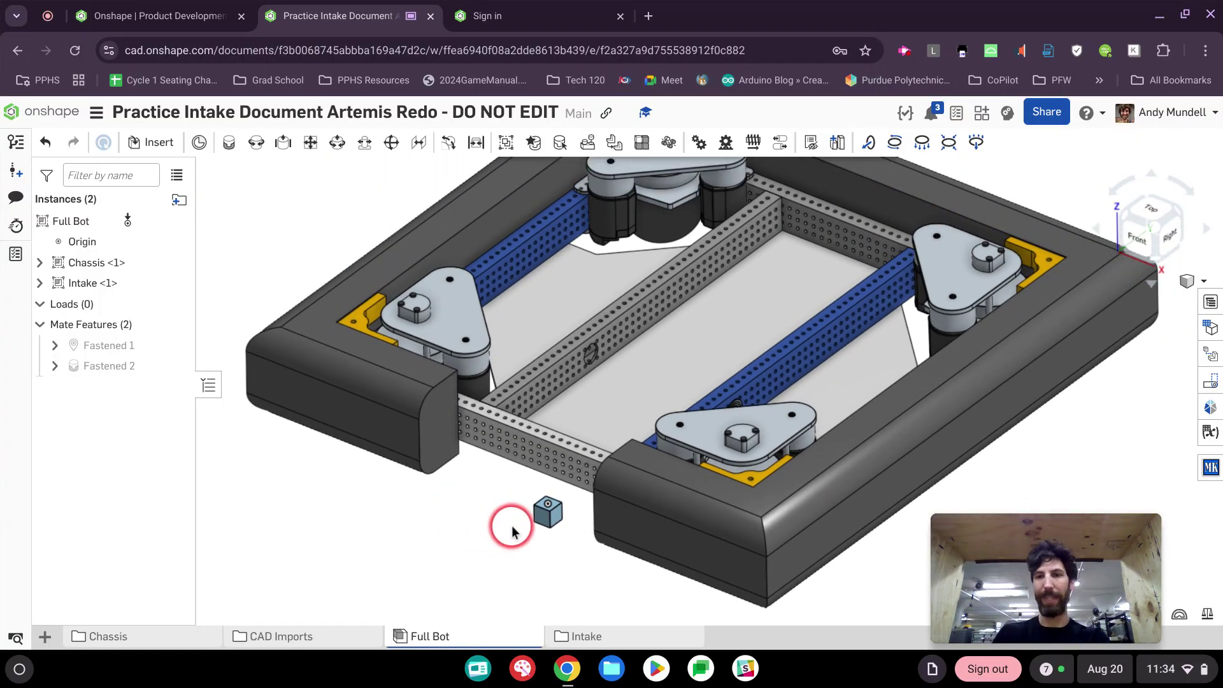
pyautogui.moveTo(515, 526); pyautogui.dragTo(519, 516, button='right')
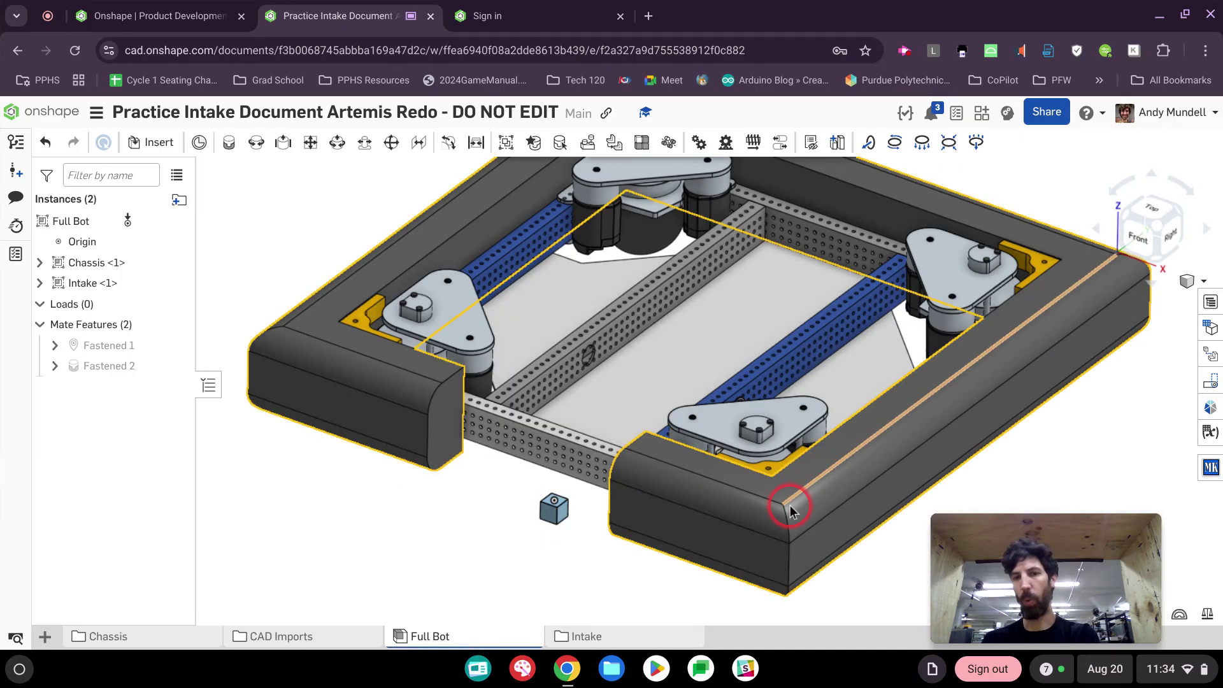
pyautogui.press('y')
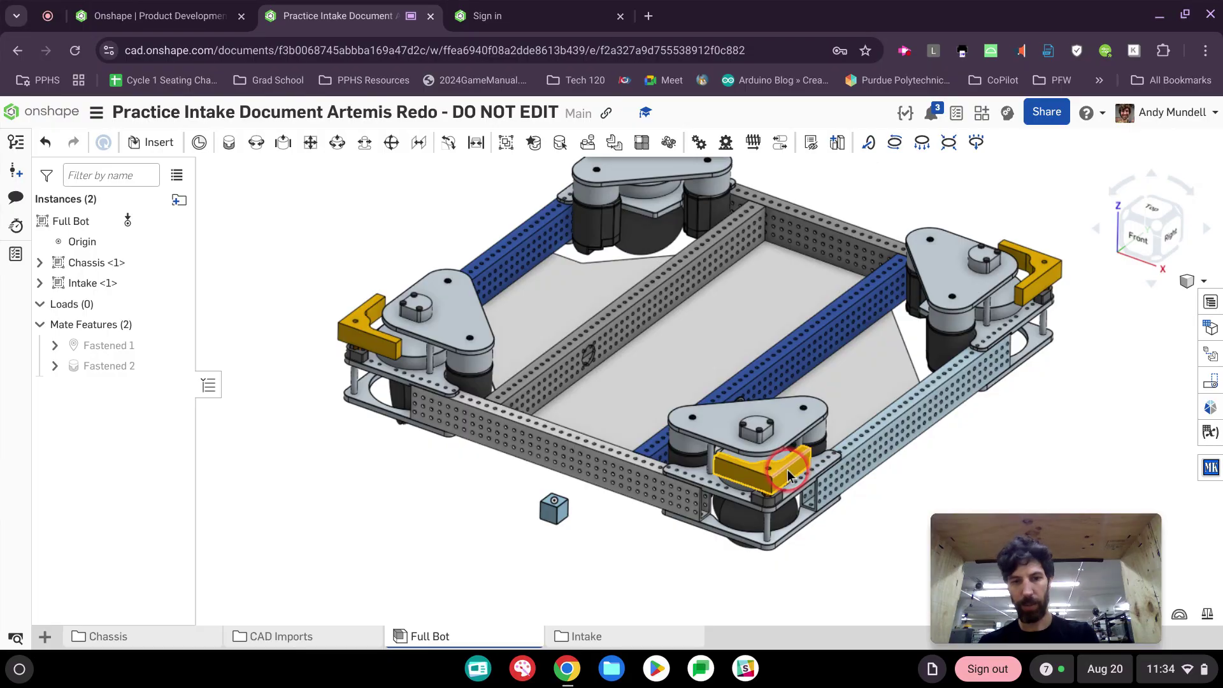
pyautogui.press('y')
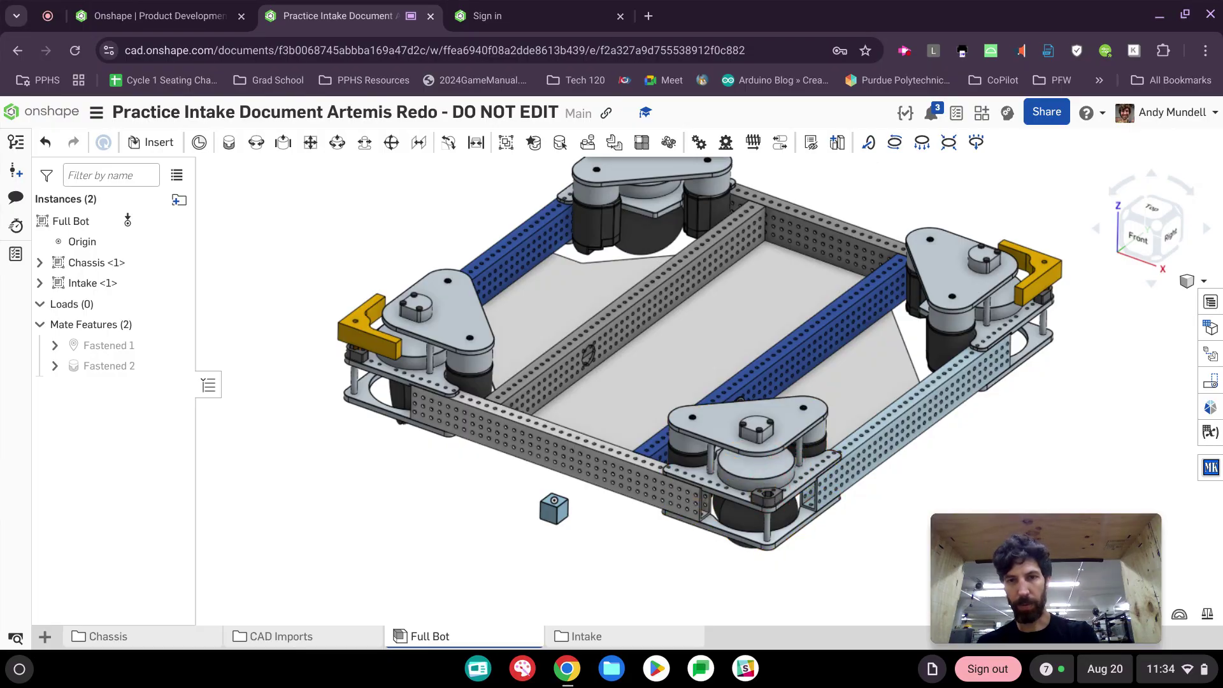
pyautogui.press('y')
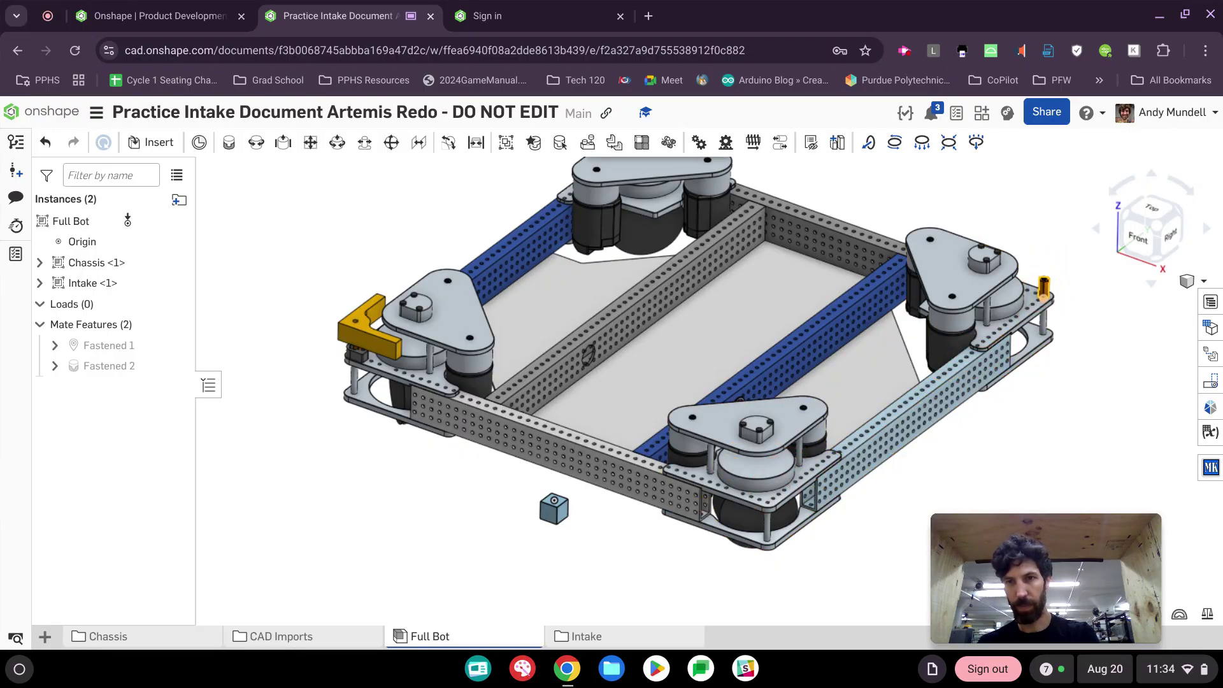
# - Hide the two left swerve modules along with the remaining yellow corner brackets and their small mounting parts
pyautogui.press('y')
pyautogui.press('y')
pyautogui.moveTo(623, 193); pyautogui.dragTo(630, 262, button='middle')
pyautogui.press('y')
pyautogui.press('y')
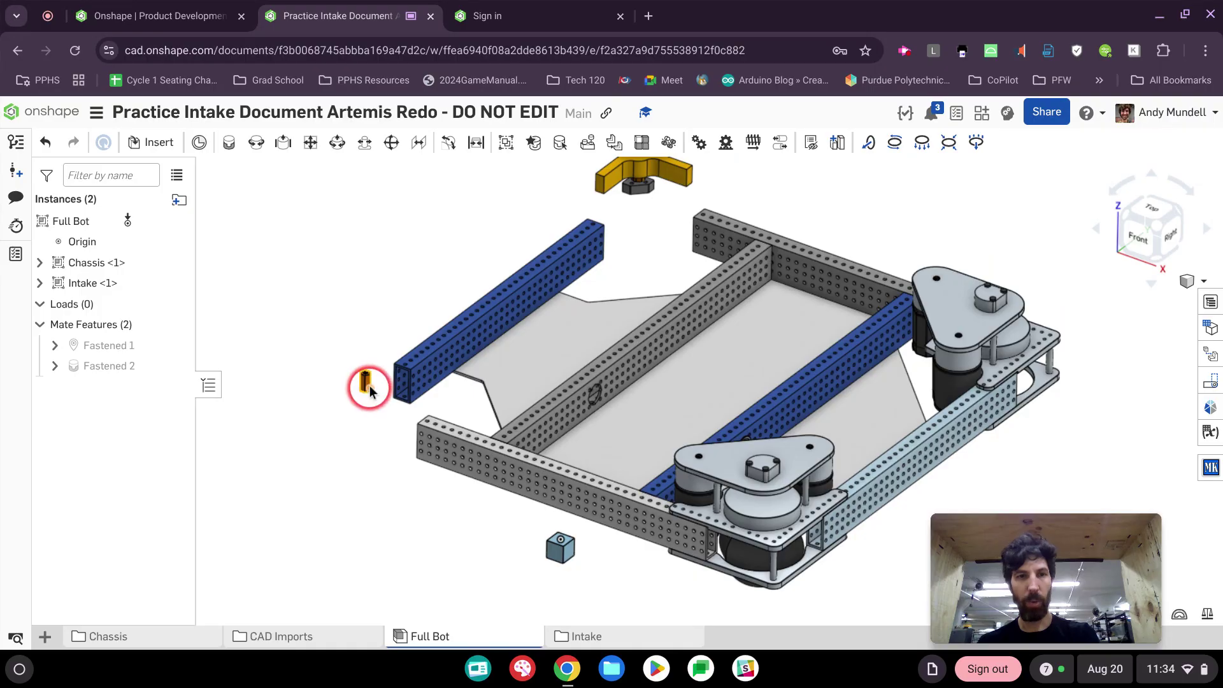
pyautogui.press('y')
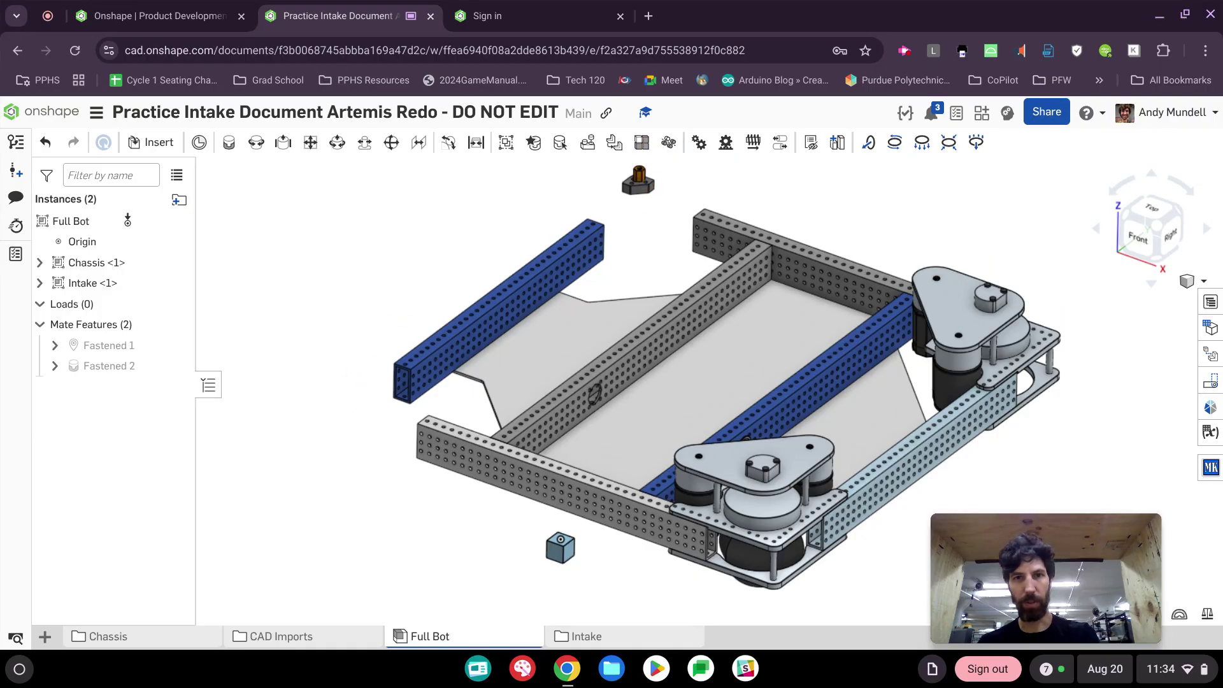
pyautogui.press('y')
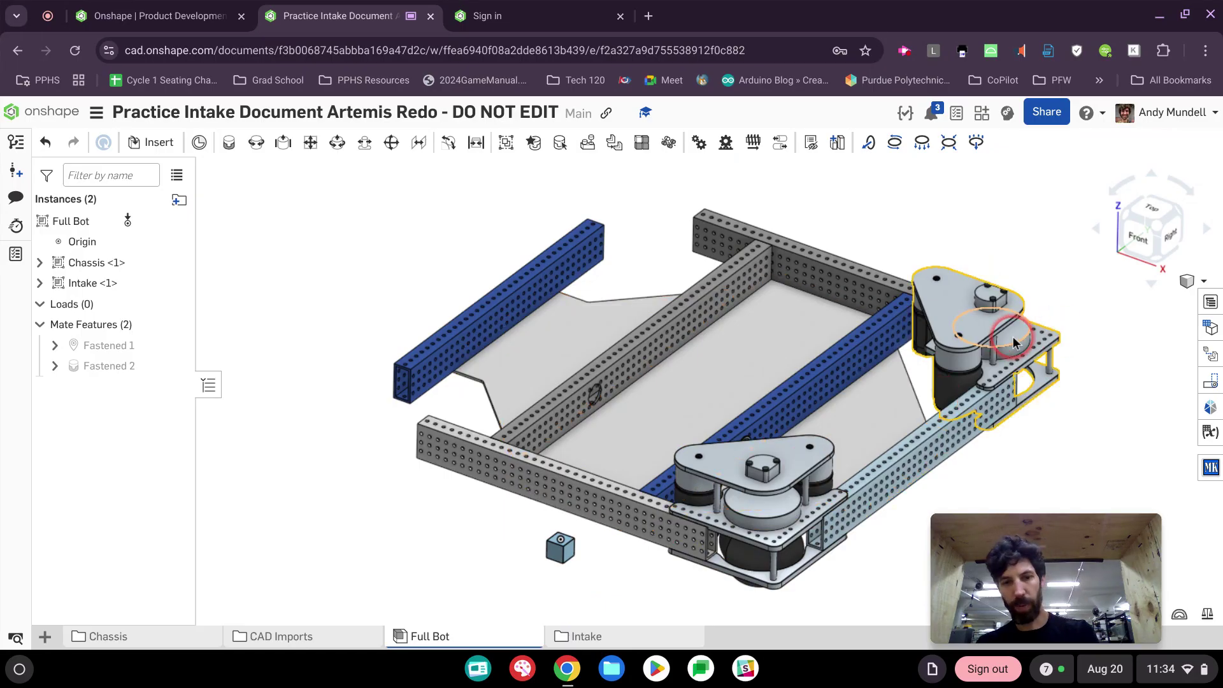
# - Hide the two right swerve modules and the outermost side tube on each side of the chassis
pyautogui.press('y')
pyautogui.press('y')
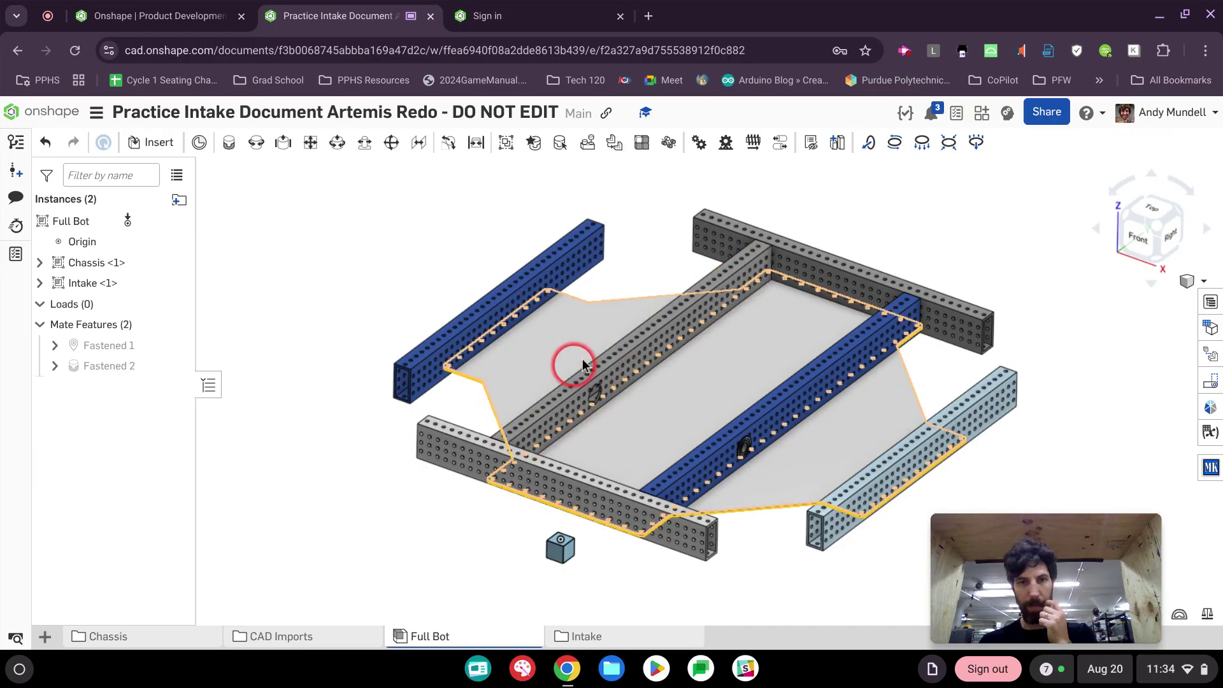
pyautogui.press('y')
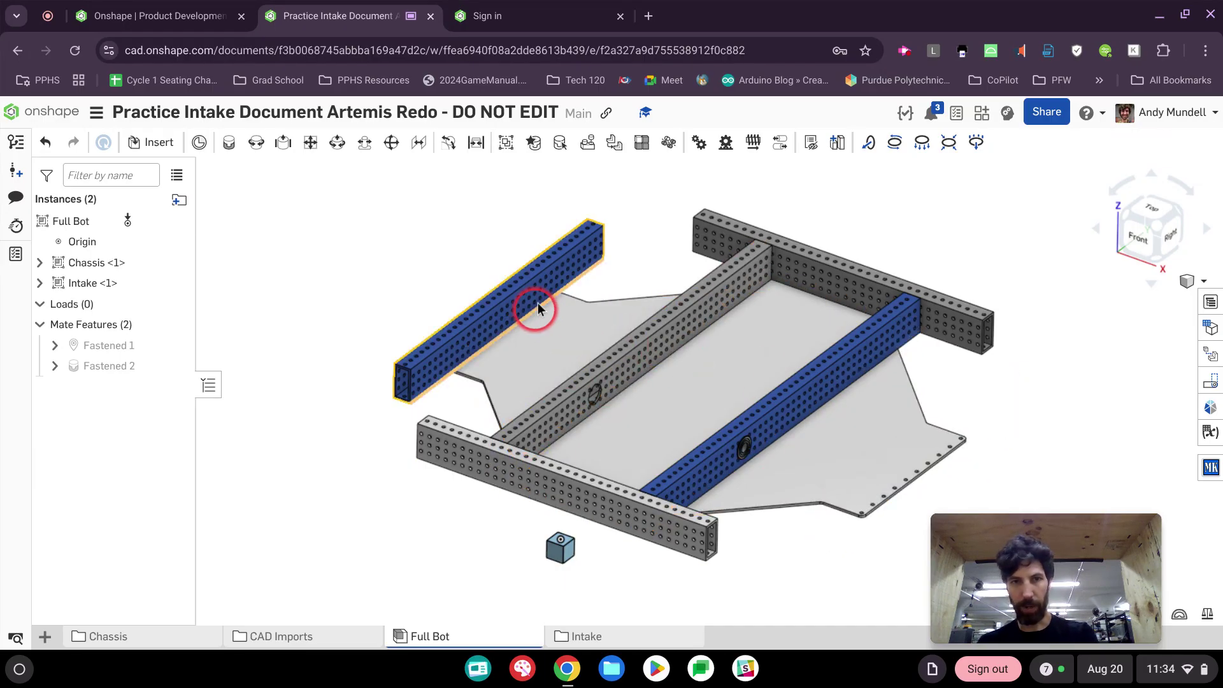
pyautogui.press('y')
pyautogui.moveTo(980, 399); pyautogui.dragTo(1052, 402, button='right')
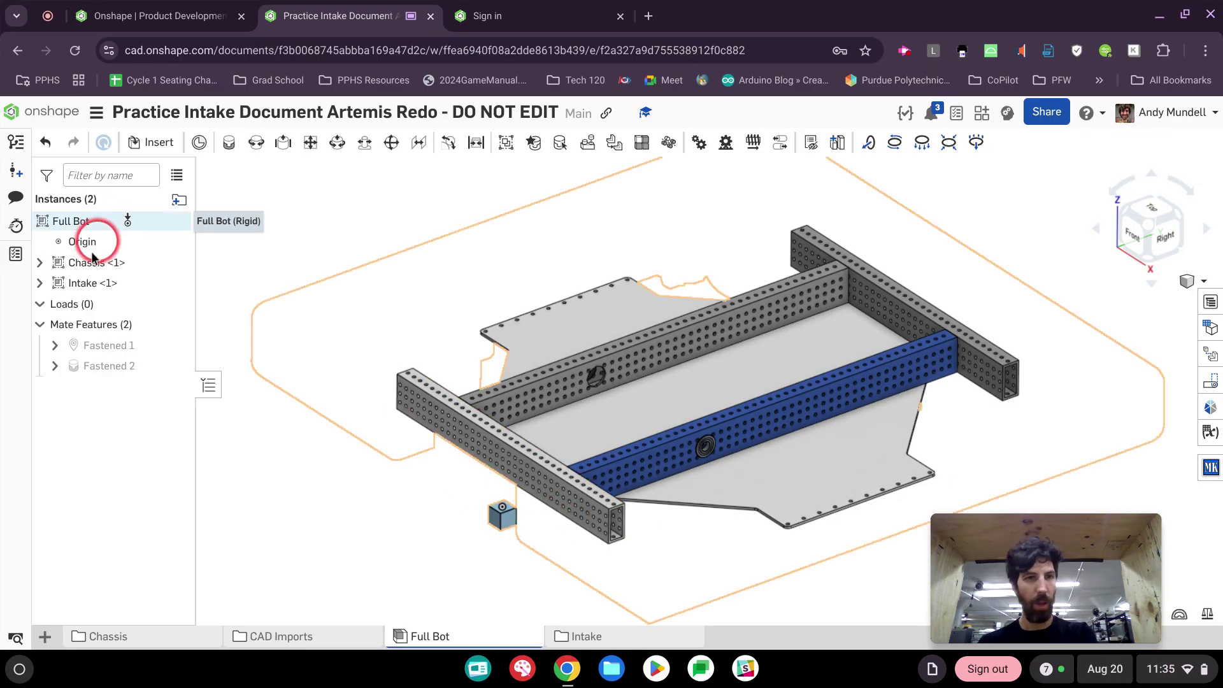
# - Edit Part 1 of the Intake subassembly in the context of the Full Bot assembly
pyautogui.click(40, 284)
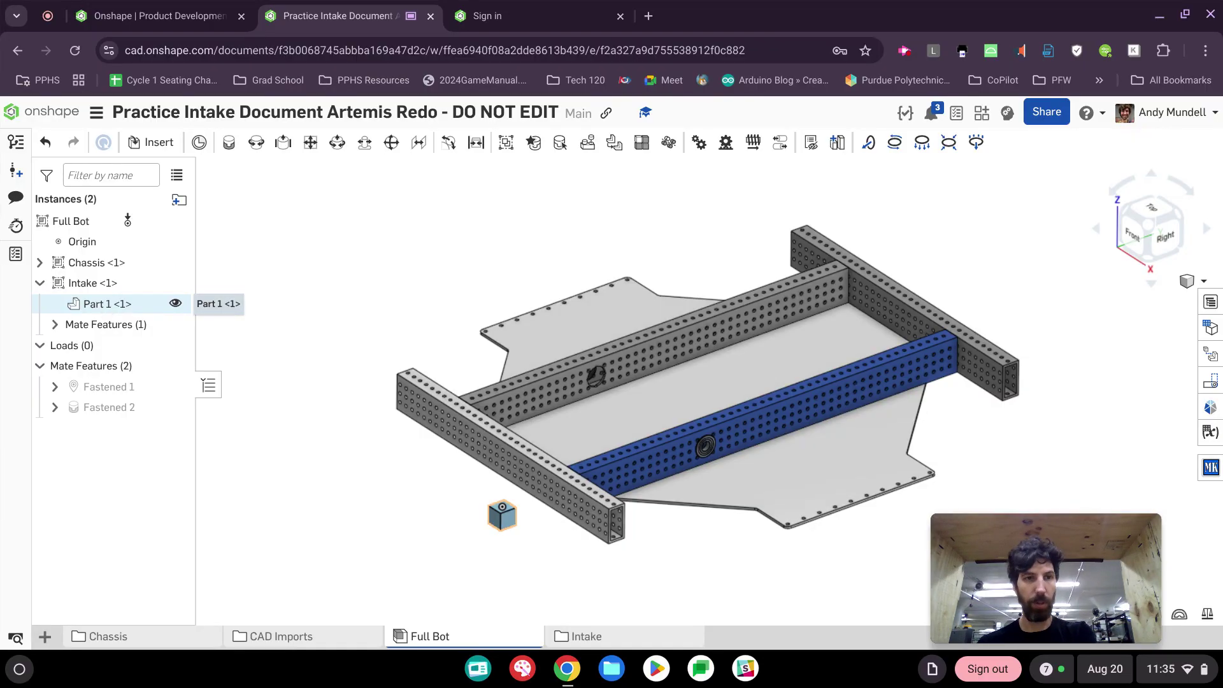
pyautogui.rightClick(104, 308)
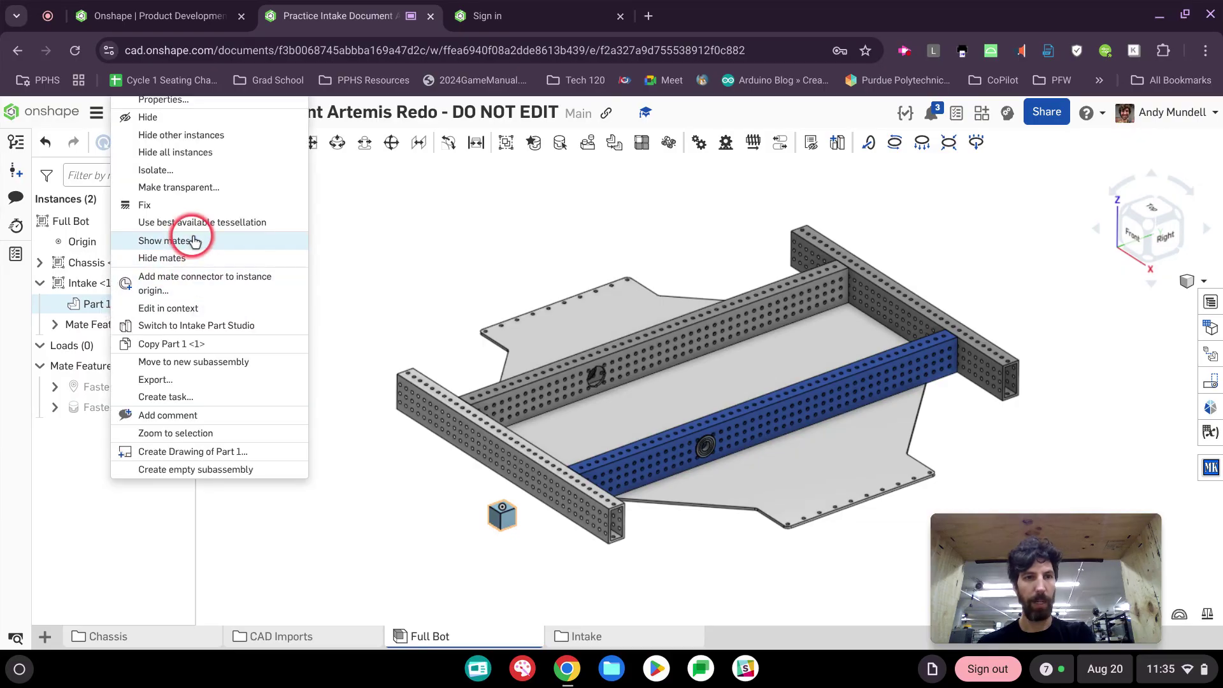
pyautogui.click(216, 310)
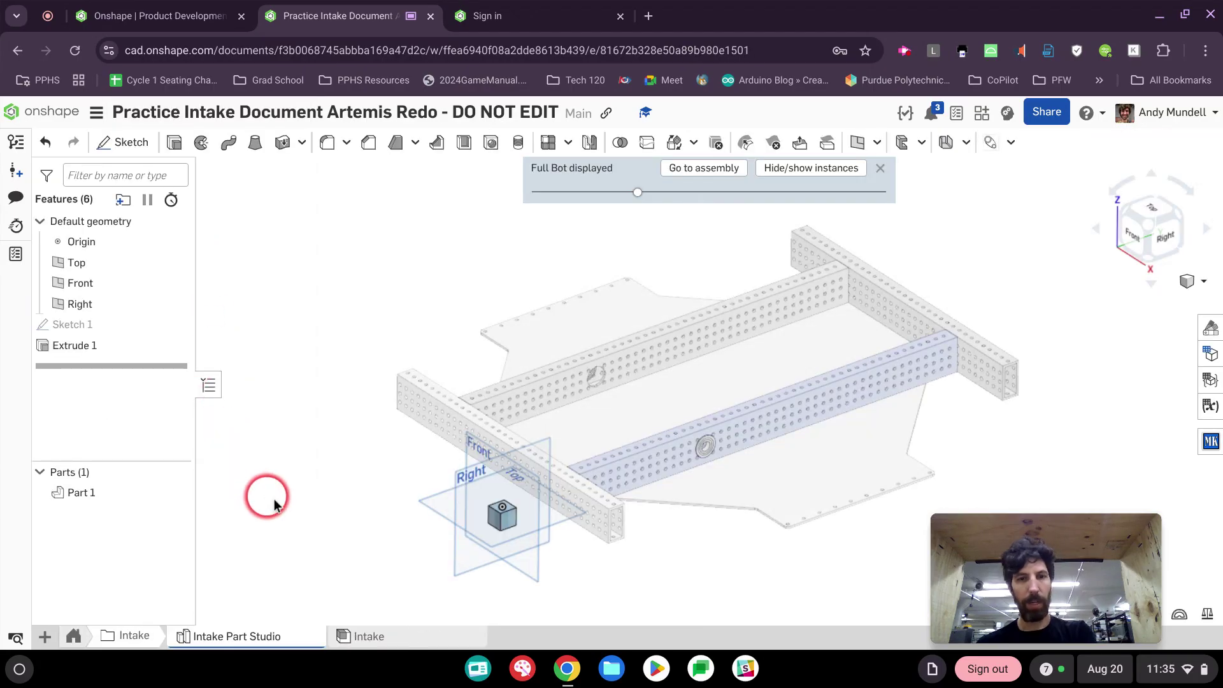
pyautogui.moveTo(295, 636)
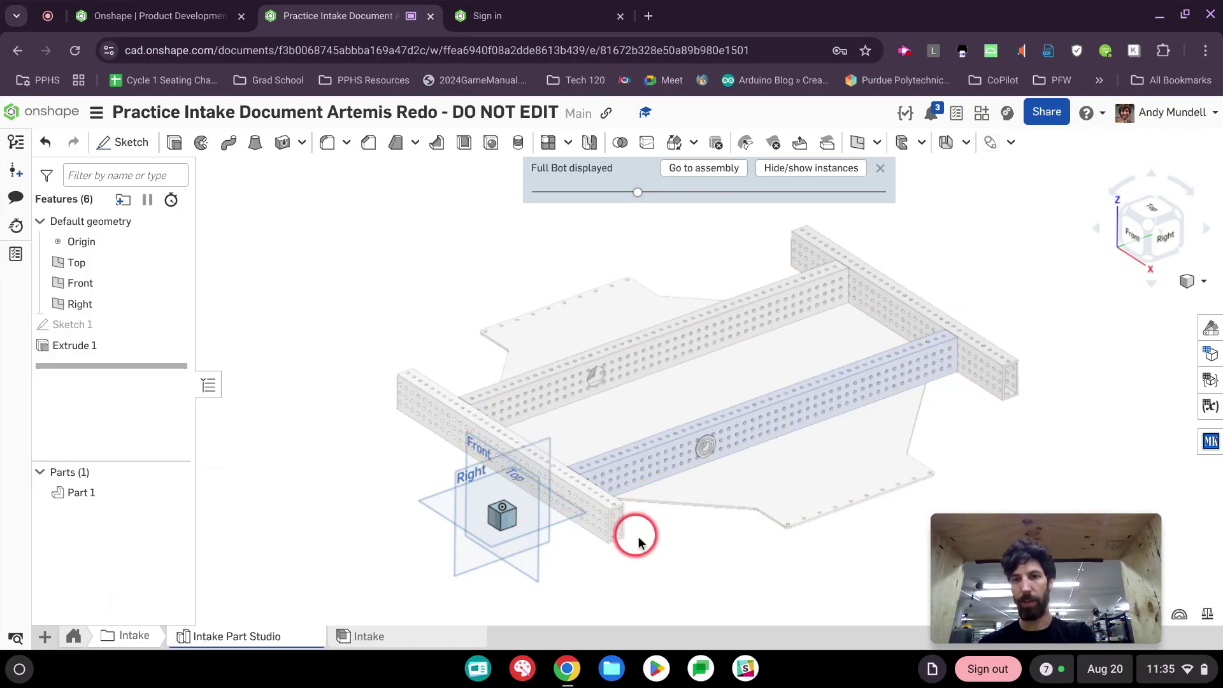
pyautogui.moveTo(640, 542); pyautogui.dragTo(518, 533, button='right')
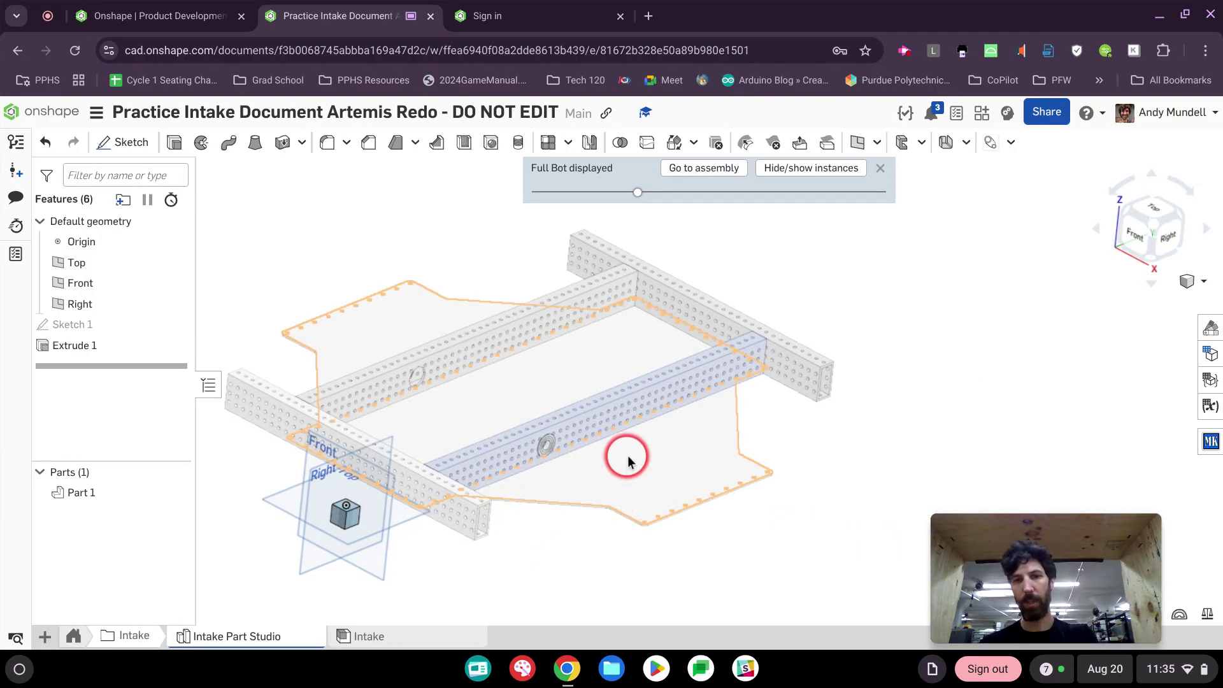
pyautogui.moveTo(625, 457); pyautogui.dragTo(680, 445, button='right')
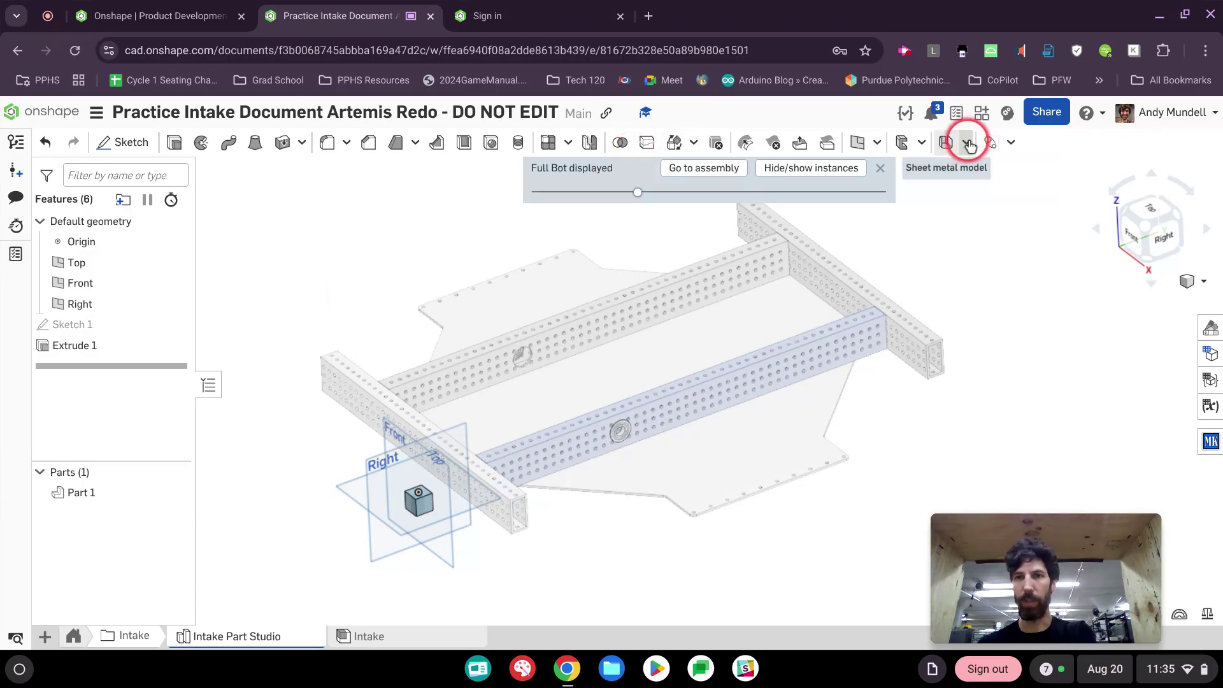
# - Start a Derived feature and browse FRC Team 7457, 7457 Shared CAD, Artemis Practice CAD to the Artemis Redo 2D sketch document
pyautogui.click(1013, 142)
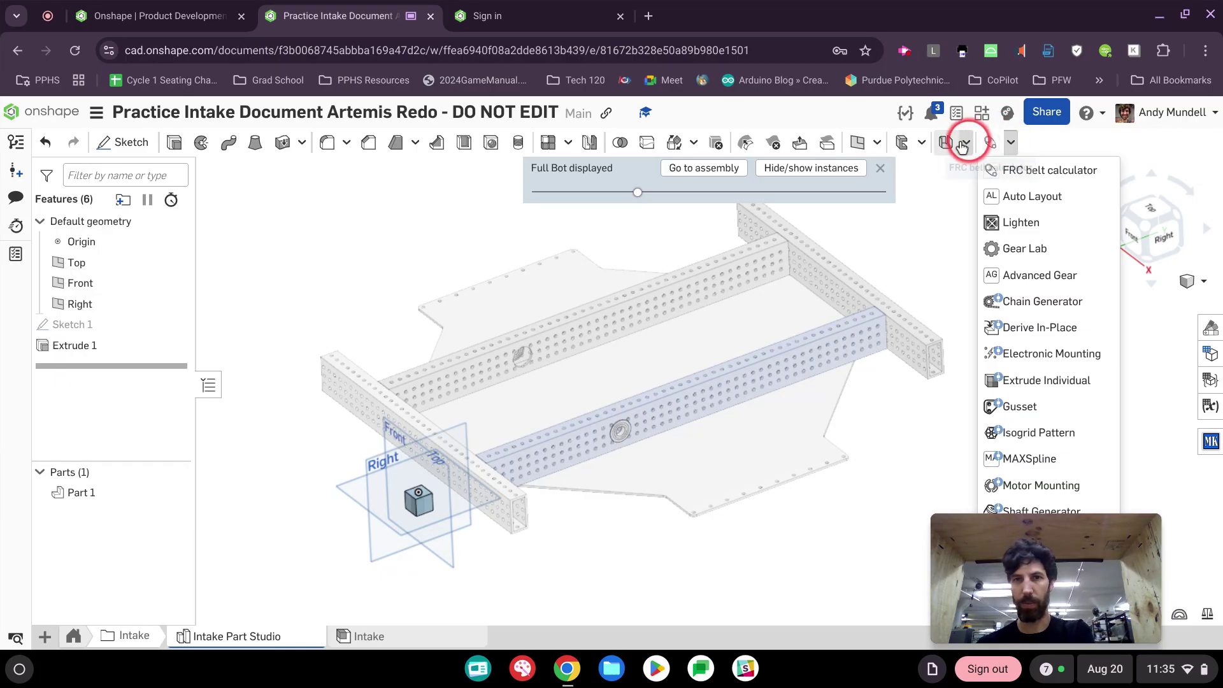
pyautogui.click(878, 142)
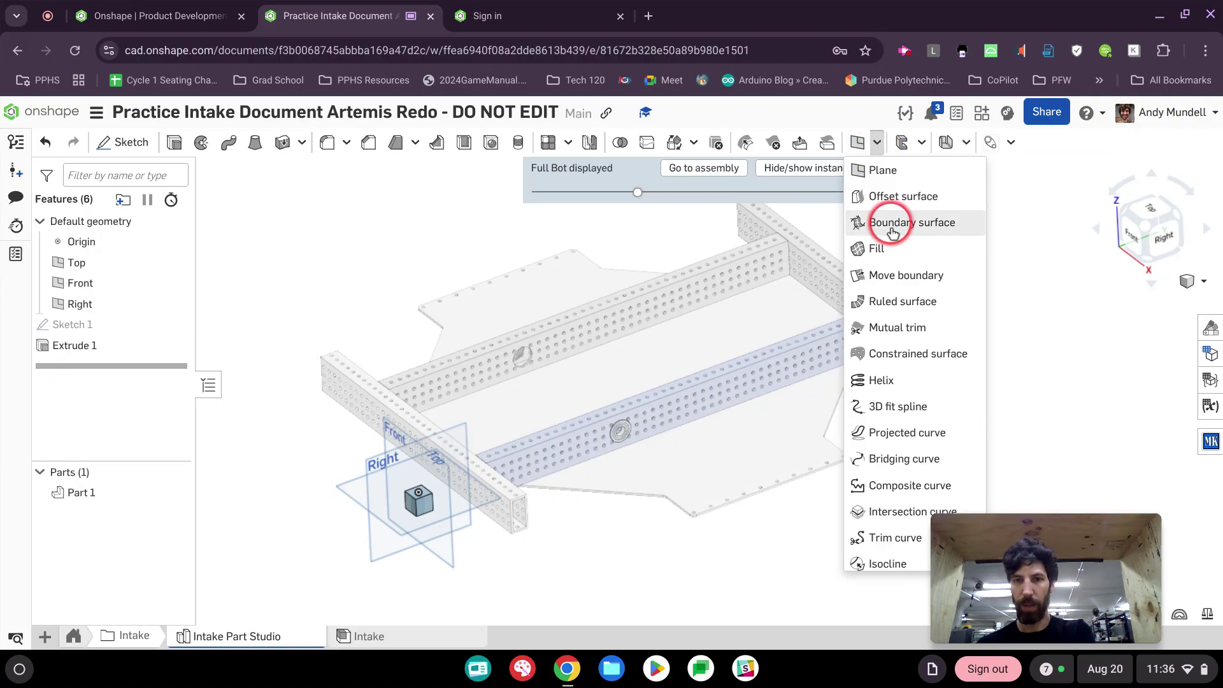
pyautogui.scroll(-5, 900, 274)
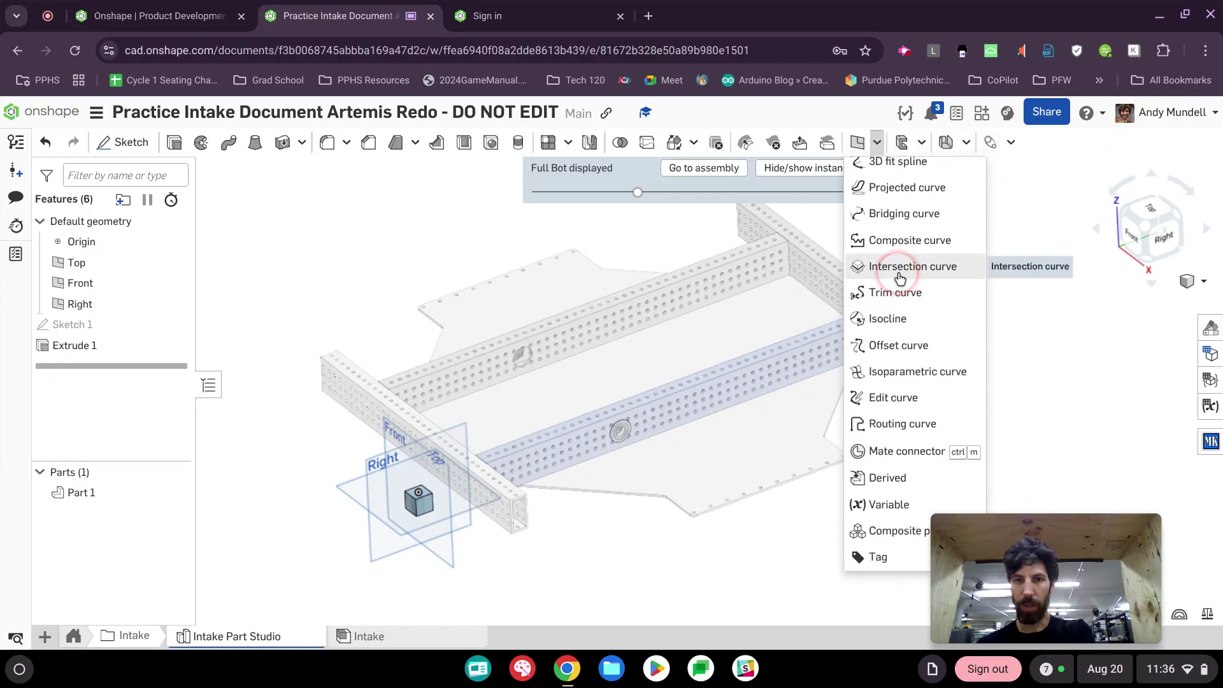
pyautogui.click(884, 479)
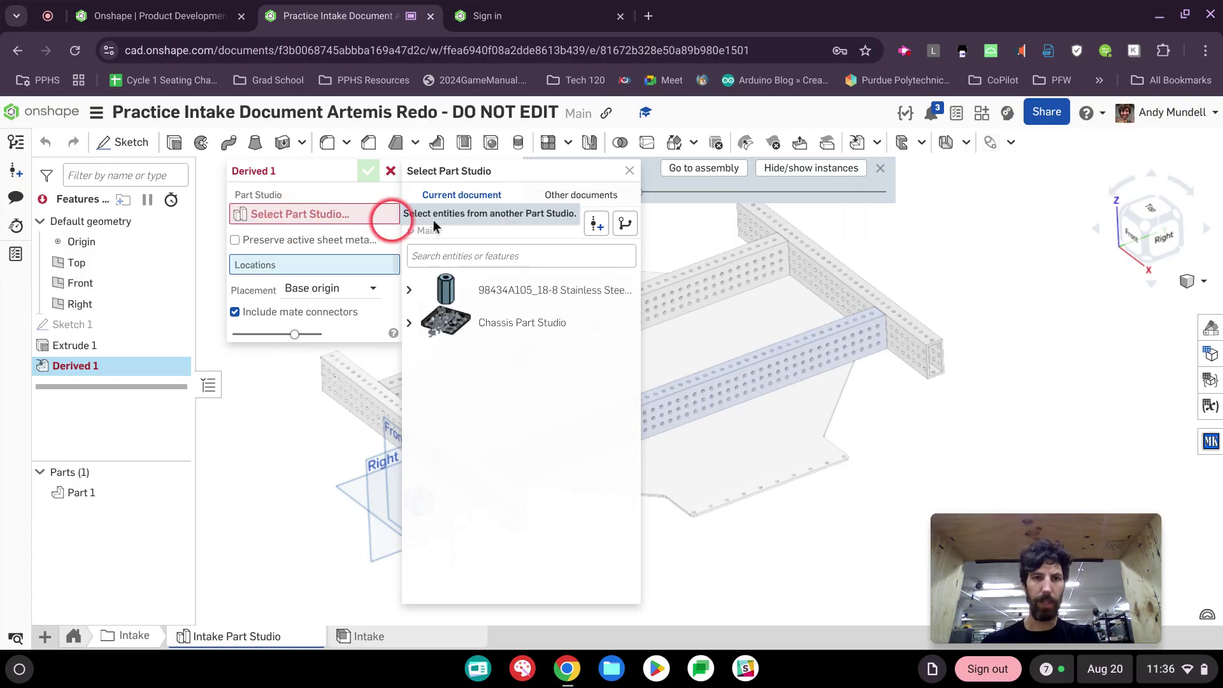
pyautogui.click(583, 197)
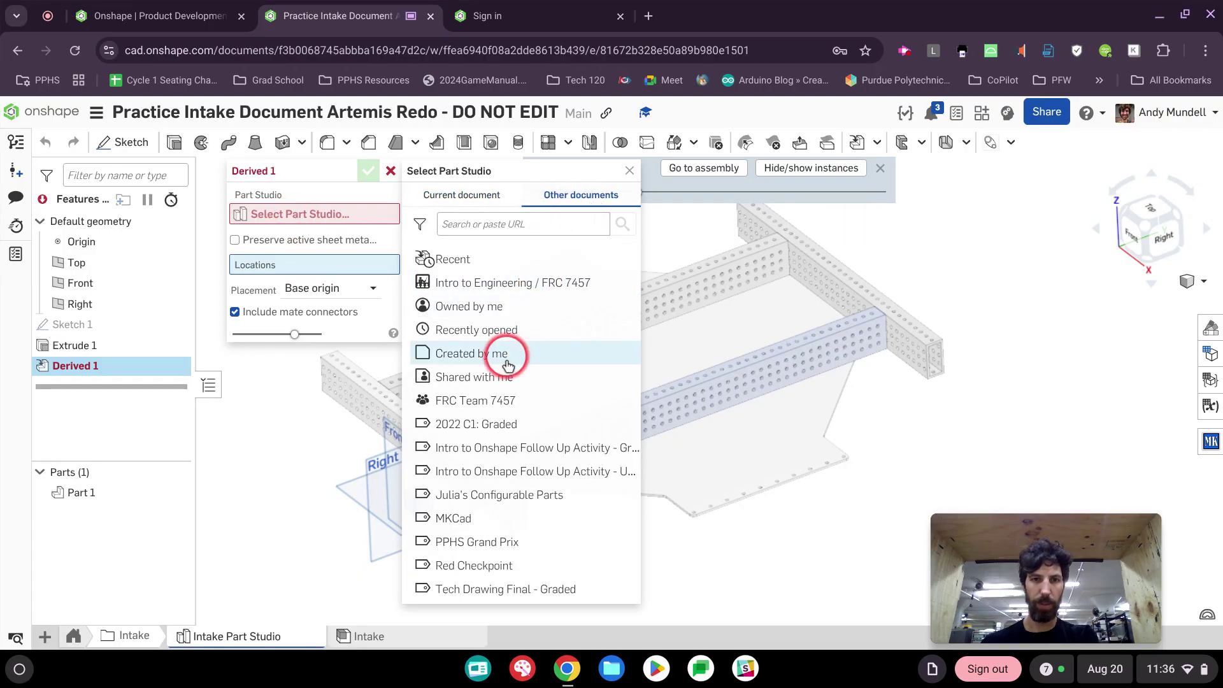
pyautogui.click(499, 402)
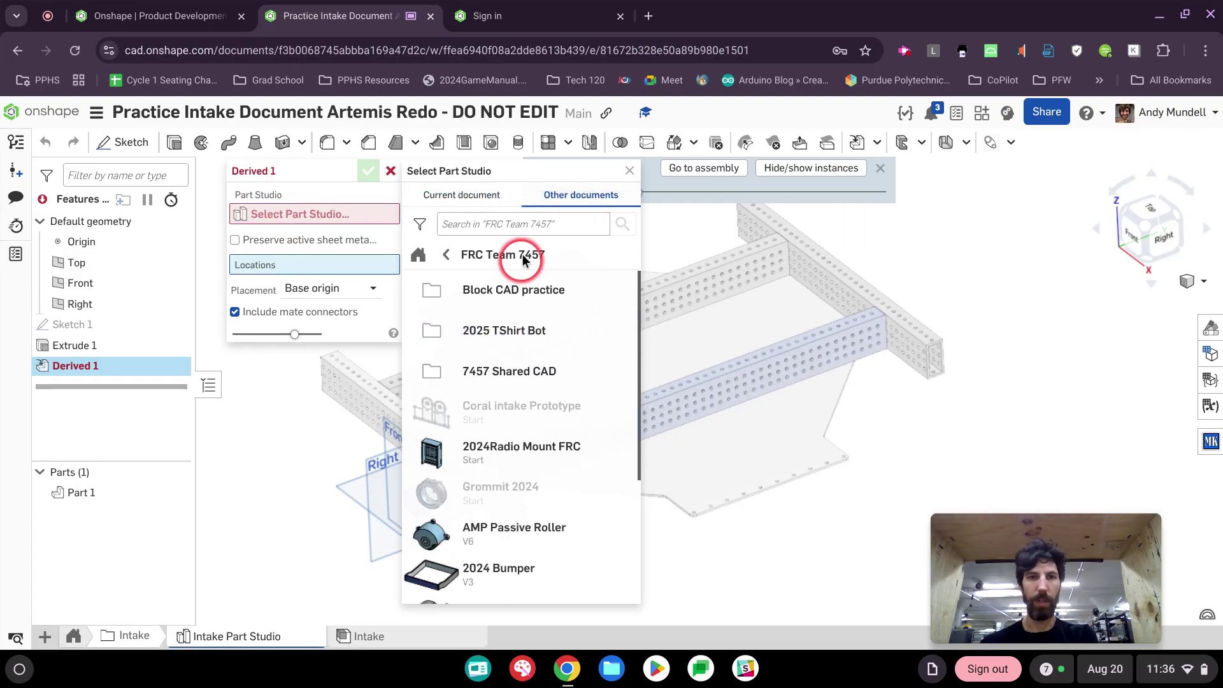
pyautogui.click(511, 374)
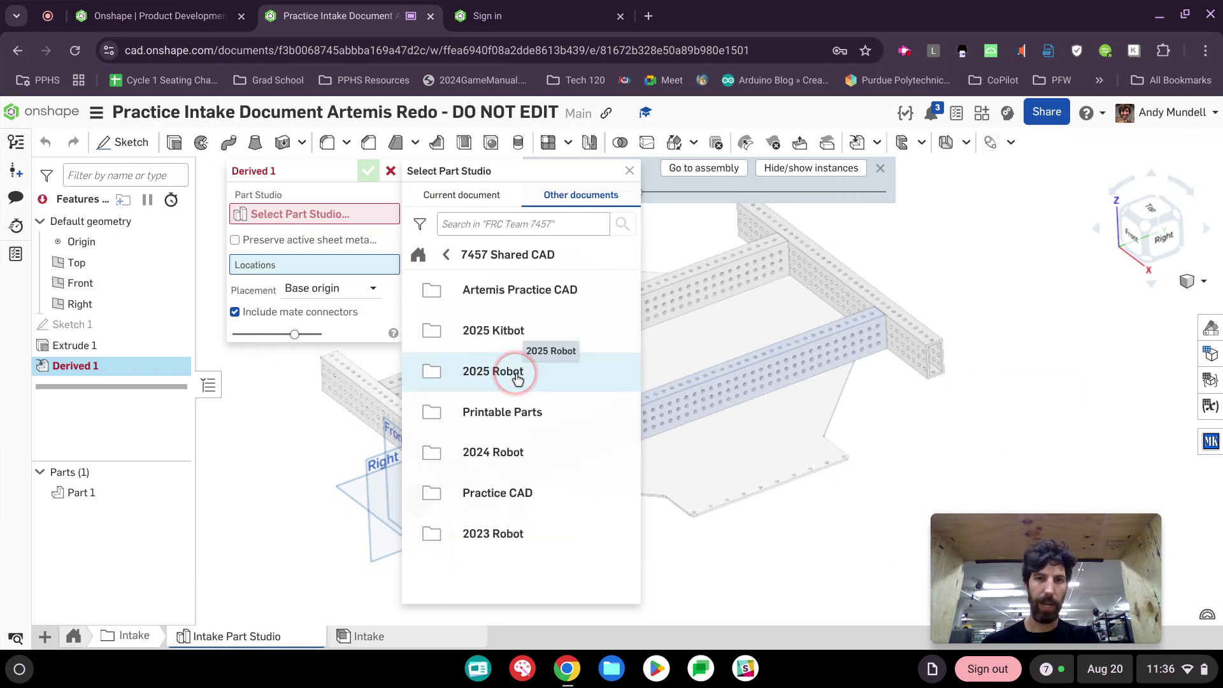
pyautogui.click(521, 292)
pyautogui.click(549, 287)
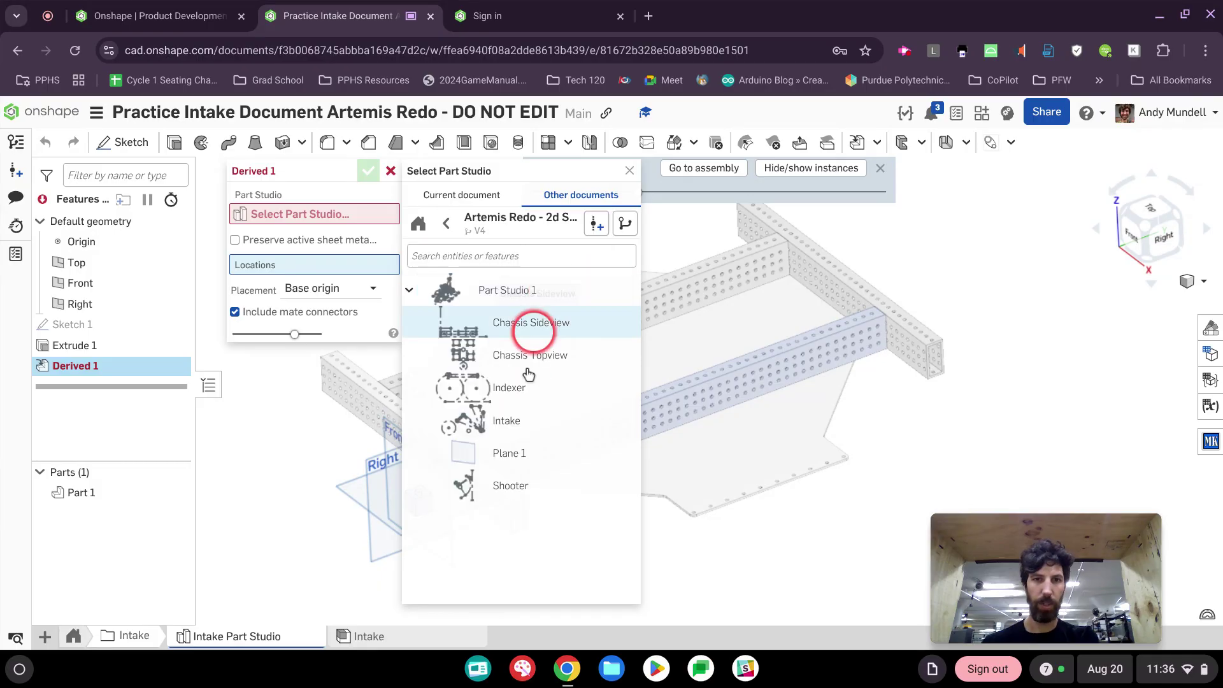
# - Derive the Intake sketch from Part Studio 1 with Base origin placement, including mate connectors
pyautogui.moveTo(725, 327); pyautogui.dragTo(914, 336, button='middle')
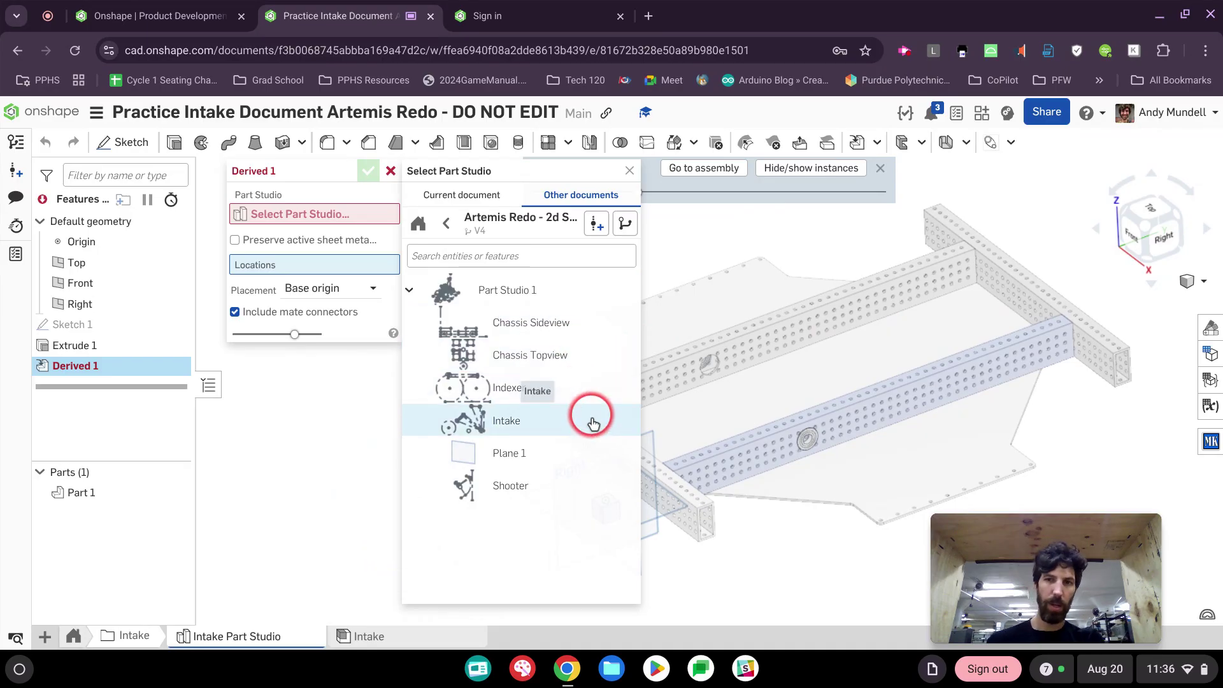
pyautogui.click(529, 422)
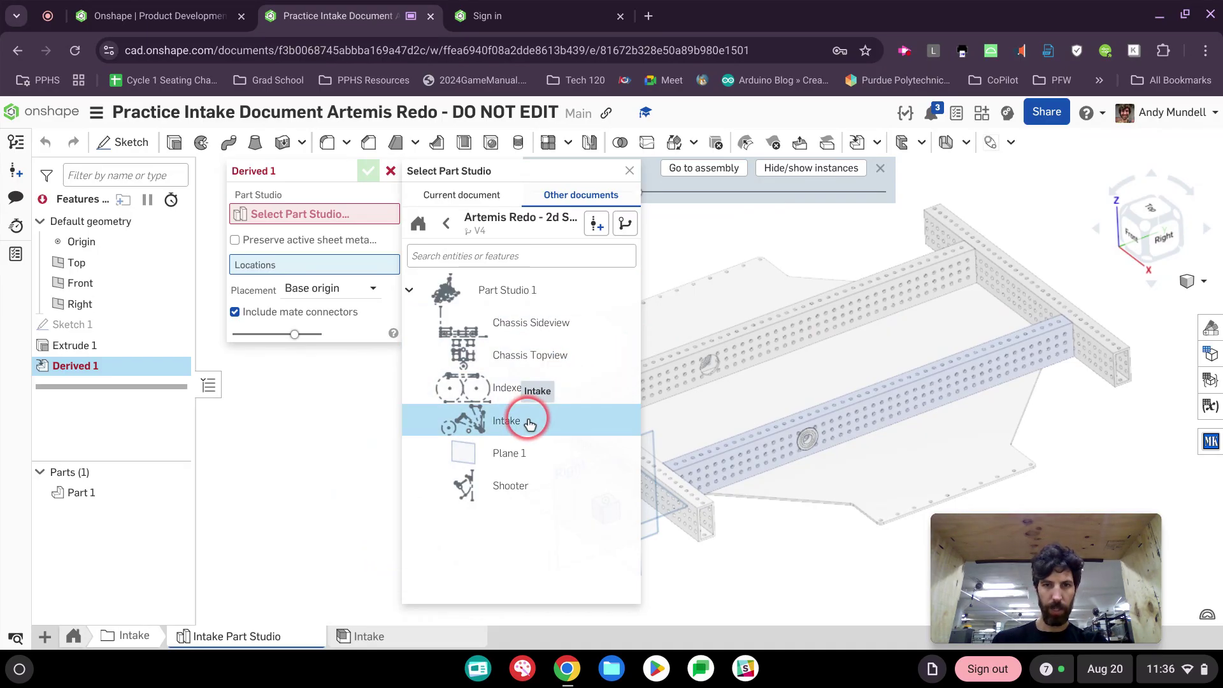
pyautogui.moveTo(820, 318); pyautogui.dragTo(911, 340, button='right')
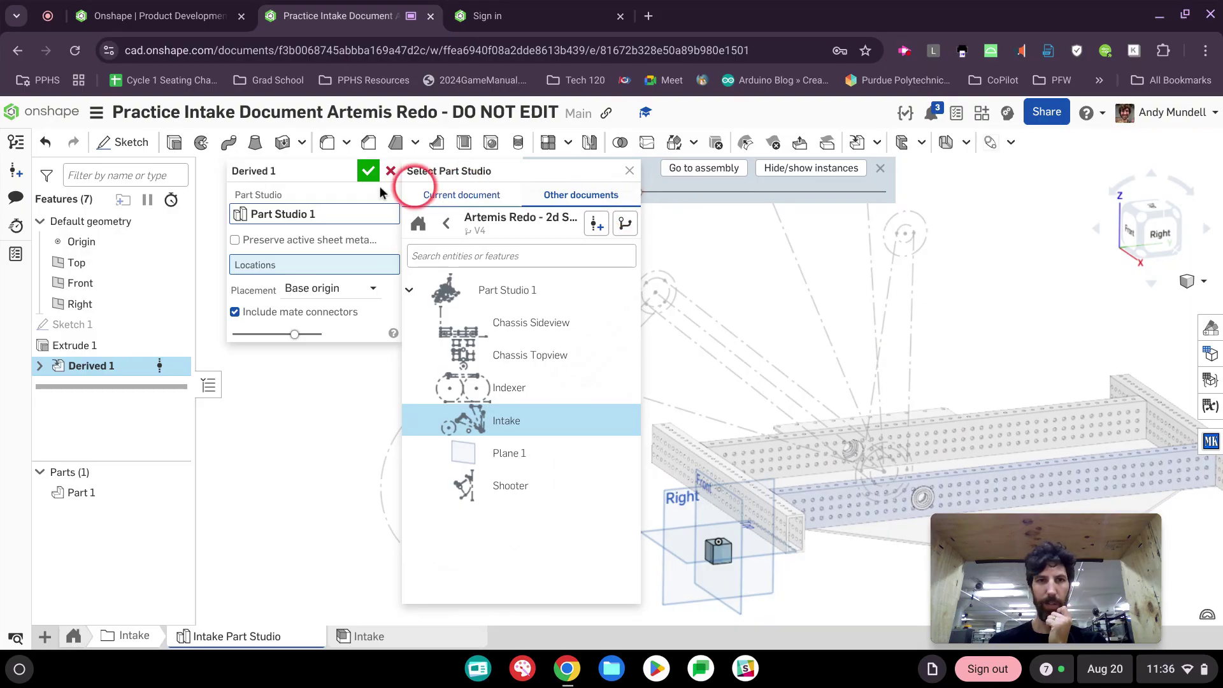
pyautogui.click(365, 173)
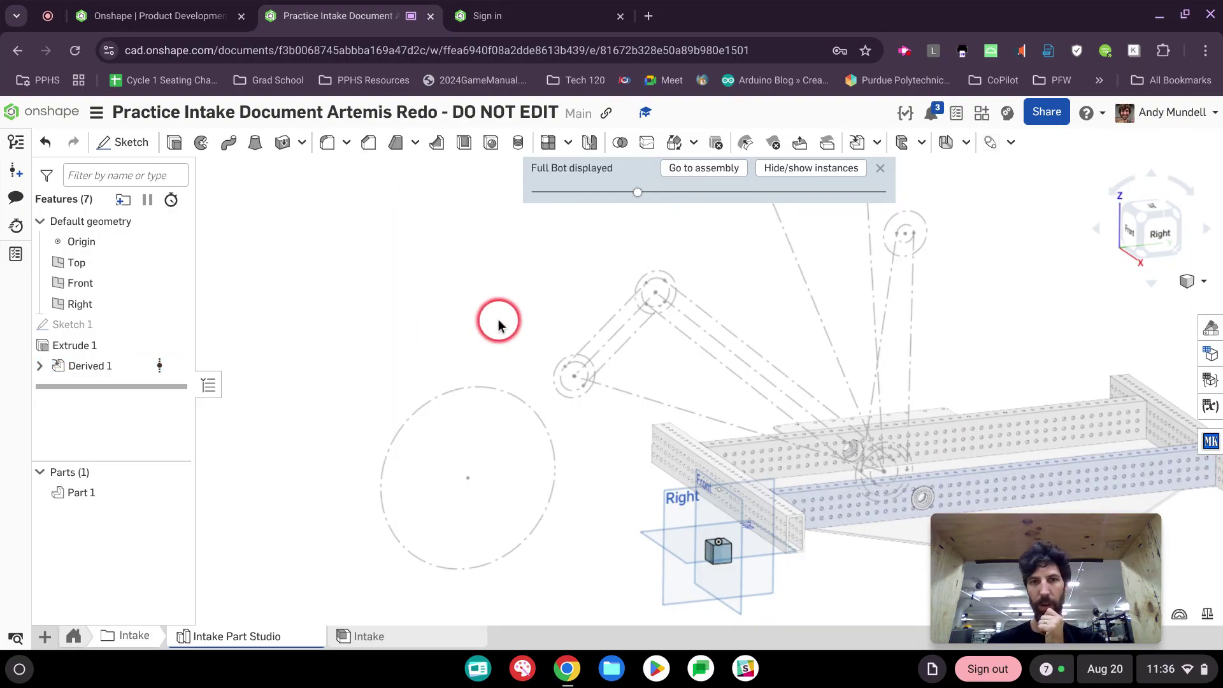
# - Examine how the derived Intake sketch sits relative to the chassis and the reference cube
pyautogui.moveTo(501, 324); pyautogui.dragTo(311, 320, button='middle')
pyautogui.scroll(-4, 348, 296)
pyautogui.moveTo(420, 276)
pyautogui.mouseDown(button='middle')
pyautogui.moveTo(416, 348)
pyautogui.moveTo(444, 352)
pyautogui.mouseUp(button='middle')
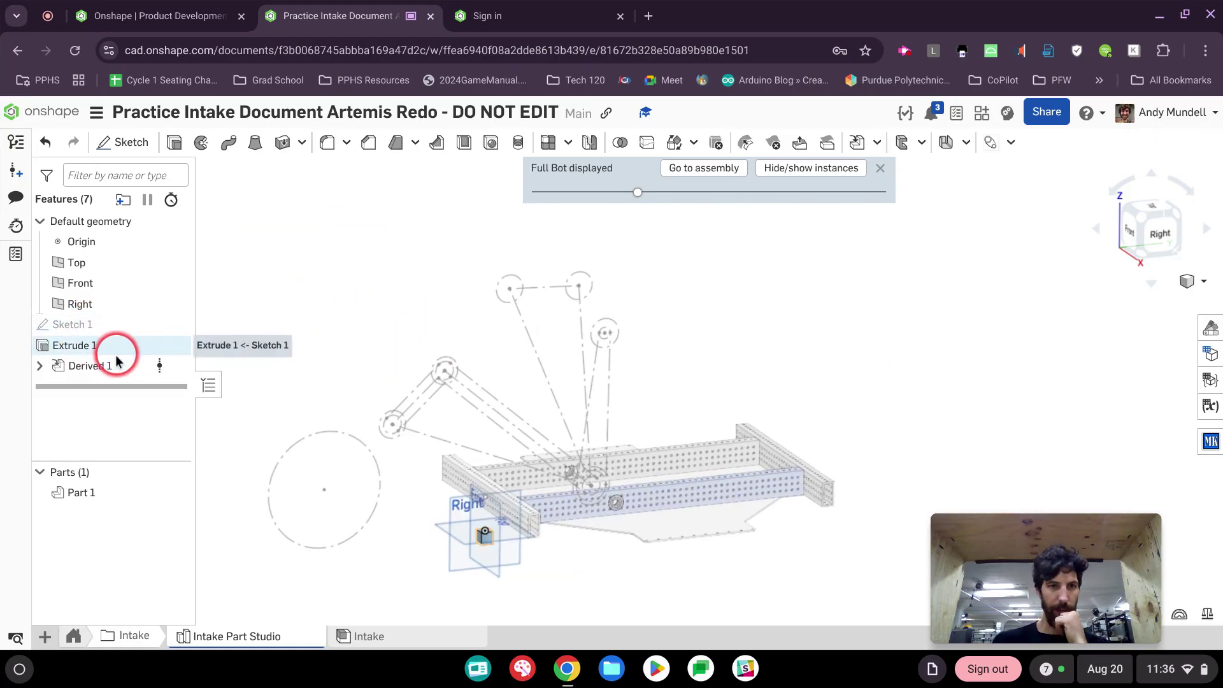
pyautogui.click(42, 367)
pyautogui.click(42, 367)
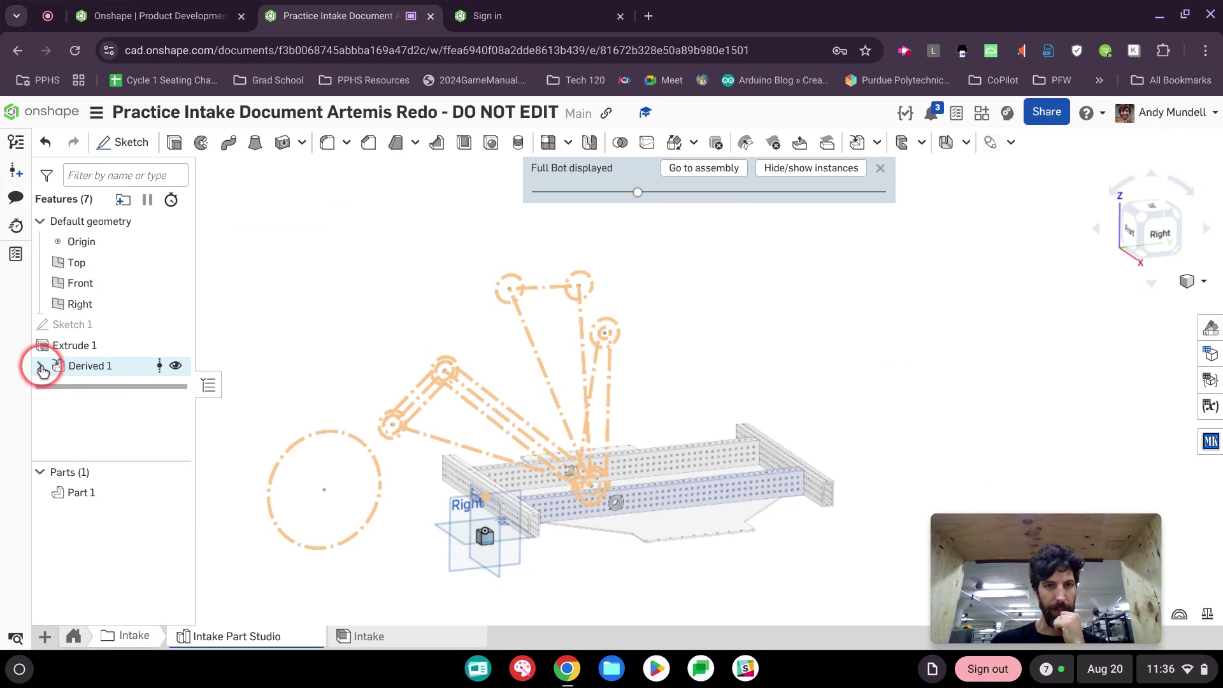
pyautogui.click(834, 398)
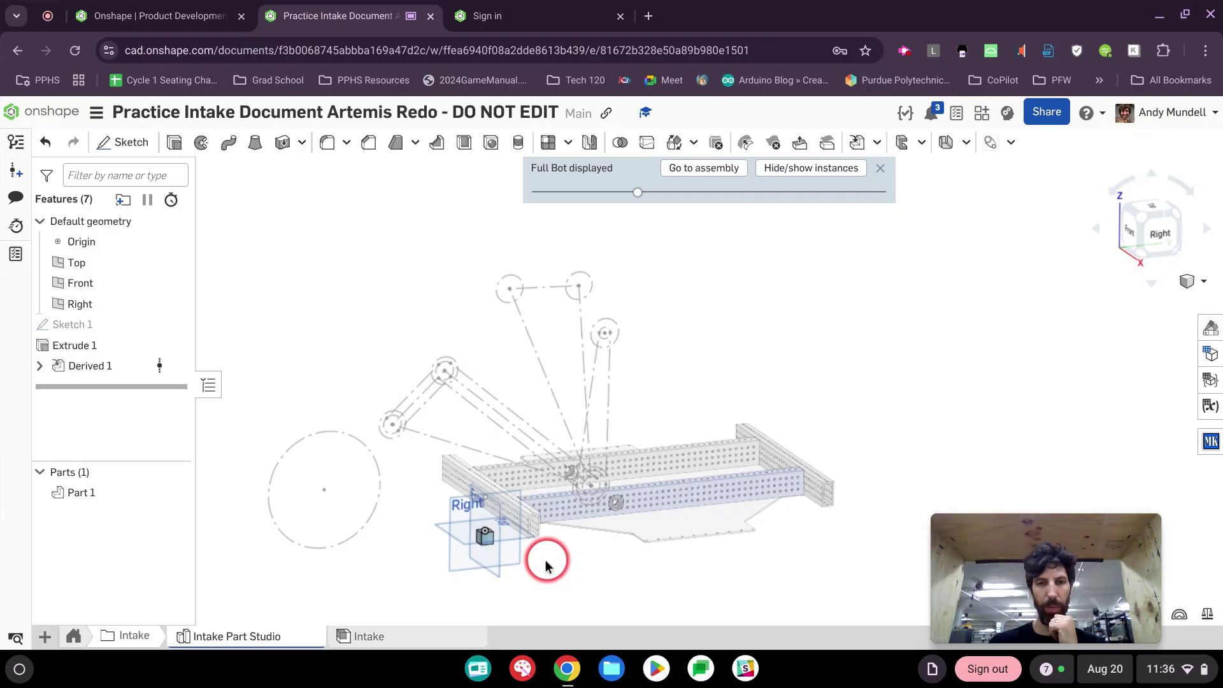
pyautogui.scroll(3, 564, 550)
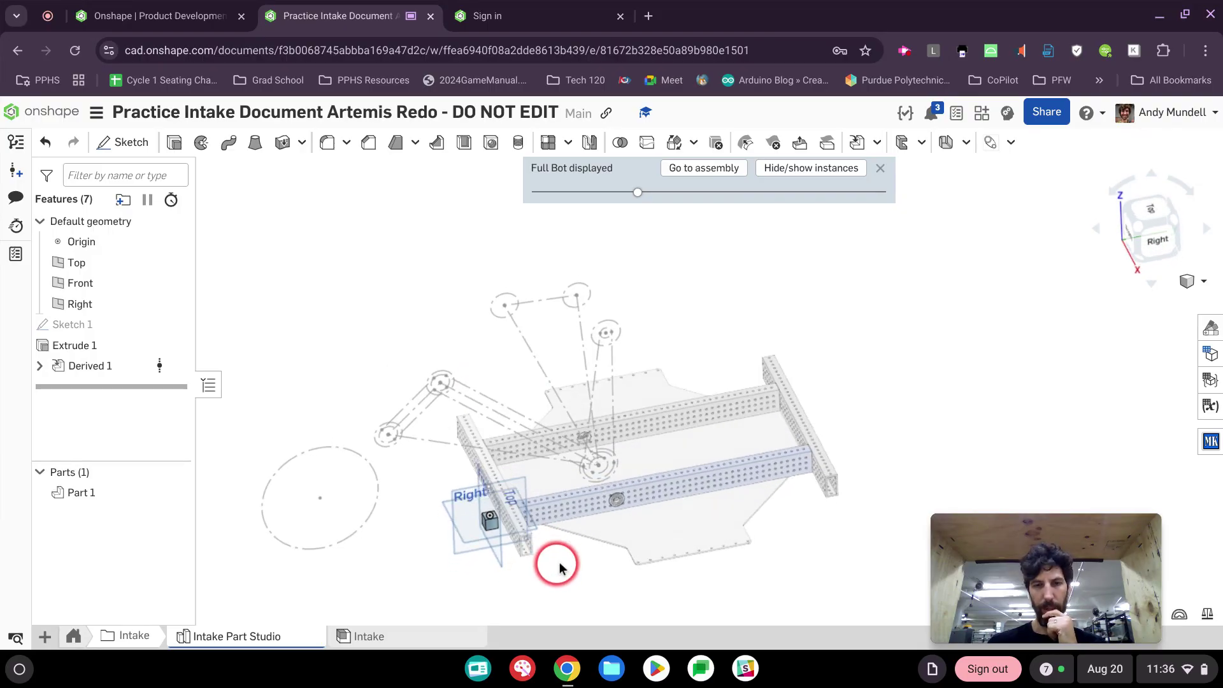
# - Examine the outer face of the near chassis rail around its bearing, relative to the derived intake sketch
pyautogui.scroll(3, 628, 548)
pyautogui.scroll(5, 633, 546)
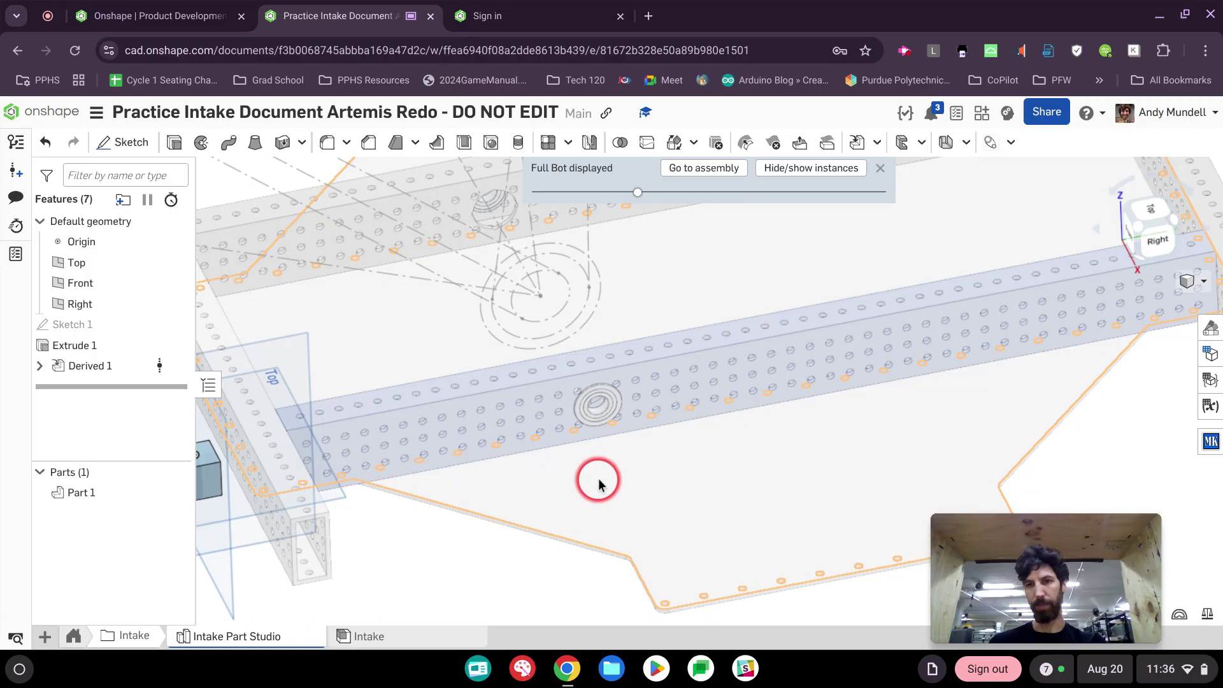
pyautogui.moveTo(722, 455); pyautogui.dragTo(1218, 248, button='right')
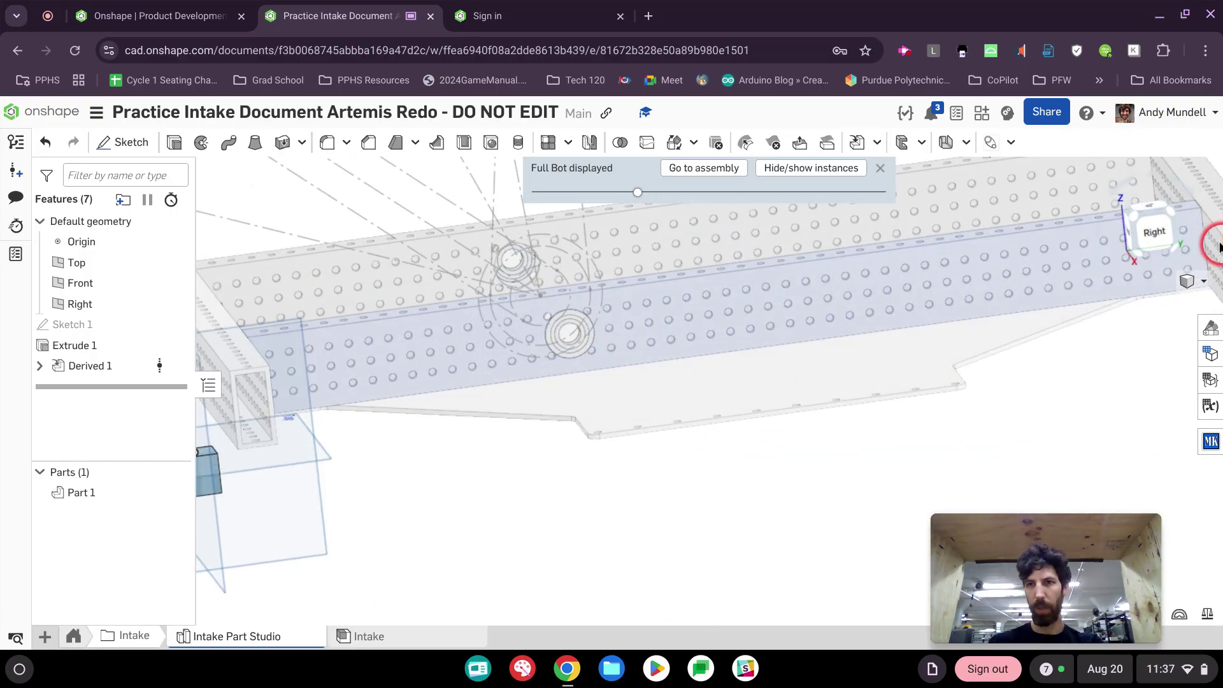
pyautogui.click(1159, 240)
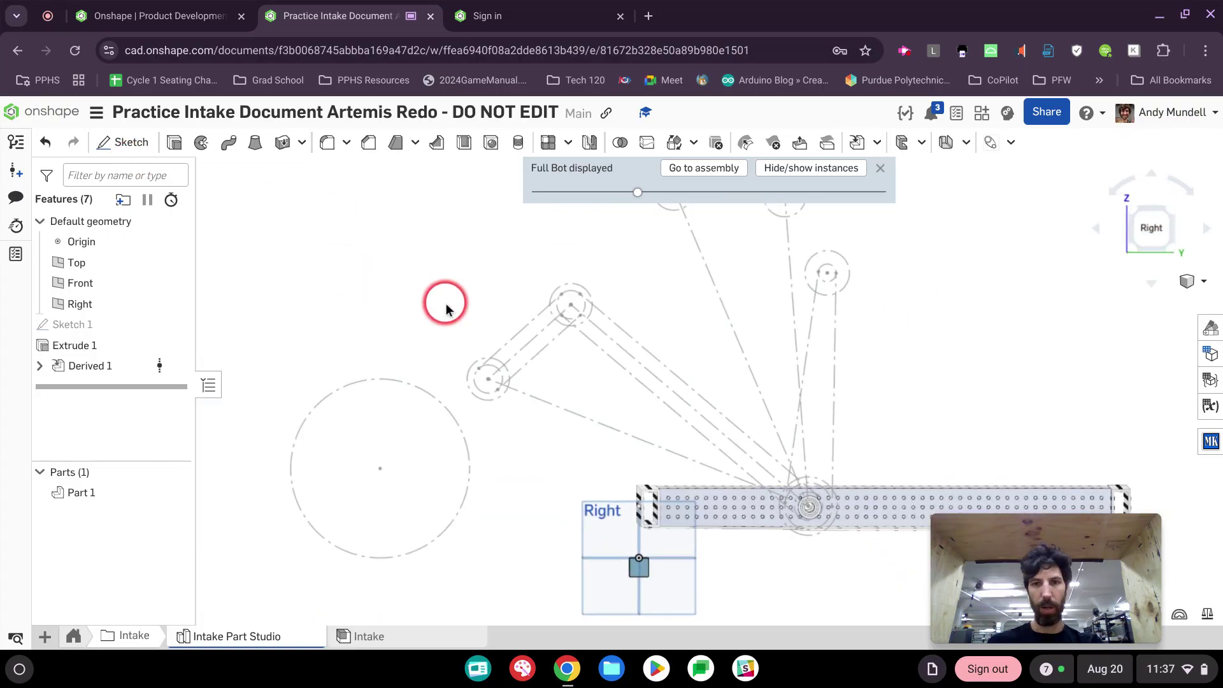
pyautogui.moveTo(446, 308); pyautogui.dragTo(759, 437, button='right')
pyautogui.scroll(3, 808, 485)
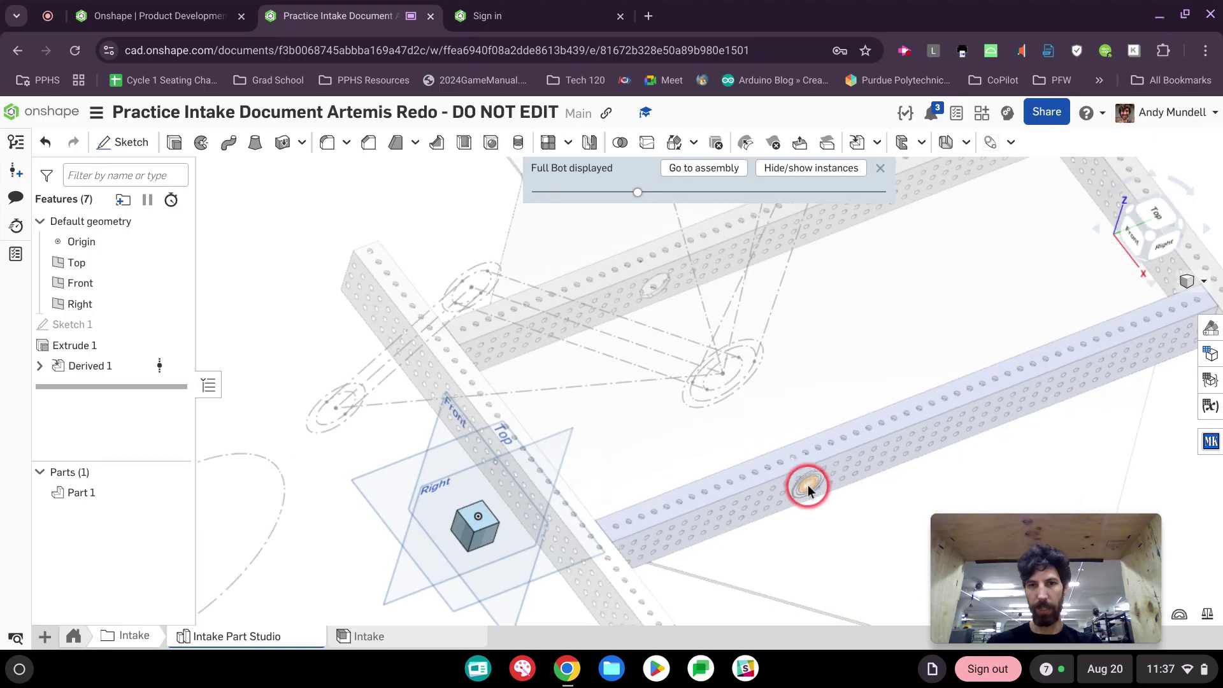
pyautogui.scroll(4, 808, 484)
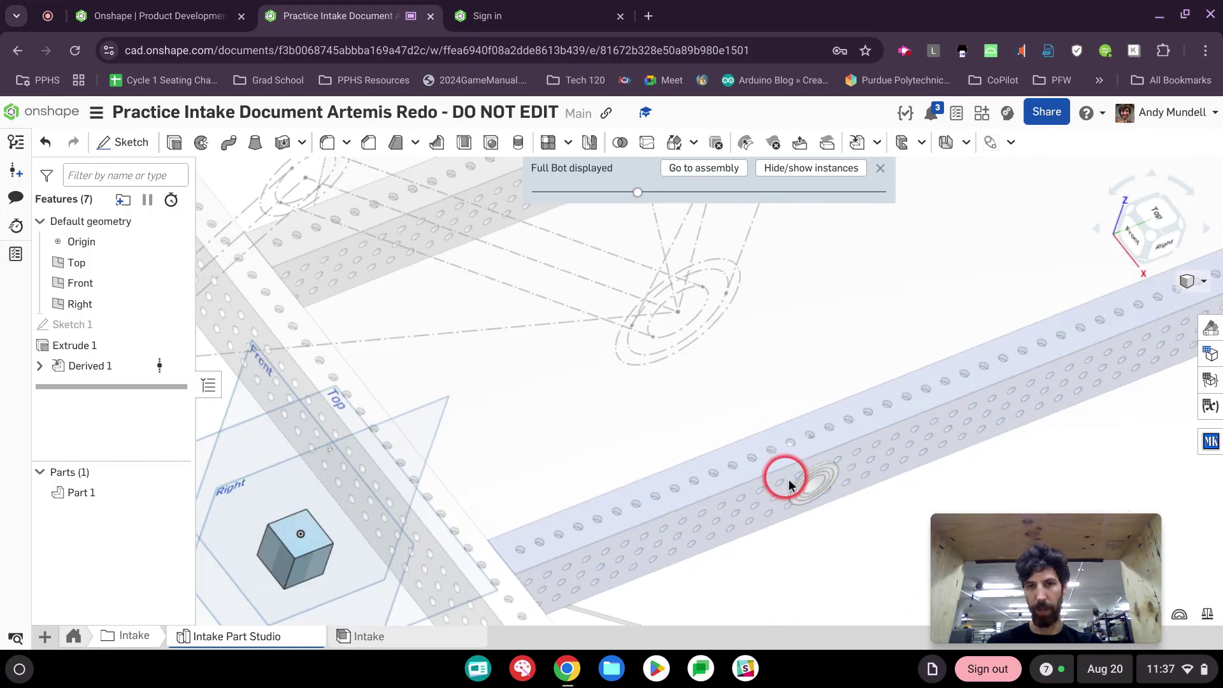
pyautogui.moveTo(789, 485); pyautogui.dragTo(787, 465, button='right')
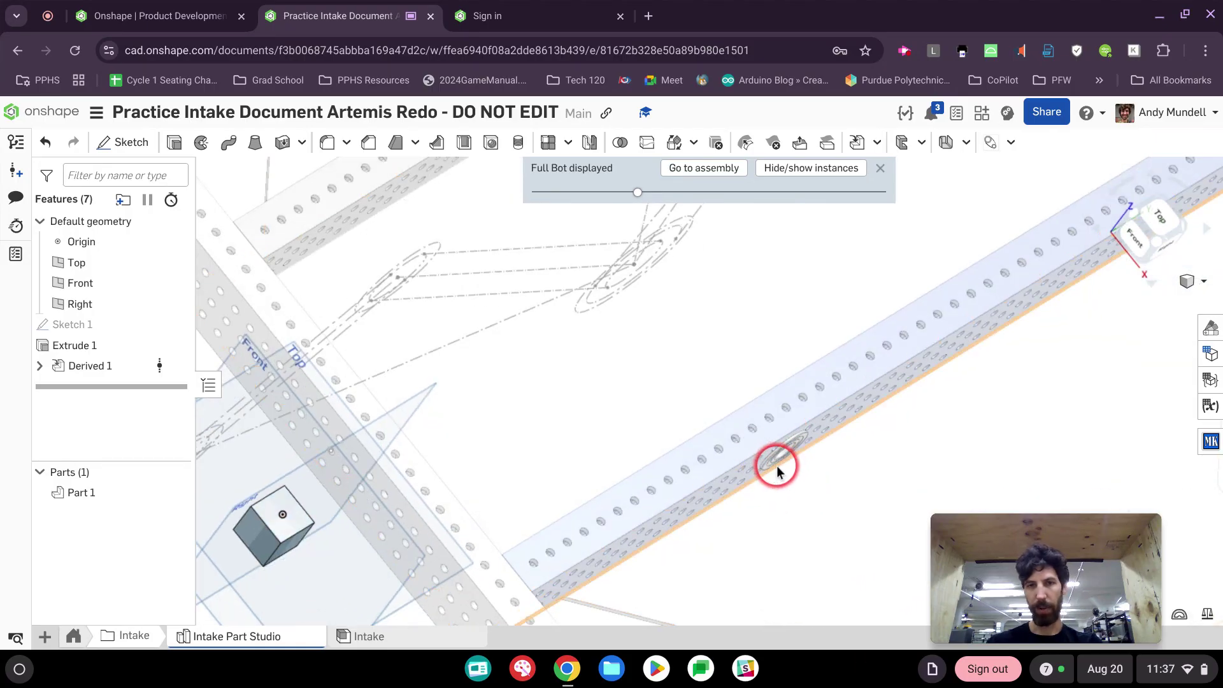
pyautogui.scroll(3, 793, 449)
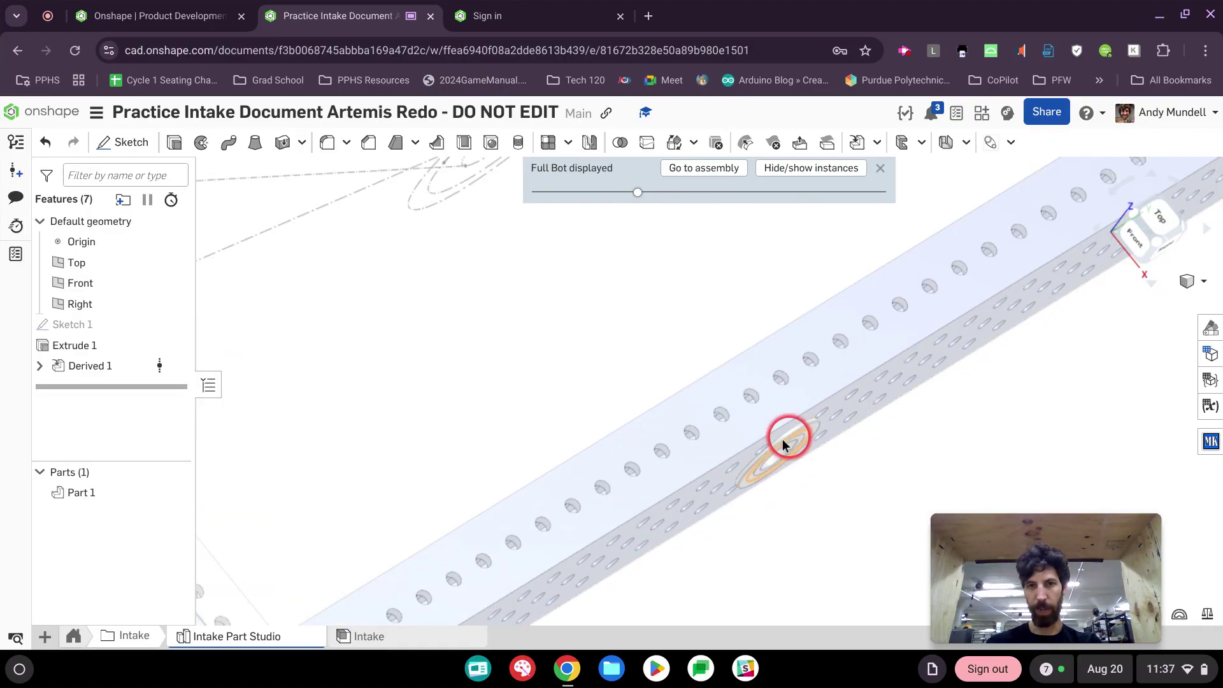
pyautogui.scroll(-3, 737, 454)
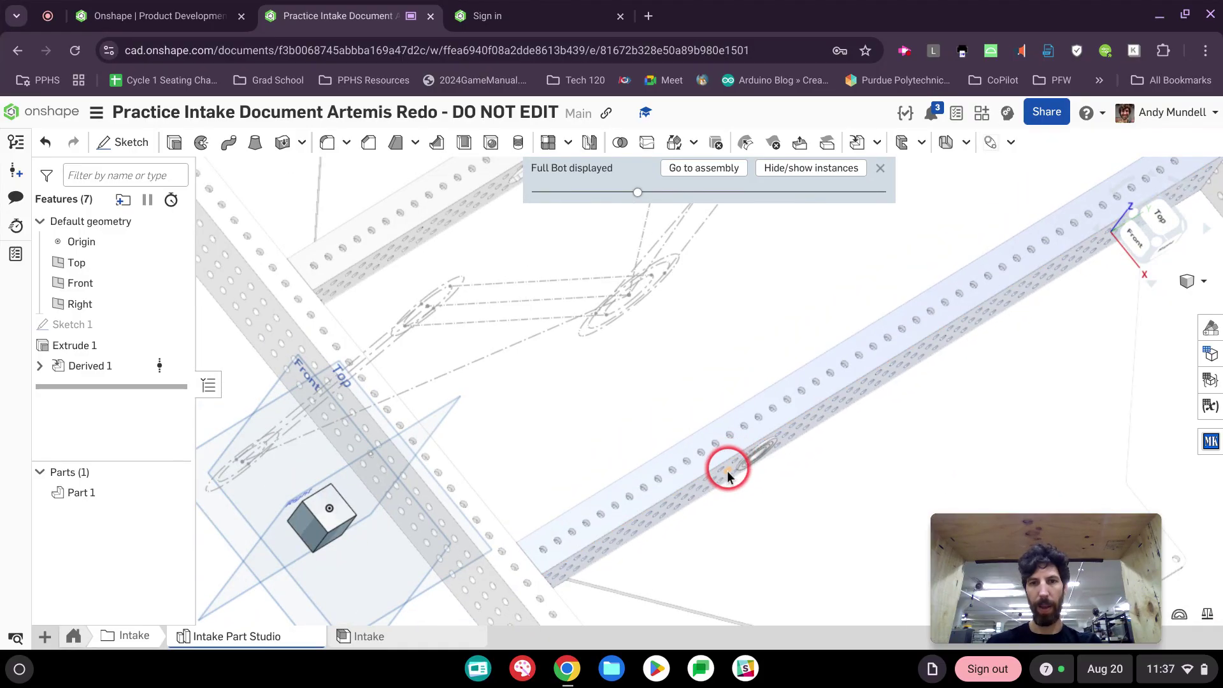
pyautogui.click(731, 474)
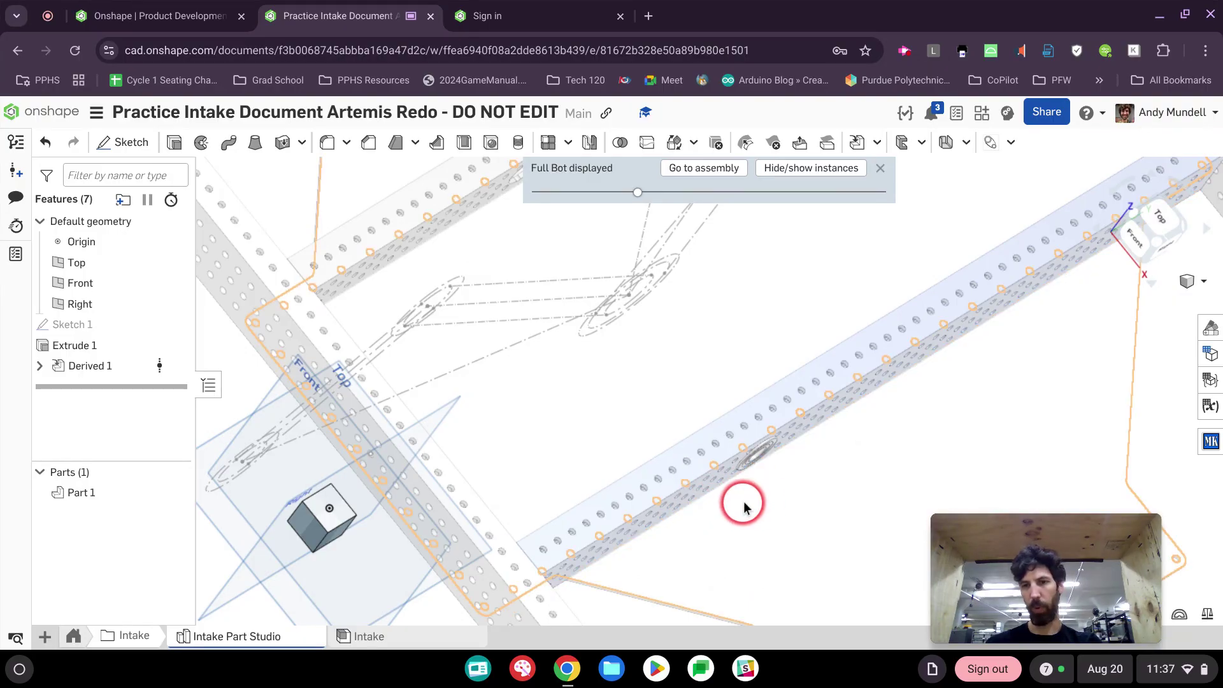
pyautogui.scroll(4, 727, 485)
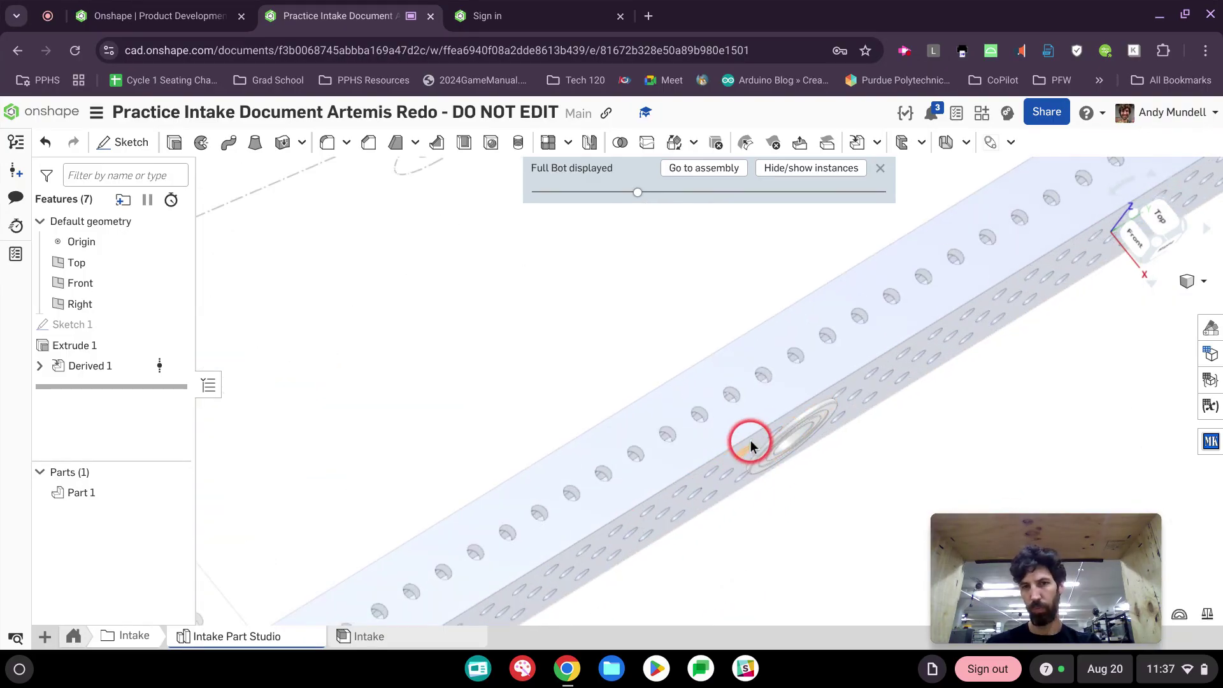
pyautogui.scroll(-5, 782, 446)
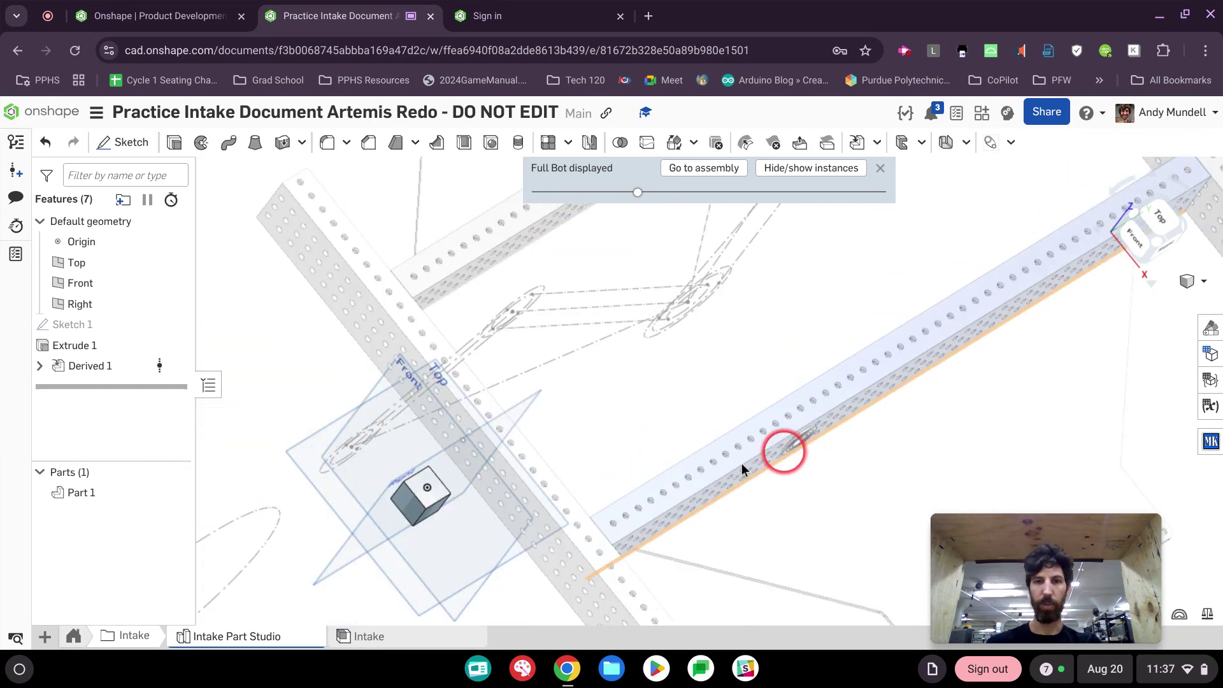
pyautogui.click(695, 476)
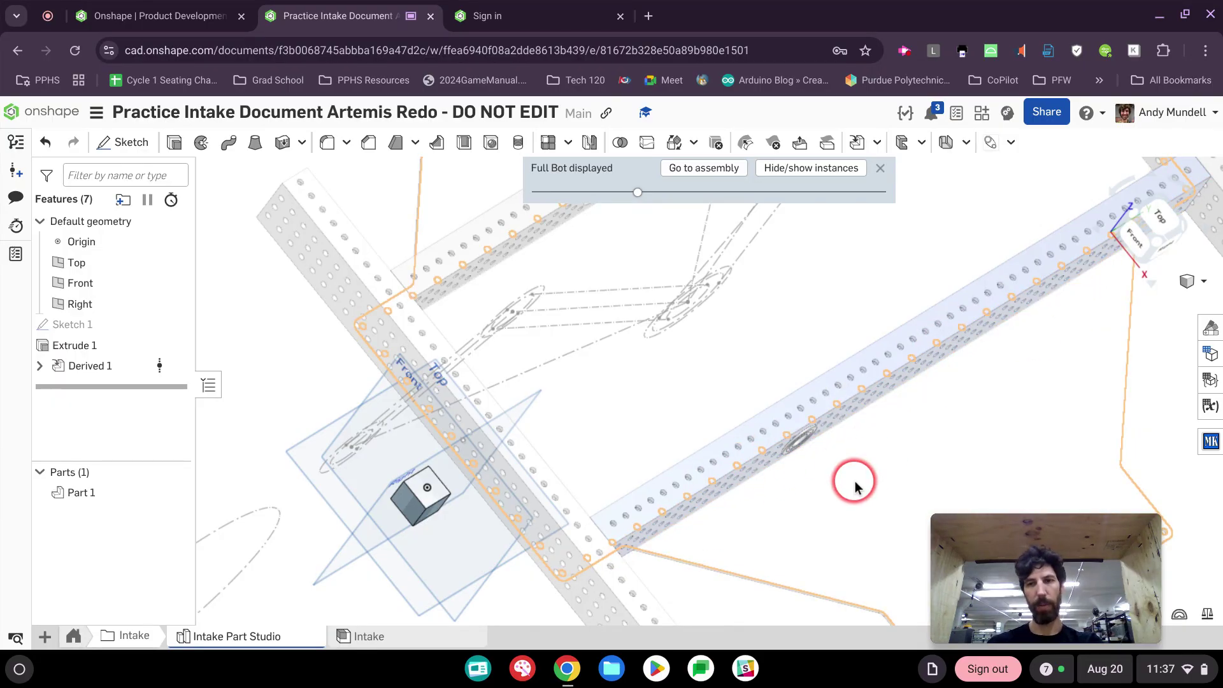
pyautogui.moveTo(855, 487); pyautogui.dragTo(790, 503, button='right')
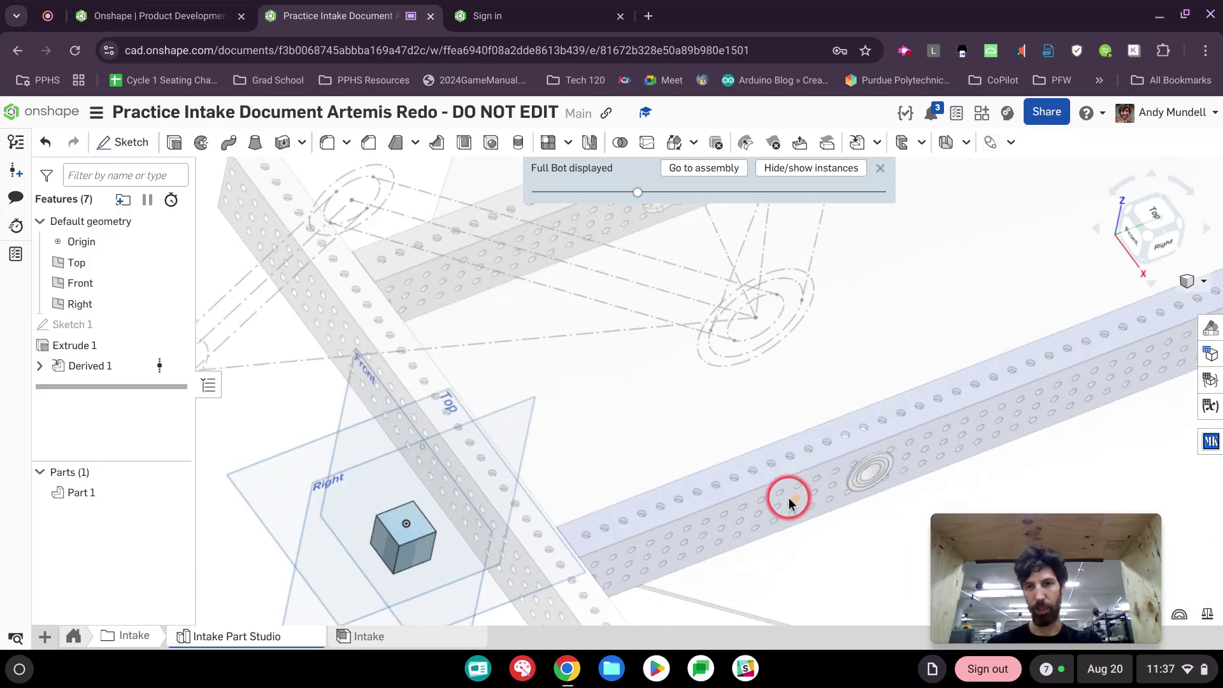
# - Create an offset plane 0.5 in outward from the outer face of the near chassis side rail
pyautogui.scroll(4, 817, 501)
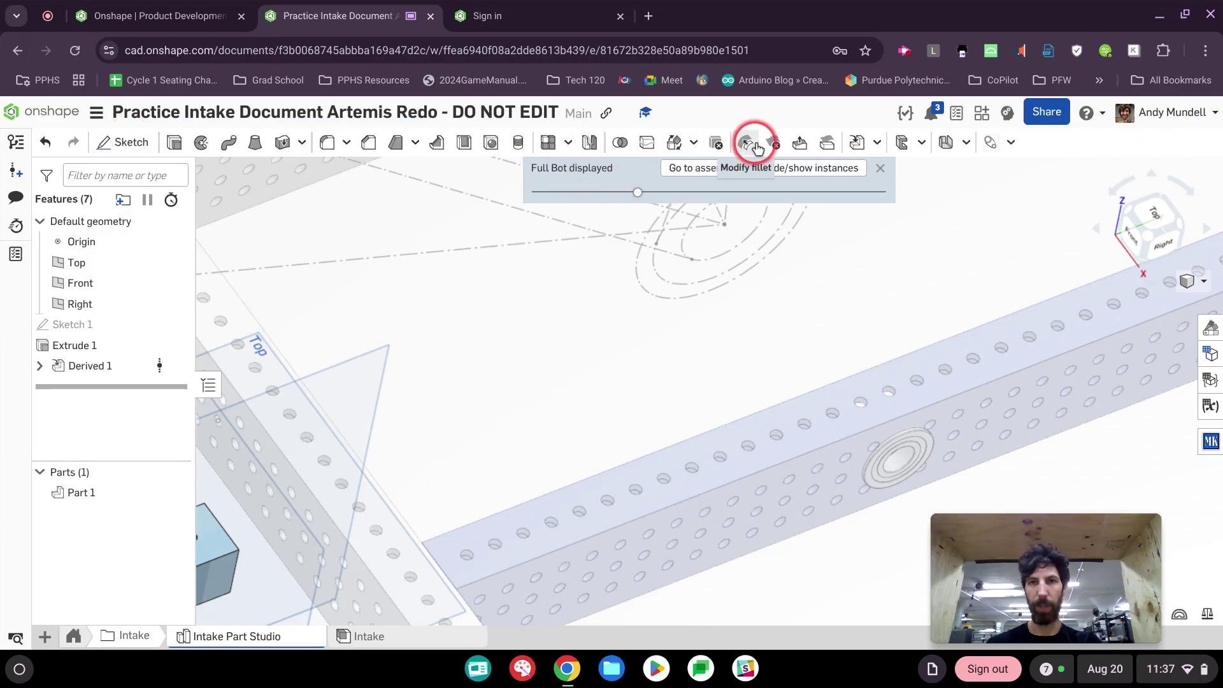
pyautogui.click(878, 144)
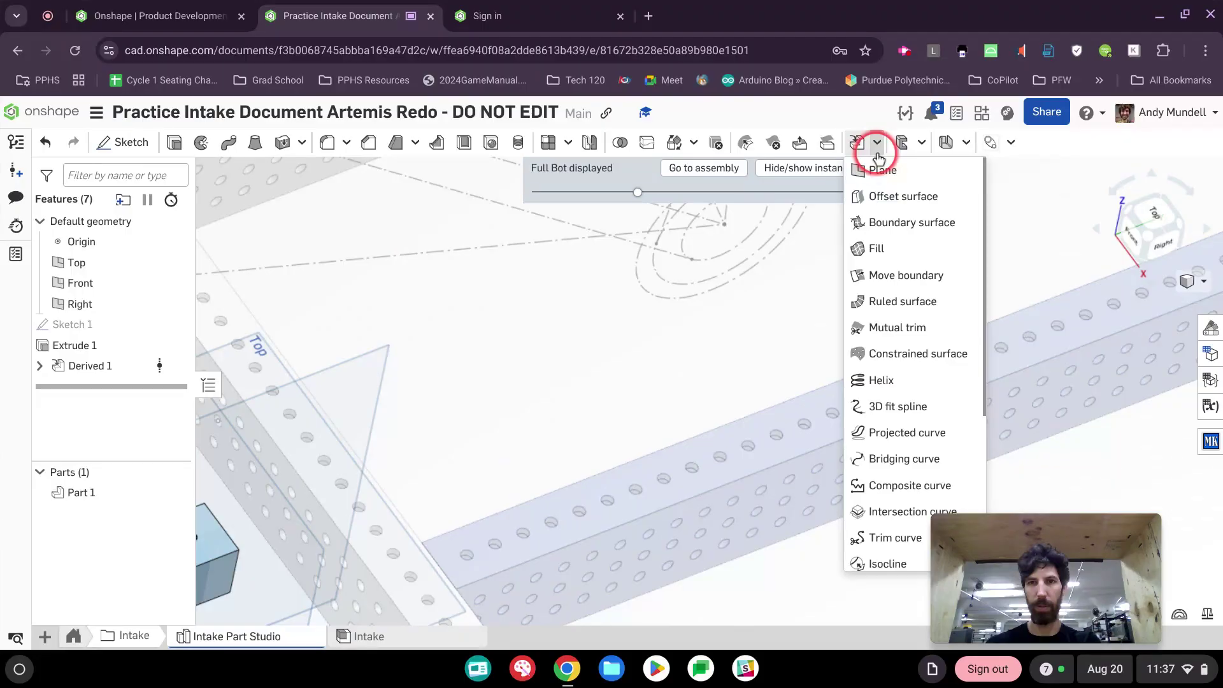
pyautogui.click(880, 168)
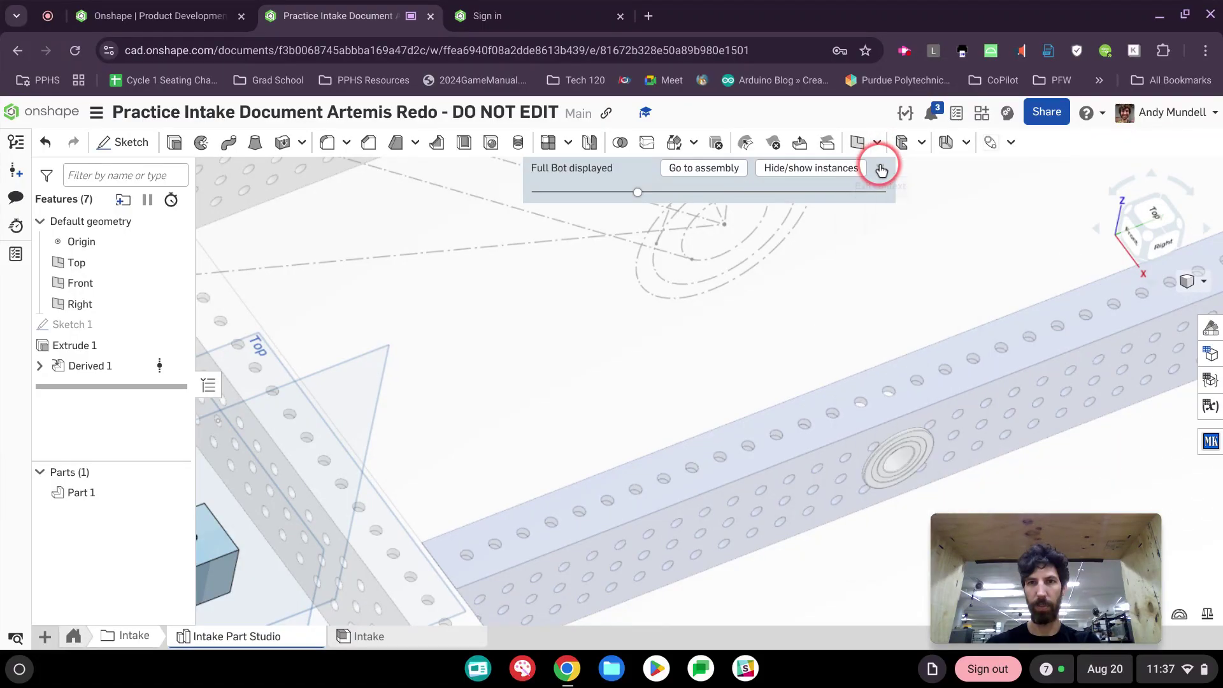
pyautogui.click(749, 510)
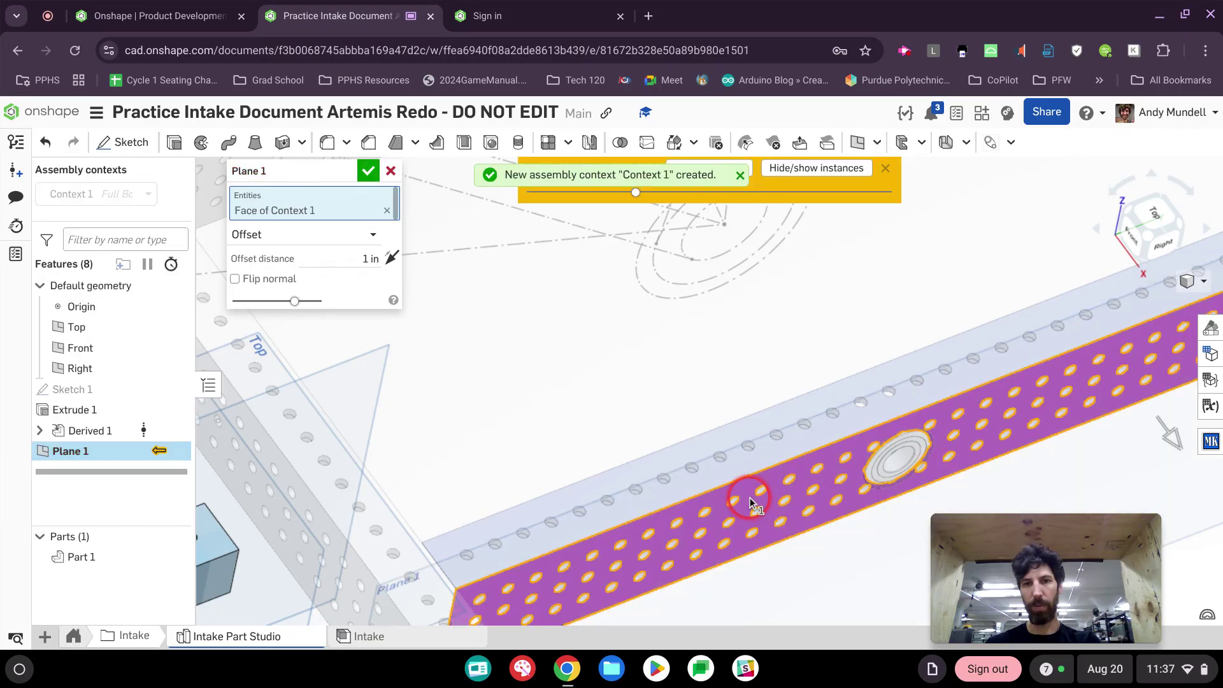
pyautogui.moveTo(758, 486); pyautogui.dragTo(806, 479, button='right')
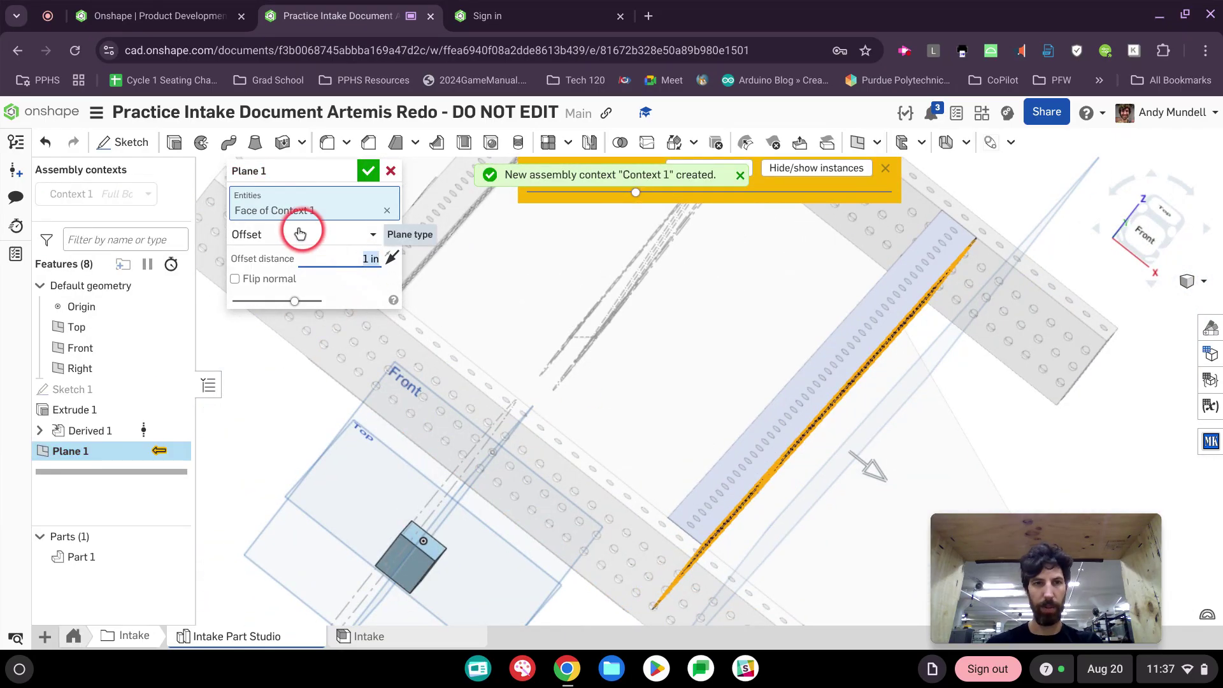
pyautogui.click(315, 258)
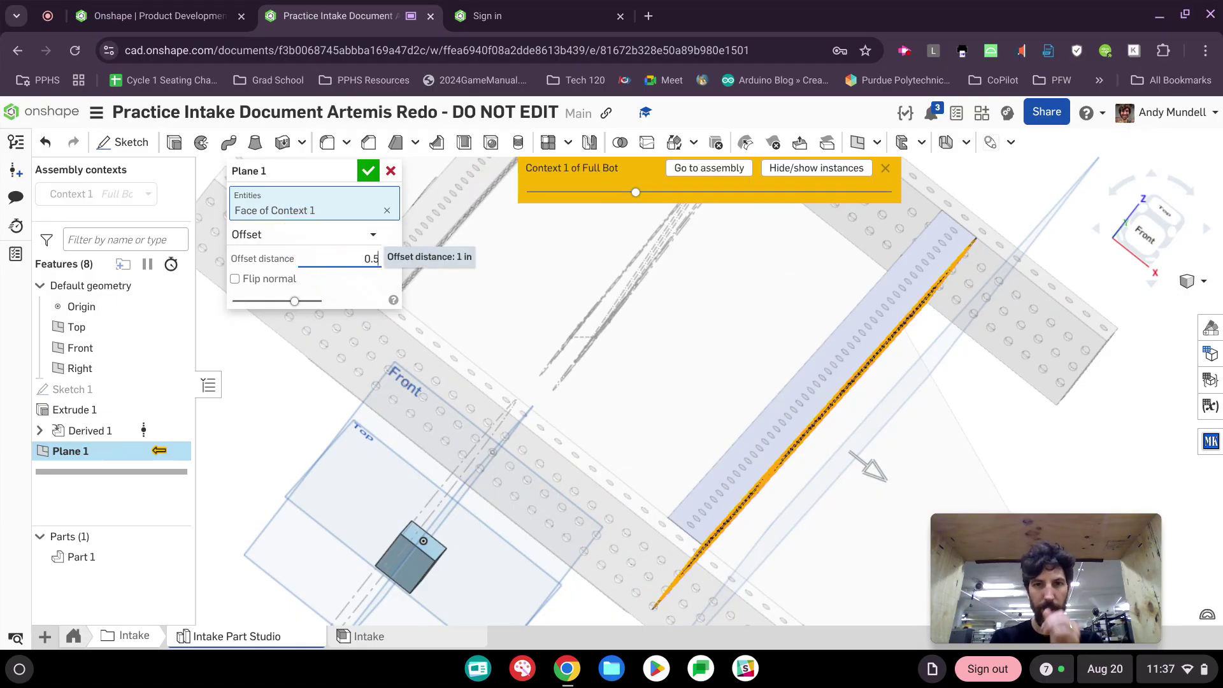
pyautogui.press('Return')
pyautogui.click(373, 172)
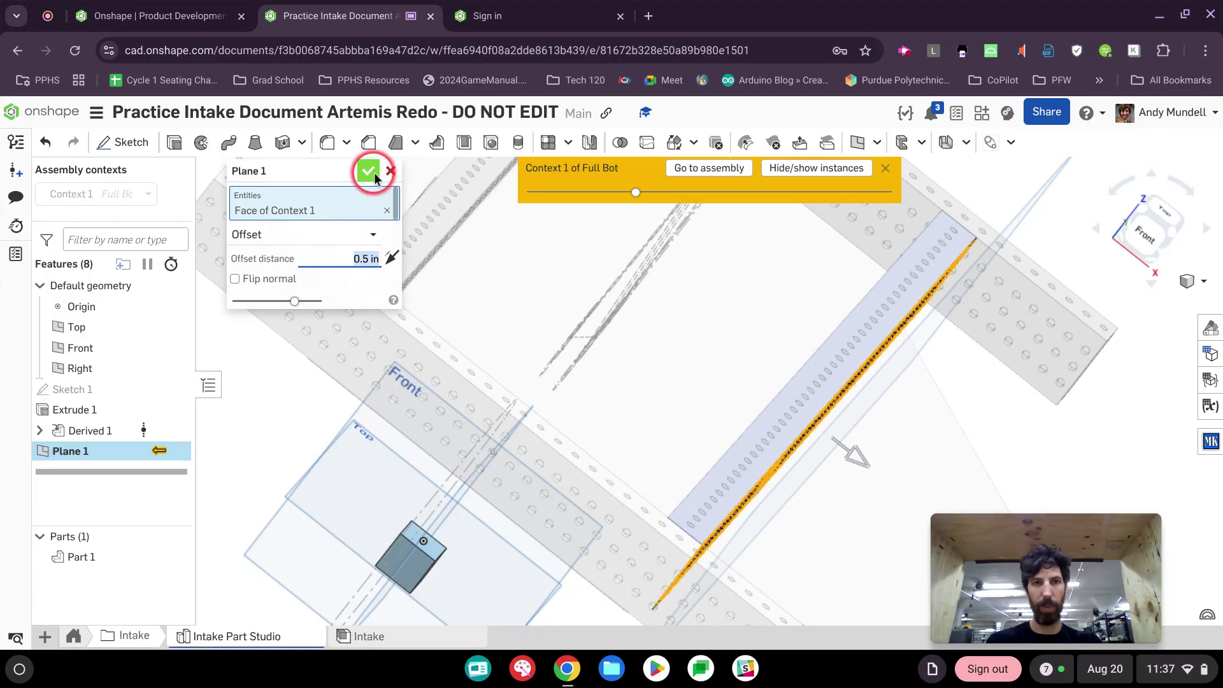
# - Create a new empty sketch on the plane offset from the chassis rail and accept it
pyautogui.moveTo(675, 404)
pyautogui.mouseDown(button='right')
pyautogui.moveTo(686, 394)
pyautogui.moveTo(650, 374)
pyautogui.moveTo(691, 338)
pyautogui.moveTo(678, 309)
pyautogui.moveTo(465, 278)
pyautogui.moveTo(524, 293)
pyautogui.moveTo(505, 279)
pyautogui.moveTo(510, 268)
pyautogui.moveTo(528, 282)
pyautogui.moveTo(557, 262)
pyautogui.moveTo(431, 221)
pyautogui.mouseUp(button='right')
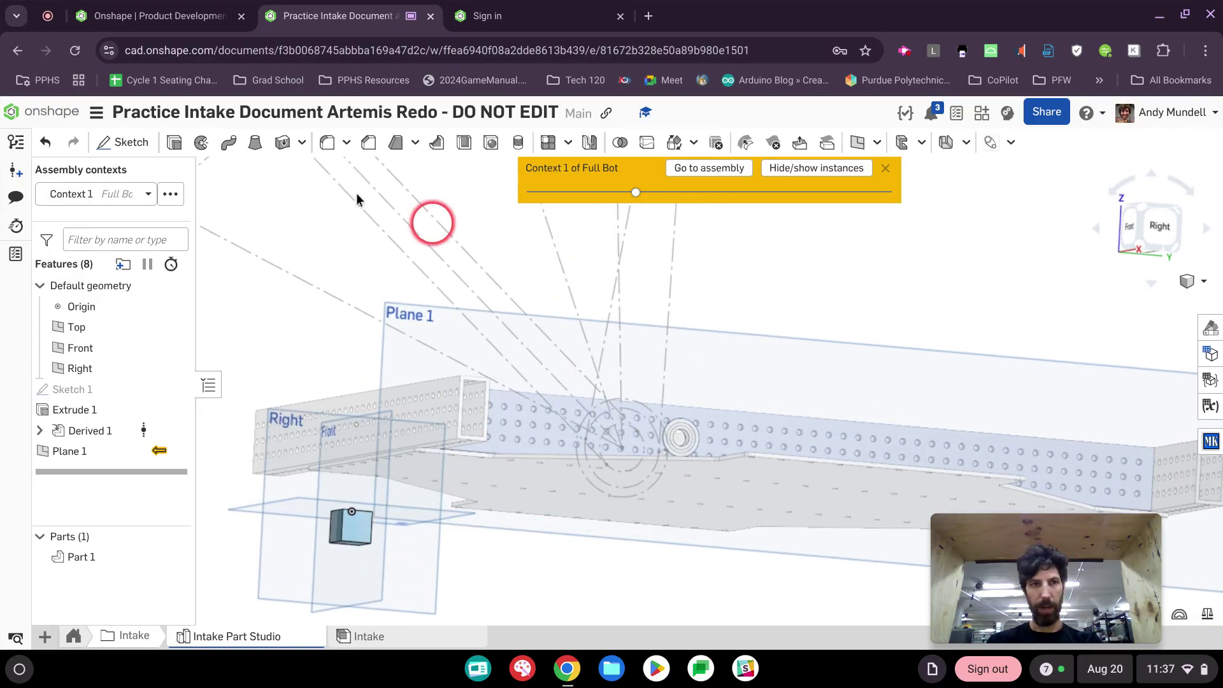
pyautogui.click(126, 137)
pyautogui.click(615, 320)
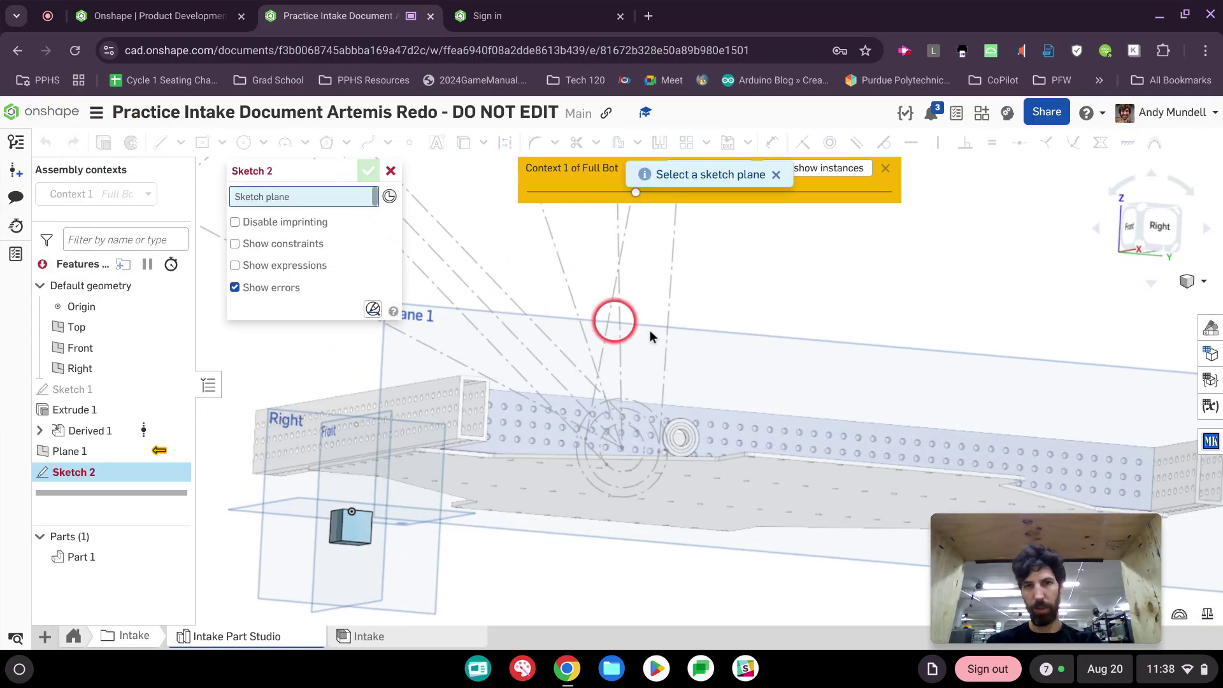
pyautogui.click(735, 354)
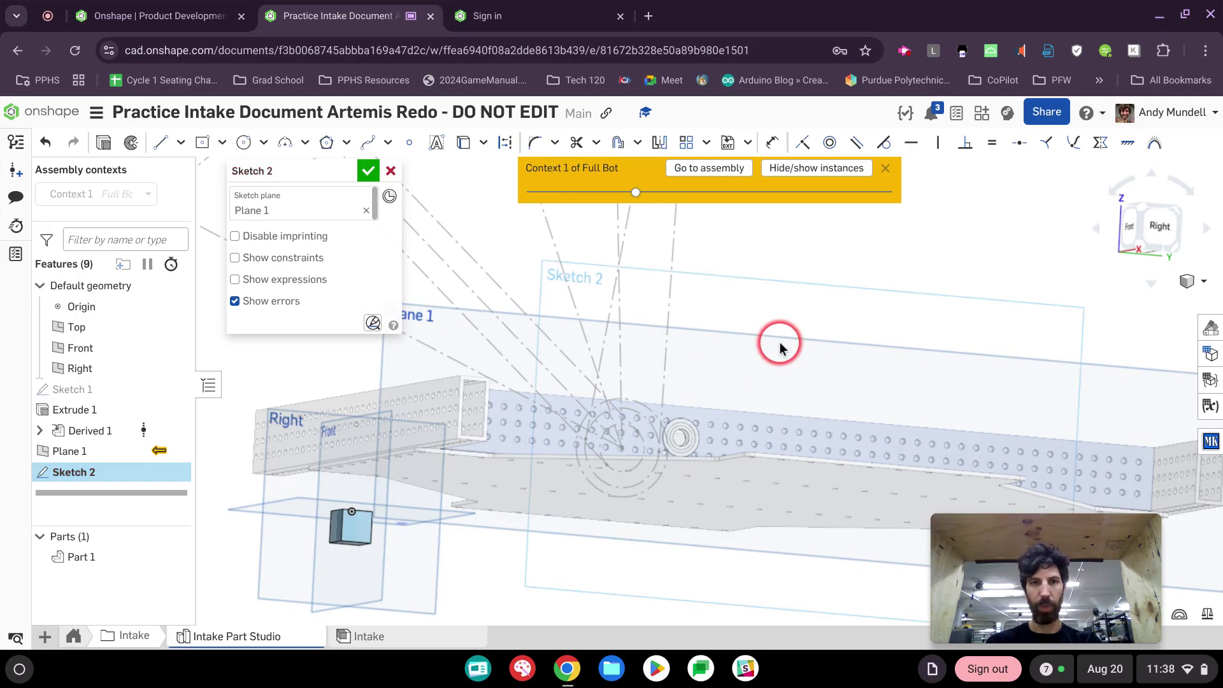
pyautogui.moveTo(780, 342); pyautogui.dragTo(758, 358, button='right')
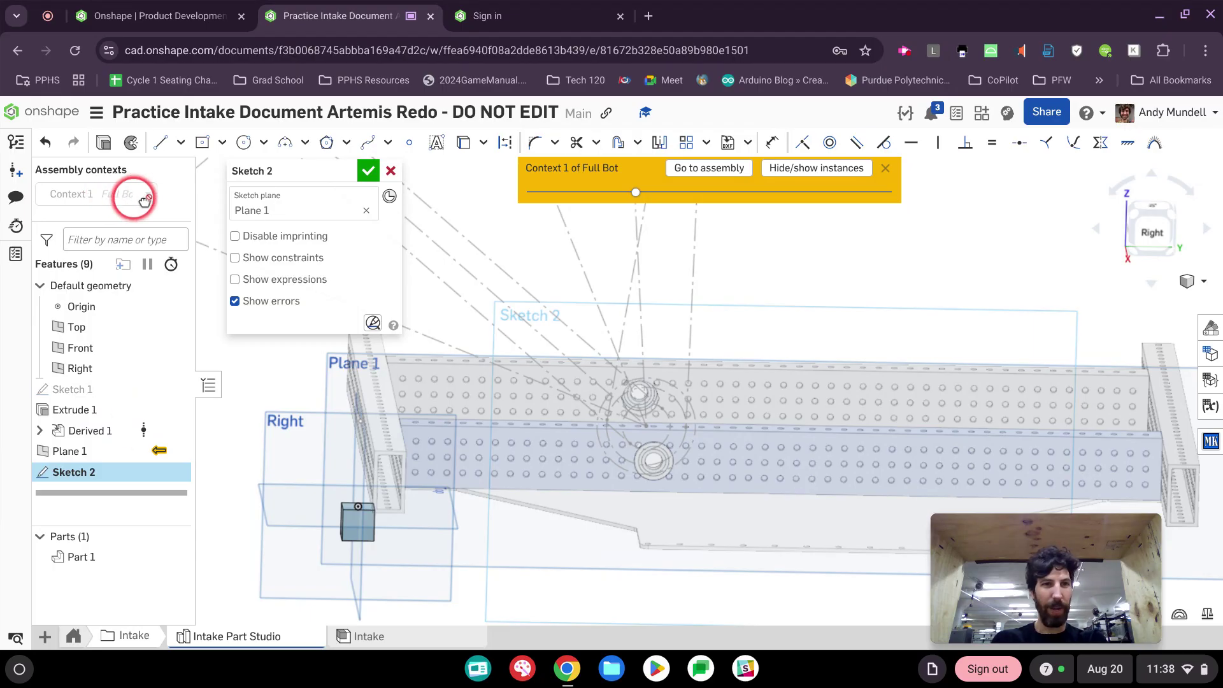
pyautogui.click(368, 170)
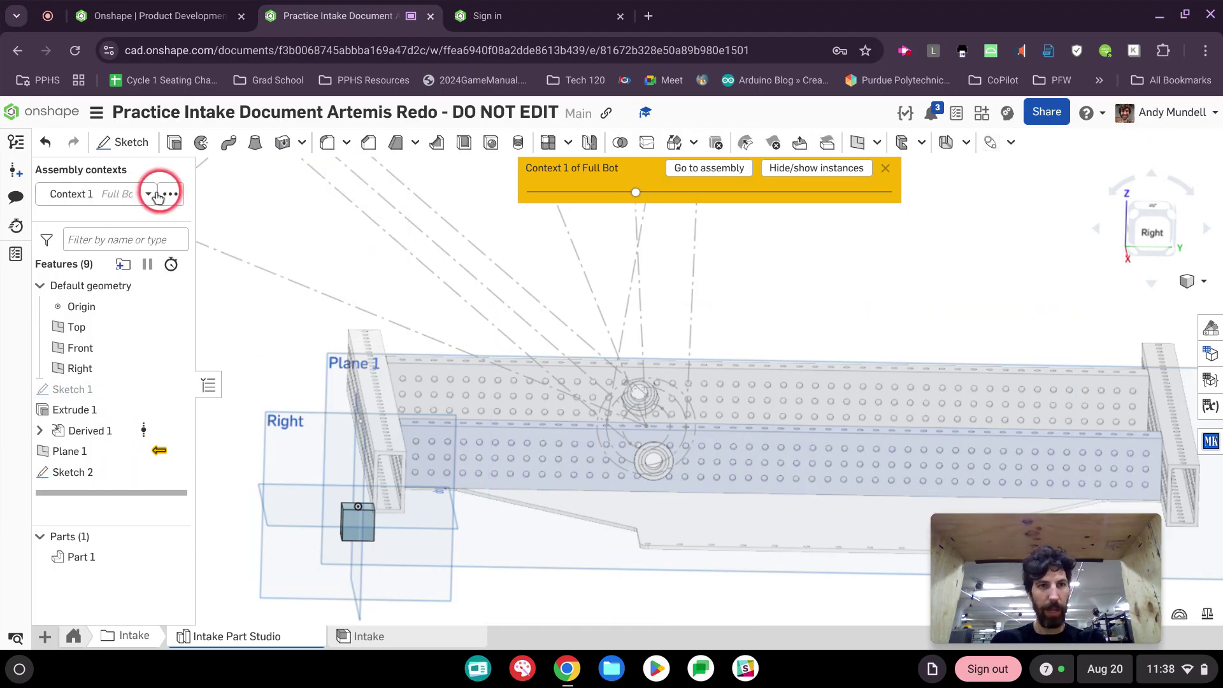
# - Set the assembly context to None, then restore Context 1 of Full Bot
pyautogui.click(152, 195)
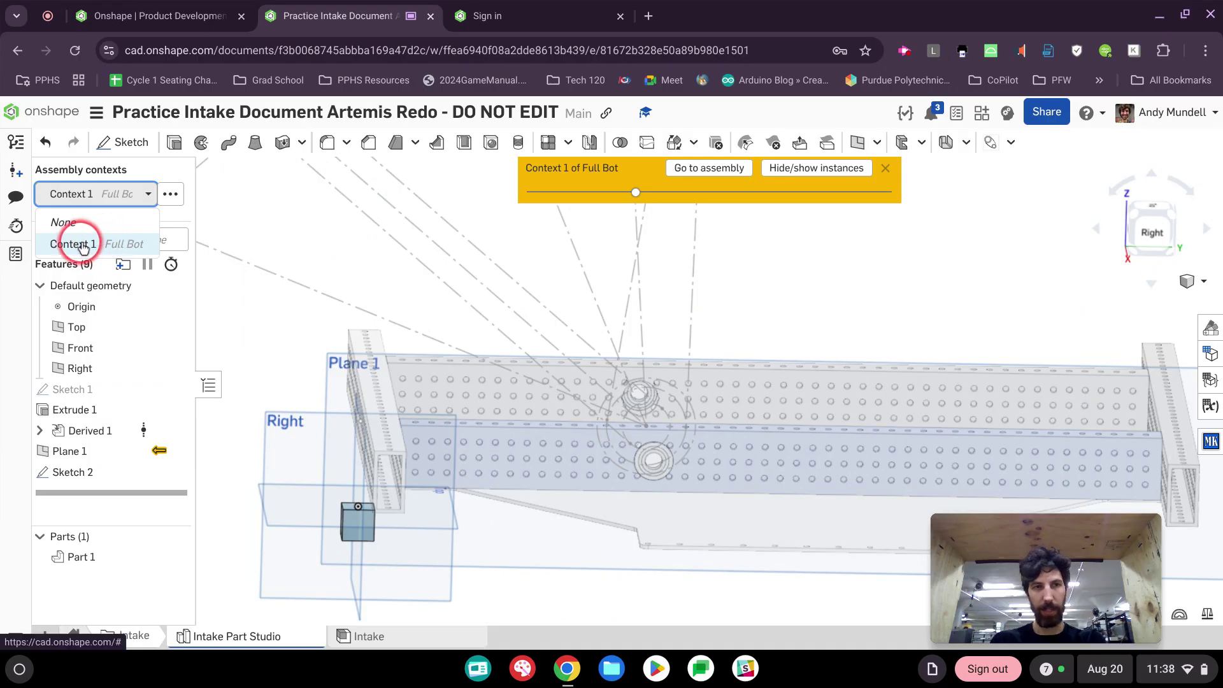
pyautogui.click(72, 223)
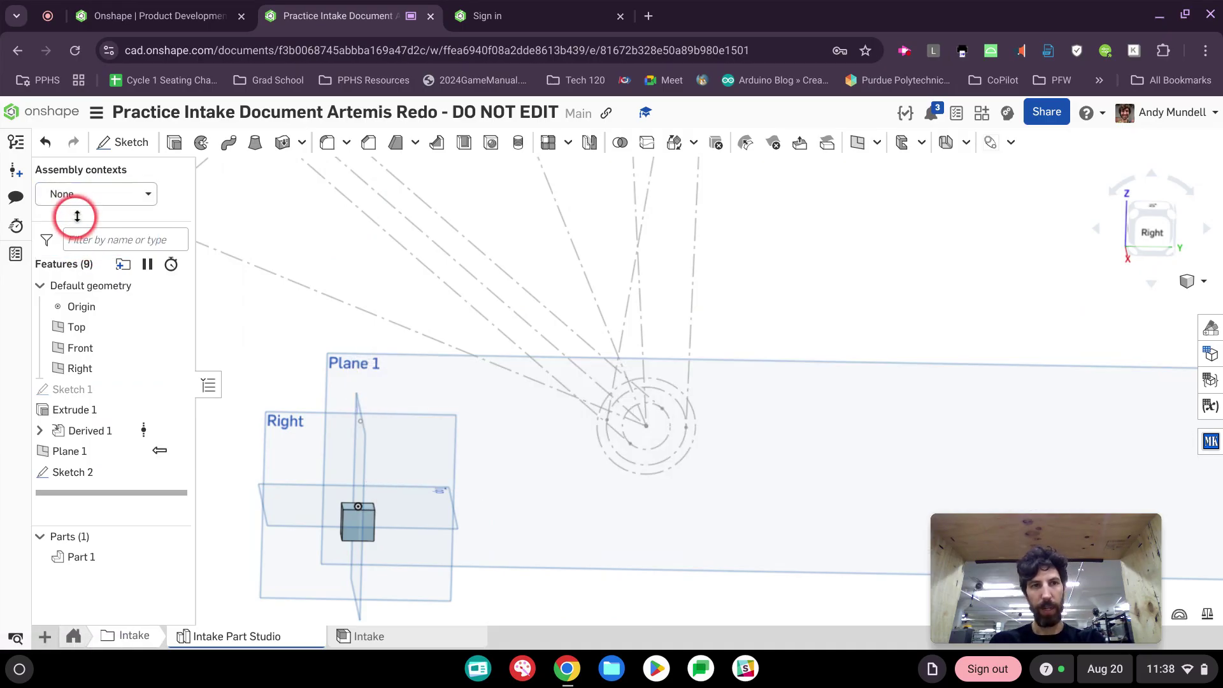
pyautogui.click(89, 199)
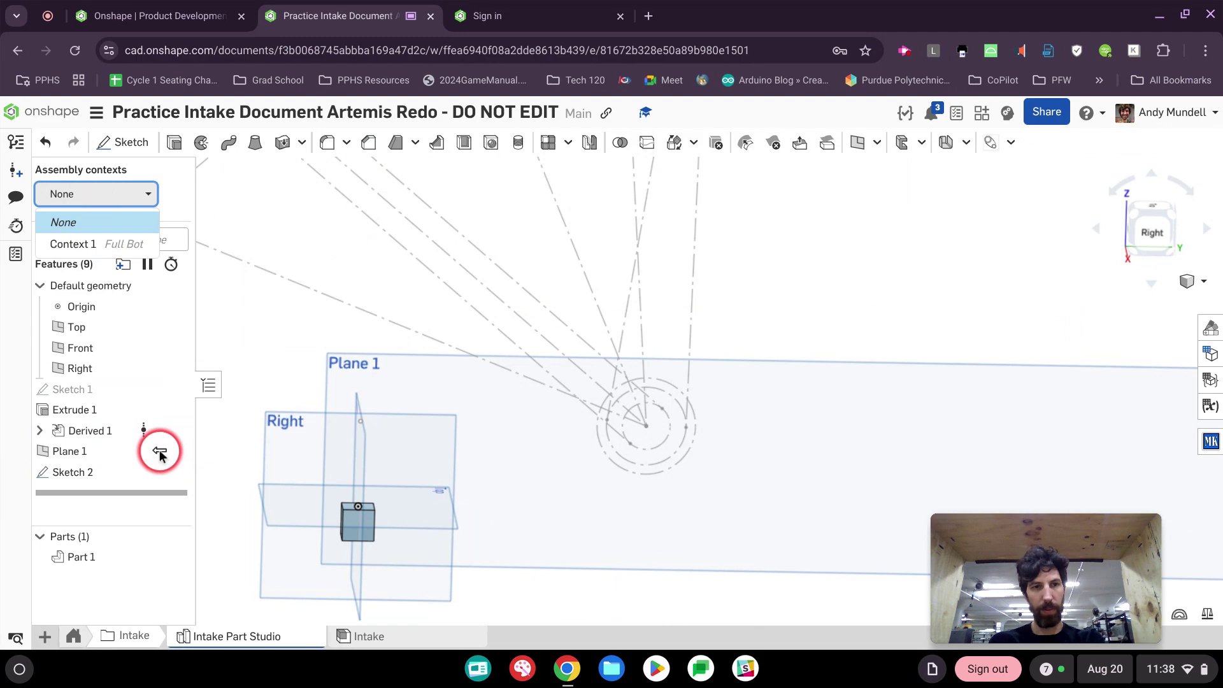
pyautogui.click(76, 244)
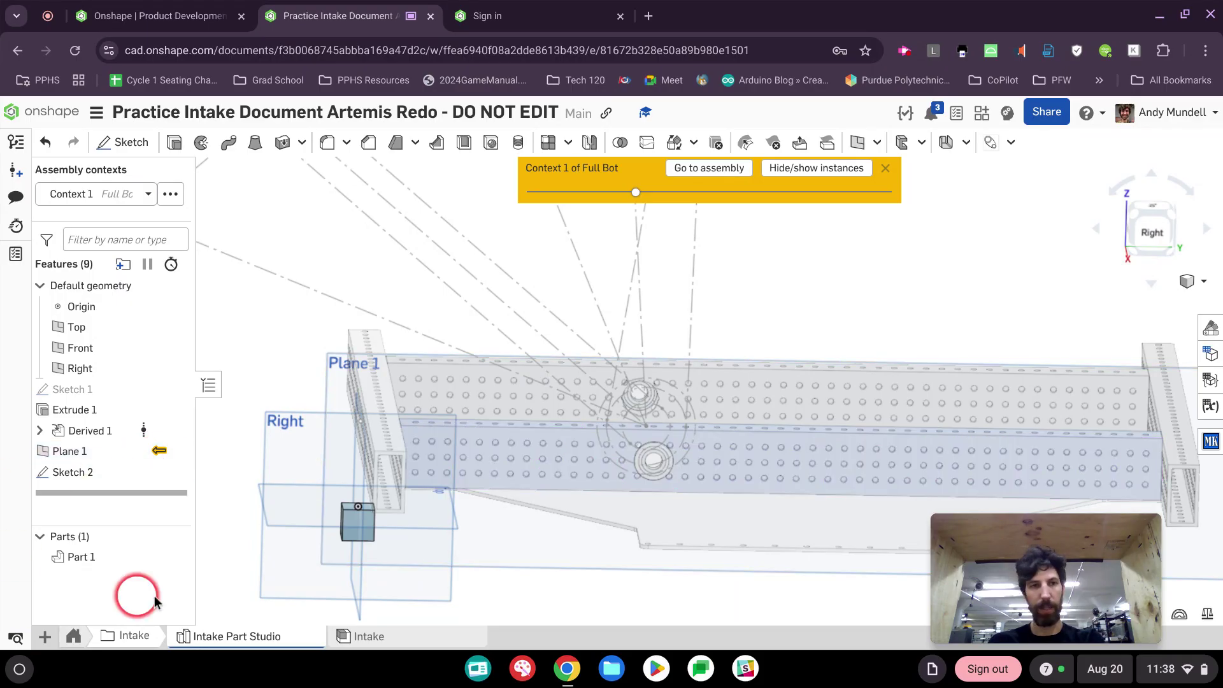
# - Reopen Sketch 2 for editing and orient the model to the Right view
pyautogui.doubleClick(85, 479)
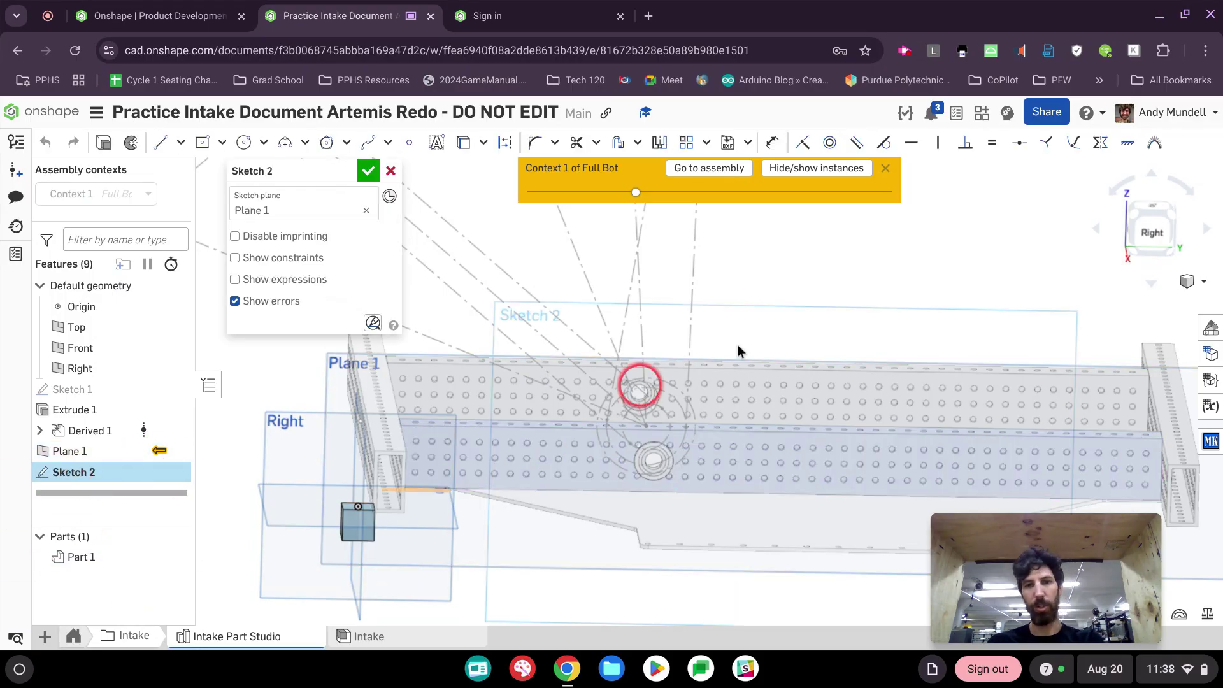
pyautogui.click(1149, 231)
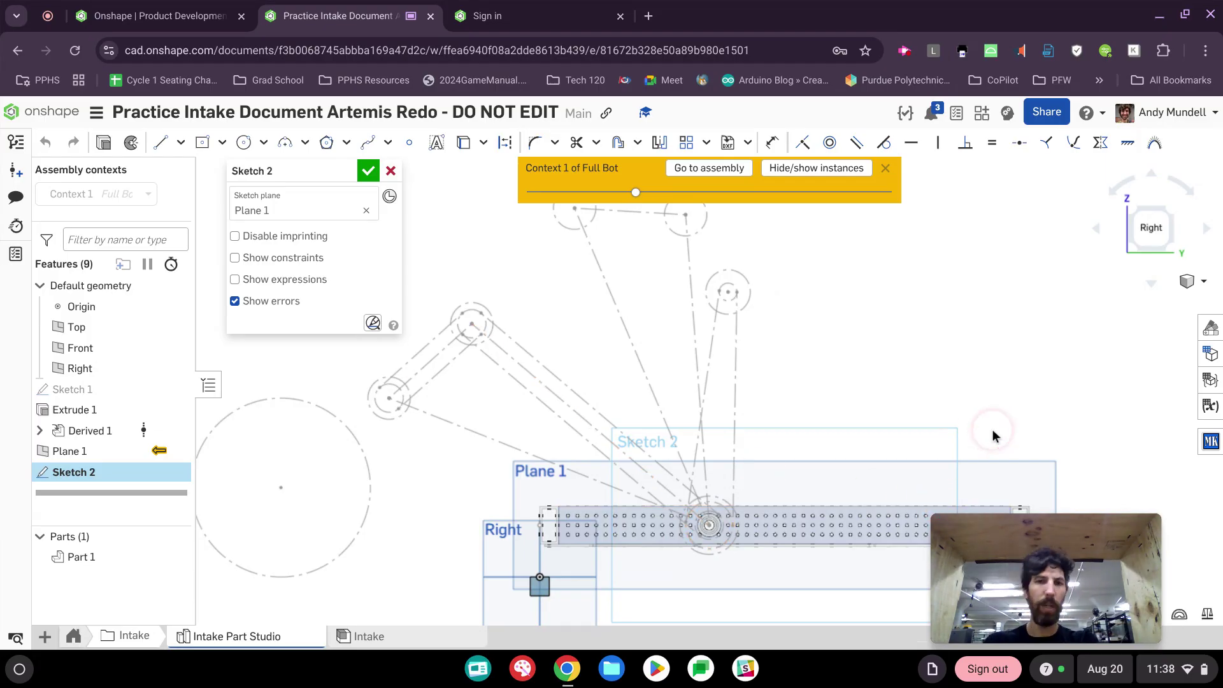
pyautogui.click(717, 495)
pyautogui.click(728, 291)
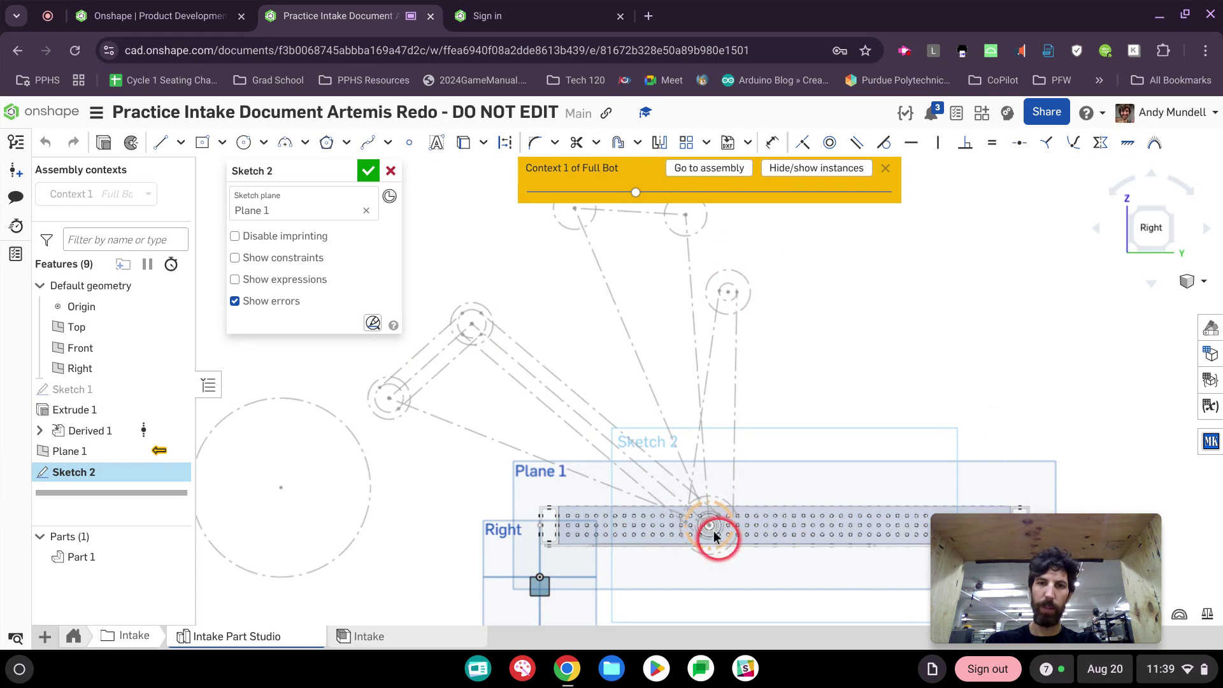
pyautogui.moveTo(637, 472)
pyautogui.mouseDown()
pyautogui.moveTo(471, 326)
pyautogui.moveTo(389, 402)
pyautogui.mouseUp()
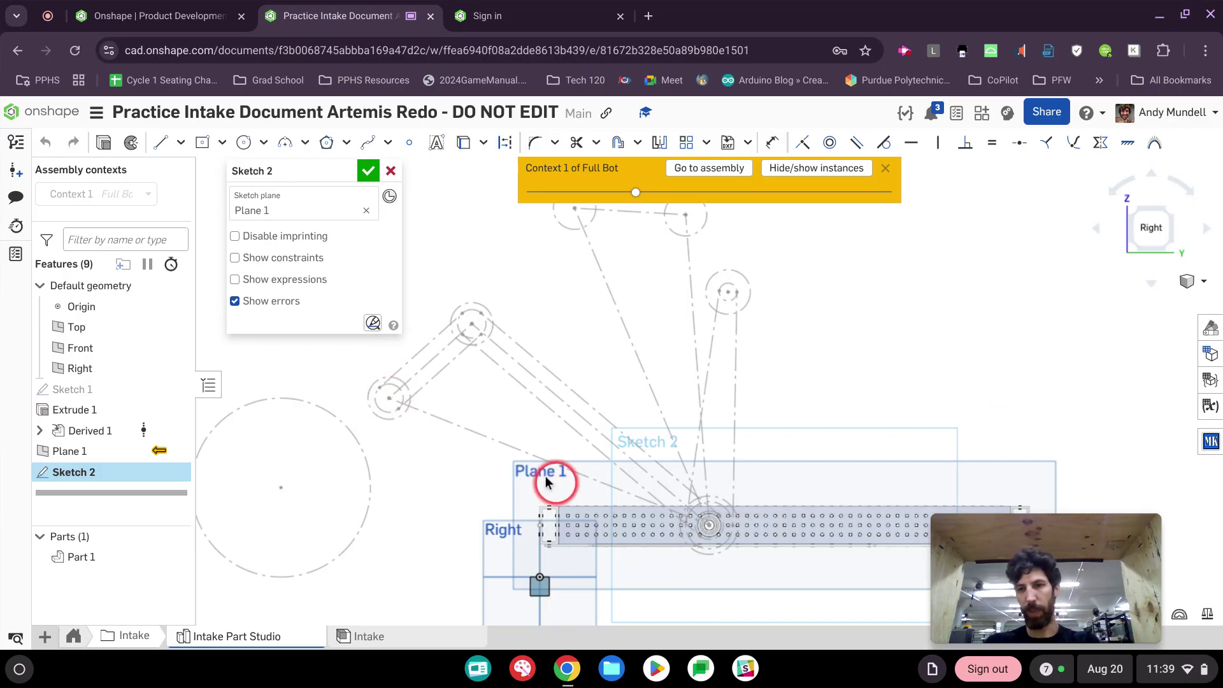
# - Project the center points of the two intake rollers and the chassis-rail pivot into Sketch 2 with the Use tool
pyautogui.click(464, 142)
pyautogui.scroll(5, 563, 437)
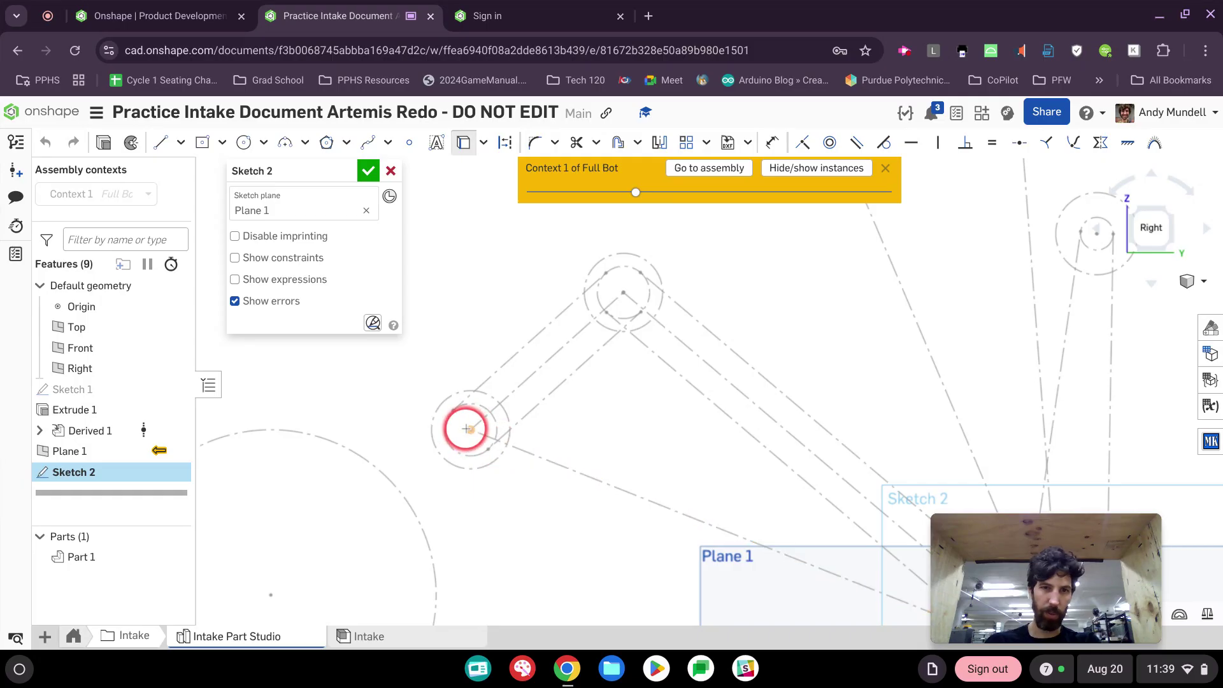
pyautogui.click(470, 429)
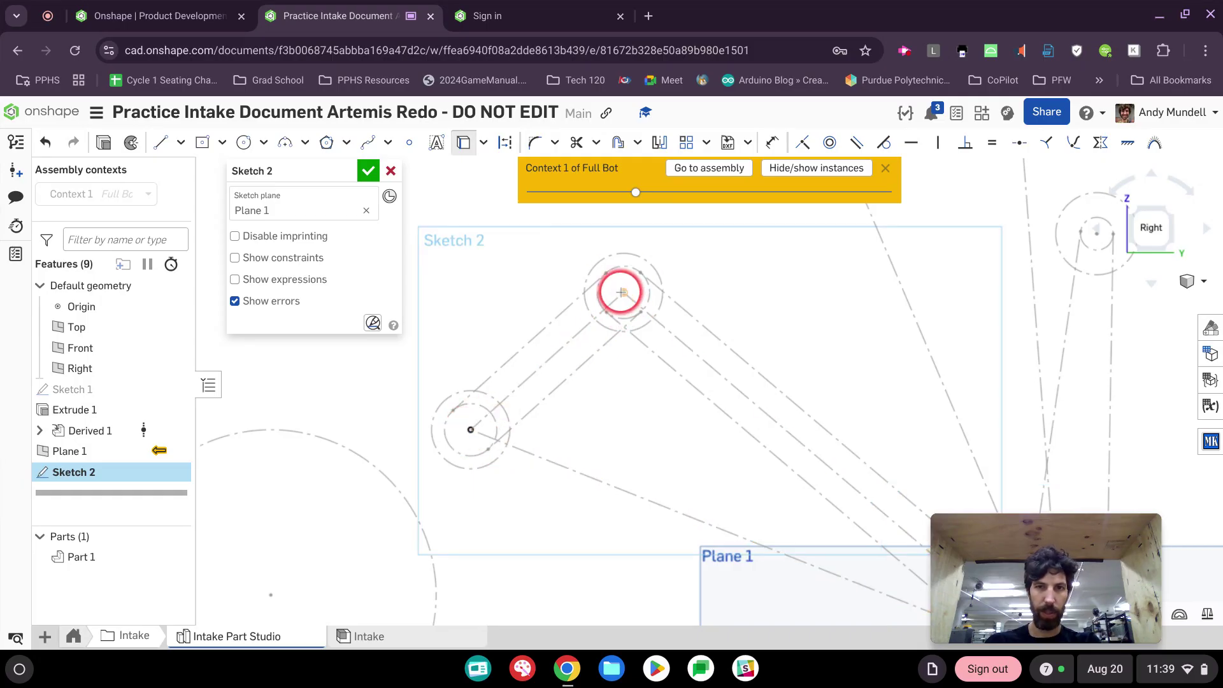
pyautogui.scroll(-4, 675, 328)
pyautogui.moveTo(775, 353)
pyautogui.mouseDown(button='middle')
pyautogui.moveTo(625, 350)
pyautogui.moveTo(555, 333)
pyautogui.mouseUp(button='middle')
pyautogui.scroll(6, 677, 519)
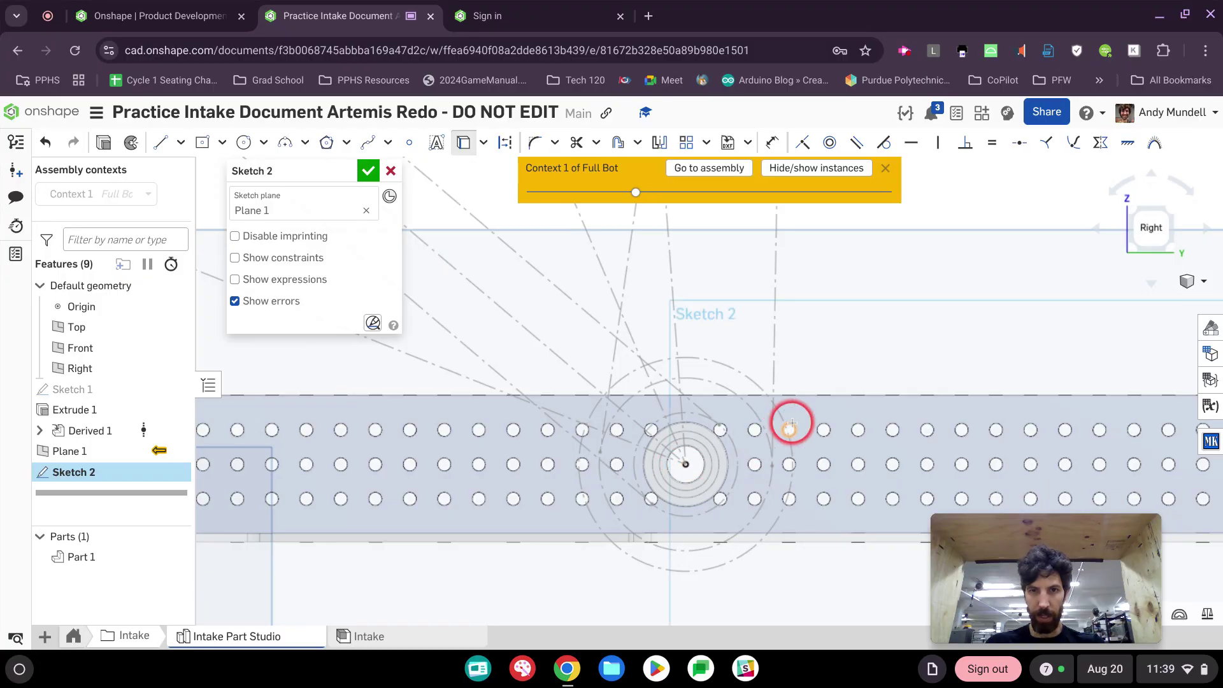
pyautogui.scroll(-5, 790, 425)
pyautogui.scroll(-4, 794, 425)
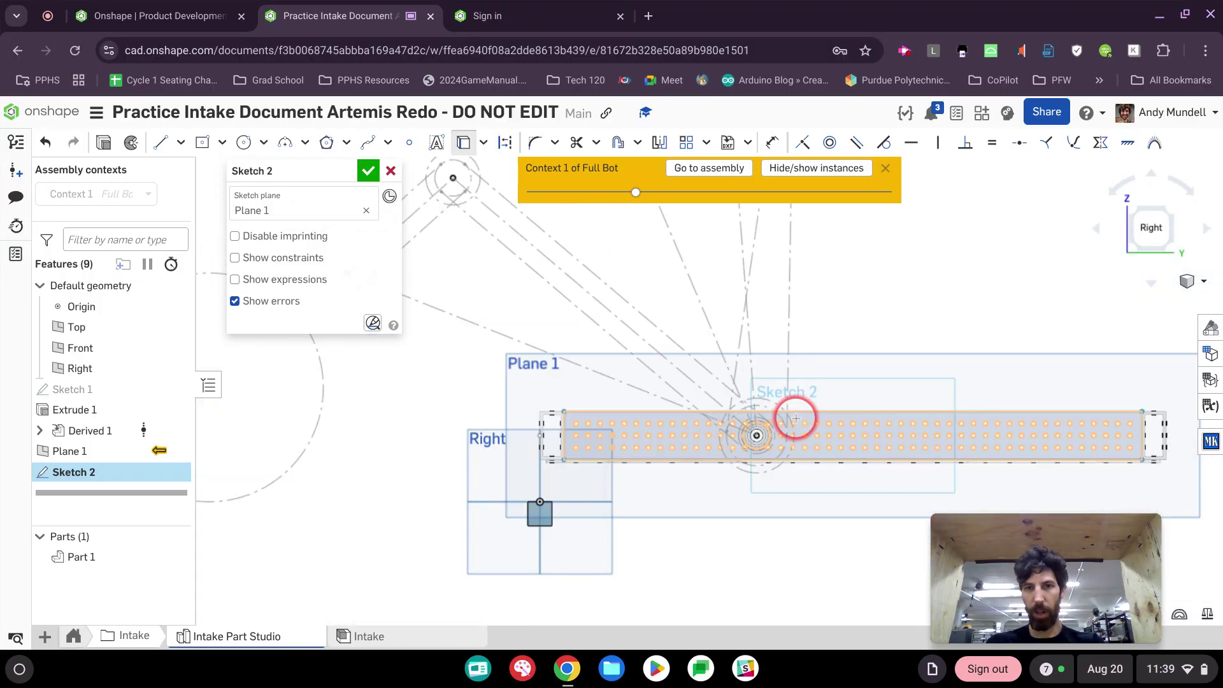
# - Hide the Intake sketch contained in the Derived 1 feature
pyautogui.scroll(3, 790, 417)
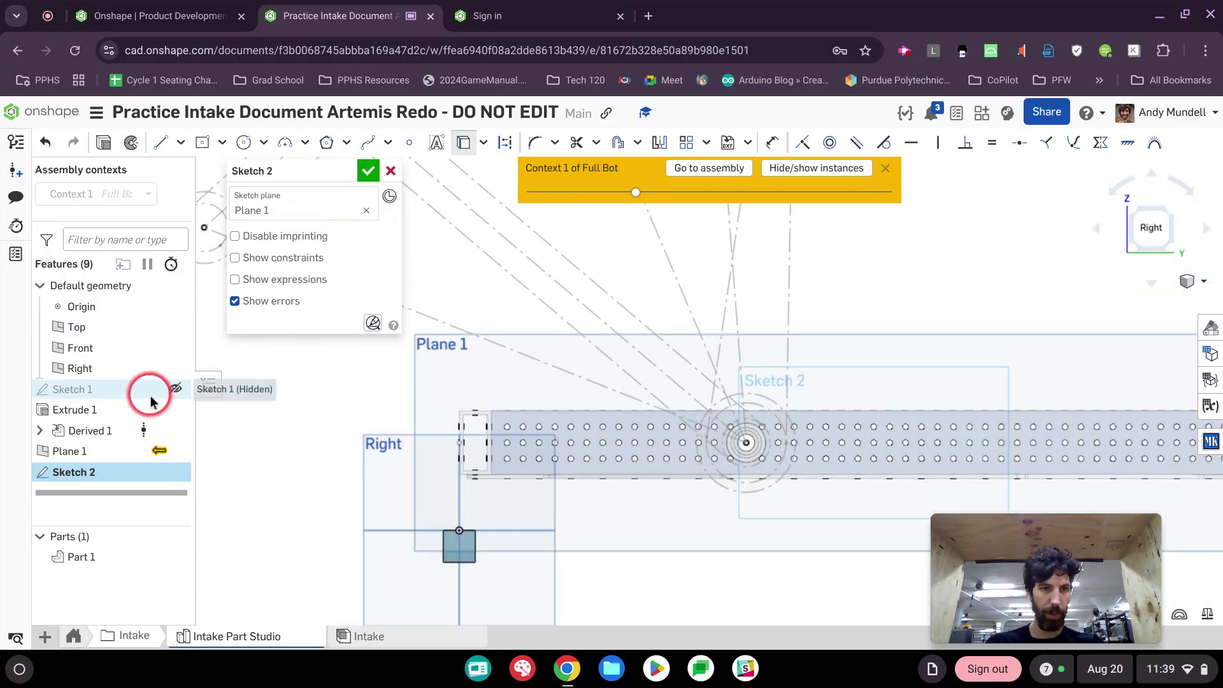
pyautogui.click(38, 432)
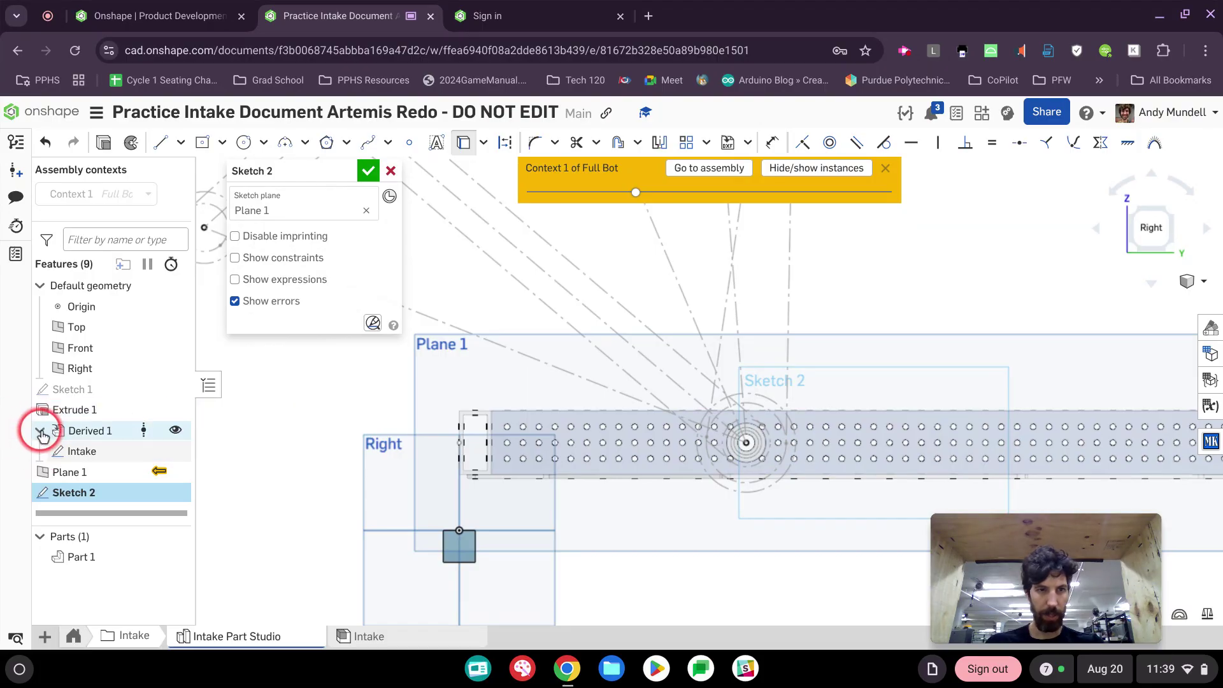
pyautogui.click(176, 450)
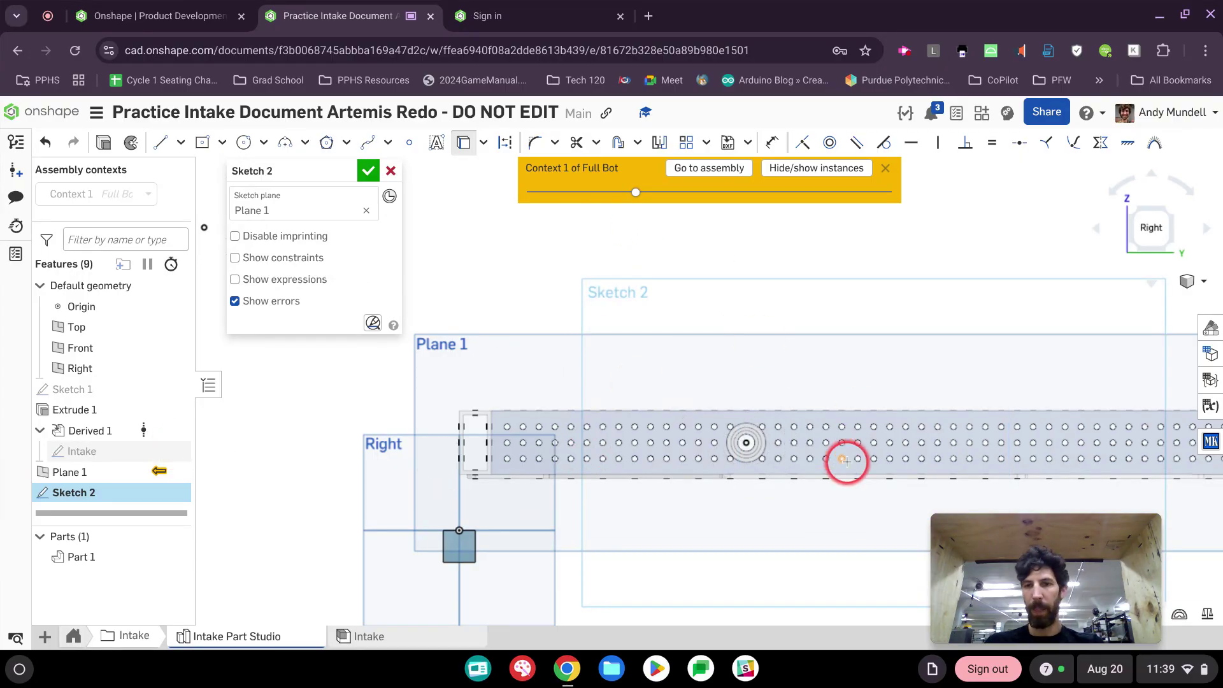
# - Draw a 1.125 in diameter circle centered on the projected pivot point of the chassis rail
pyautogui.scroll(5, 845, 460)
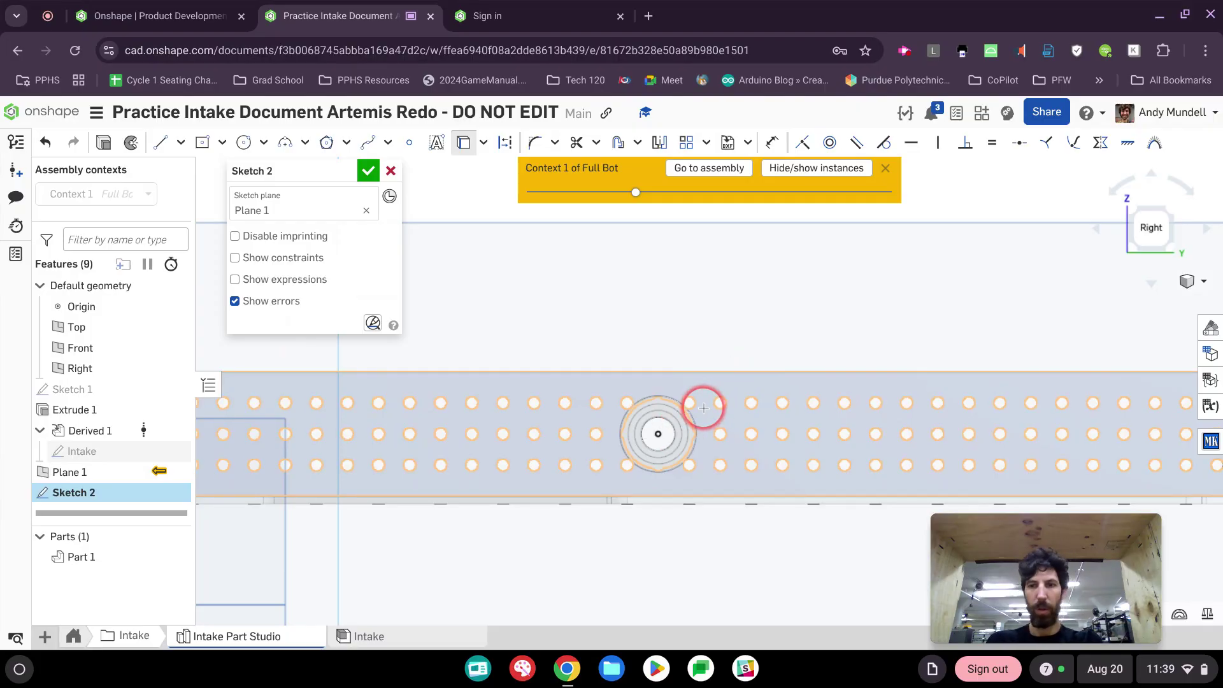
pyautogui.click(242, 148)
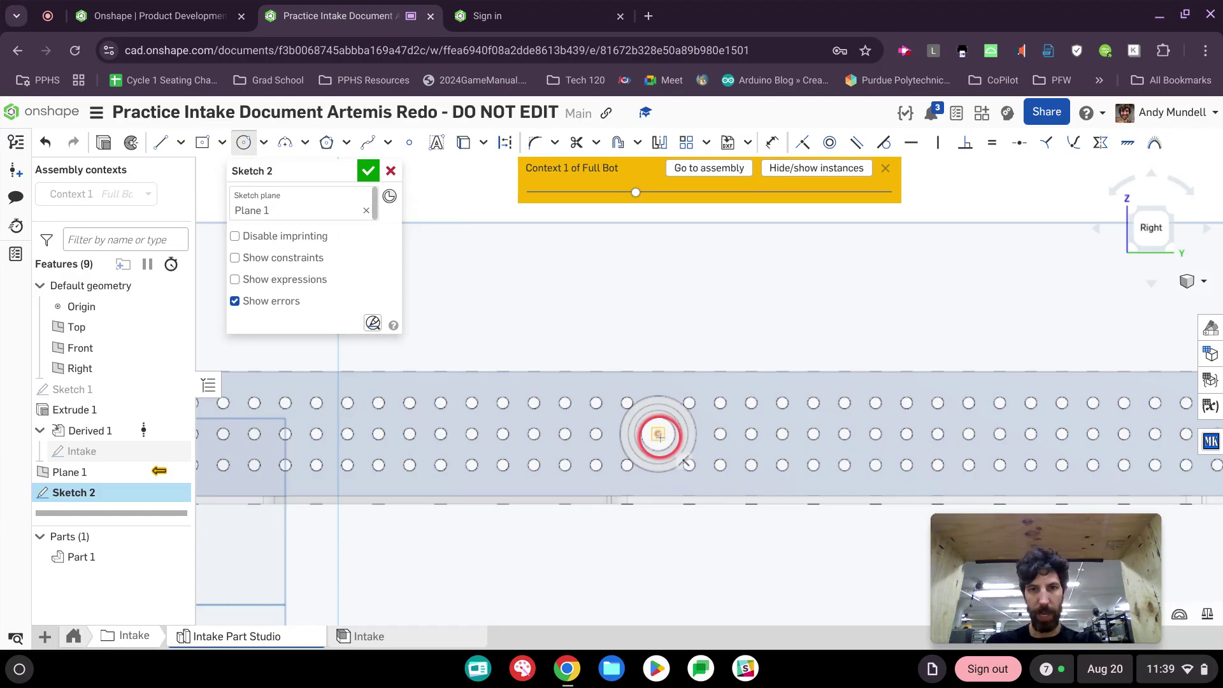
pyautogui.moveTo(654, 398); pyautogui.dragTo(660, 394)
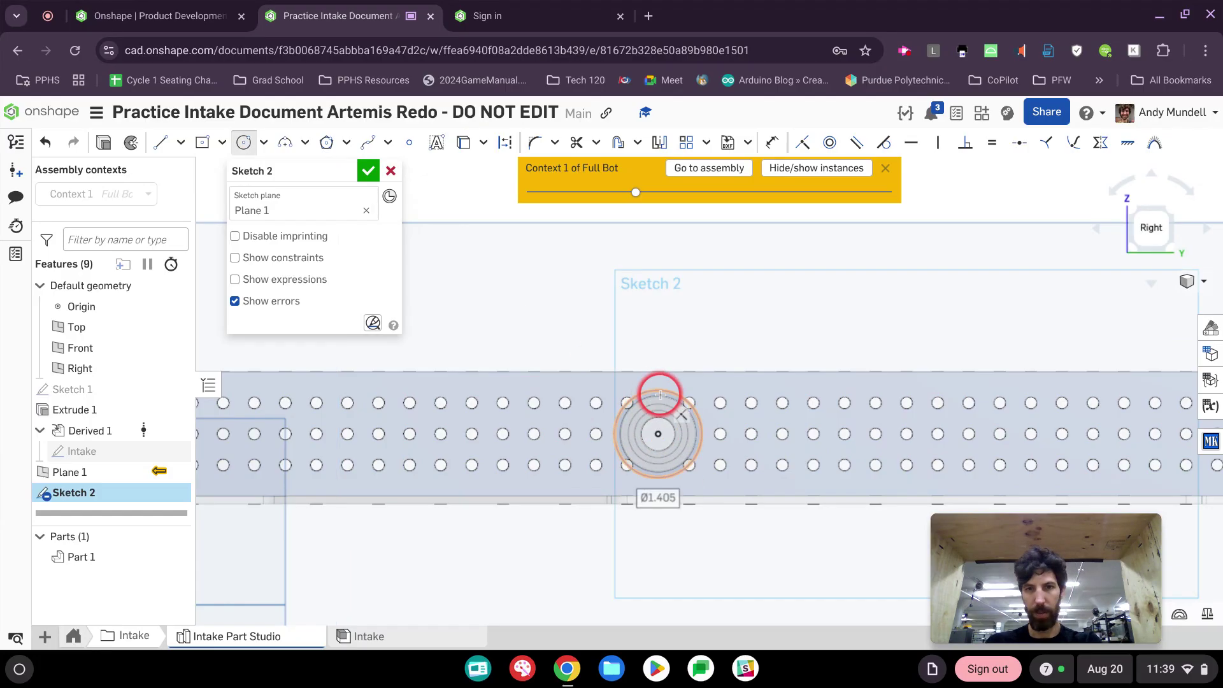
pyautogui.write('1.1')
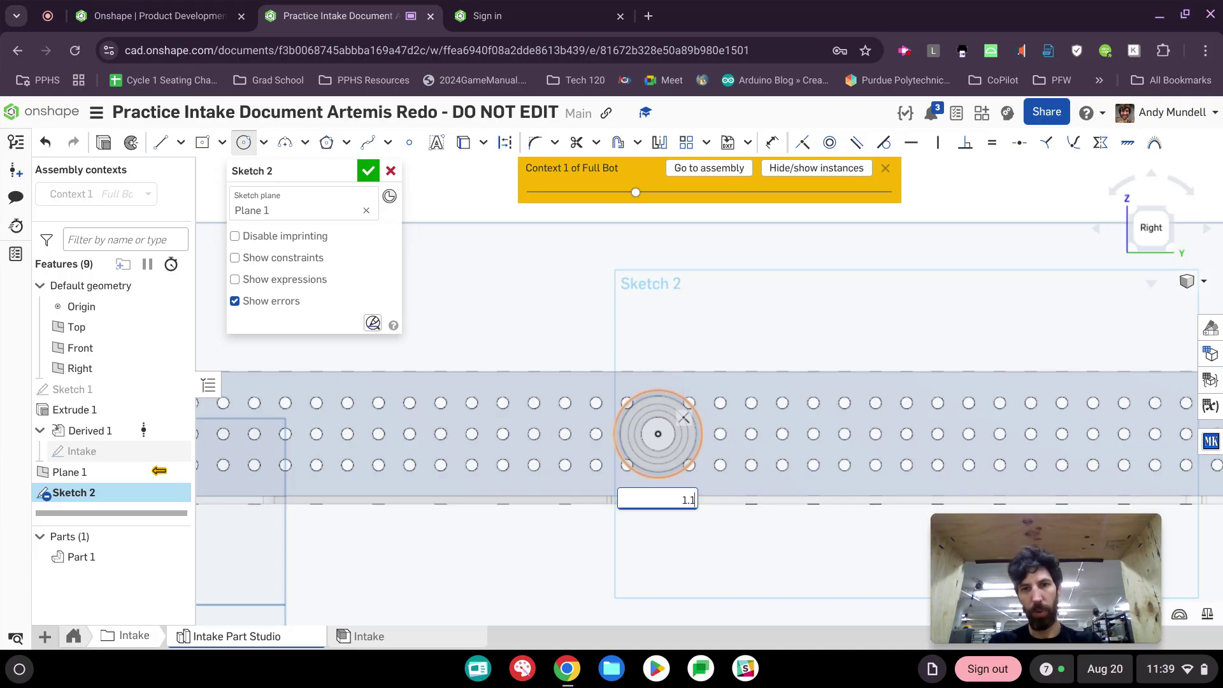
pyautogui.write('25')
pyautogui.press('Return')
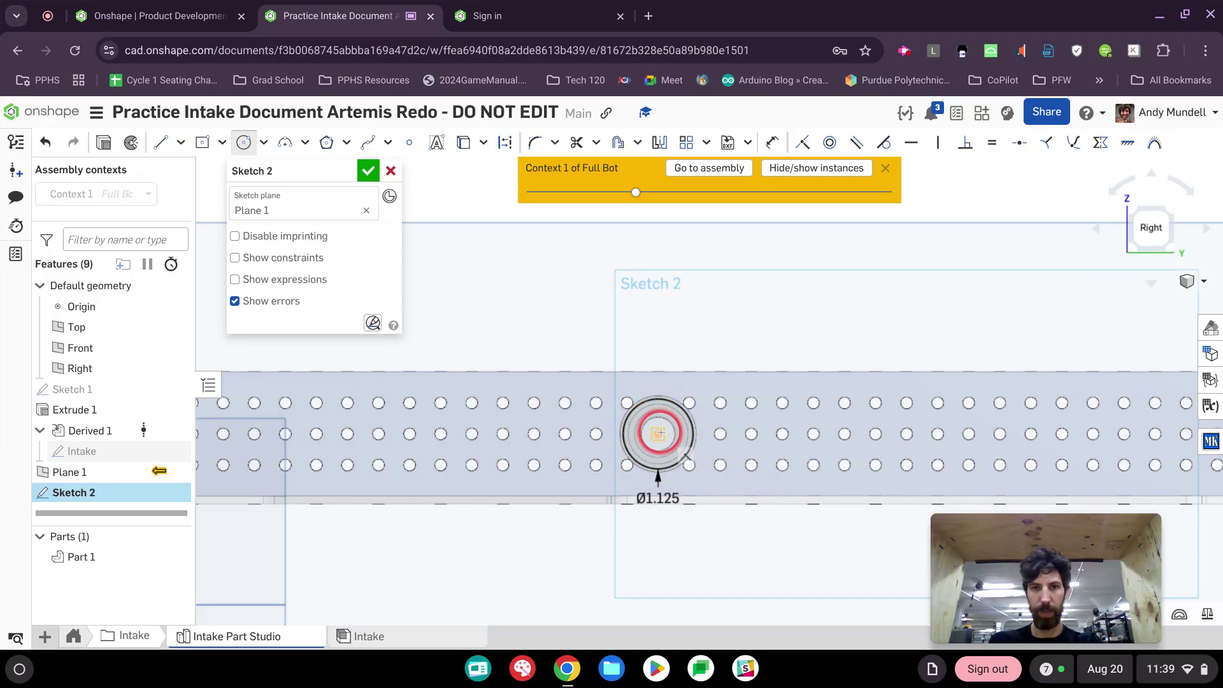
pyautogui.click(160, 142)
pyautogui.scroll(-1, 560, 288)
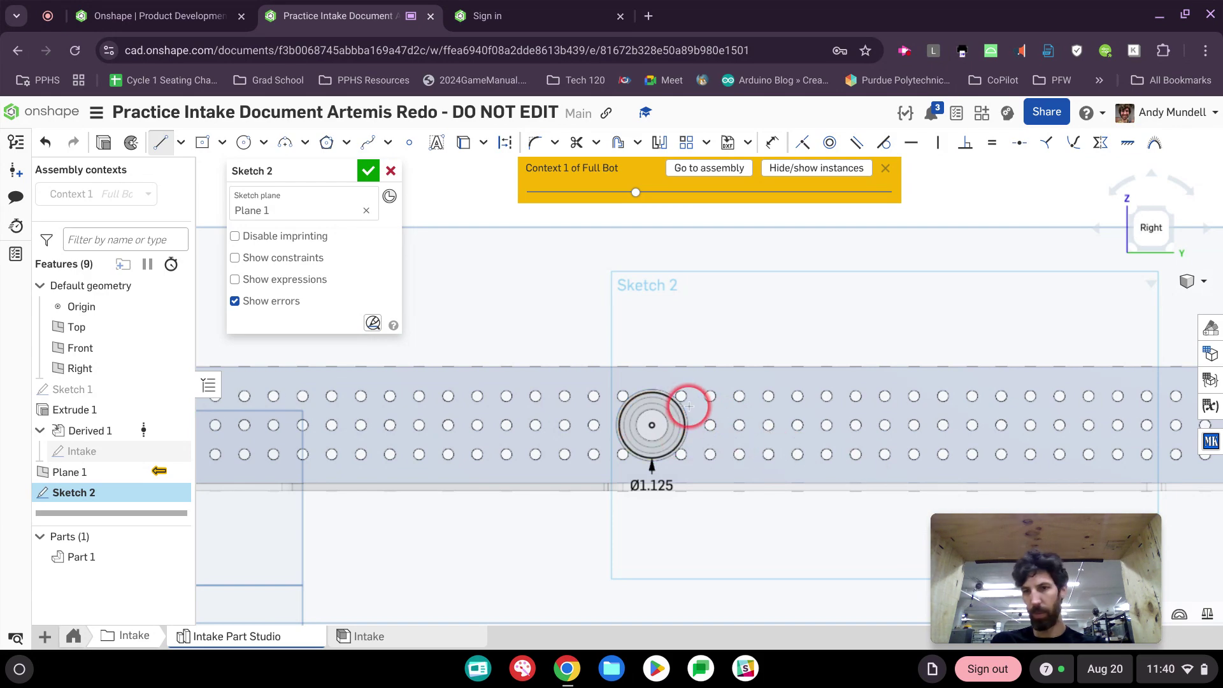
pyautogui.scroll(1, 687, 407)
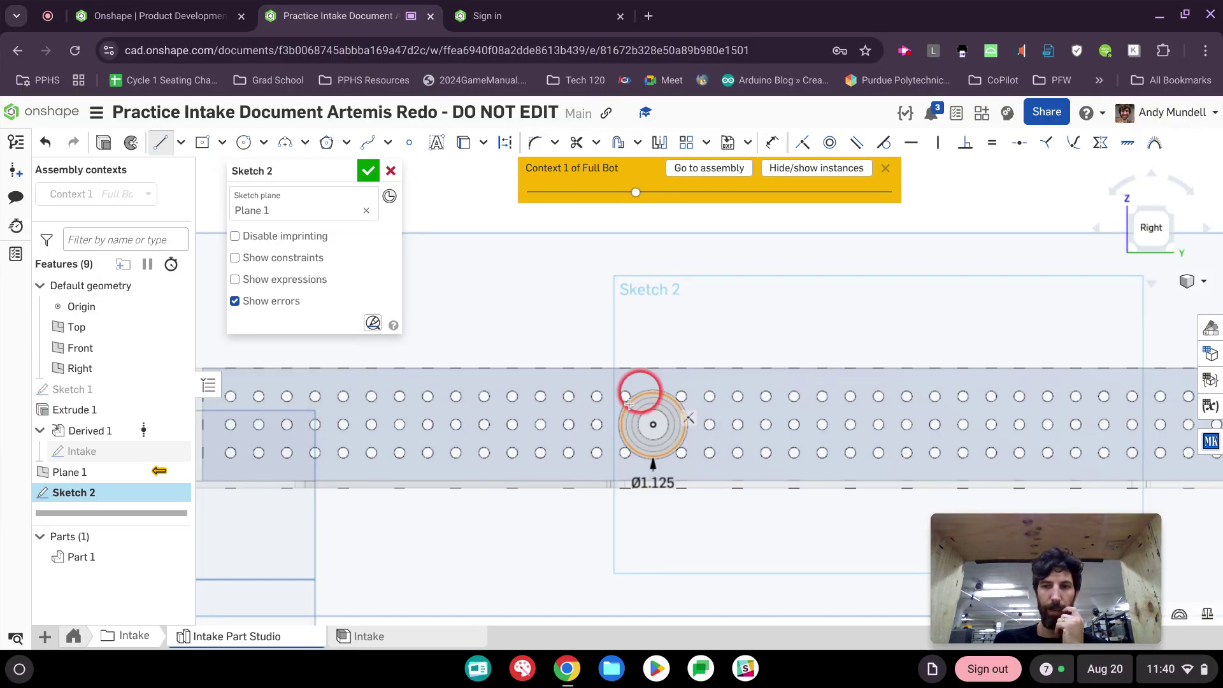
pyautogui.scroll(1, 727, 377)
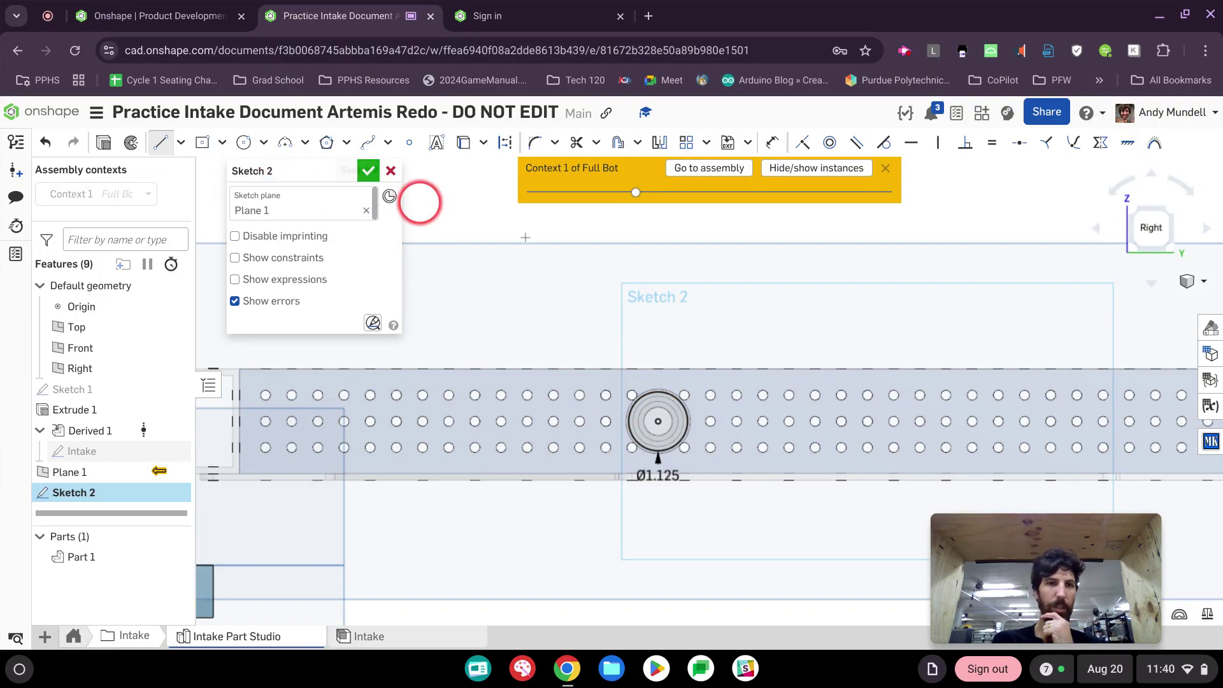
# - Open the Thrifty Bot website, thethriftybot.com, in a new browser tab
pyautogui.click(650, 14)
pyautogui.click(536, 46)
pyautogui.write('thriftybot')
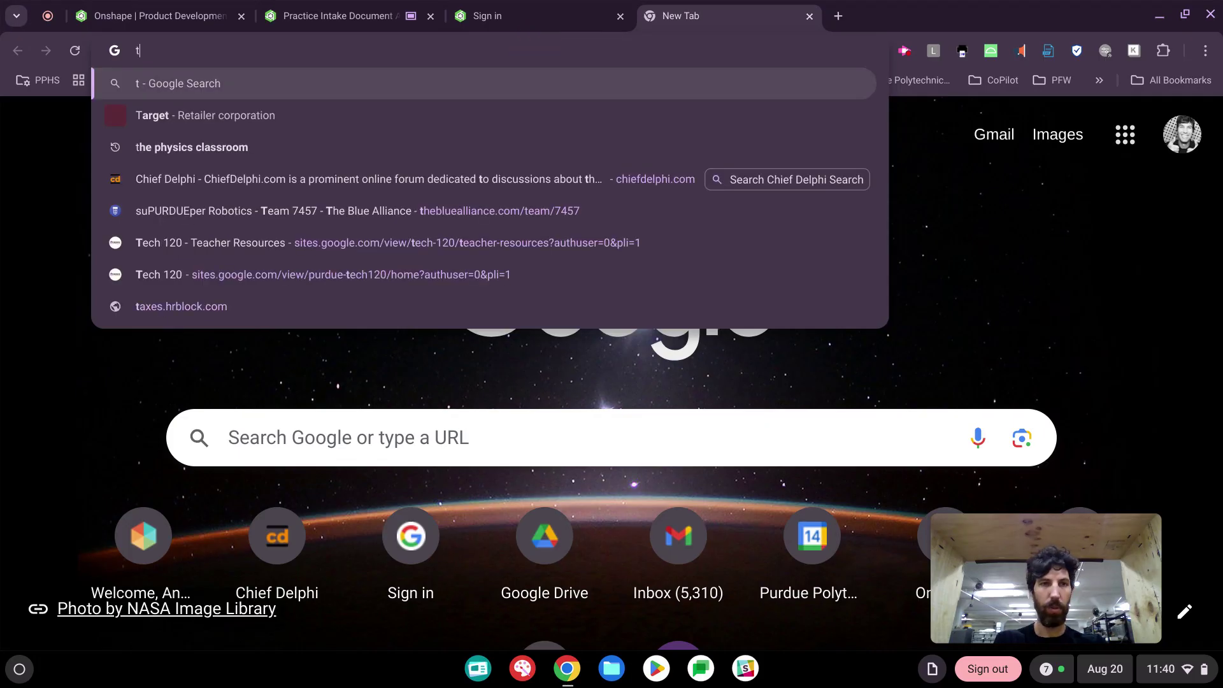
pyautogui.press('Return')
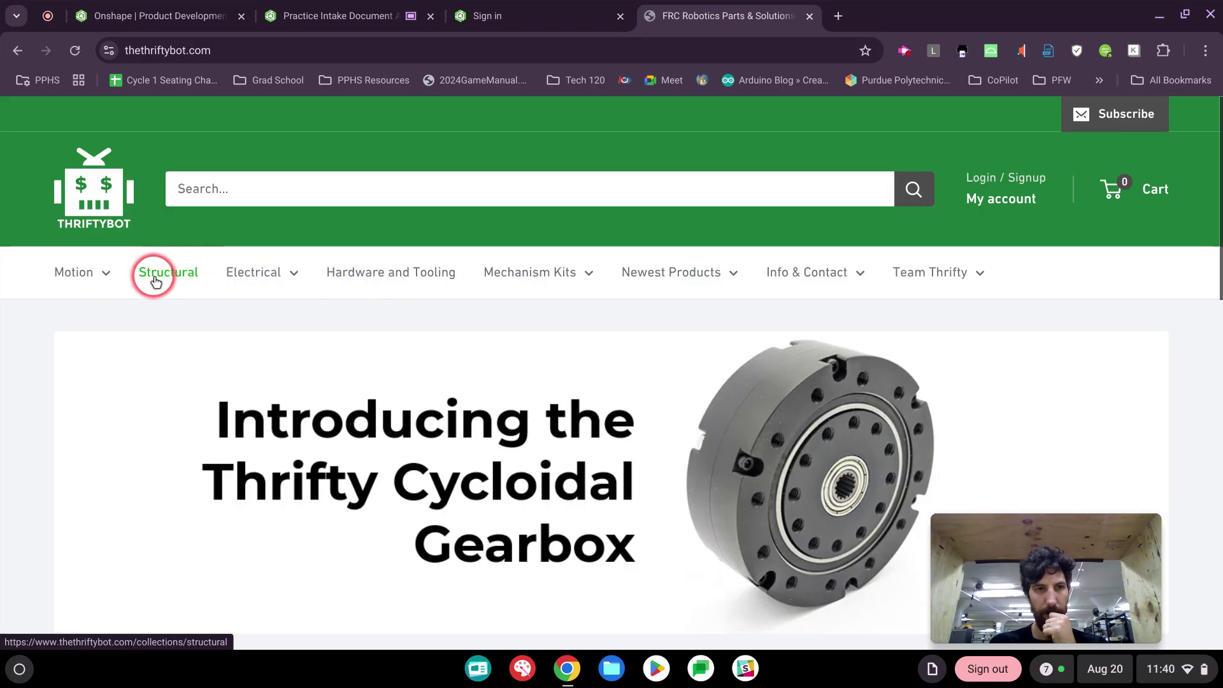
# - Search the Thrifty Bot store for "hub" and open the No. 10 Hole Pattern Hex Hubs product page
pyautogui.click(101, 269)
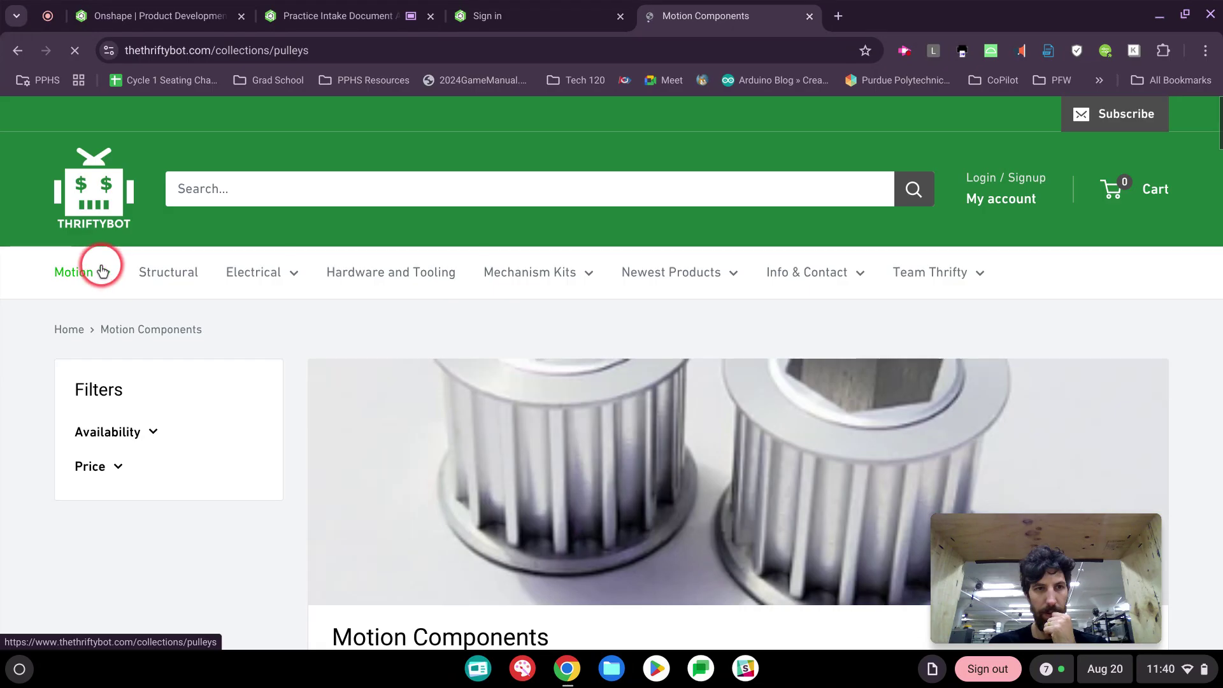
pyautogui.moveTo(107, 279)
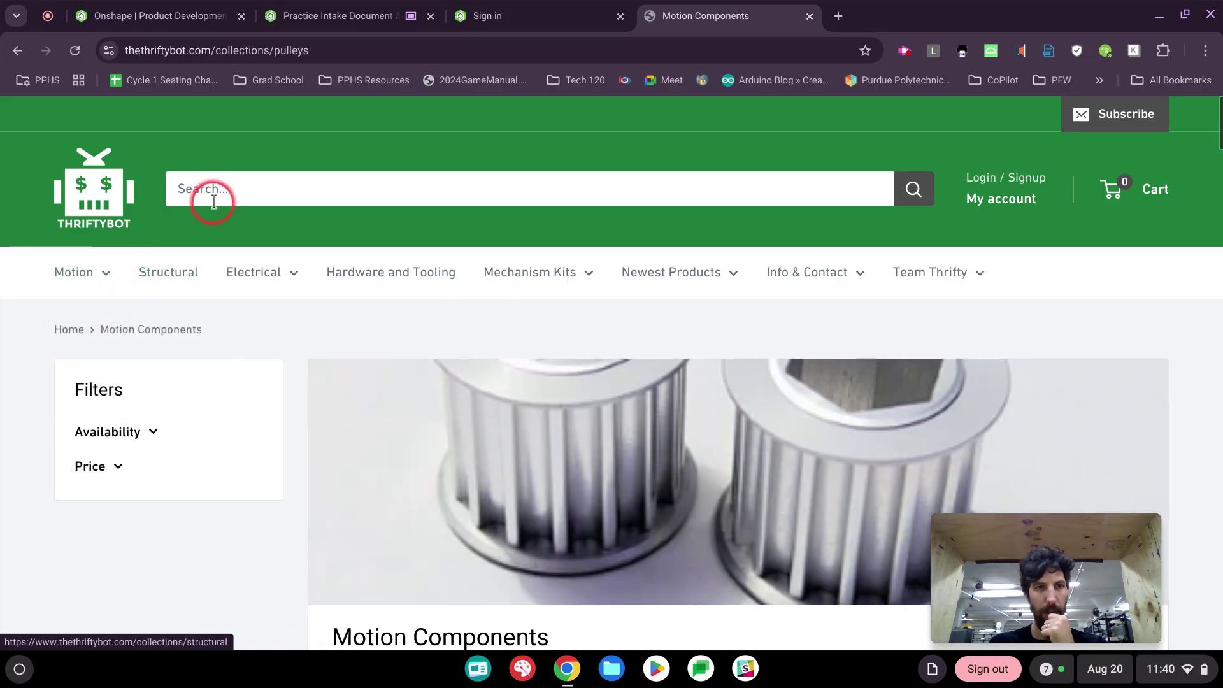
pyautogui.click(231, 193)
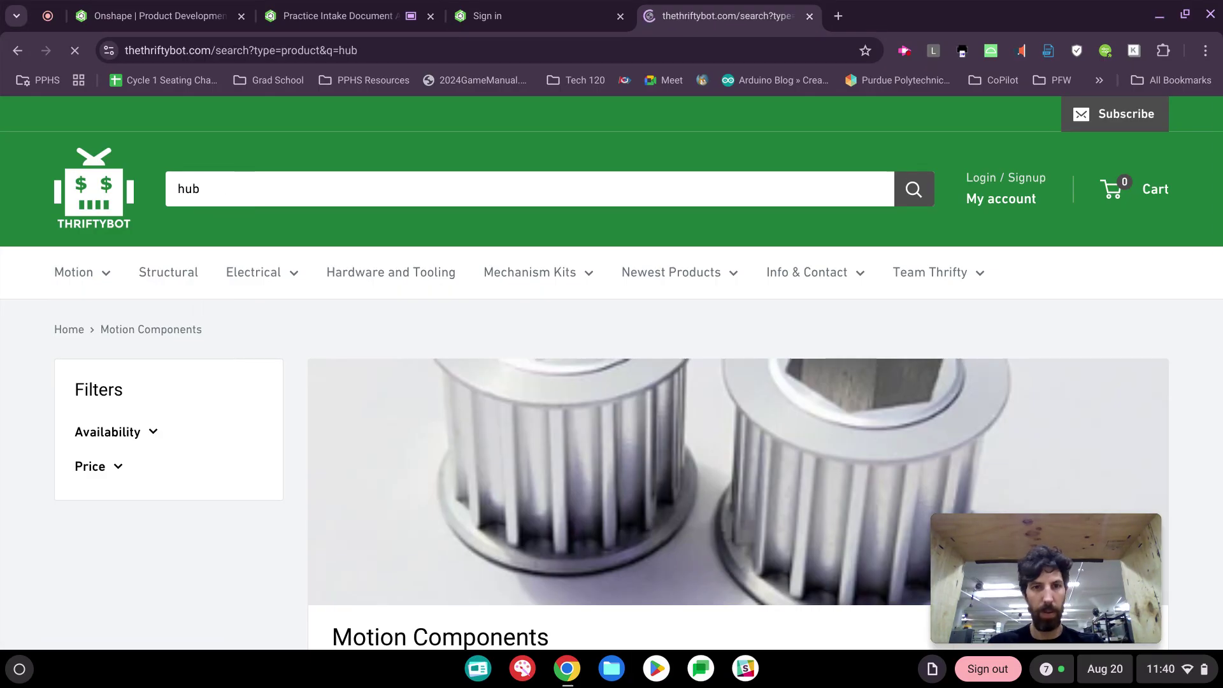
pyautogui.scroll(-3, 538, 395)
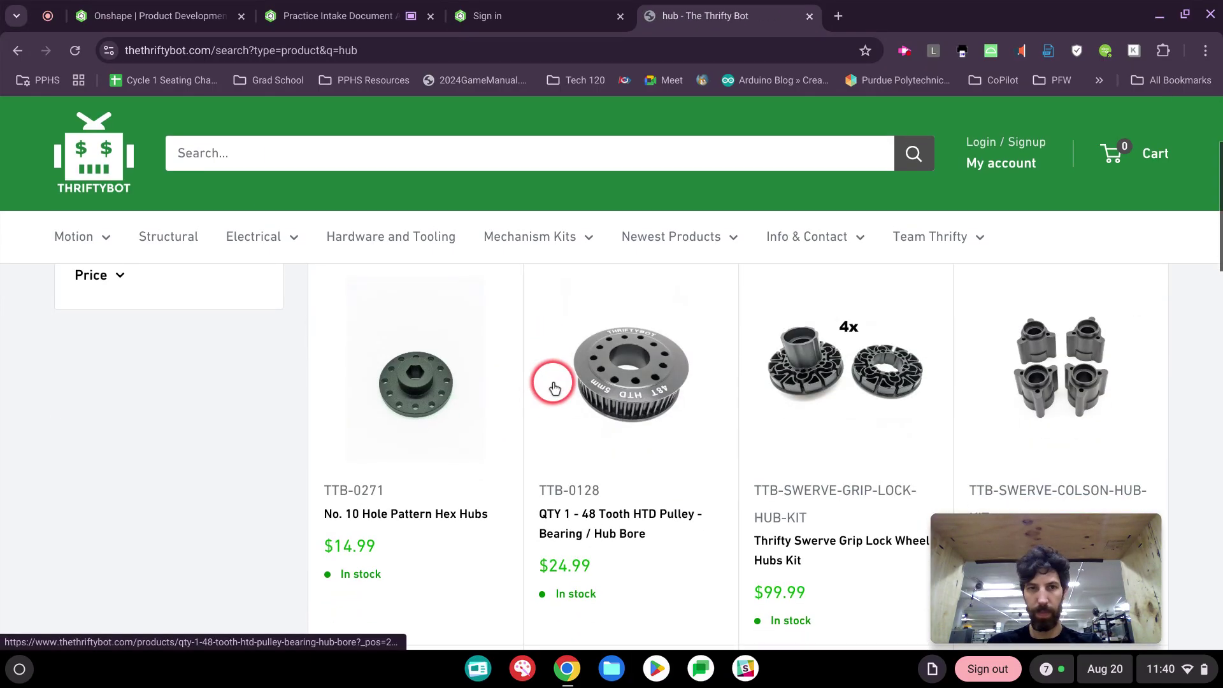
pyautogui.scroll(-2, 494, 465)
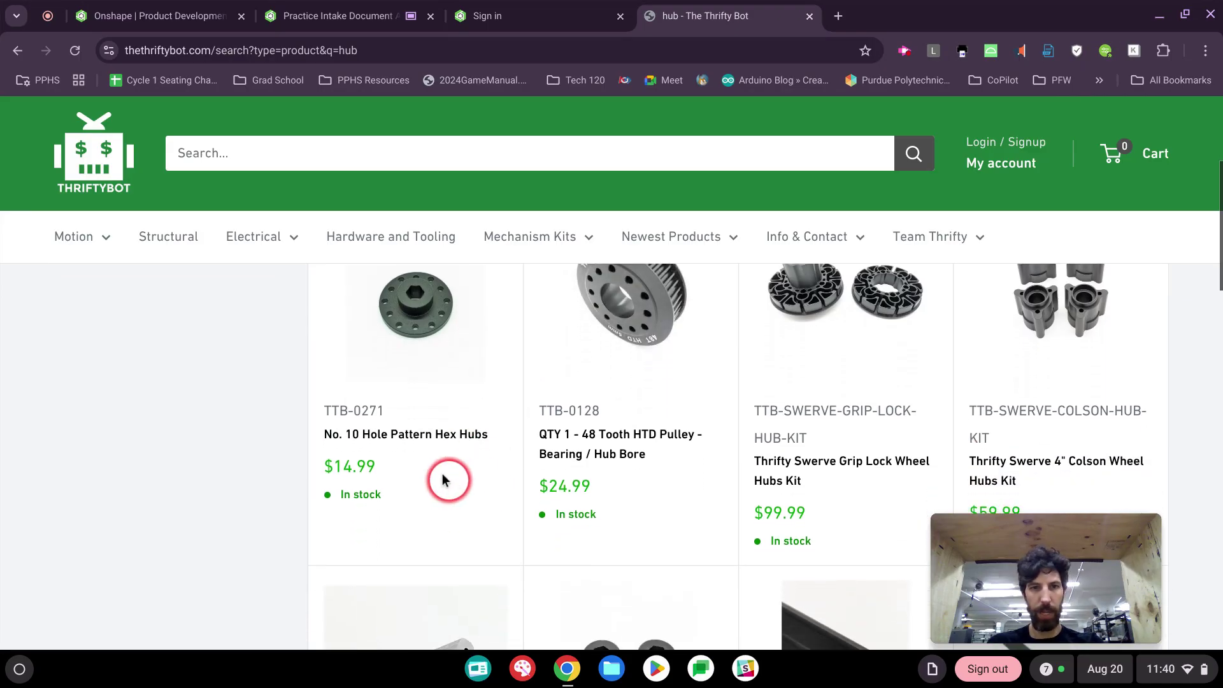
pyautogui.click(411, 440)
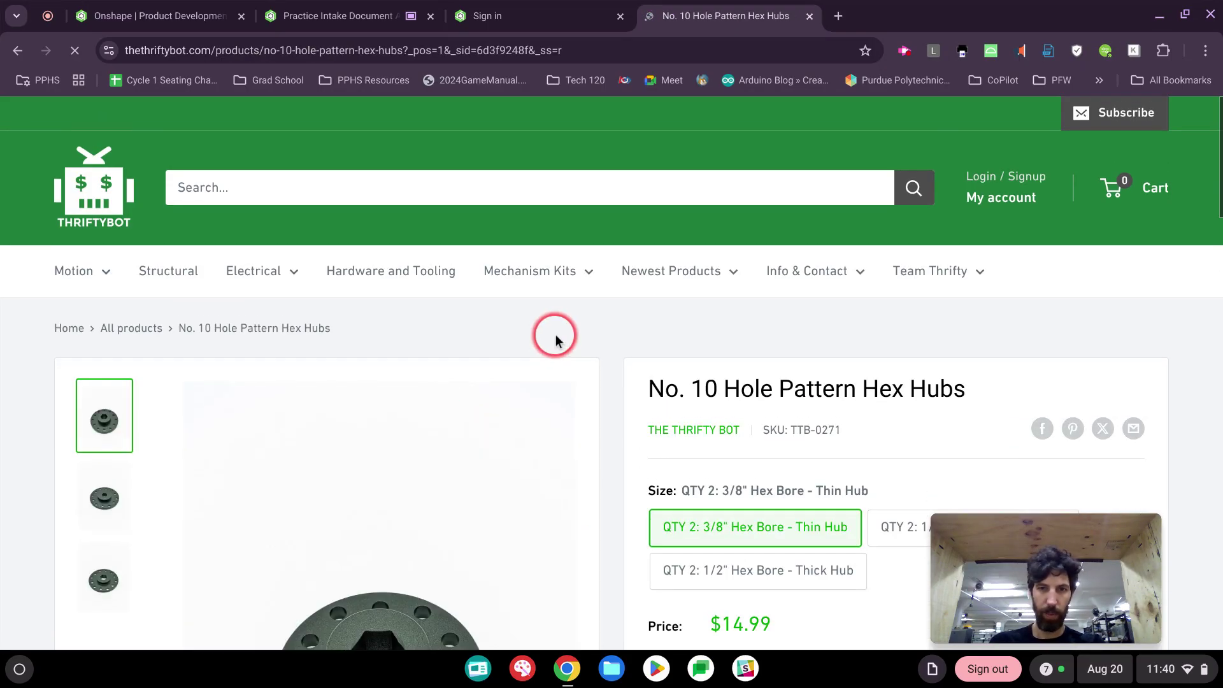
# - Examine the hex hub's size options, product image and description for its bolt hole pattern
pyautogui.scroll(-2, 558, 334)
pyautogui.scroll(-1, 1136, 437)
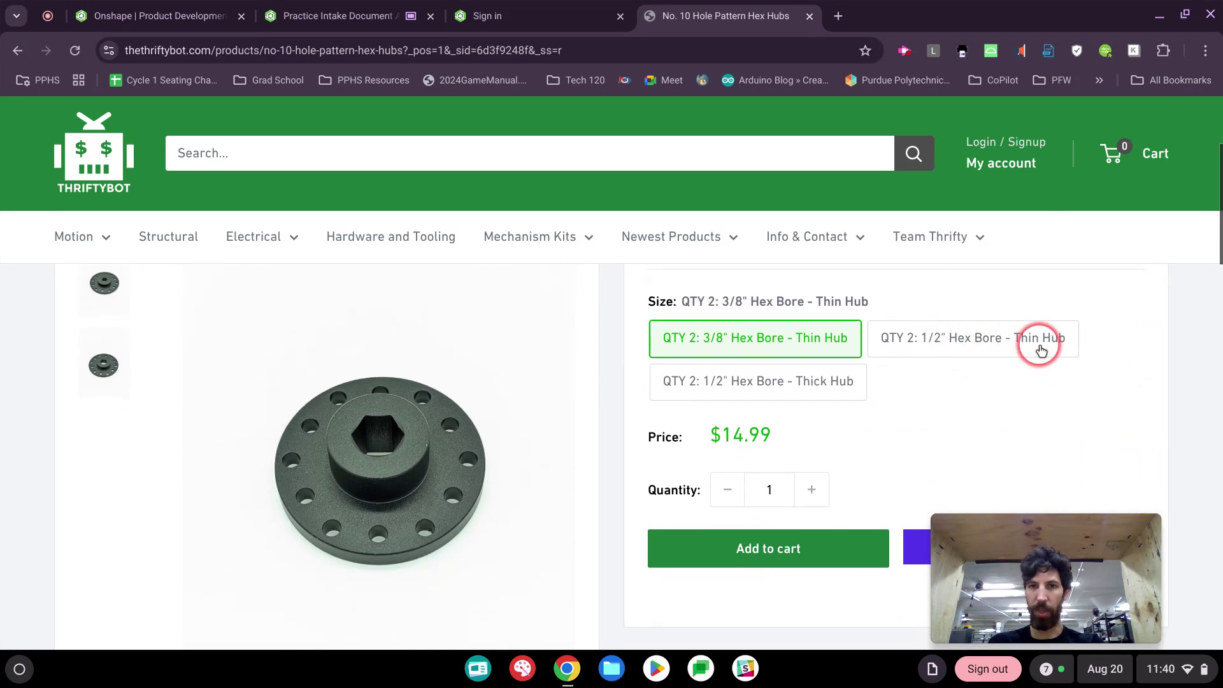
pyautogui.scroll(-4, 704, 371)
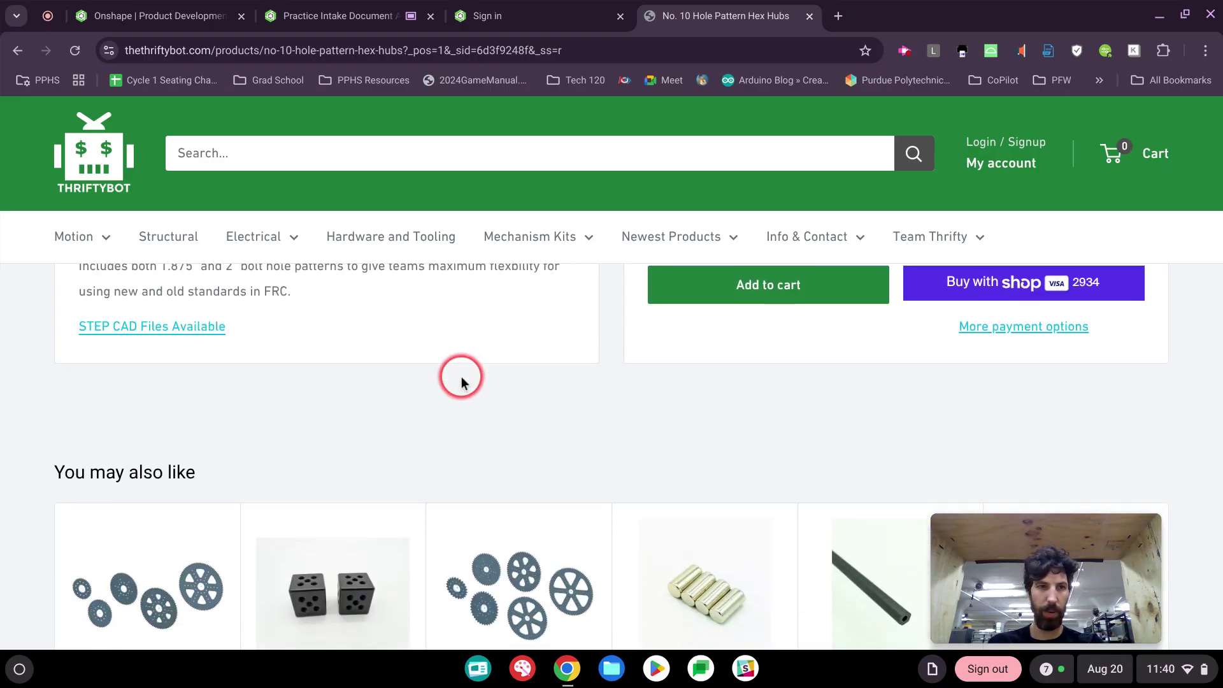
pyautogui.scroll(5, 461, 382)
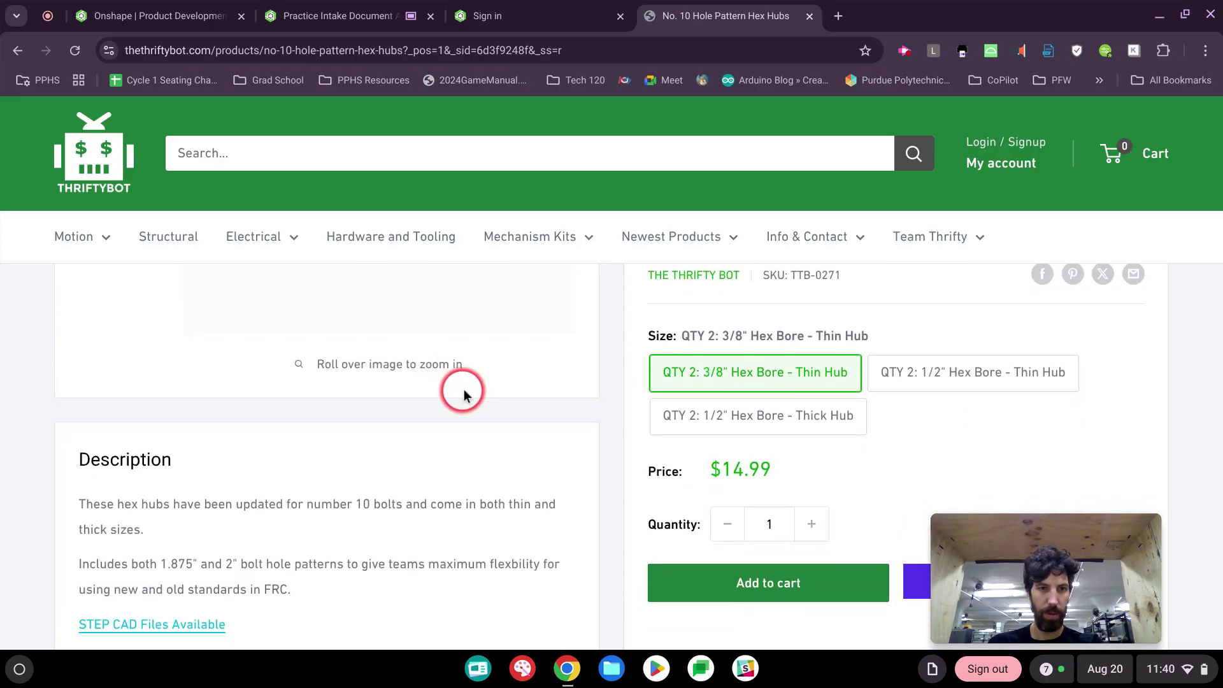
pyautogui.scroll(-1, 463, 393)
pyautogui.scroll(-1, 382, 433)
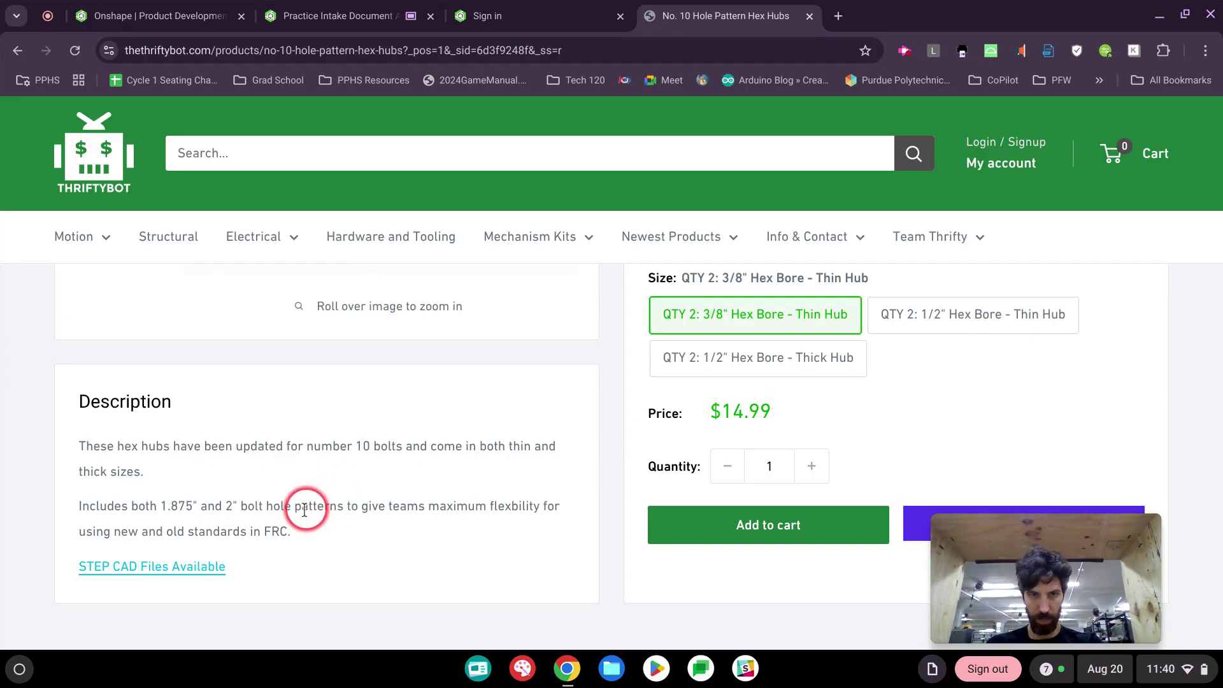
pyautogui.scroll(5, 322, 468)
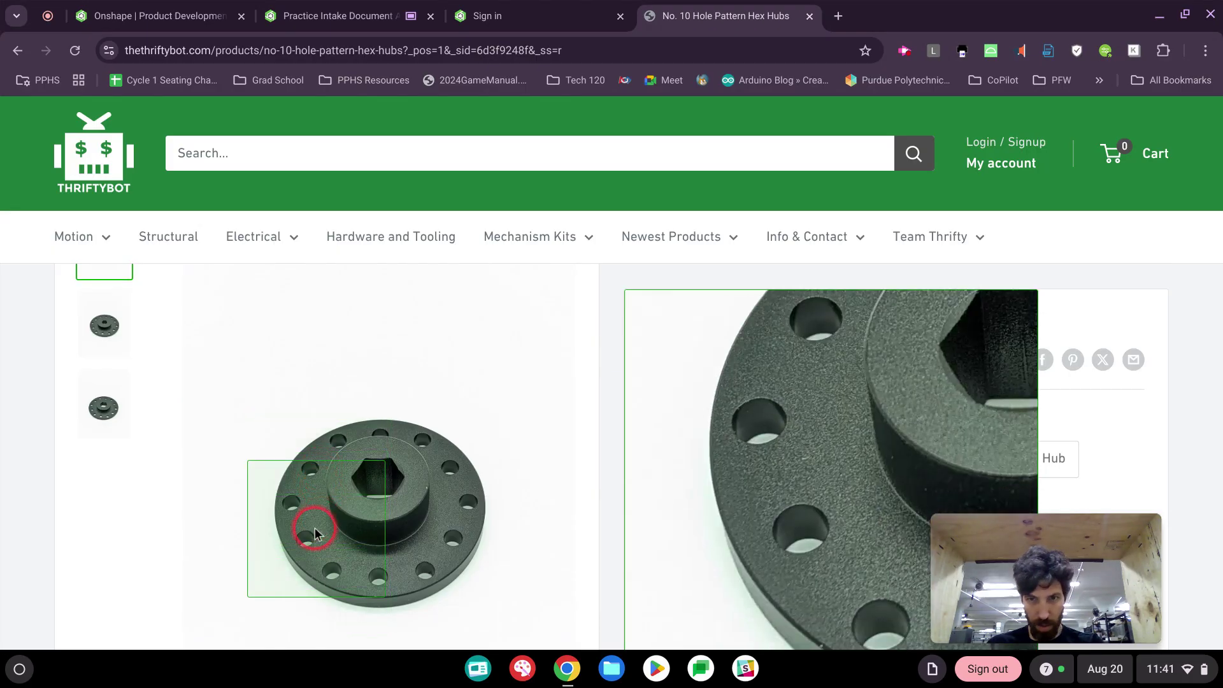
pyautogui.scroll(-10, 304, 495)
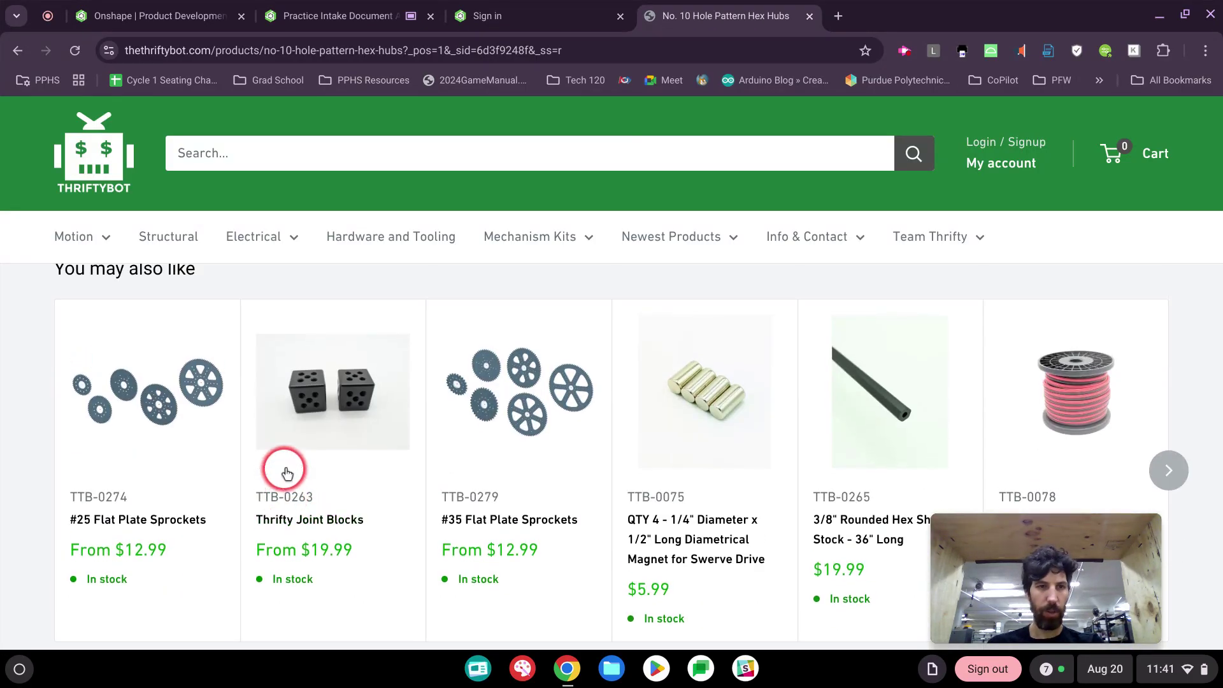
pyautogui.scroll(5, 287, 472)
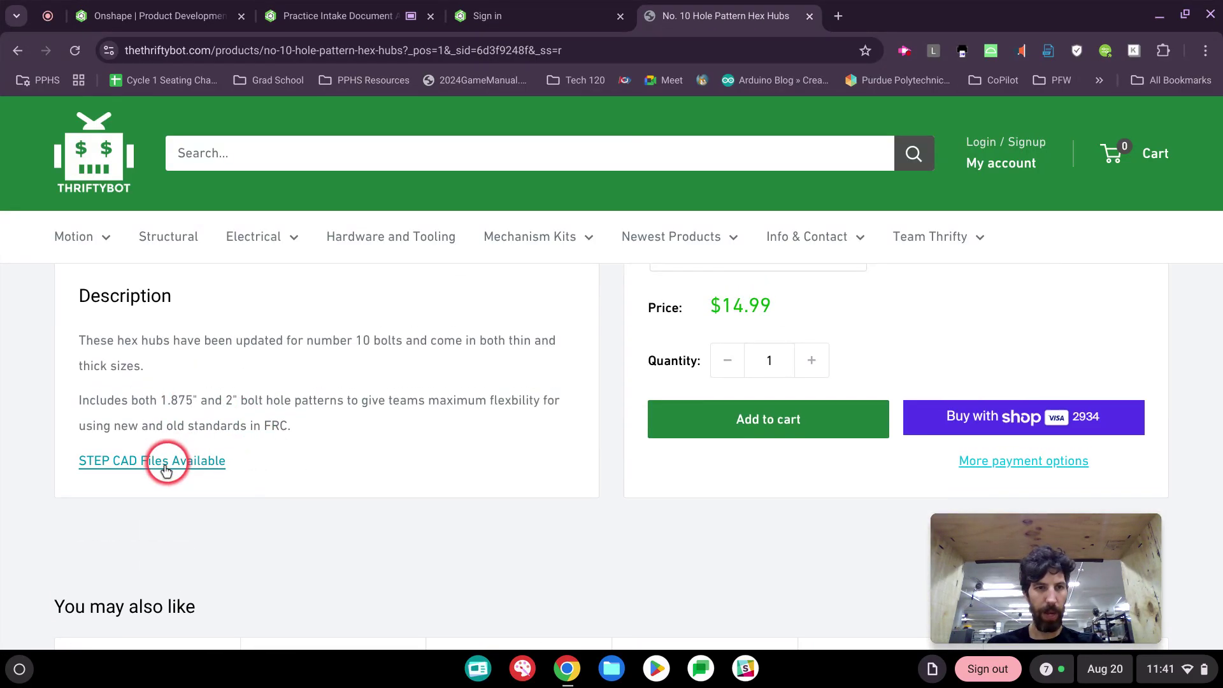
pyautogui.scroll(9, 265, 382)
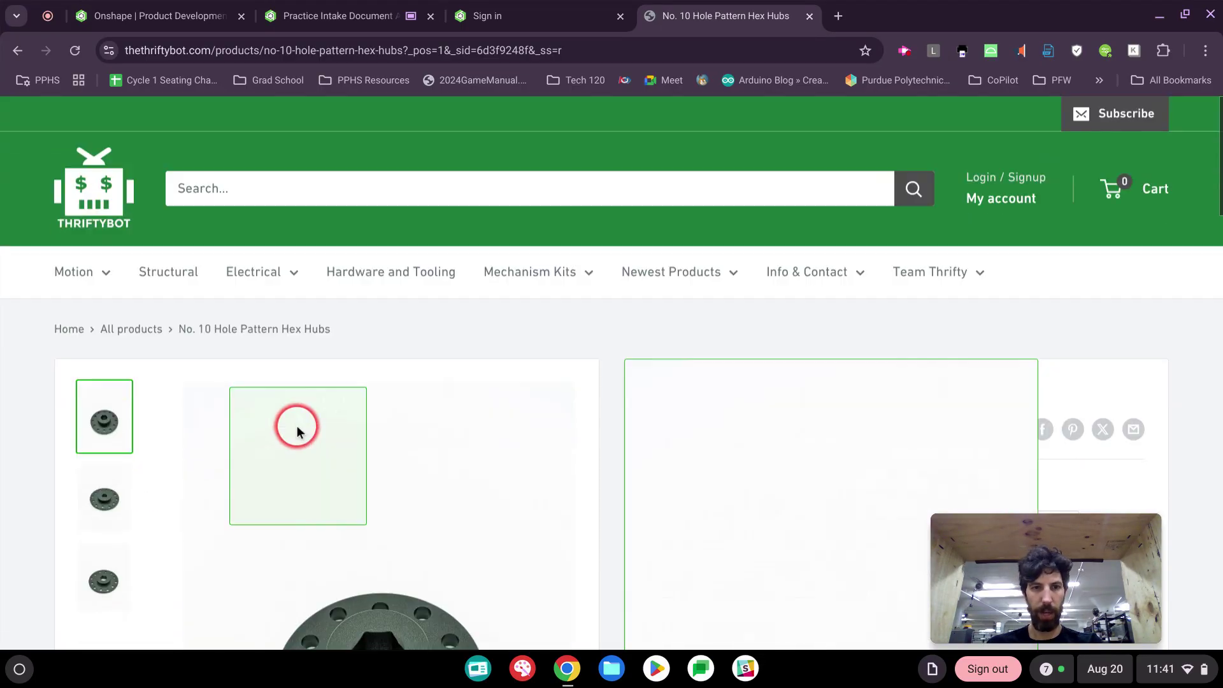
pyautogui.scroll(-2, 295, 426)
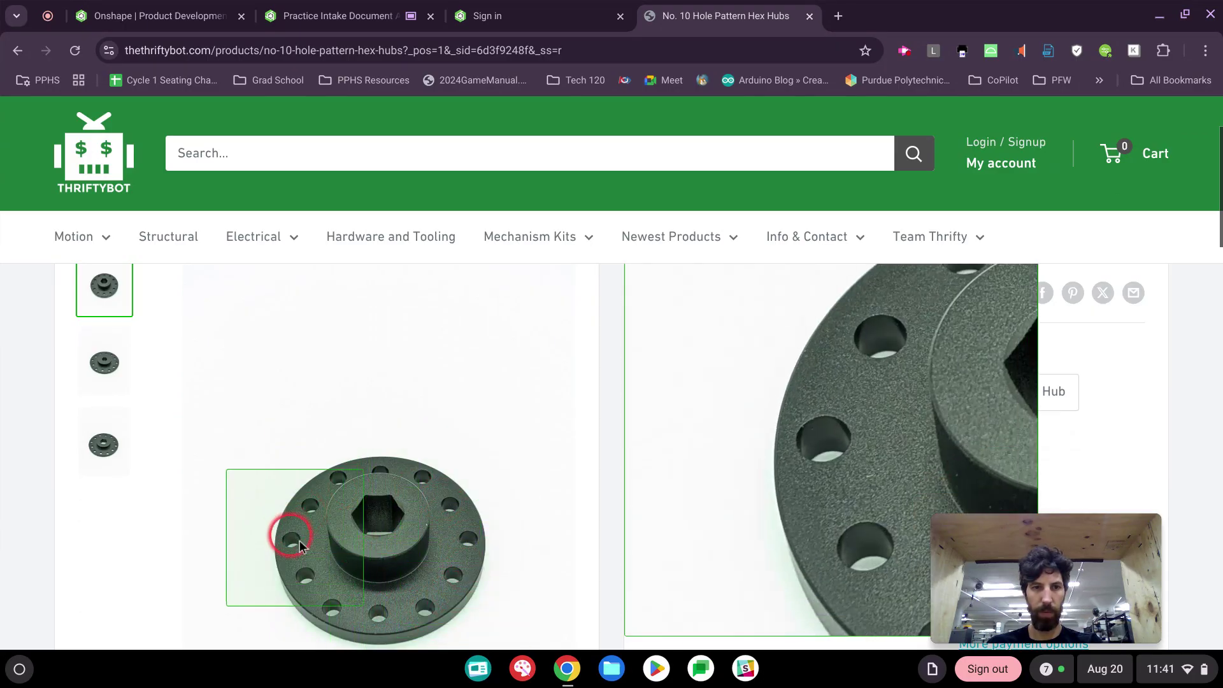
# - Open the STEP CAD files linked in the description of the No. 10 Hole Pattern Hex Hubs
pyautogui.scroll(-12, 445, 238)
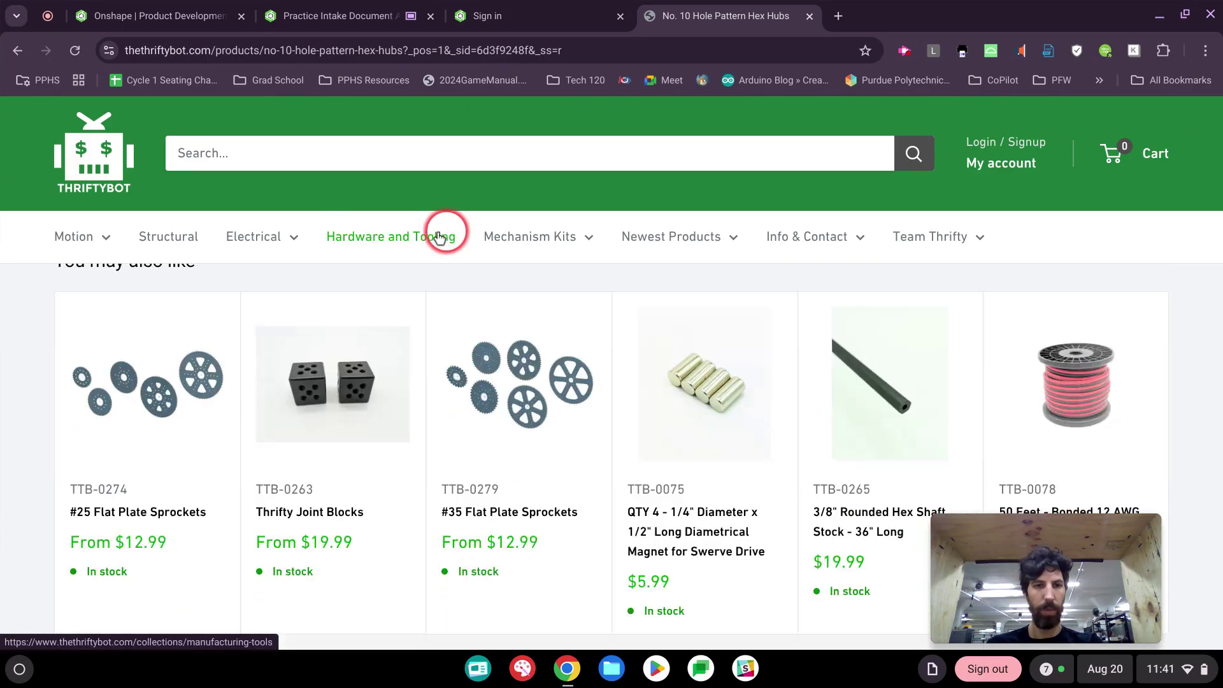
pyautogui.scroll(10, 323, 276)
pyautogui.scroll(-7, 329, 317)
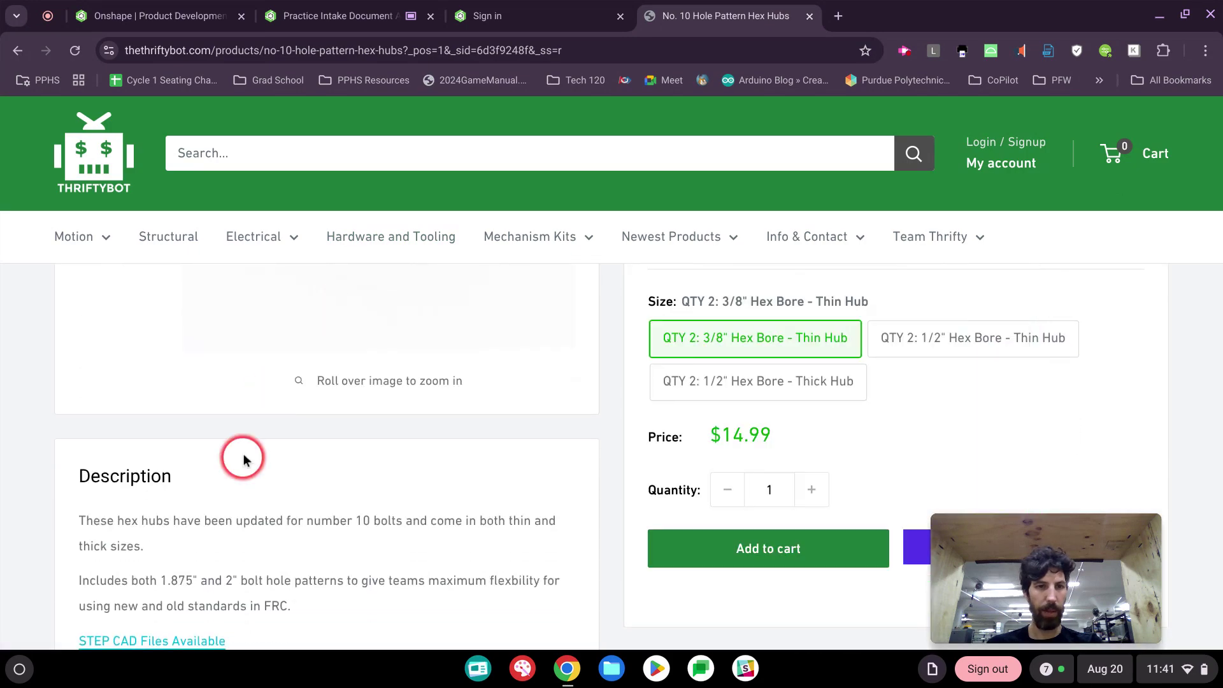
pyautogui.click(174, 439)
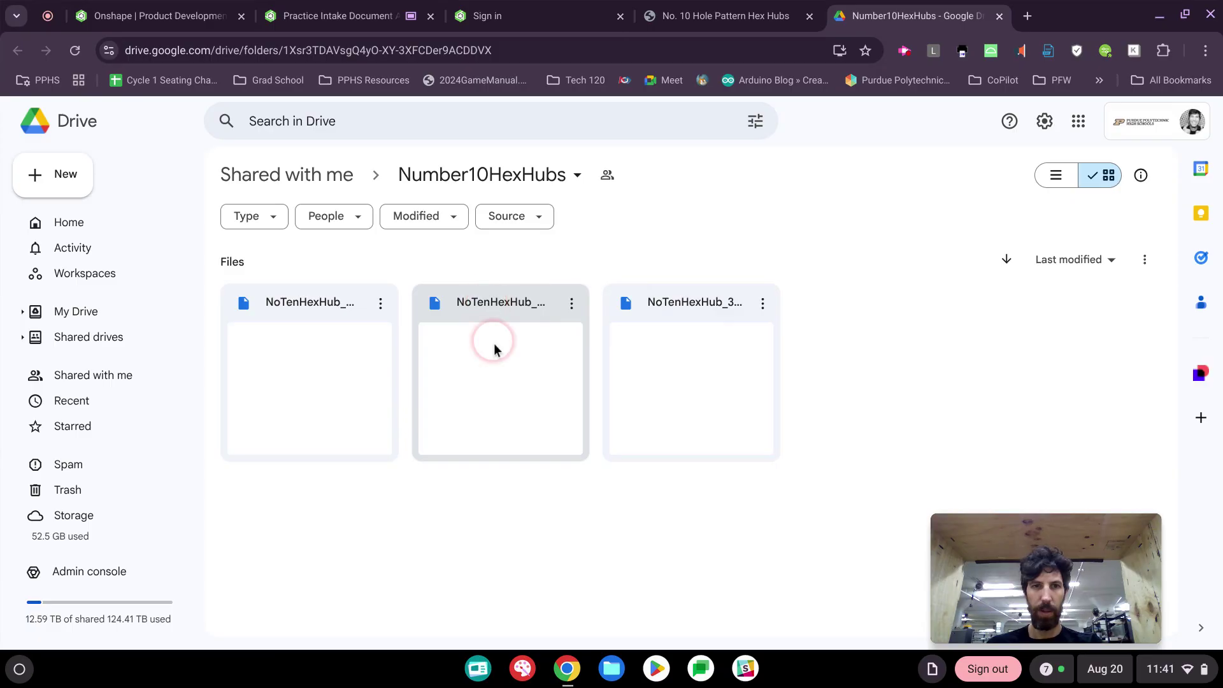
# - Show the Number10HexHubs folder as a list and download NoTenHexHub_HalfInchHexBore_Thin_TTB-0272.stp
pyautogui.click(498, 306)
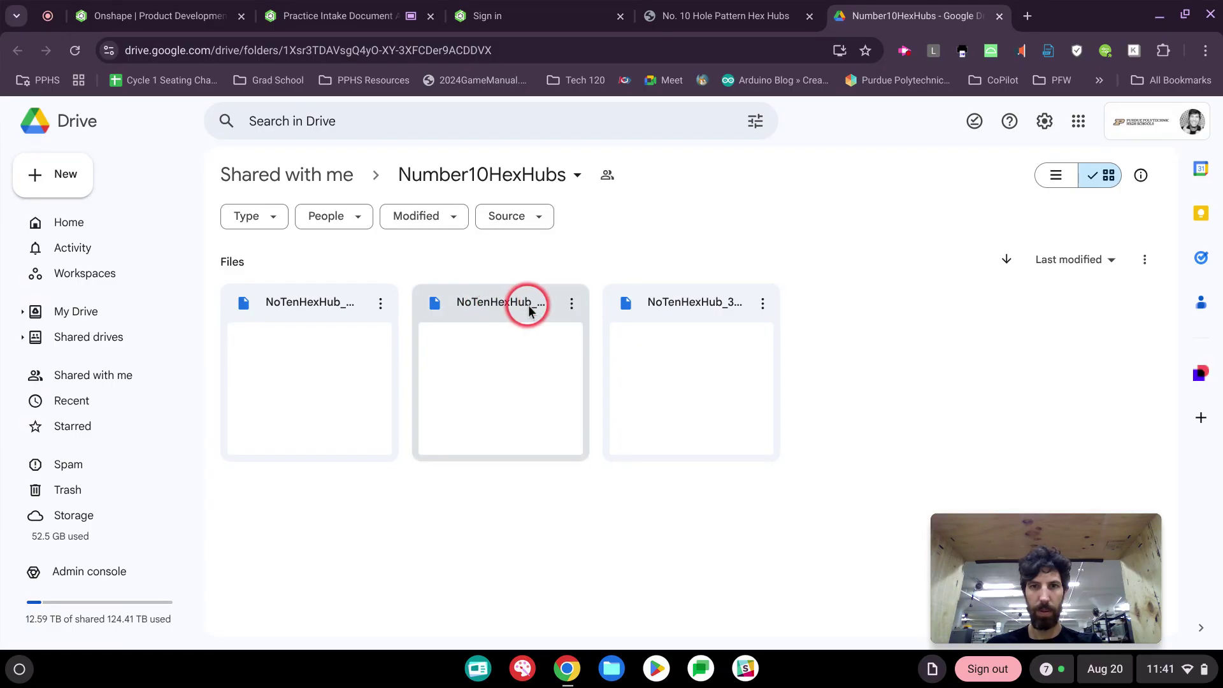
pyautogui.click(1054, 174)
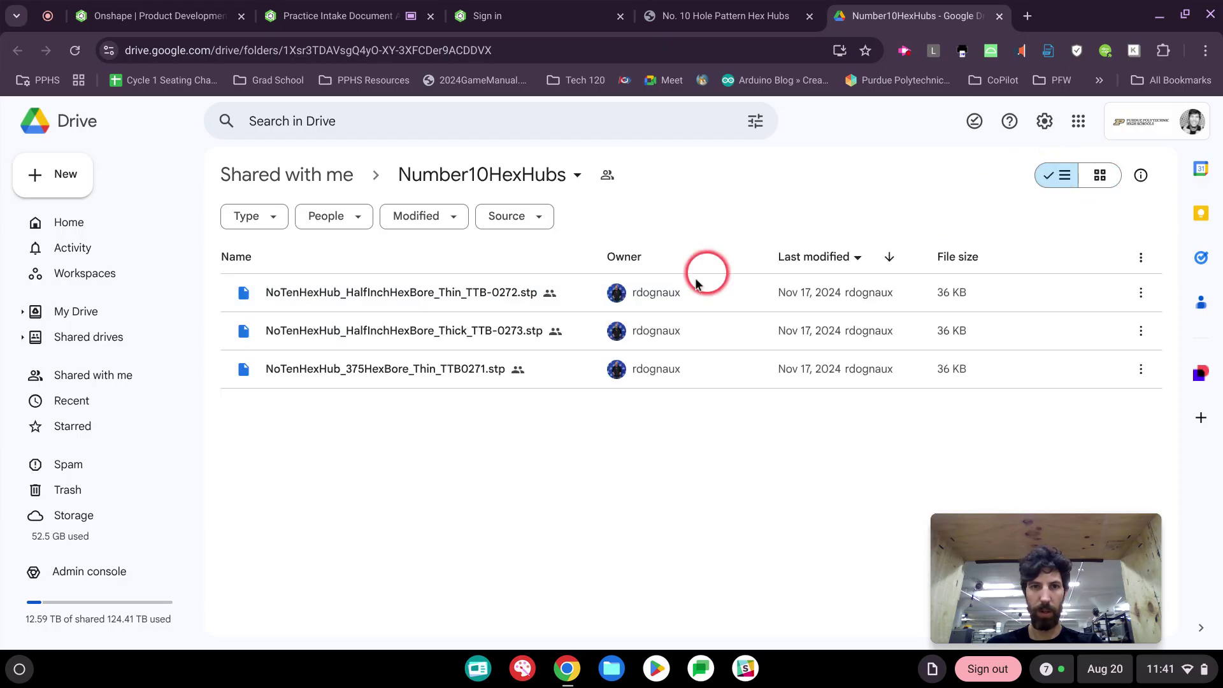
pyautogui.click(412, 293)
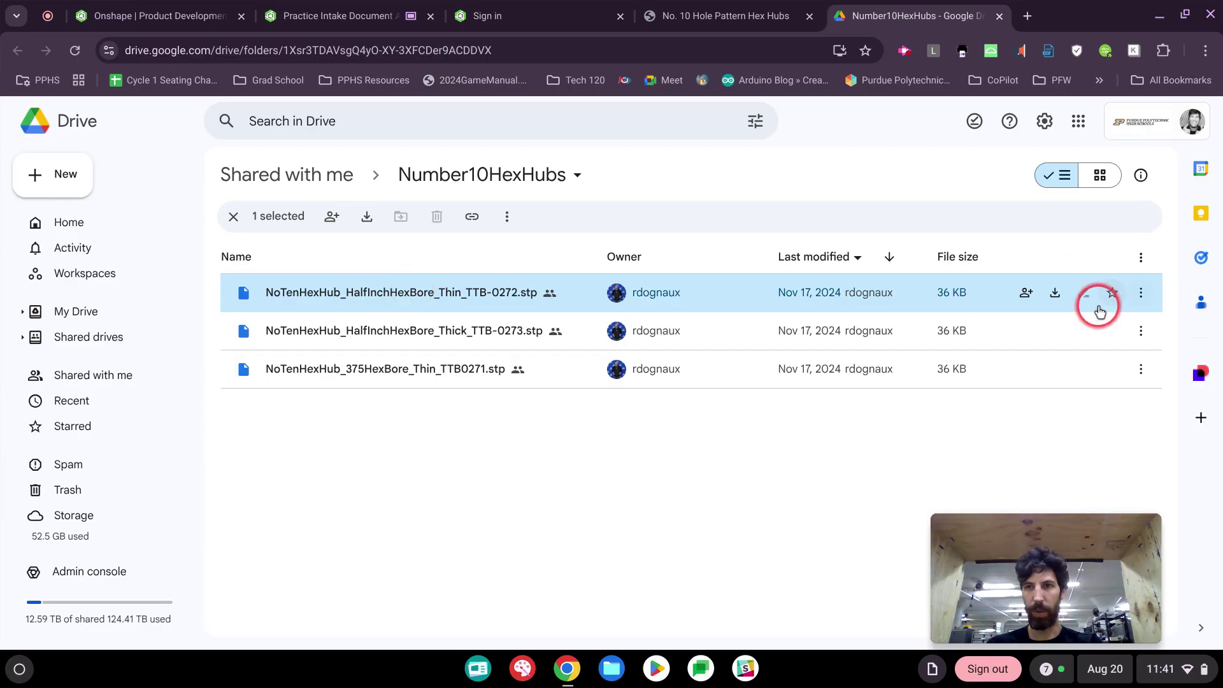
pyautogui.click(1054, 294)
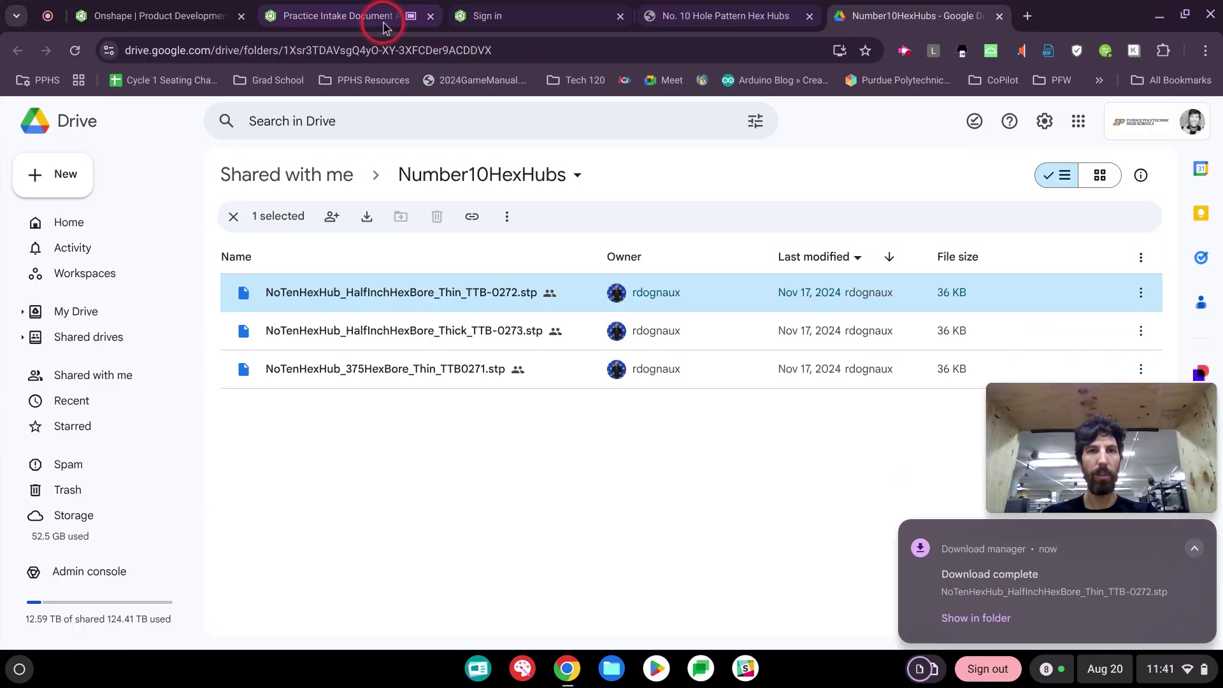
# - Return to the Practice Intake Document and draw a construction circle of diameter 2 concentric with the 1.125 circle in Sketch 2
pyautogui.click(199, 18)
pyautogui.click(306, 16)
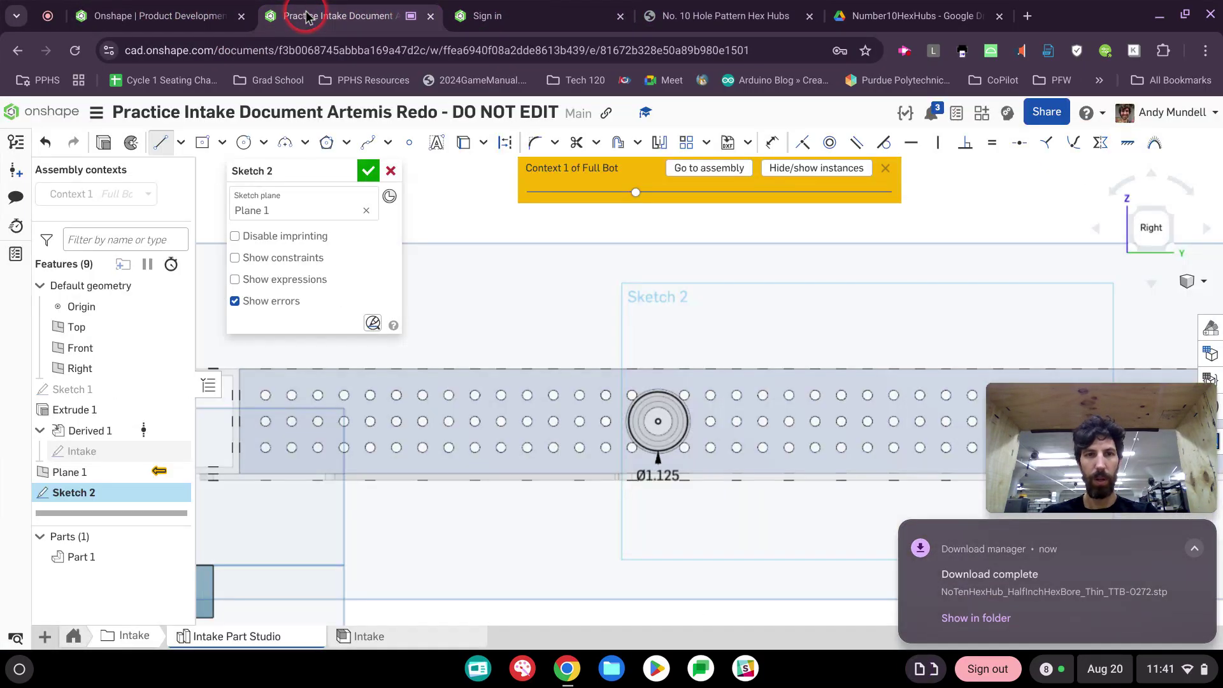
pyautogui.scroll(-1, 629, 268)
pyautogui.scroll(2, 693, 363)
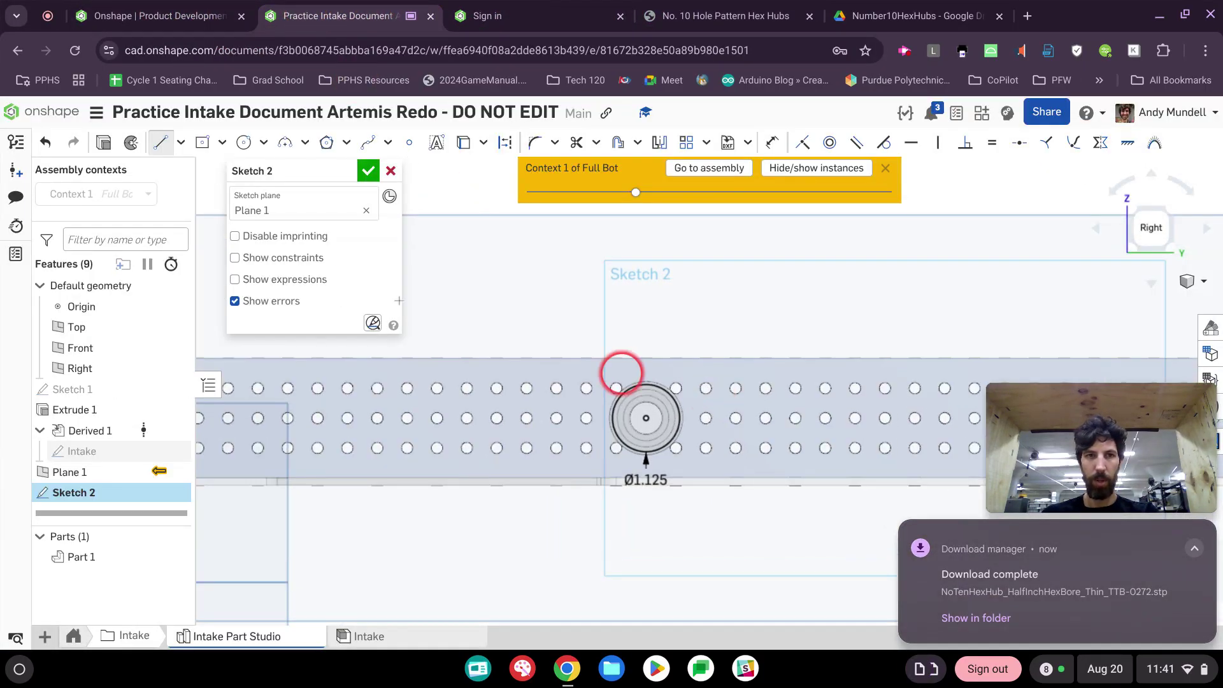
pyautogui.click(244, 144)
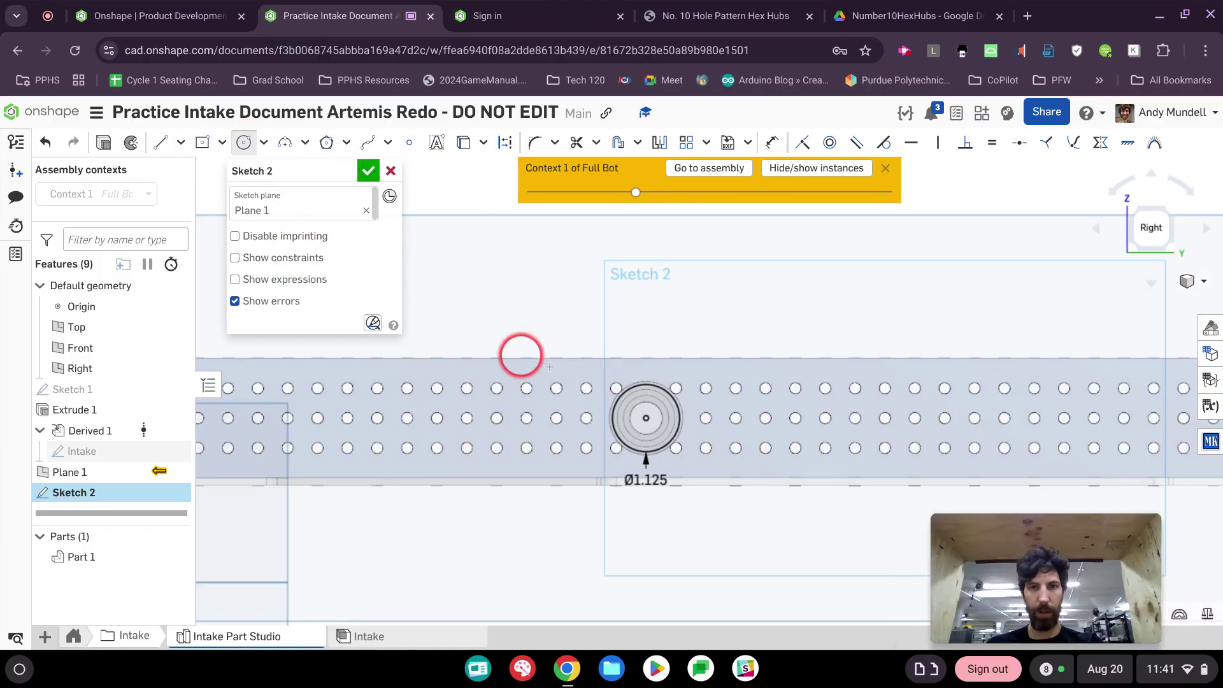
pyautogui.scroll(2, 654, 421)
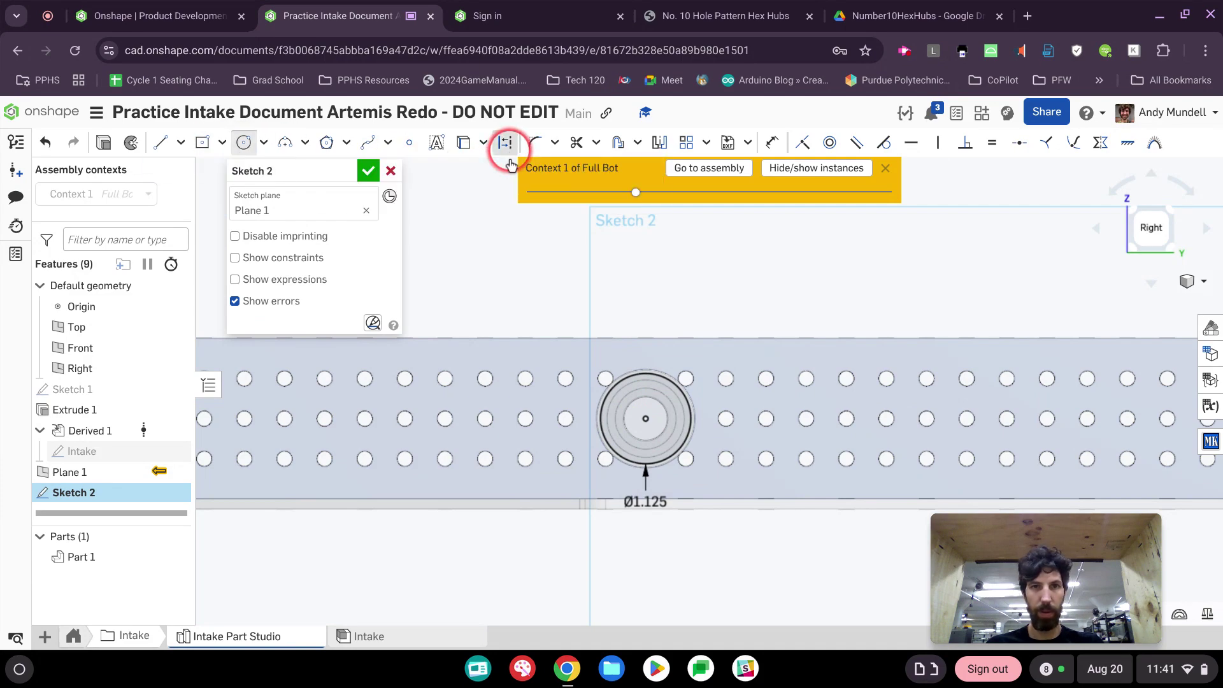
pyautogui.click(646, 419)
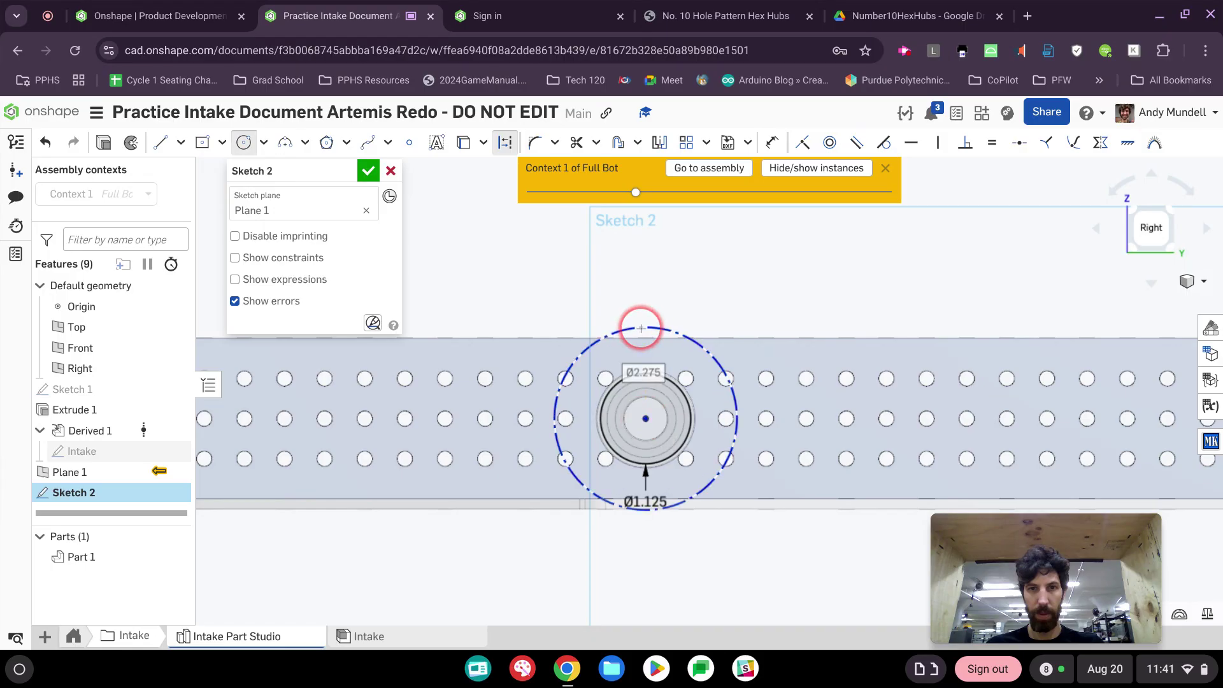
pyautogui.click(583, 361)
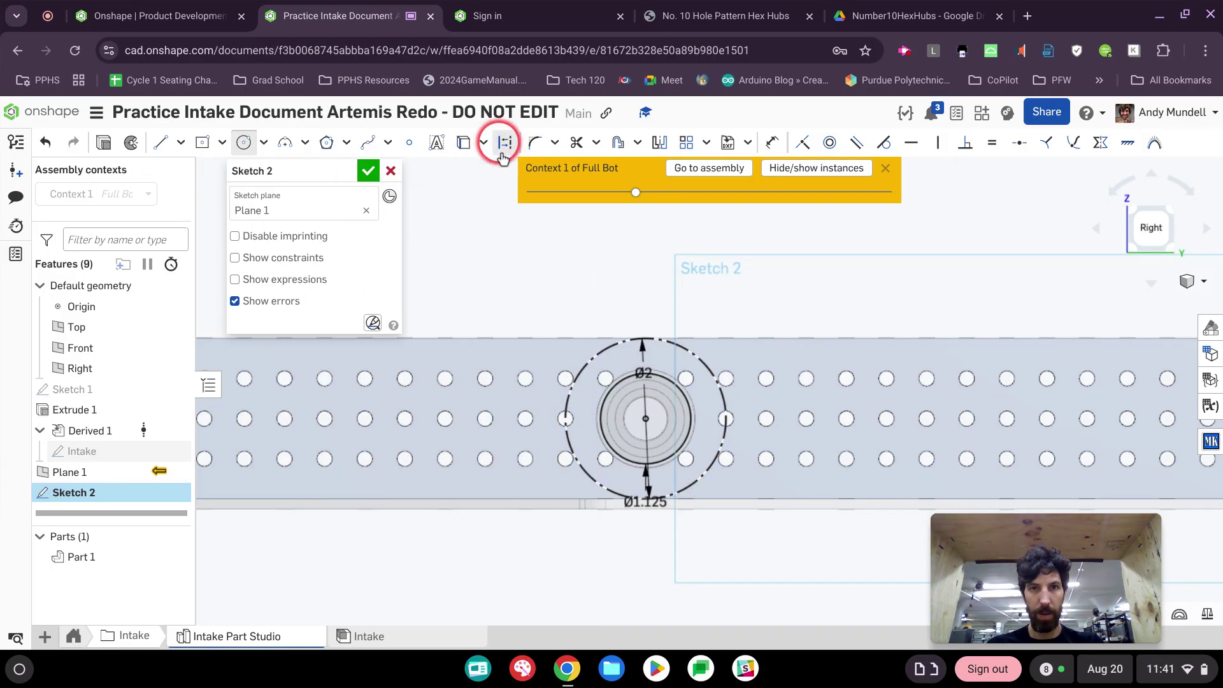
# - Draw a solid hole circle of diameter 0.201 at the uppermost point of the diameter 2 construction circle
pyautogui.scroll(2, 659, 426)
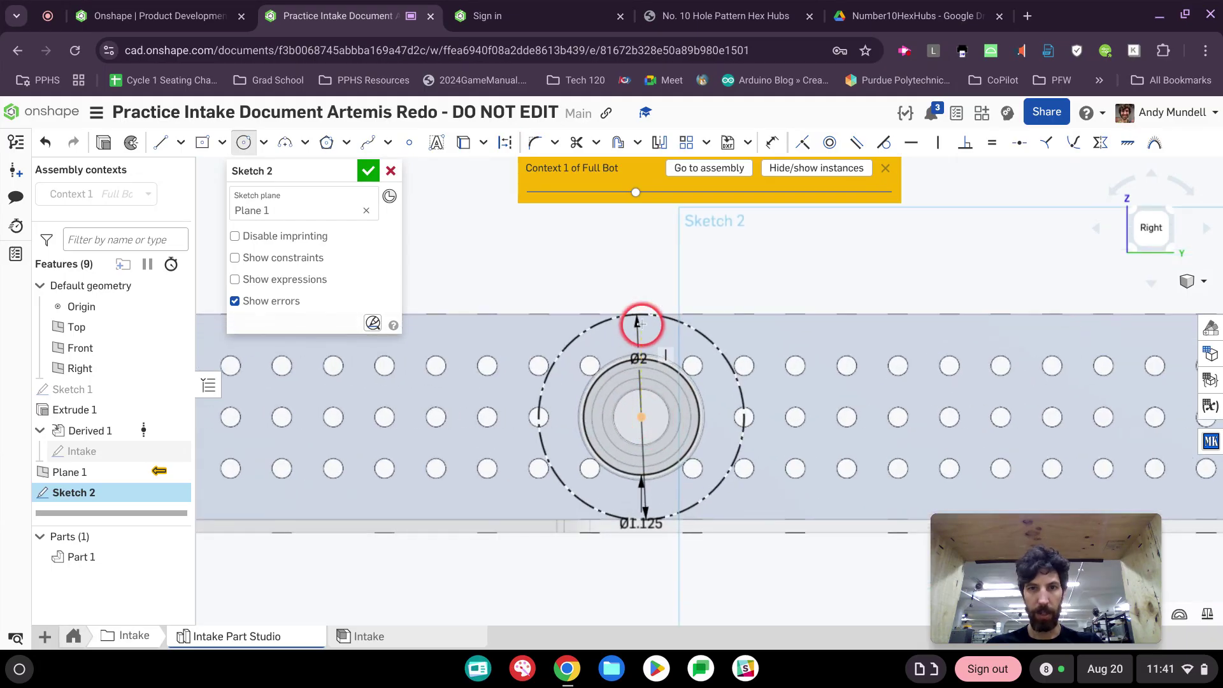
pyautogui.click(641, 314)
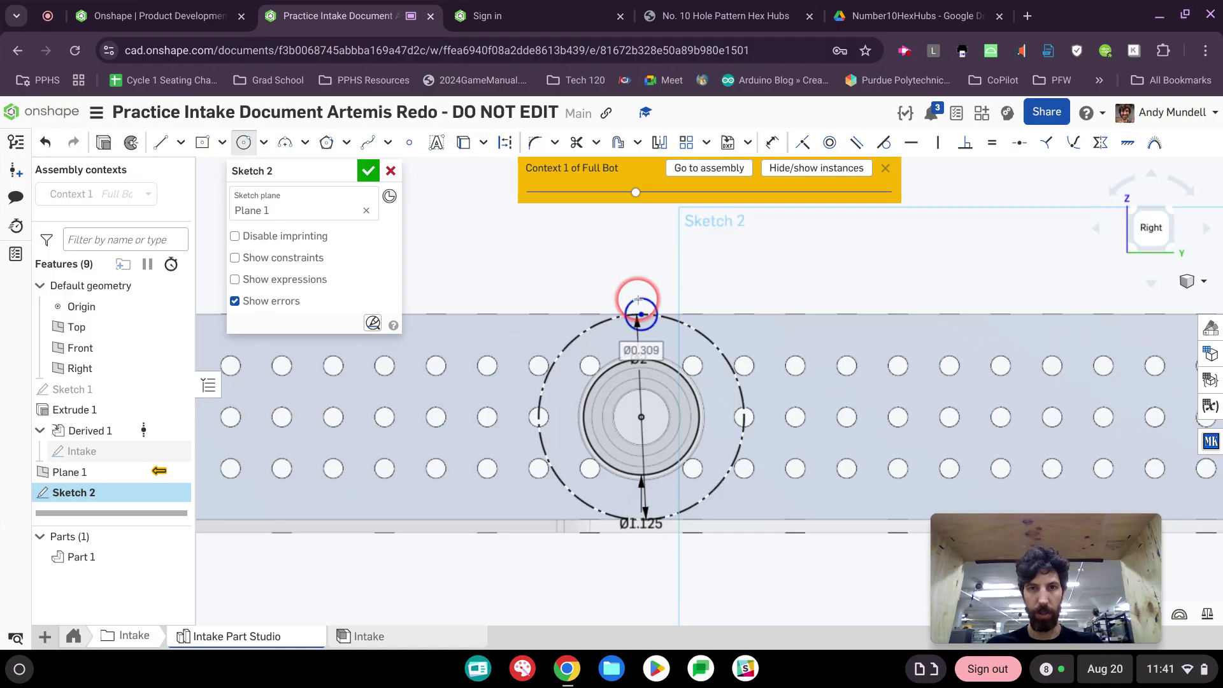
pyautogui.click(638, 298)
pyautogui.write('01')
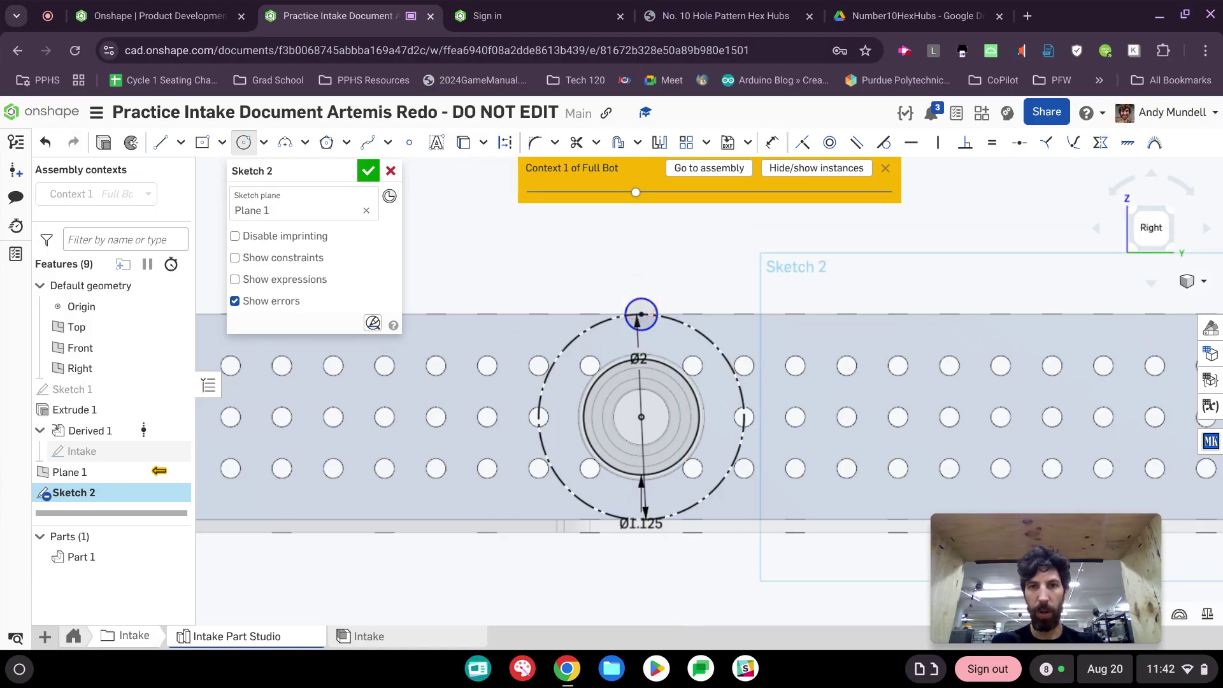
# - Circular-pattern the 0.201 hole around the centre of the construction circle with 6 instances
pyautogui.click(706, 143)
pyautogui.click(716, 198)
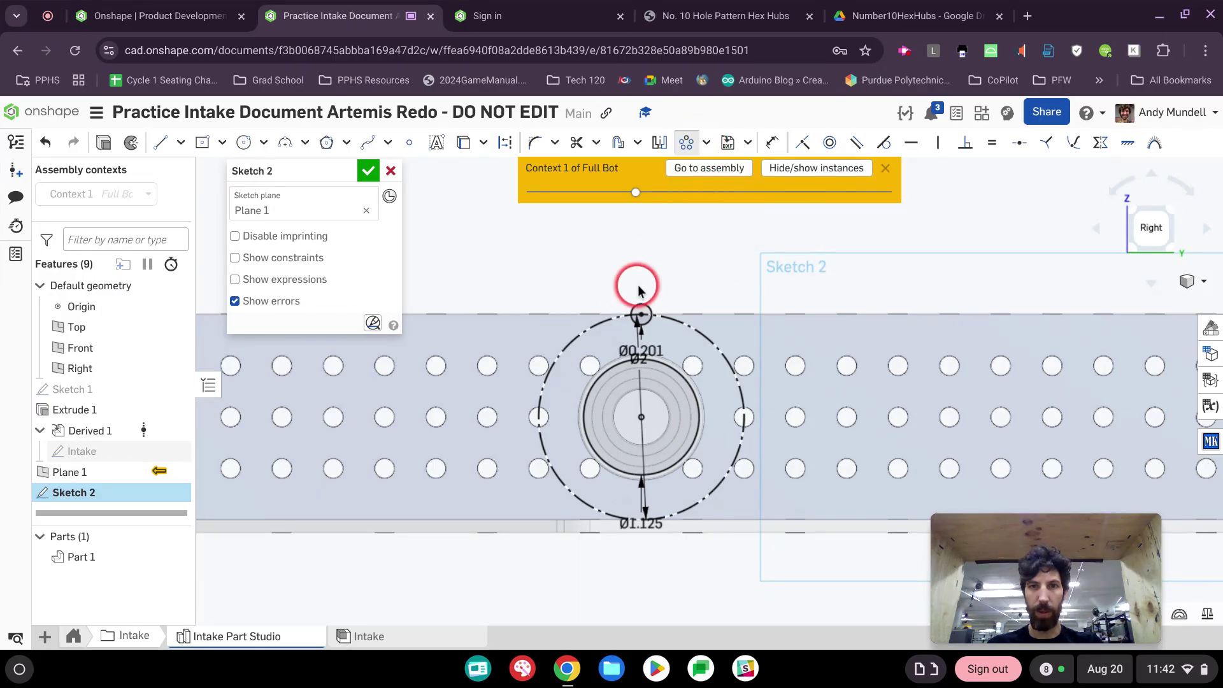
pyautogui.click(642, 306)
pyautogui.scroll(-5, 535, 349)
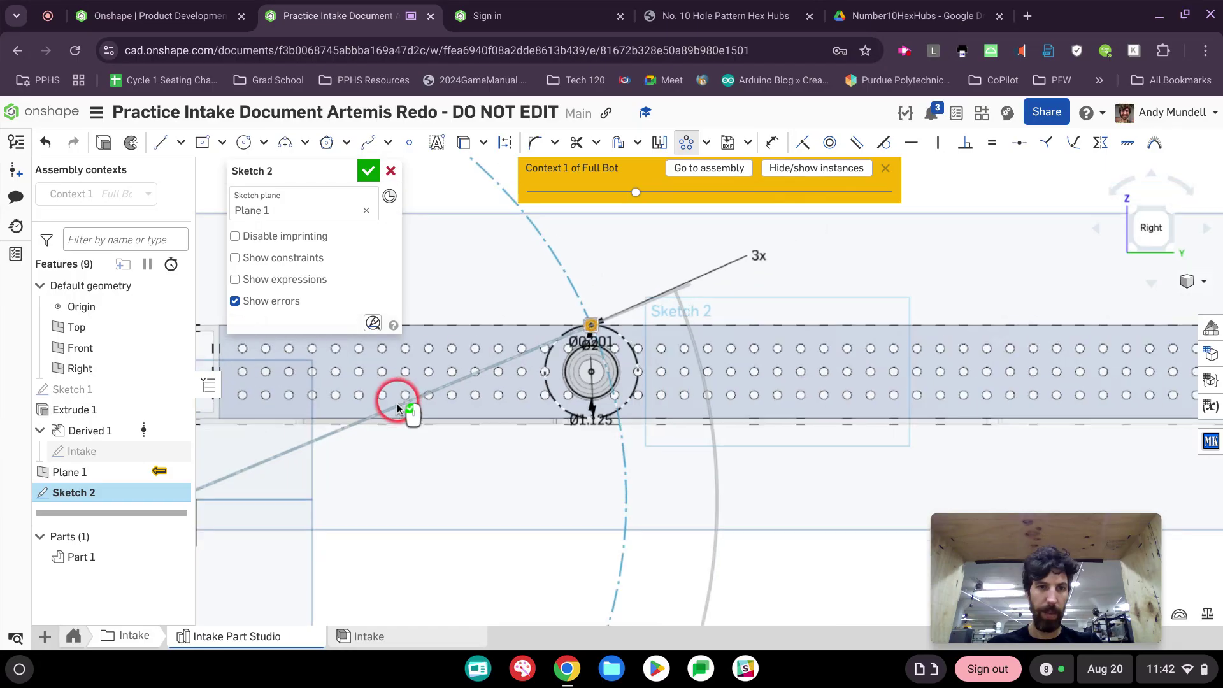
pyautogui.click(527, 381)
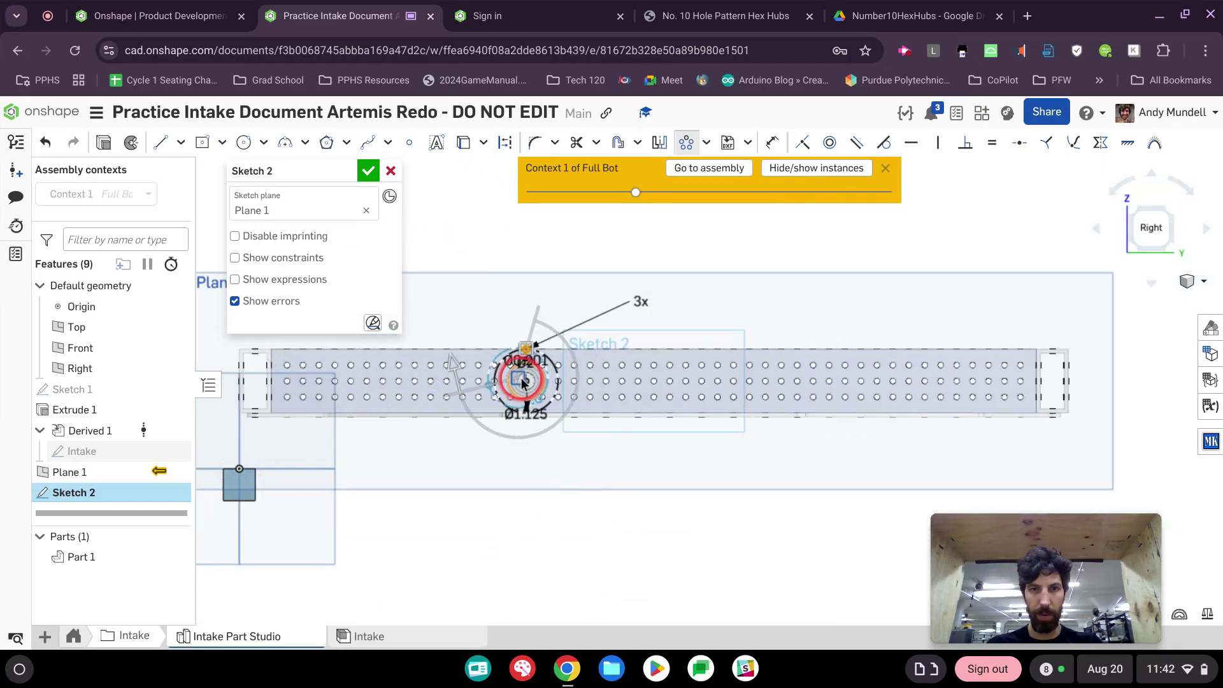
pyautogui.click(639, 305)
pyautogui.click(636, 302)
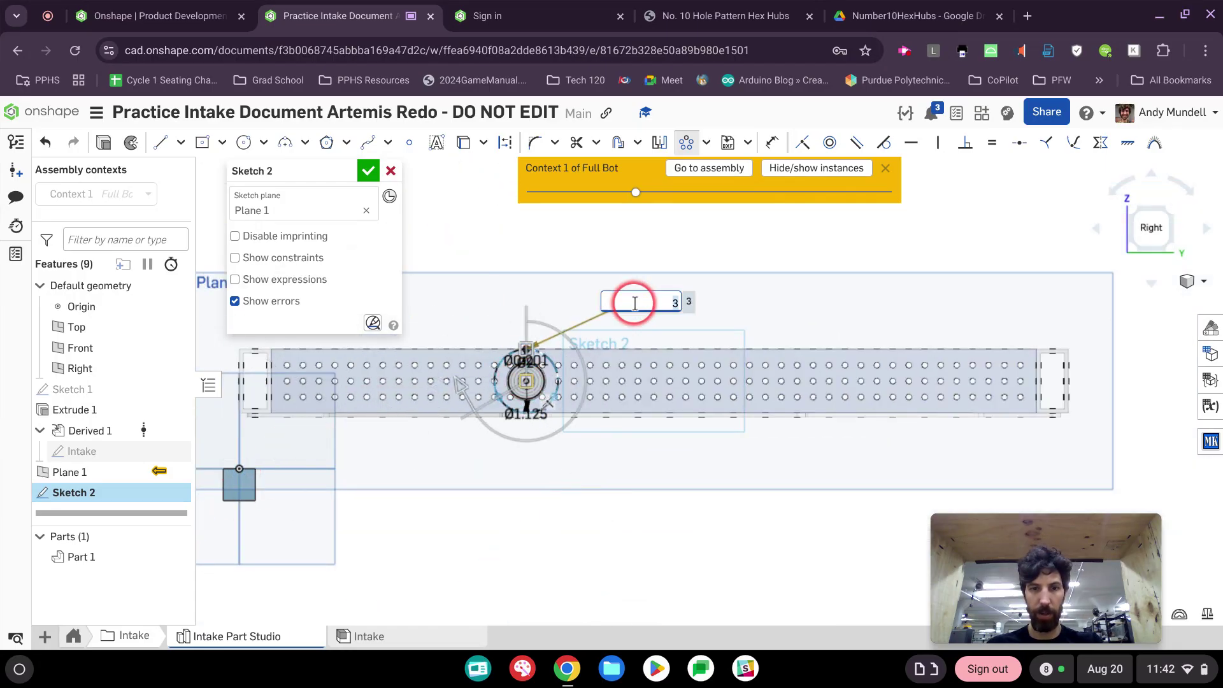
pyautogui.write('6')
pyautogui.press('Return')
pyautogui.scroll(5, 526, 388)
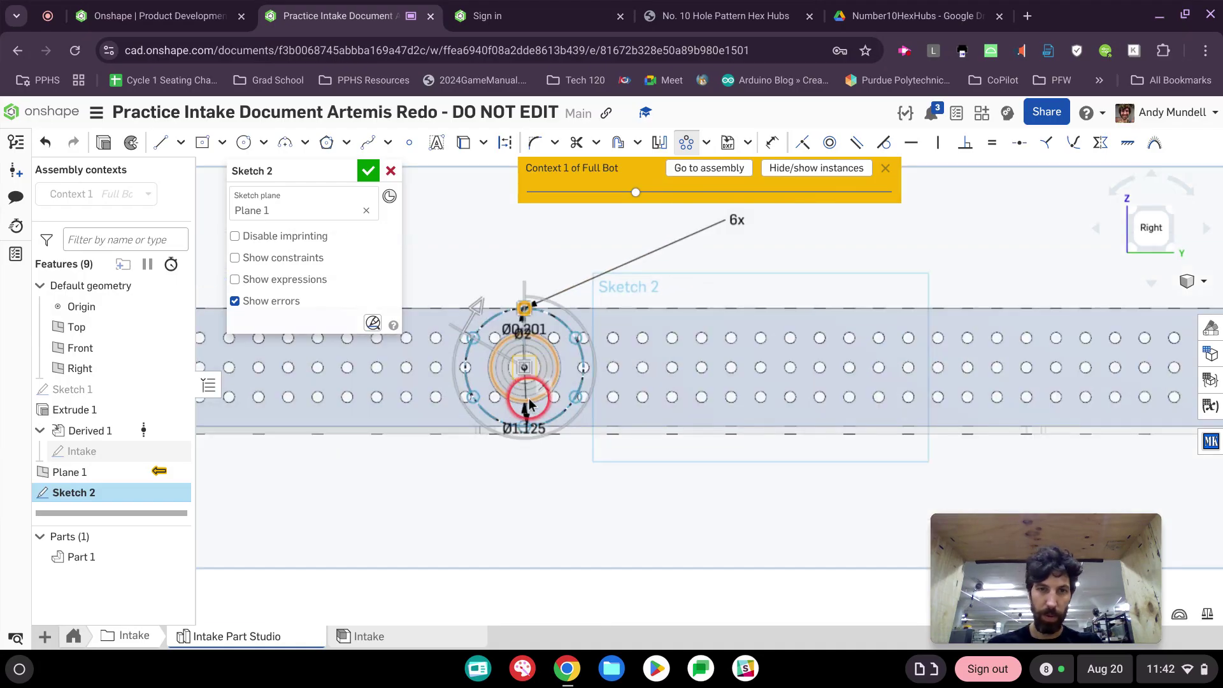
pyautogui.click(476, 249)
pyautogui.scroll(-1, 587, 422)
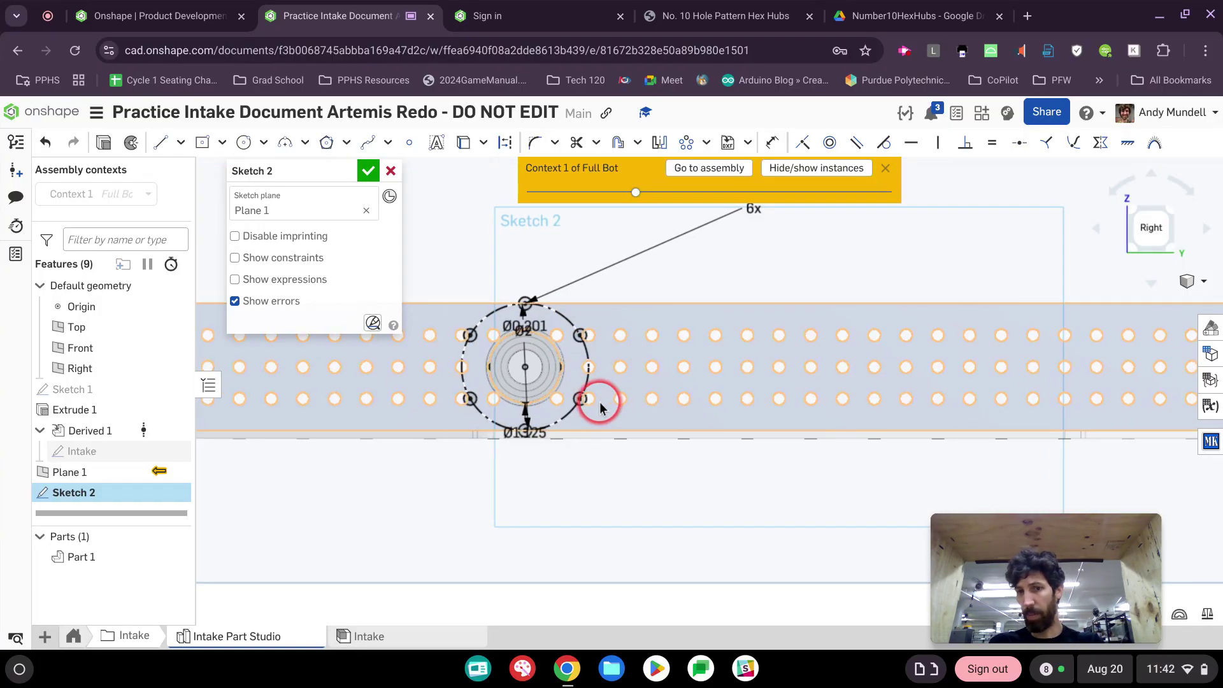
# - Draw a circle of diameter 1.125 on each of the two derived Intake points above the tube
pyautogui.scroll(1, 599, 403)
pyautogui.scroll(-2, 599, 403)
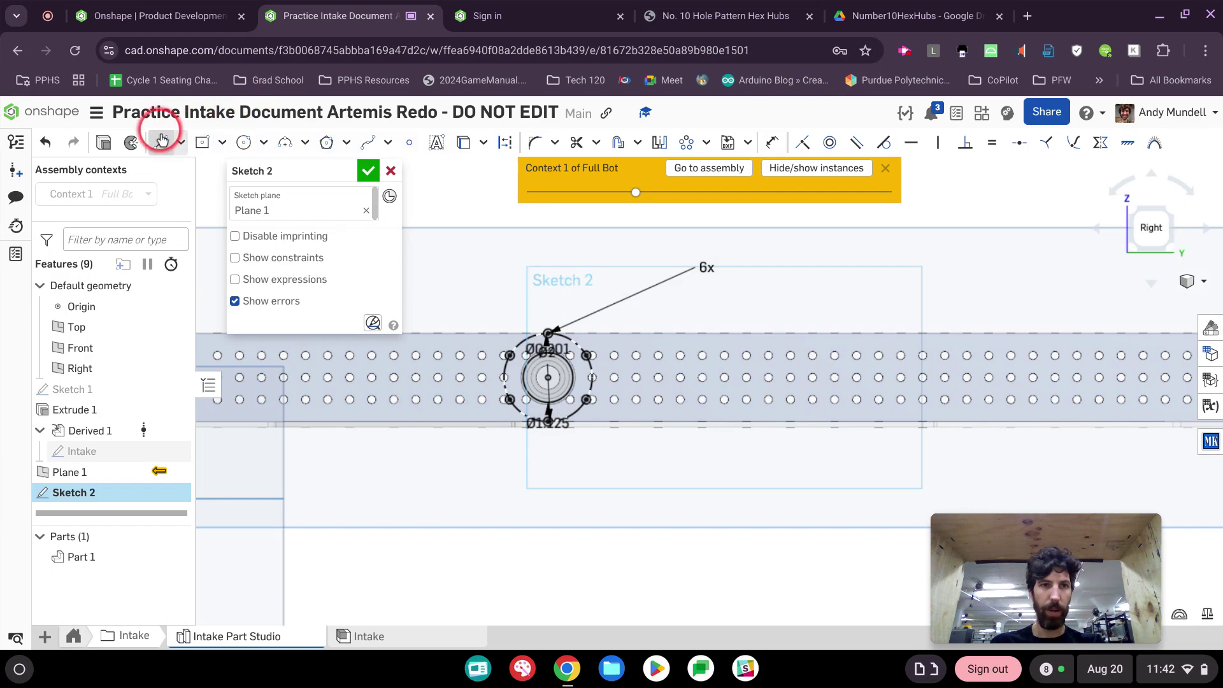
pyautogui.moveTo(599, 262); pyautogui.dragTo(1035, 410, button='middle')
pyautogui.scroll(-4, 956, 385)
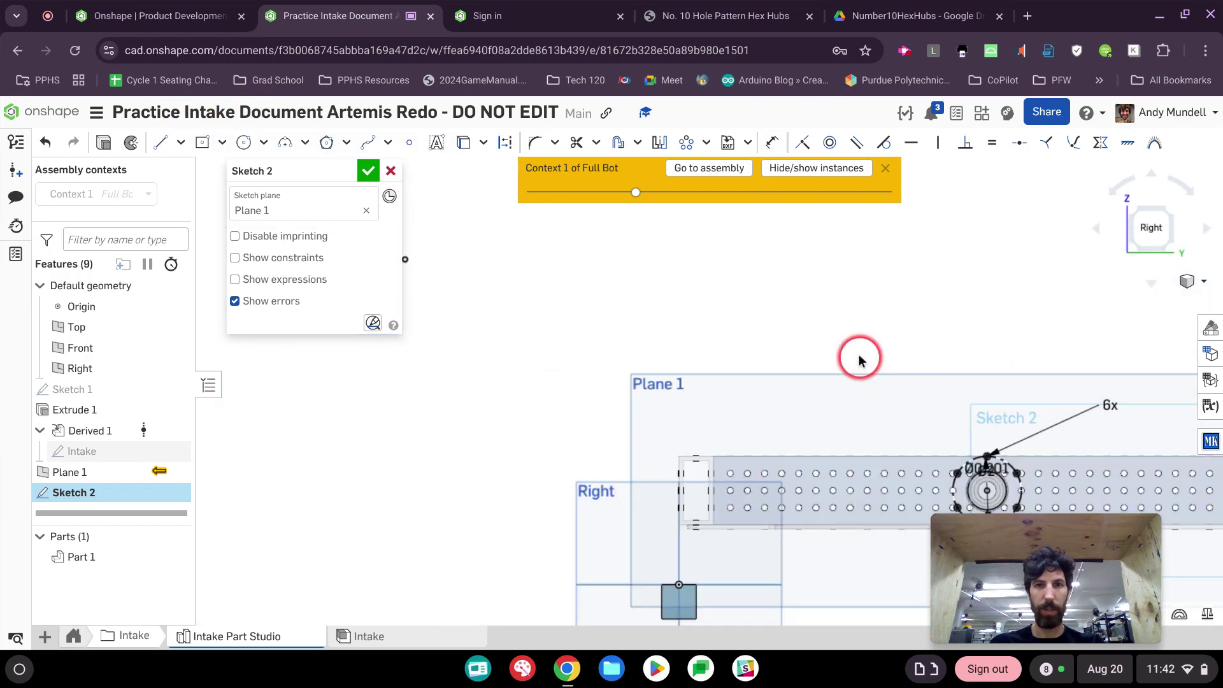
pyautogui.moveTo(755, 321); pyautogui.dragTo(758, 432, button='middle')
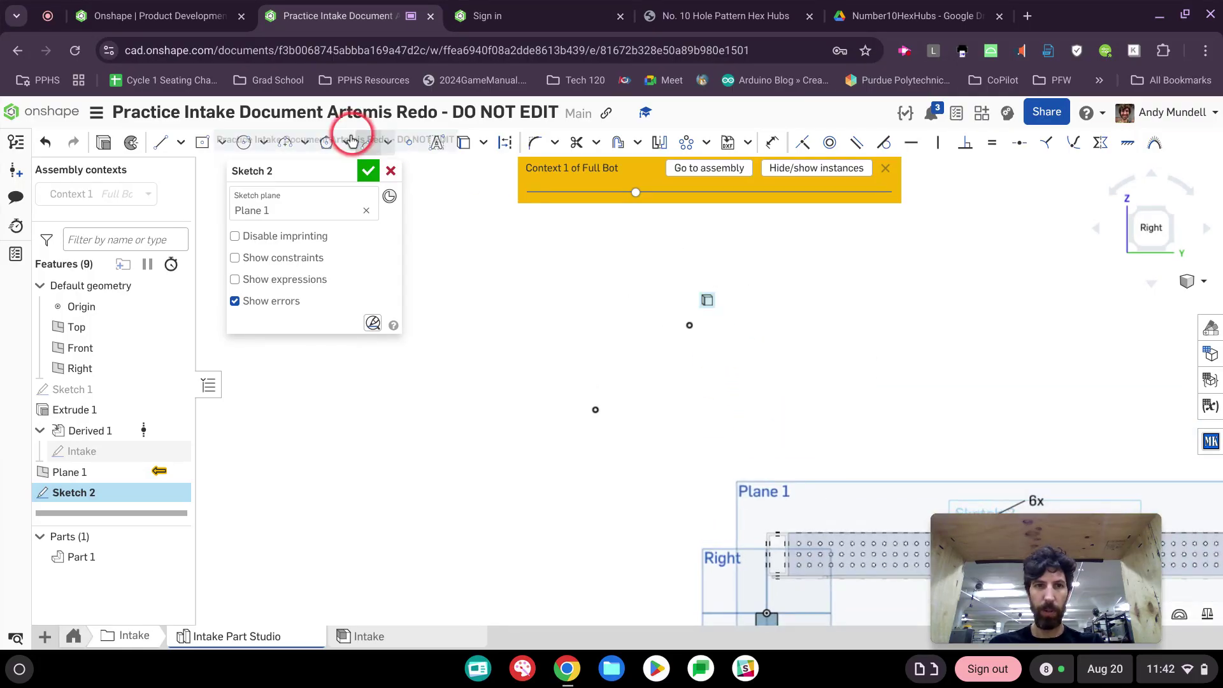
pyautogui.click(267, 145)
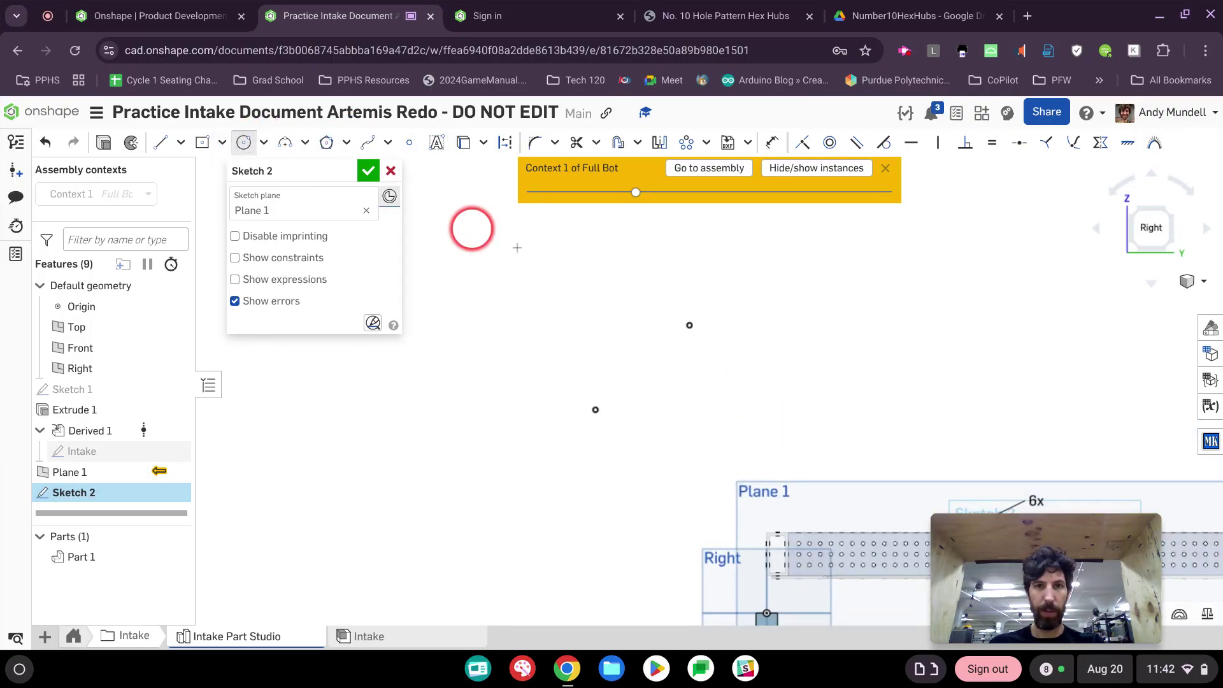
pyautogui.click(691, 325)
pyautogui.write('1.125')
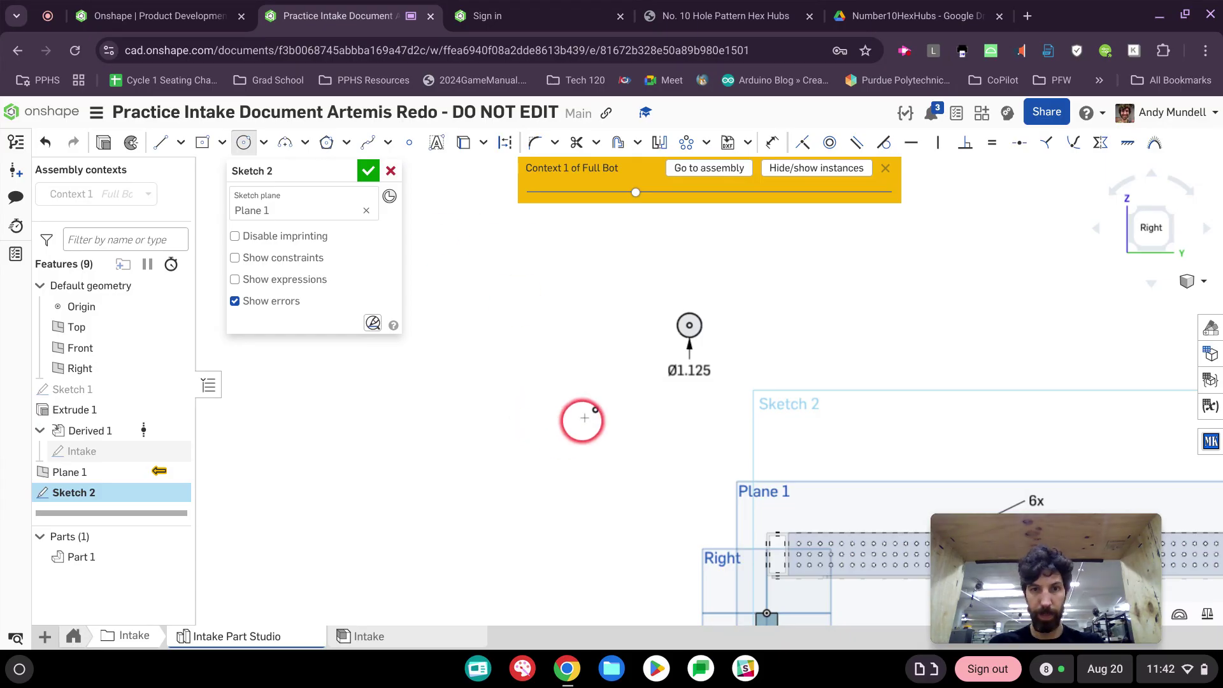
pyautogui.click(594, 410)
pyautogui.write('1.125')
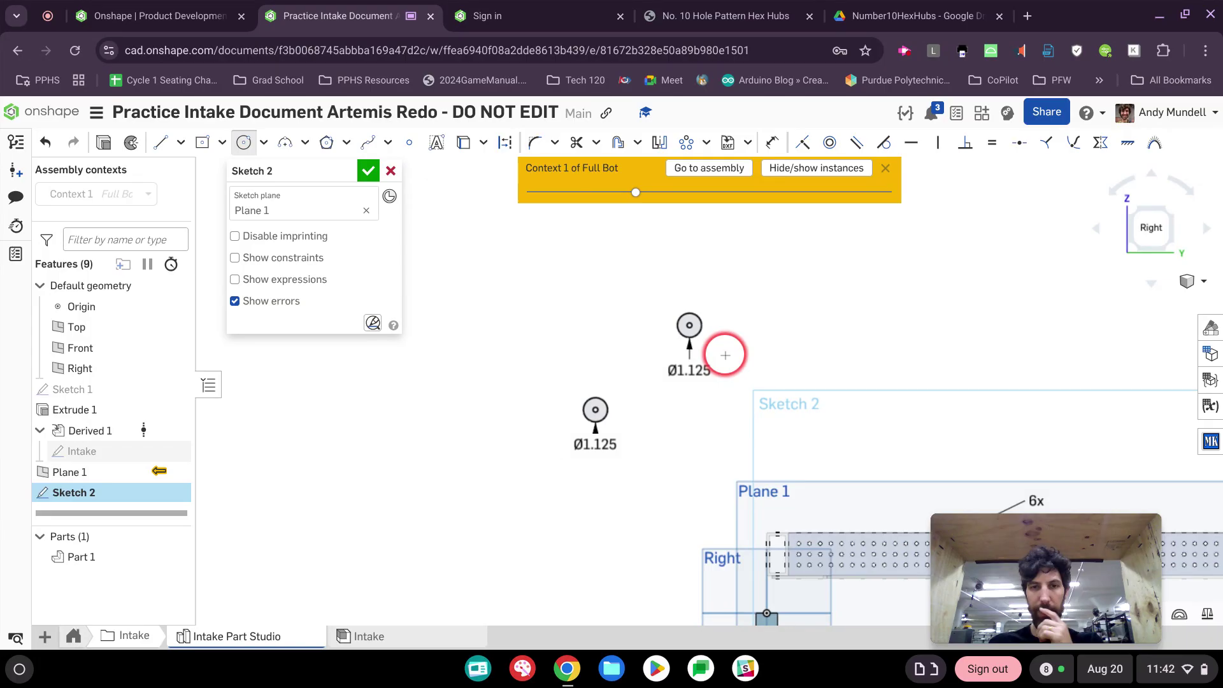
# - Sketch the plate's first edge line from the upper right of the six-hole pattern to just above and right of the higher upper circle
pyautogui.moveTo(849, 350); pyautogui.dragTo(629, 315, button='middle')
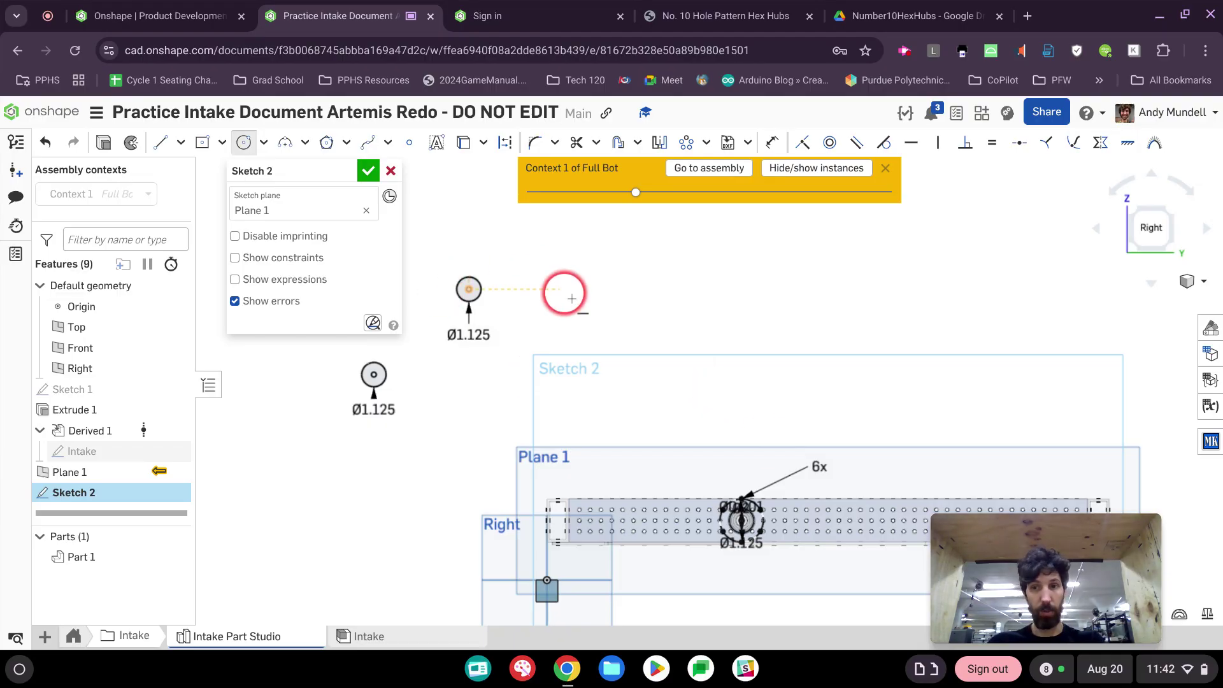
pyautogui.scroll(5, 713, 528)
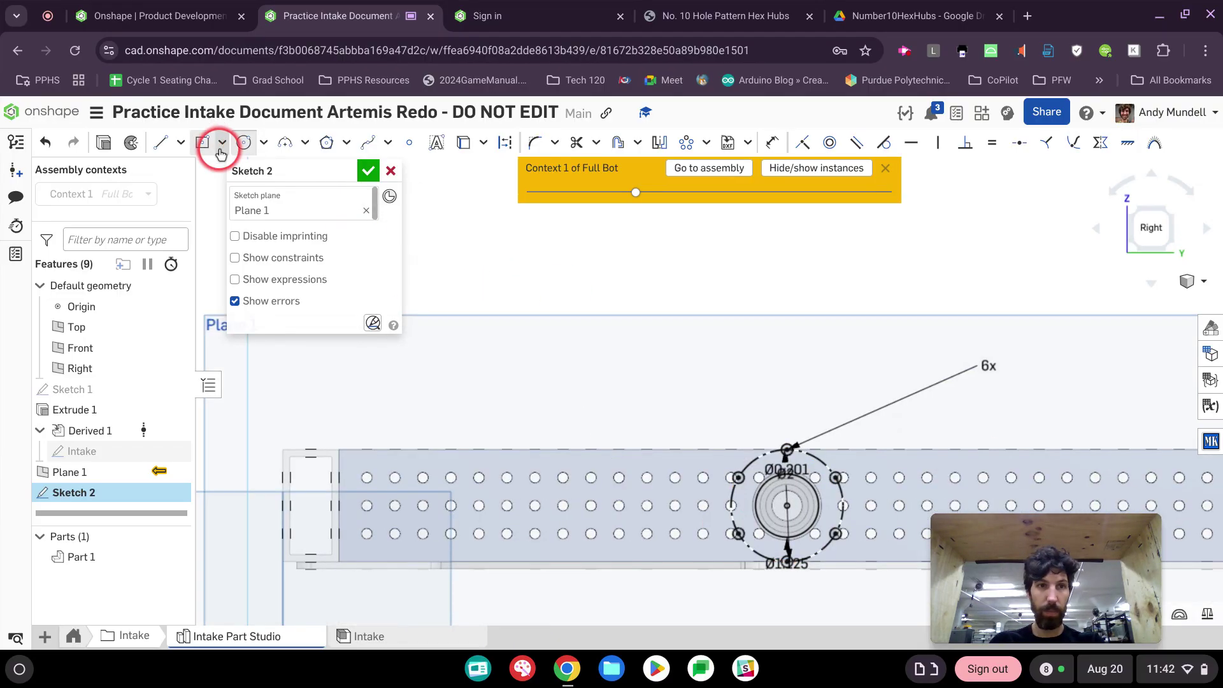
pyautogui.click(162, 142)
pyautogui.scroll(-1, 554, 373)
pyautogui.moveTo(616, 372); pyautogui.dragTo(769, 423, button='middle')
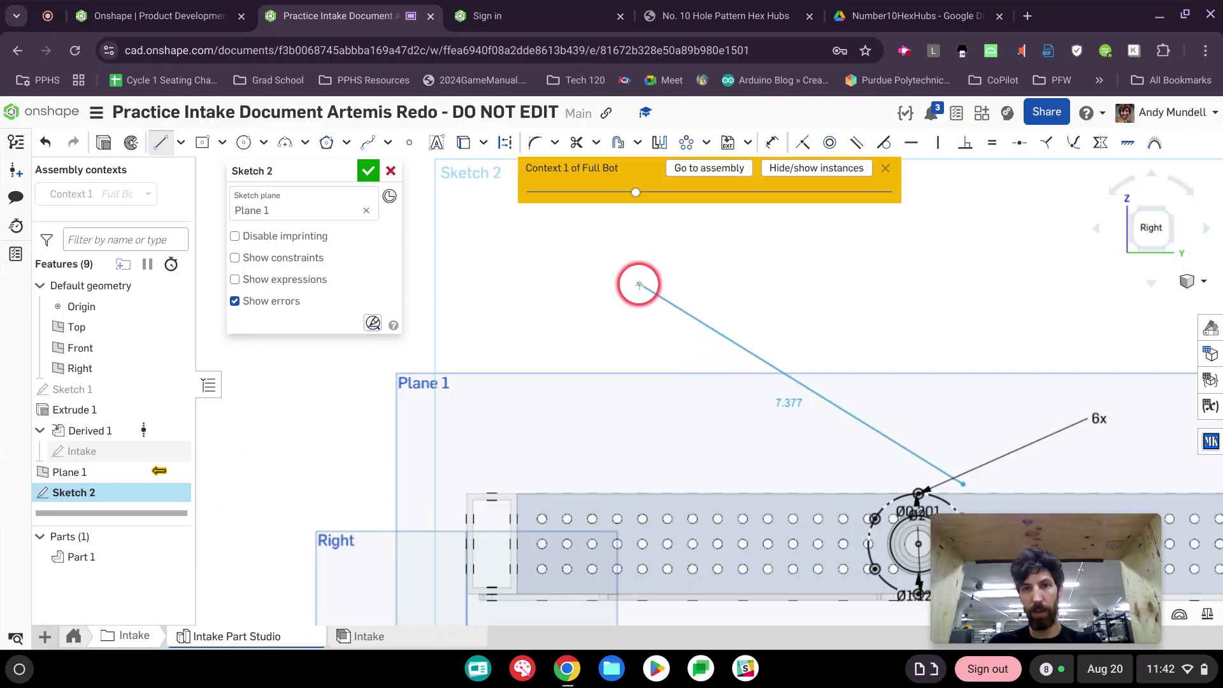
pyautogui.moveTo(636, 281); pyautogui.dragTo(1012, 511, button='middle')
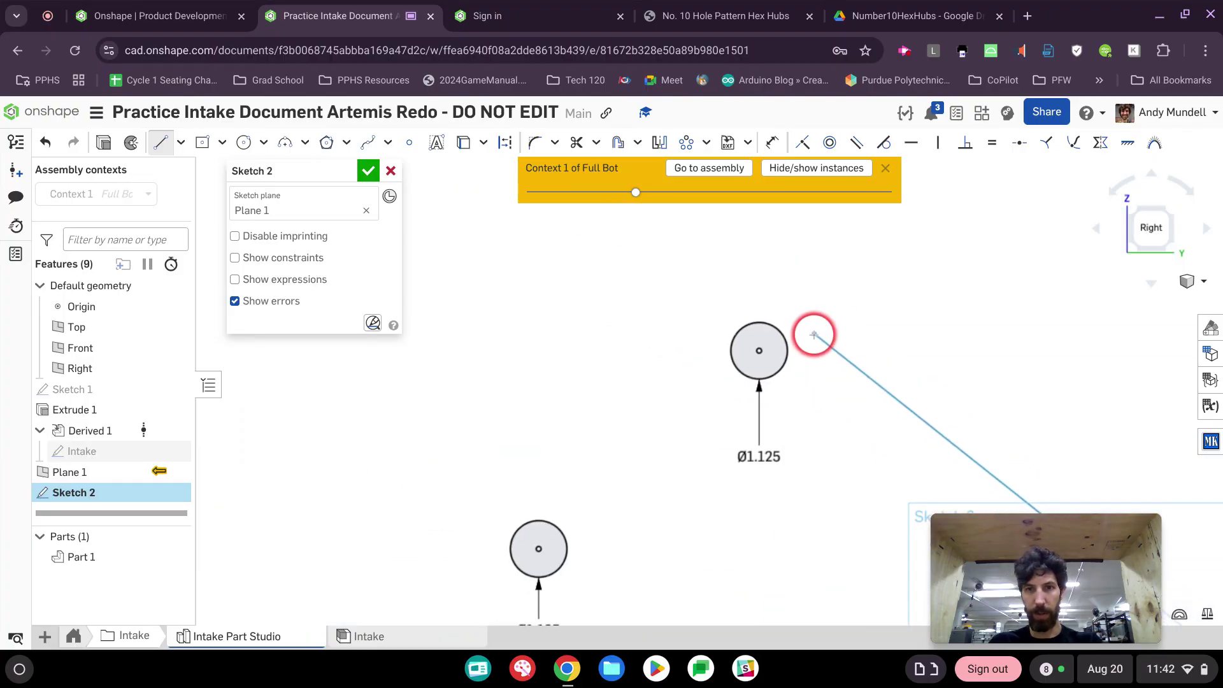
pyautogui.click(804, 327)
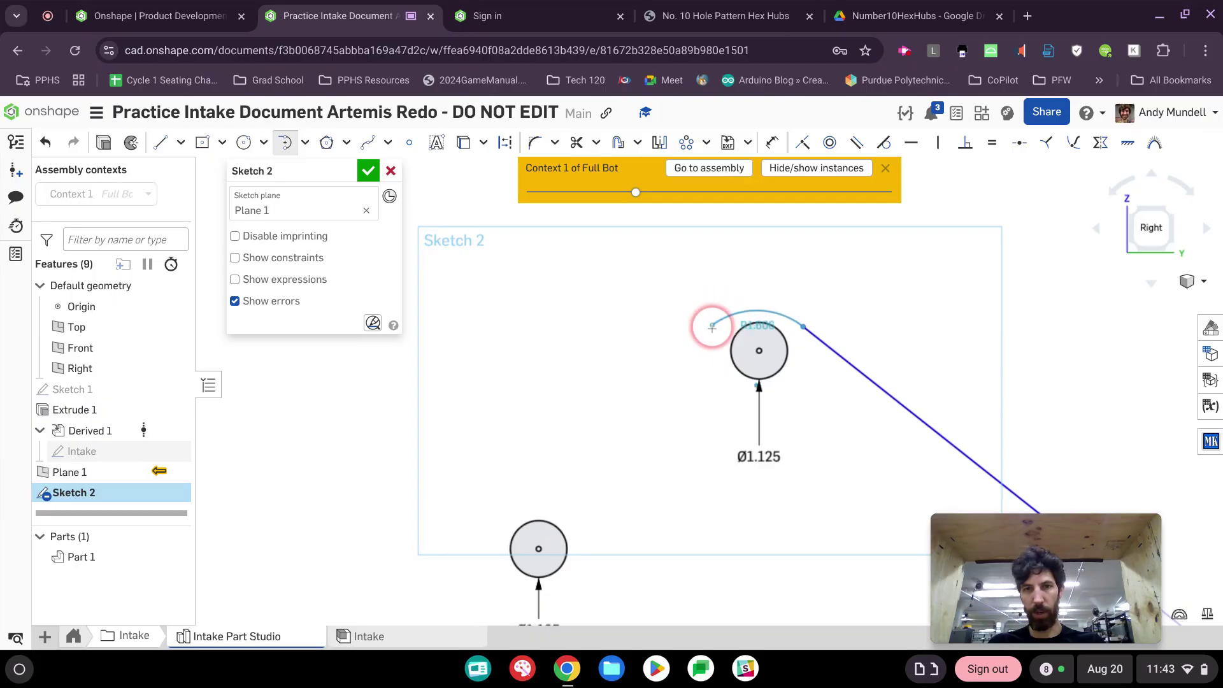
# - Continue the outline with an arc of radius about 1.5 over the higher circle and a line about 5.7 long to the lower-left circle
pyautogui.click(718, 321)
pyautogui.press('l')
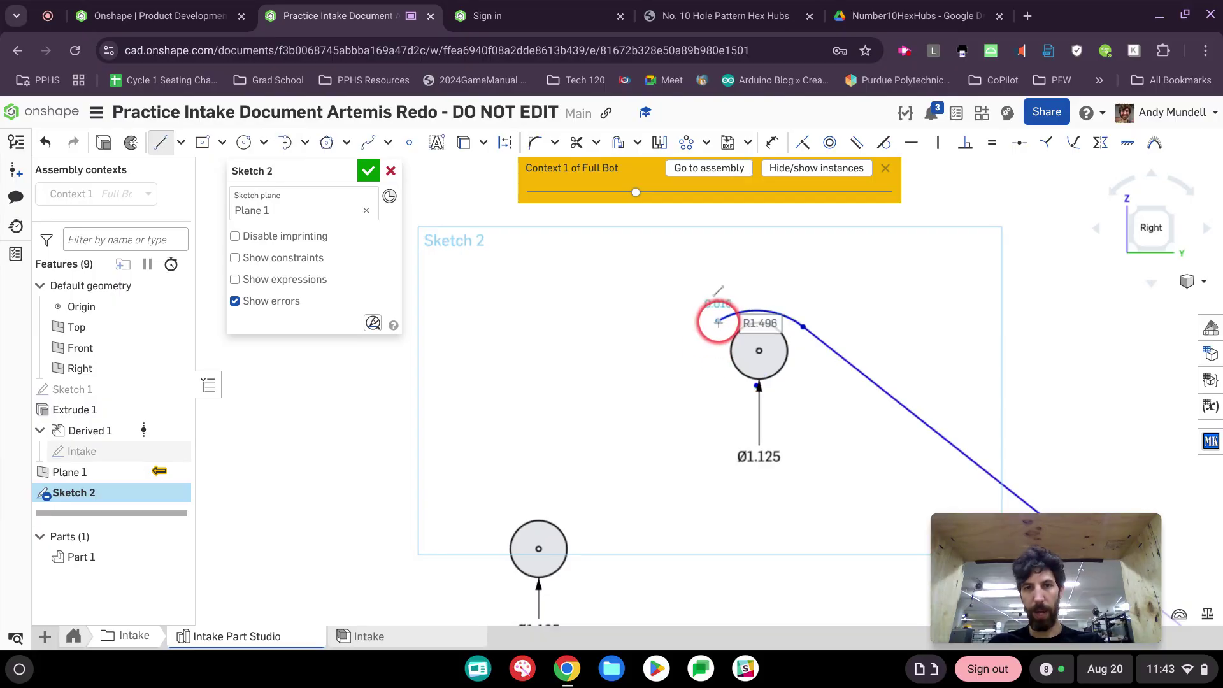
pyautogui.click(719, 322)
pyautogui.click(502, 510)
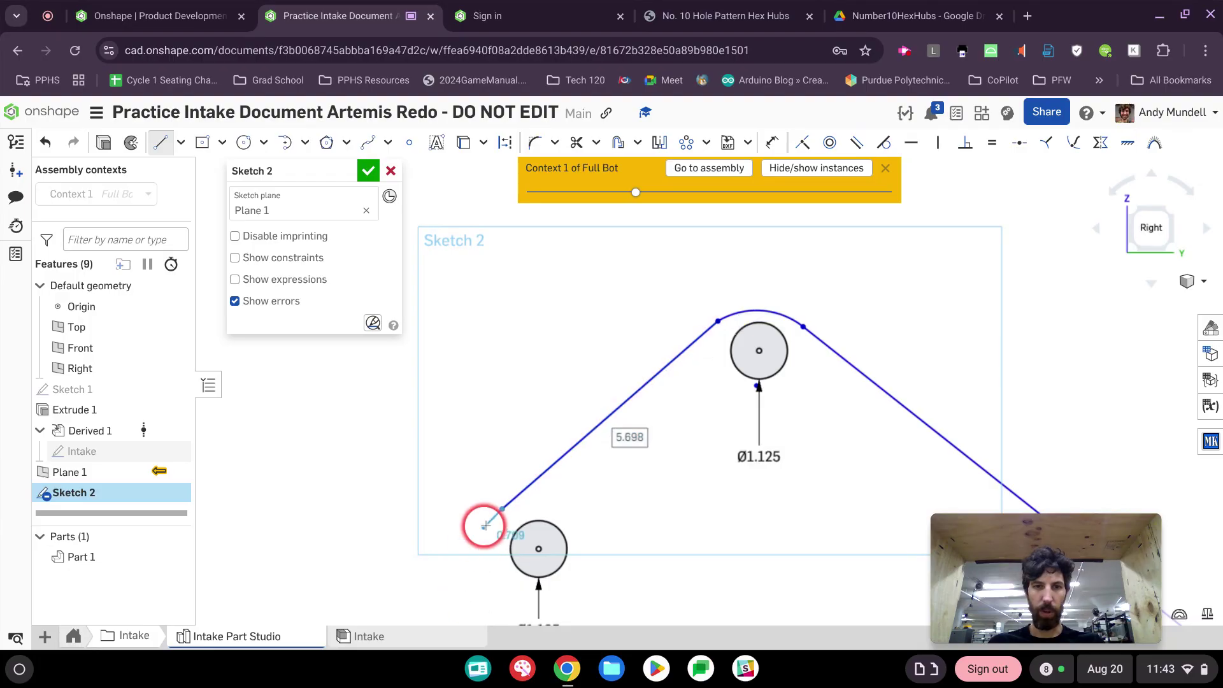
# - Wrap a tangent arc of radius about 1.12 around the outside of the lower-left 1.125 circle
pyautogui.press('t')
pyautogui.click(503, 510)
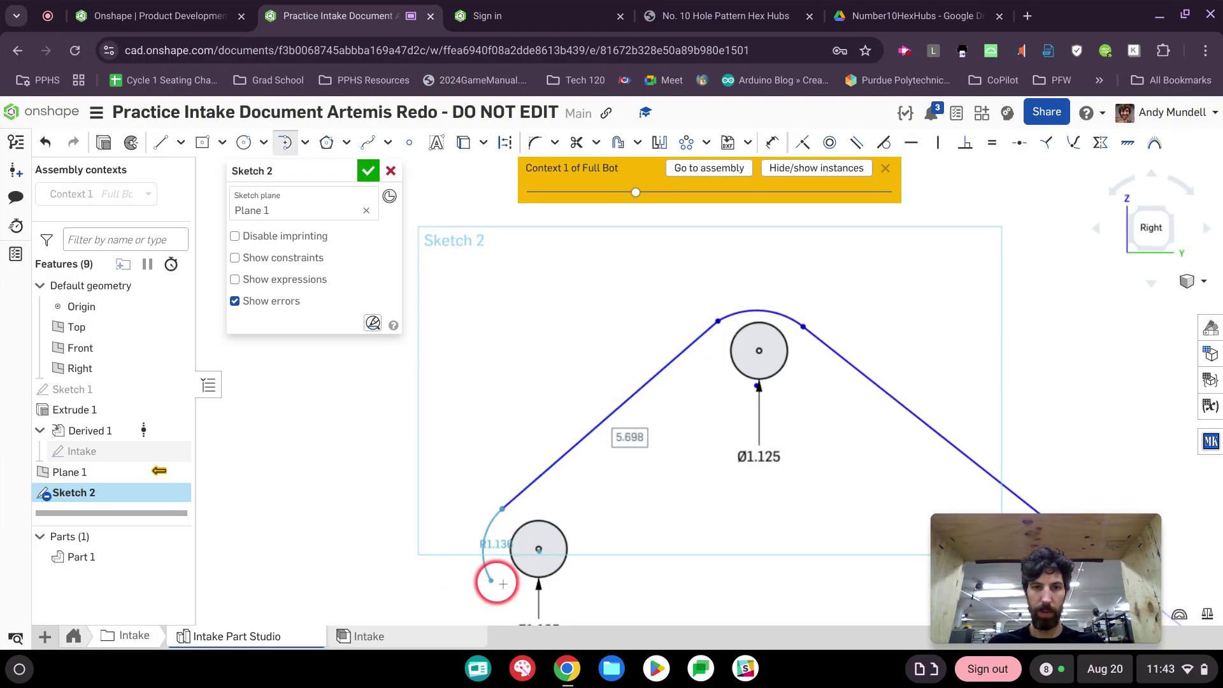
pyautogui.click(575, 595)
# - Continue the outline with a line about 3.7 long from the lower-left arc and a tangent arc beneath the higher circle
pyautogui.press('l')
pyautogui.click(575, 594)
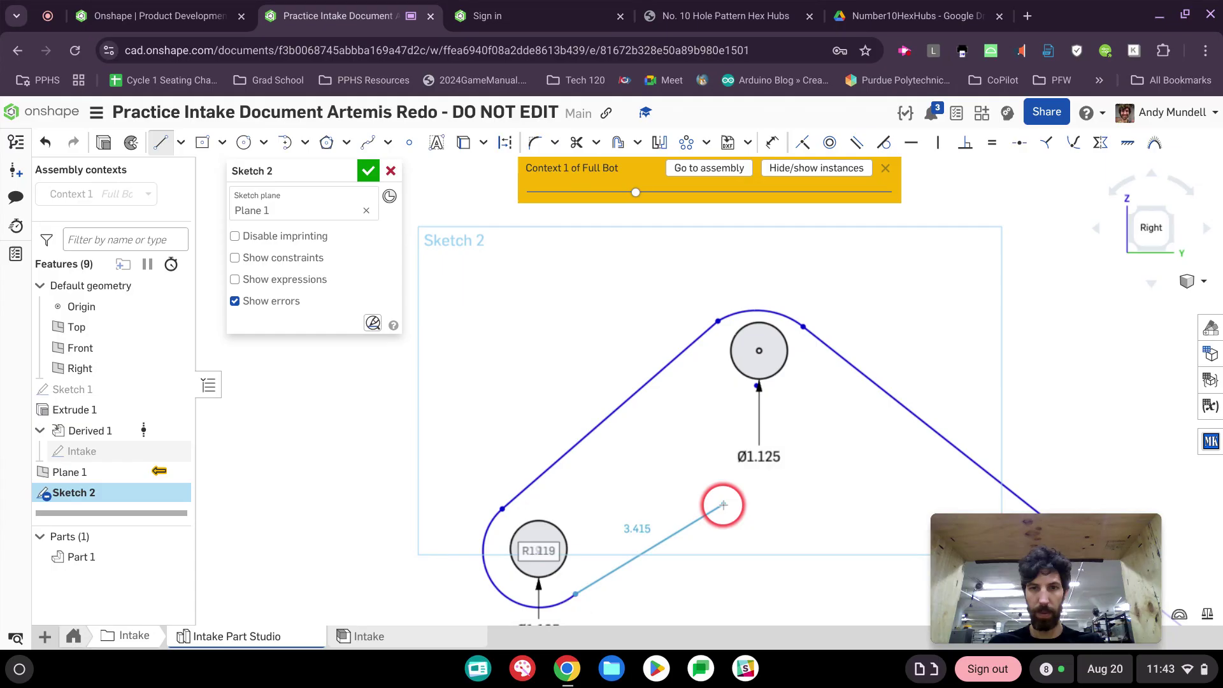
pyautogui.click(708, 462)
pyautogui.press('t')
pyautogui.click(709, 461)
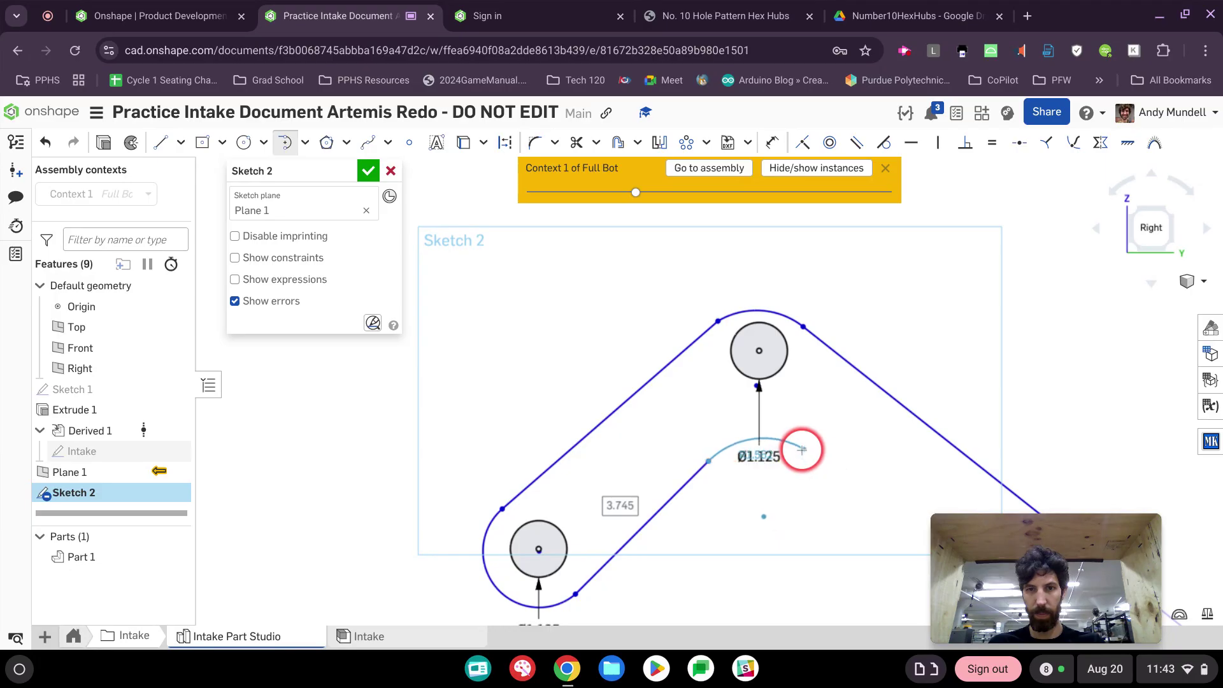
pyautogui.click(801, 450)
# - Draw the long inner edge line down to the six-hole pattern and close the outline with an arc of radius about 1.4 around it
pyautogui.press('l')
pyautogui.click(801, 450)
pyautogui.moveTo(828, 430); pyautogui.dragTo(427, 239, button='middle')
pyautogui.moveTo(689, 443); pyautogui.dragTo(446, 240, button='middle')
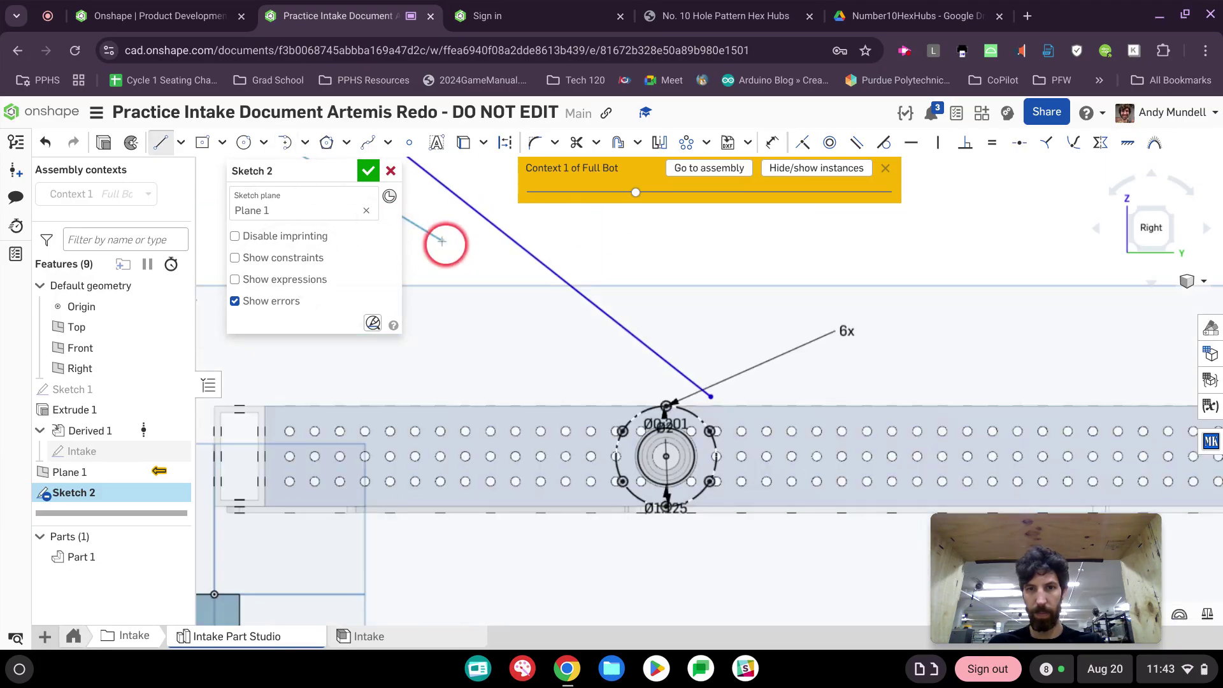
pyautogui.click(604, 489)
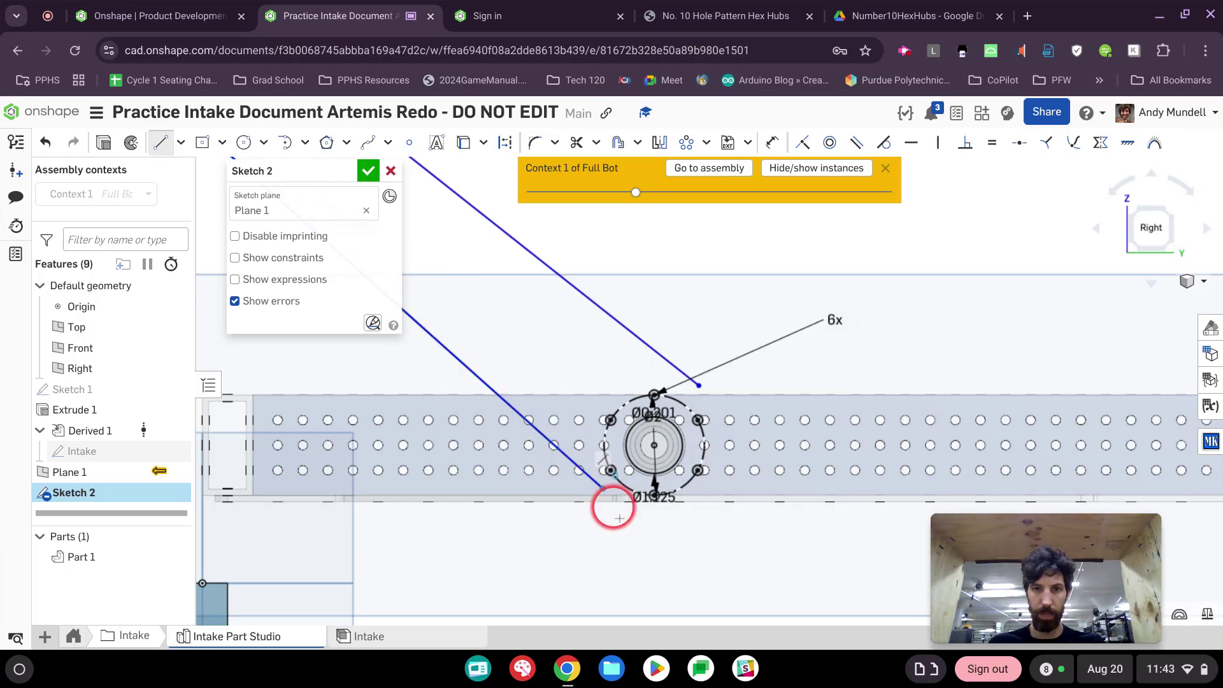
pyautogui.press('t')
pyautogui.click(604, 488)
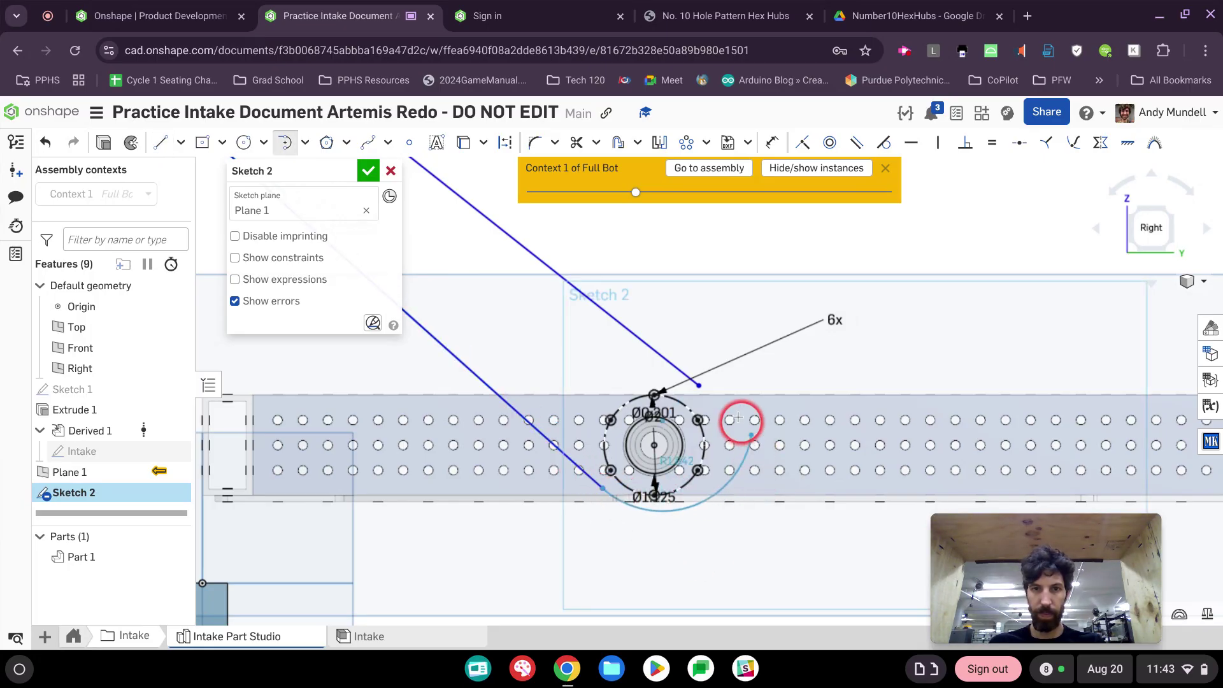
pyautogui.click(700, 386)
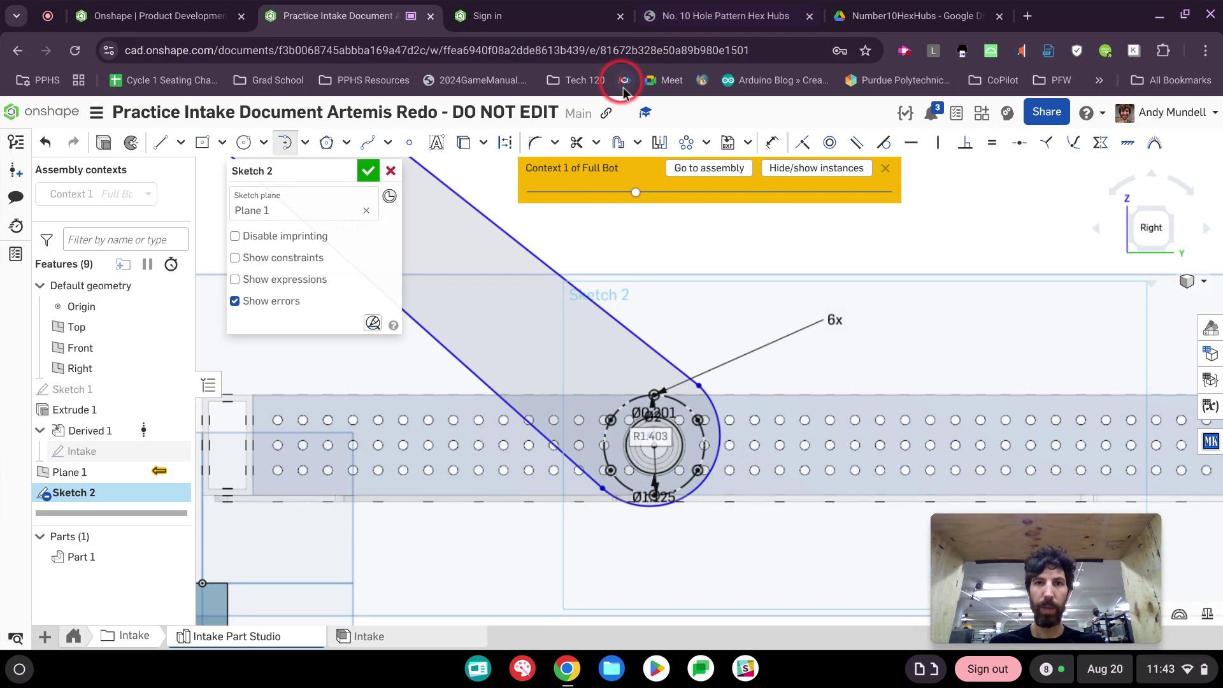
# - Make the center of the closing arc coincident with the center of the six-hole pattern
pyautogui.click(805, 143)
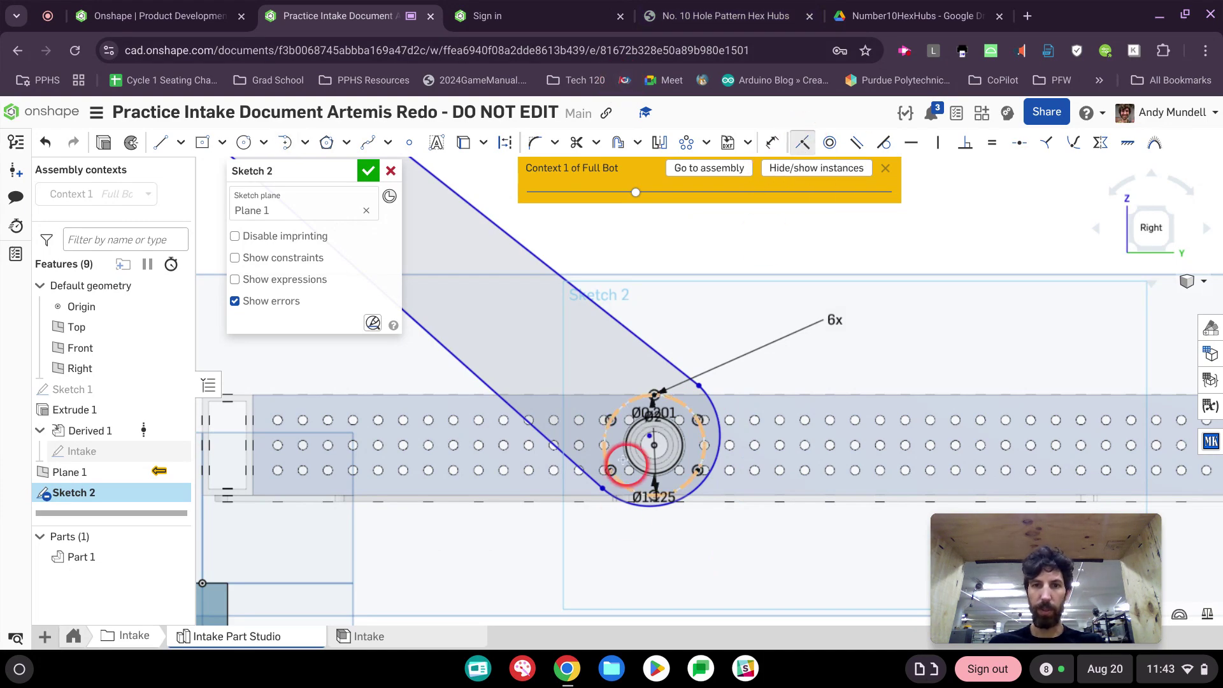
pyautogui.scroll(3, 637, 452)
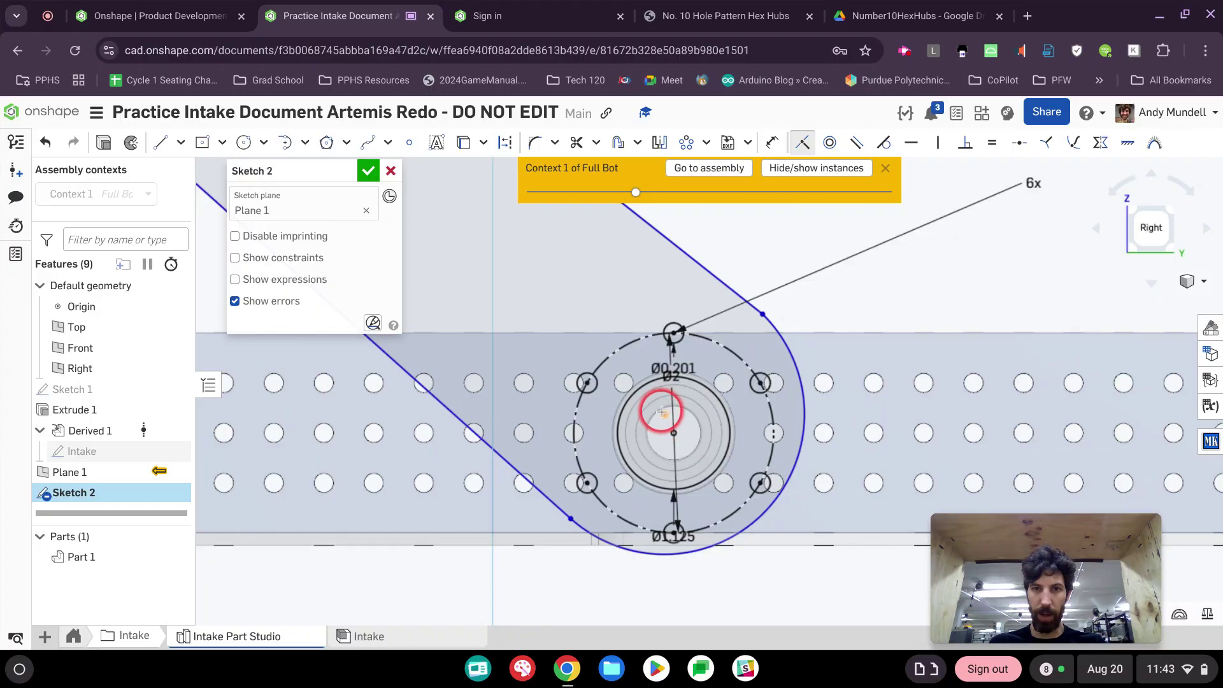
pyautogui.click(663, 414)
pyautogui.click(674, 436)
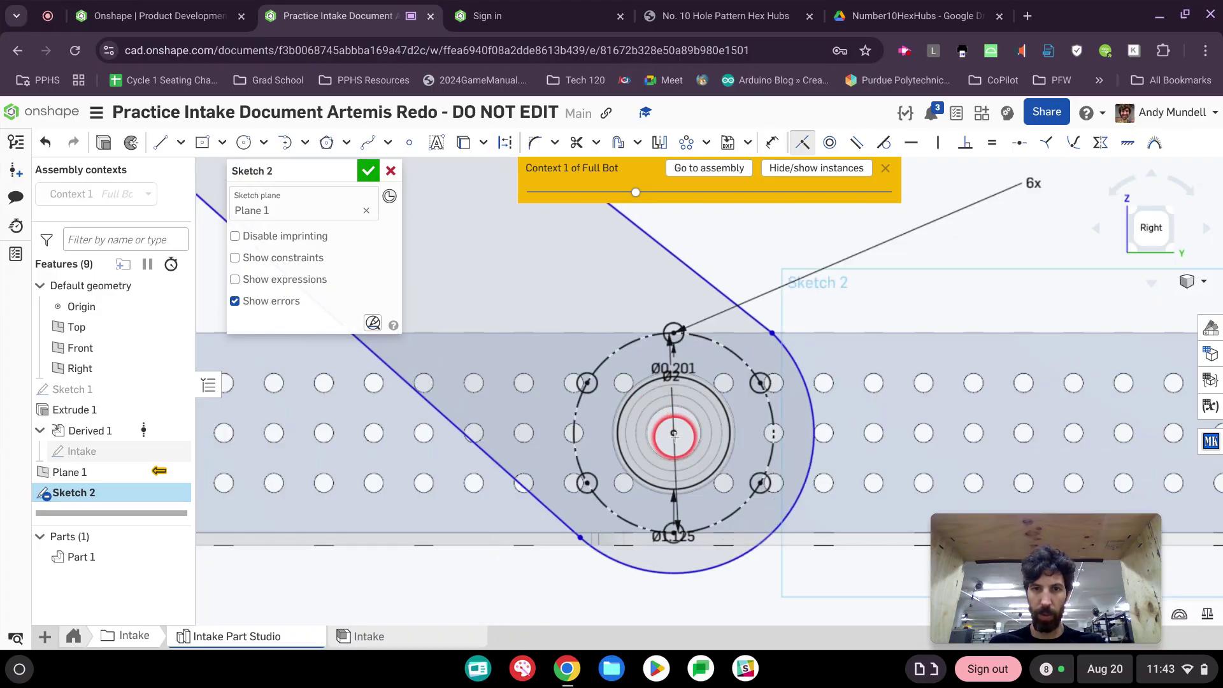
# - Make the center of the plate's top arc coincident with the center of the higher 1.125 circle
pyautogui.scroll(-4, 674, 437)
pyautogui.moveTo(562, 320); pyautogui.dragTo(1022, 547, button='middle')
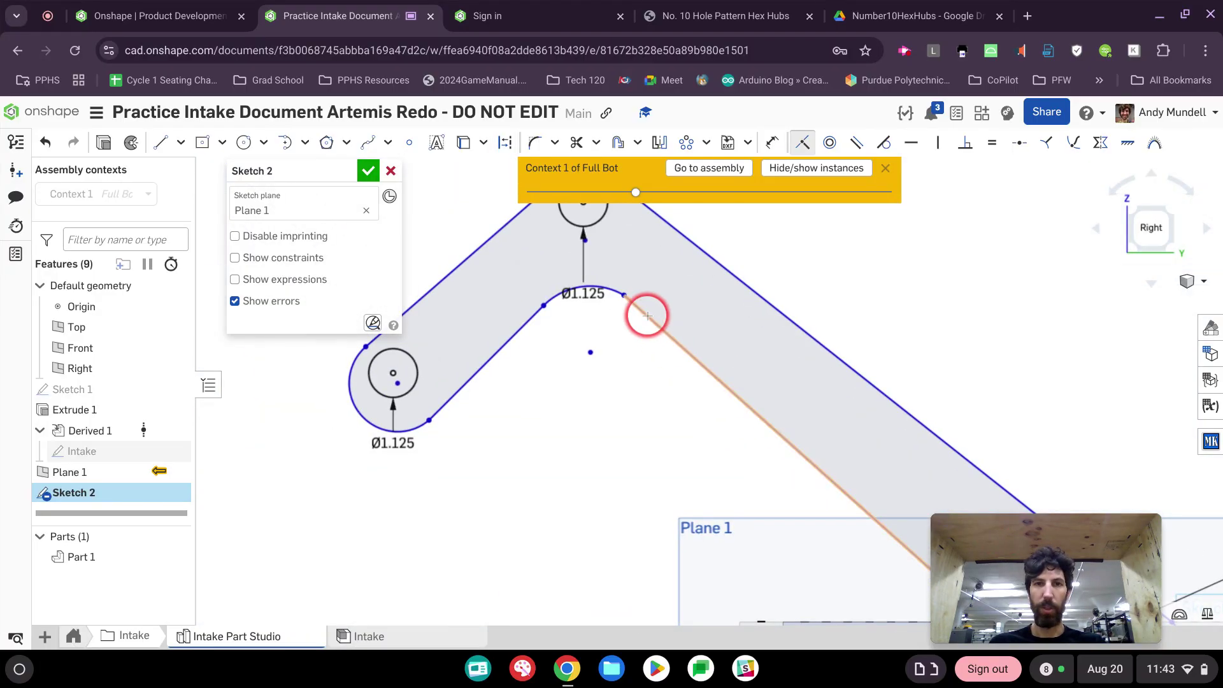
pyautogui.moveTo(633, 258); pyautogui.dragTo(705, 492, button='middle')
pyautogui.scroll(3, 656, 492)
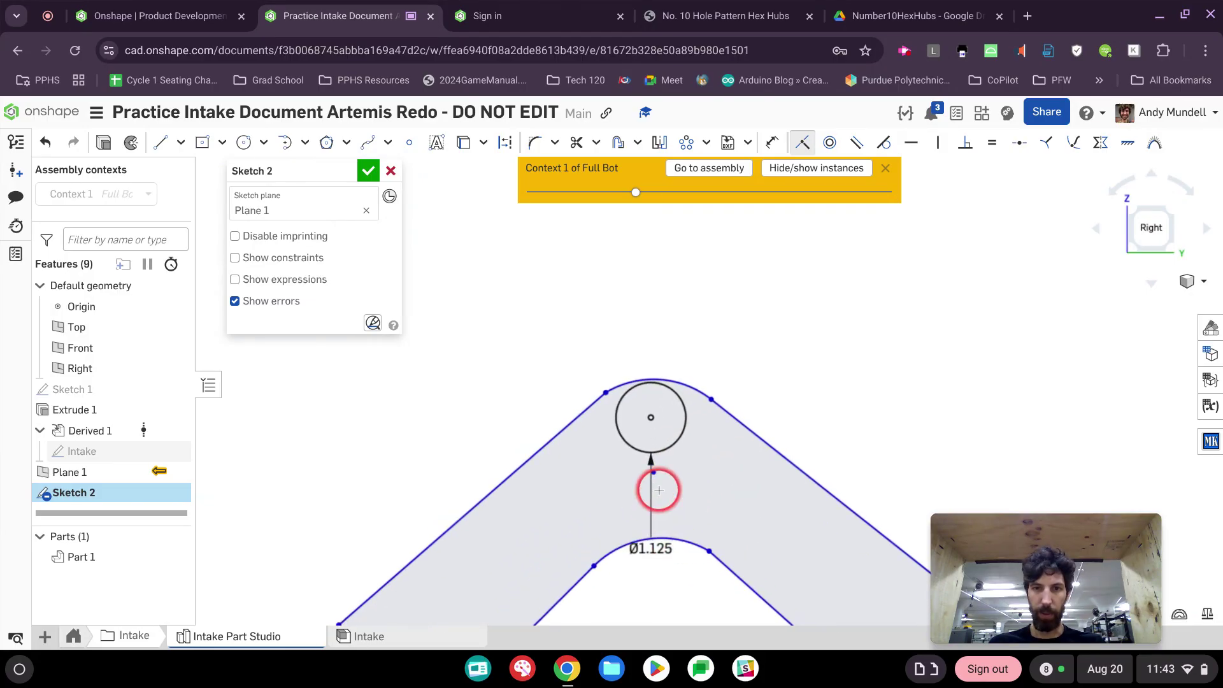
pyautogui.click(652, 468)
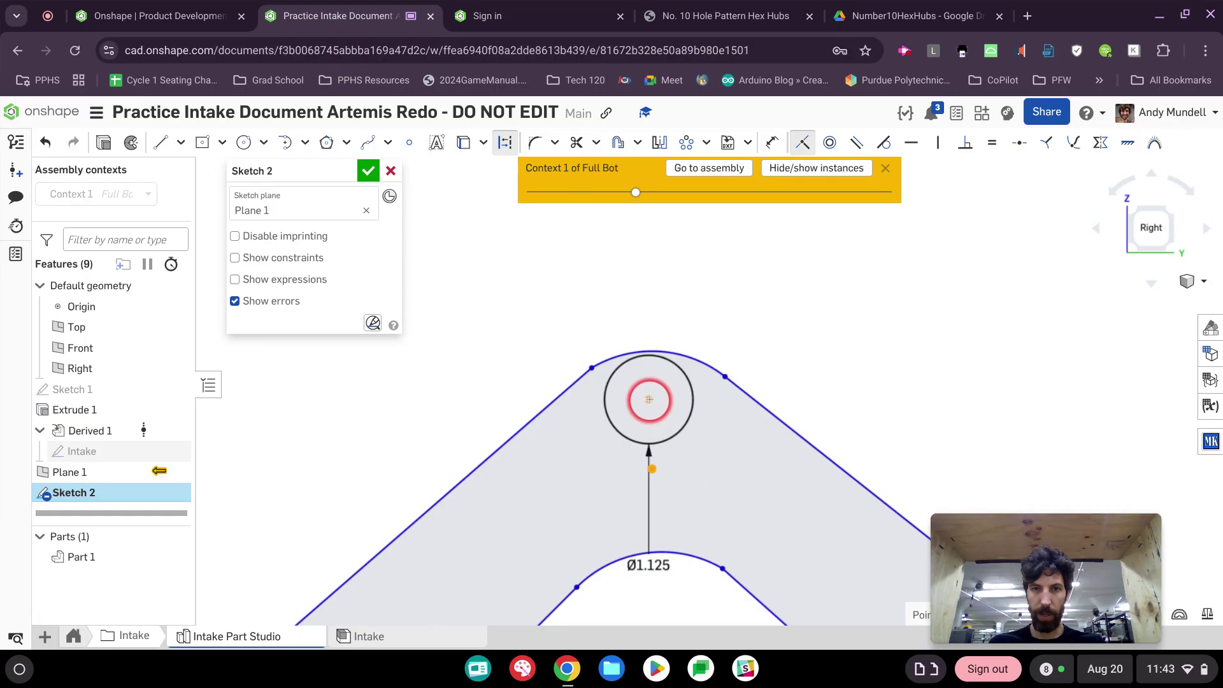
pyautogui.click(649, 400)
# - Make the center of the lower-left outline arc coincident with the center of its 1.125 circle
pyautogui.scroll(-1, 598, 474)
pyautogui.moveTo(424, 586)
pyautogui.mouseDown(button='middle')
pyautogui.moveTo(636, 419)
pyautogui.moveTo(736, 383)
pyautogui.mouseUp(button='middle')
pyautogui.click(649, 554)
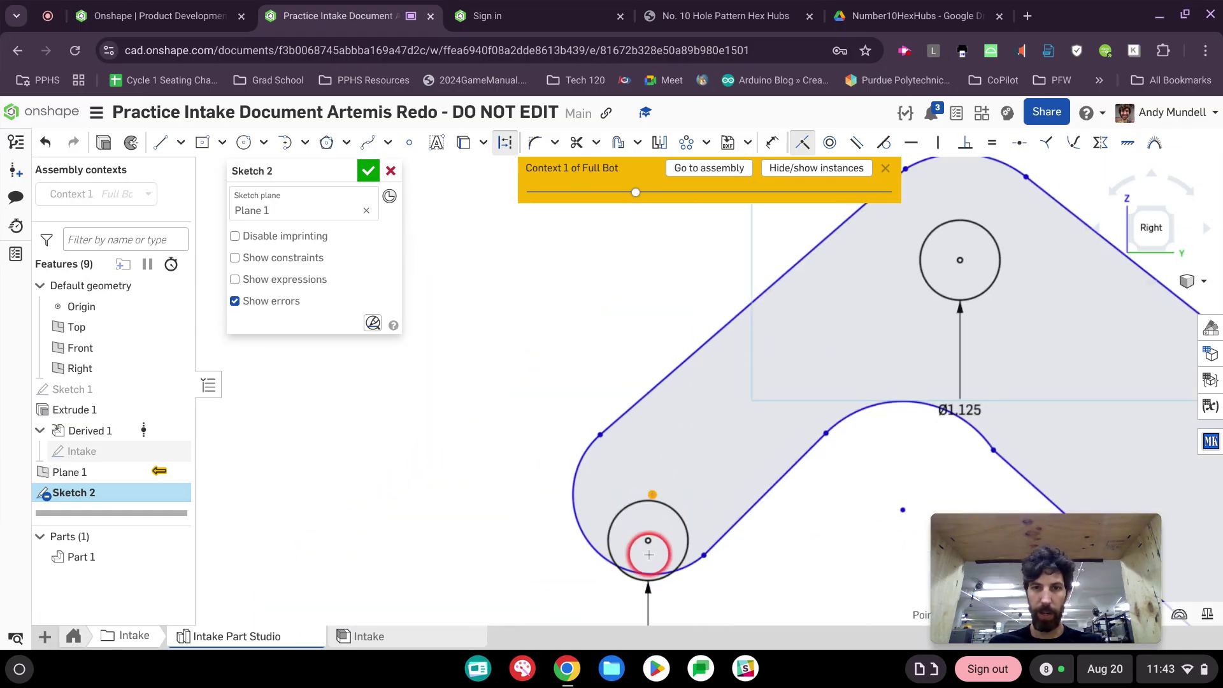
pyautogui.scroll(-1, 738, 456)
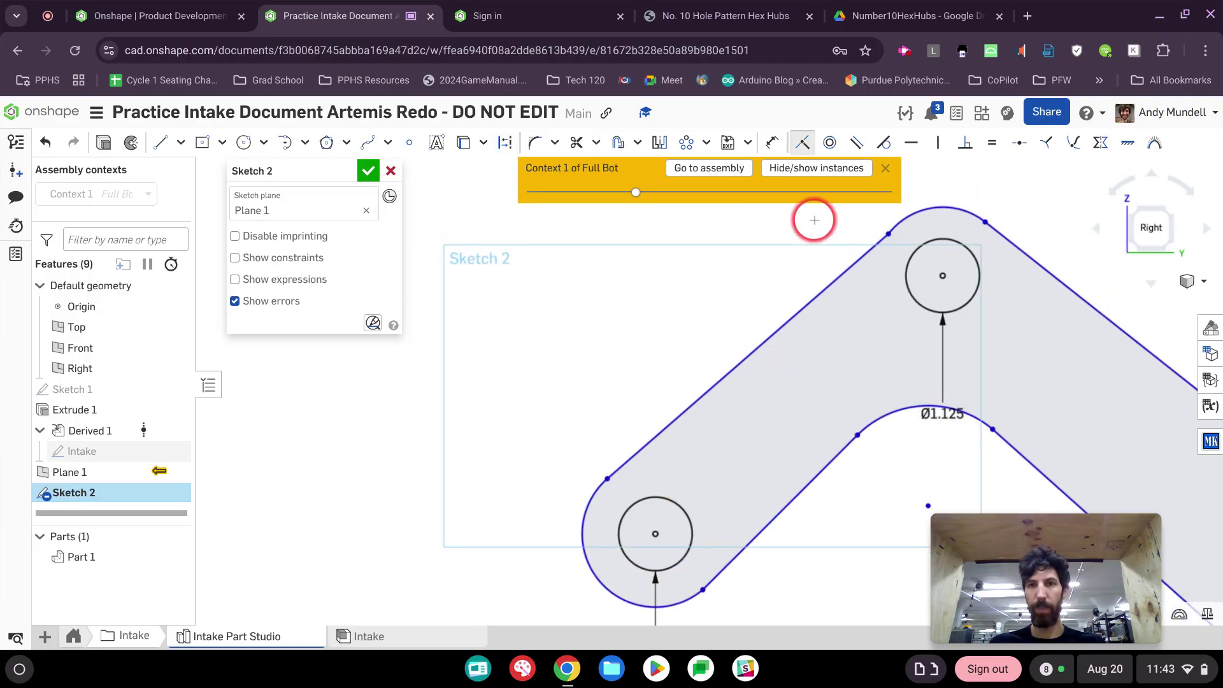
# - Dimension the outline arcs around the higher and lower-left 1.125 circles to radius 1 each
pyautogui.click(857, 146)
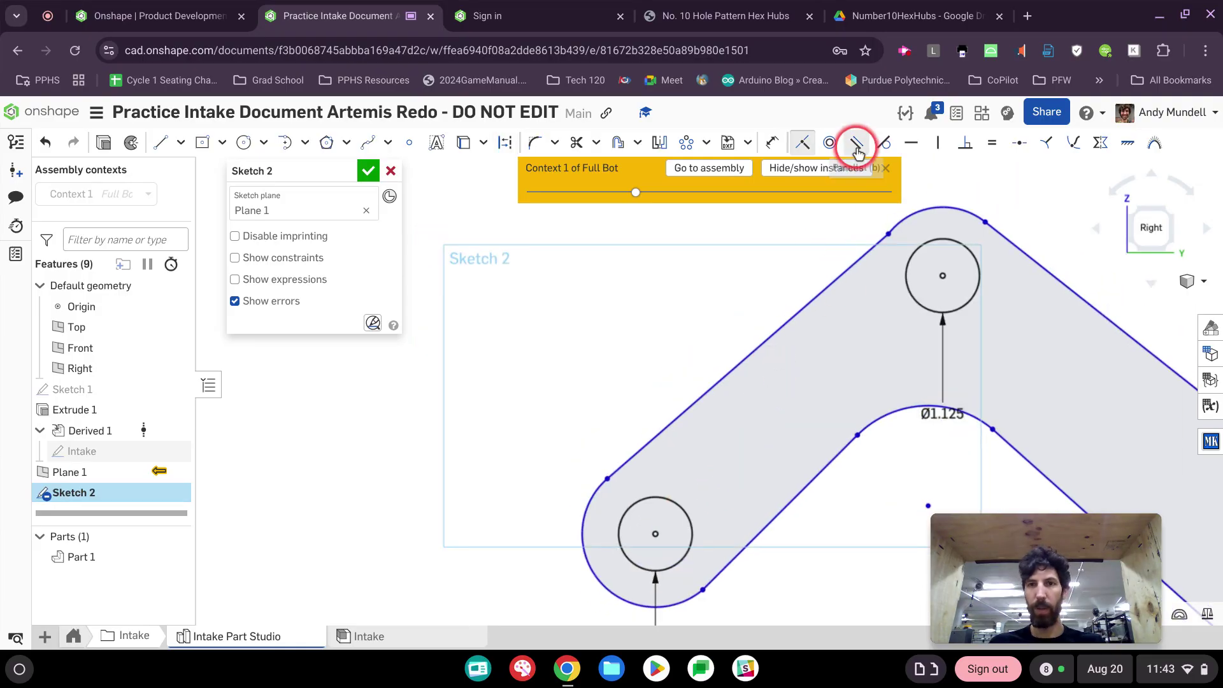
pyautogui.click(772, 142)
pyautogui.click(968, 206)
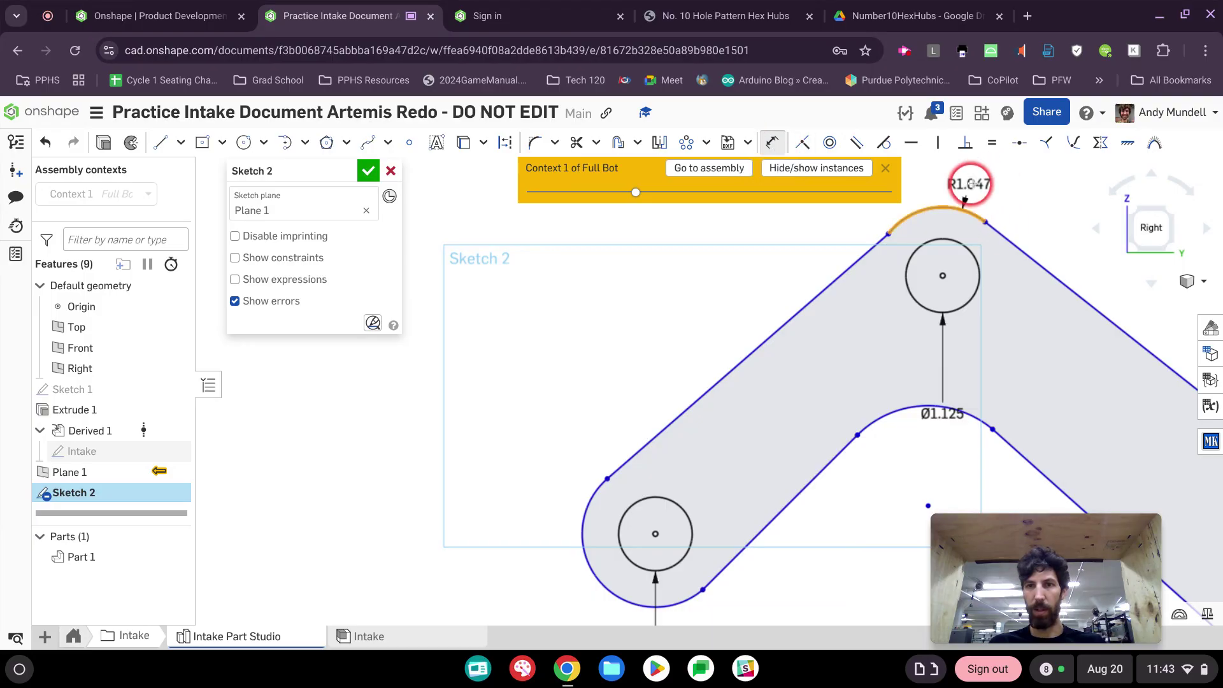
pyautogui.click(977, 181)
pyautogui.press('Return')
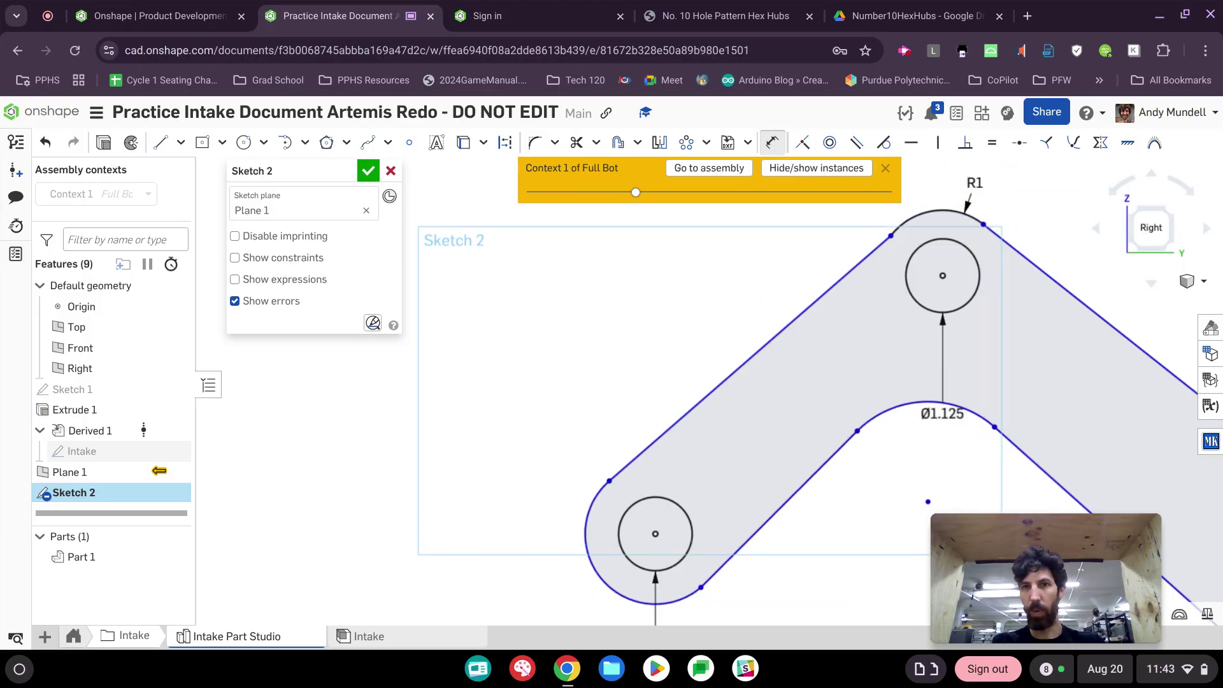
pyautogui.click(592, 561)
pyautogui.click(514, 527)
pyautogui.press('Return')
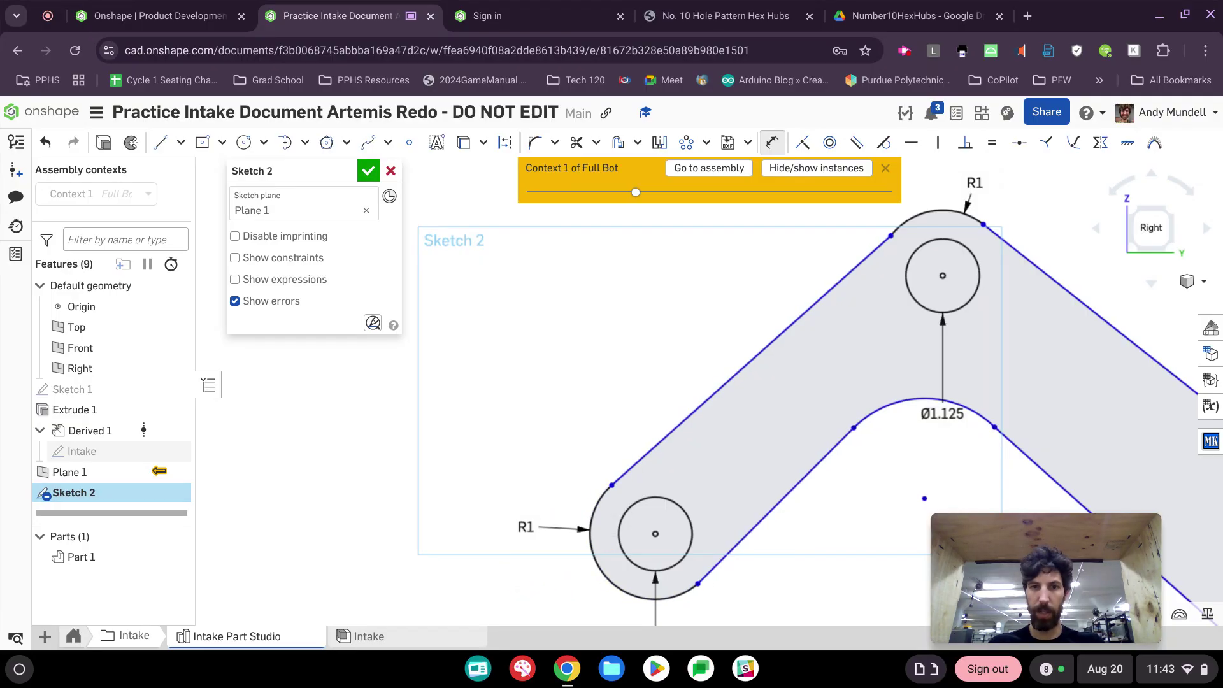
# - Dimension the inner arc beneath the higher circle to radius 2
pyautogui.moveTo(851, 507); pyautogui.dragTo(498, 474, button='middle')
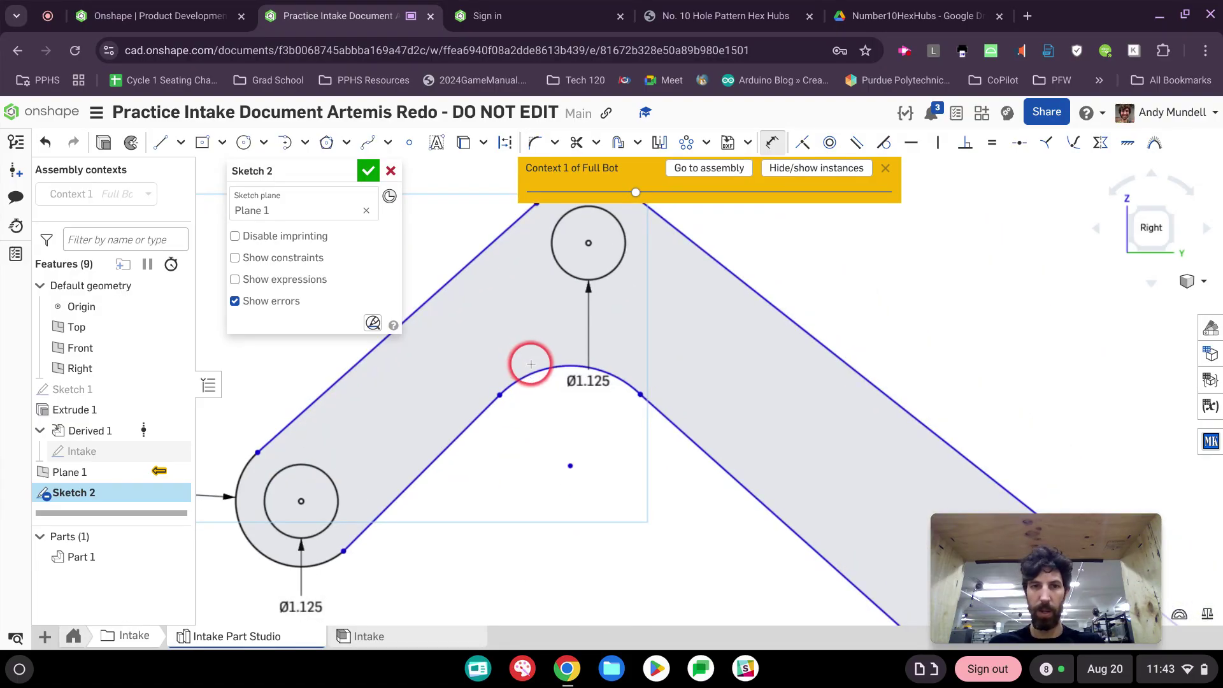
pyautogui.click(531, 364)
pyautogui.click(539, 323)
pyautogui.press('Return')
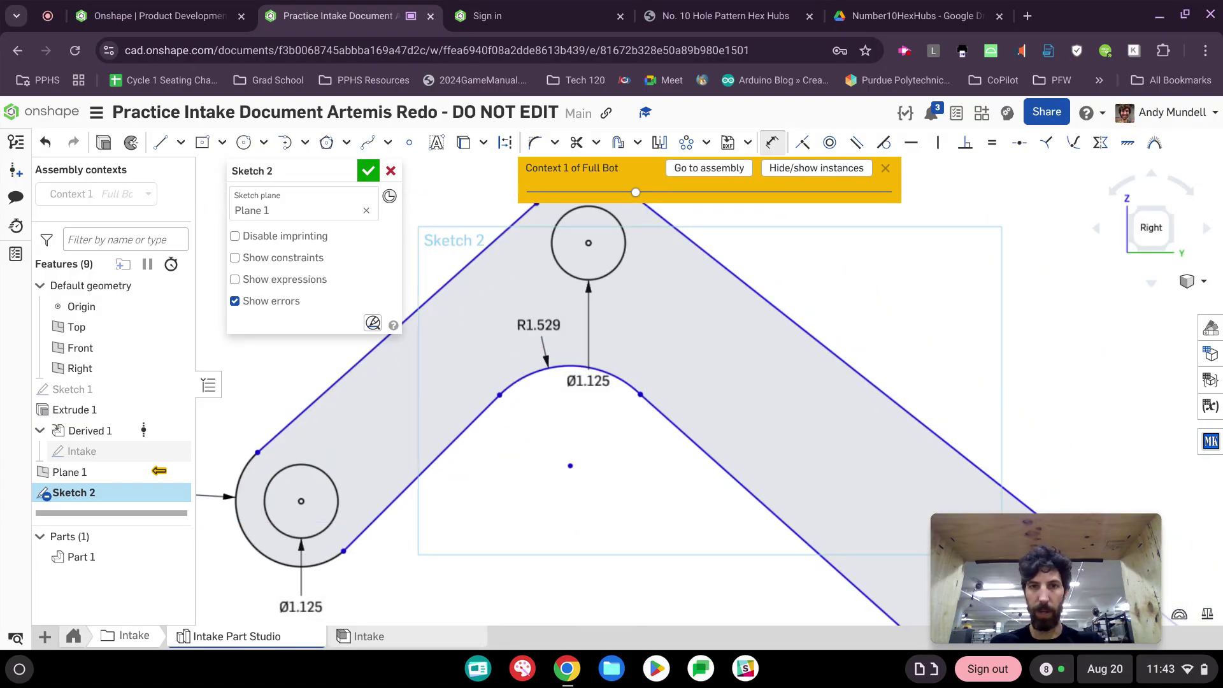
# - Dimension the outline arc around the six-hole pattern to radius 2
pyautogui.scroll(-1, 605, 395)
pyautogui.moveTo(712, 467); pyautogui.dragTo(372, 204, button='middle')
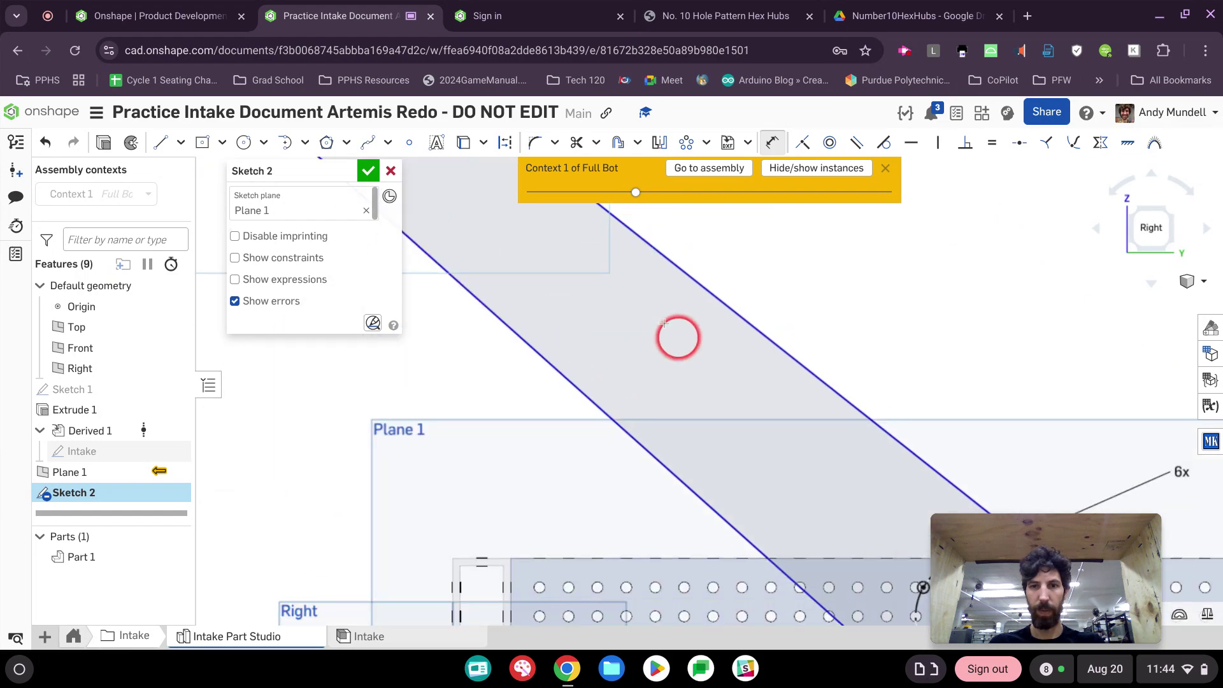
pyautogui.moveTo(704, 355); pyautogui.dragTo(351, 27, button='middle')
pyautogui.click(678, 358)
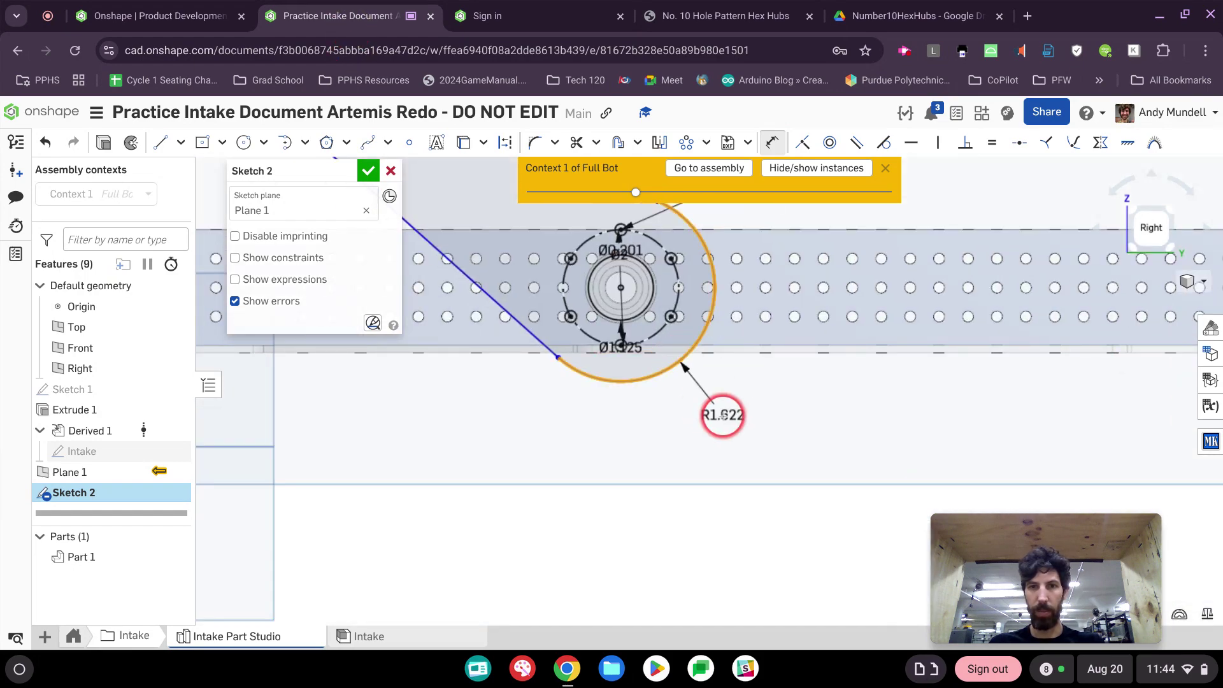
pyautogui.click(722, 418)
pyautogui.write('2')
pyautogui.press('Return')
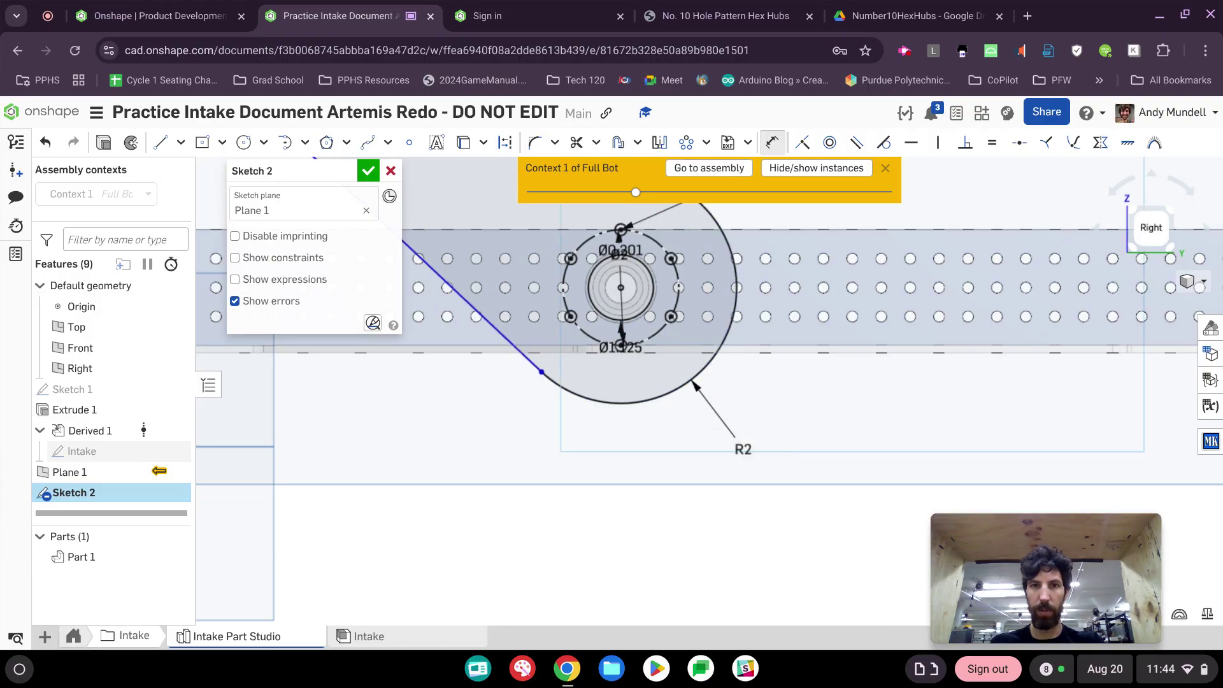
# - Change the radius of the arc around the six-hole pattern to 1.5
pyautogui.doubleClick(736, 446)
pyautogui.write('1.5')
pyautogui.press('Return')
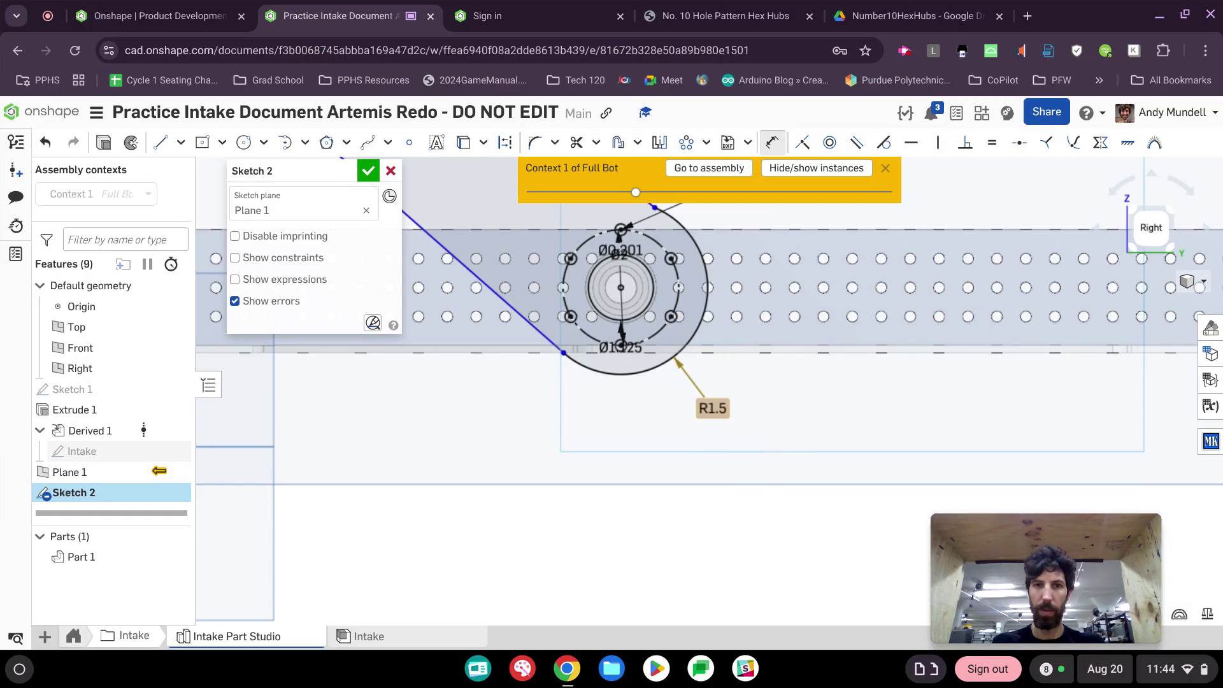
# - Set the radius of the arc around the six-hole pattern to 1.25
pyautogui.scroll(-1, 724, 427)
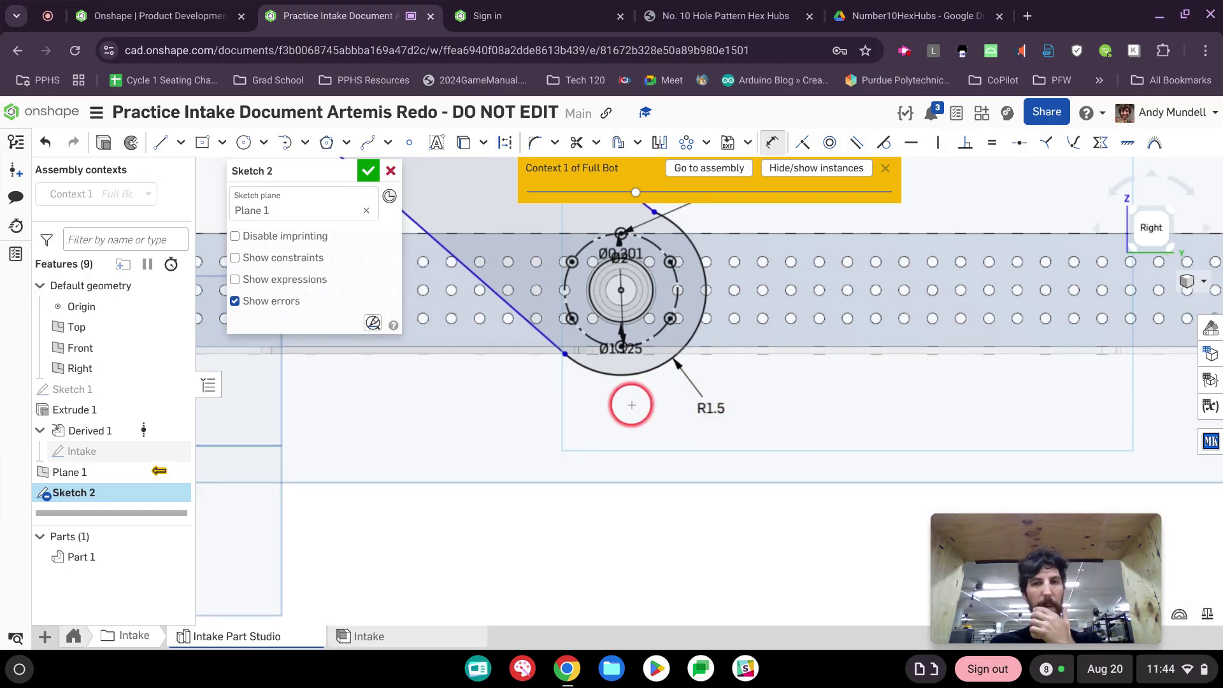
pyautogui.doubleClick(711, 406)
pyautogui.write('1.2')
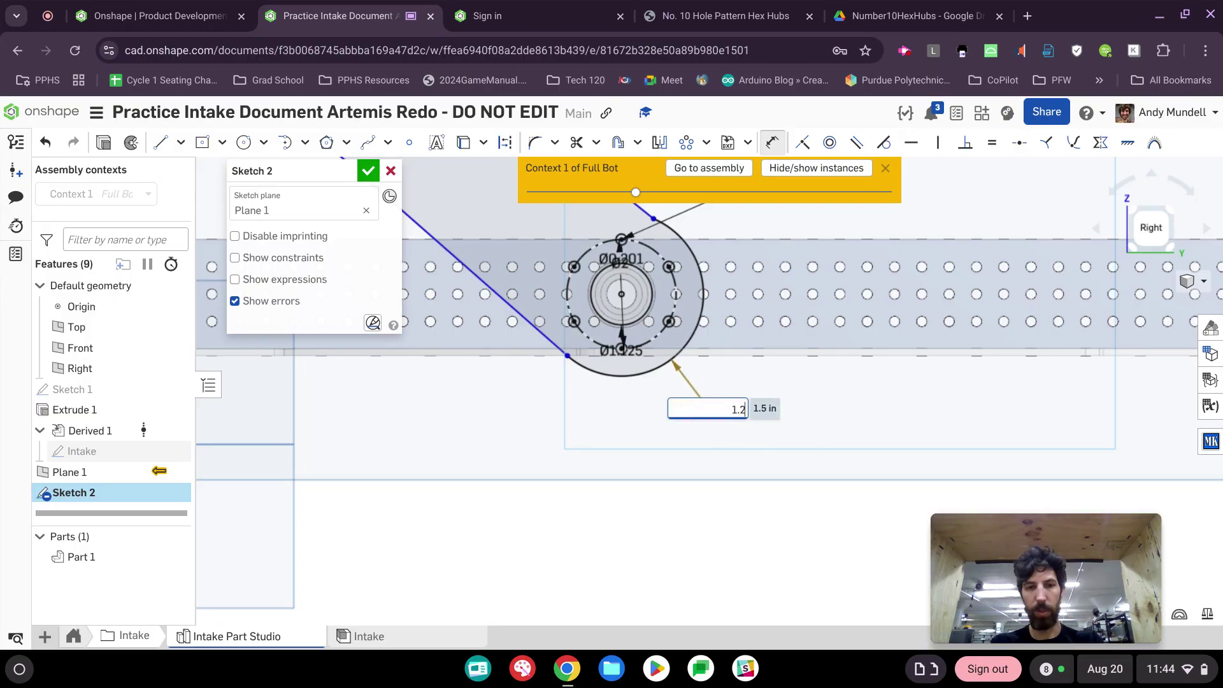
pyautogui.write('5')
pyautogui.press('Return')
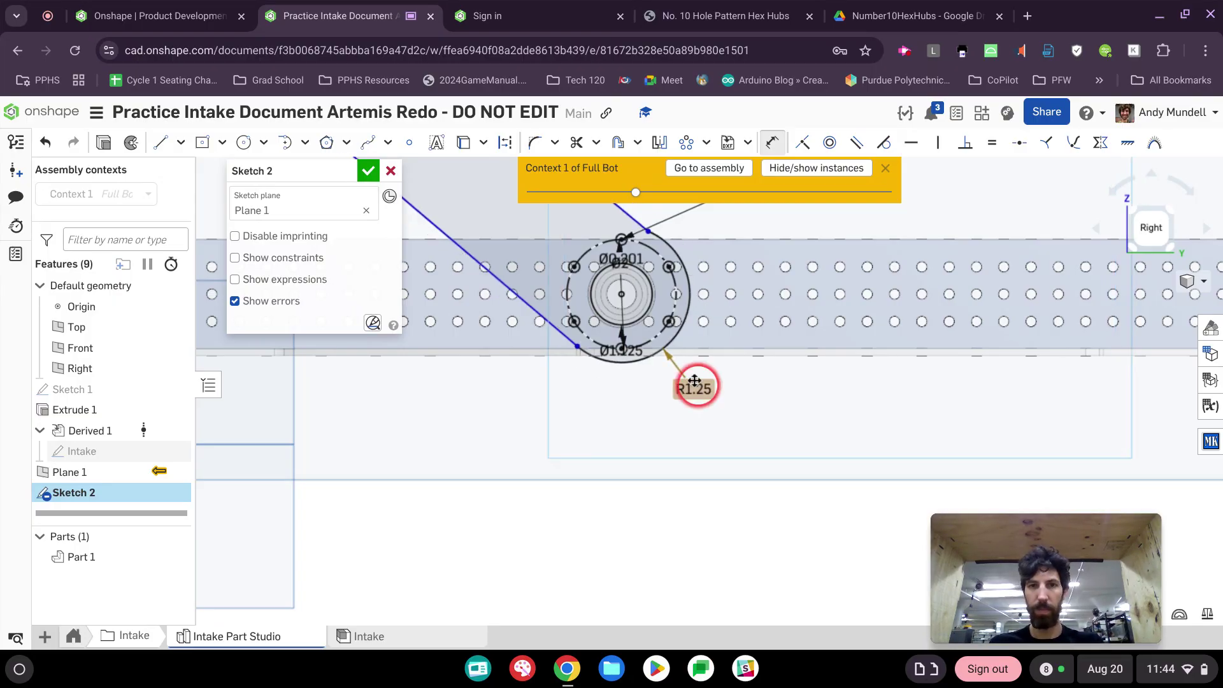
# - Make the long outer edge line tangent to the radius 1.25 arc around the six-hole pattern
pyautogui.scroll(1, 635, 295)
pyautogui.scroll(-2, 635, 295)
pyautogui.moveTo(593, 252)
pyautogui.mouseDown(button='middle')
pyautogui.moveTo(814, 491)
pyautogui.moveTo(827, 444)
pyautogui.mouseUp(button='middle')
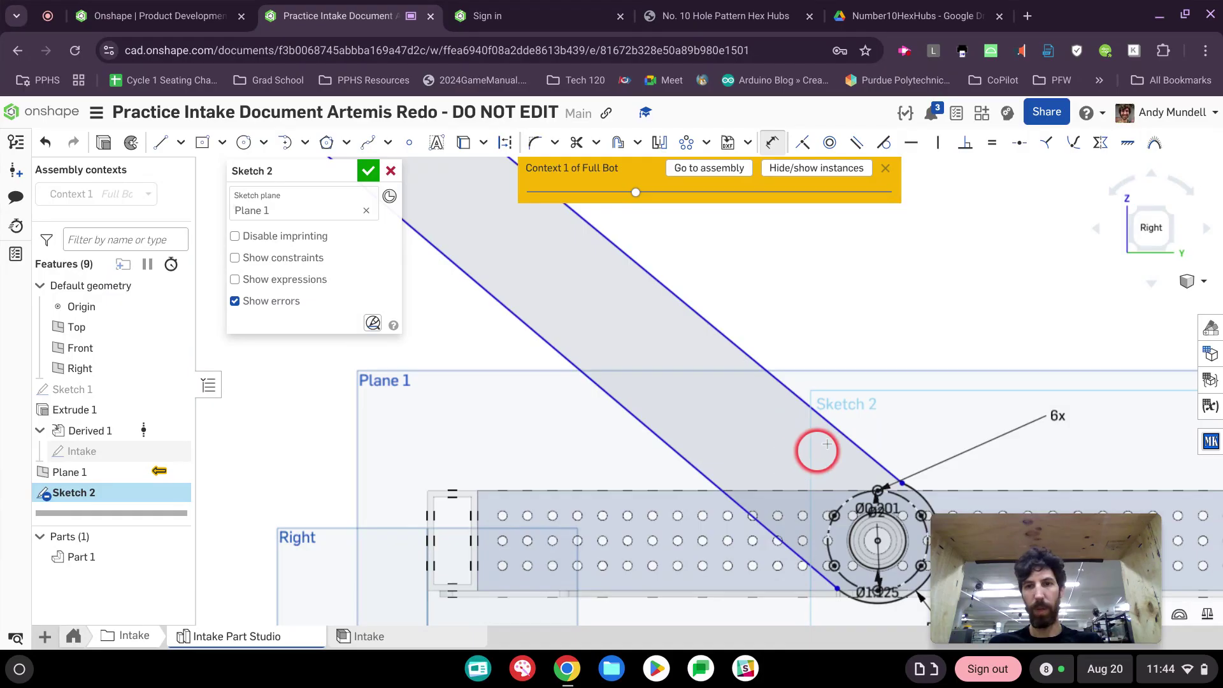
pyautogui.scroll(-1, 640, 283)
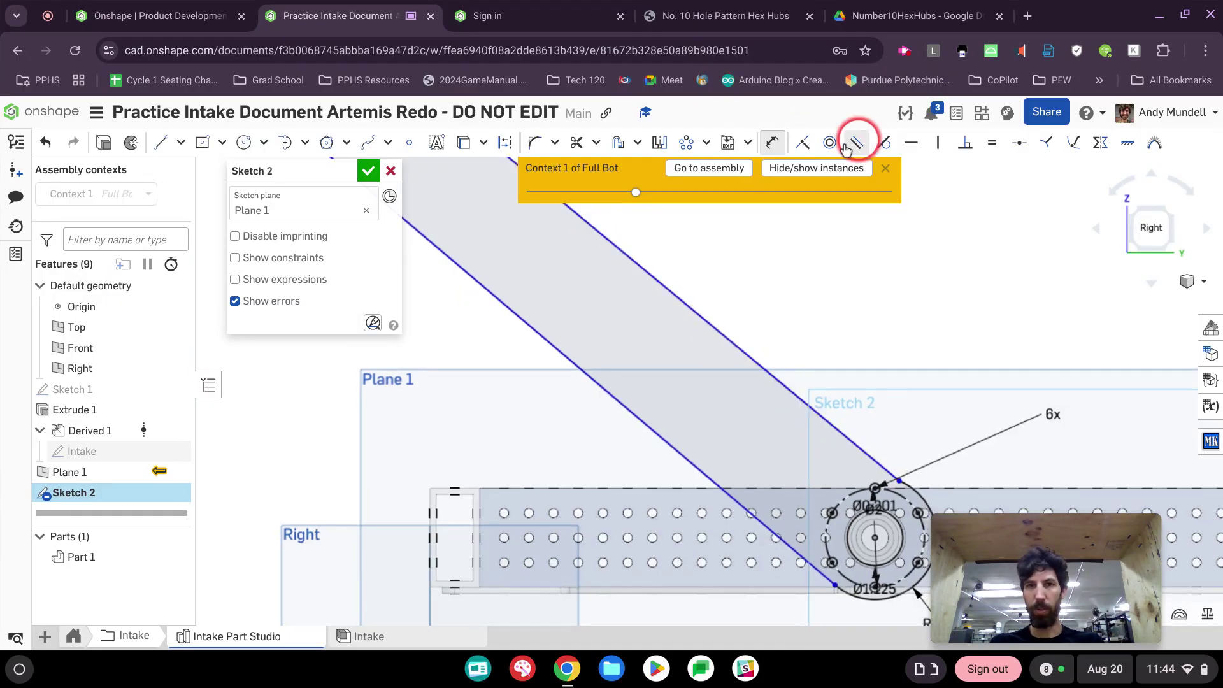
pyautogui.click(883, 147)
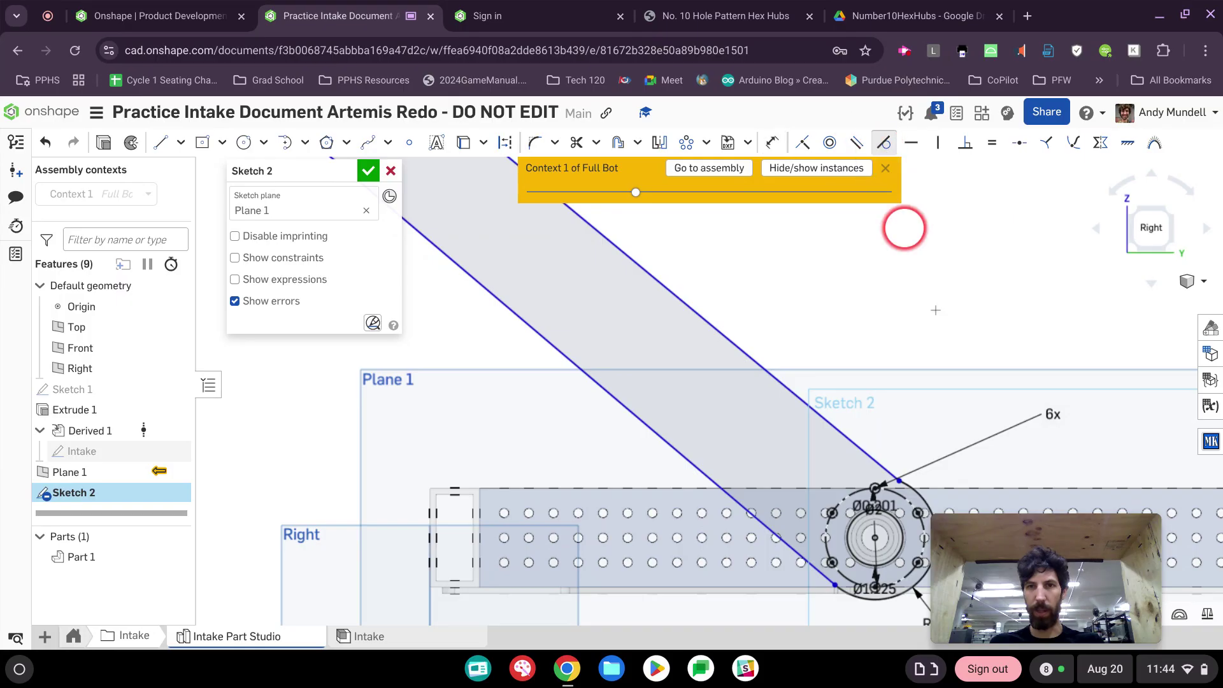
pyautogui.scroll(3, 800, 338)
pyautogui.click(737, 444)
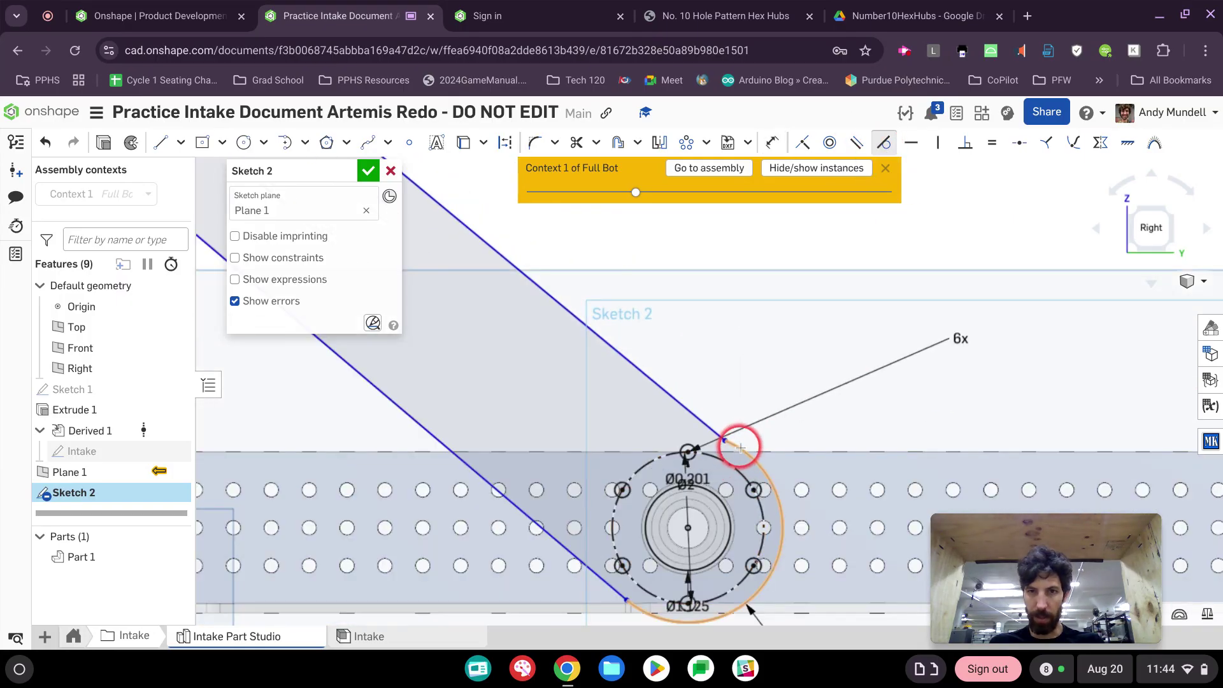
pyautogui.click(677, 404)
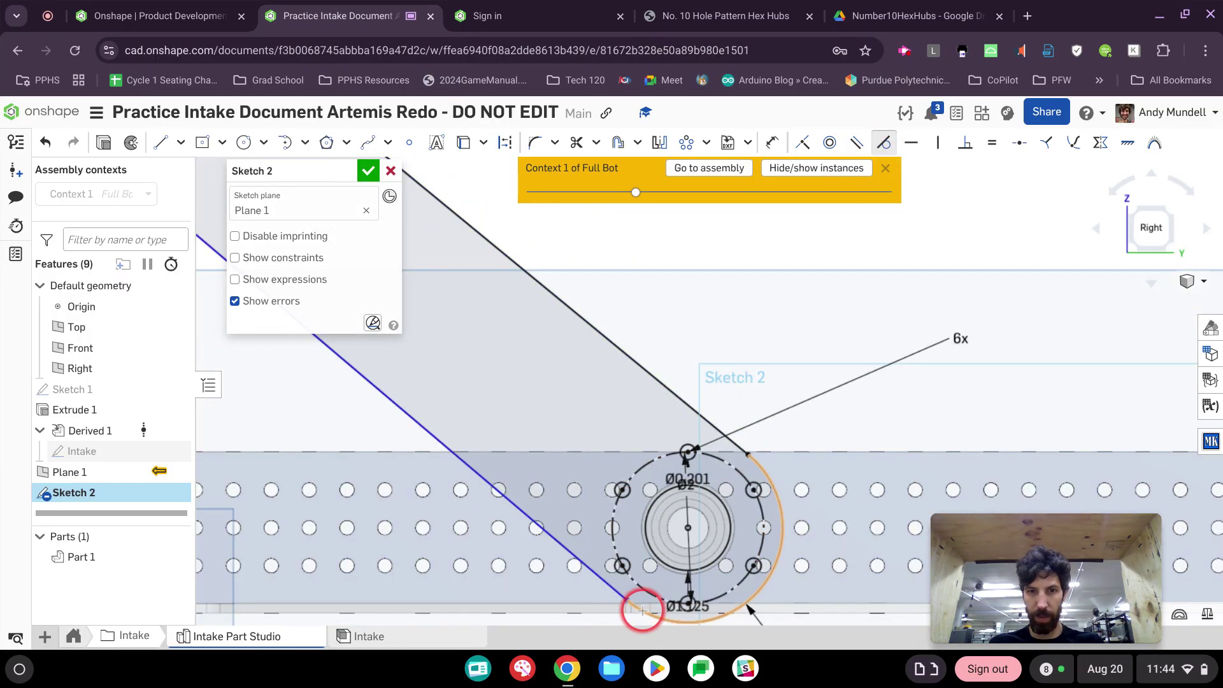
# - Make the upper-left edge line tangent to the radius 1 arc over the higher circle
pyautogui.scroll(-8, 574, 453)
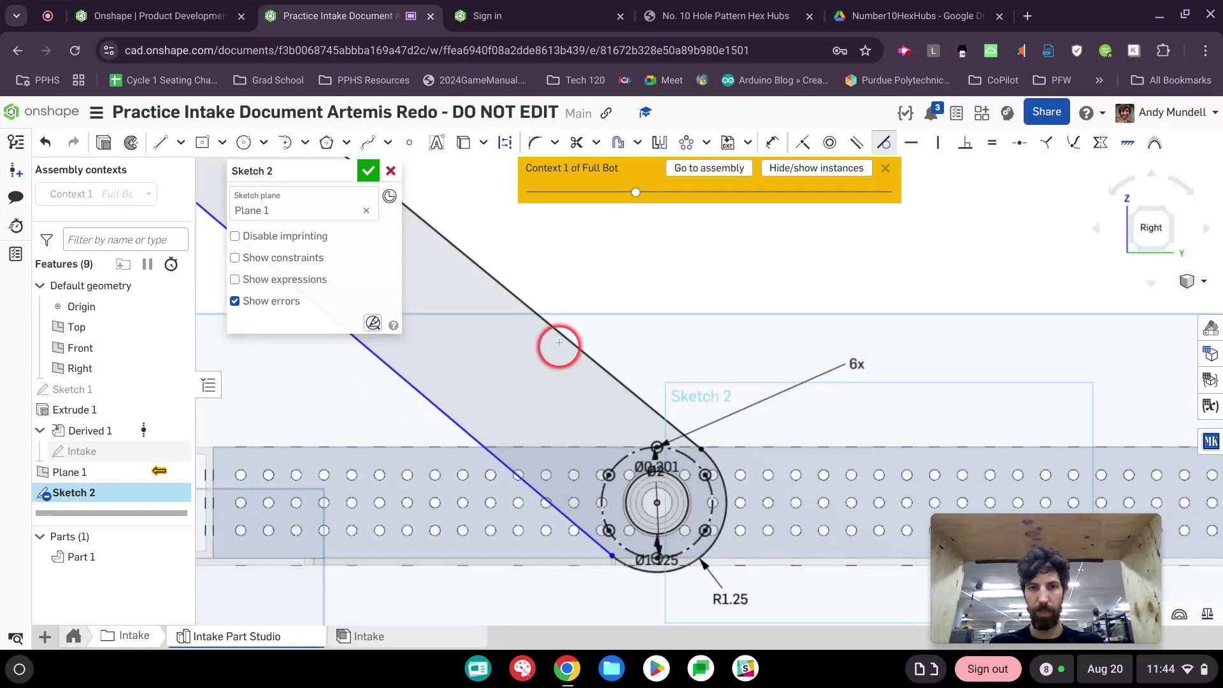
pyautogui.scroll(3, 691, 449)
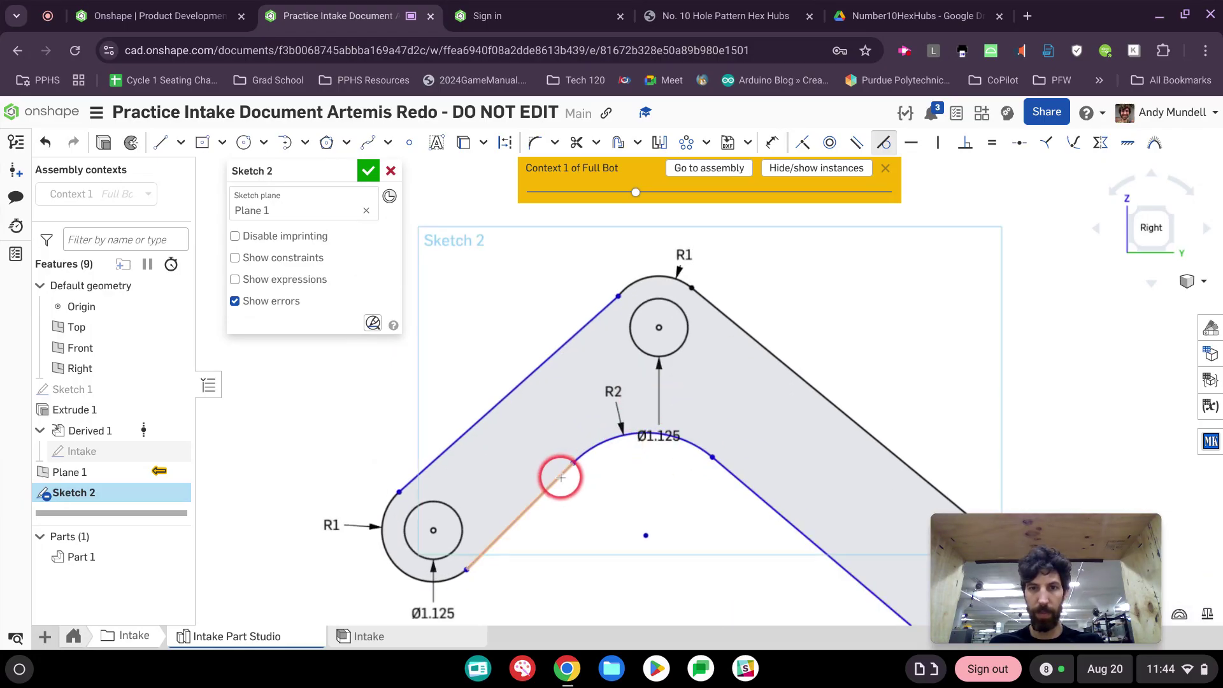
pyautogui.click(589, 318)
pyautogui.click(634, 282)
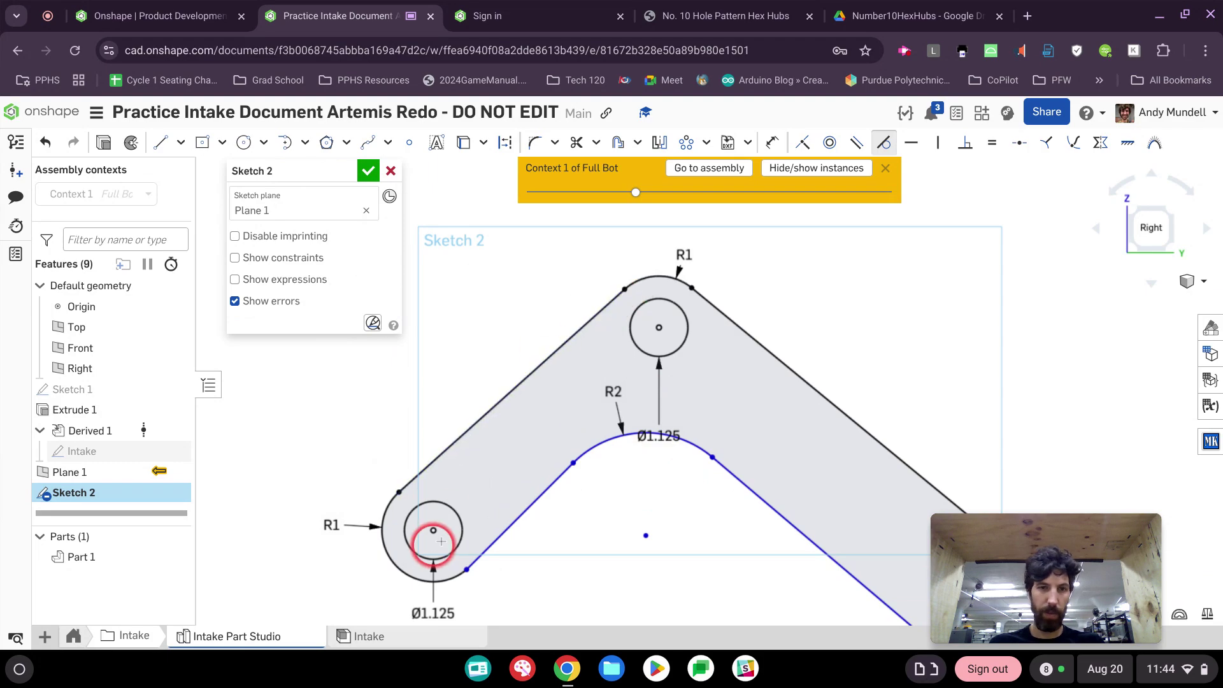
# - Make the short and long inner edge lines parallel to the plate's outer edge lines opposite them
pyautogui.scroll(-1, 650, 533)
pyautogui.moveTo(650, 533); pyautogui.dragTo(602, 364, button='middle')
pyautogui.scroll(-1, 617, 342)
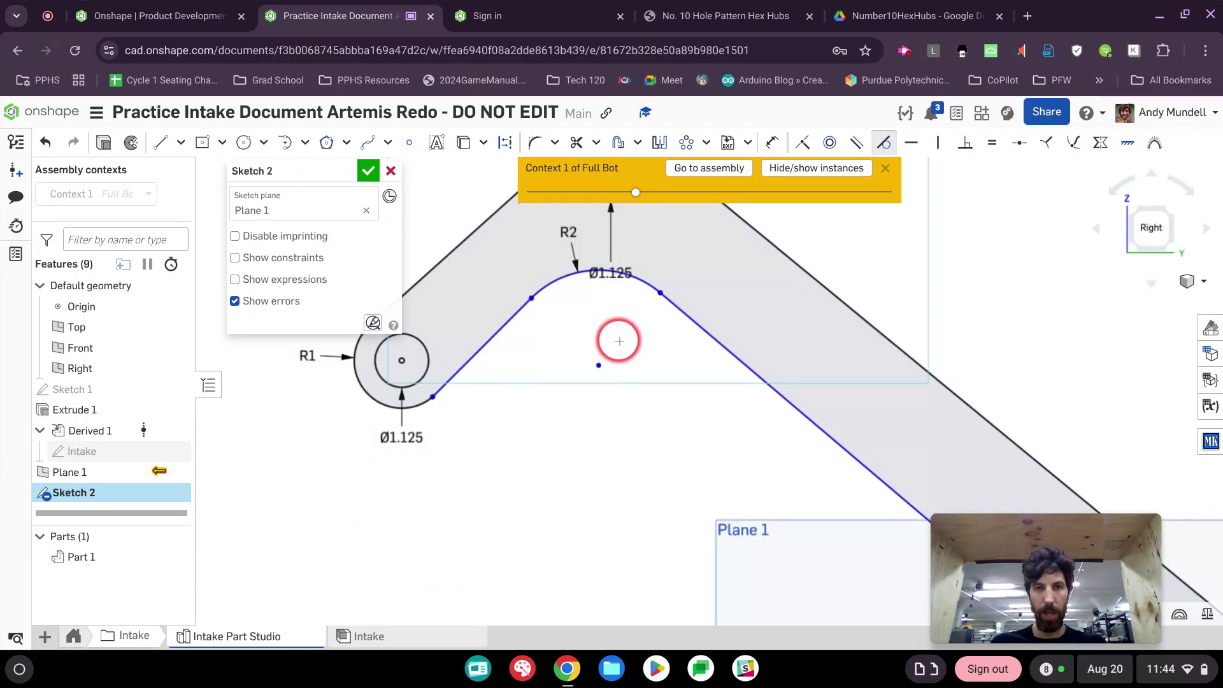
pyautogui.moveTo(600, 370)
pyautogui.mouseDown()
pyautogui.moveTo(648, 333)
pyautogui.moveTo(612, 325)
pyautogui.moveTo(603, 371)
pyautogui.moveTo(599, 354)
pyautogui.moveTo(634, 369)
pyautogui.moveTo(607, 380)
pyautogui.mouseUp()
pyautogui.click(871, 151)
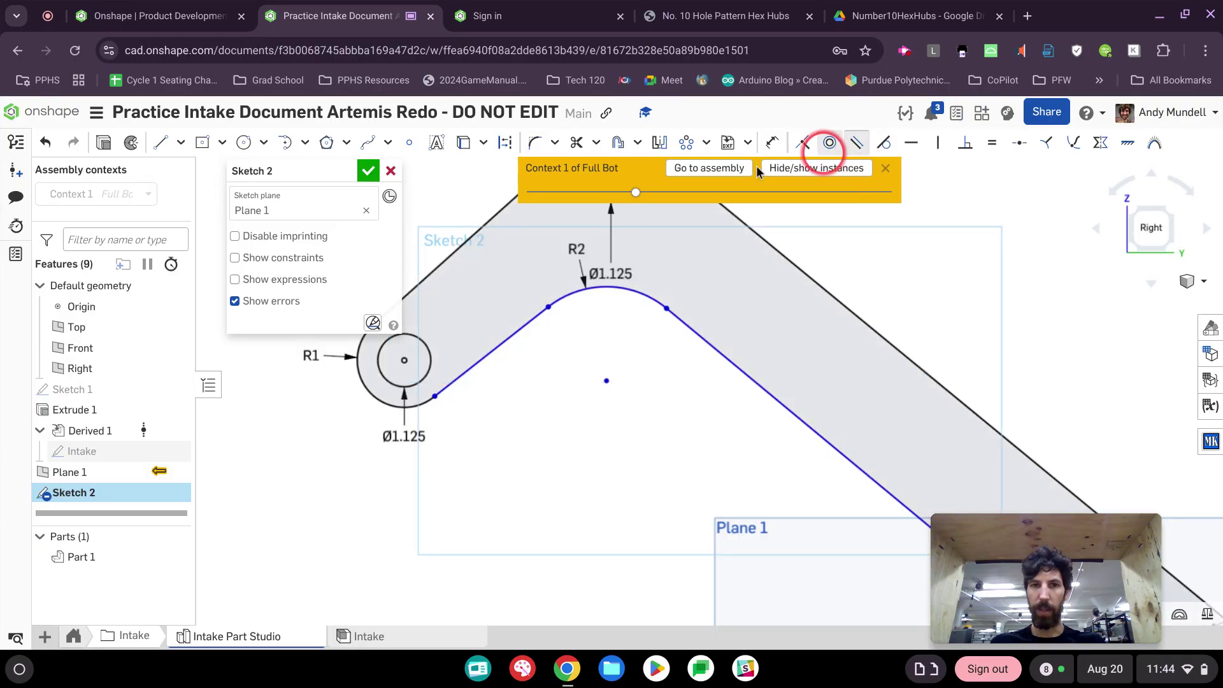
pyautogui.click(442, 263)
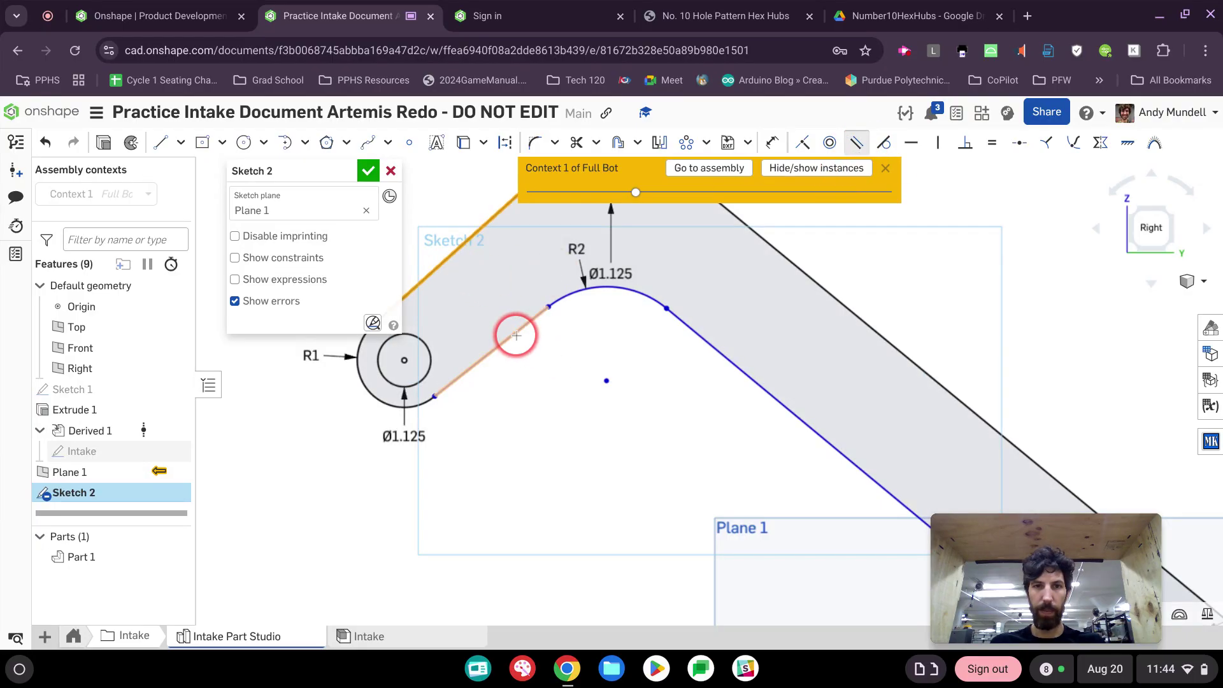
pyautogui.click(513, 334)
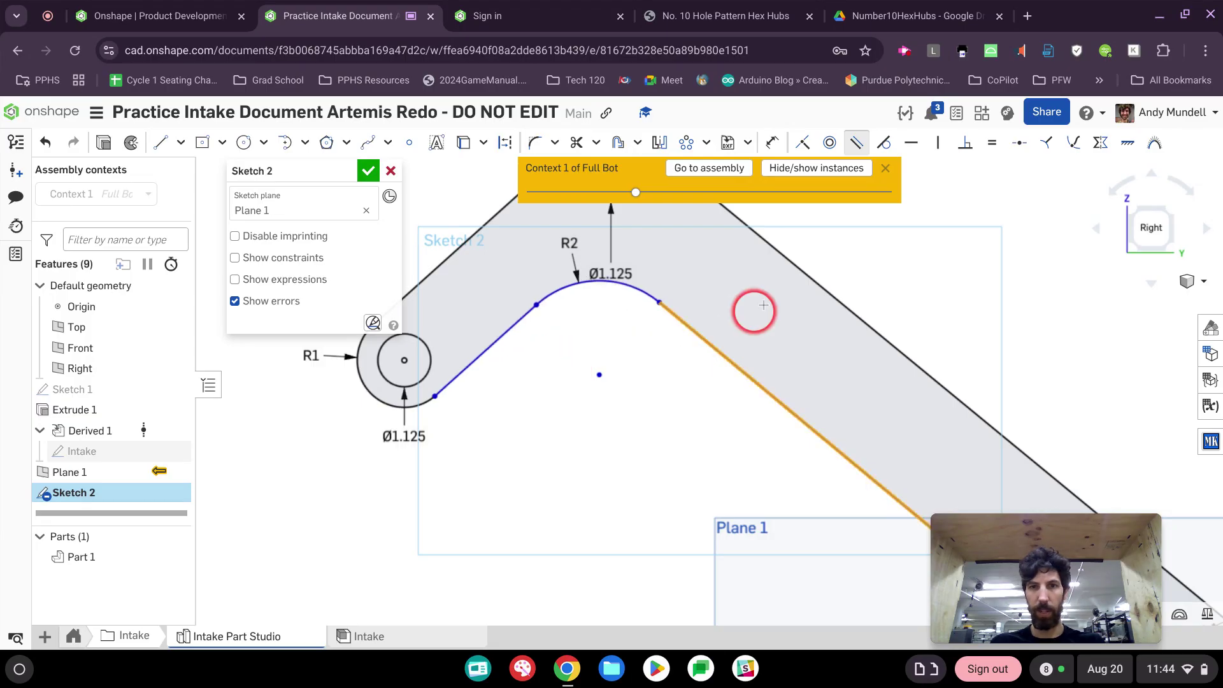
pyautogui.scroll(-1, 718, 441)
pyautogui.scroll(-1, 718, 442)
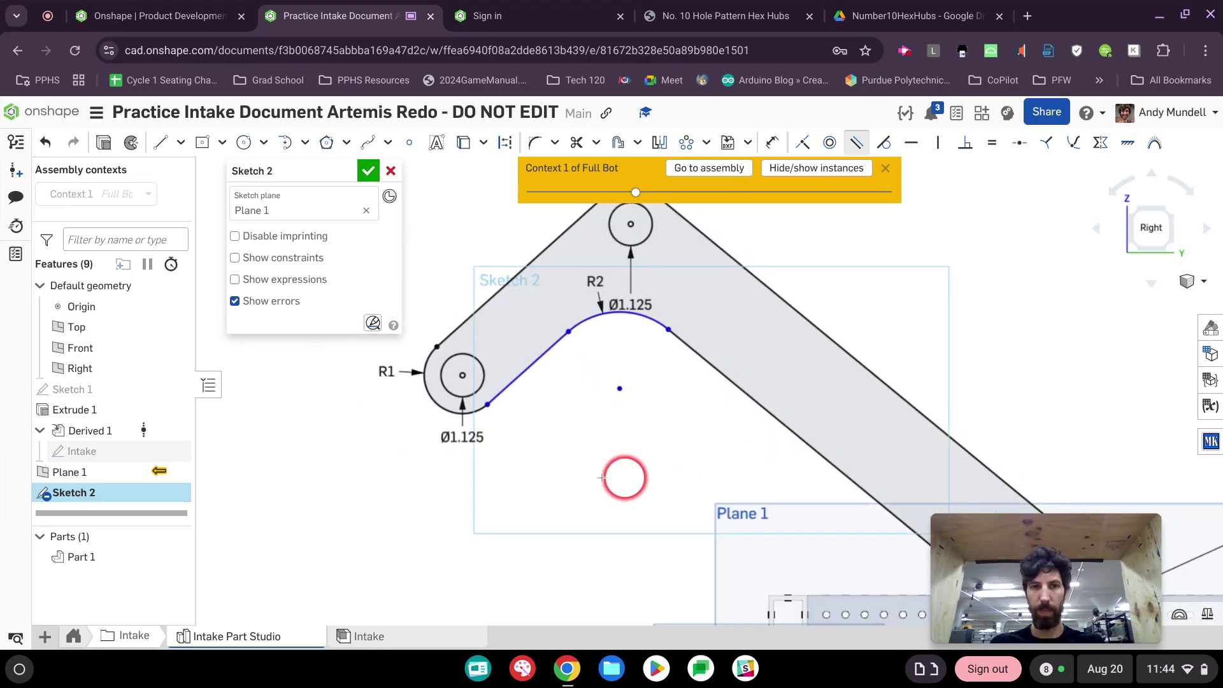
# - Try a tangent constraint between the short inner edge line and the radius 1 arc around the lower bearing circle, and undo it
pyautogui.scroll(3, 538, 442)
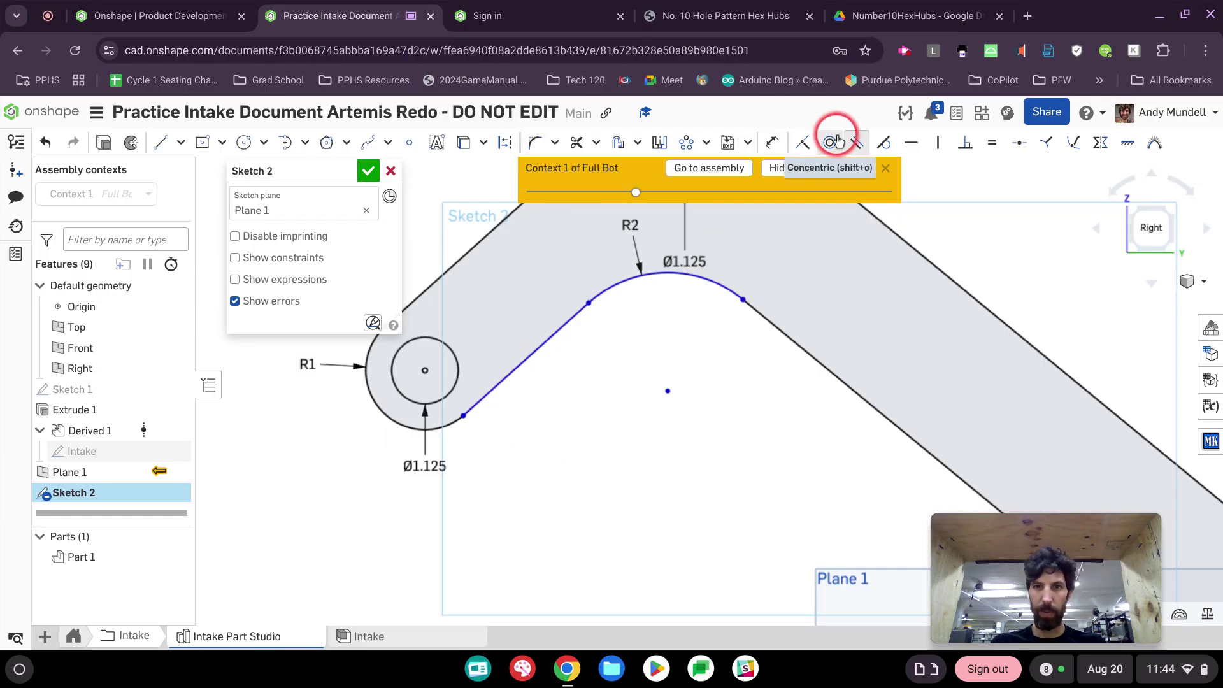
pyautogui.click(883, 142)
pyautogui.click(495, 392)
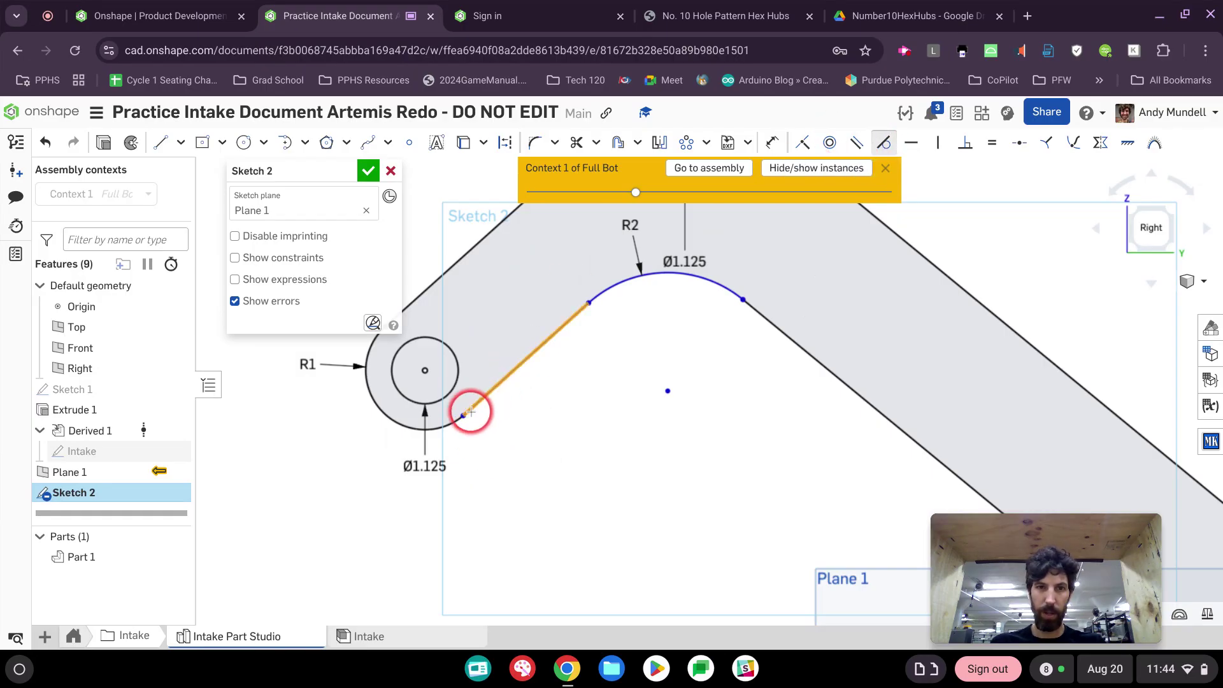
pyautogui.click(456, 423)
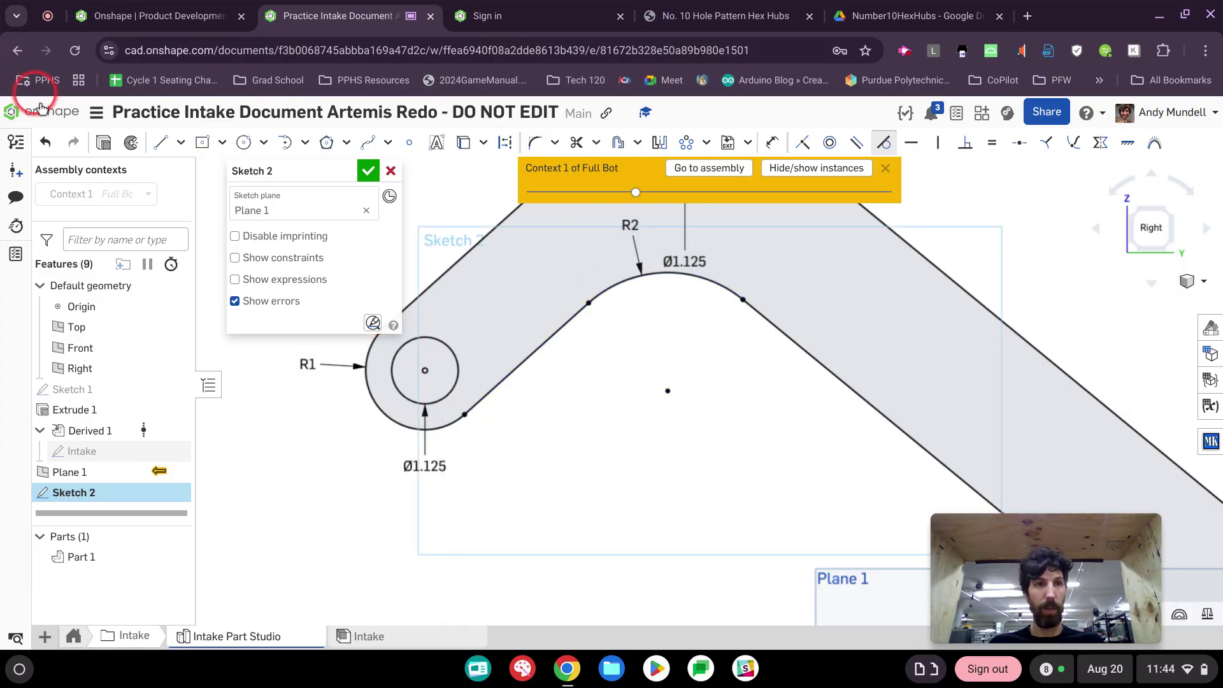
pyautogui.click(45, 142)
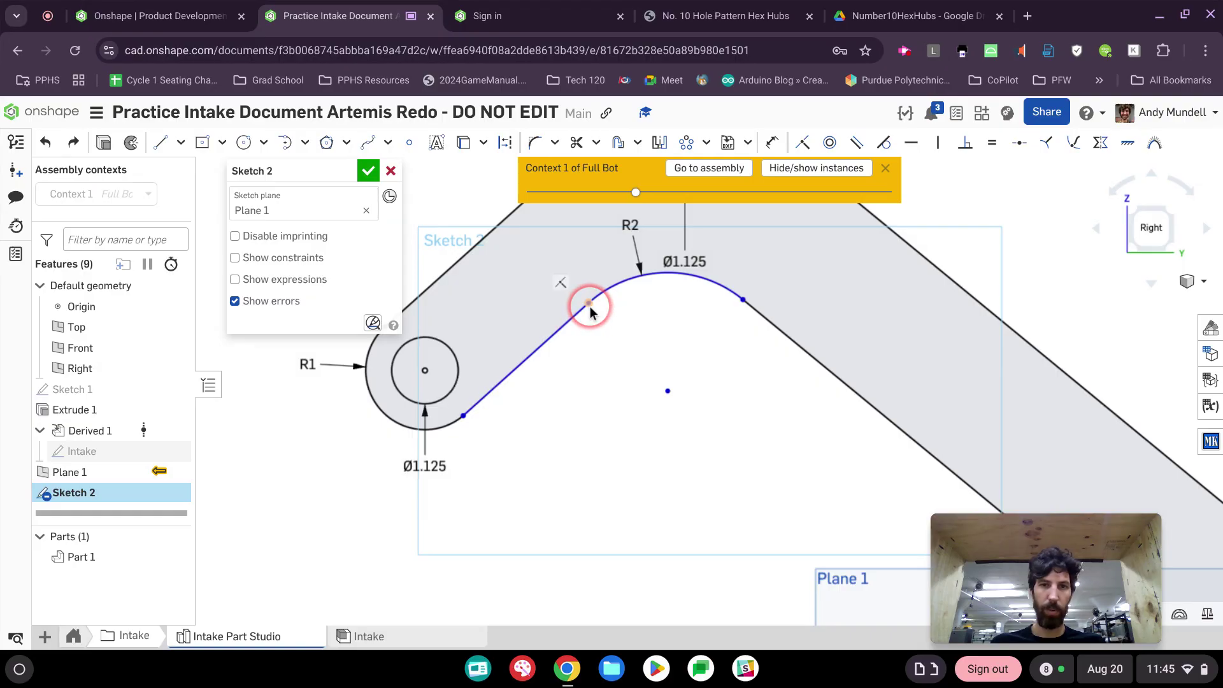
# - Make the short inner edge line tangent to the radius 1 arc around the lower bearing circle
pyautogui.moveTo(590, 308); pyautogui.dragTo(598, 339)
pyautogui.moveTo(581, 284)
pyautogui.mouseDown()
pyautogui.moveTo(582, 329)
pyautogui.moveTo(530, 281)
pyautogui.moveTo(557, 306)
pyautogui.moveTo(579, 297)
pyautogui.mouseUp()
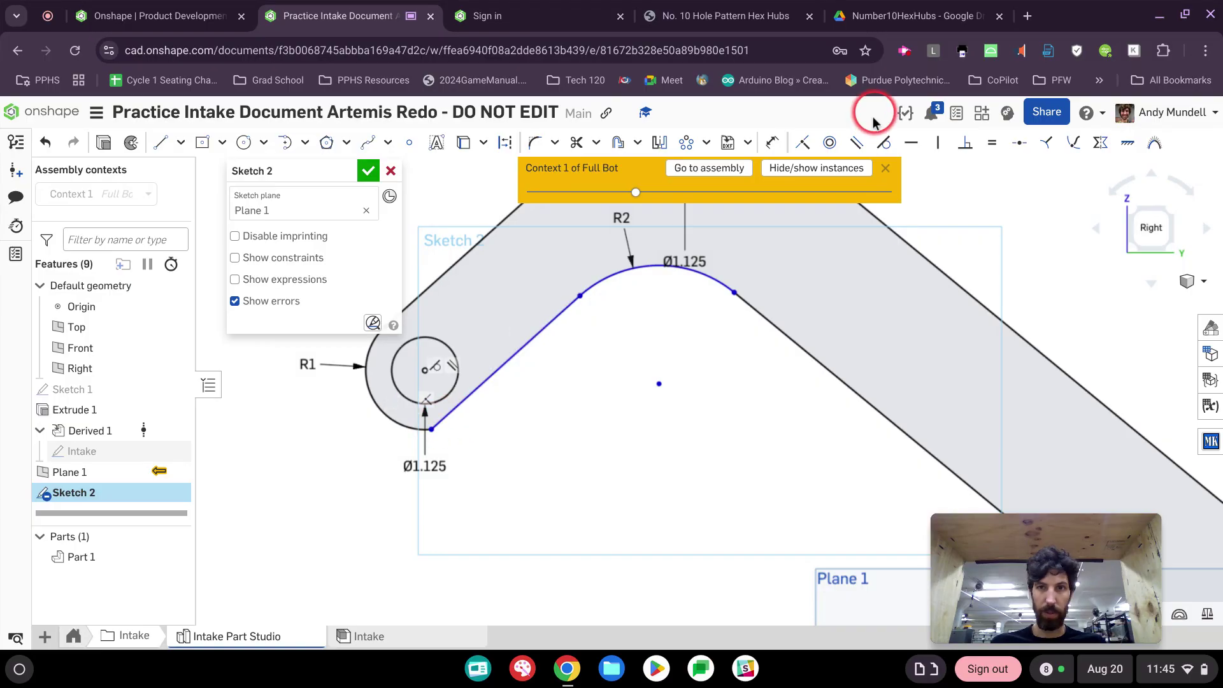
pyautogui.click(884, 141)
pyautogui.click(450, 412)
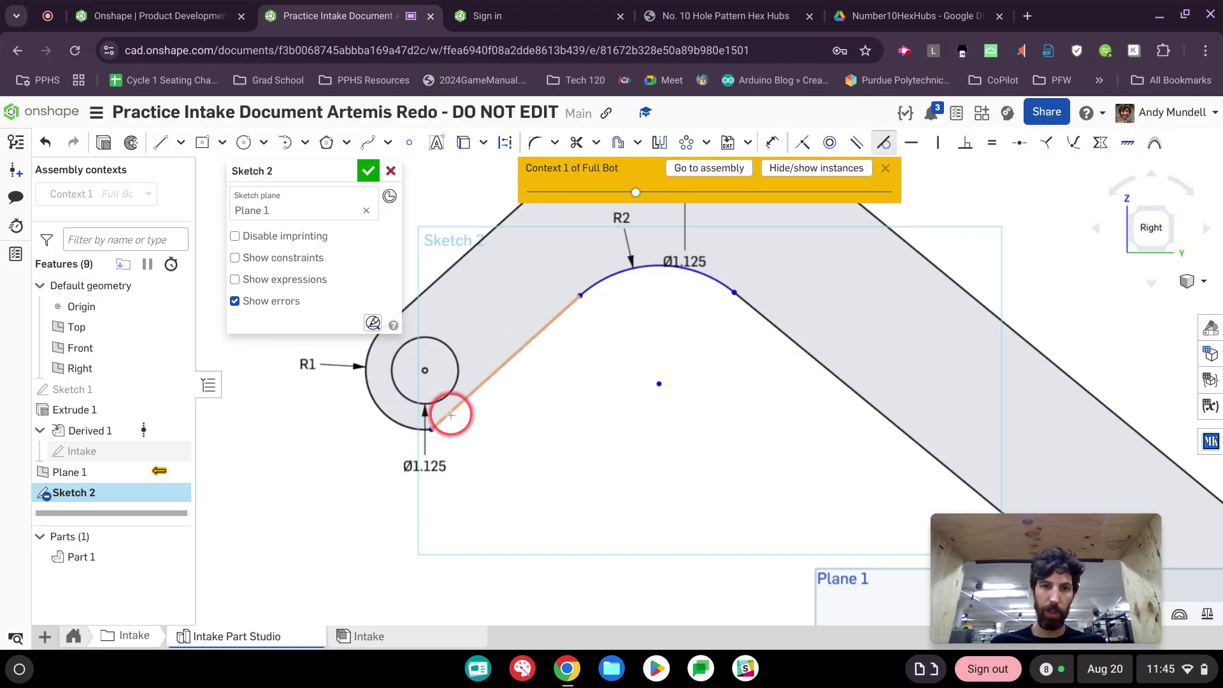
pyautogui.click(409, 431)
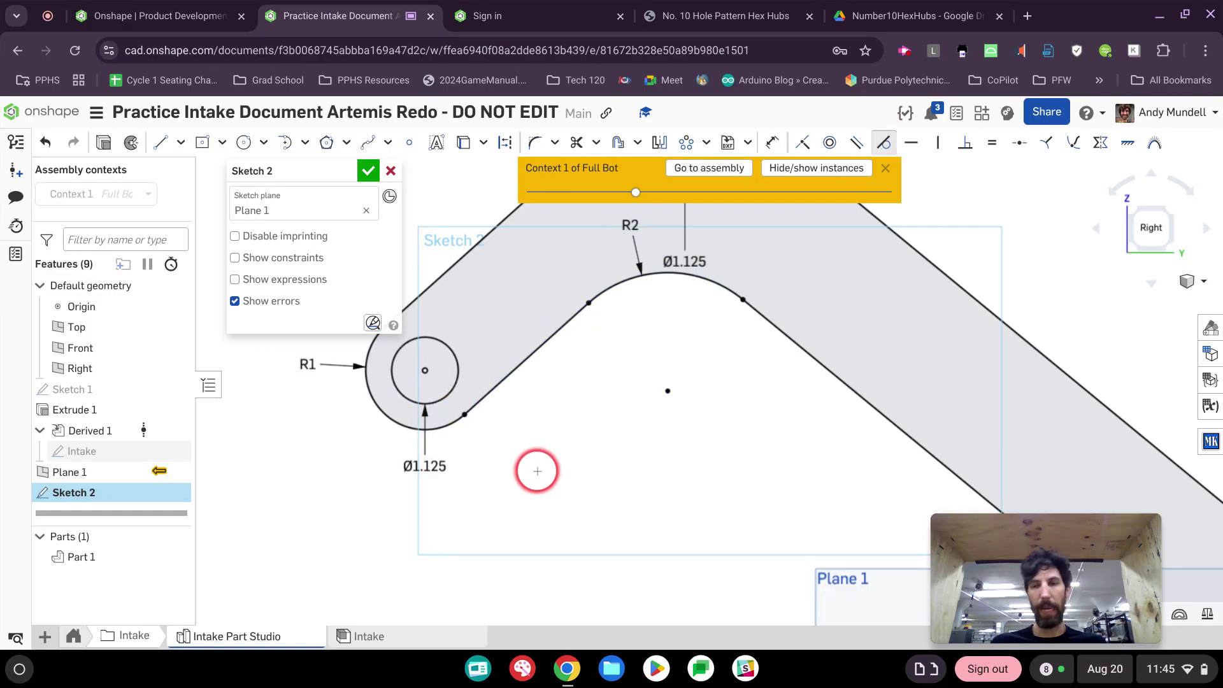
# - Examine the plate outline from the two bearing holes along the long arm to the six-hole pattern
pyautogui.scroll(-6, 537, 472)
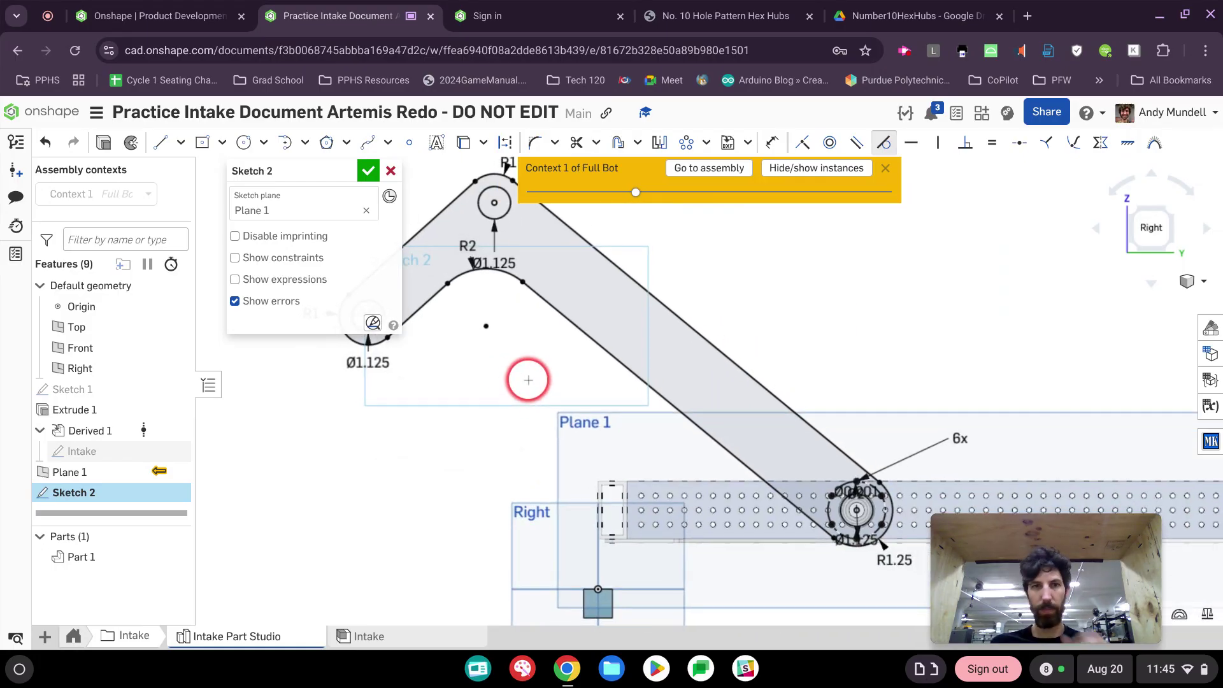
pyautogui.moveTo(529, 381); pyautogui.dragTo(655, 489, button='middle')
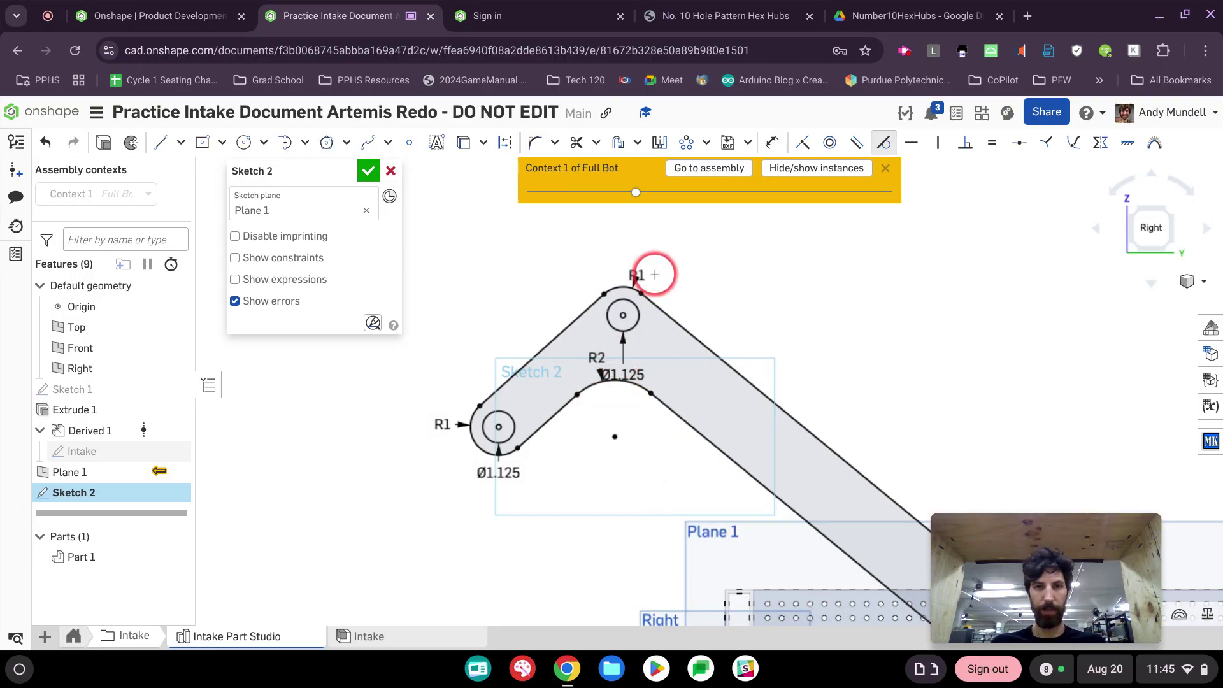
pyautogui.scroll(4, 618, 344)
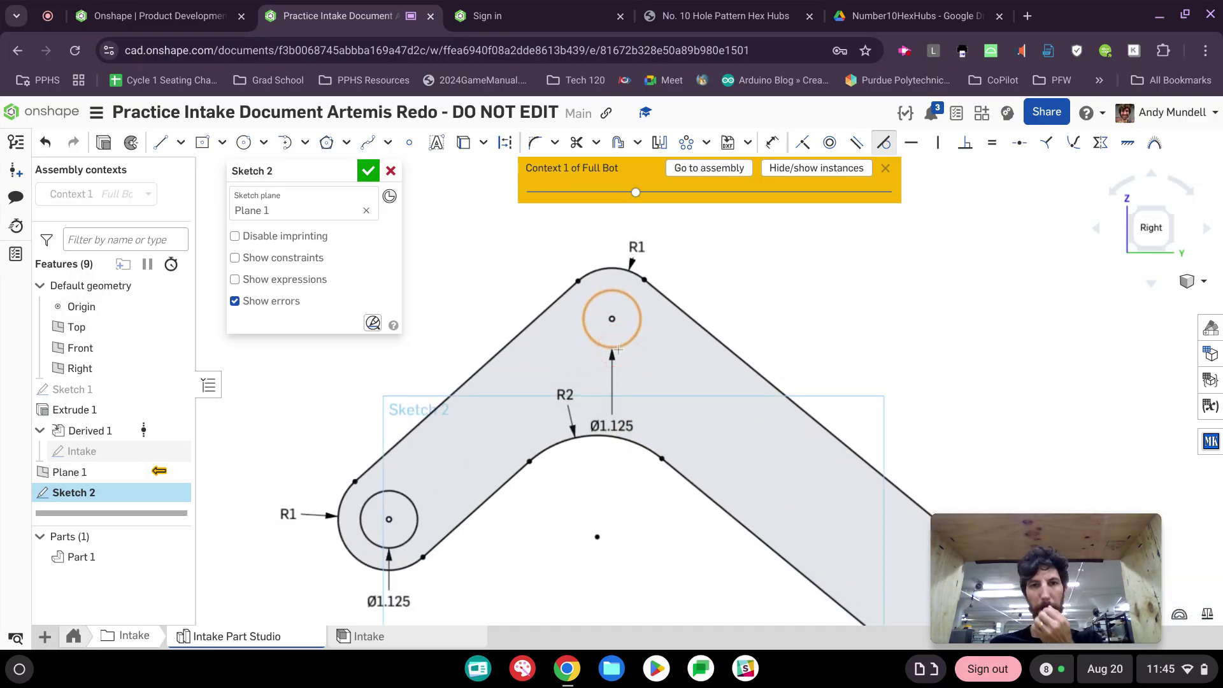
pyautogui.scroll(-1, 492, 276)
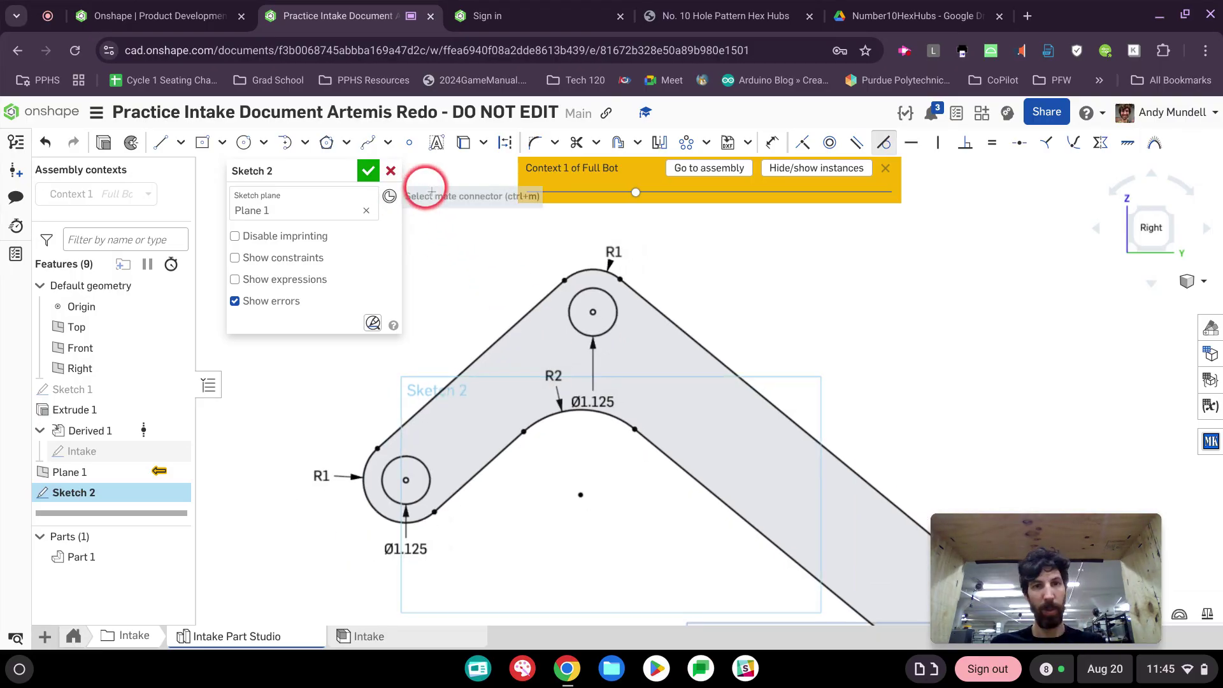
pyautogui.scroll(-1, 426, 191)
pyautogui.scroll(-1, 850, 321)
pyautogui.moveTo(857, 323); pyautogui.dragTo(760, 309, button='middle')
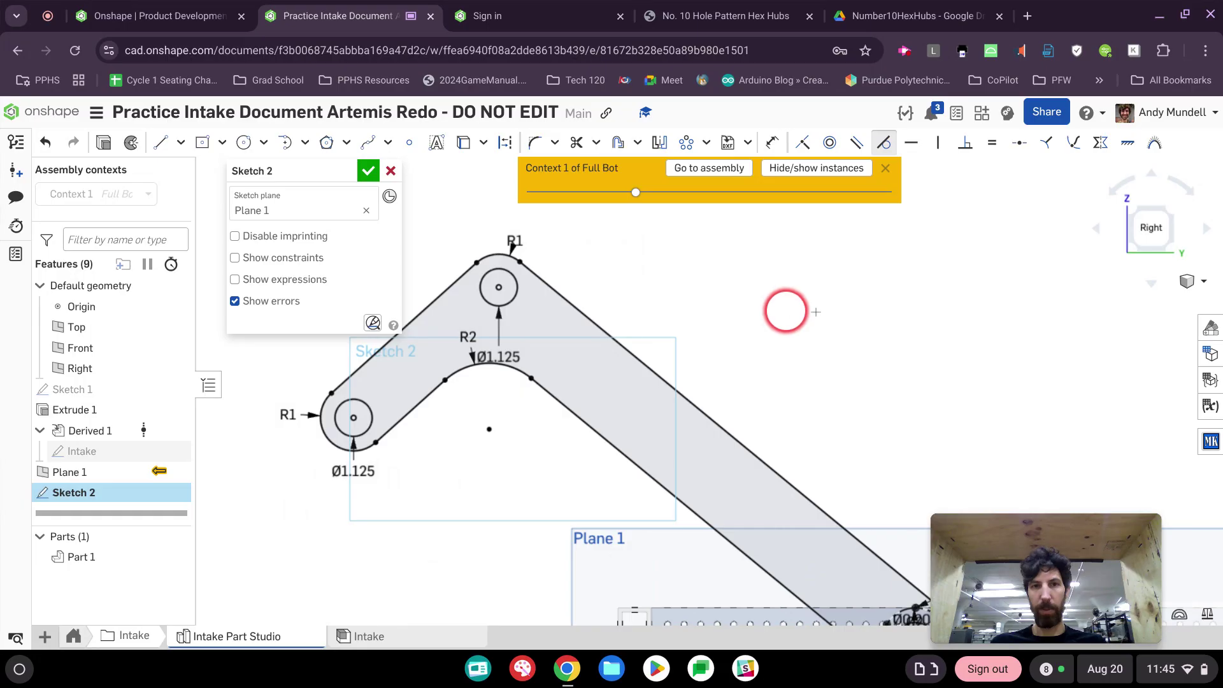
pyautogui.moveTo(912, 338)
pyautogui.mouseDown(button='middle')
pyautogui.moveTo(731, 296)
pyautogui.moveTo(731, 283)
pyautogui.mouseUp(button='middle')
pyautogui.moveTo(670, 313)
pyautogui.mouseDown(button='middle')
pyautogui.moveTo(784, 313)
pyautogui.moveTo(734, 302)
pyautogui.moveTo(767, 320)
pyautogui.moveTo(659, 390)
pyautogui.mouseUp(button='middle')
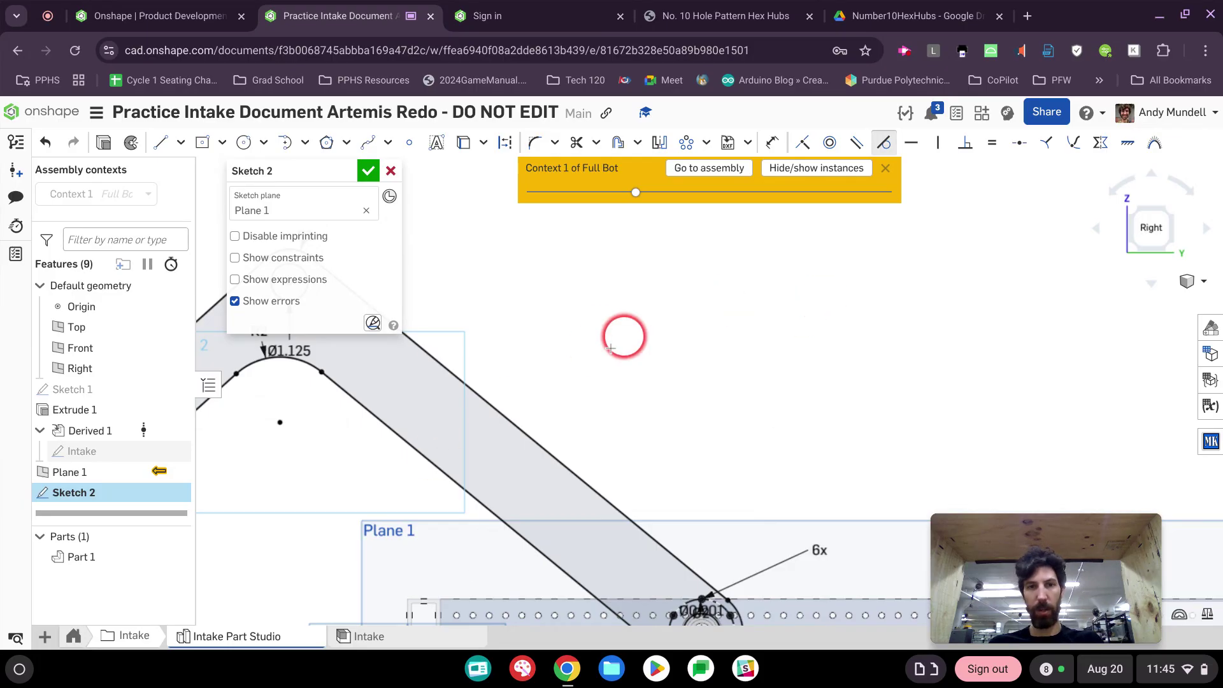
pyautogui.scroll(-5, 1046, 341)
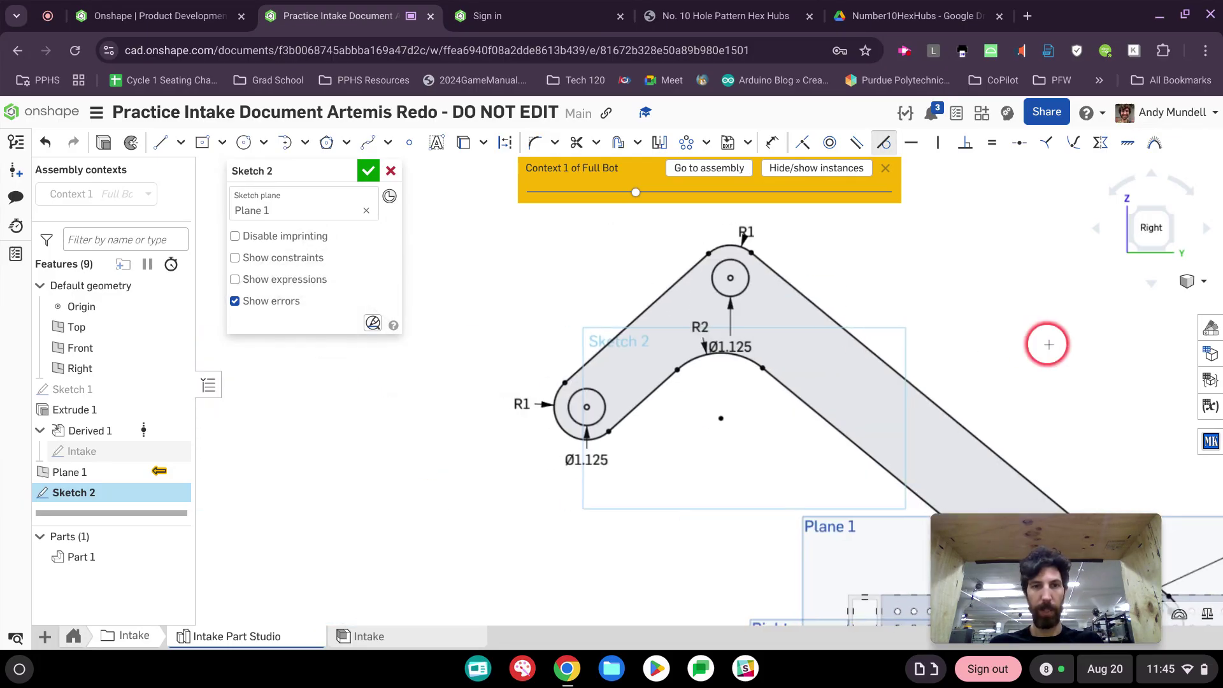
# - Draw a construction line between the centres of the two 1.125 diameter bearing circles
pyautogui.scroll(3, 637, 328)
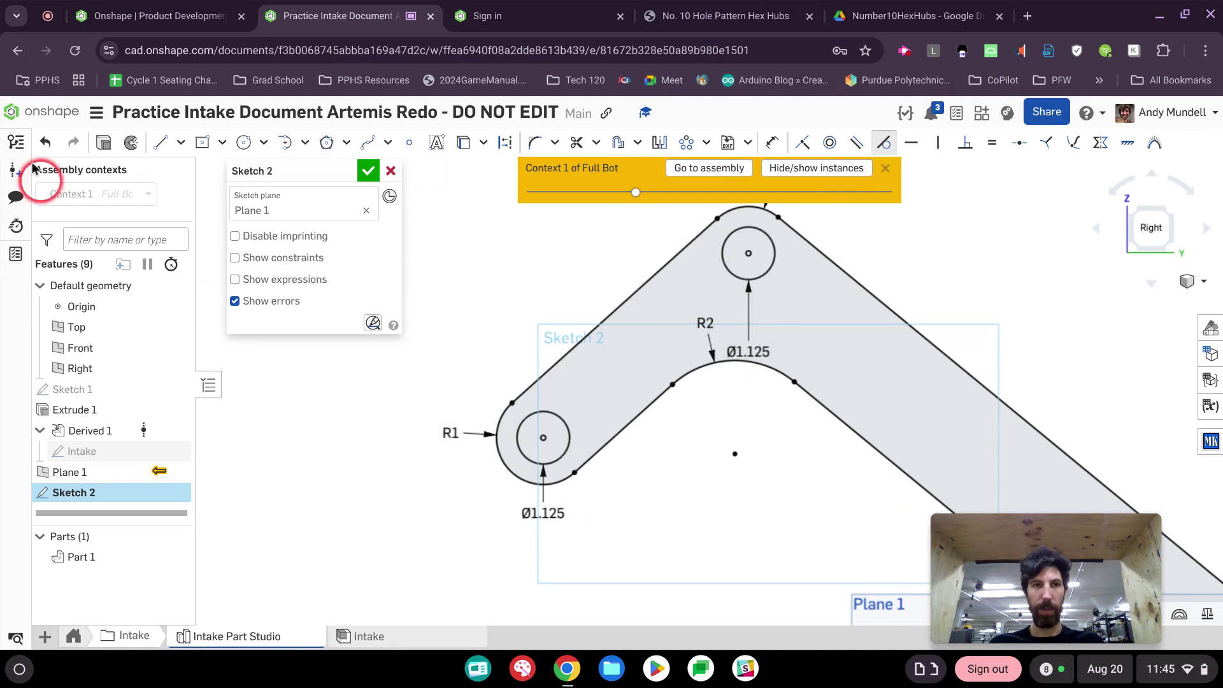
pyautogui.click(165, 146)
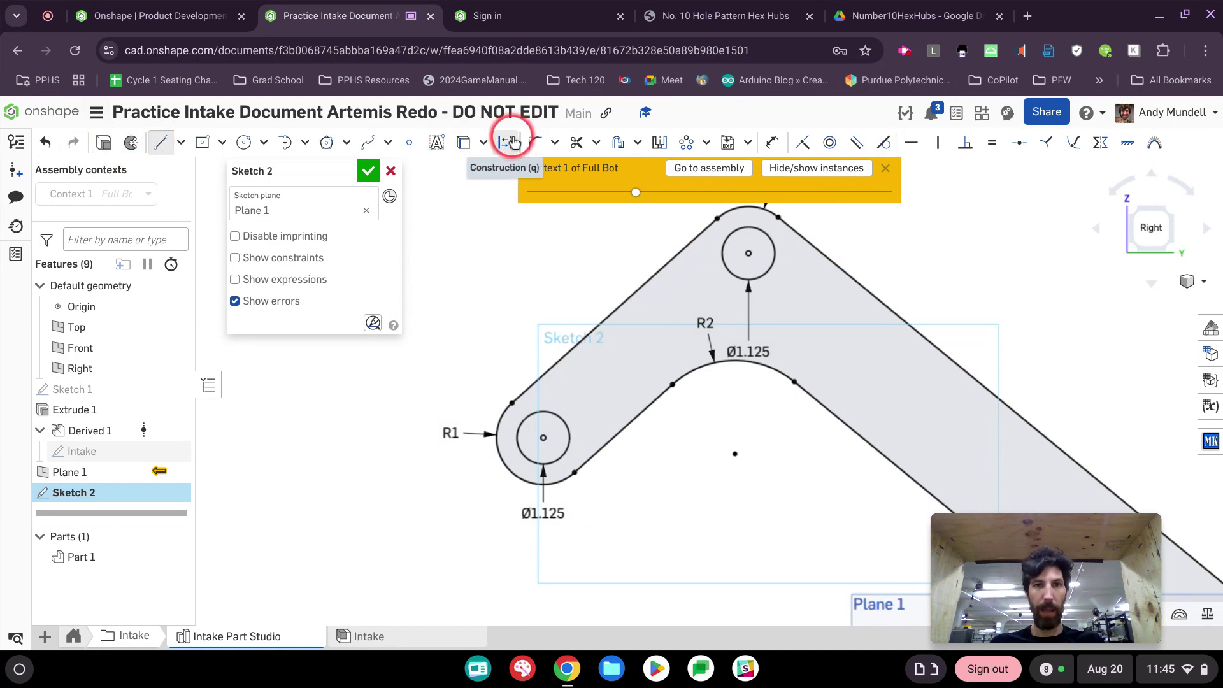
pyautogui.click(513, 143)
pyautogui.click(749, 253)
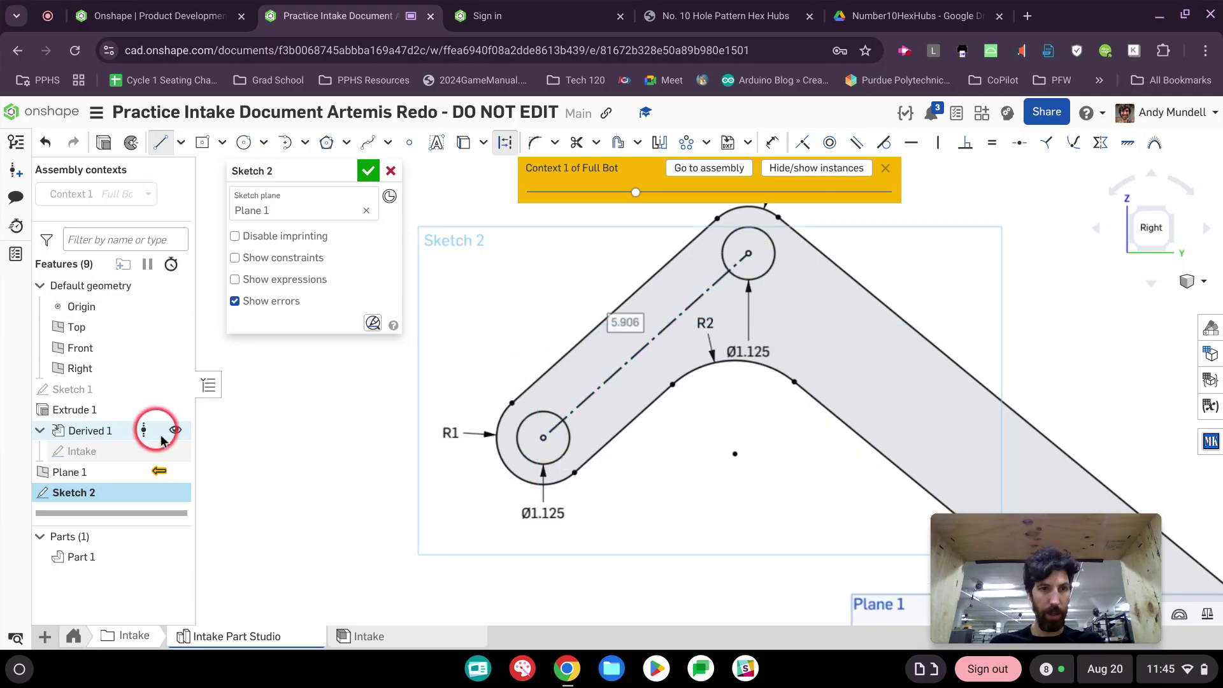
# - Show the derived Intake sketch and check the diameter of its outer dashed circle around the lower bearing hole
pyautogui.click(174, 451)
pyautogui.click(520, 421)
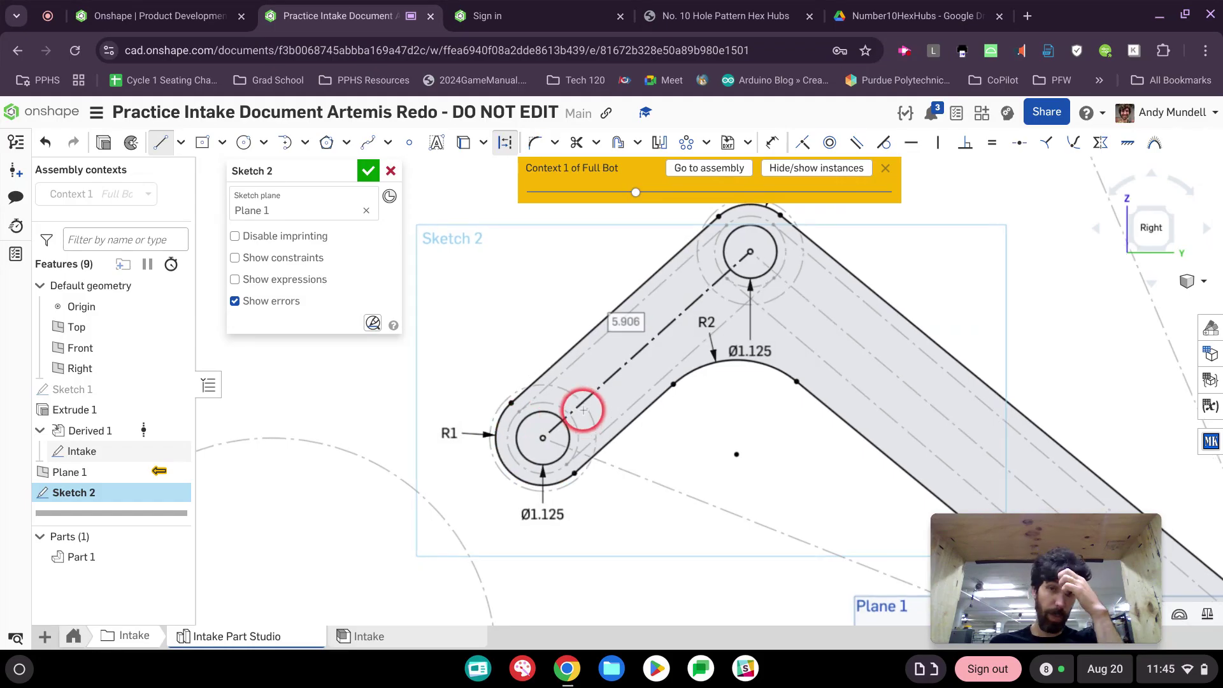
pyautogui.scroll(3, 582, 414)
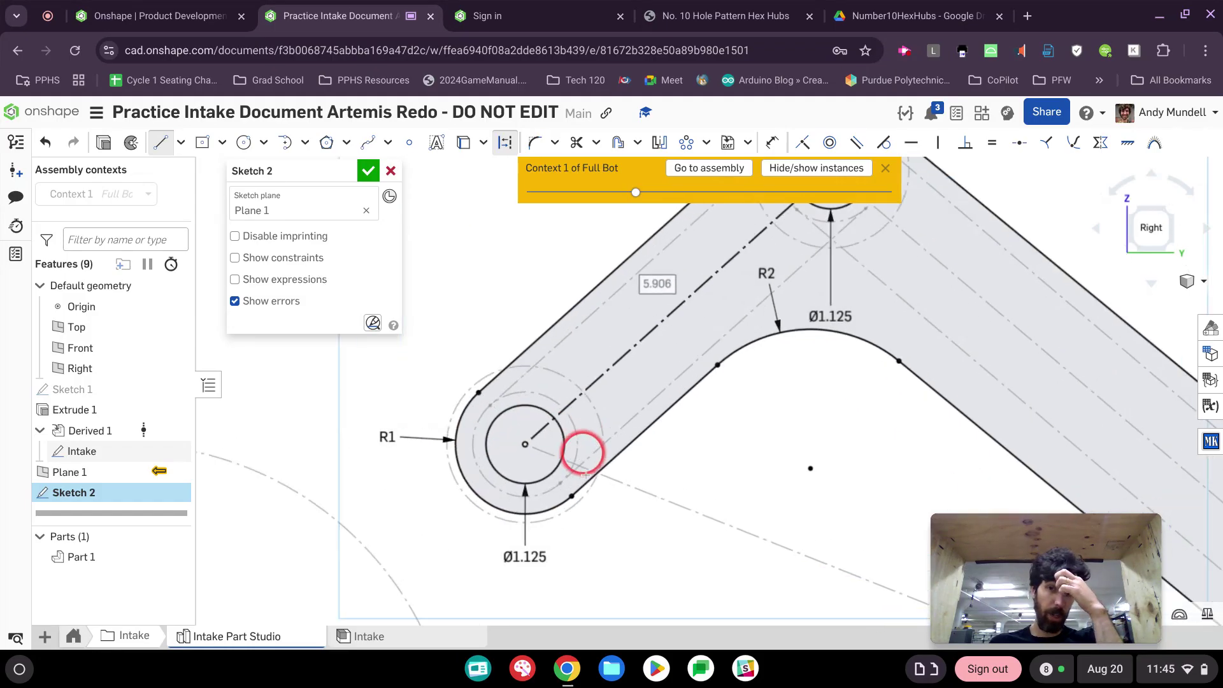
pyautogui.press('Escape')
pyautogui.click(567, 512)
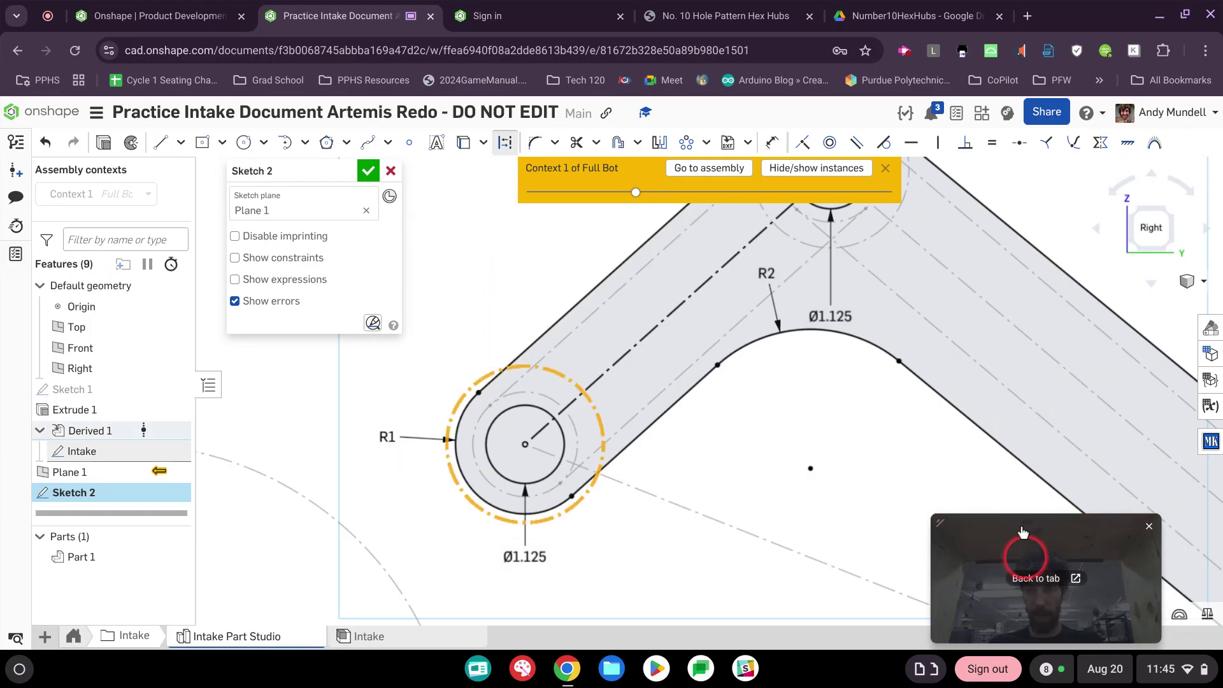
pyautogui.moveTo(971, 534); pyautogui.dragTo(969, 415)
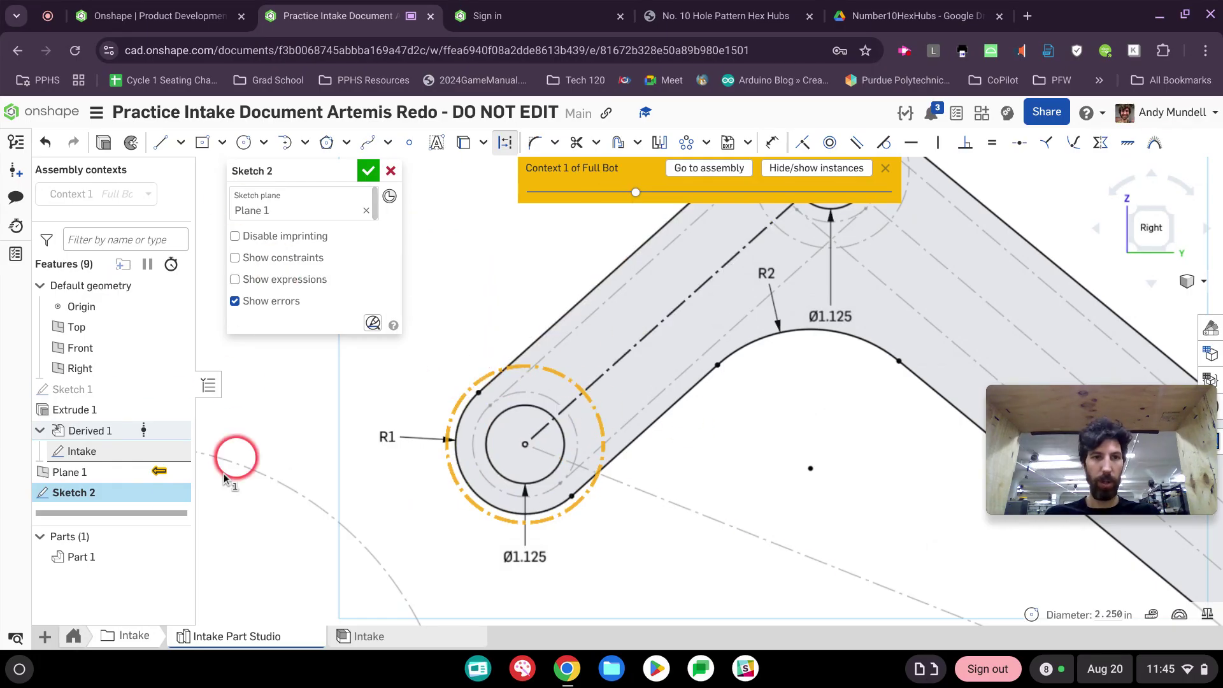
# - Sketch a construction circle about 0.239 in diameter on the construction line, just outside the dashed circle around the lower bearing hole
pyautogui.click(242, 142)
pyautogui.click(533, 395)
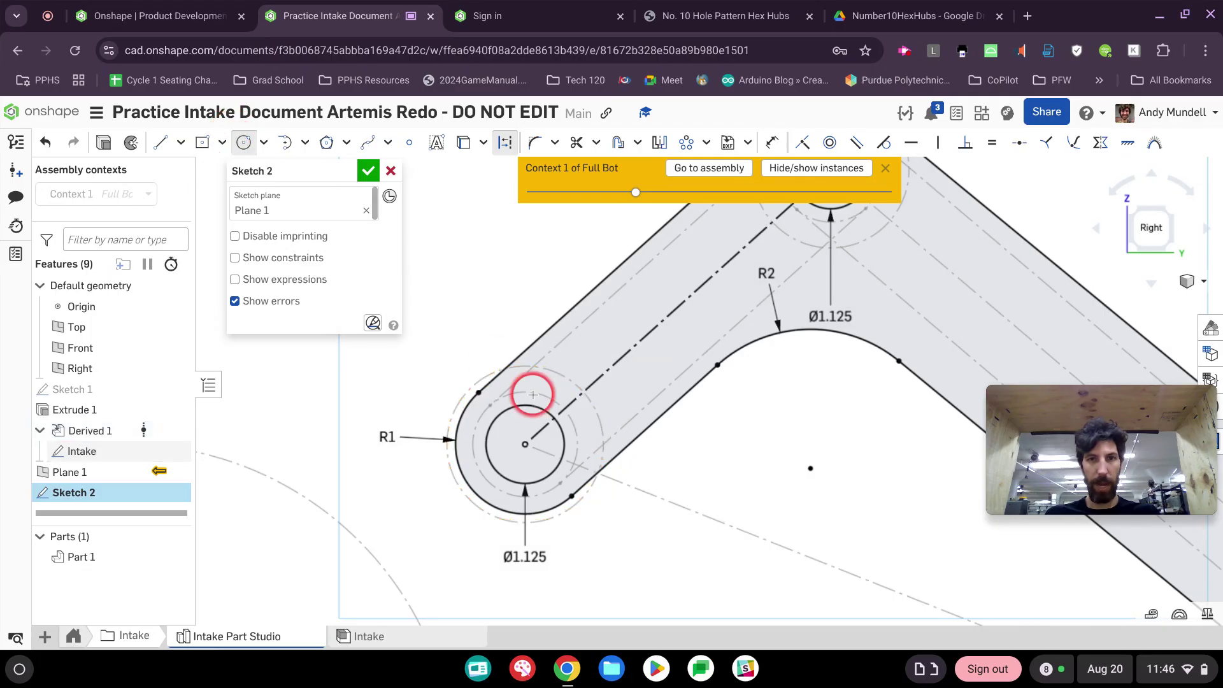
pyautogui.click(603, 382)
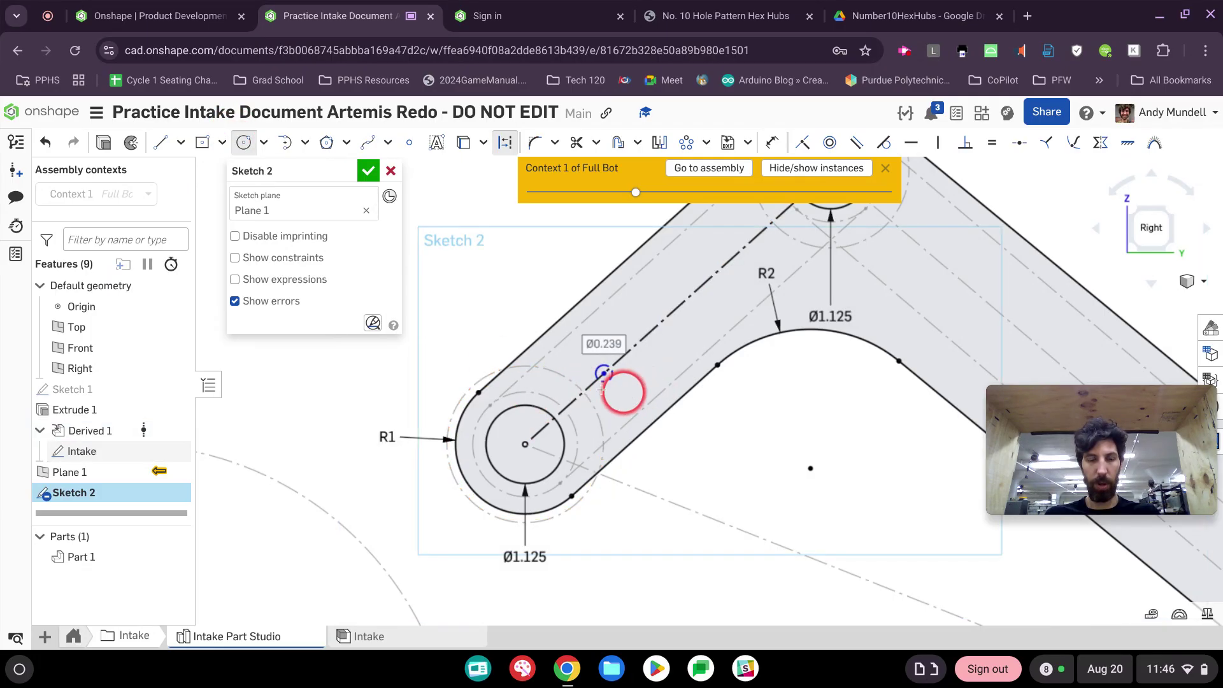
# - Dimension the small circle's centre 0.5 in from the outer dashed circle around the lower bearing hole
pyautogui.press('u')
pyautogui.click(605, 374)
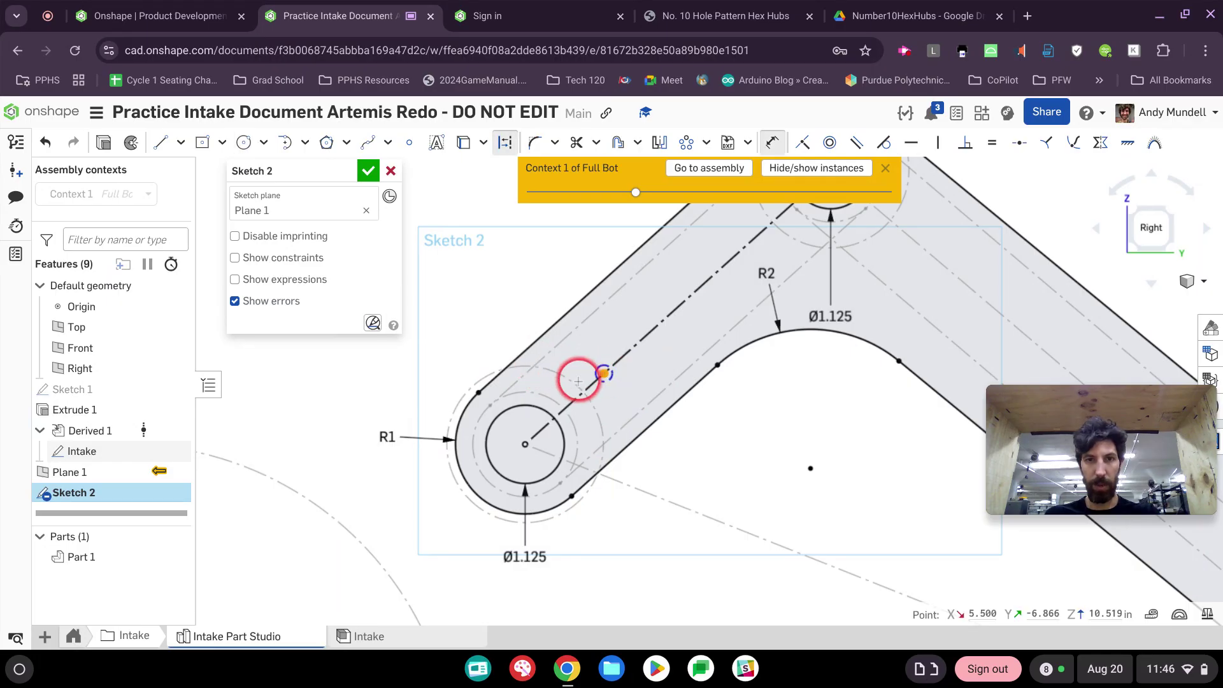
pyautogui.click(578, 382)
pyautogui.click(571, 364)
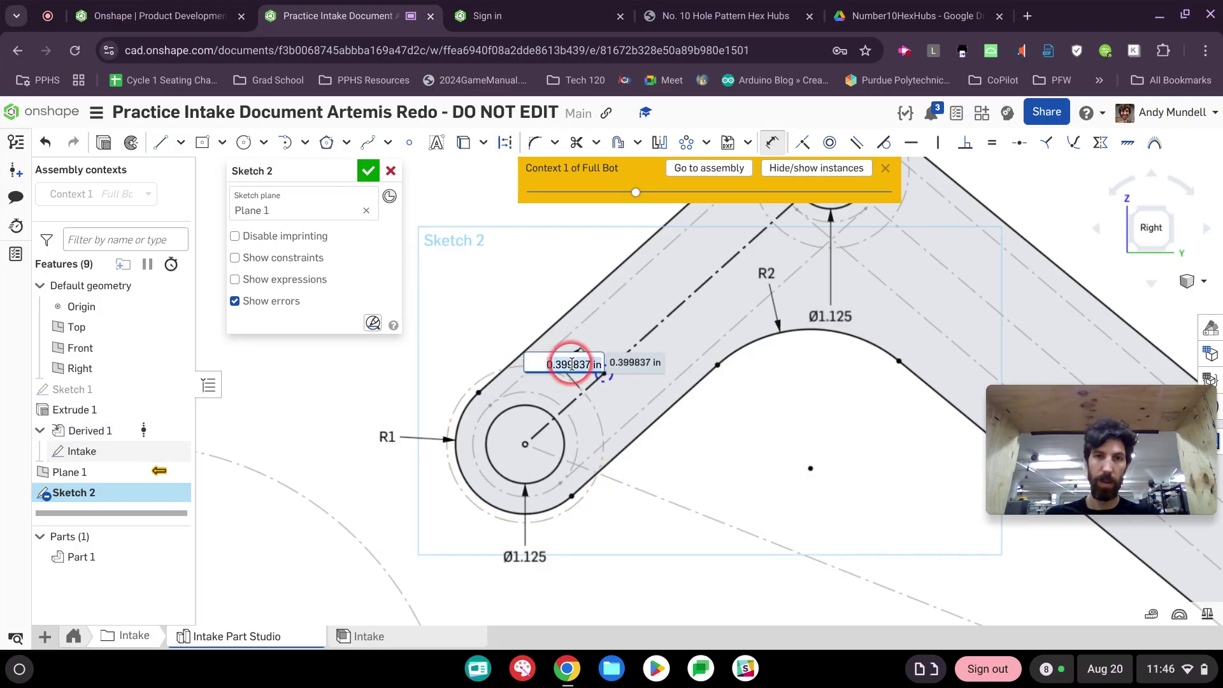
pyautogui.write('0.4')
pyautogui.press('Return')
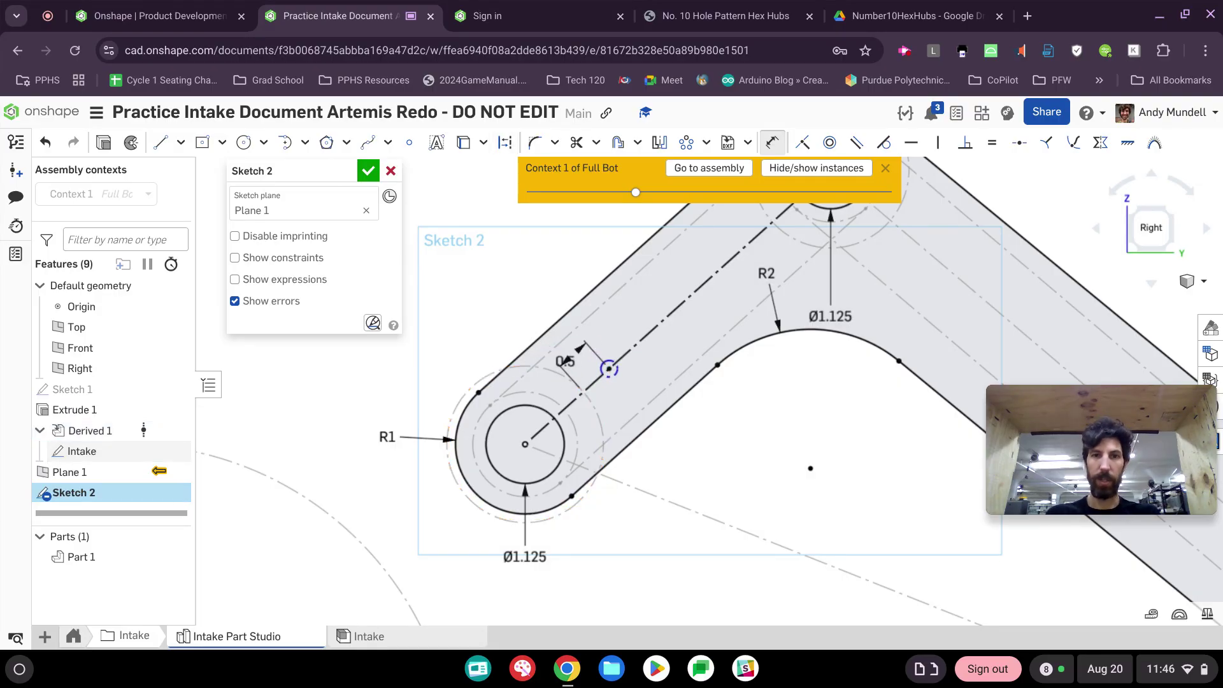
# - Convert the small construction circle near the lower bearing hole to regular sketch geometry
pyautogui.moveTo(703, 308); pyautogui.dragTo(629, 384, button='middle')
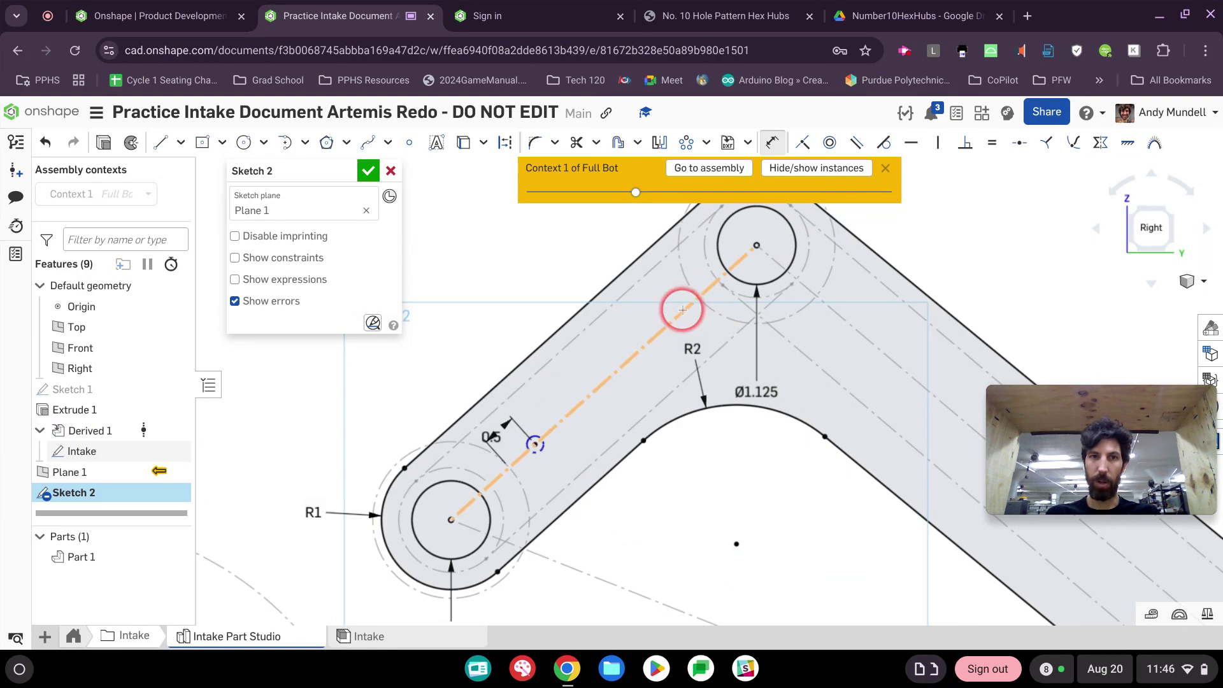
pyautogui.click(525, 439)
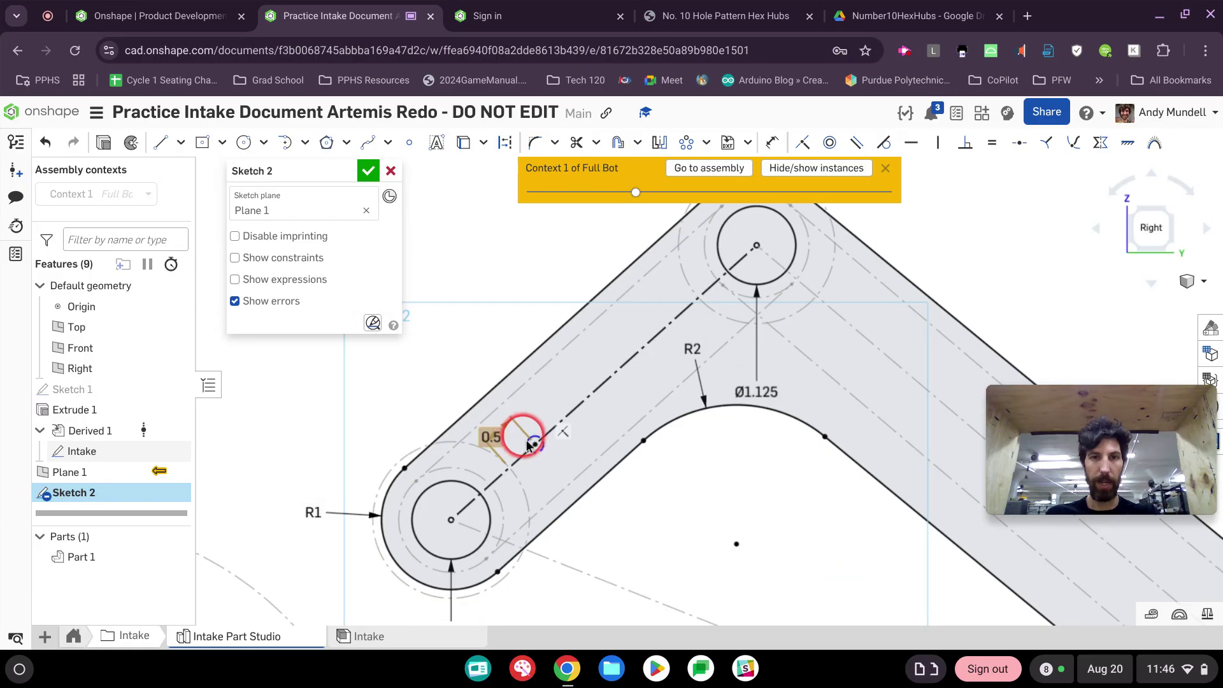
pyautogui.press('d')
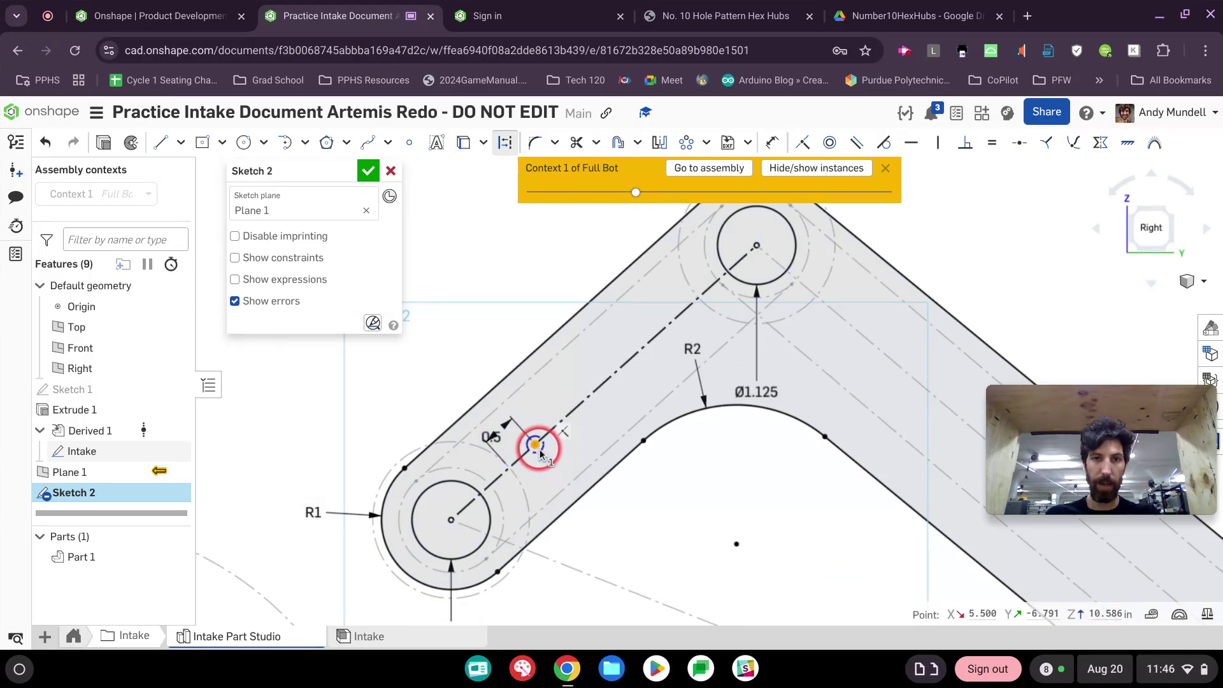
pyautogui.click(505, 142)
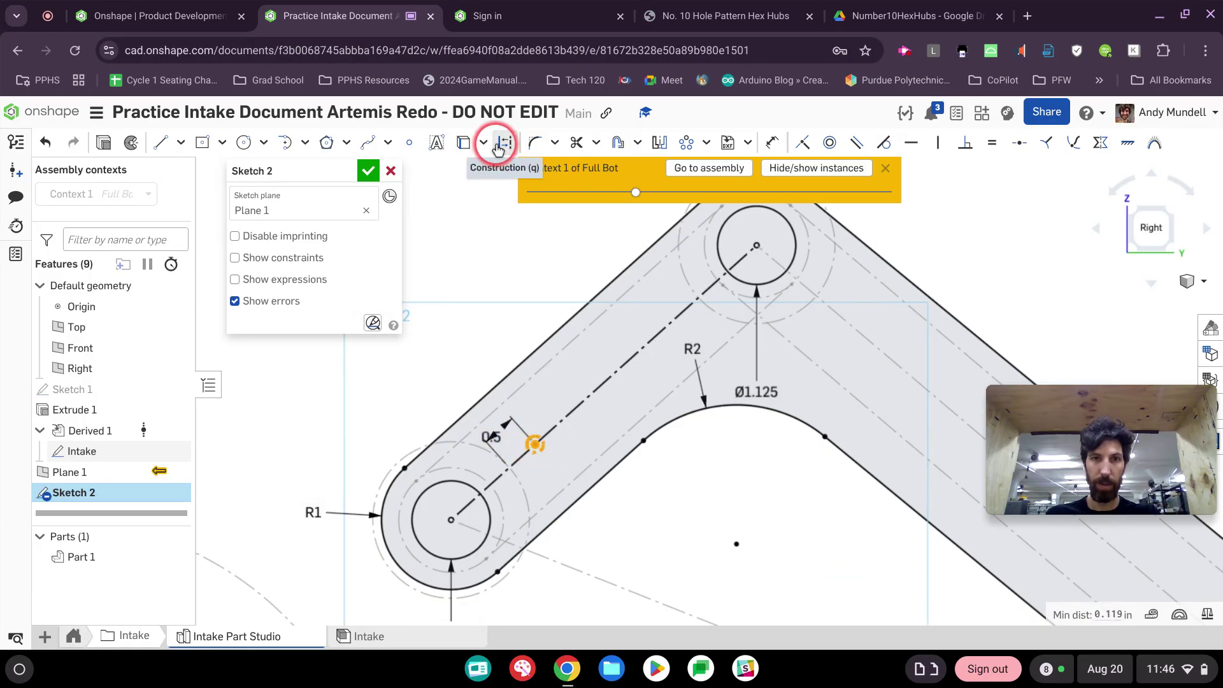
# - Sketch a circle about 0.467 in diameter on the construction line near the upper bearing hole and dimension its centre from the outer dashed circle
pyautogui.click(244, 142)
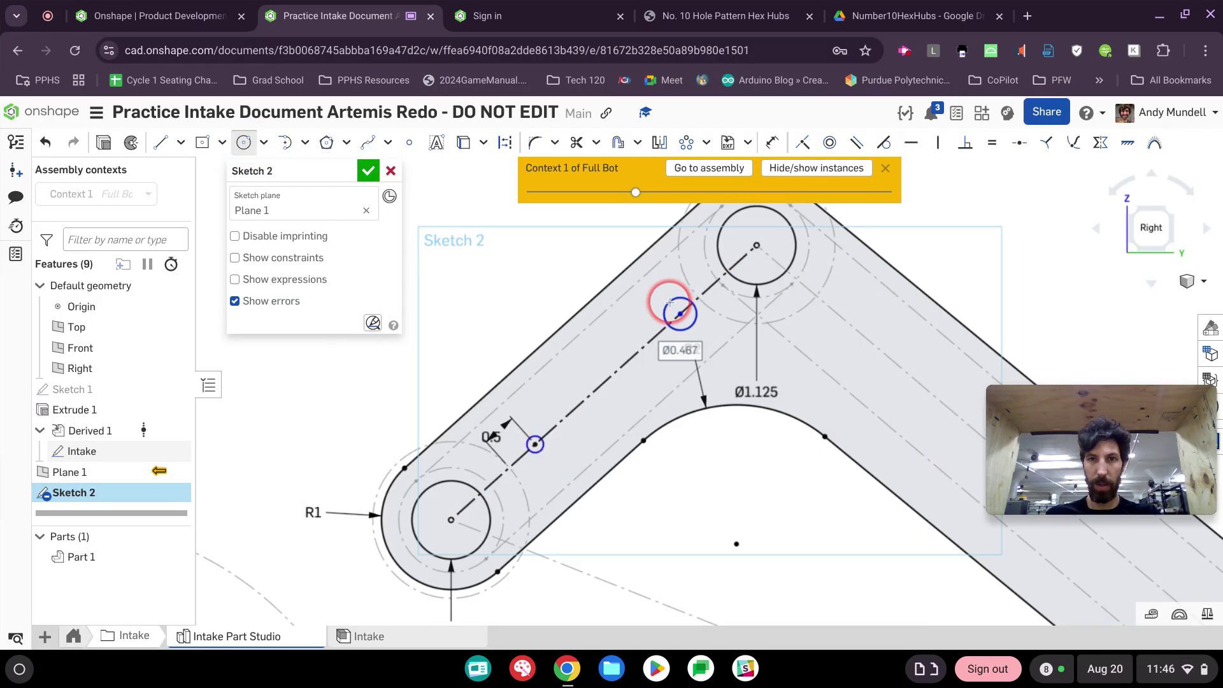
pyautogui.press('d')
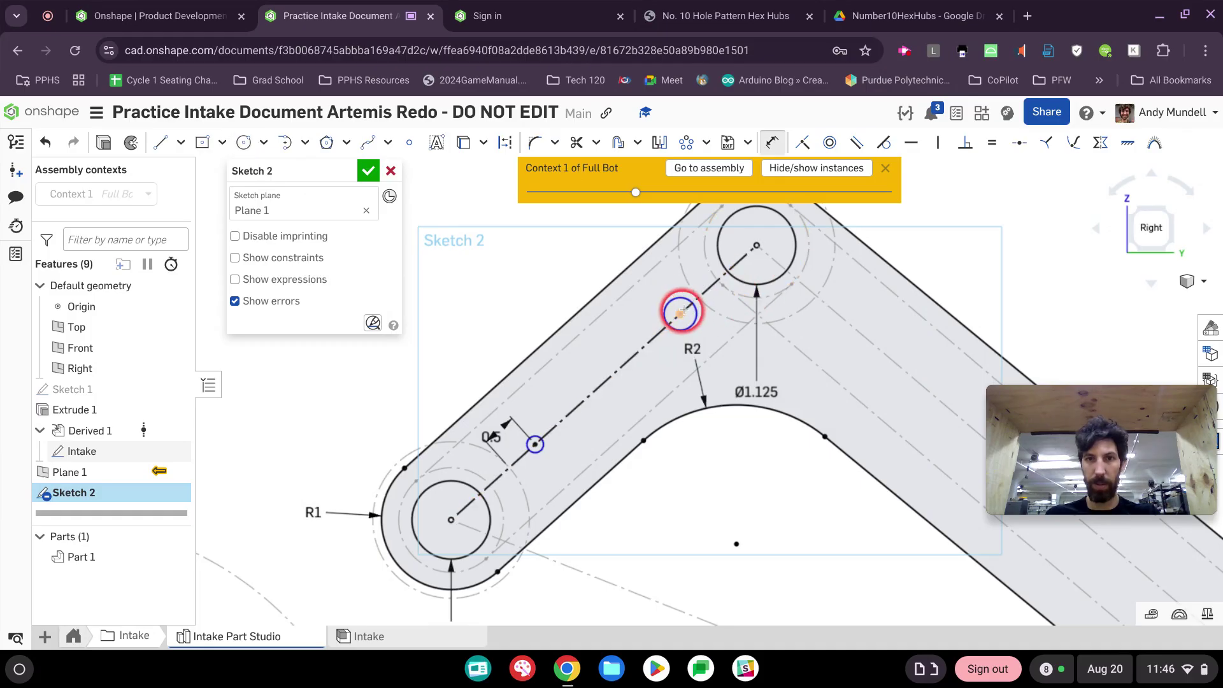
pyautogui.click(680, 313)
pyautogui.click(698, 297)
pyautogui.click(664, 287)
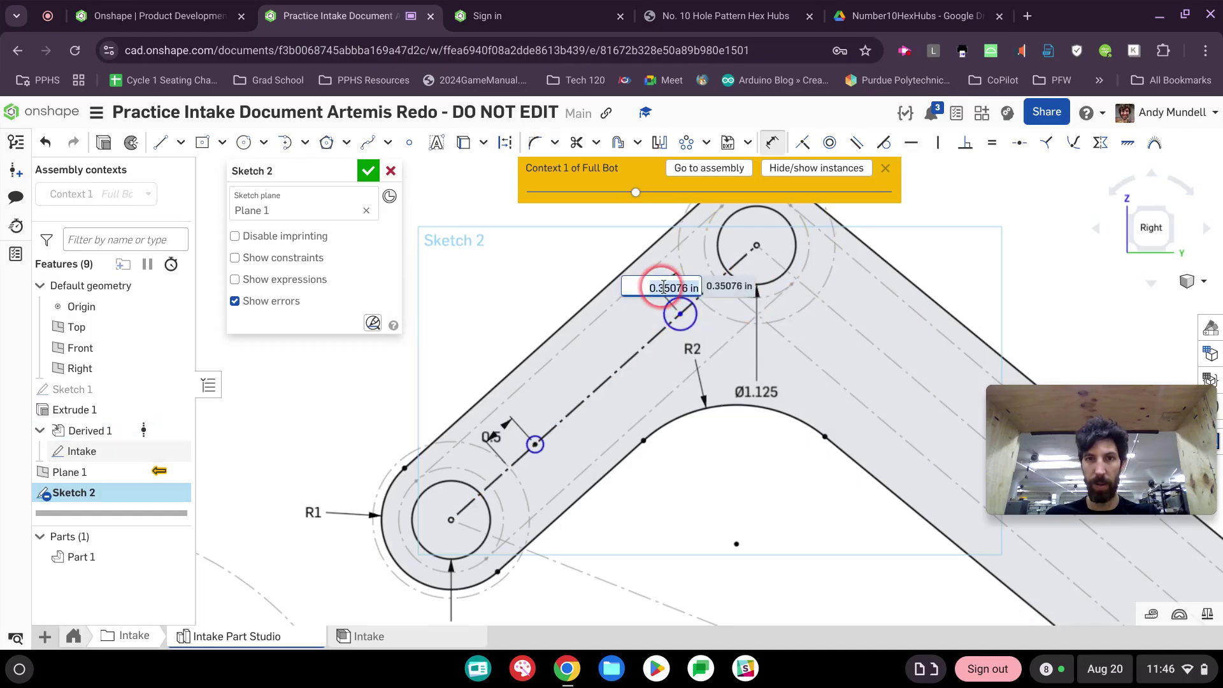
pyautogui.write('05')
pyautogui.press('Return')
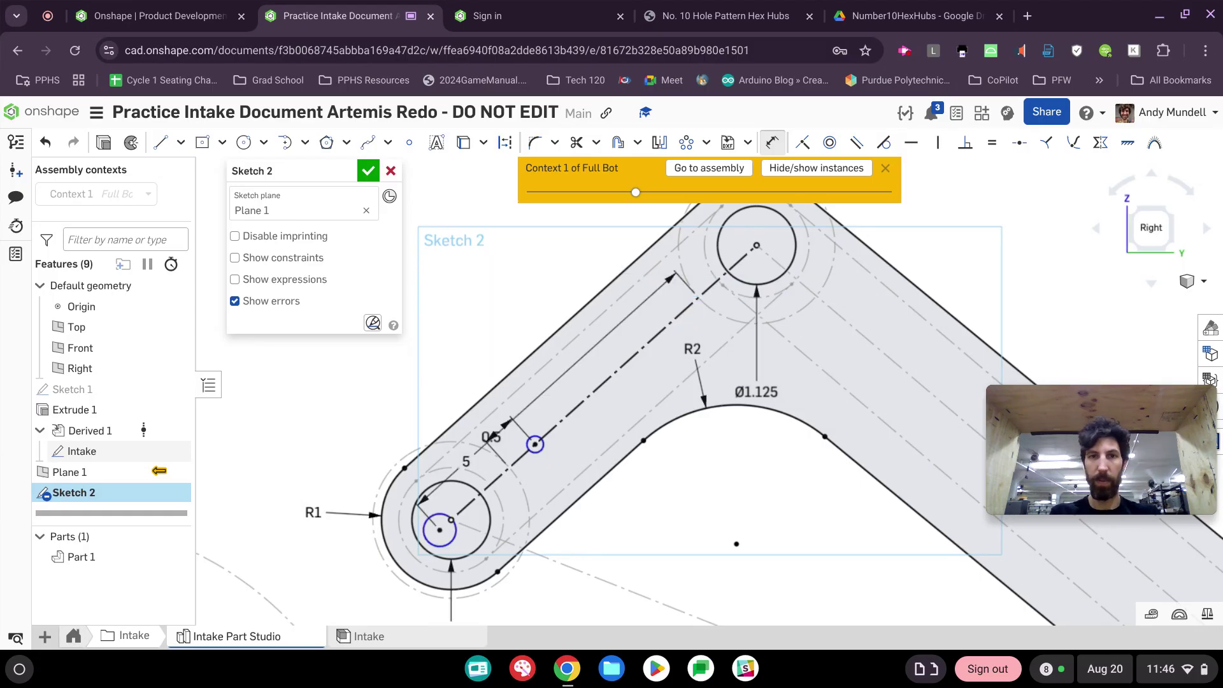
pyautogui.scroll(-4, 708, 391)
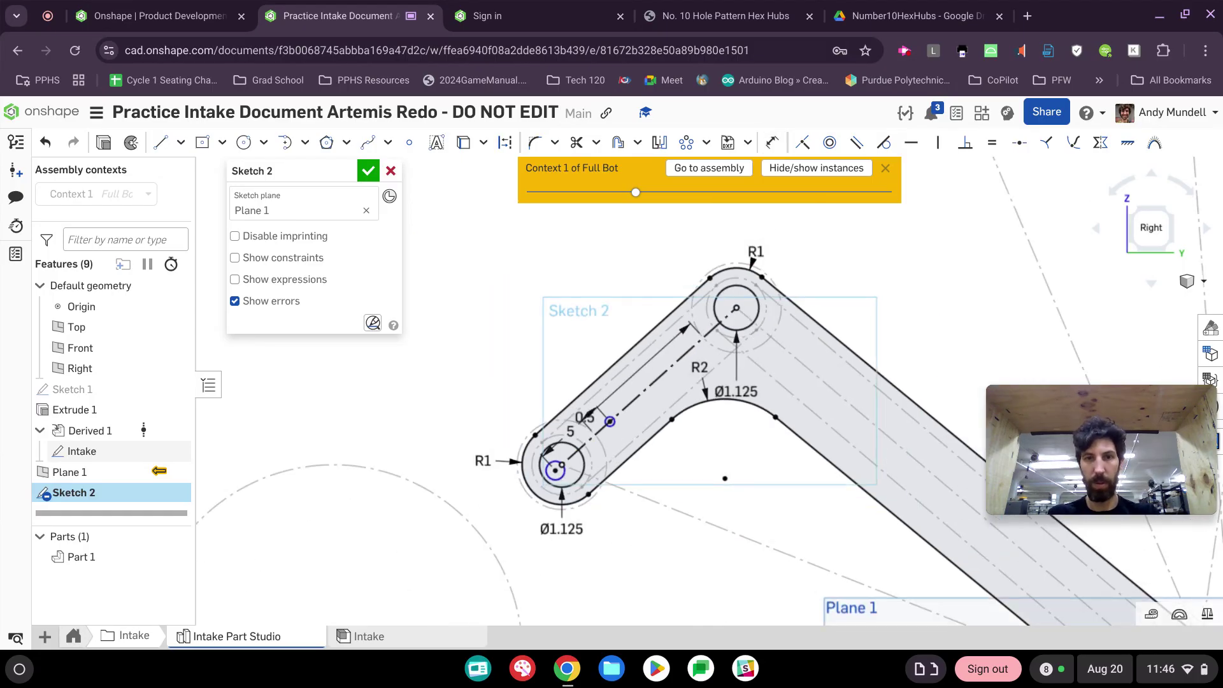
pyautogui.hotkey('ctrl', 'z')
# - Set the distance from the upper small circle's centre to the outer dashed circle to 0.5 in
pyautogui.scroll(3, 695, 308)
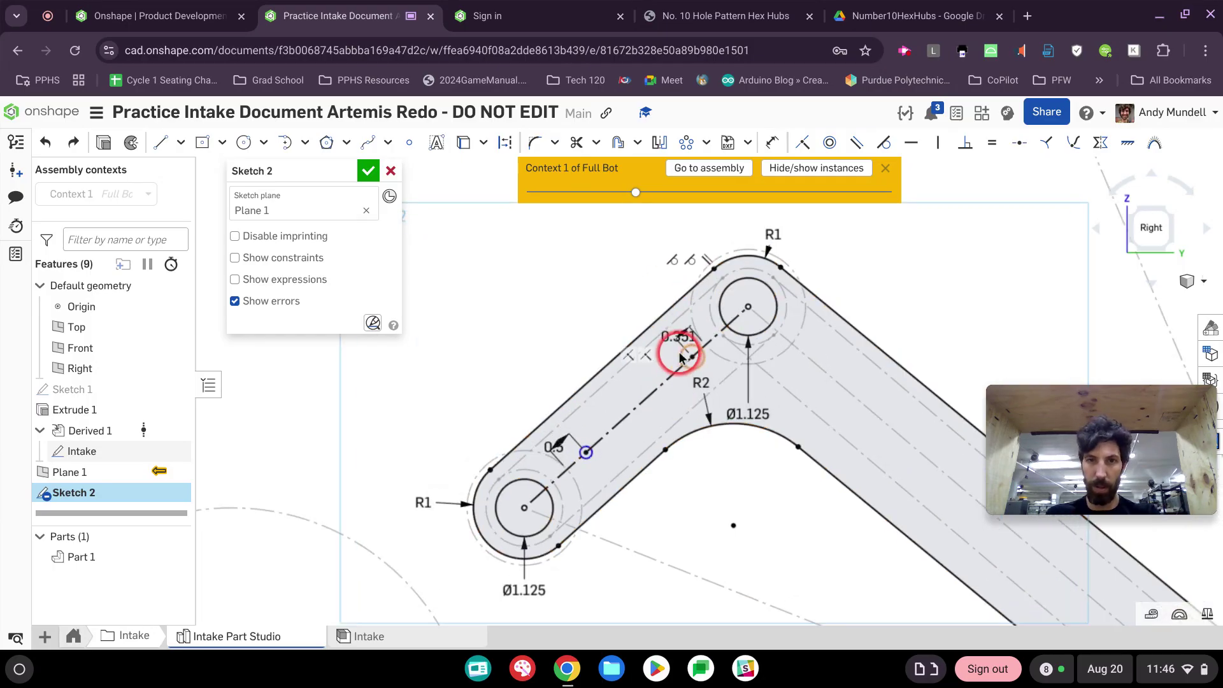
pyautogui.doubleClick(680, 338)
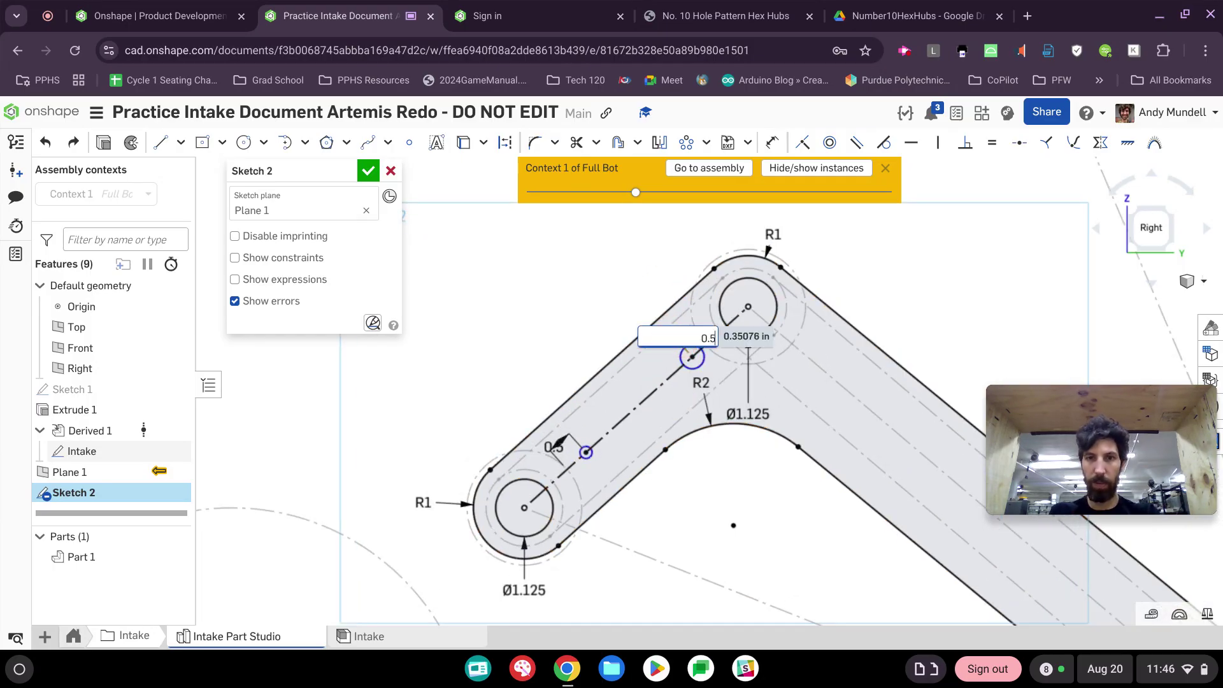
pyautogui.write('0.5')
pyautogui.press('Return')
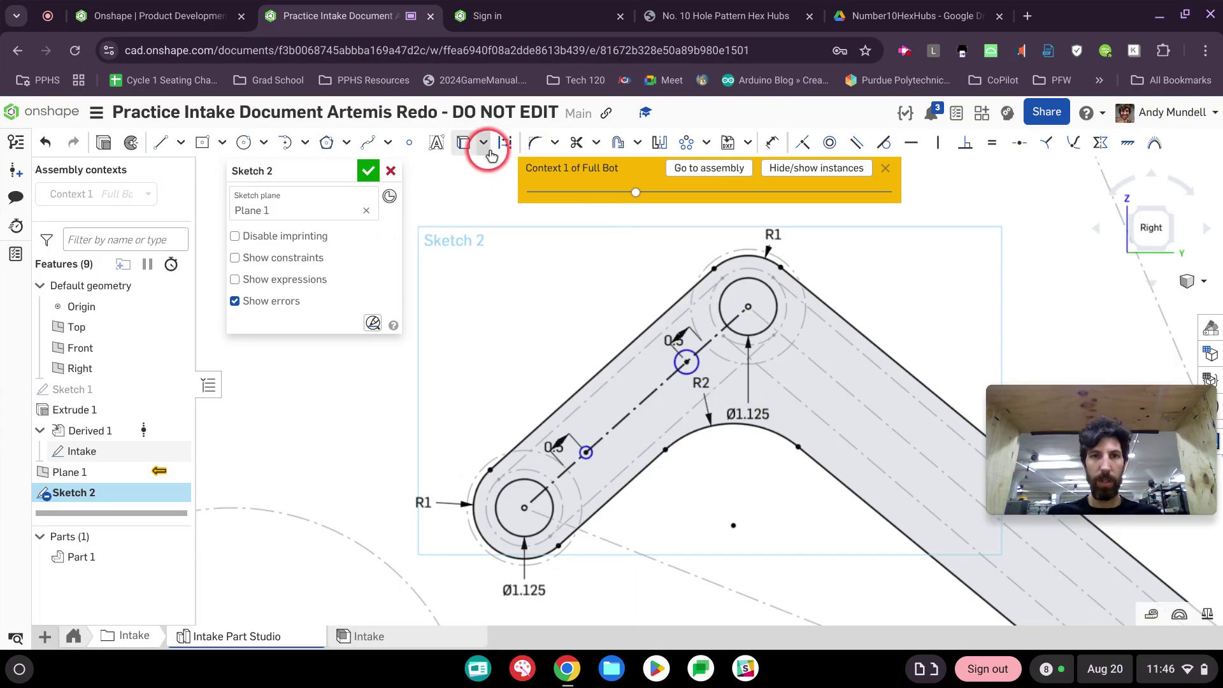
# - Dimension the small circle near the upper bearing hole to a 0.25 in diameter
pyautogui.click(495, 153)
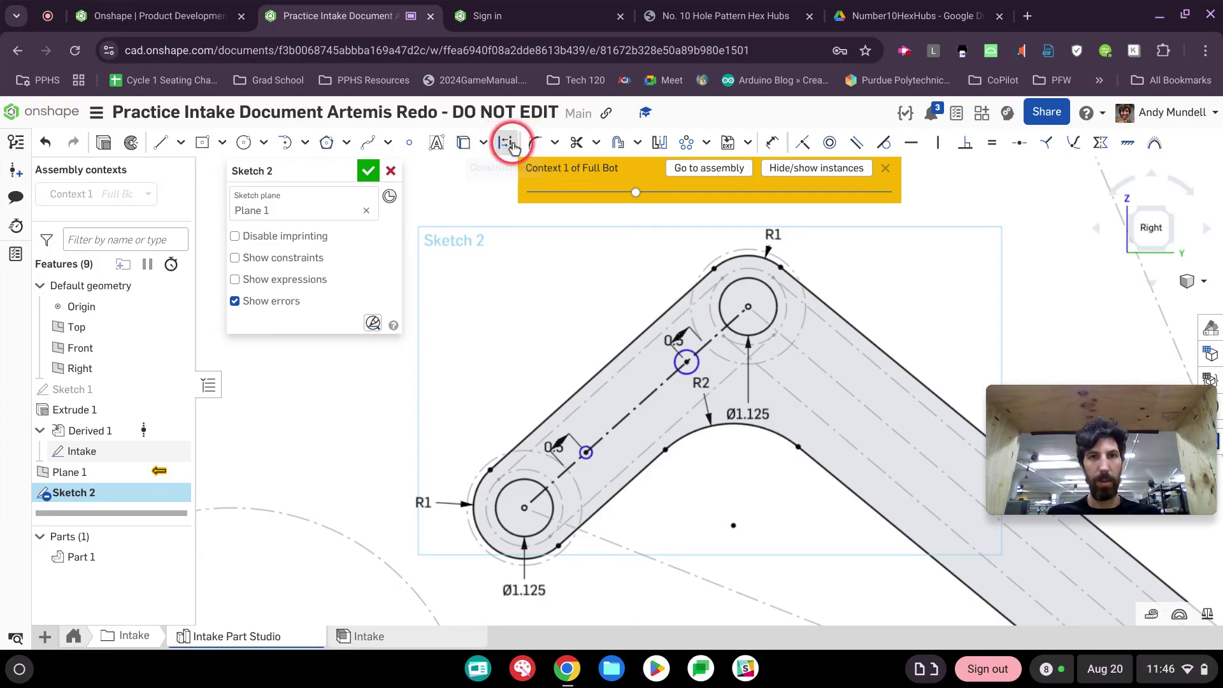
pyautogui.click(772, 142)
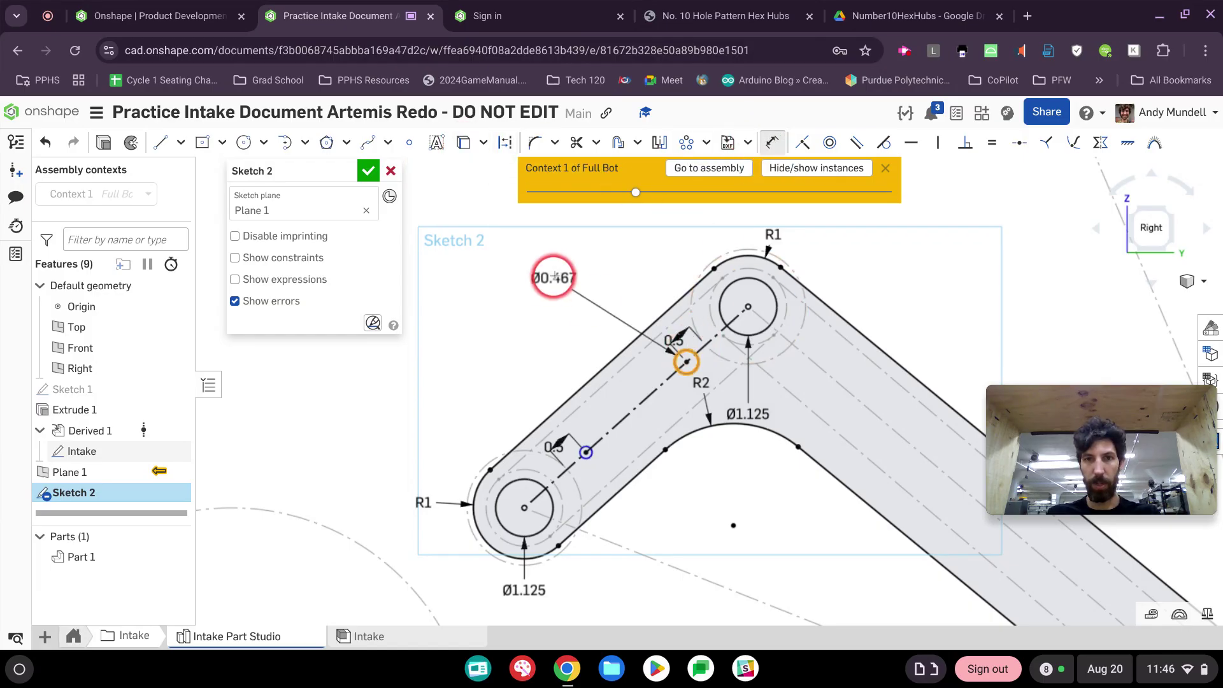
pyautogui.doubleClick(553, 278)
pyautogui.press('Escape')
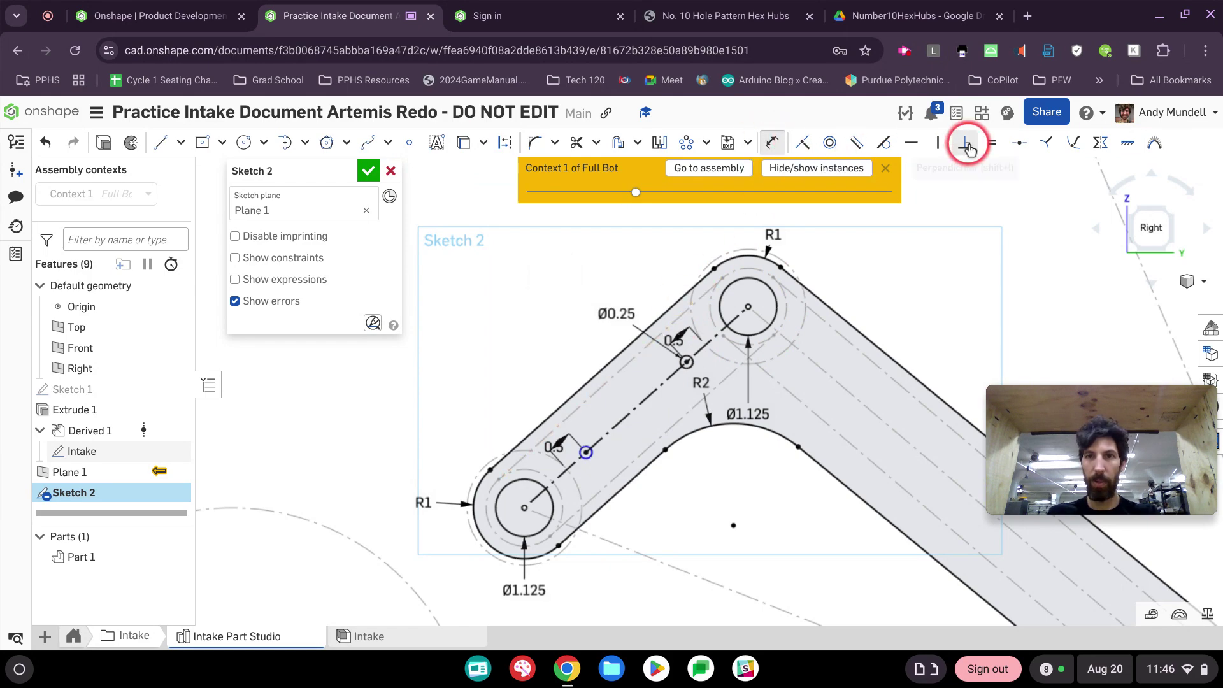
# - Apply an Equal constraint between the 0.25 in circle and the small circle near the lower bearing hole
pyautogui.click(991, 143)
pyautogui.click(686, 363)
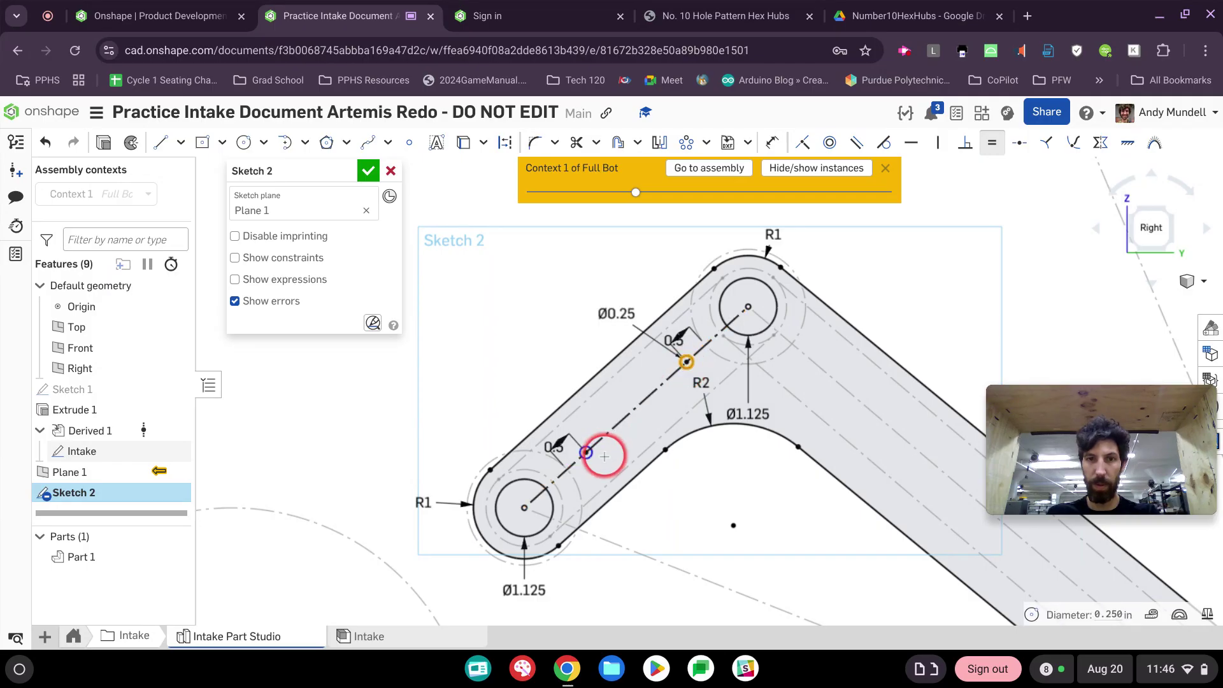
pyautogui.click(586, 452)
pyautogui.scroll(-2, 669, 450)
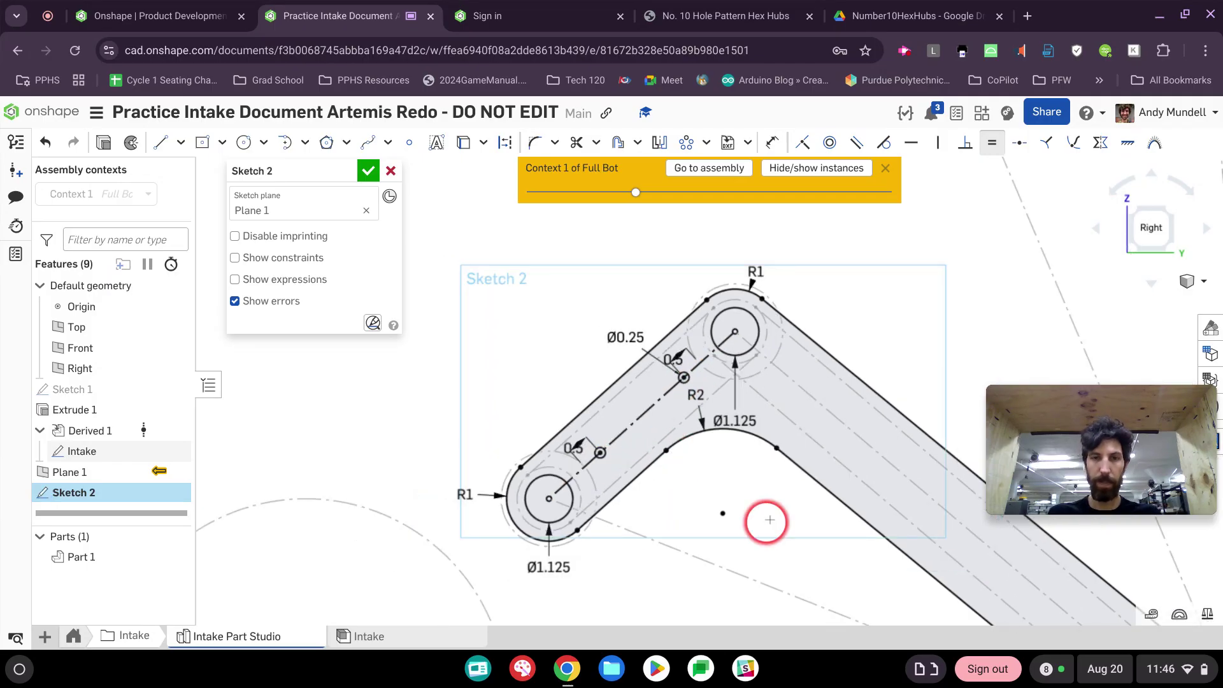
# - Finish the sketch and select the intake plate's bent-arm profile region in an angled view
pyautogui.moveTo(765, 519); pyautogui.dragTo(587, 429, button='middle')
pyautogui.scroll(-3, 627, 448)
pyautogui.scroll(-1, 628, 448)
pyautogui.moveTo(856, 438); pyautogui.dragTo(689, 351, button='middle')
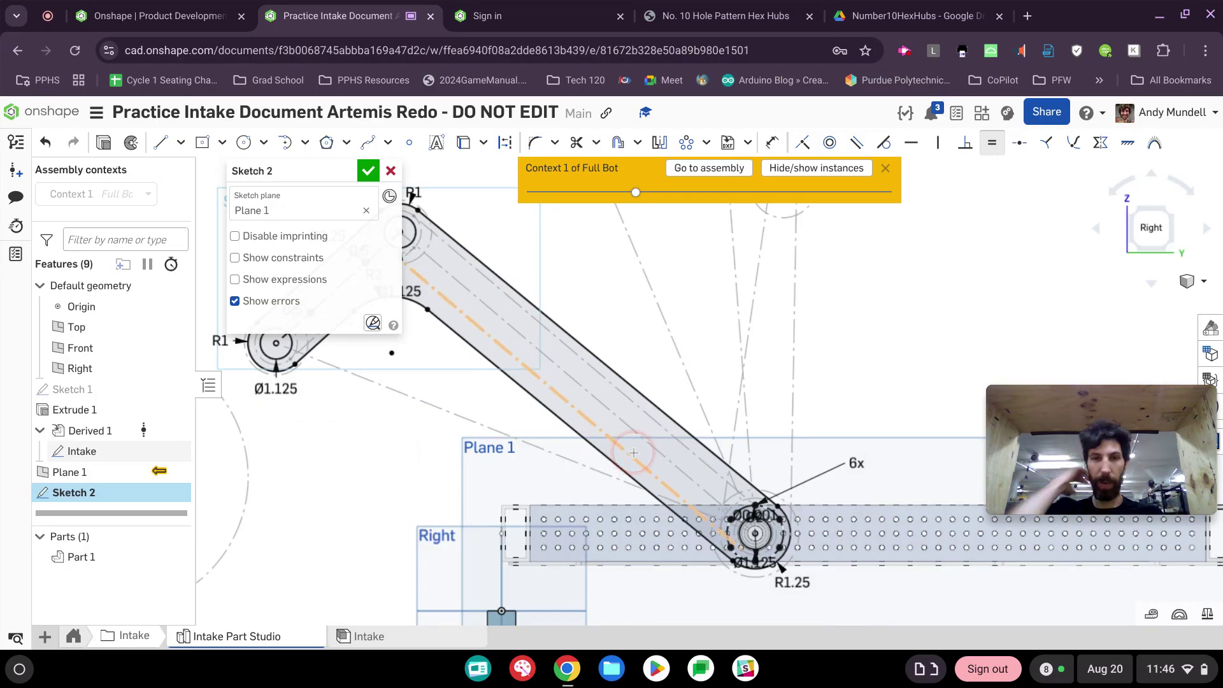
pyautogui.click(369, 171)
pyautogui.moveTo(639, 304)
pyautogui.mouseDown(button='right')
pyautogui.moveTo(669, 328)
pyautogui.moveTo(503, 358)
pyautogui.mouseUp(button='right')
pyautogui.click(442, 307)
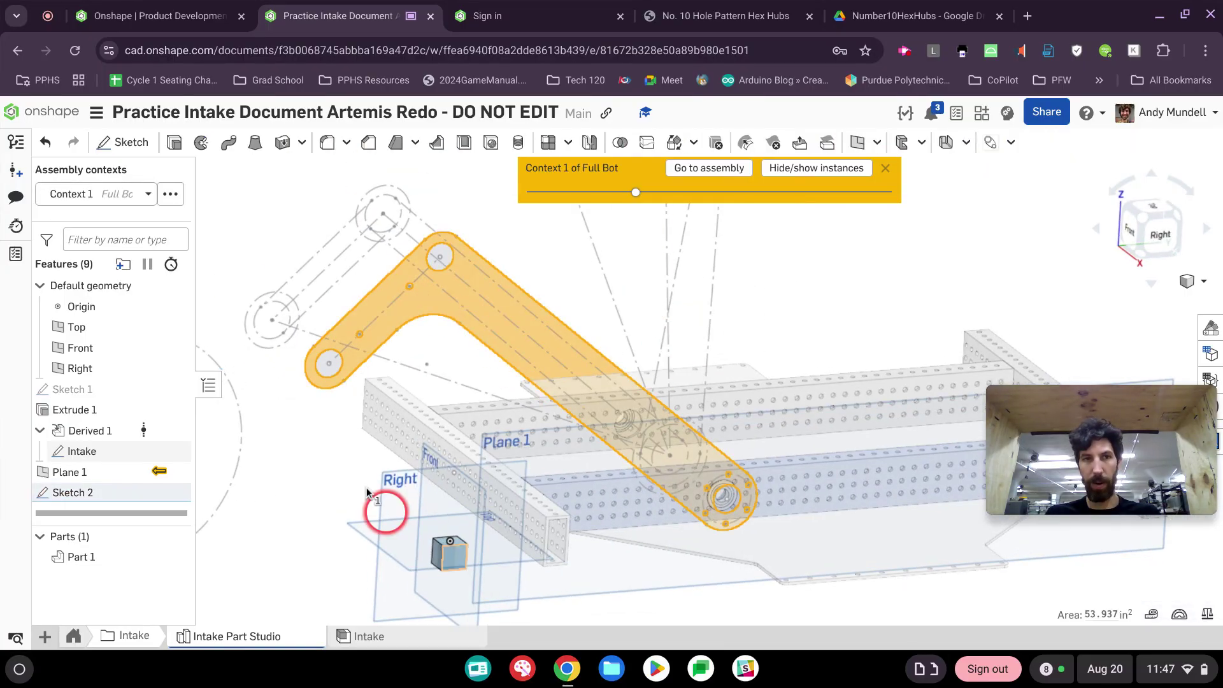
# - Extrude the closed arm profile of Sketch 2 as a new part with a blind depth of 0.25 in
pyautogui.click(175, 144)
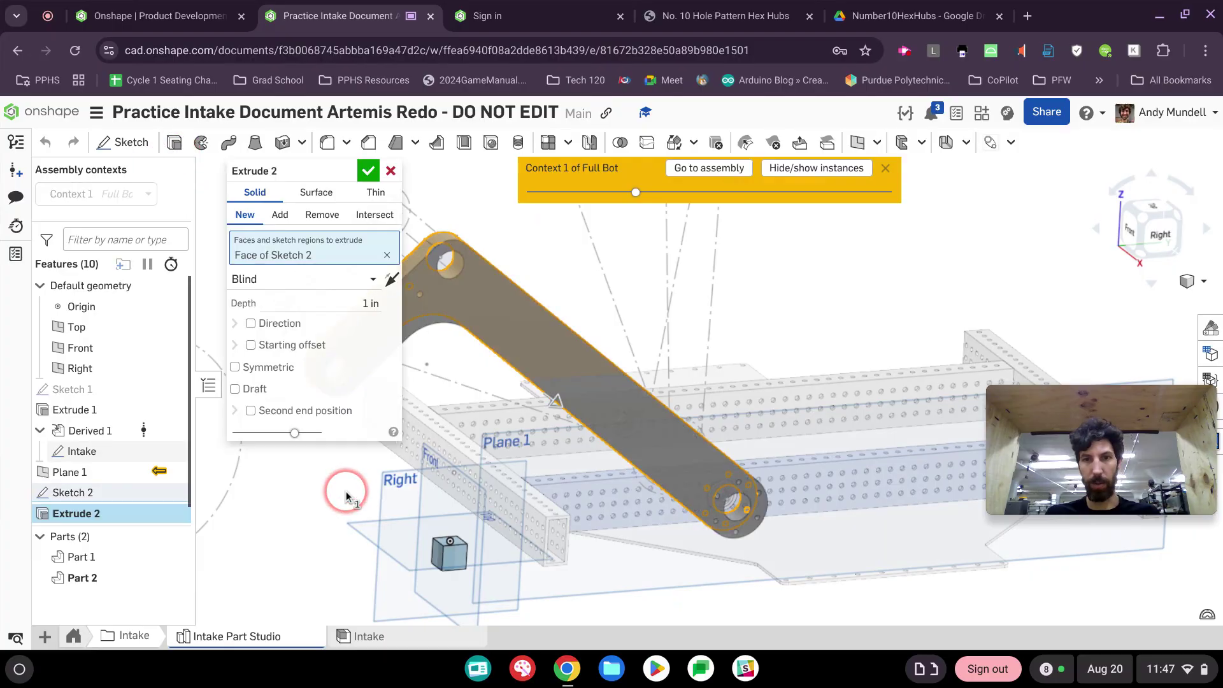
pyautogui.moveTo(628, 220); pyautogui.dragTo(346, 330, button='right')
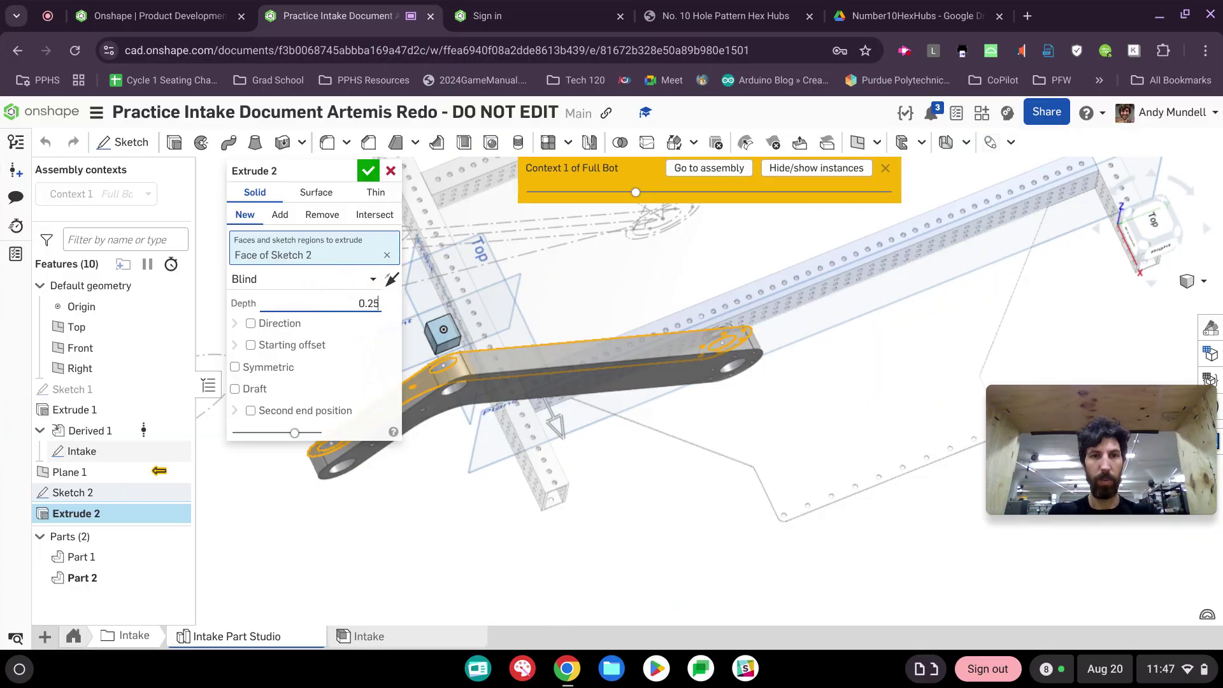
pyautogui.click(378, 172)
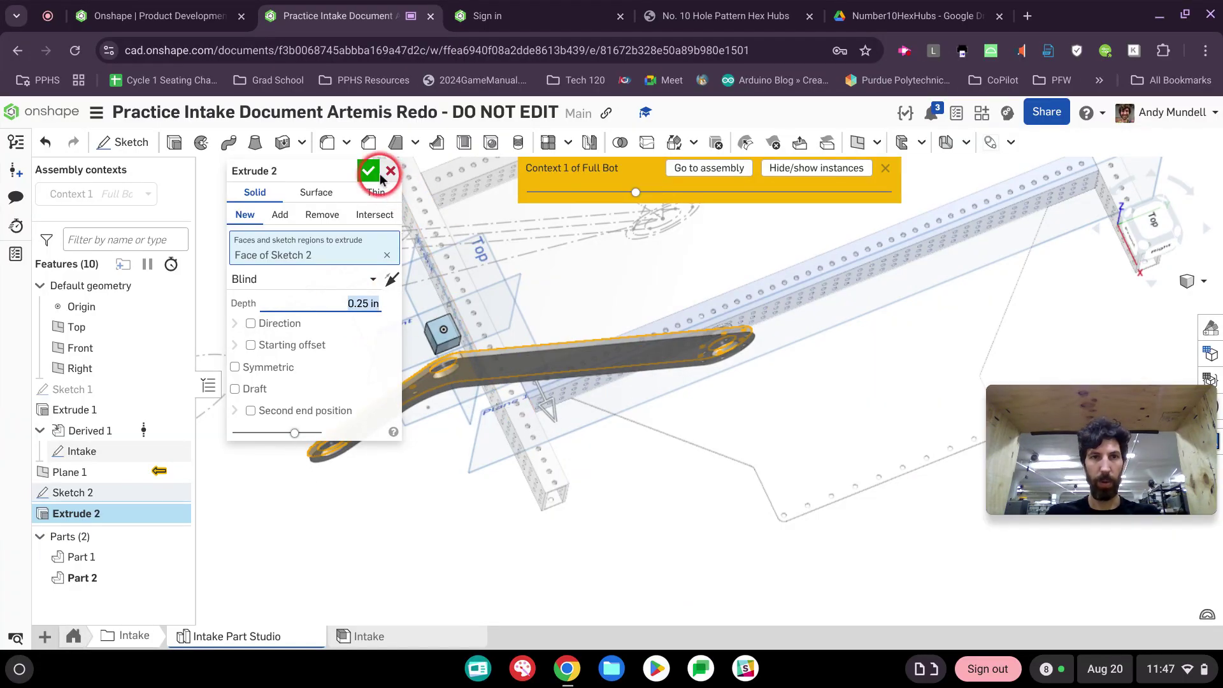
pyautogui.moveTo(518, 615); pyautogui.dragTo(491, 525, button='right')
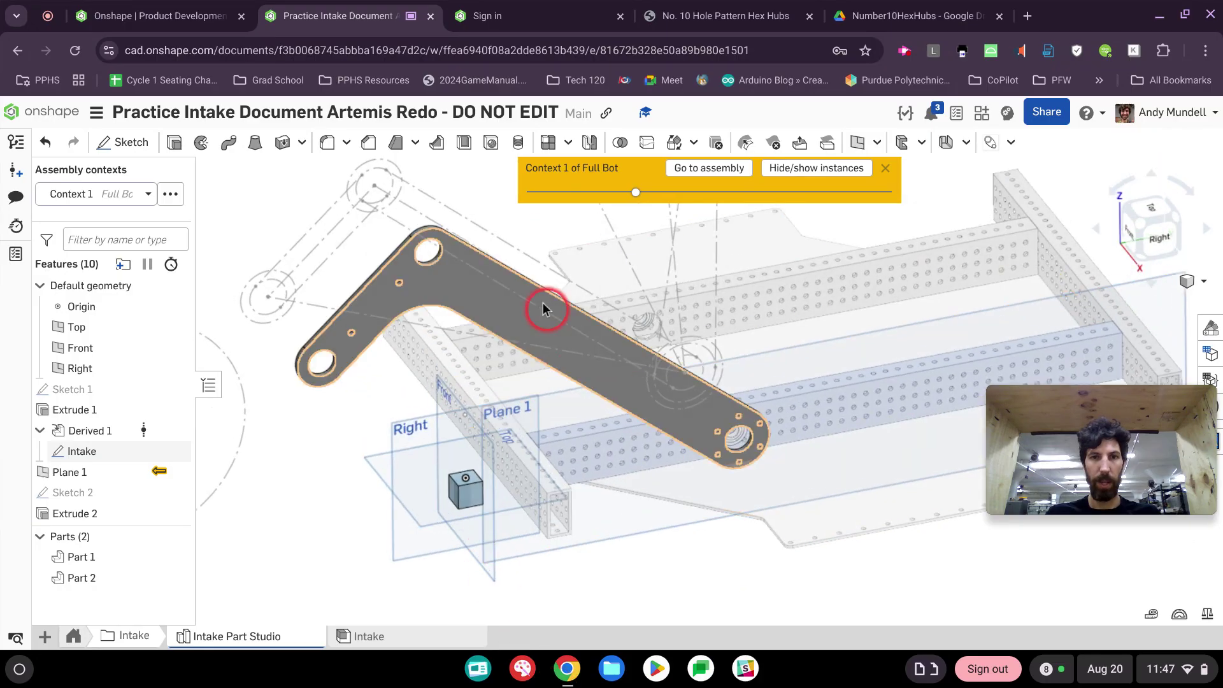
# - Make the arm plate, Part 2, semi-transparent by setting its appearance alpha to 0.38
pyautogui.rightClick(109, 576)
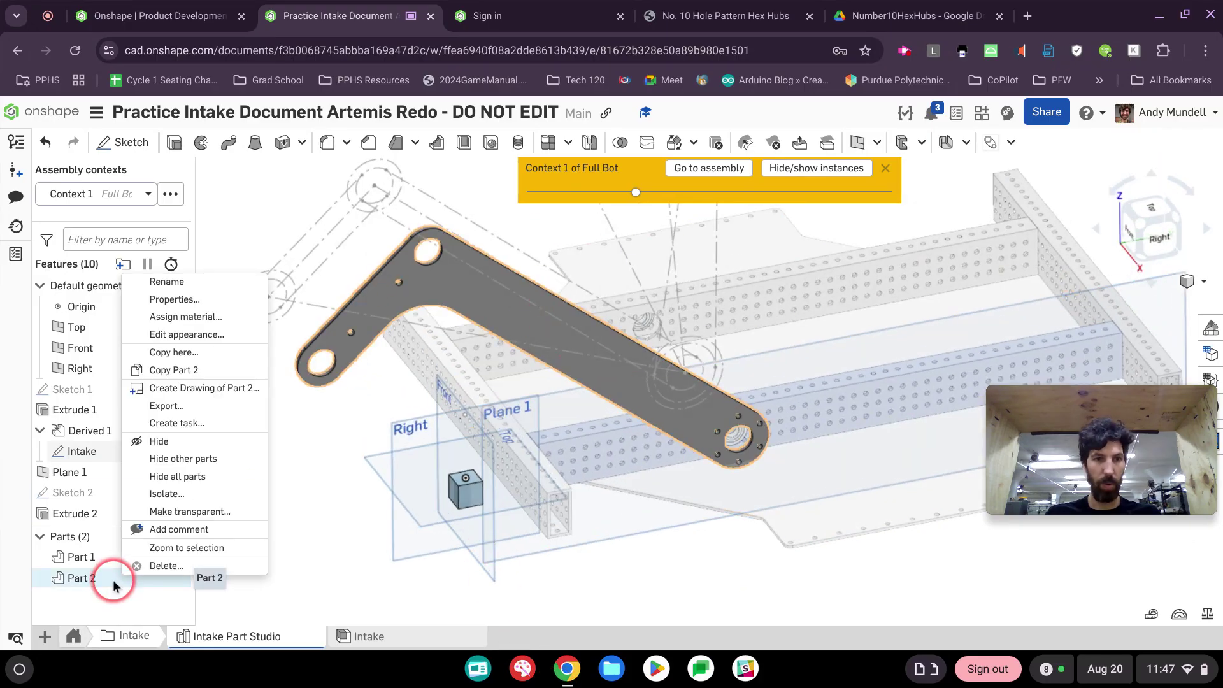
pyautogui.click(218, 337)
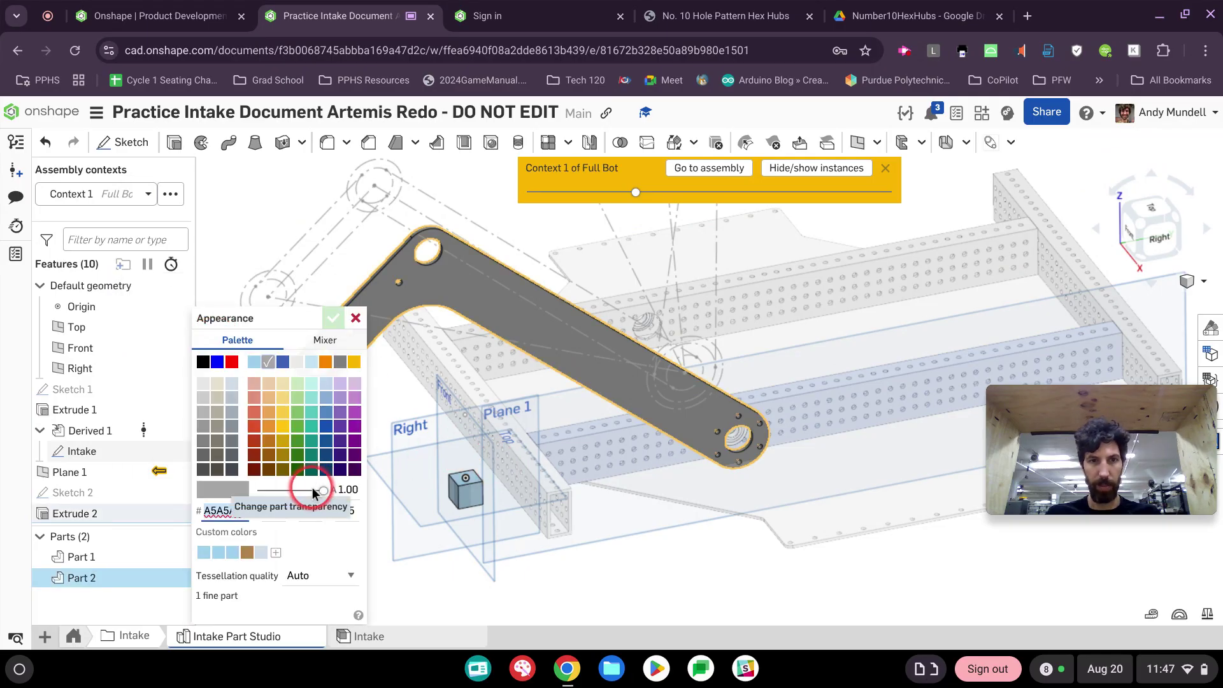
pyautogui.moveTo(299, 492)
pyautogui.mouseDown()
pyautogui.moveTo(272, 491)
pyautogui.moveTo(284, 498)
pyautogui.mouseUp()
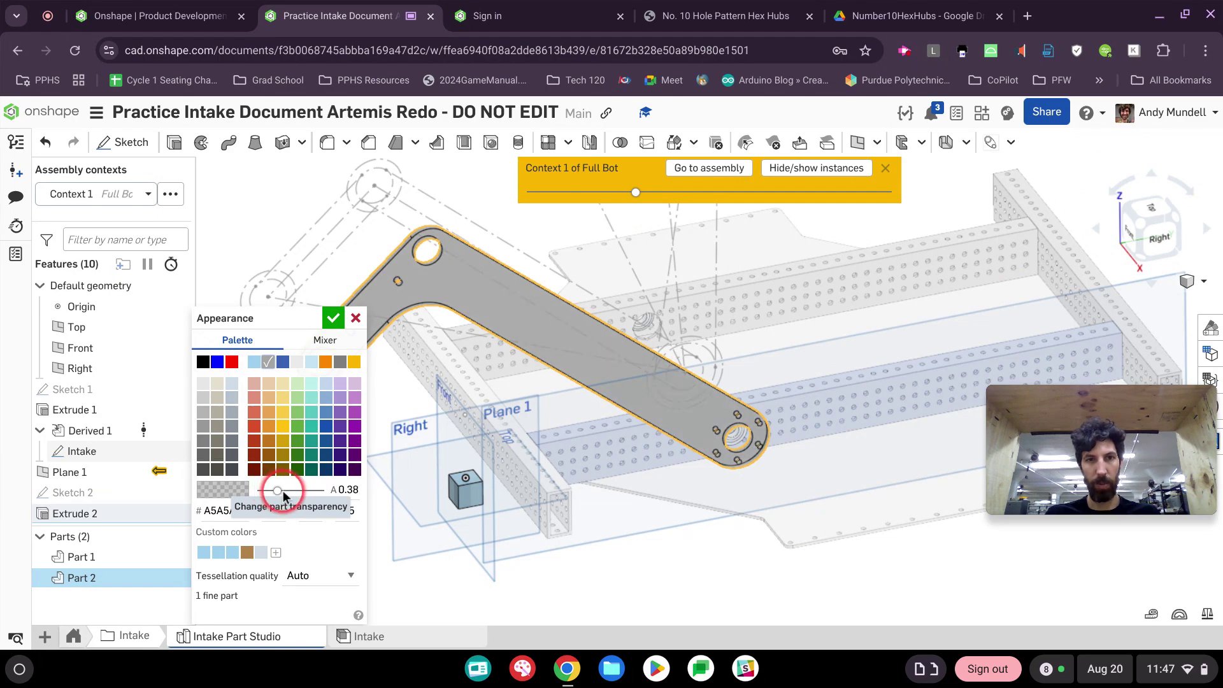
pyautogui.click(332, 319)
pyautogui.moveTo(396, 431); pyautogui.dragTo(385, 456, button='right')
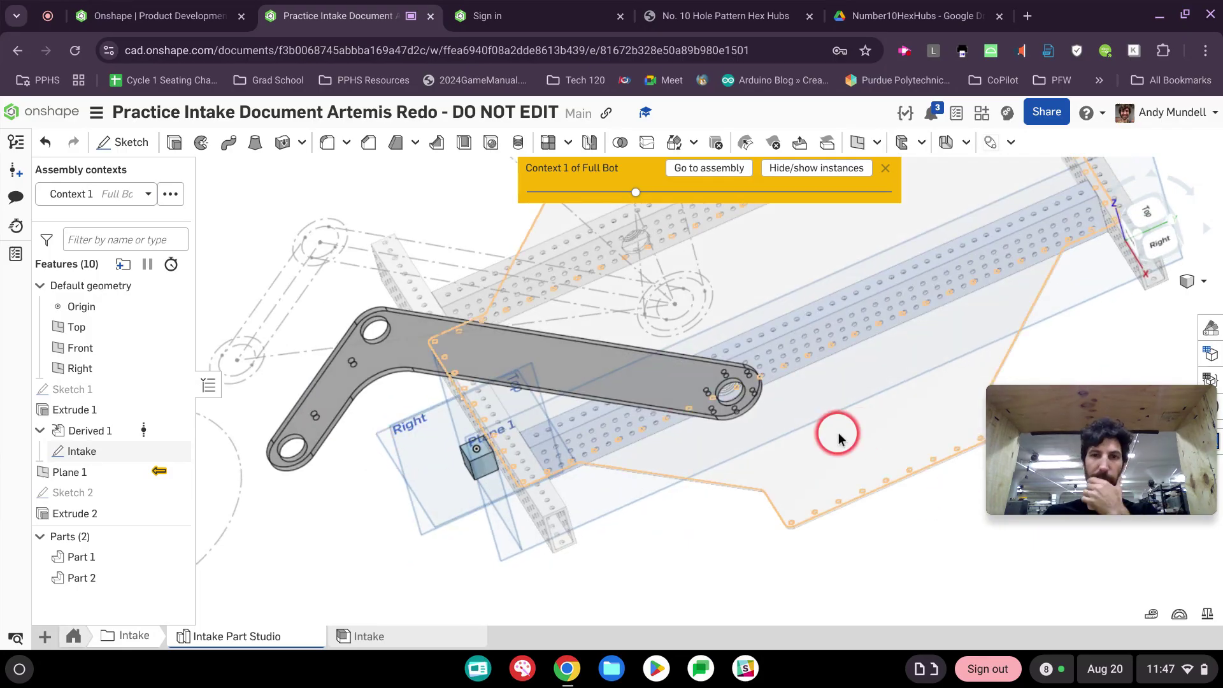
pyautogui.moveTo(739, 444); pyautogui.dragTo(743, 376, button='right')
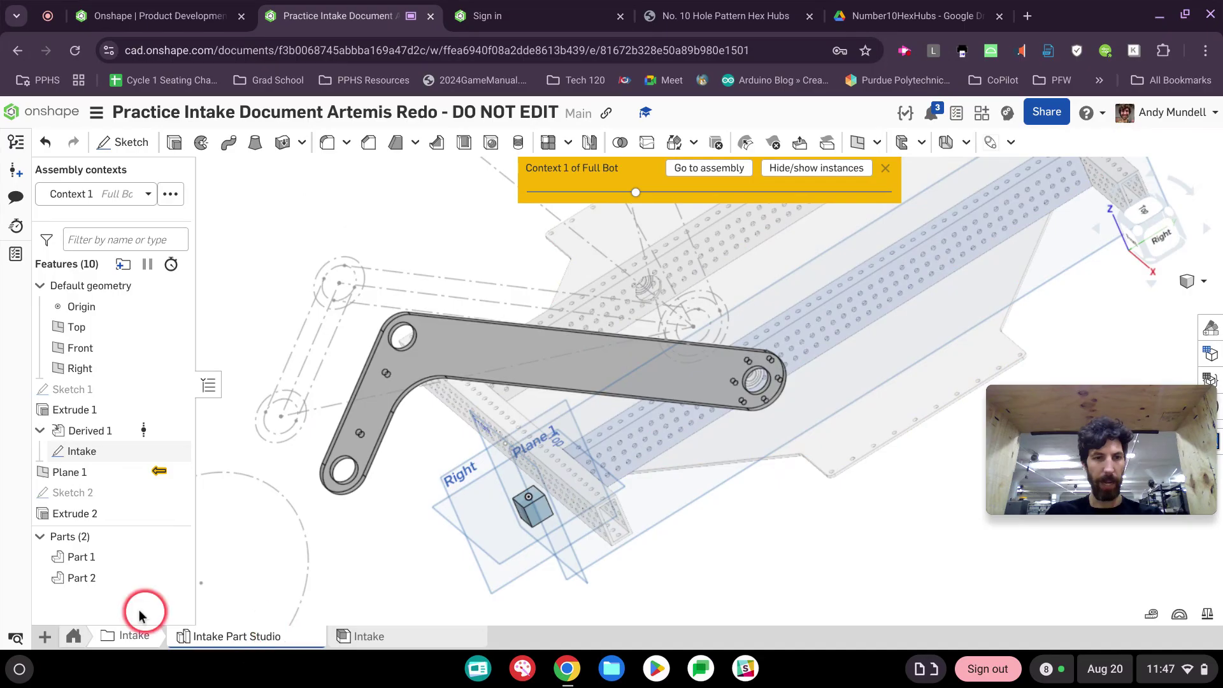
# - Import NoTenHexHub_HalfInchHexBore_Thin_TTB-0272.stp into the document, combining it to a single Part Studio
pyautogui.click(45, 641)
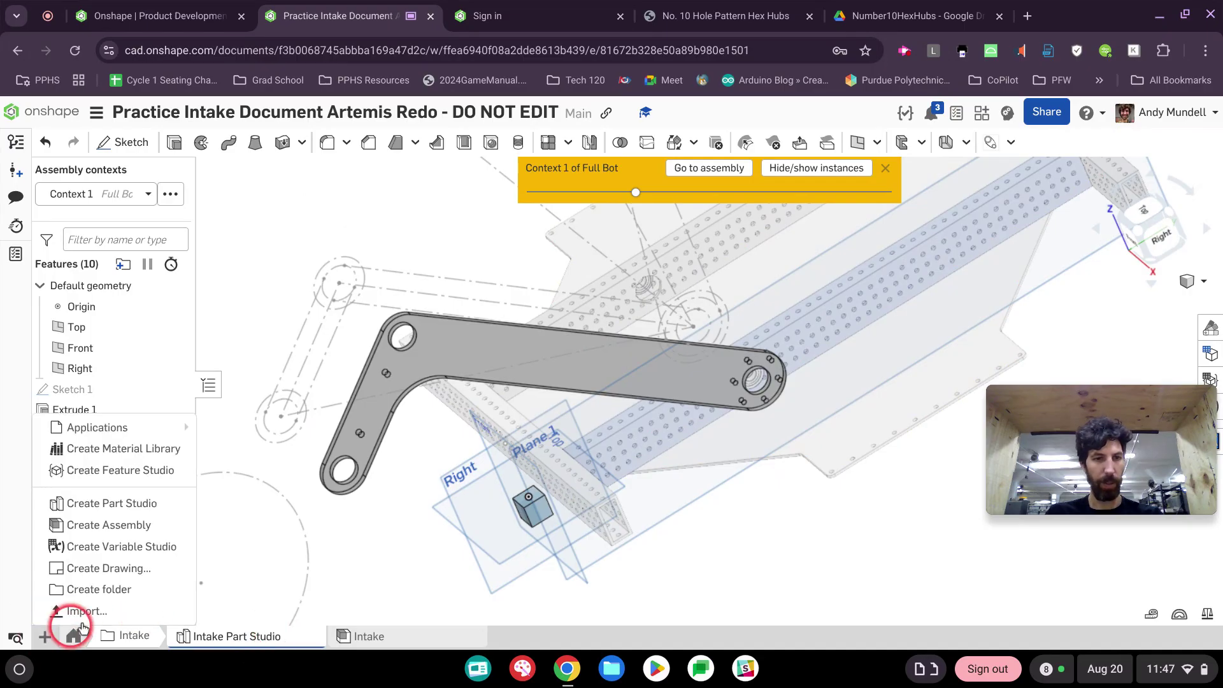
pyautogui.click(76, 647)
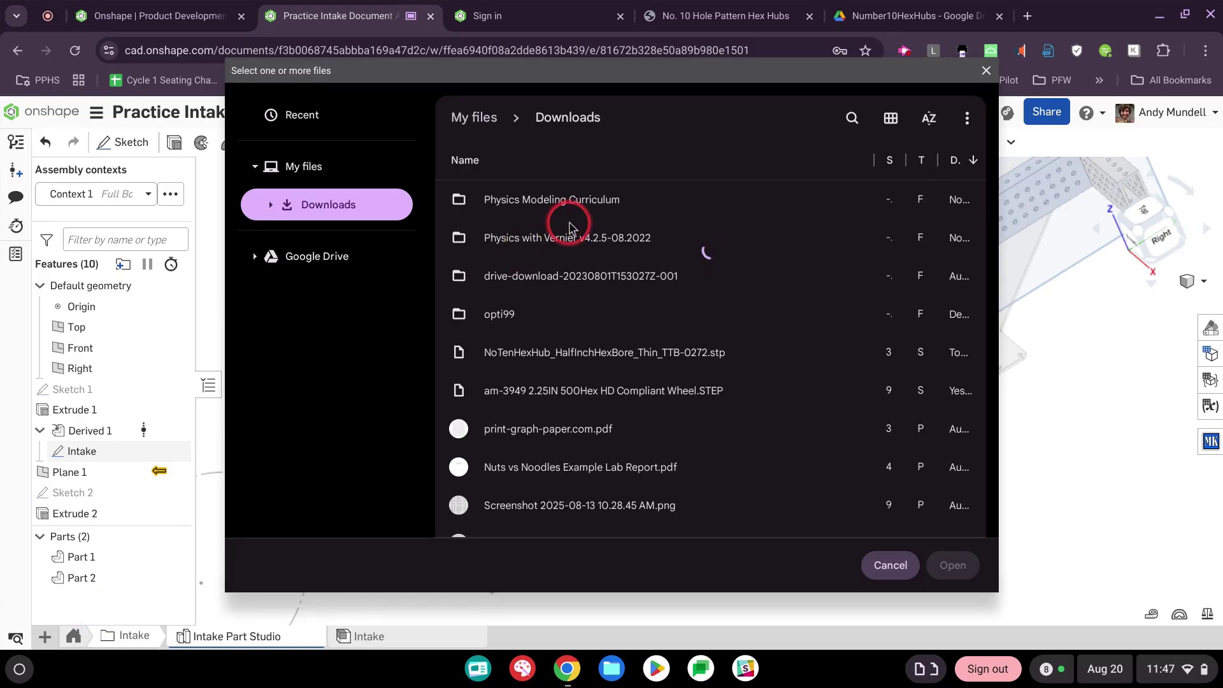
pyautogui.click(296, 115)
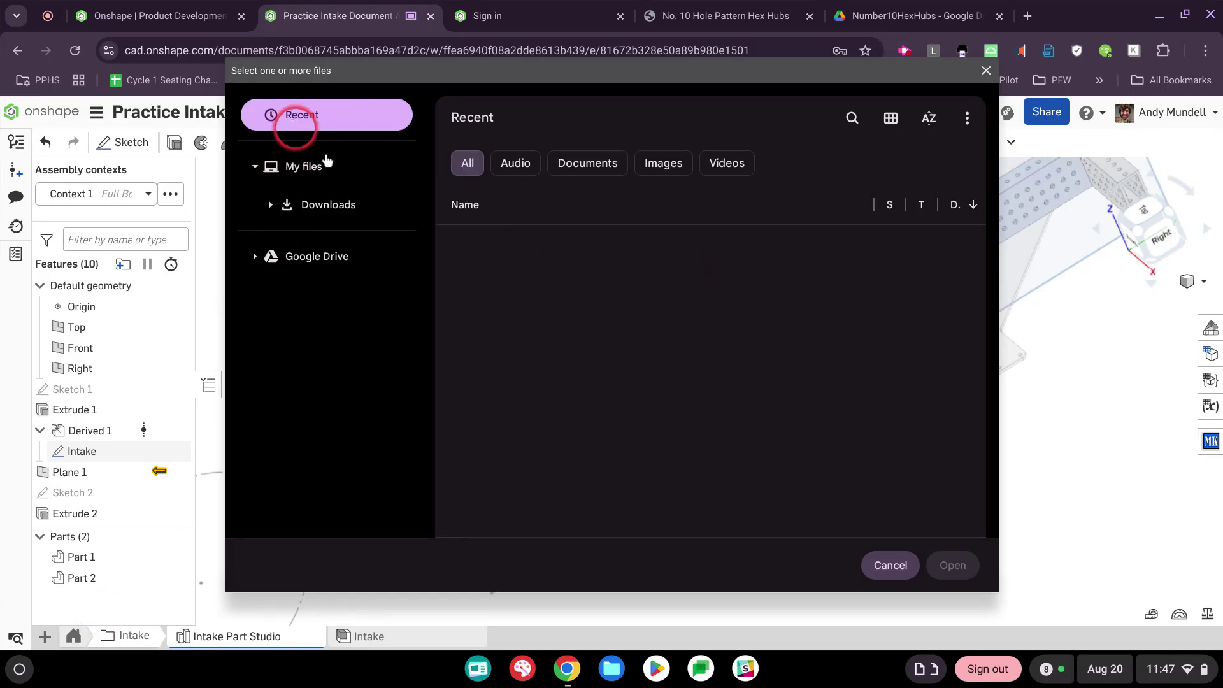
pyautogui.doubleClick(552, 292)
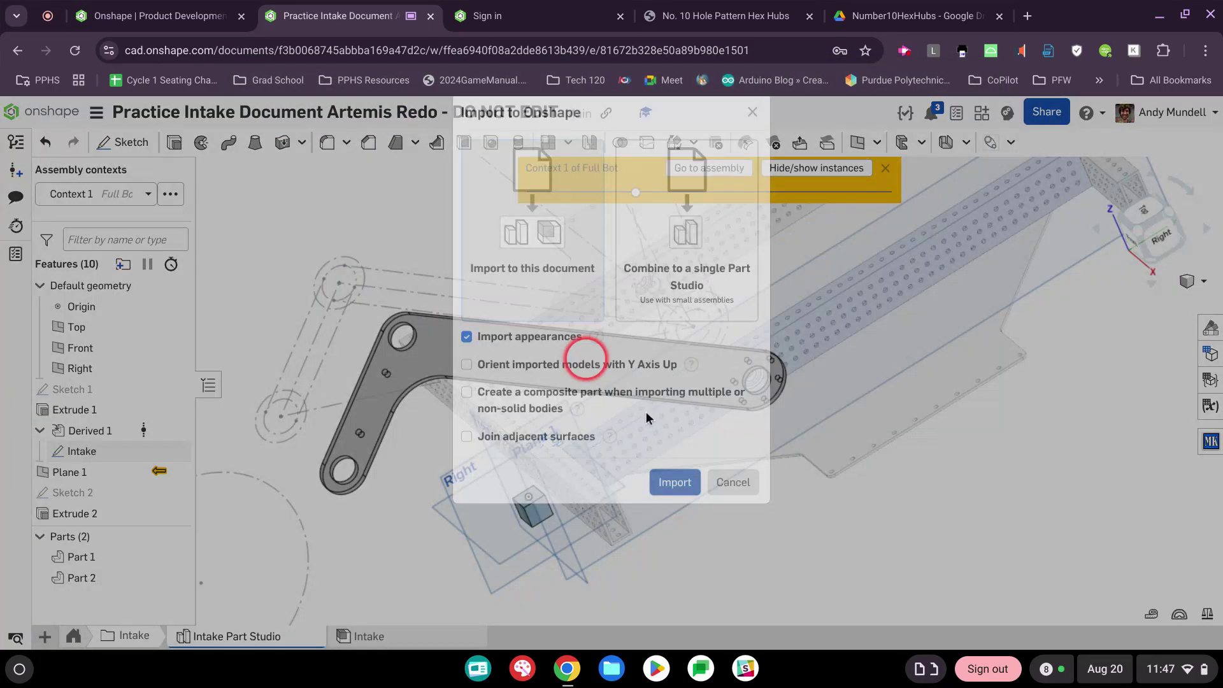
pyautogui.click(697, 240)
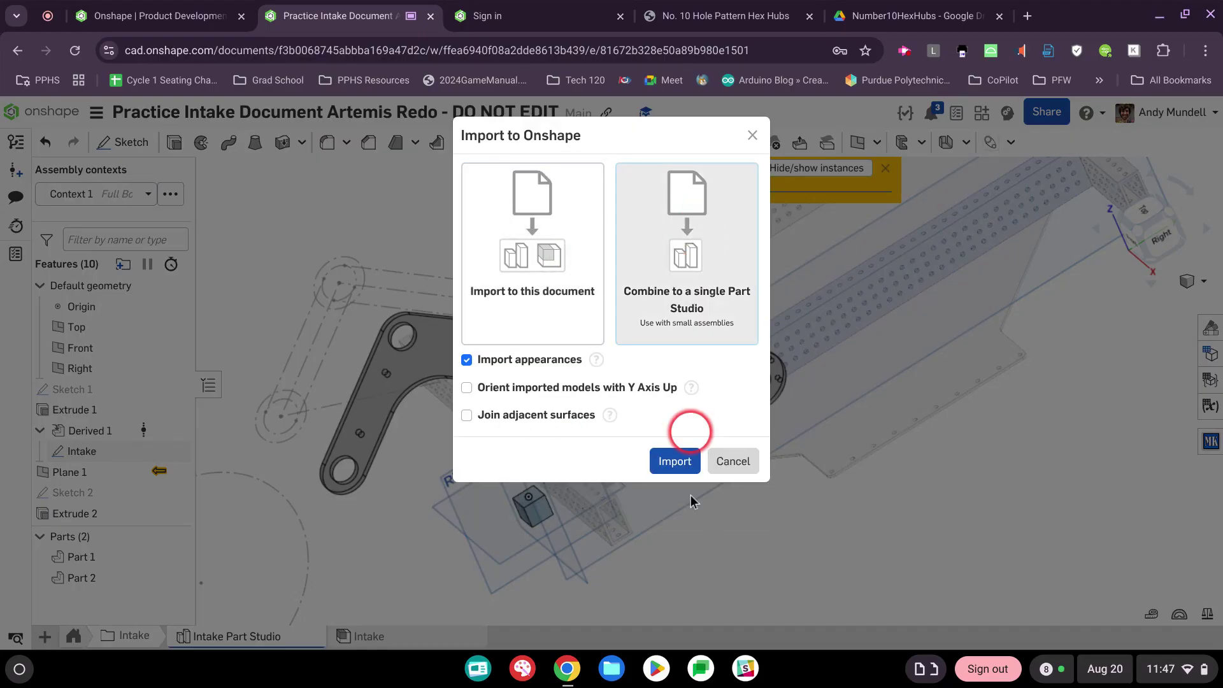
pyautogui.click(665, 463)
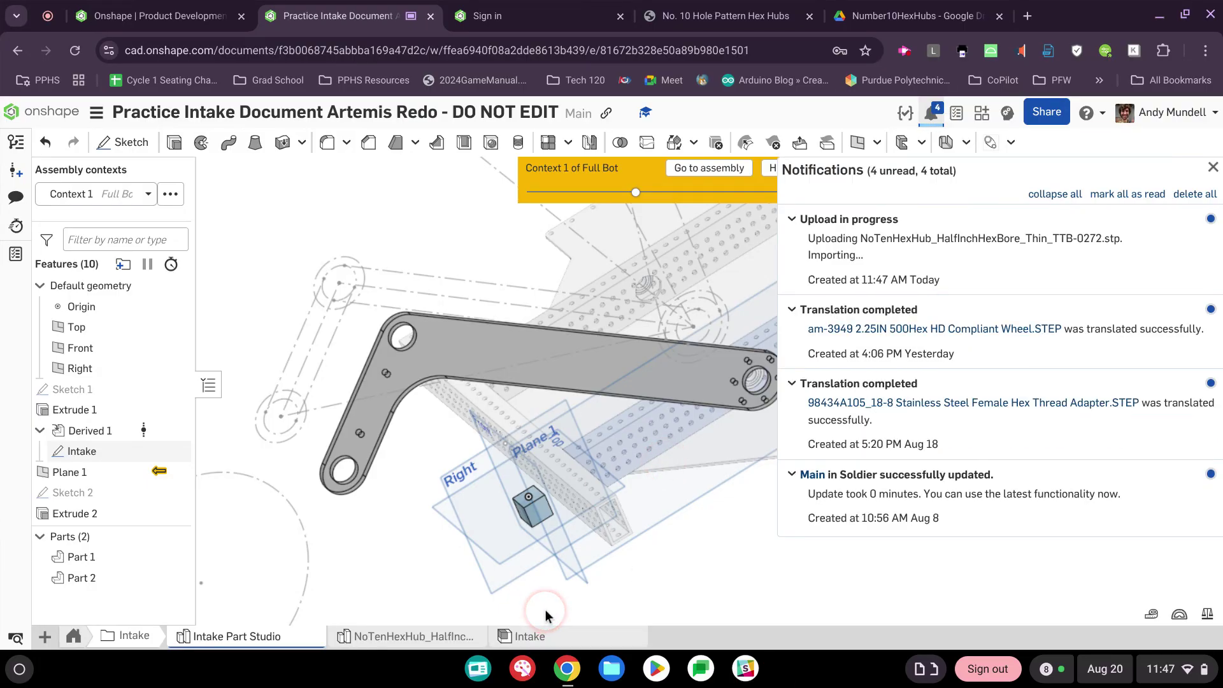
# - Open the imported hex hub Part Studio and examine the hub's shape and hole pattern
pyautogui.click(422, 637)
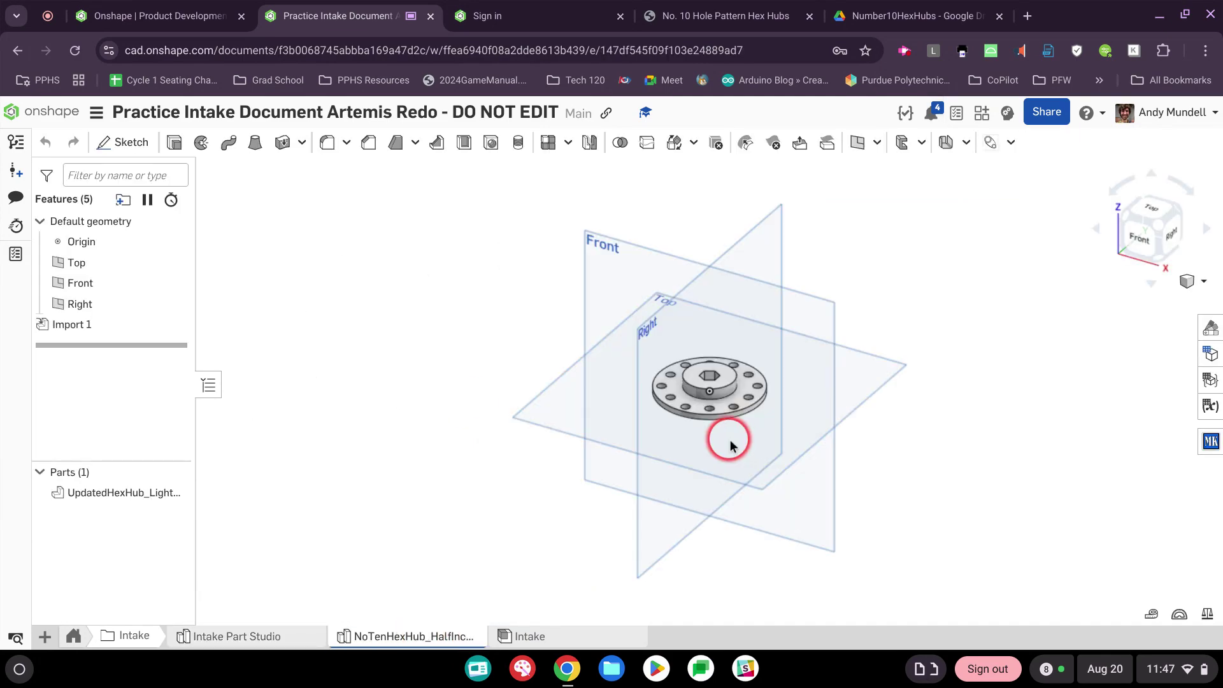
pyautogui.scroll(5, 739, 412)
pyautogui.moveTo(740, 412)
pyautogui.mouseDown(button='right')
pyautogui.moveTo(713, 384)
pyautogui.moveTo(720, 423)
pyautogui.mouseUp(button='right')
# - Derive the UpdatedHexHub part from the NoTenHexHub Part Studio of the current document into the Intake Part Studio
pyautogui.click(210, 647)
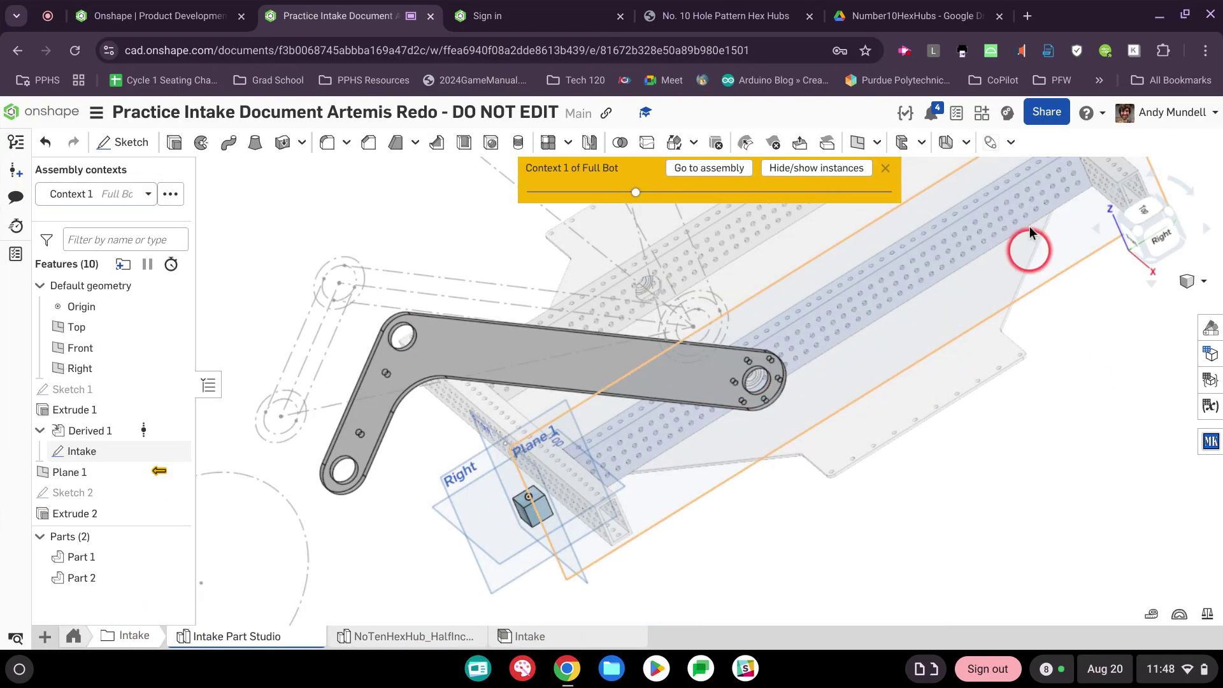
pyautogui.click(876, 144)
pyautogui.scroll(-3, 937, 507)
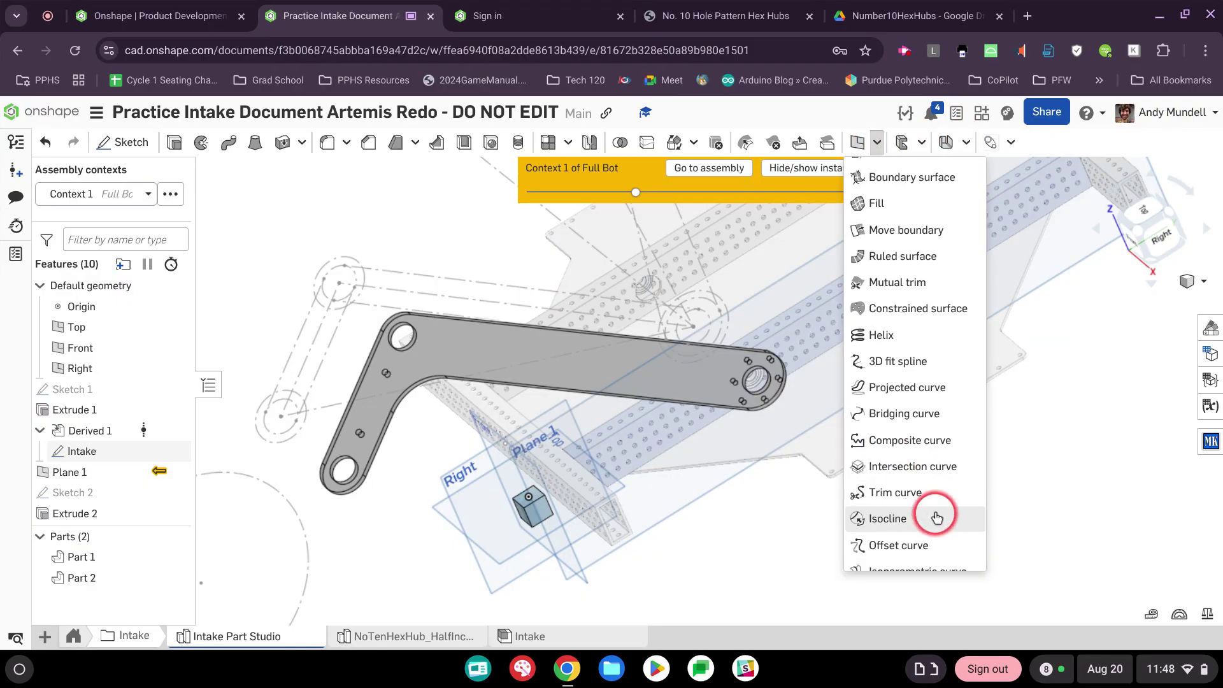
pyautogui.scroll(-3, 892, 478)
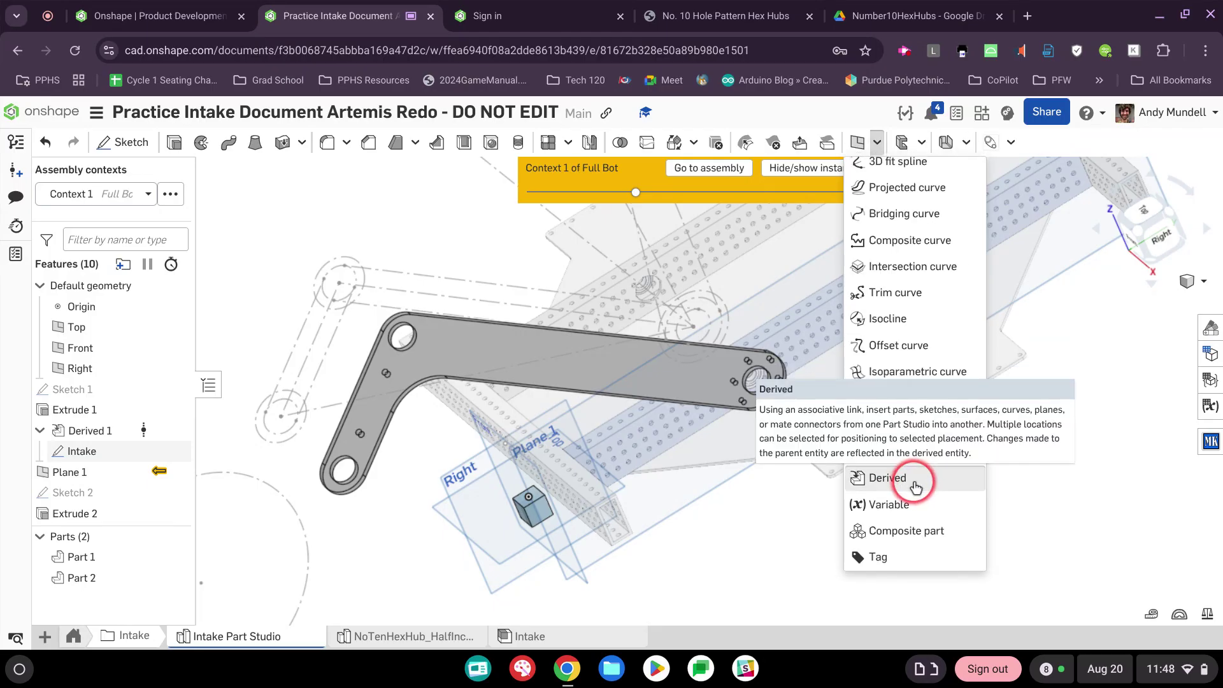
pyautogui.click(892, 476)
pyautogui.click(292, 215)
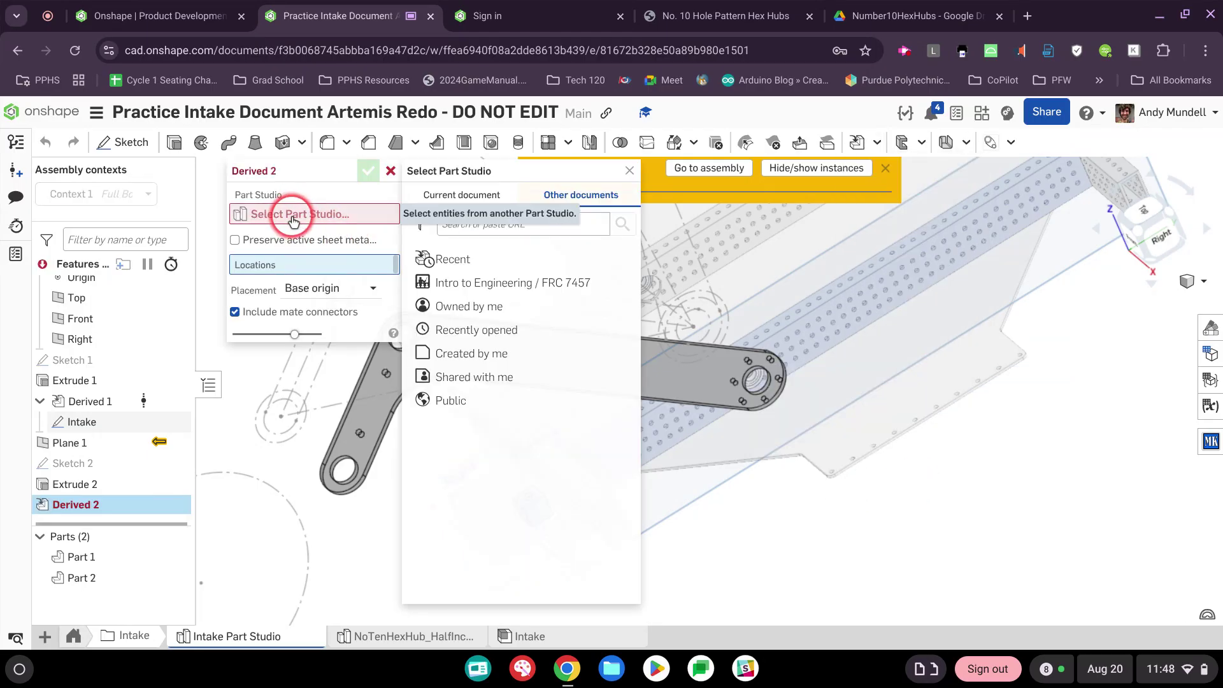
pyautogui.click(564, 203)
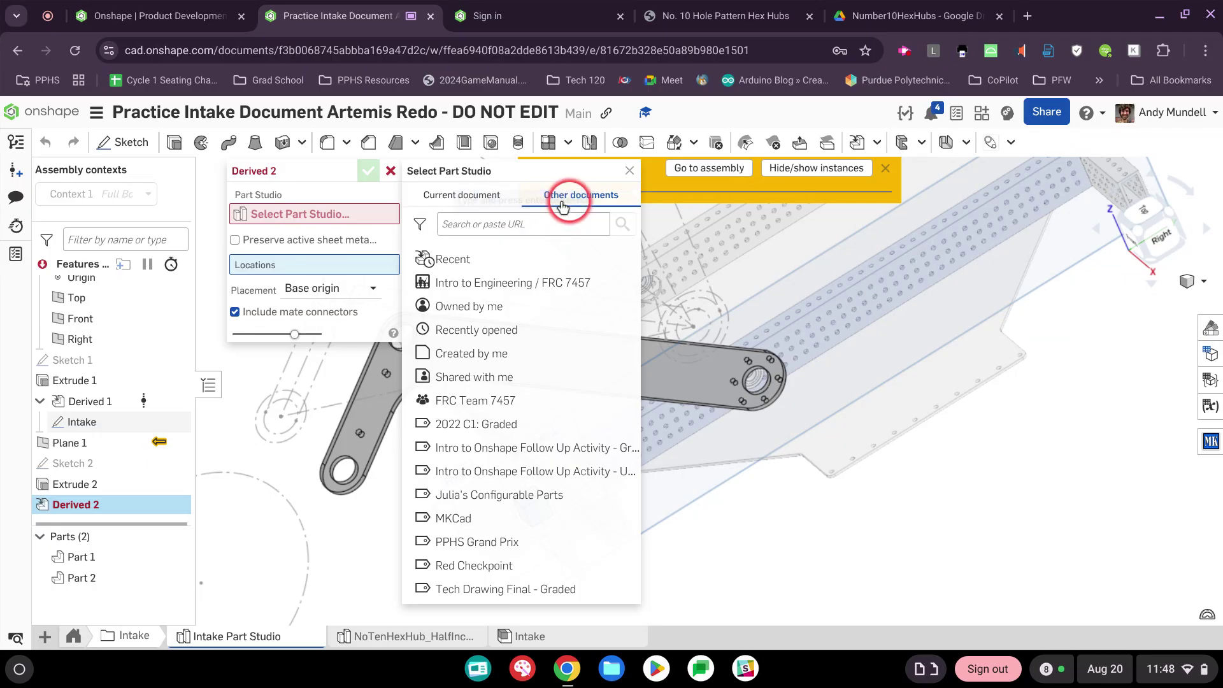
pyautogui.click(485, 203)
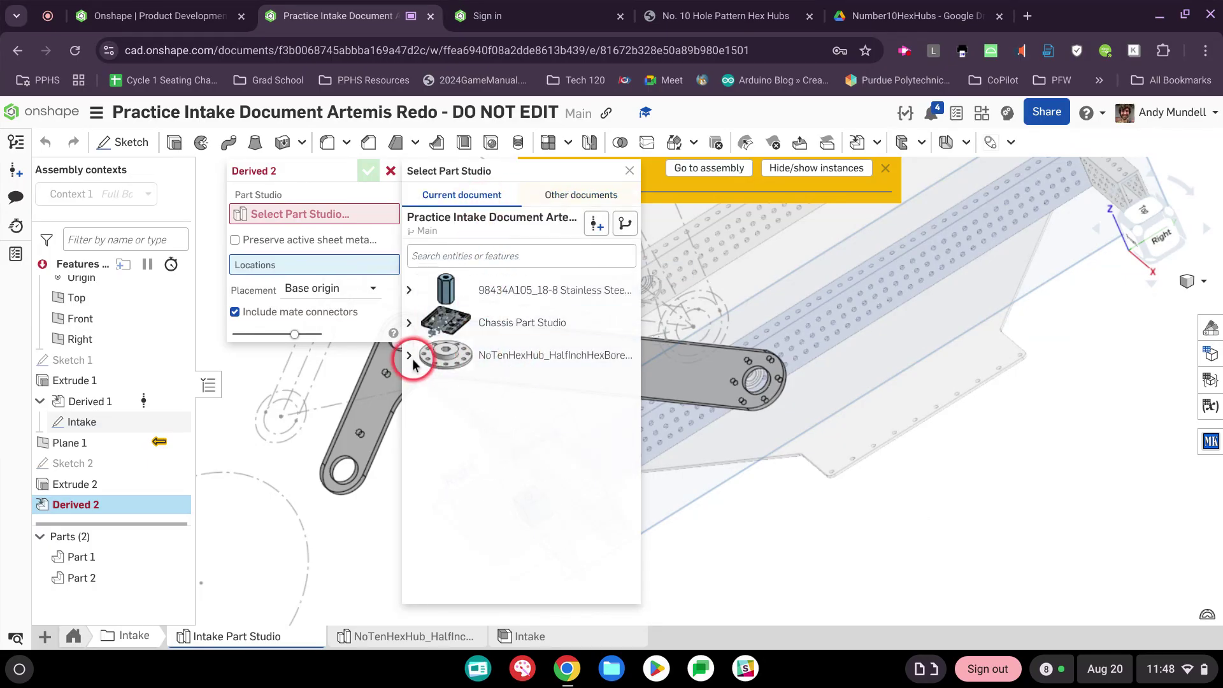
pyautogui.click(411, 356)
pyautogui.click(538, 395)
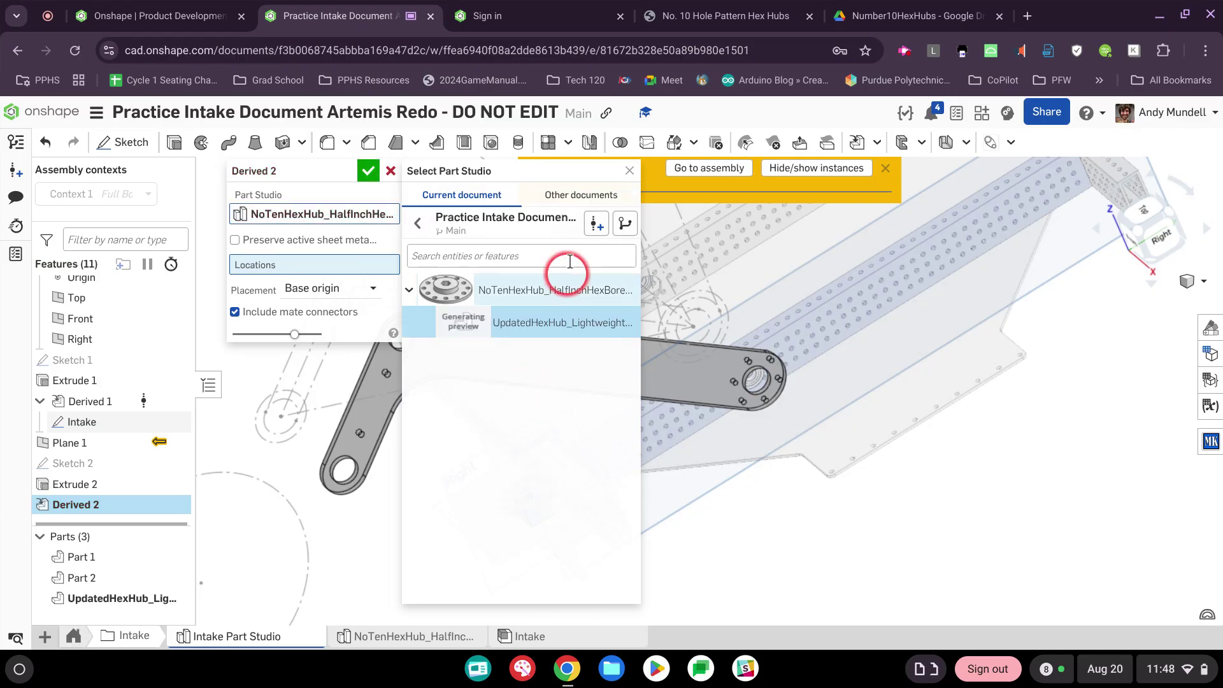
pyautogui.click(370, 172)
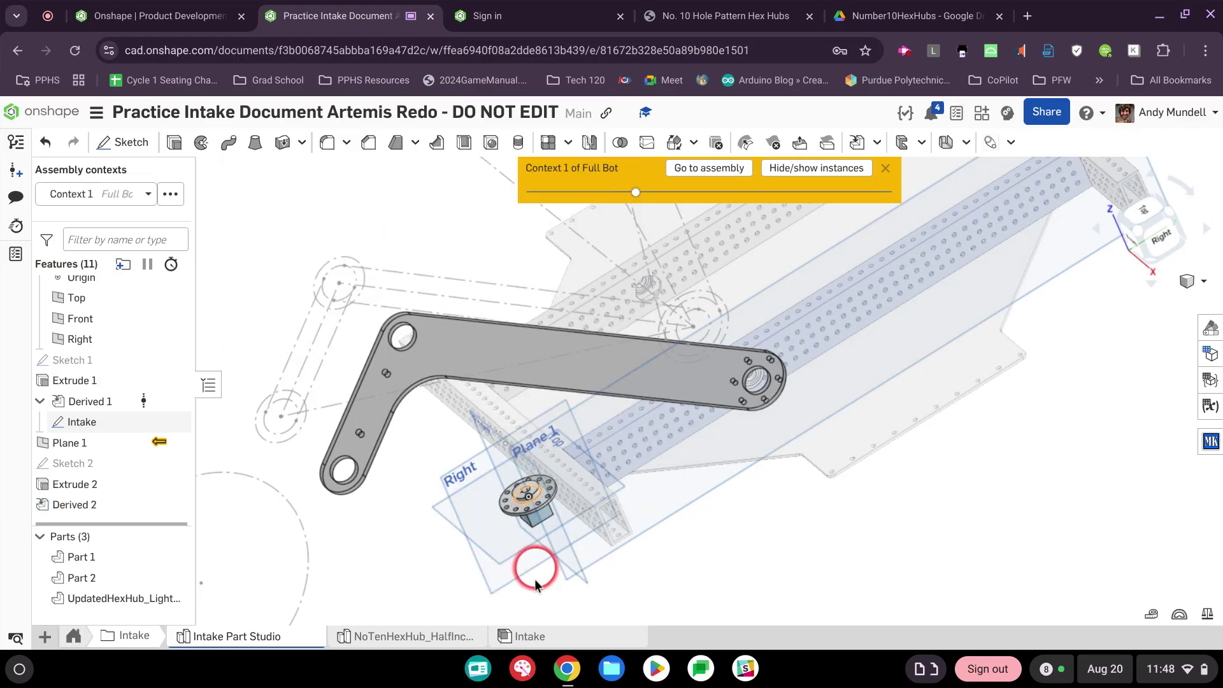
# - Set up a Transform by mate connectors for the hex hub, with the start connector centred at the base of the hub's boss
pyautogui.scroll(5, 516, 510)
pyautogui.scroll(2, 520, 513)
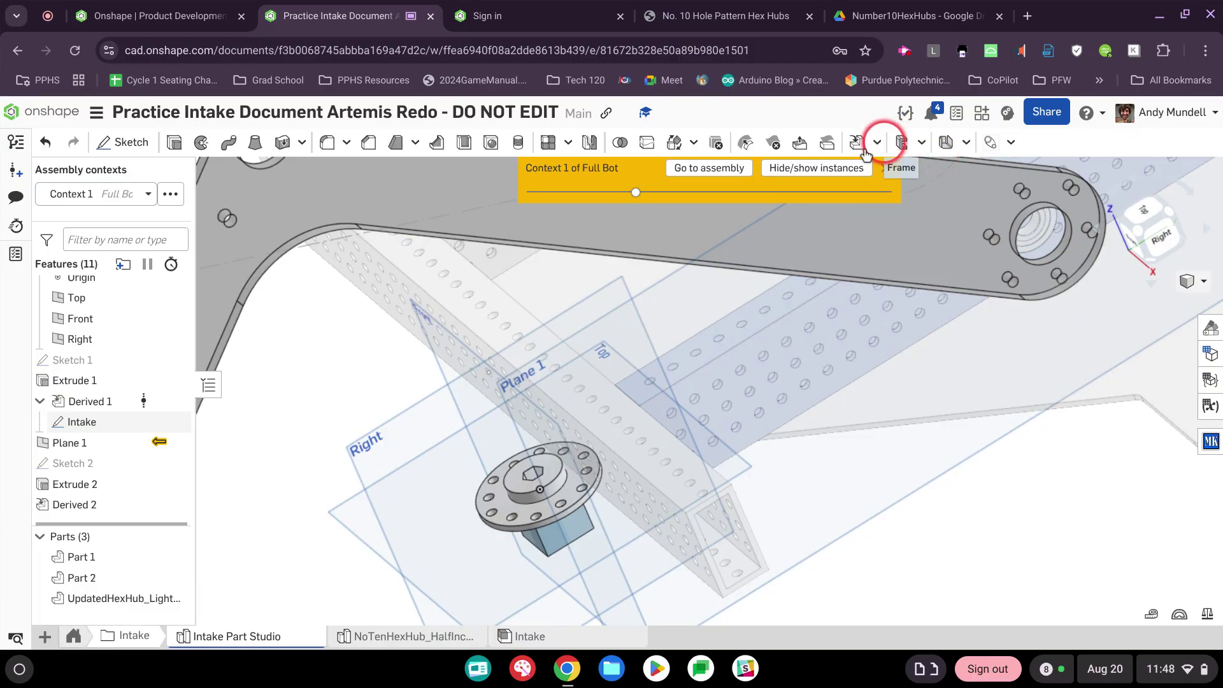
pyautogui.click(675, 142)
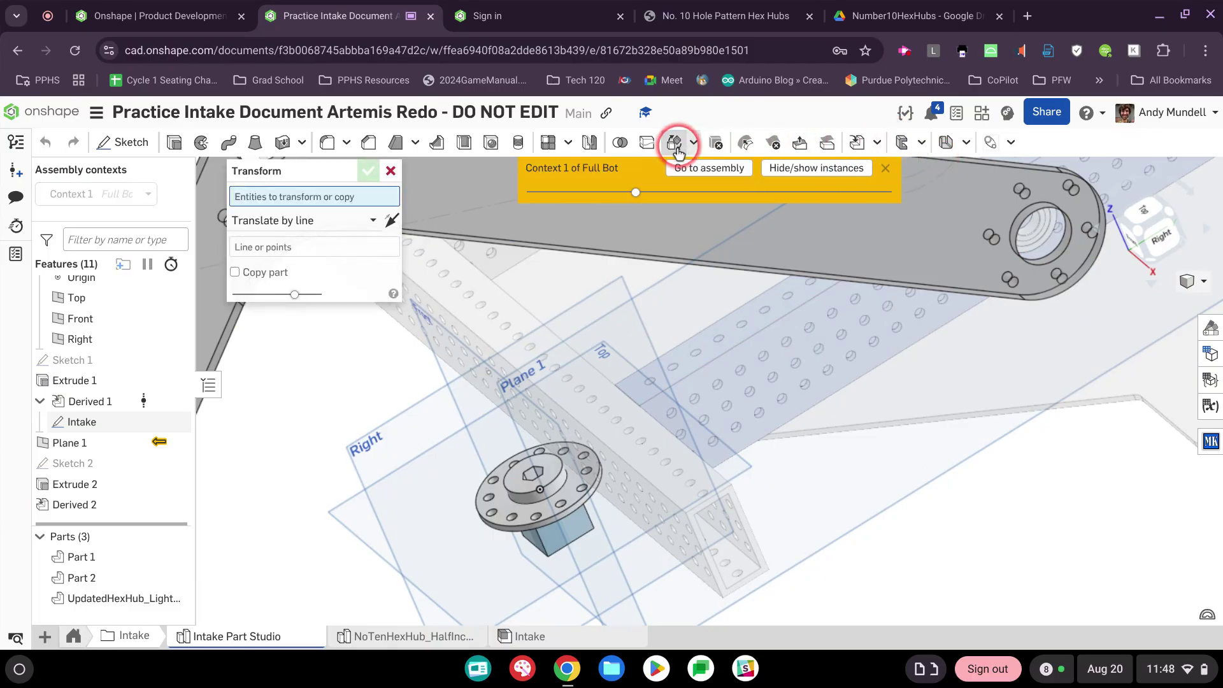
pyautogui.click(503, 499)
pyautogui.click(278, 241)
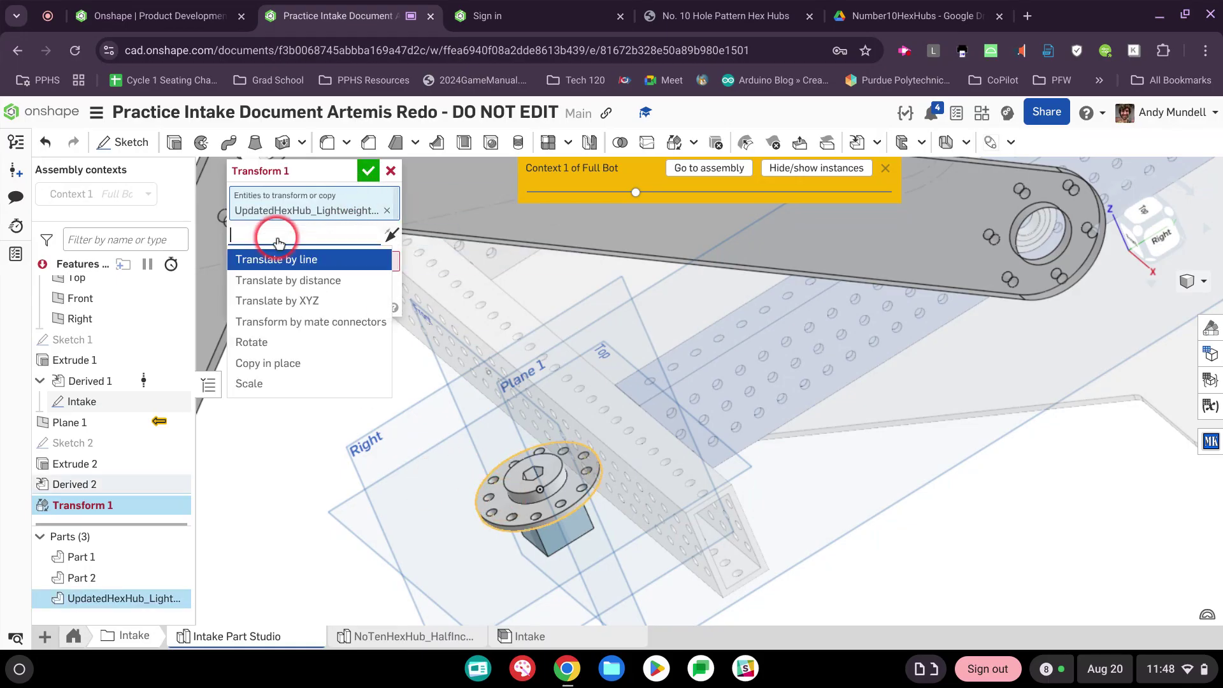
pyautogui.click(311, 321)
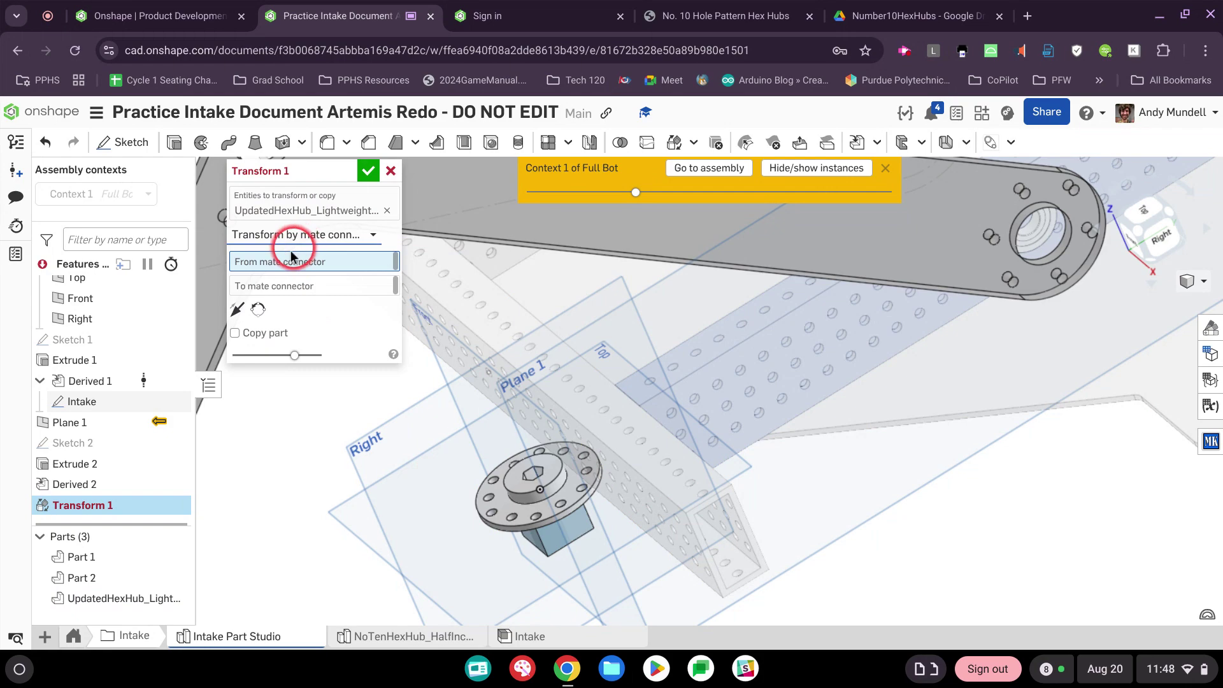
pyautogui.scroll(5, 560, 487)
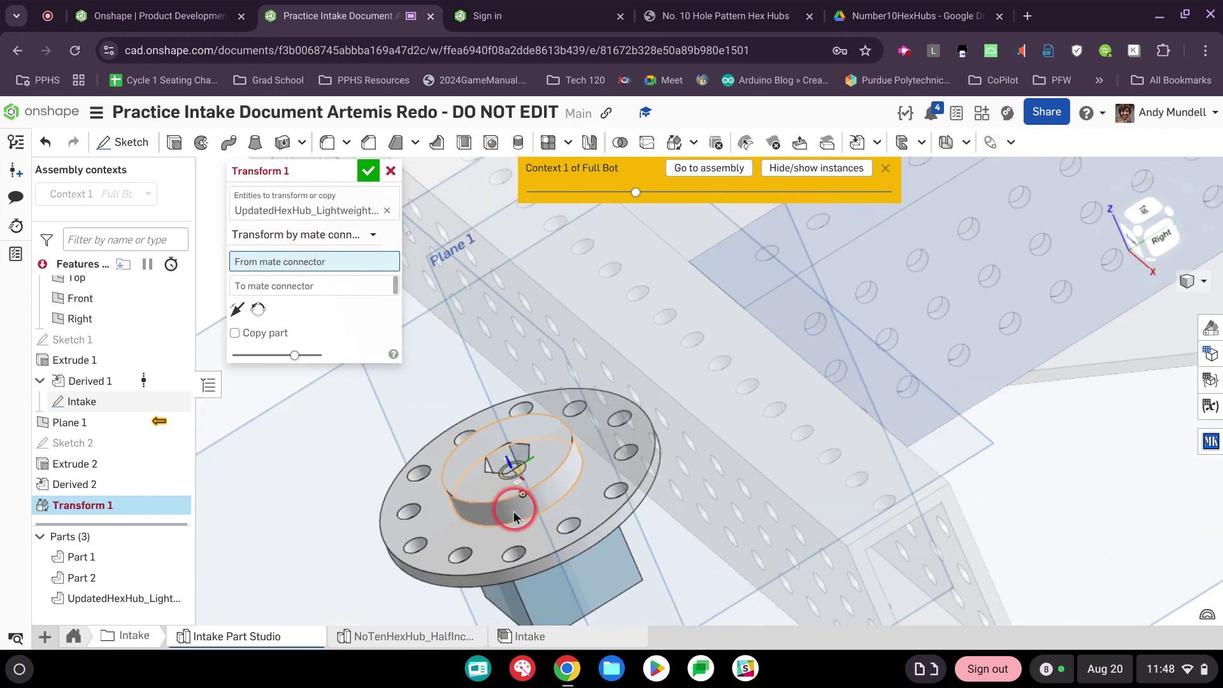
pyautogui.click(511, 522)
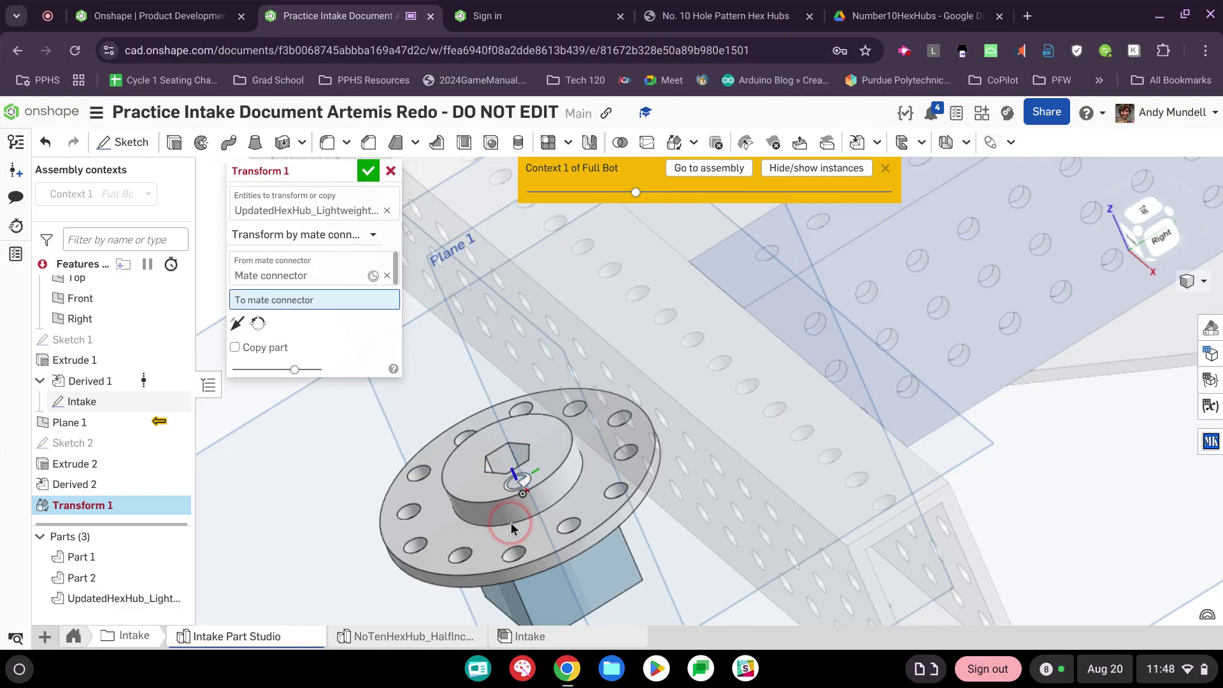
# - Set the Transform's destination connector at the centre of the arm plate's large end hole, check the hub's hole alignment, and accept it
pyautogui.scroll(-5, 707, 456)
pyautogui.scroll(-3, 876, 384)
pyautogui.moveTo(916, 339); pyautogui.dragTo(554, 412, button='middle')
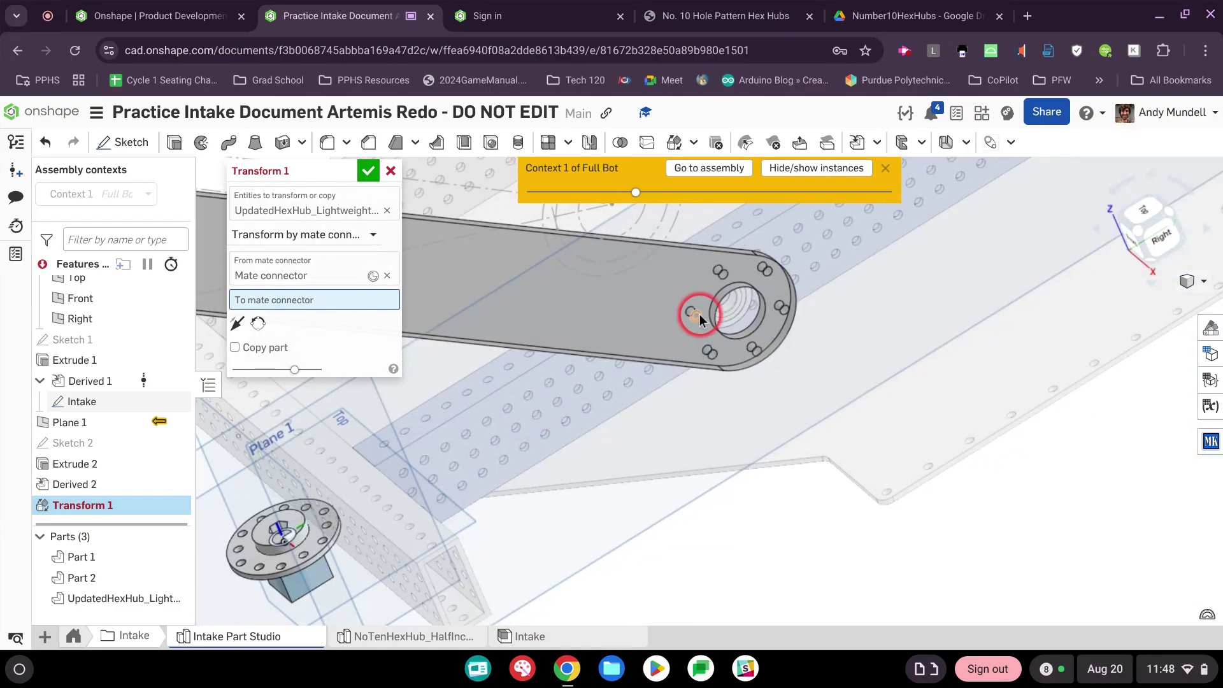
pyautogui.scroll(3, 711, 309)
pyautogui.click(759, 350)
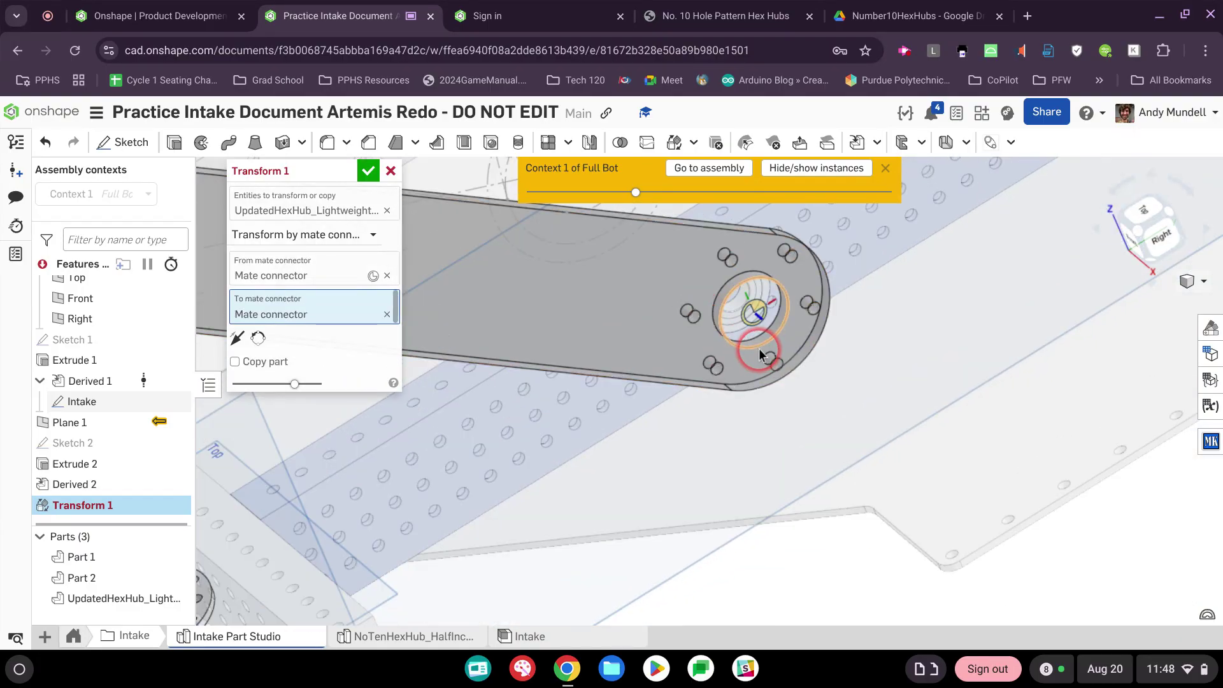
pyautogui.moveTo(889, 377); pyautogui.dragTo(871, 366, button='right')
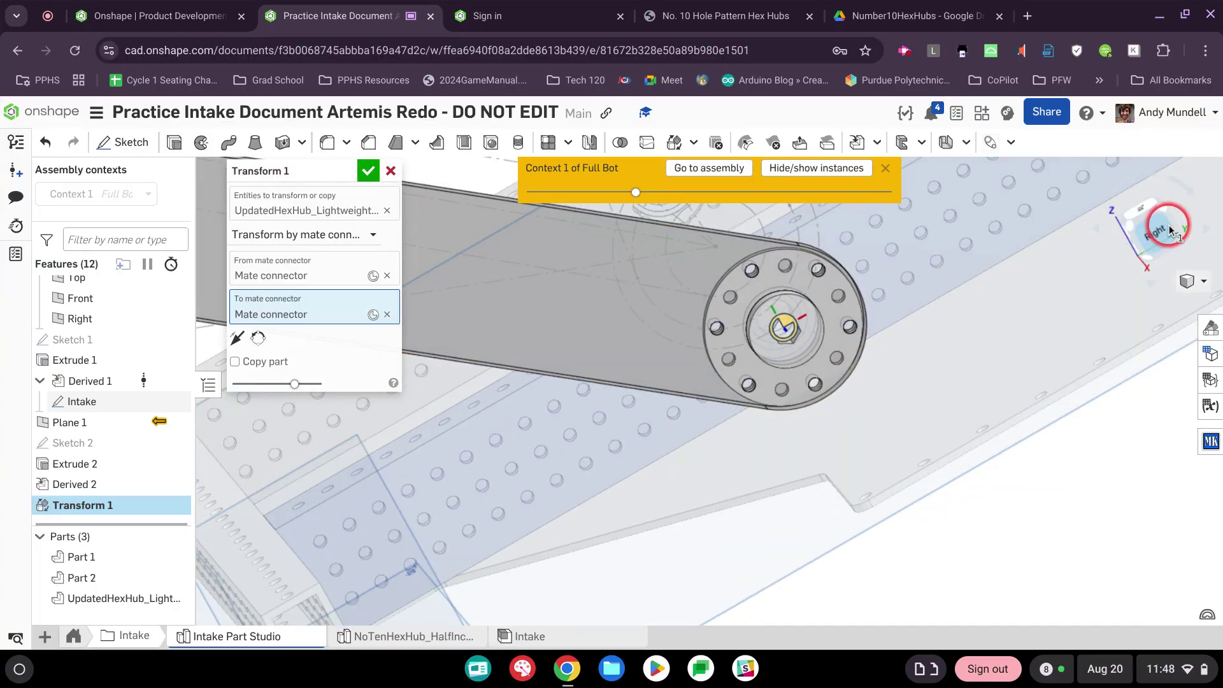
pyautogui.click(1141, 237)
pyautogui.scroll(5, 814, 533)
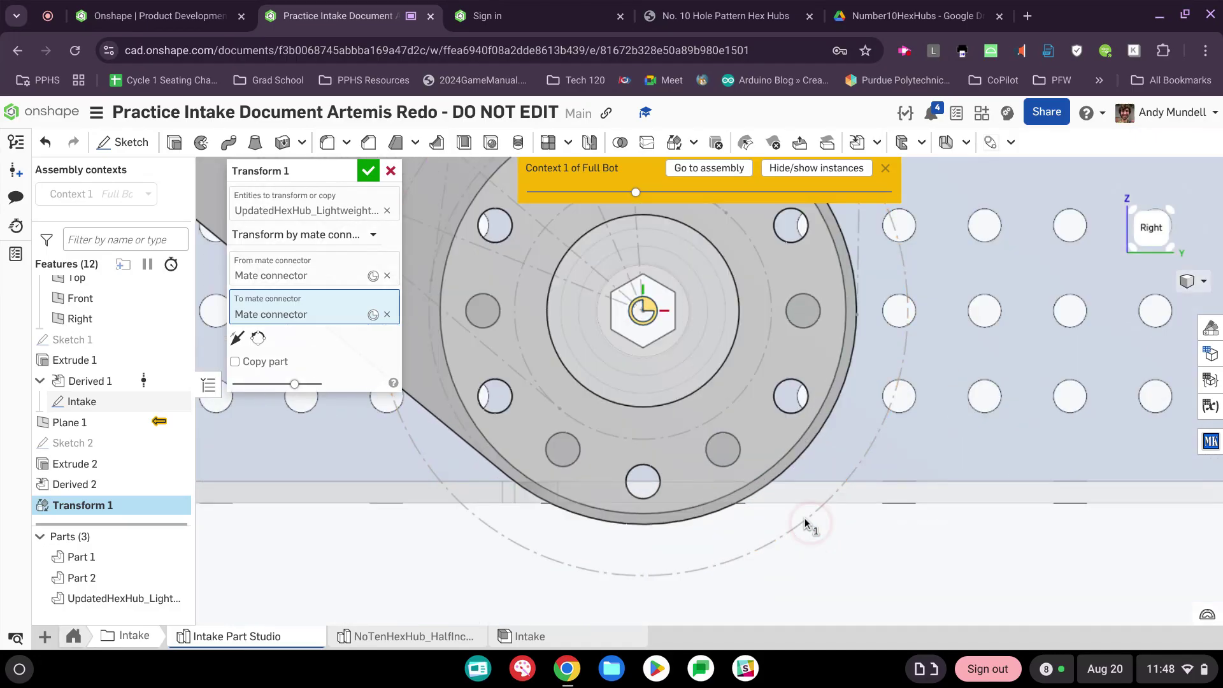
pyautogui.scroll(-3, 797, 441)
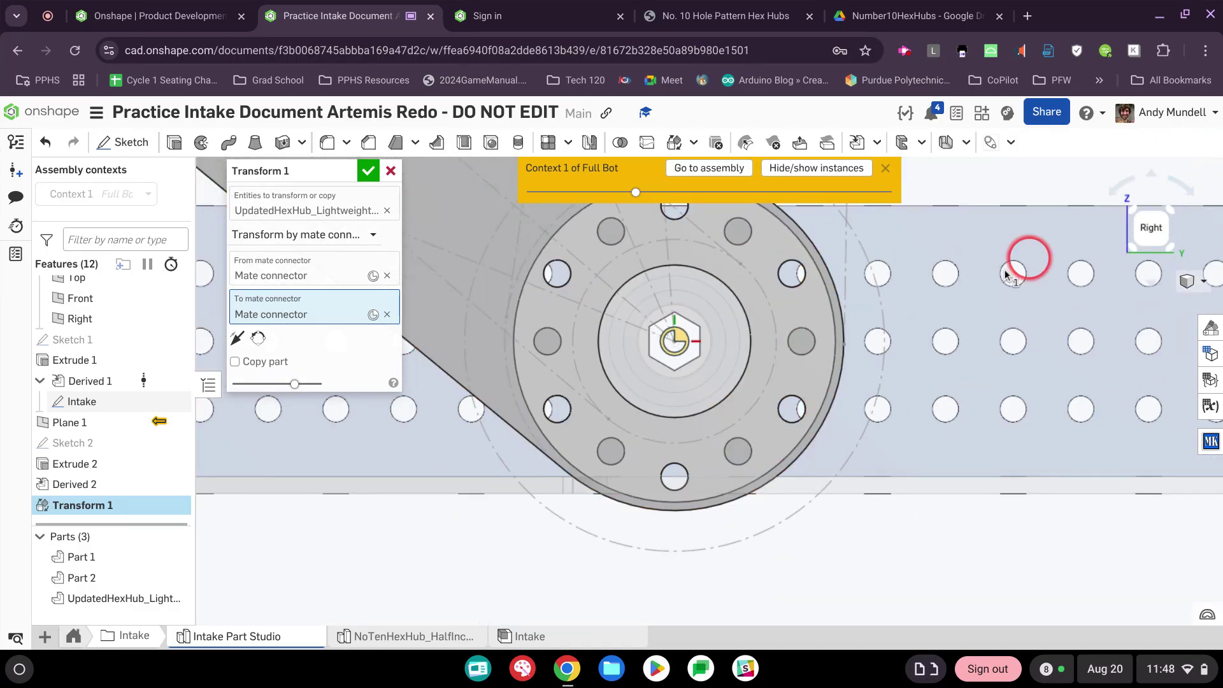
pyautogui.moveTo(1005, 274); pyautogui.dragTo(932, 287, button='right')
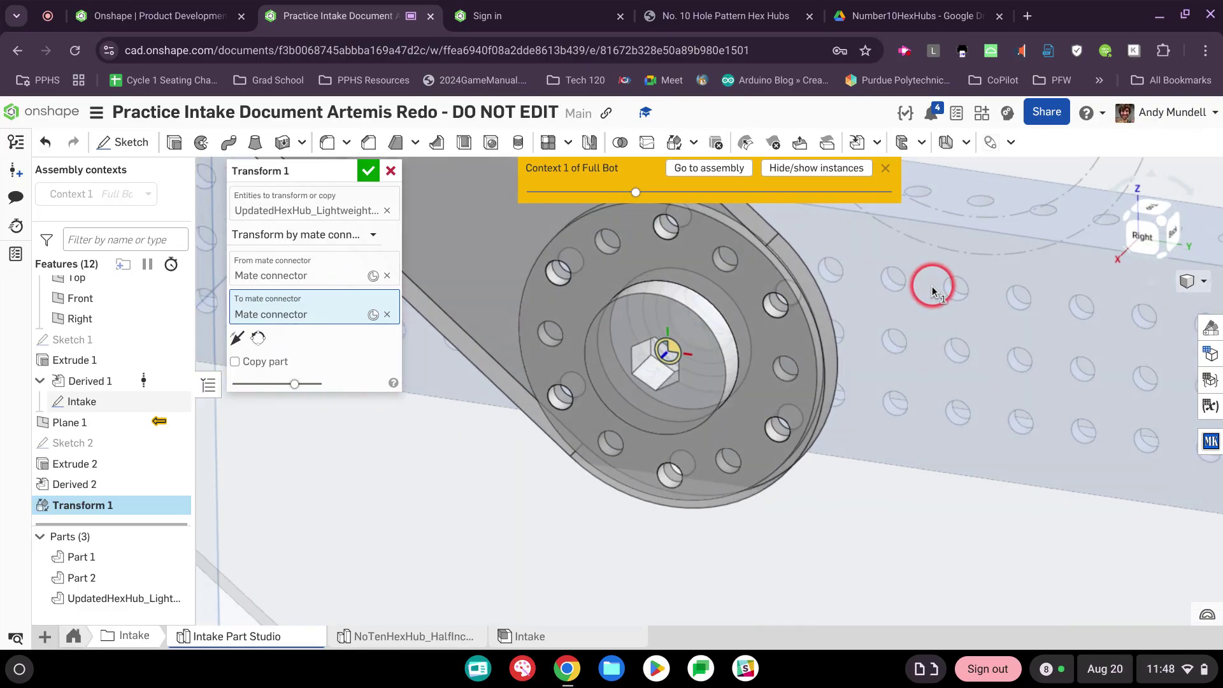
pyautogui.click(368, 171)
pyautogui.moveTo(635, 280); pyautogui.dragTo(546, 314, button='right')
# - Edit Transform 1 to flip the hex hub's primary axis, inspect how it seats on the arm plate, and accept the change
pyautogui.click(81, 506)
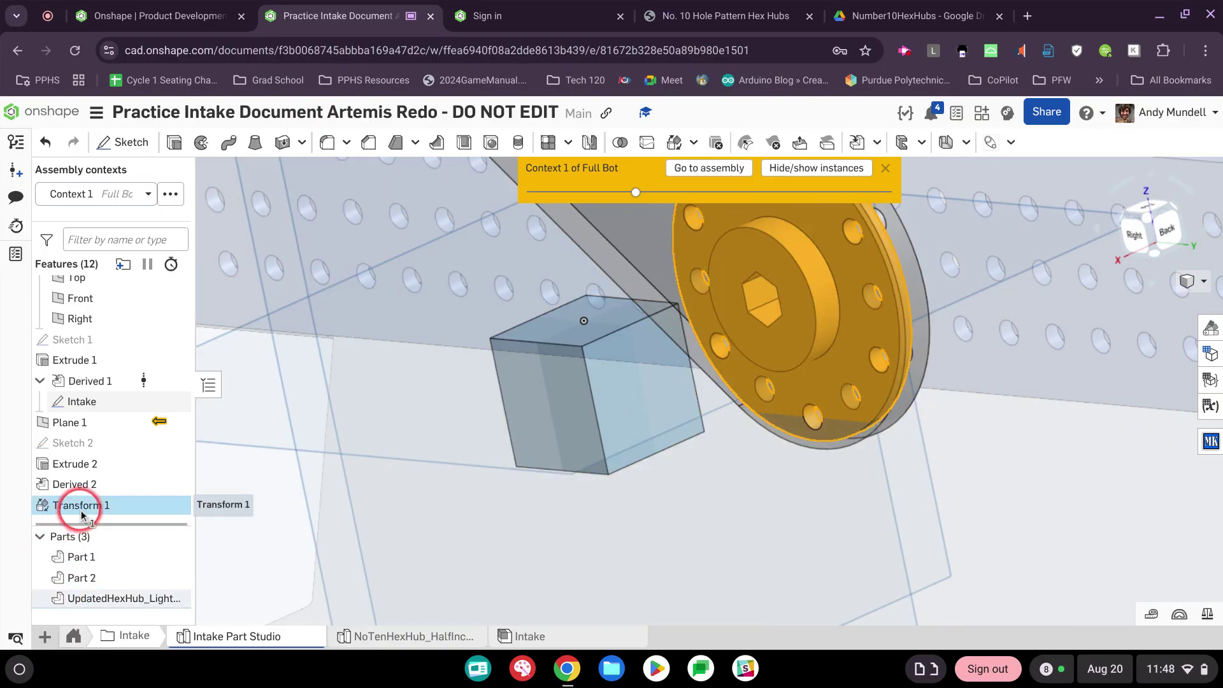
pyautogui.doubleClick(82, 510)
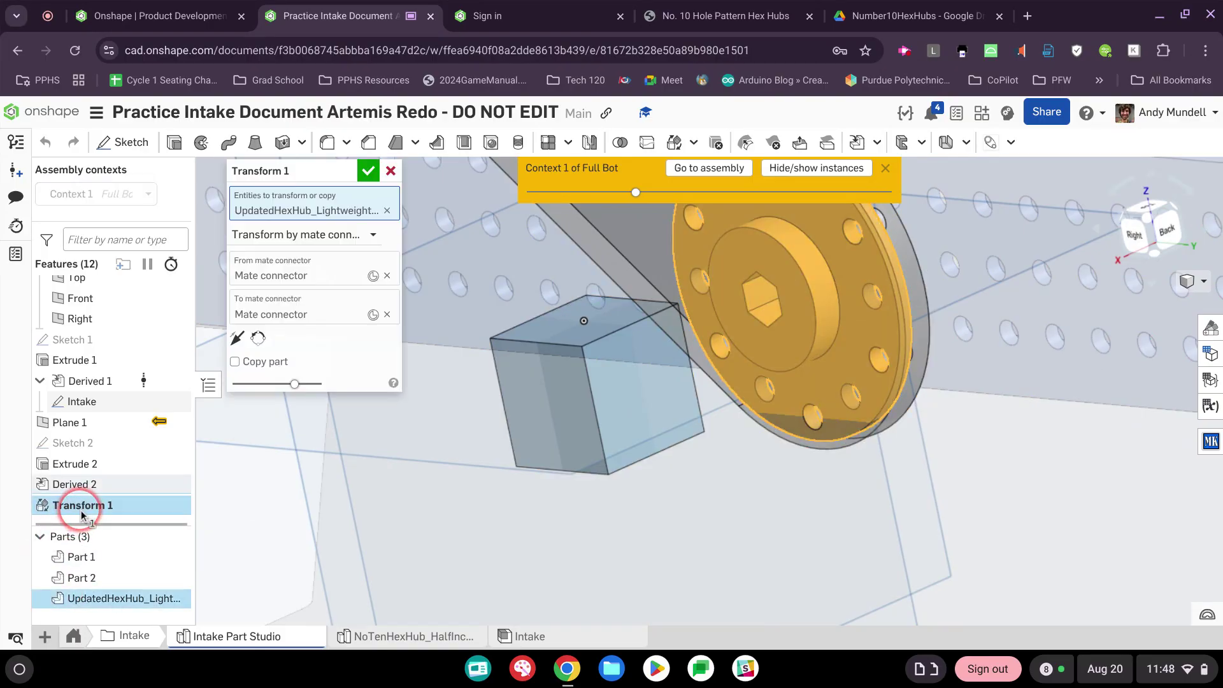
pyautogui.click(238, 340)
pyautogui.moveTo(657, 453); pyautogui.dragTo(696, 445, button='right')
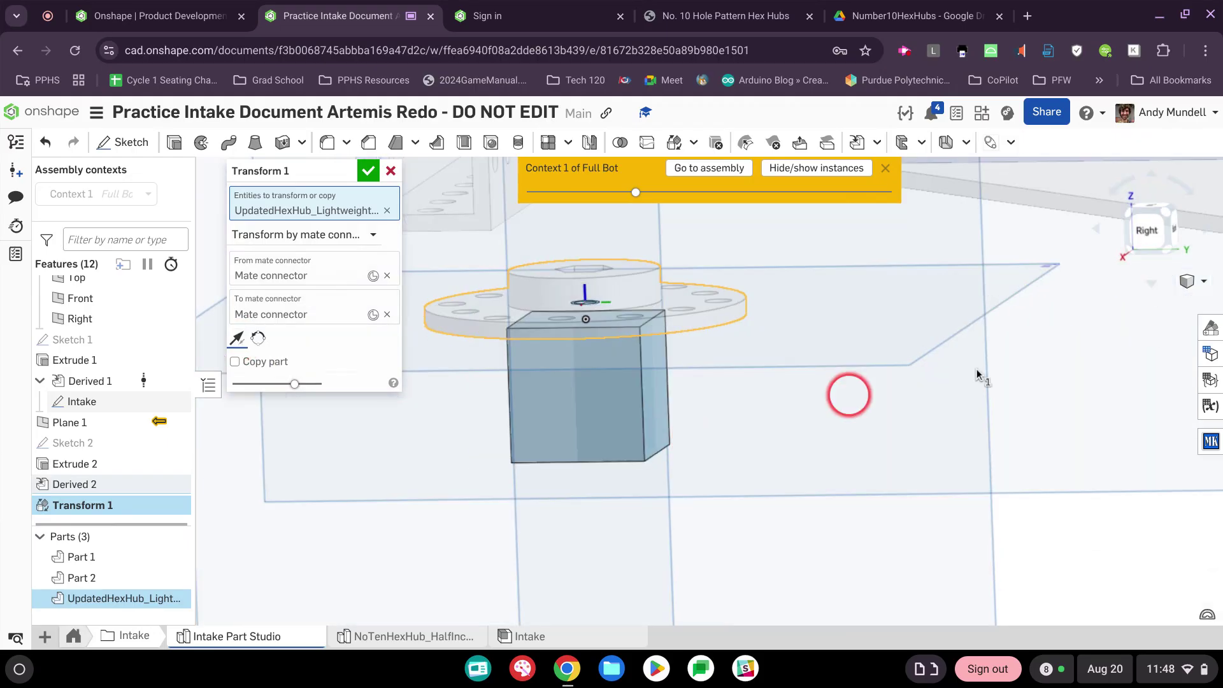
pyautogui.click(1144, 235)
pyautogui.scroll(6, 831, 523)
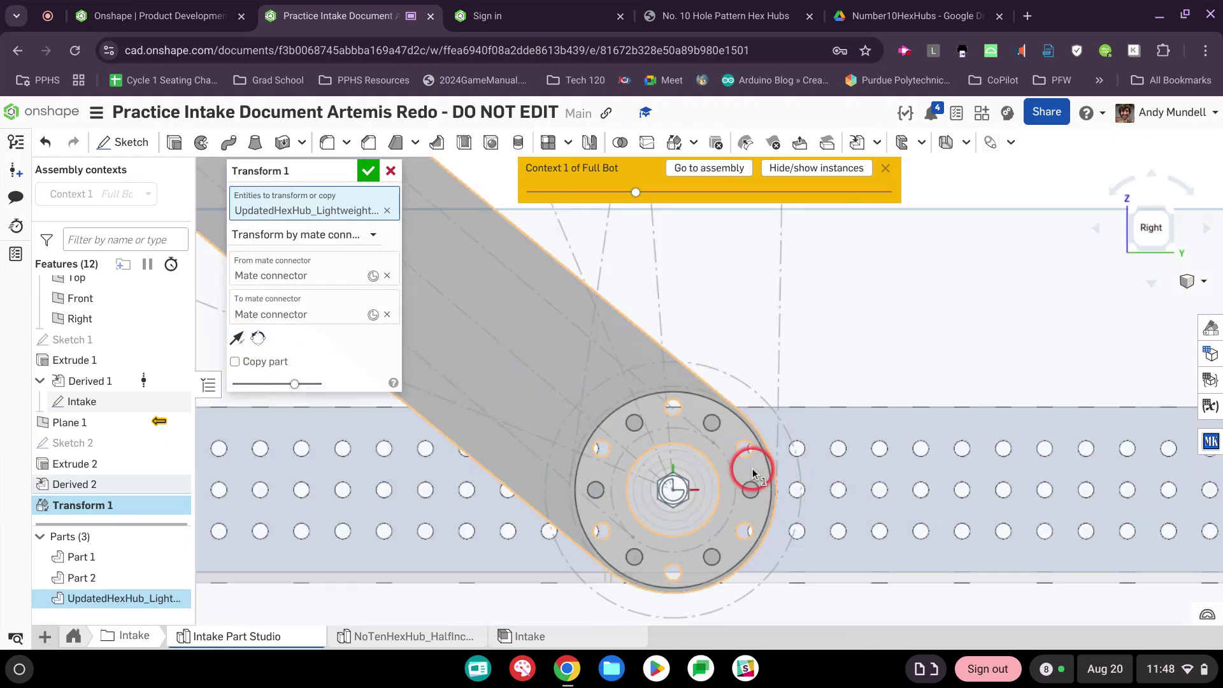
pyautogui.scroll(2, 721, 499)
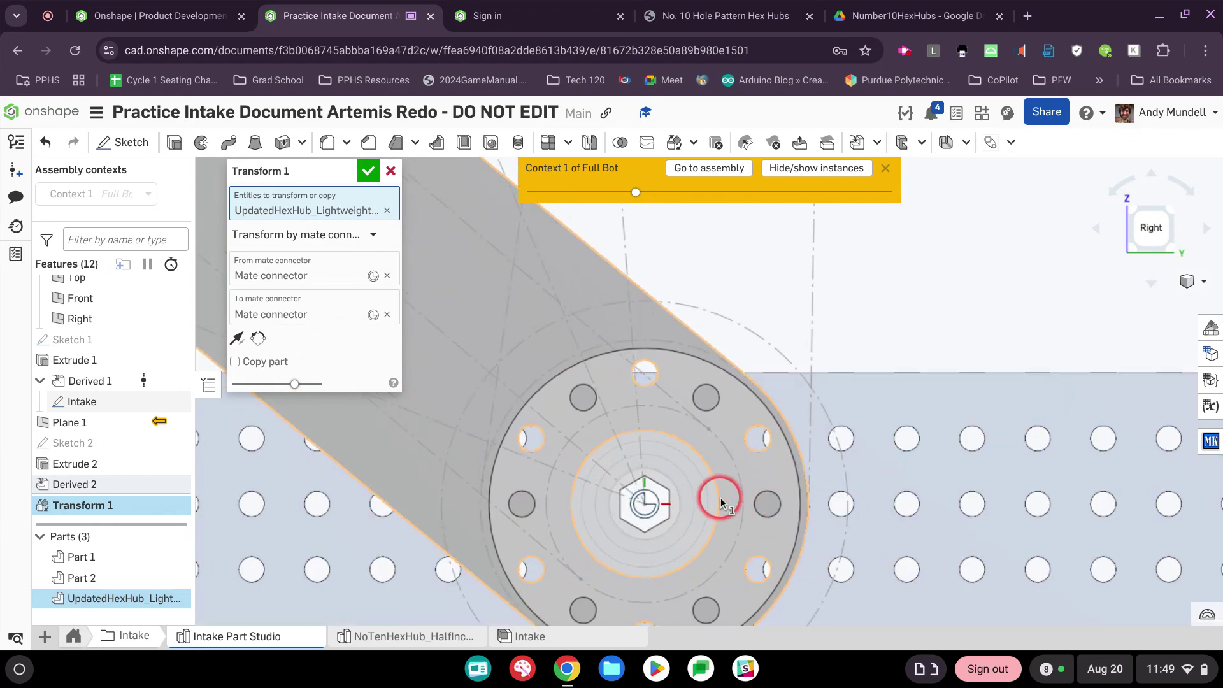
pyautogui.moveTo(1033, 296); pyautogui.dragTo(943, 355, button='right')
pyautogui.scroll(3, 582, 453)
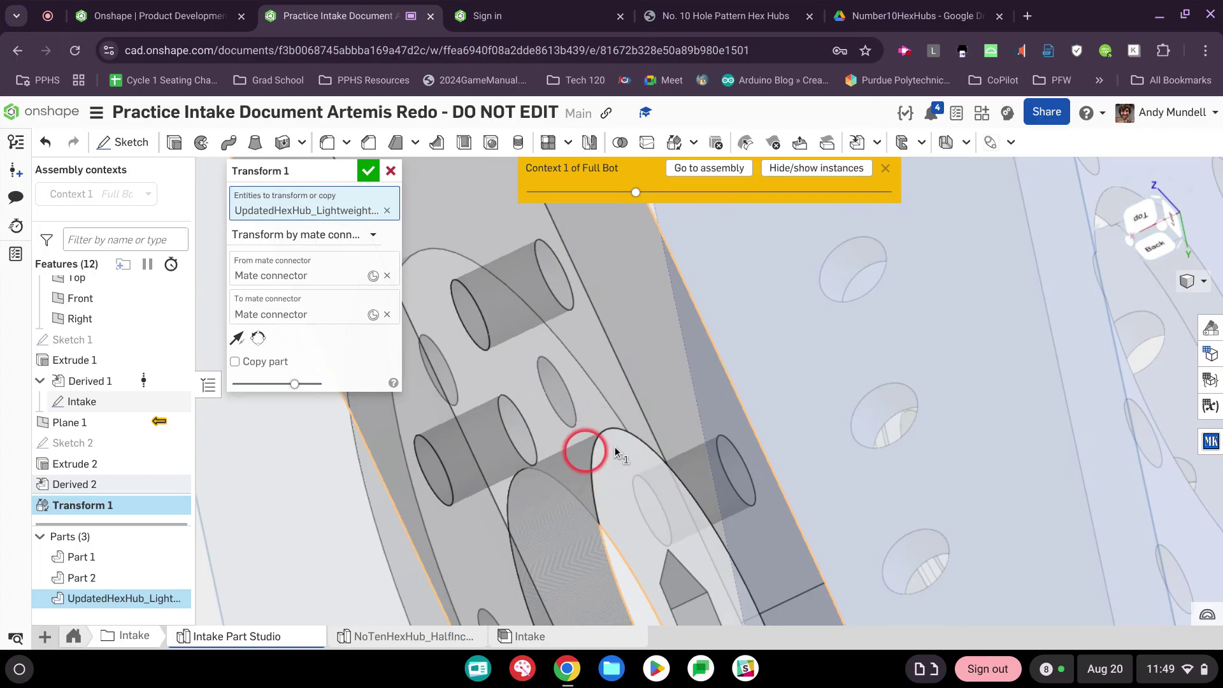
pyautogui.scroll(-6, 621, 452)
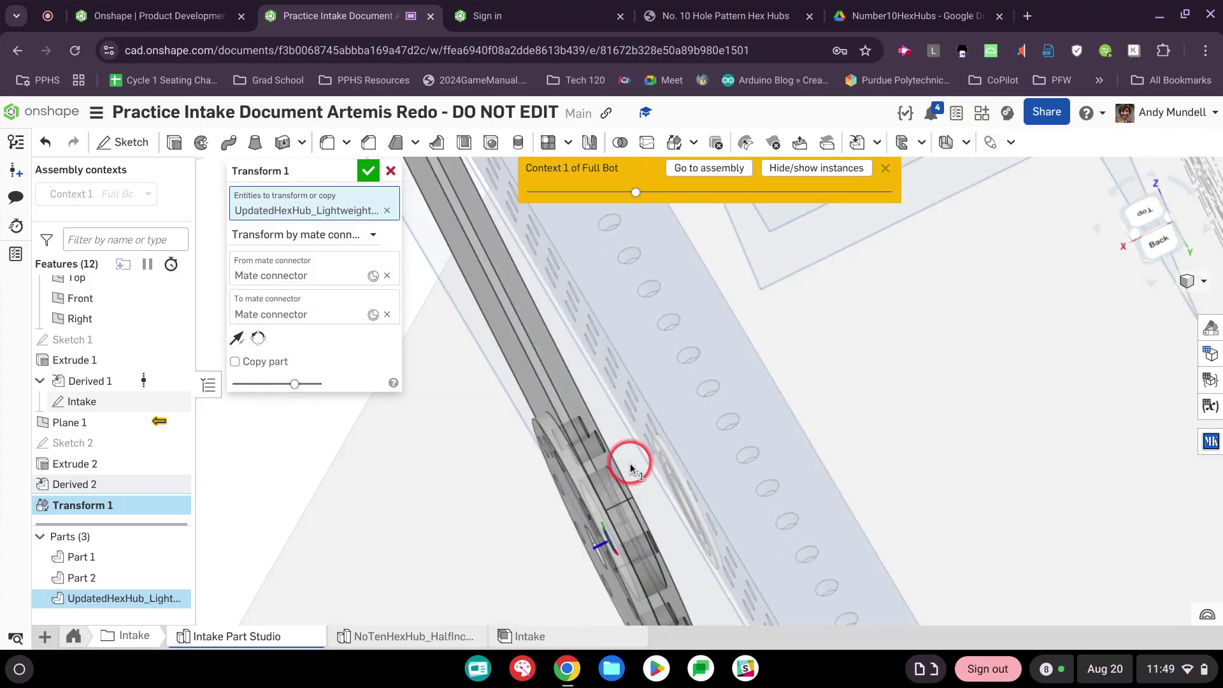
pyautogui.moveTo(630, 464); pyautogui.dragTo(492, 495, button='right')
pyautogui.click(369, 172)
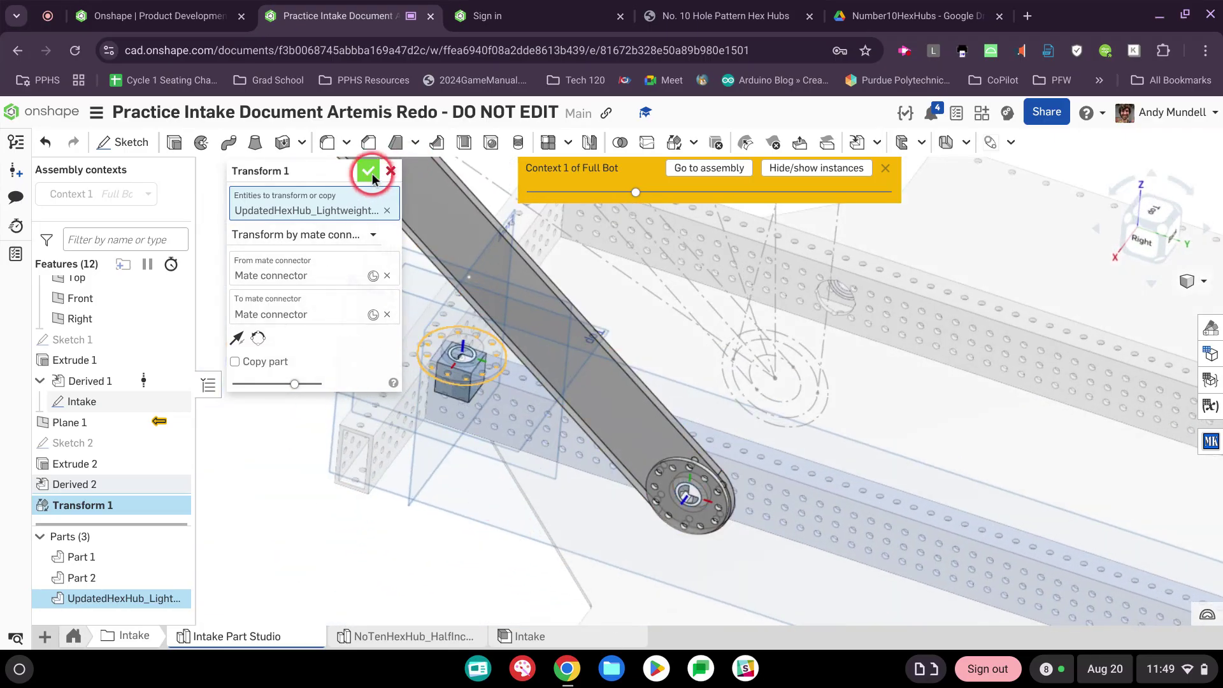
# - Mirror the arm plate and its hex hub as new parts across the Right plane
pyautogui.moveTo(377, 262); pyautogui.dragTo(665, 414, button='right')
pyautogui.moveTo(634, 432); pyautogui.dragTo(641, 406, button='right')
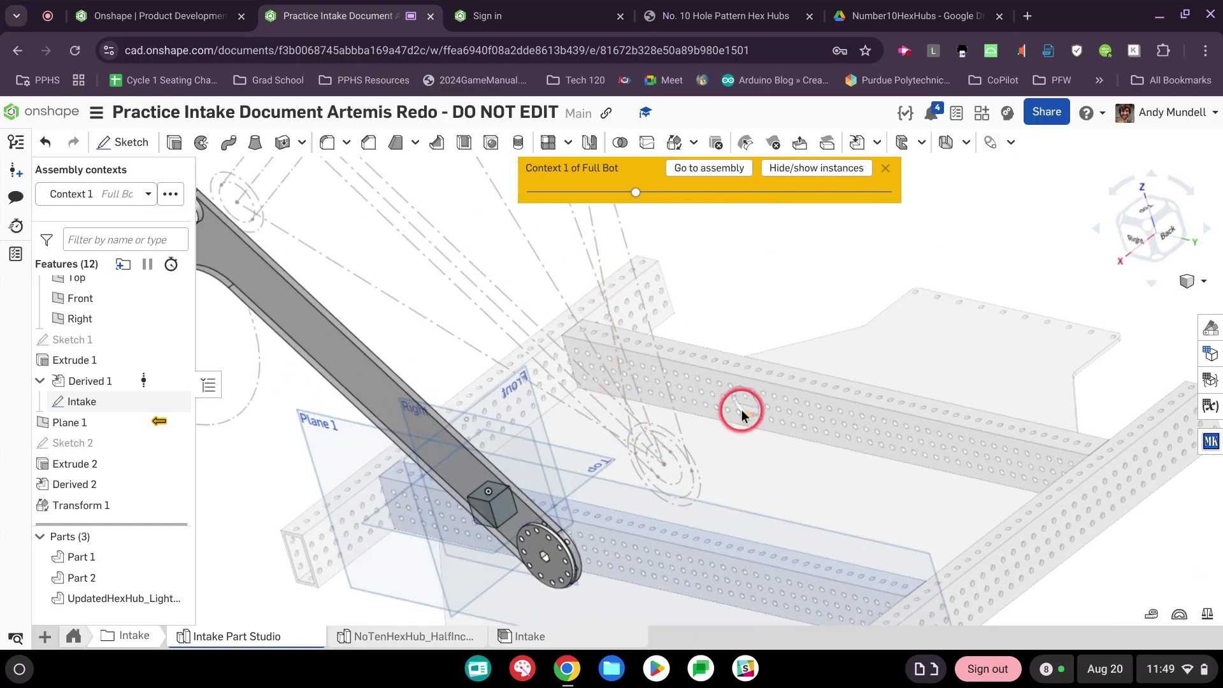
pyautogui.moveTo(742, 413); pyautogui.dragTo(470, 347, button='right')
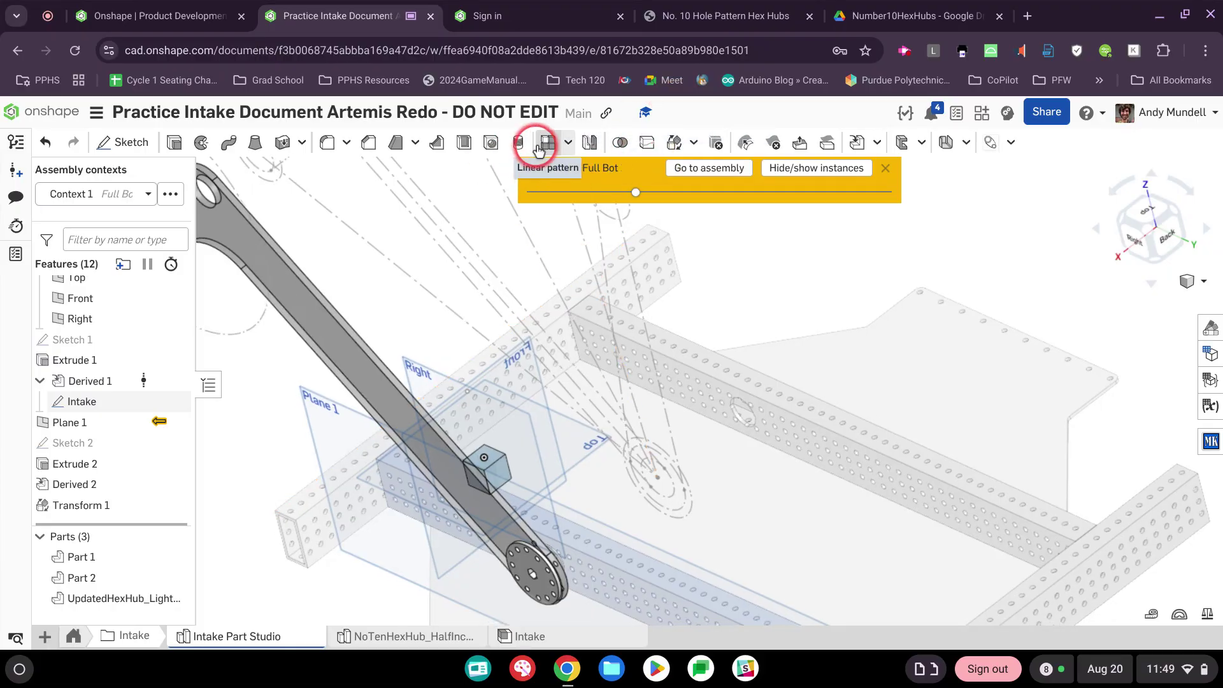
pyautogui.click(591, 144)
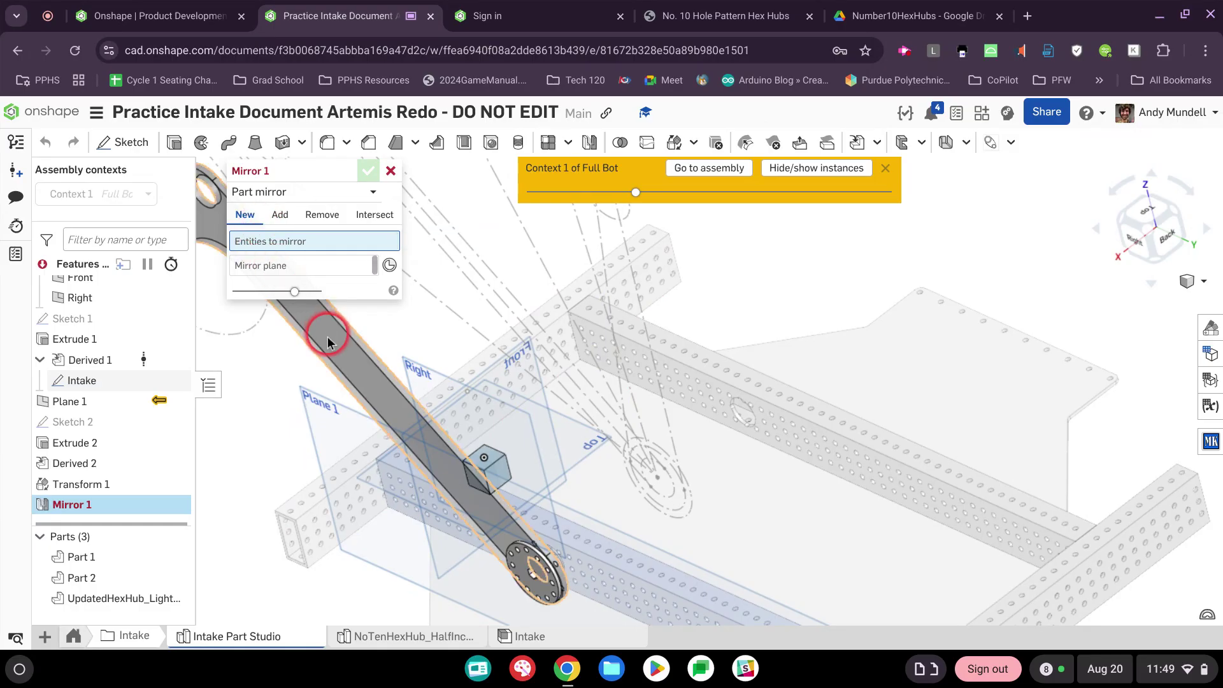
pyautogui.click(340, 354)
pyautogui.scroll(3, 508, 565)
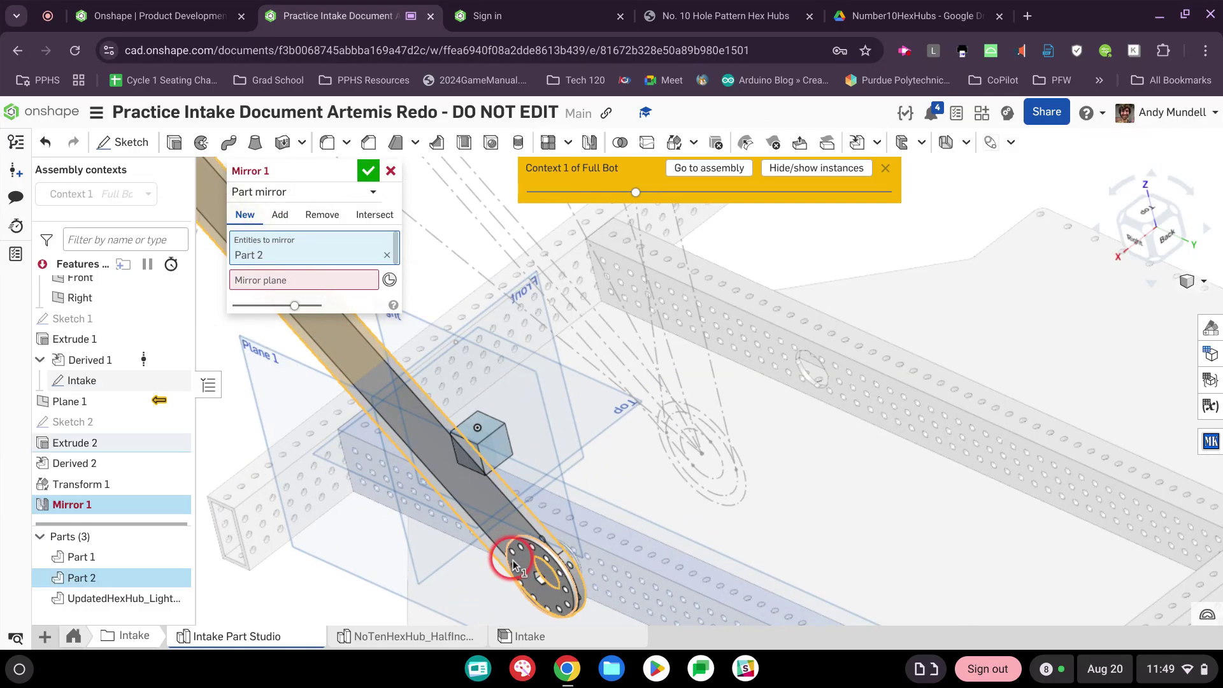
pyautogui.click(523, 560)
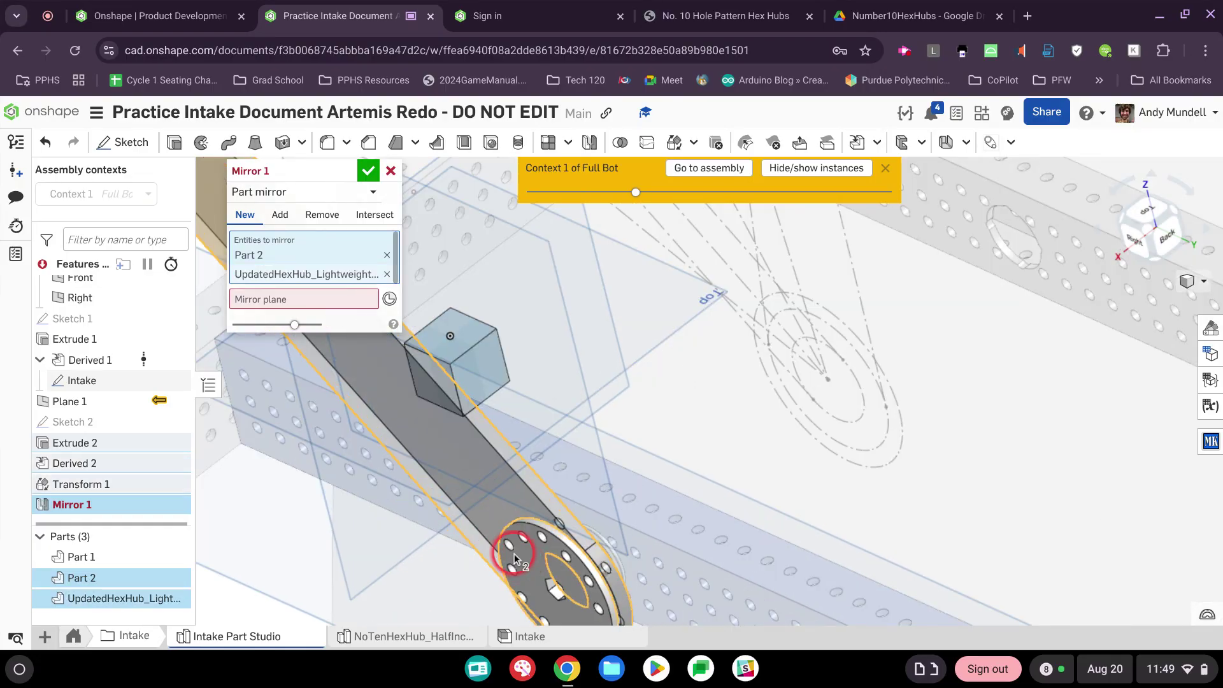
pyautogui.scroll(-2, 485, 517)
pyautogui.click(366, 300)
pyautogui.moveTo(610, 345); pyautogui.dragTo(911, 476, button='middle')
pyautogui.scroll(-2, 733, 376)
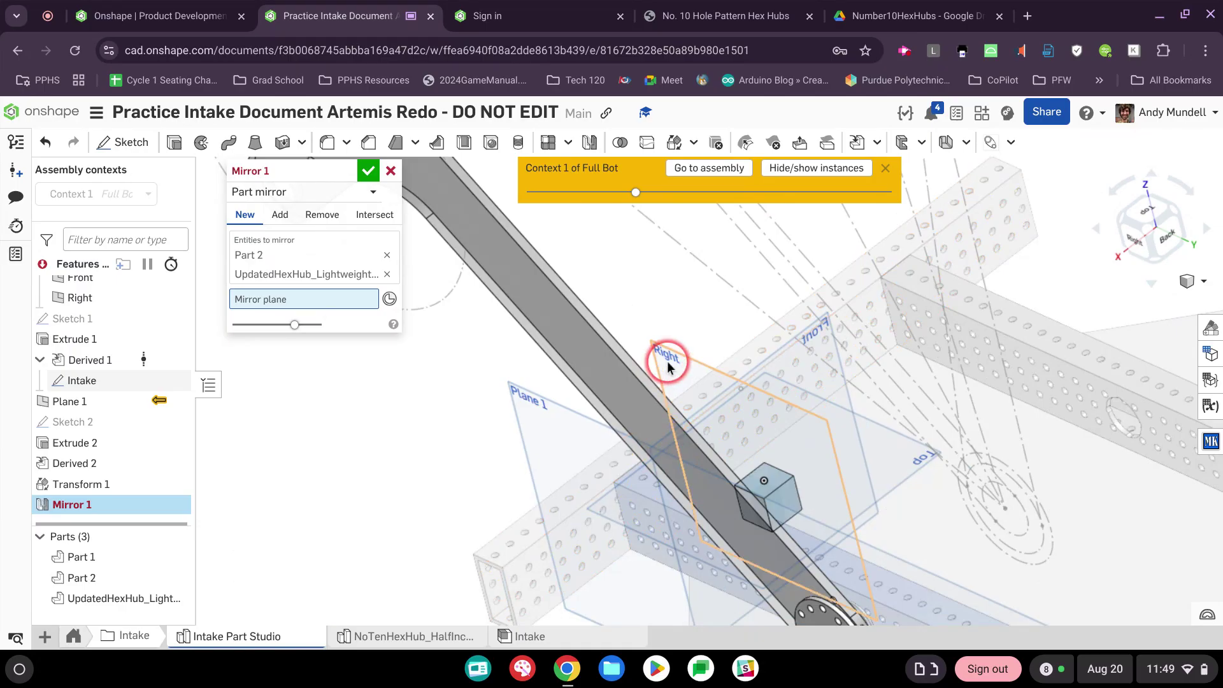
pyautogui.scroll(-1, 663, 355)
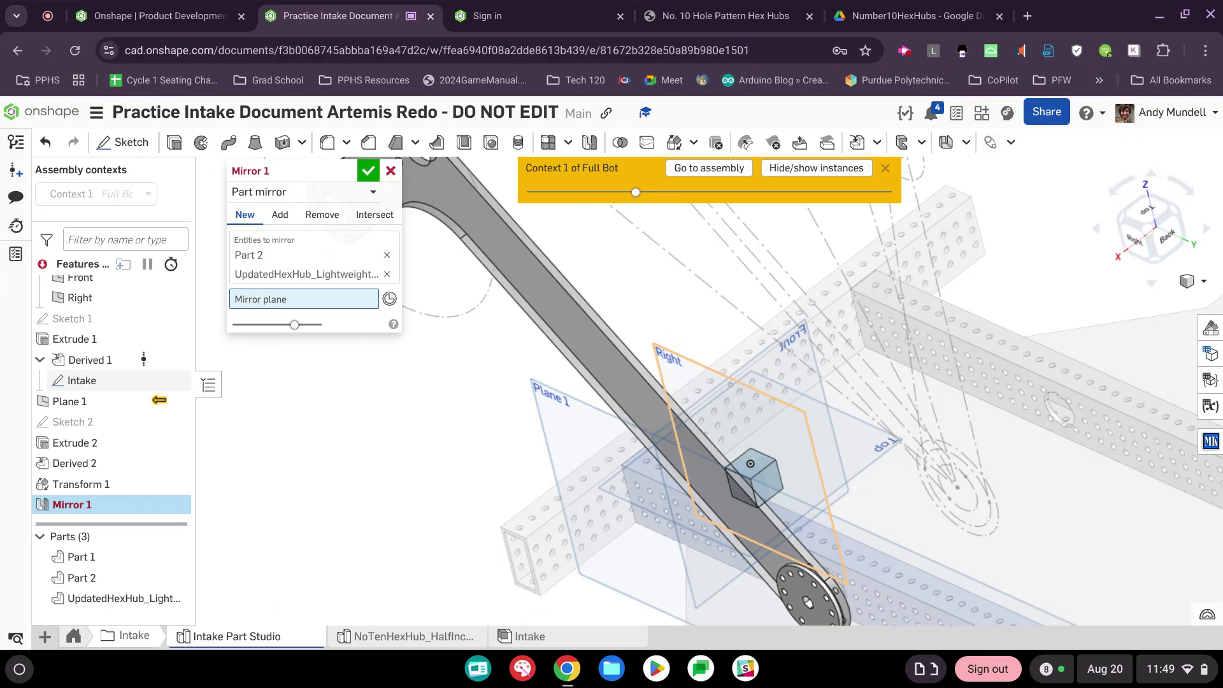
pyautogui.click(678, 374)
pyautogui.moveTo(672, 358); pyautogui.dragTo(479, 206, button='right')
pyautogui.click(370, 173)
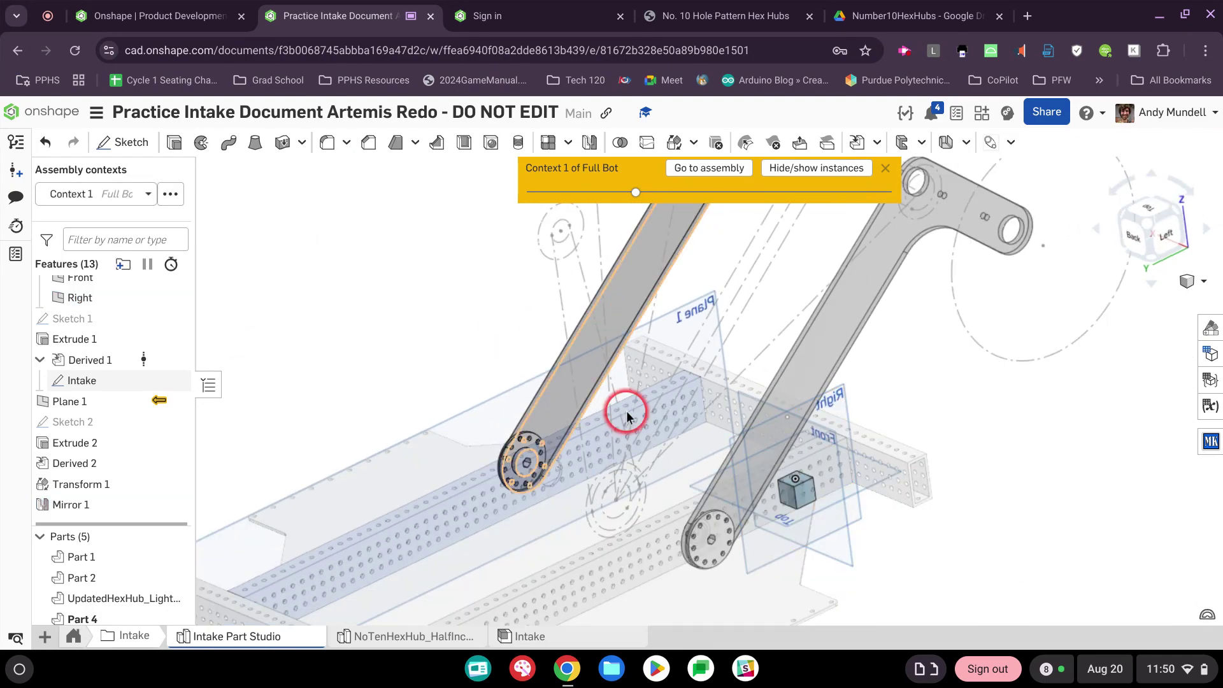
# - Start a Shaft Generator feature for the arm plates and set its shaft type to Churro
pyautogui.moveTo(622, 410); pyautogui.dragTo(820, 416, button='right')
pyautogui.scroll(3, 778, 437)
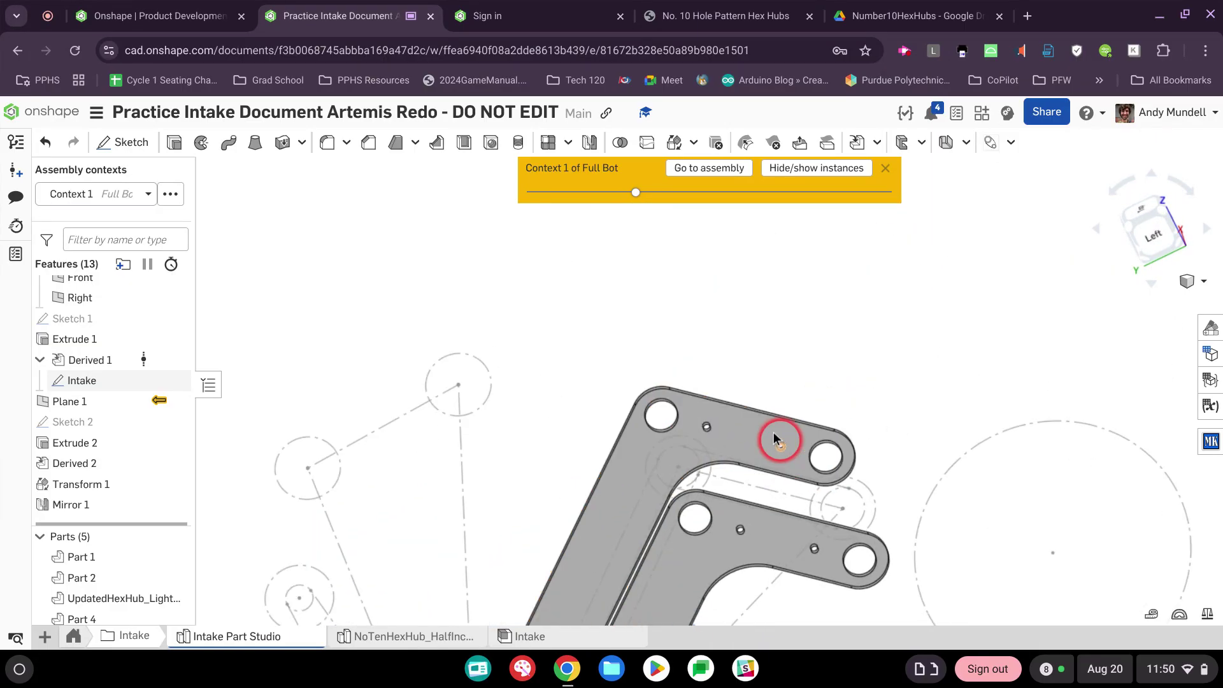
pyautogui.click(1012, 144)
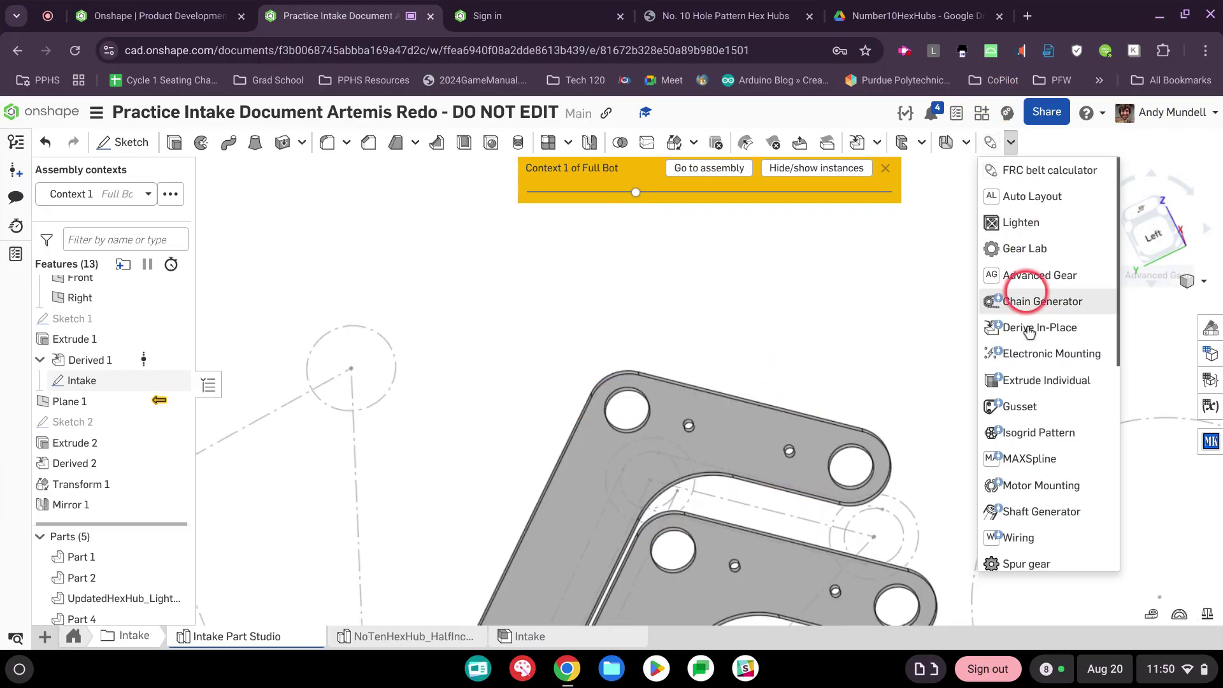
pyautogui.scroll(-2, 1040, 366)
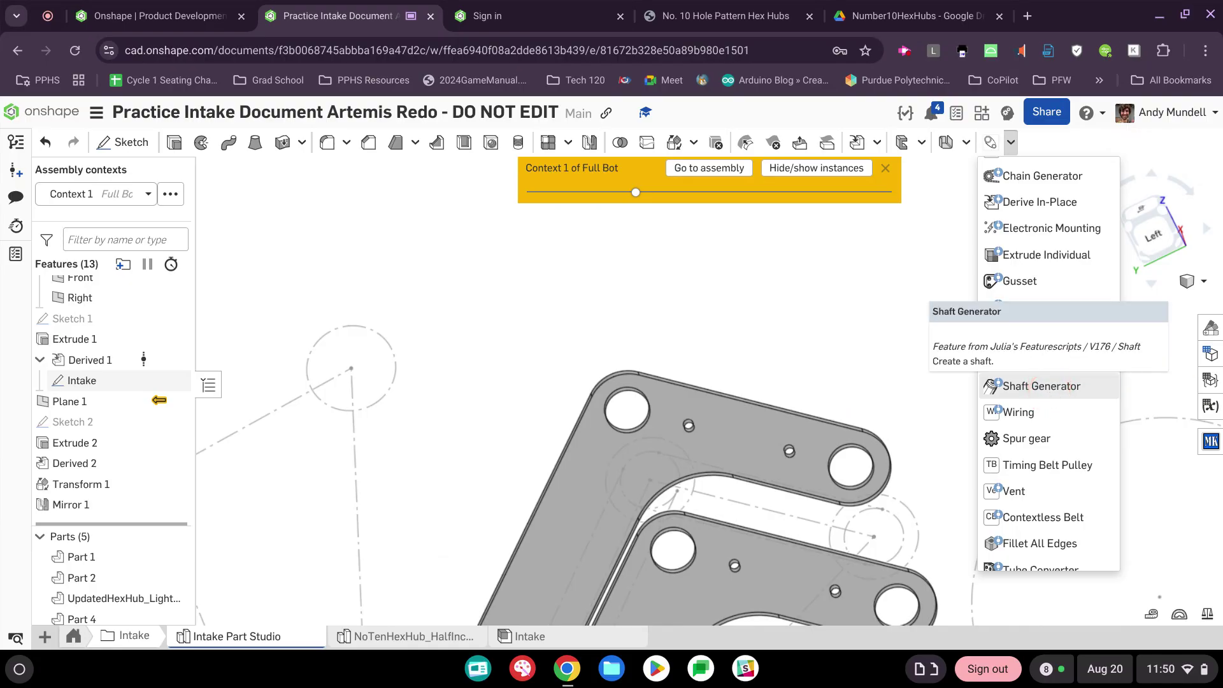
pyautogui.click(1048, 390)
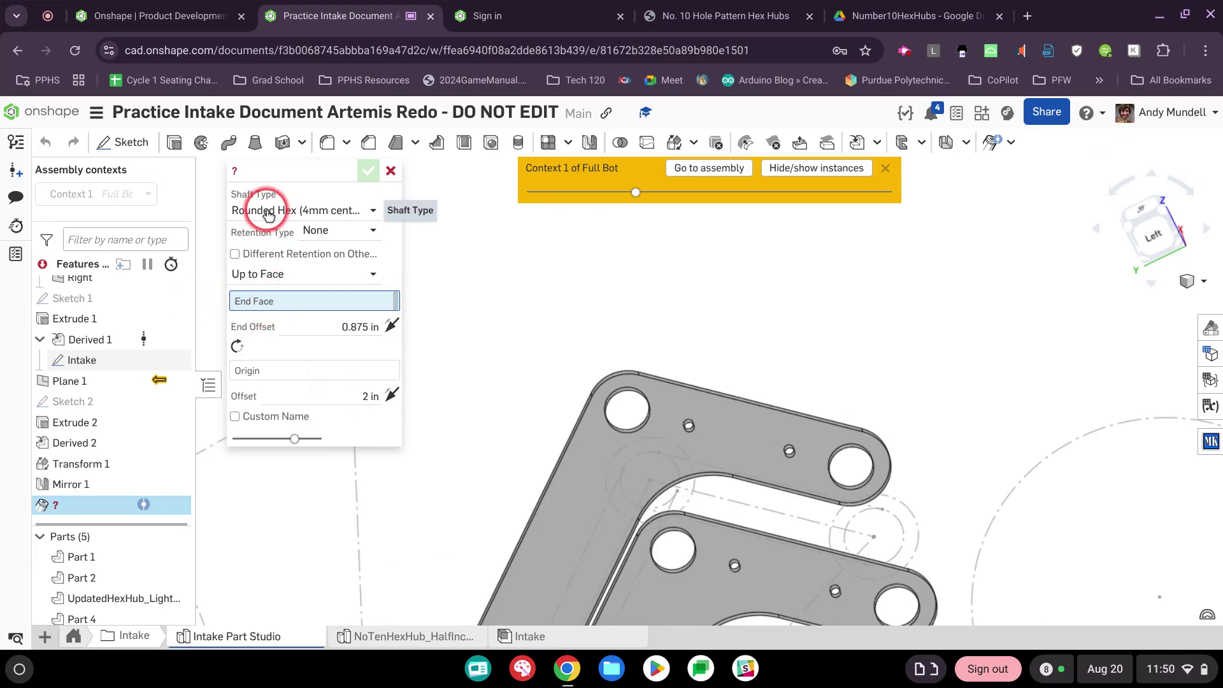
pyautogui.click(266, 215)
pyautogui.click(287, 319)
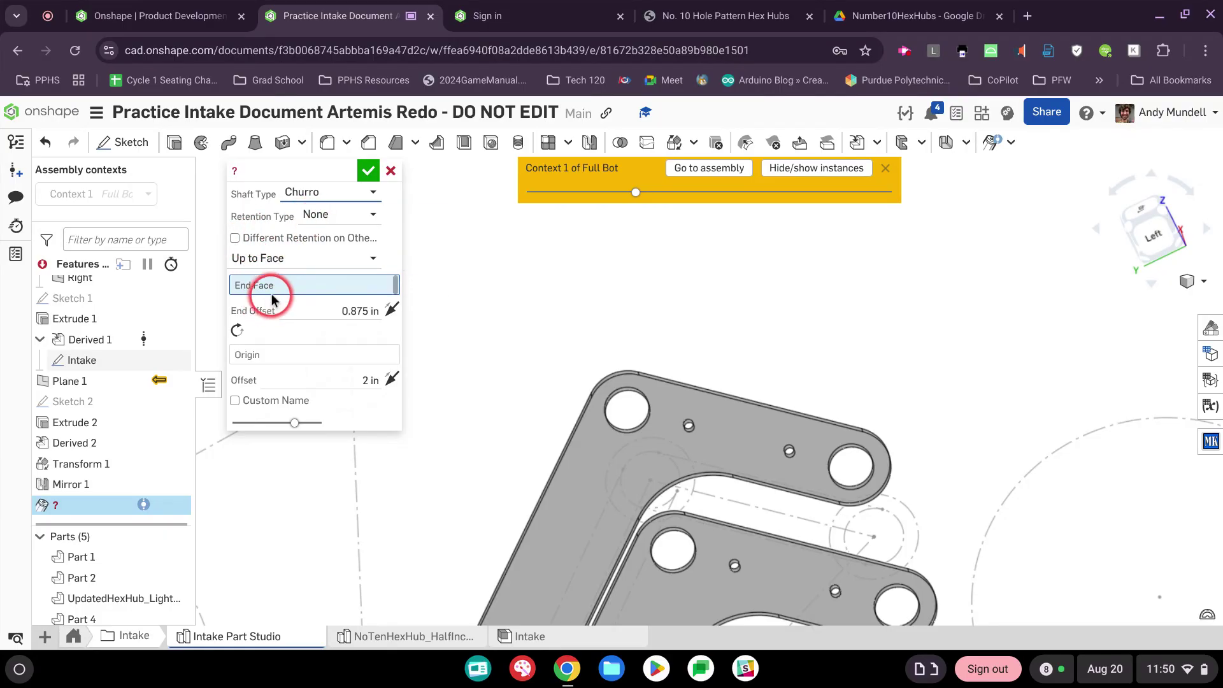
# - Set the original arm plate's face as the churro's end face and a small hole edge on the mirrored plate as its origin
pyautogui.click(752, 430)
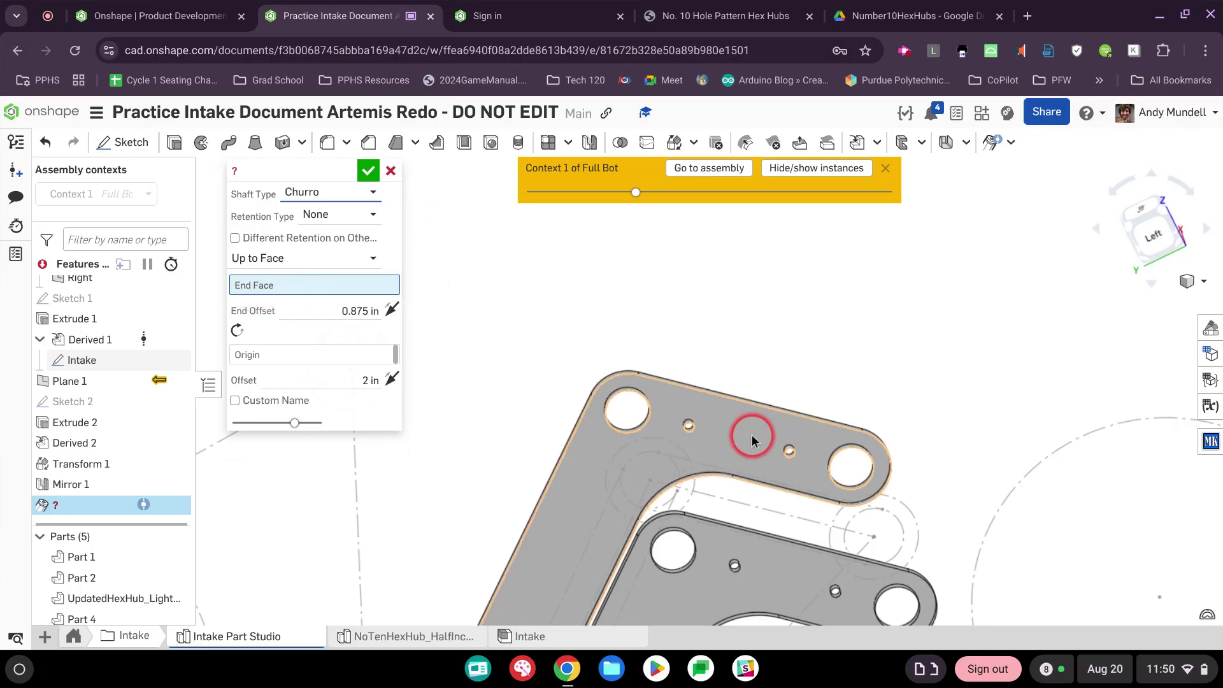
pyautogui.moveTo(752, 433); pyautogui.dragTo(795, 499, button='right')
pyautogui.scroll(3, 559, 577)
pyautogui.click(606, 579)
# - Set both the end offset and the origin offset of the churro to 0 in
pyautogui.click(1144, 241)
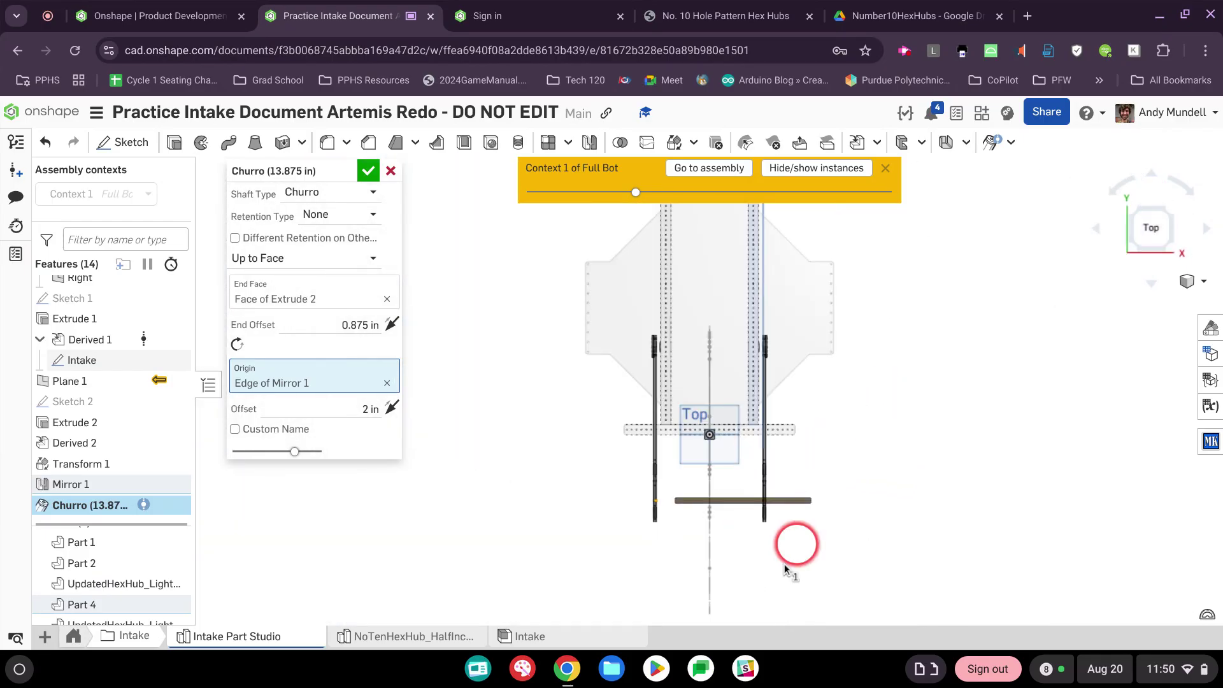
pyautogui.scroll(3, 757, 525)
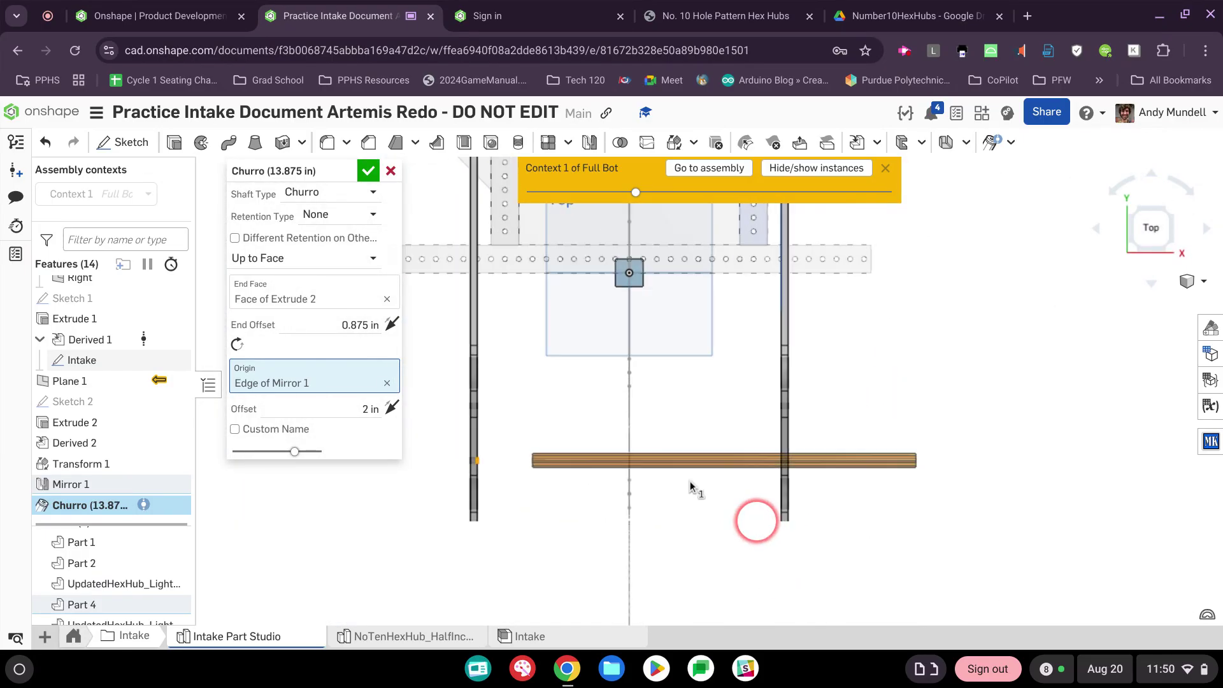
pyautogui.click(320, 329)
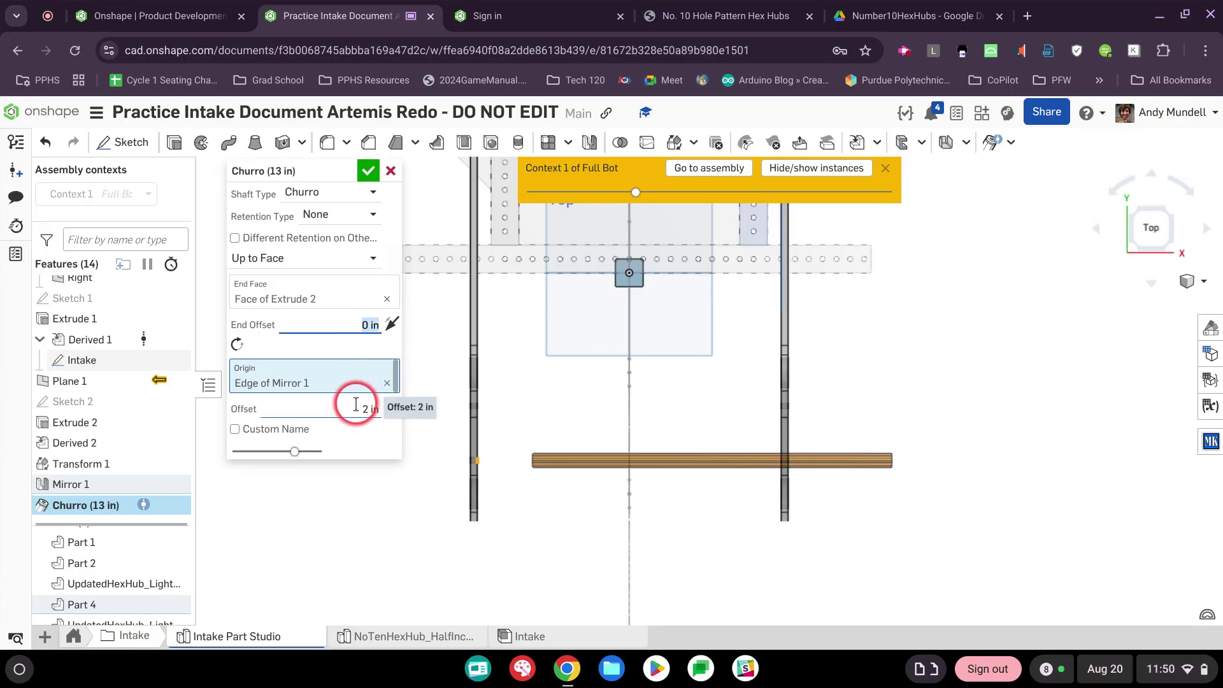
pyautogui.write('0')
pyautogui.press('Return')
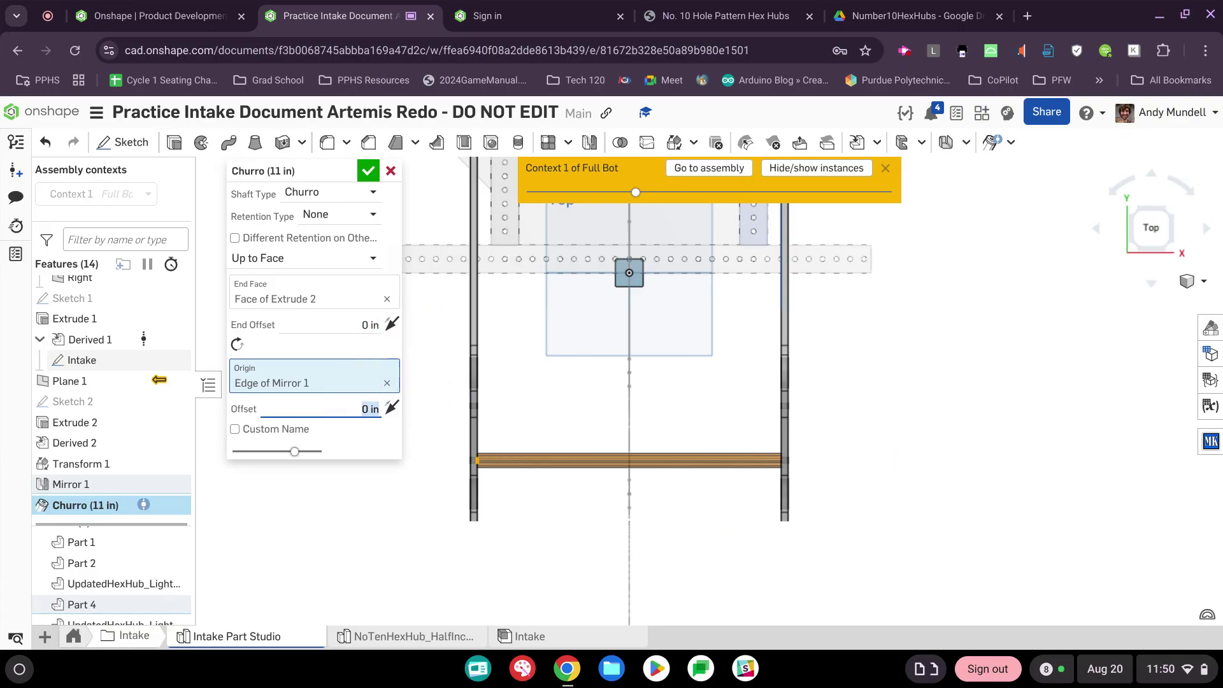
# - Try the other small hole of the mirrored plate as the churro's origin, and return the origin to the first hole
pyautogui.moveTo(563, 518); pyautogui.dragTo(530, 466, button='right')
pyautogui.scroll(6, 560, 376)
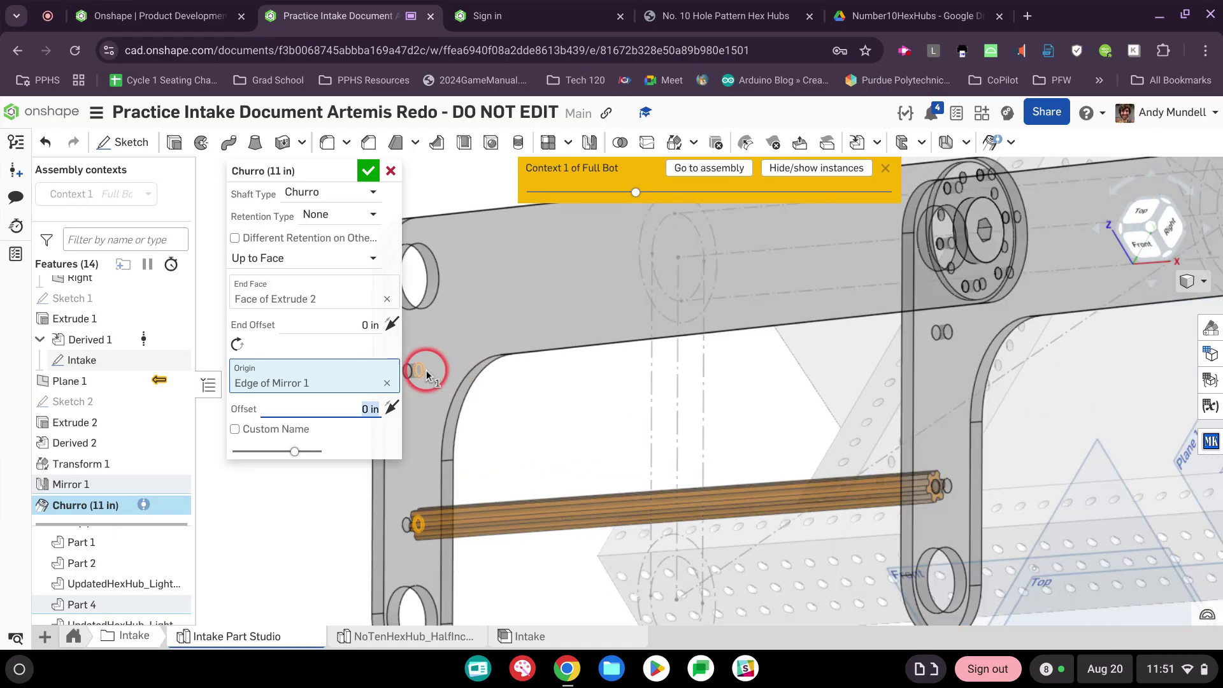
pyautogui.click(427, 370)
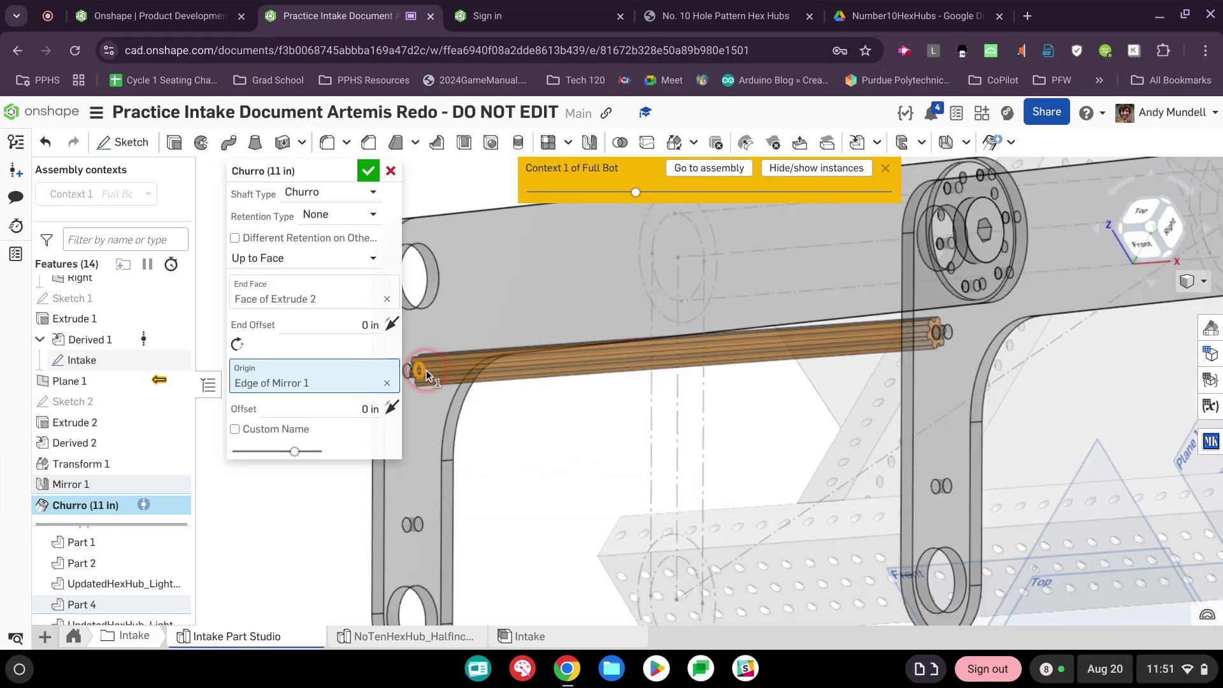
pyautogui.click(427, 535)
pyautogui.click(435, 418)
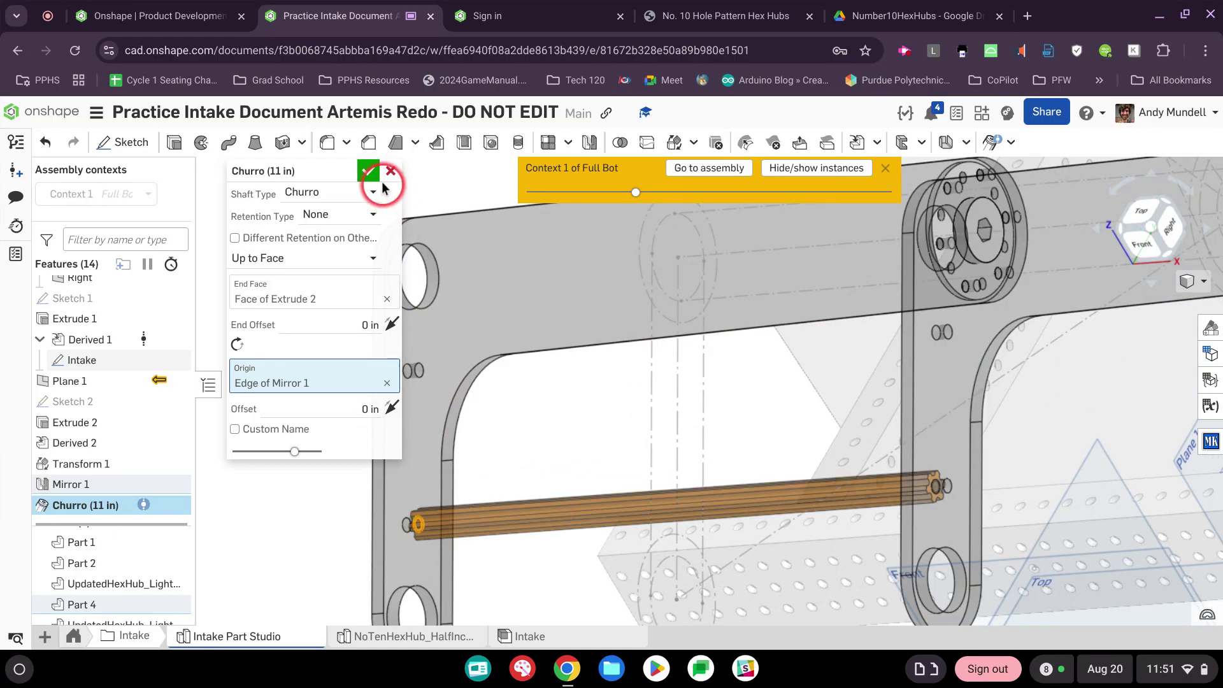
# - Accept the first churro and add a second Churro shaft between the plates, up to the original plate's face from the small hole nearer the bend
pyautogui.click(369, 172)
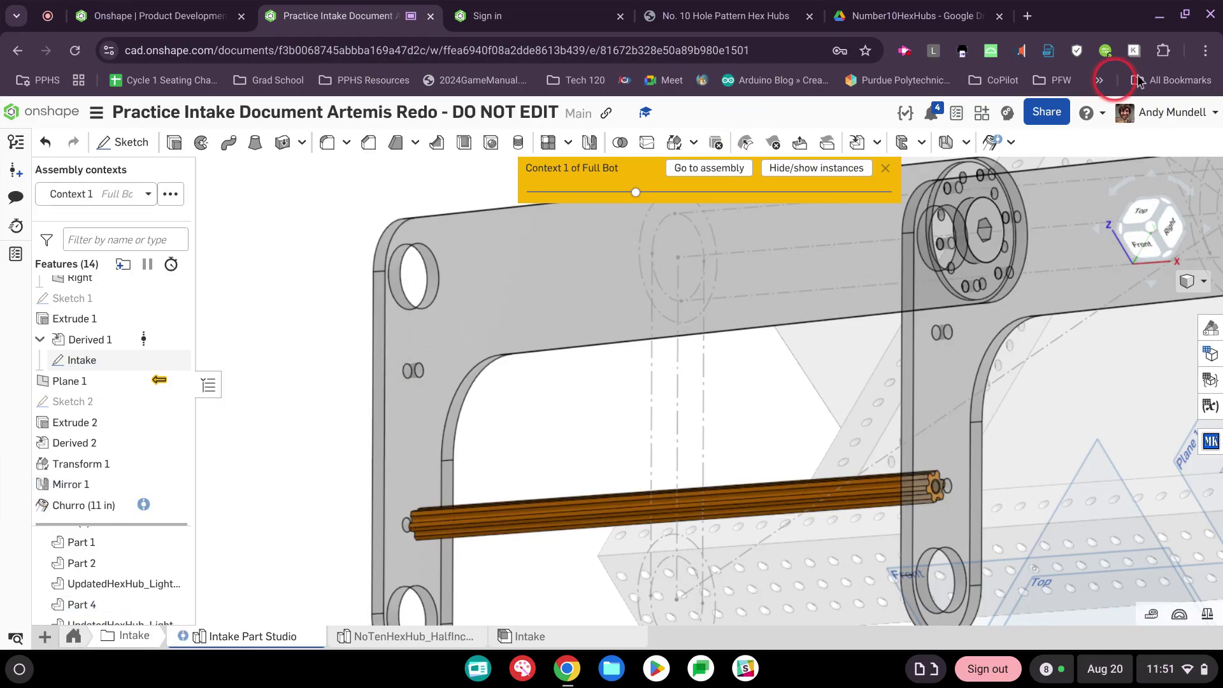
pyautogui.click(990, 143)
pyautogui.moveTo(479, 418); pyautogui.dragTo(677, 391, button='middle')
pyautogui.moveTo(615, 396); pyautogui.dragTo(885, 350, button='right')
pyautogui.click(864, 356)
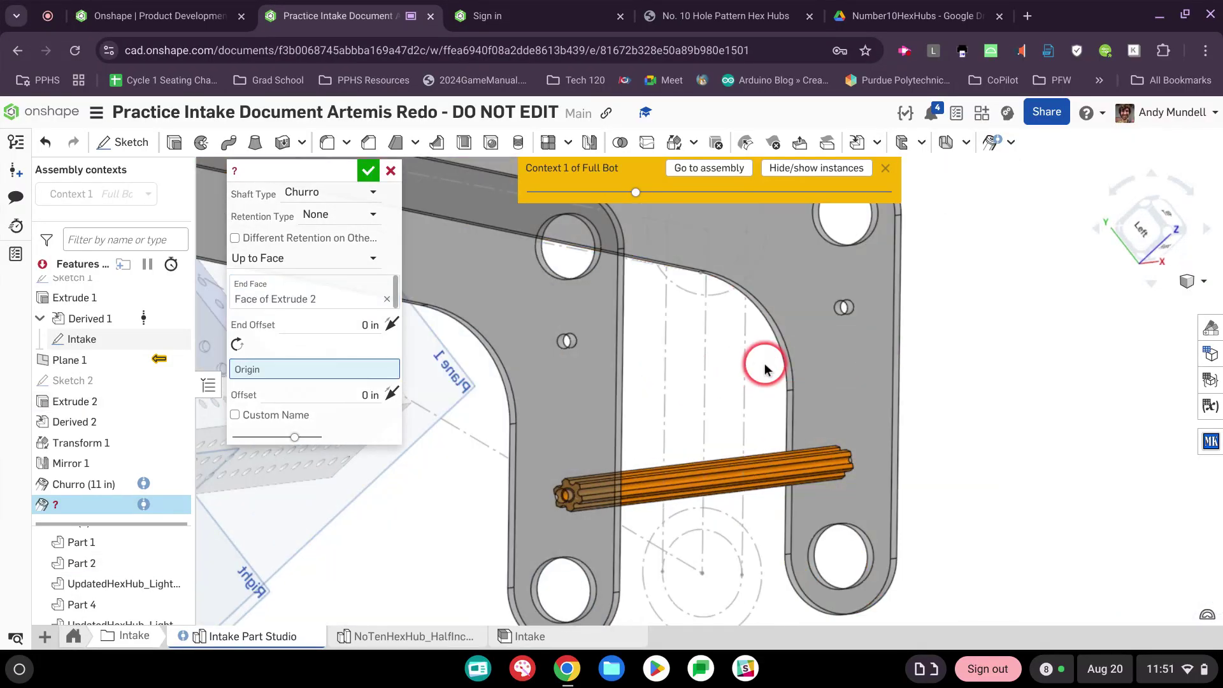
pyautogui.moveTo(764, 361); pyautogui.dragTo(457, 241, button='right')
pyautogui.click(569, 366)
pyautogui.click(366, 169)
pyautogui.moveTo(367, 169); pyautogui.dragTo(651, 518, button='right')
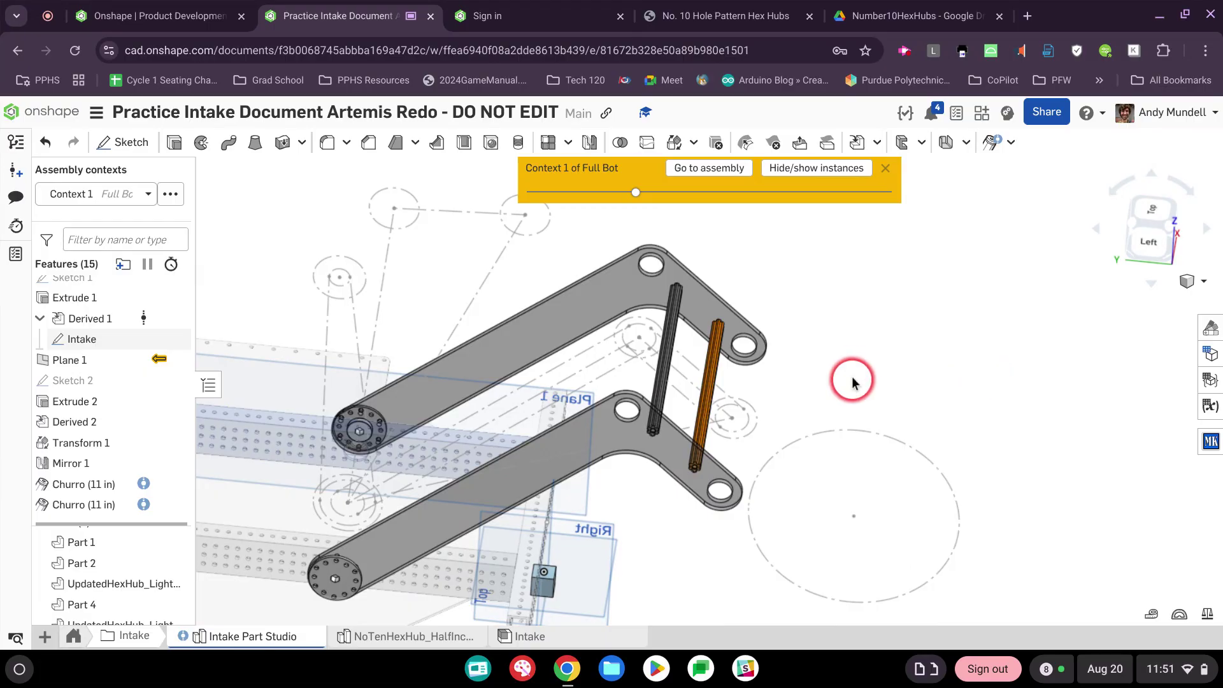
# - Search the MKCad parts library for thunderhex and insert the Thunderhex ID 1.125 OD Flanged Bearing (217-4006)
pyautogui.click(1210, 446)
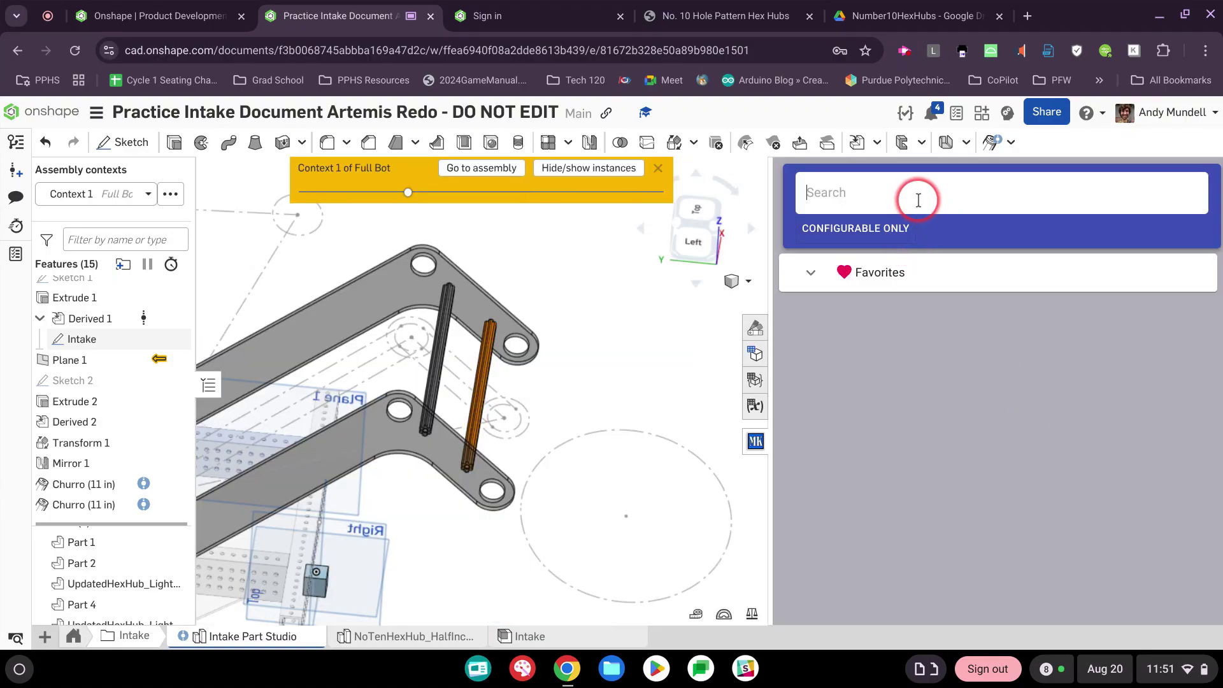
pyautogui.click(918, 200)
pyautogui.write('thunderhex')
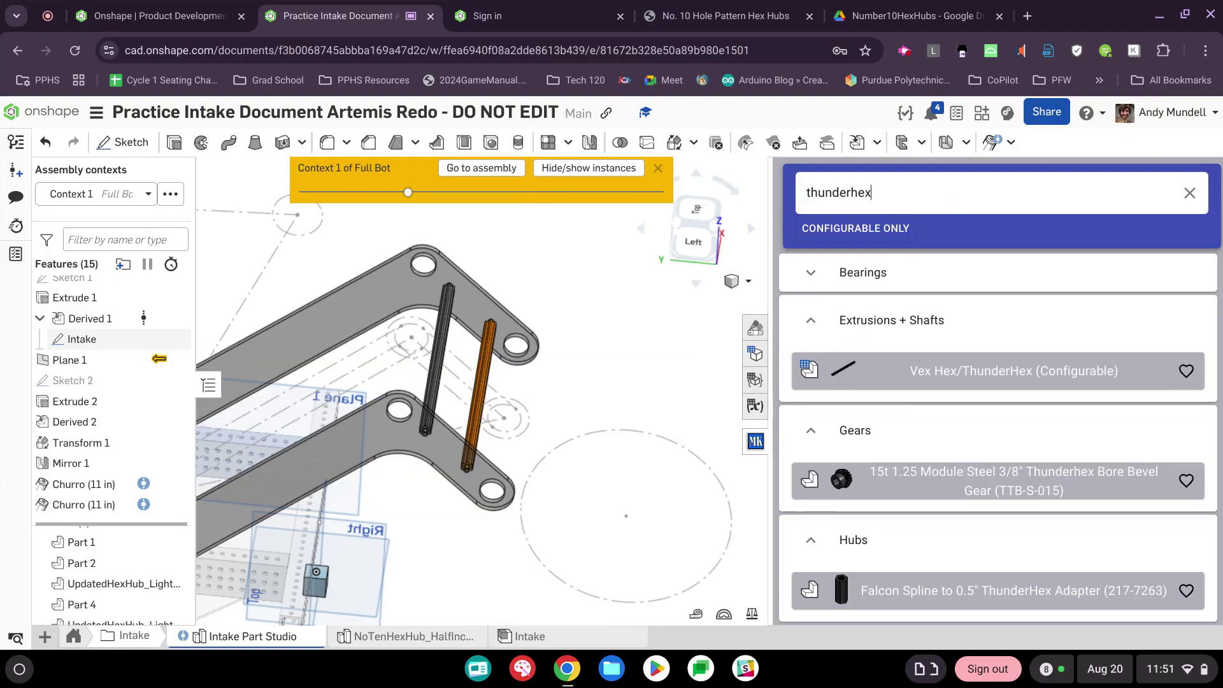
pyautogui.click(812, 274)
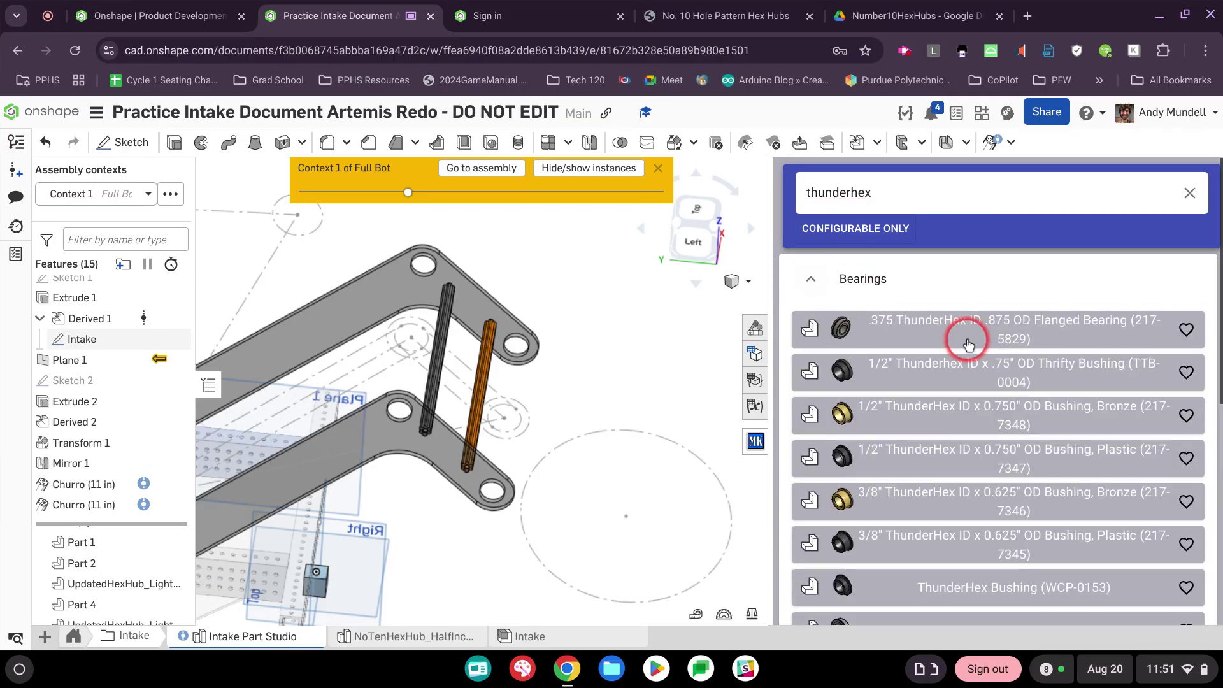
pyautogui.scroll(-5, 970, 342)
pyautogui.scroll(3, 969, 344)
pyautogui.scroll(1, 970, 346)
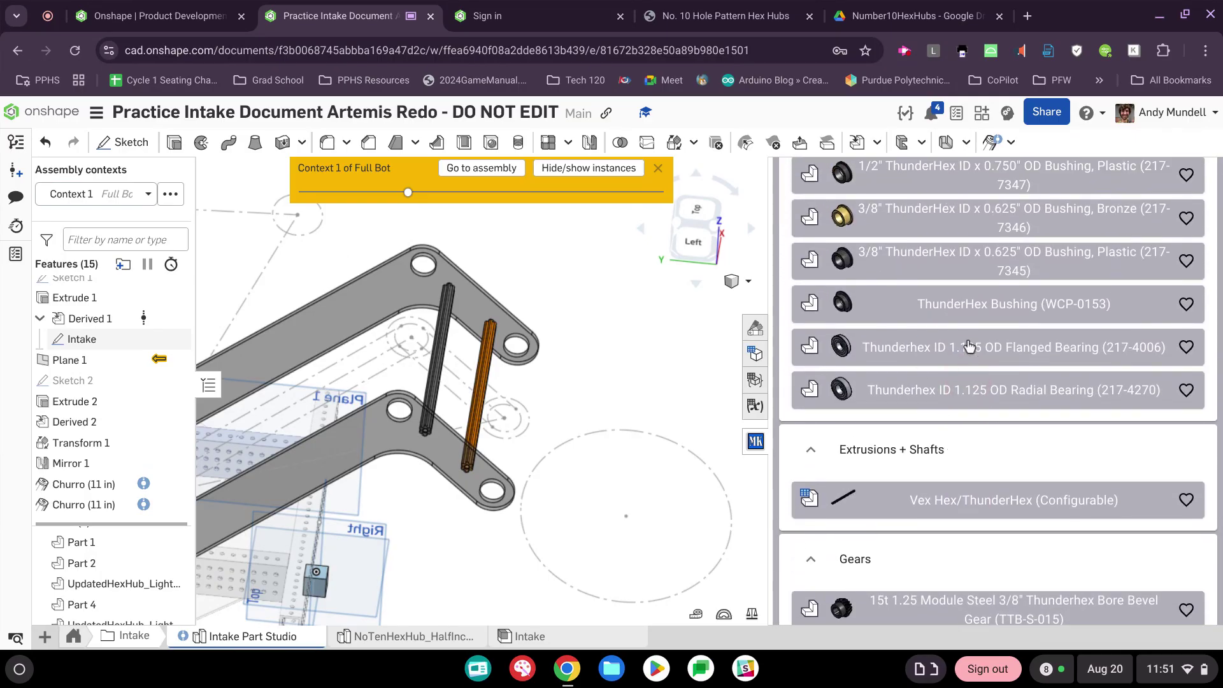
pyautogui.click(963, 358)
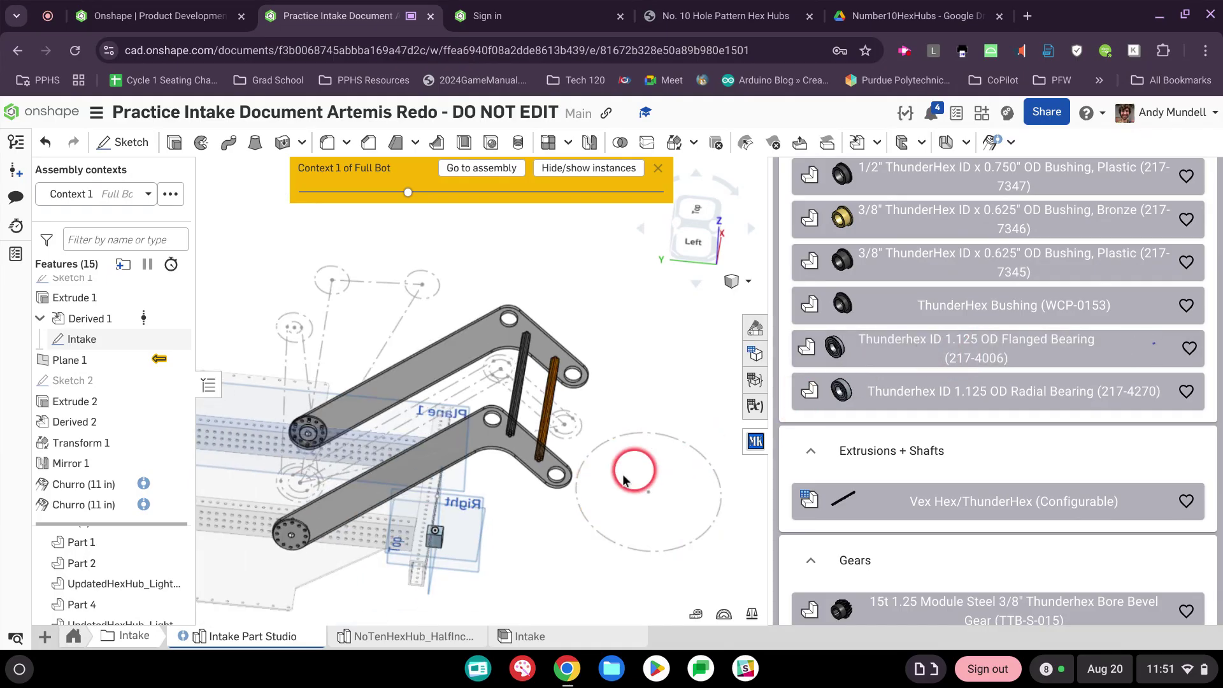
# - Close the parts library and hide Part 1, the block overlapping the inserted bearing near the origin
pyautogui.scroll(5, 427, 535)
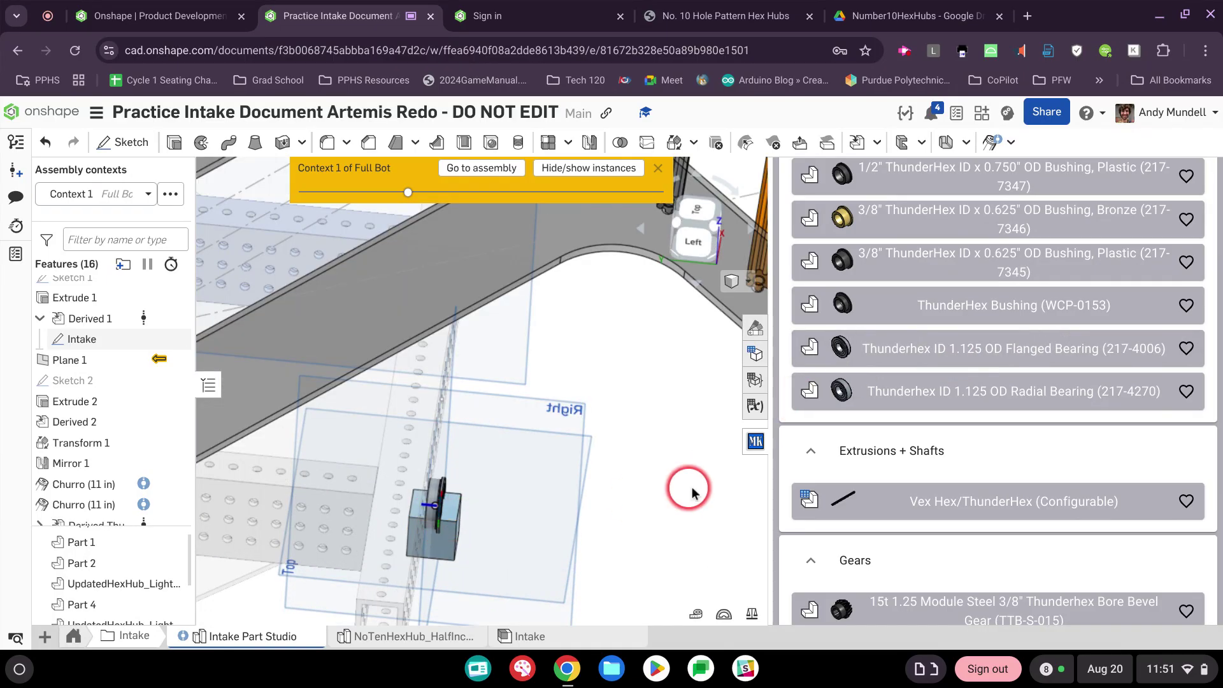
pyautogui.click(755, 443)
pyautogui.click(176, 545)
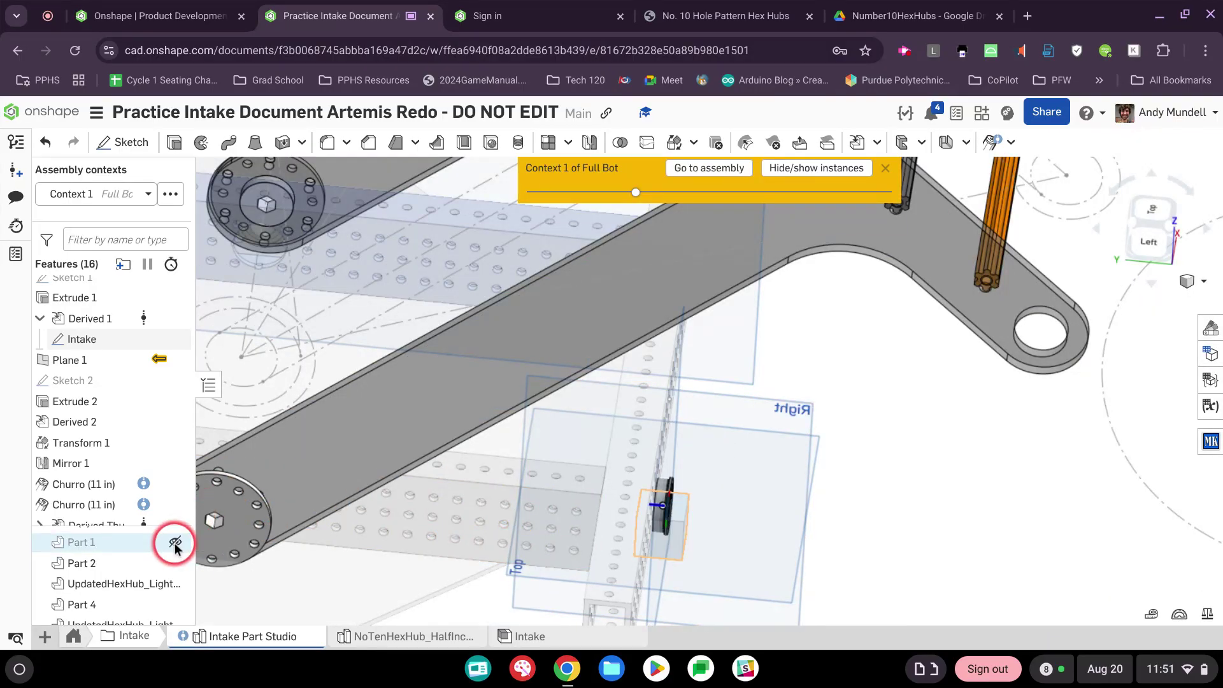
pyautogui.moveTo(873, 527); pyautogui.dragTo(853, 528, button='right')
pyautogui.scroll(5, 853, 522)
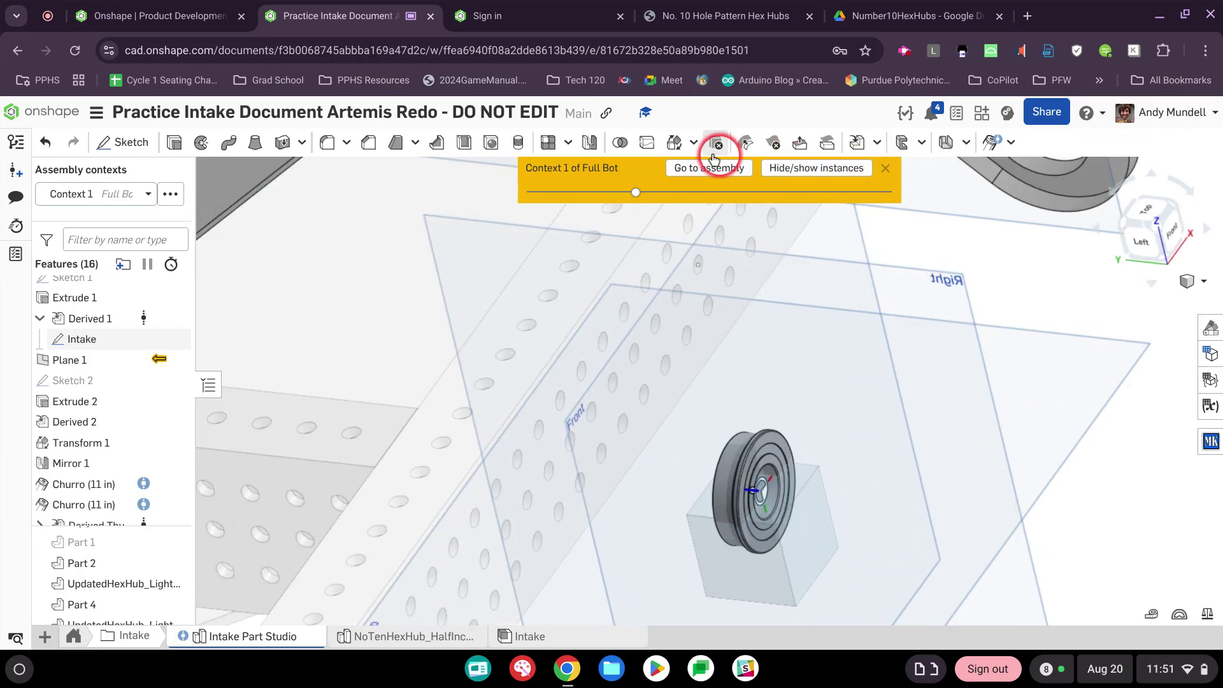
# - Start a Transform by mate connectors on the flanged bearing and set its source connector at the inner edge of the flange
pyautogui.click(676, 144)
pyautogui.moveTo(764, 560); pyautogui.dragTo(783, 481, button='right')
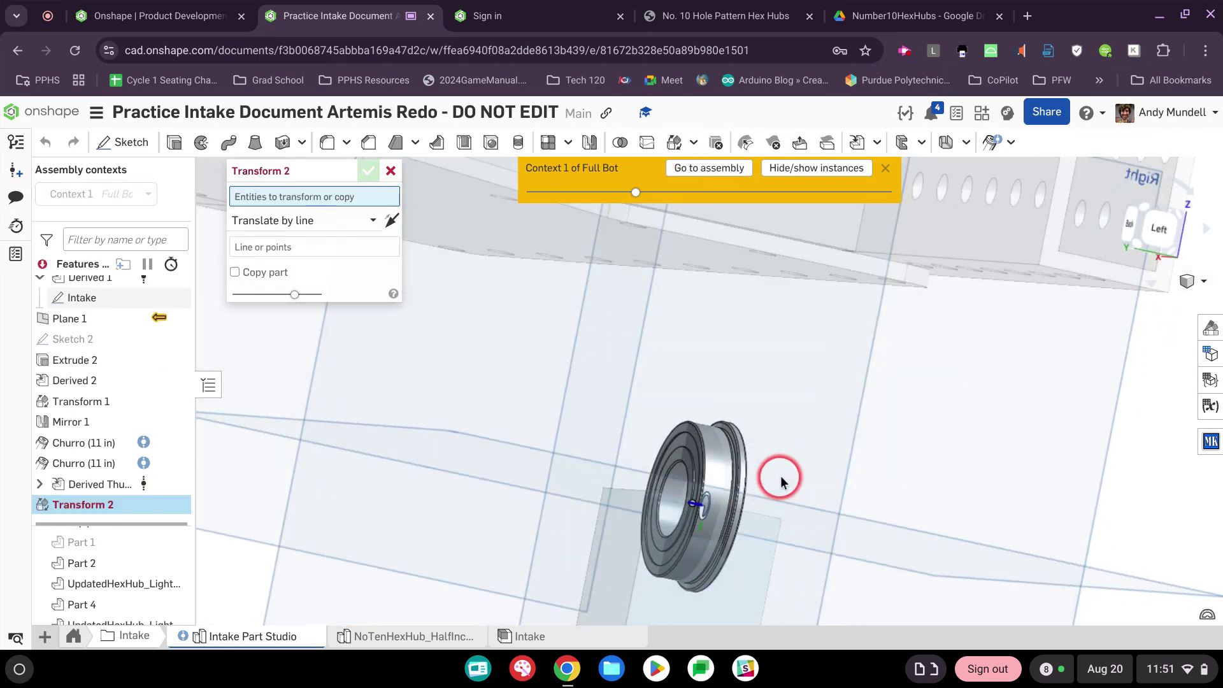
pyautogui.scroll(6, 716, 567)
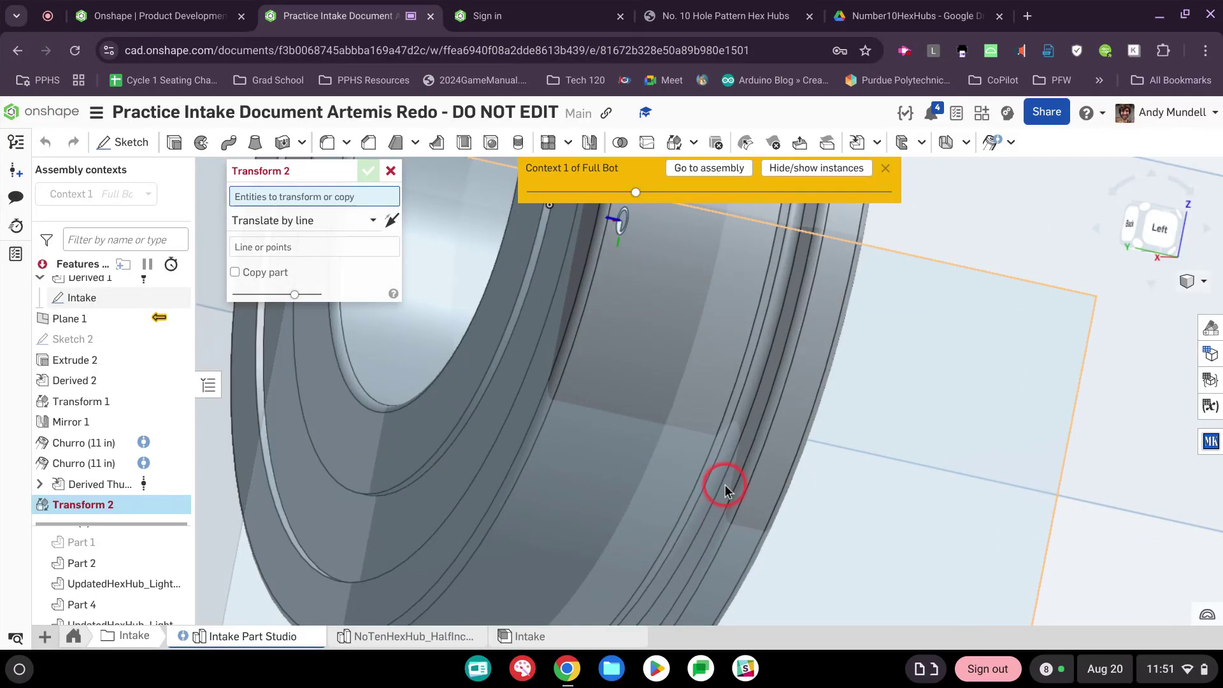
pyautogui.click(702, 278)
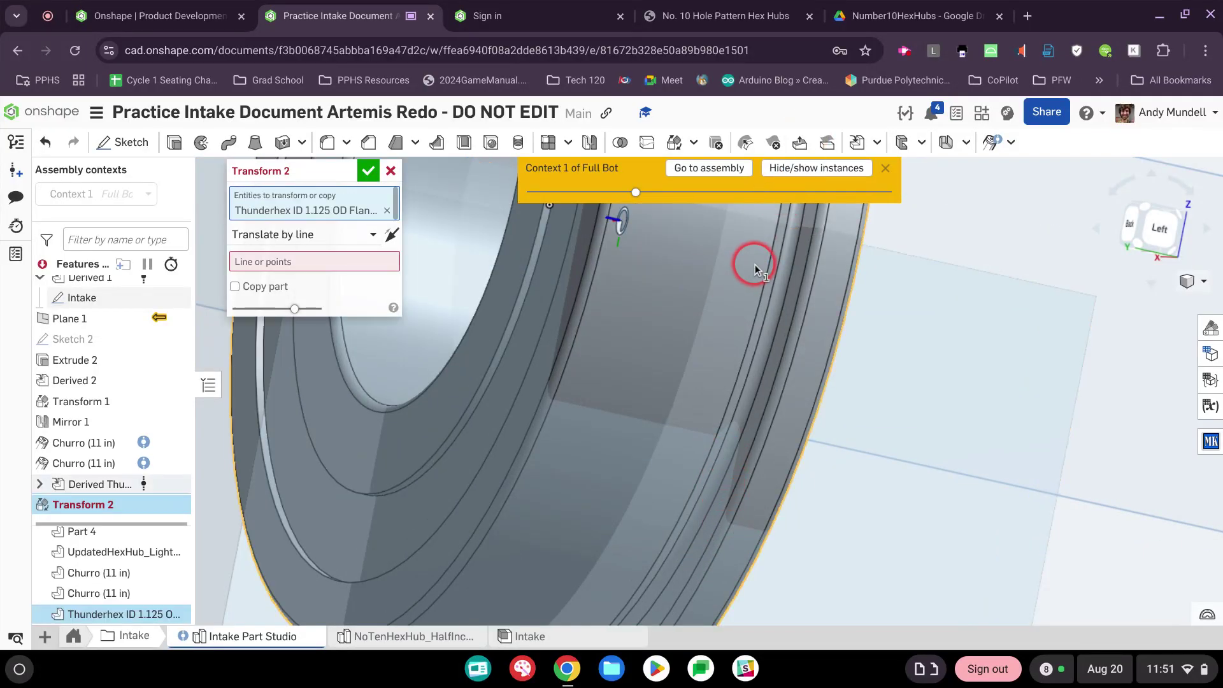
pyautogui.moveTo(755, 265); pyautogui.dragTo(724, 449, button='middle')
pyautogui.click(274, 235)
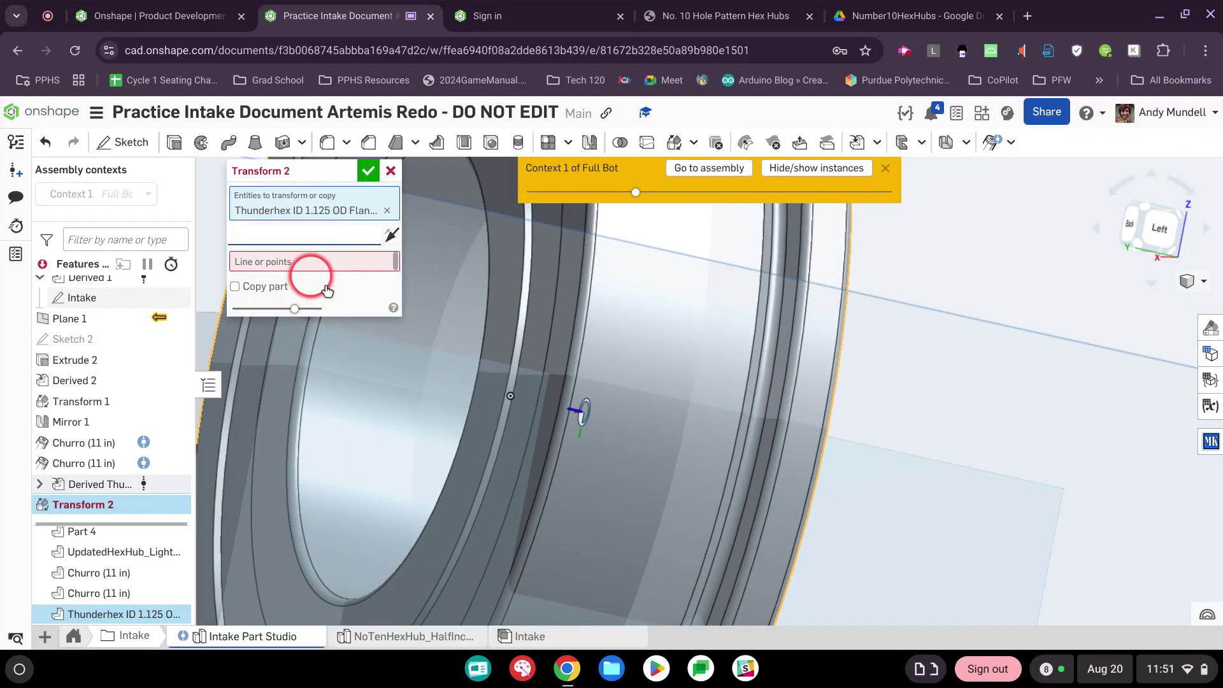
pyautogui.click(338, 317)
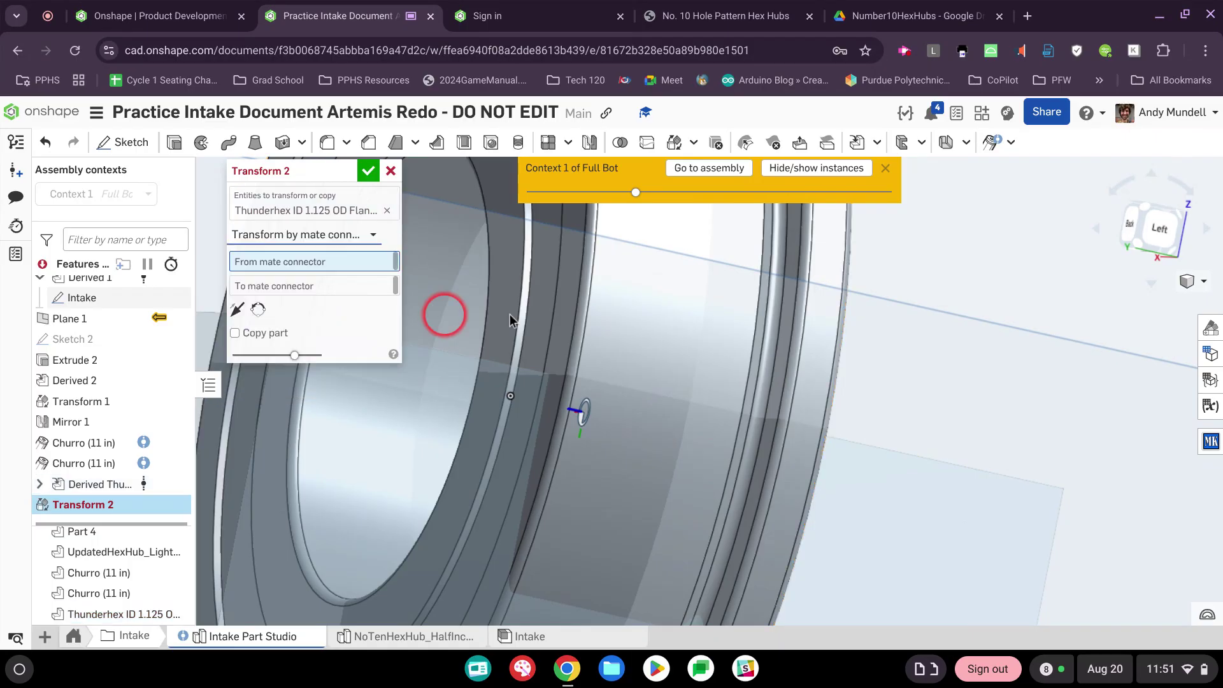
pyautogui.click(786, 260)
# - Set the transform's destination mate connector on the large hole at the free end of the left arm plate
pyautogui.scroll(-6, 792, 261)
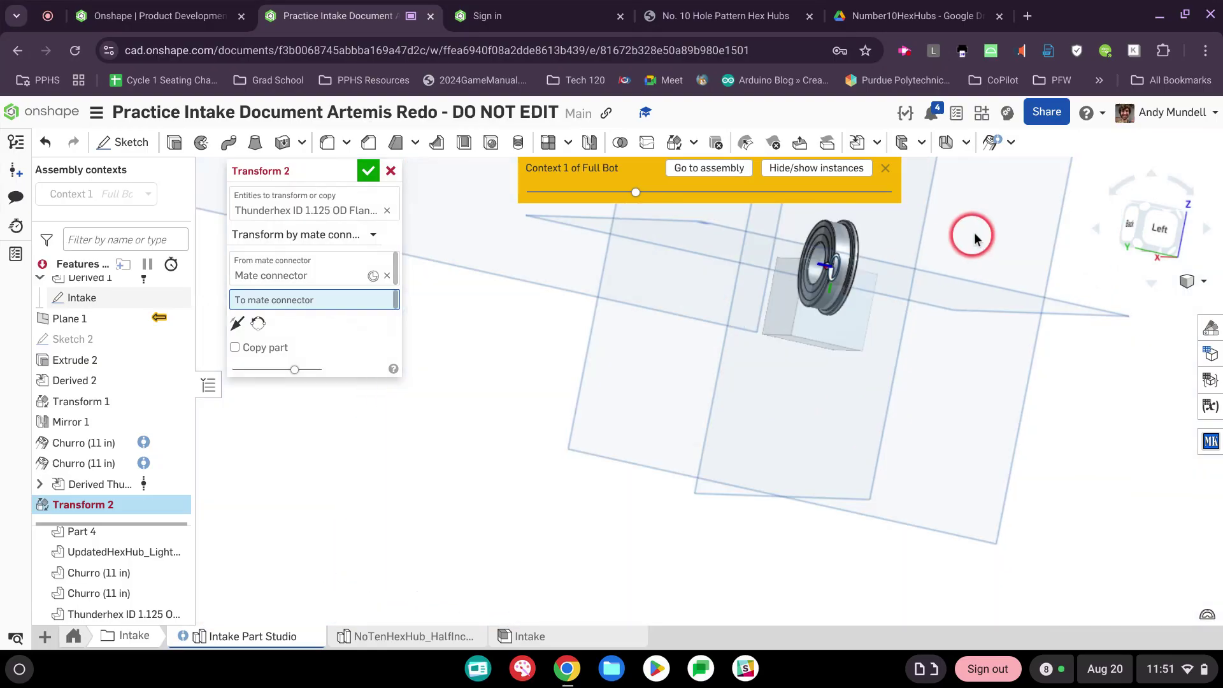
pyautogui.moveTo(969, 232); pyautogui.dragTo(777, 566, button='middle')
pyautogui.moveTo(758, 620); pyautogui.dragTo(749, 634, button='middle')
pyautogui.scroll(-3, 789, 335)
pyautogui.moveTo(818, 293); pyautogui.dragTo(715, 575, button='middle')
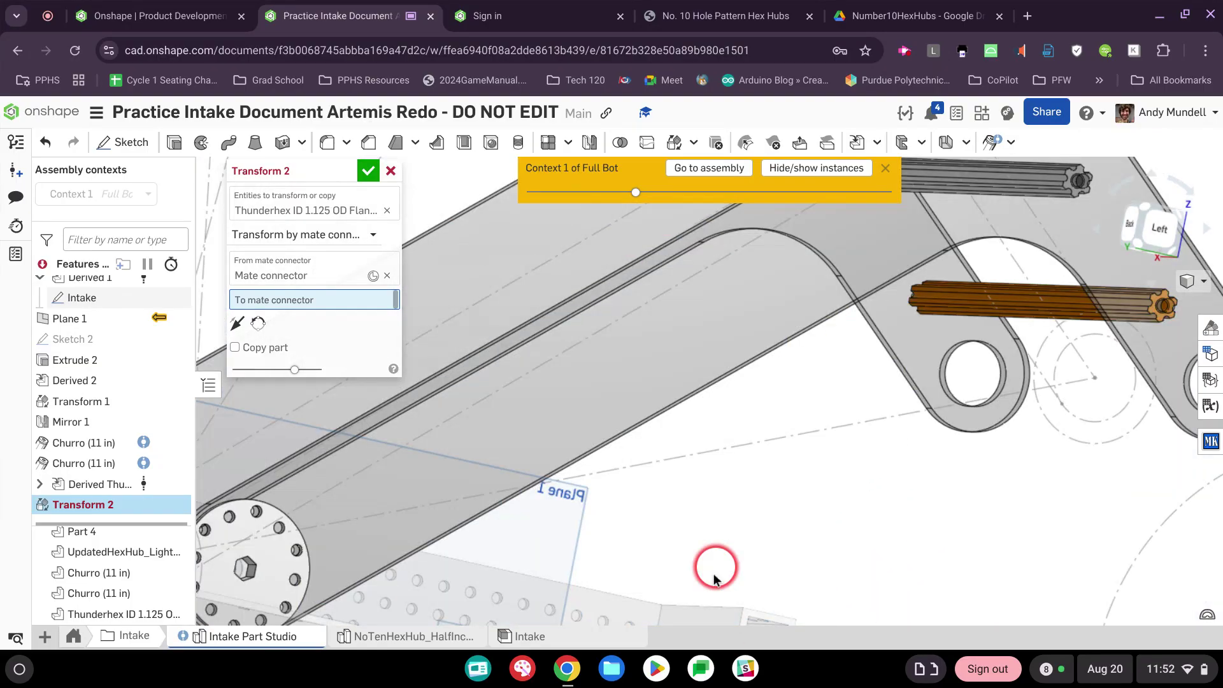
pyautogui.moveTo(882, 460); pyautogui.dragTo(908, 487, button='right')
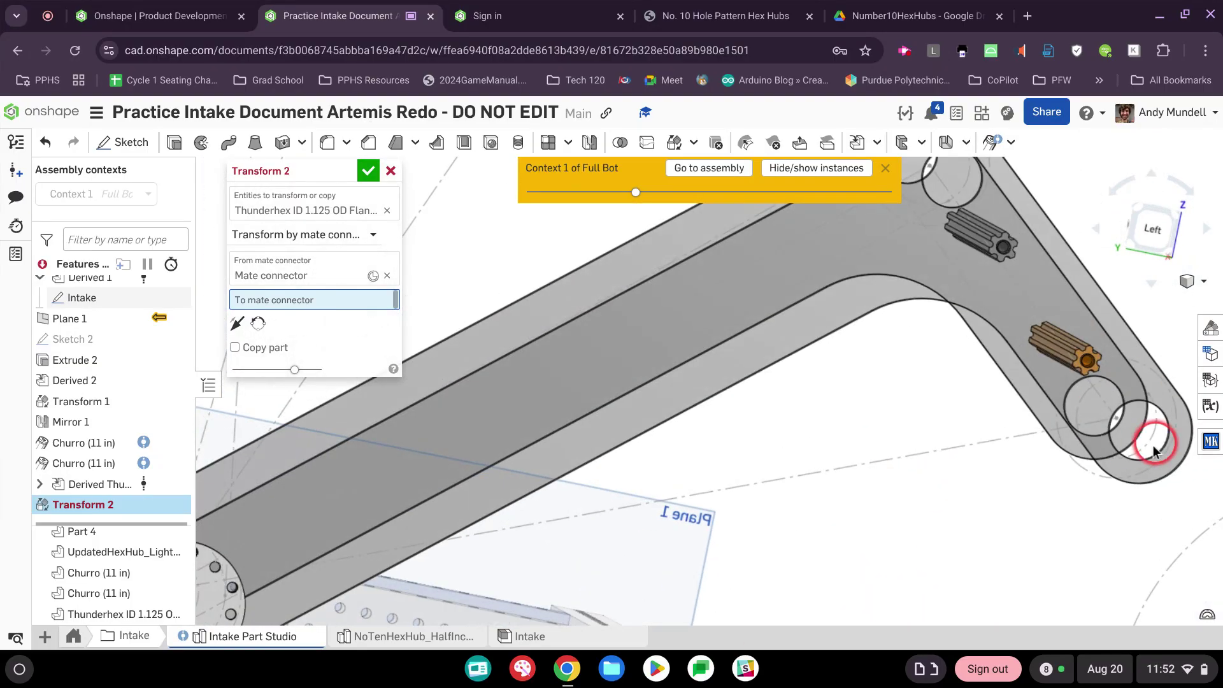
pyautogui.moveTo(1155, 451)
pyautogui.mouseDown(button='right')
pyautogui.moveTo(1152, 471)
pyautogui.moveTo(1121, 479)
pyautogui.moveTo(1164, 457)
pyautogui.mouseUp(button='right')
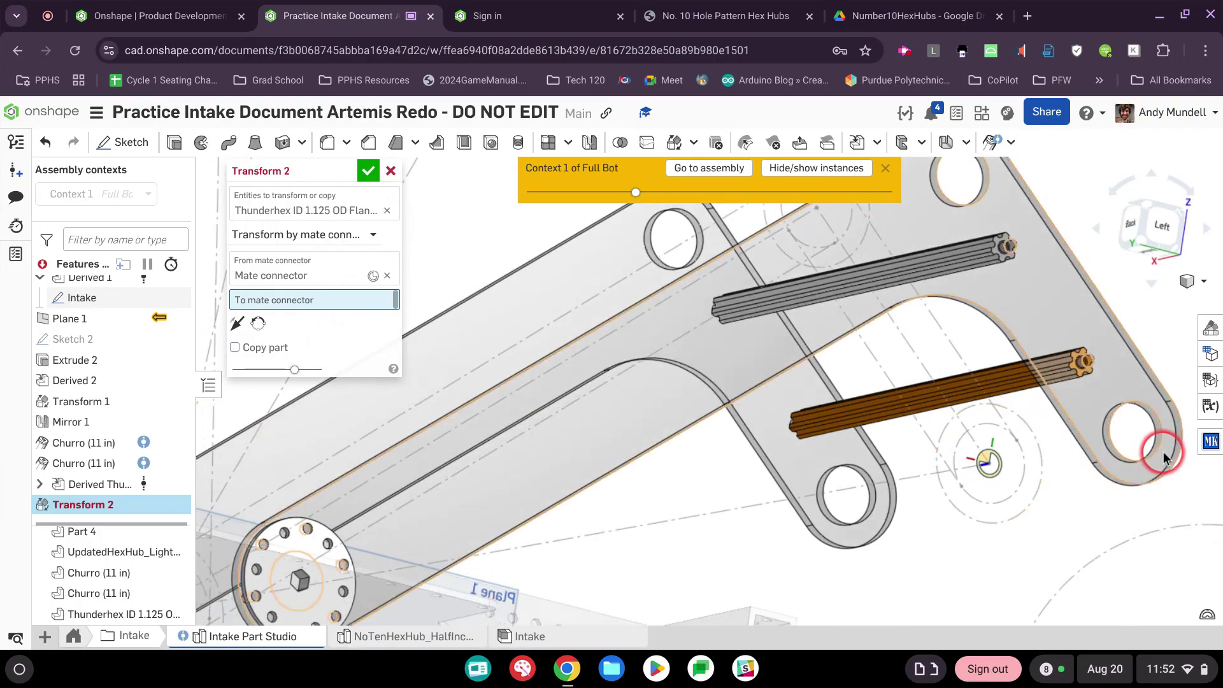
pyautogui.scroll(3, 1162, 446)
pyautogui.click(1161, 440)
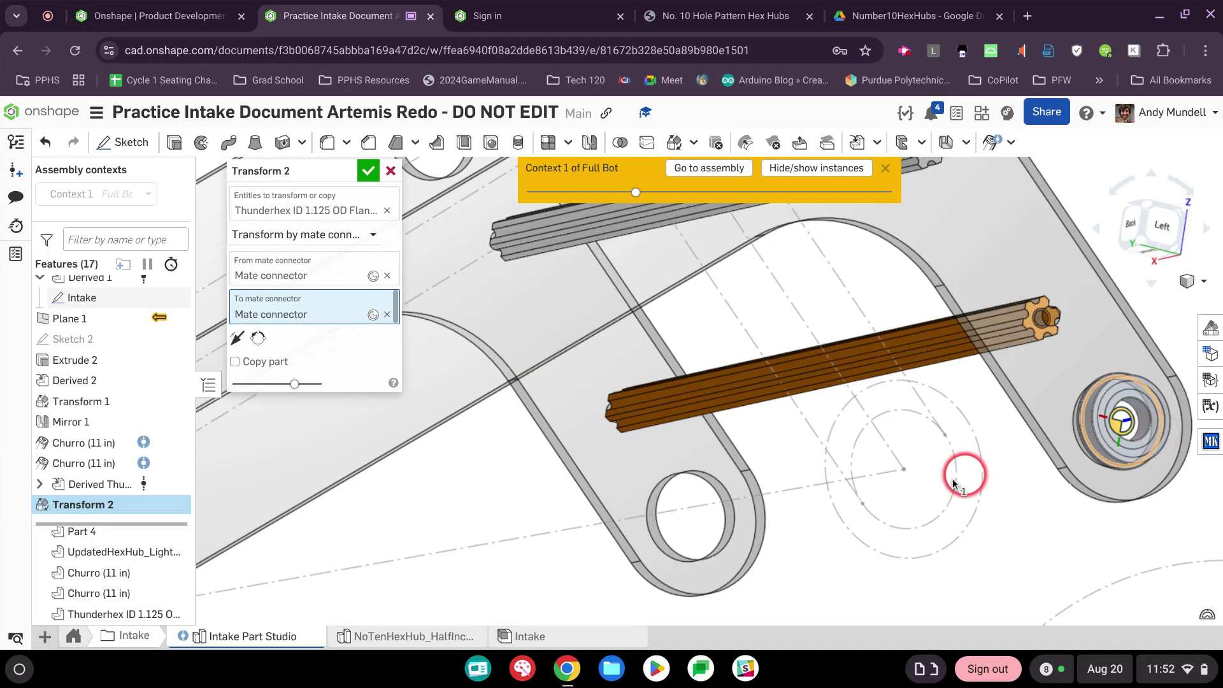
# - Flip the bearing's direction in the end hole, enable Copy part to keep the original bearing, and accept the transform
pyautogui.moveTo(961, 473); pyautogui.dragTo(796, 503, button='right')
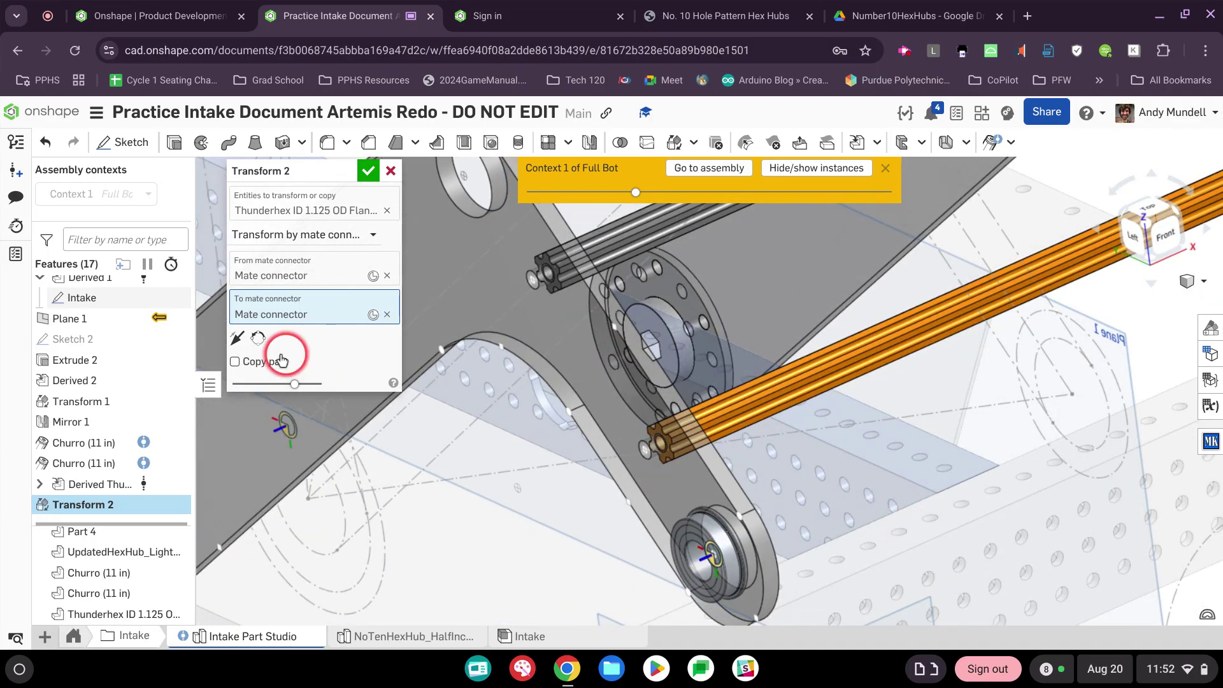
pyautogui.click(237, 338)
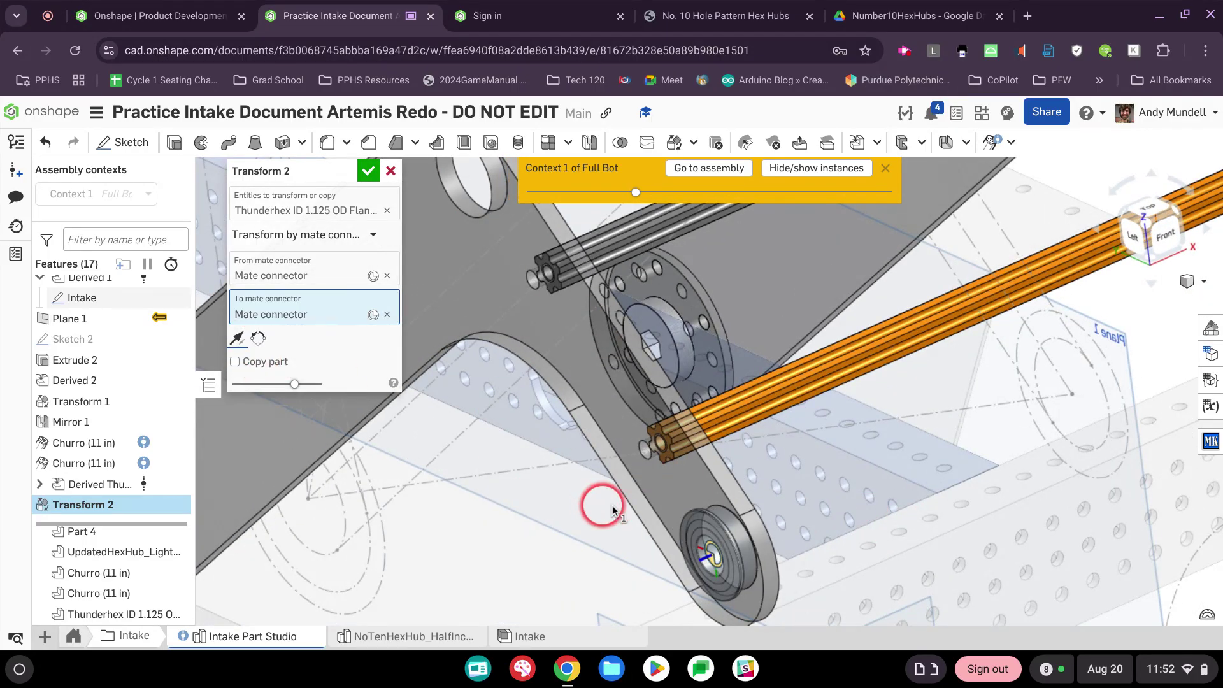
pyautogui.moveTo(529, 492); pyautogui.dragTo(660, 579, button='middle')
pyautogui.scroll(-2, 663, 559)
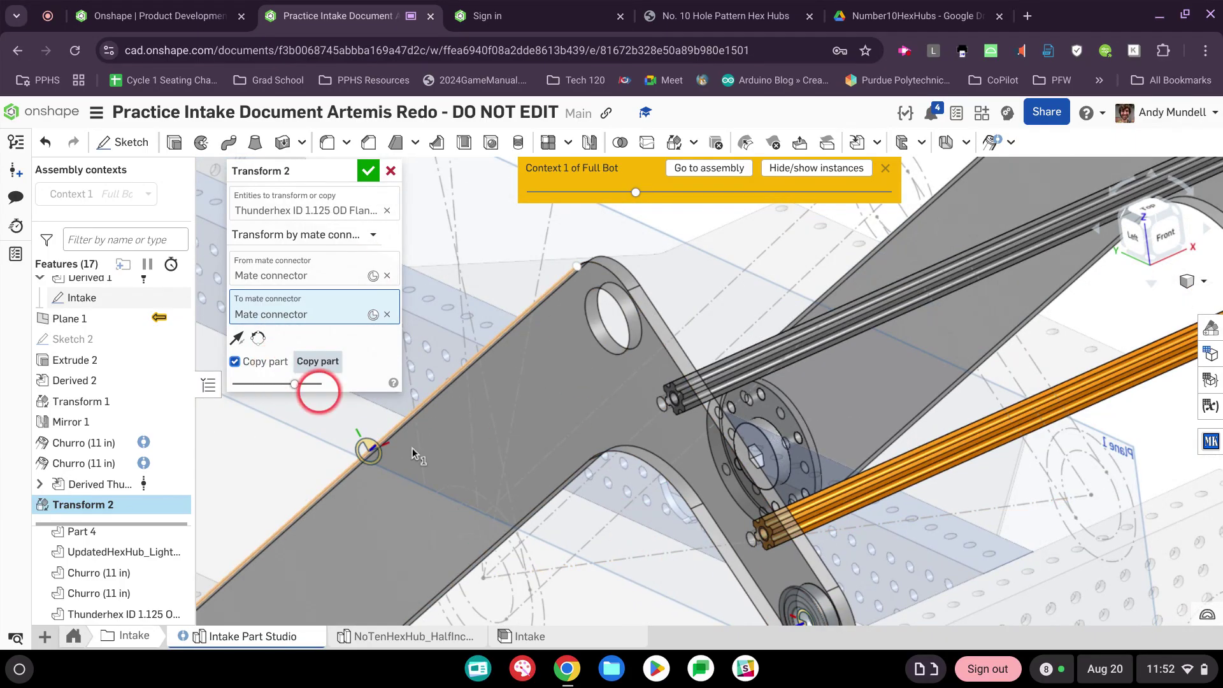
pyautogui.moveTo(621, 500); pyautogui.dragTo(729, 210, button='middle')
pyautogui.scroll(-1, 705, 349)
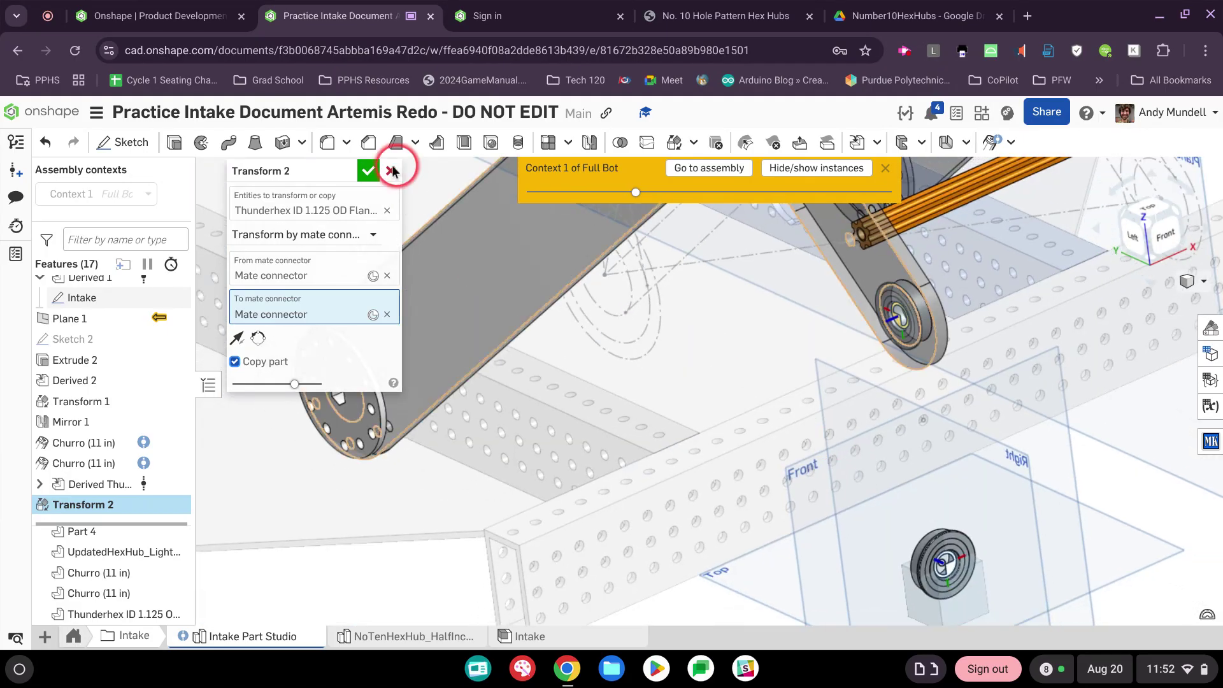
pyautogui.click(368, 171)
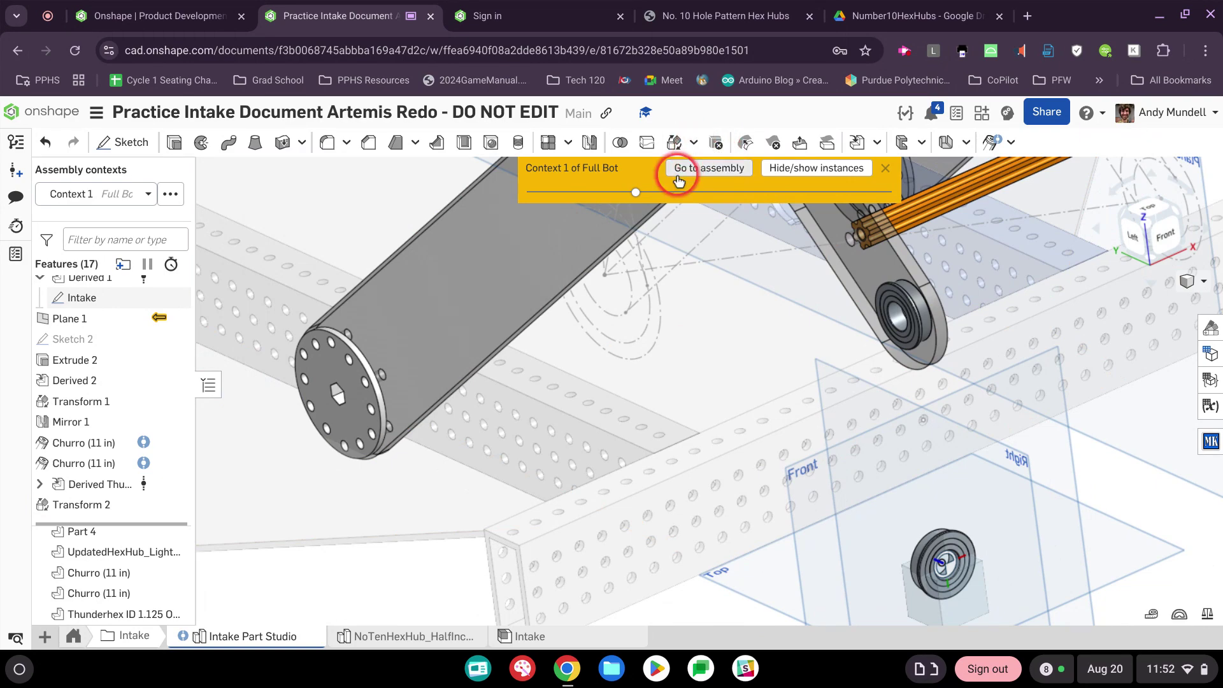
# - Start another Transform by mate connectors on the original bearing, with the source connector at the flange's inner edge
pyautogui.click(676, 144)
pyautogui.scroll(5, 813, 587)
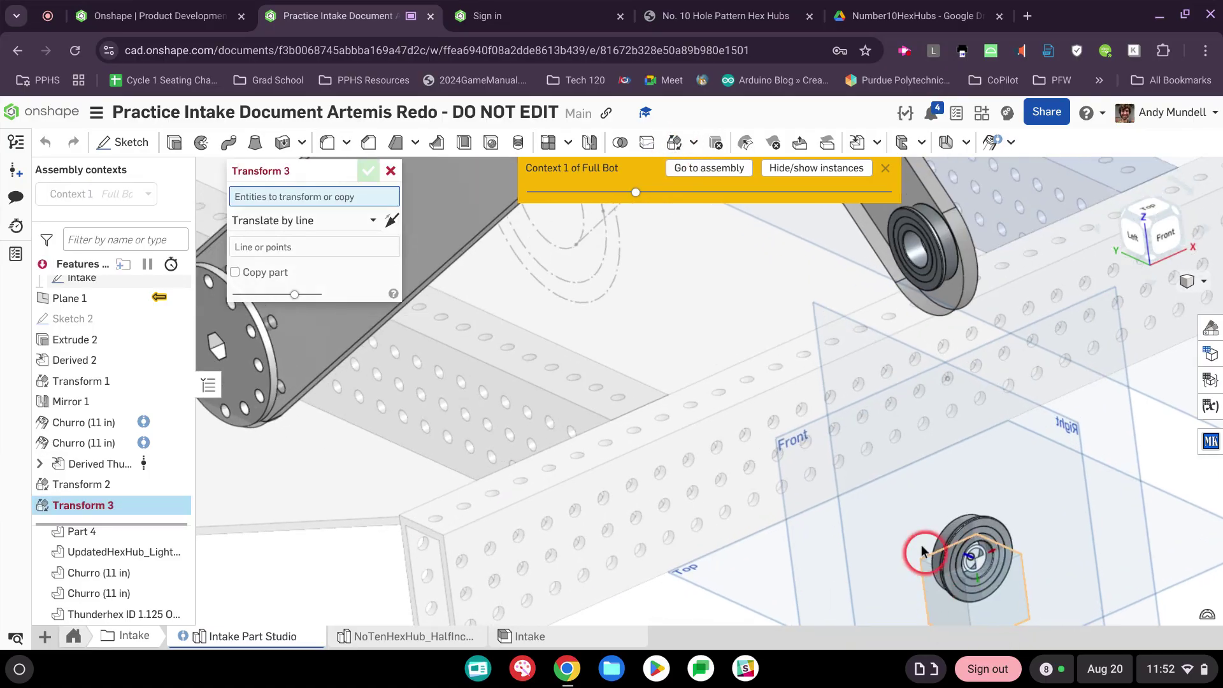
pyautogui.scroll(8, 963, 526)
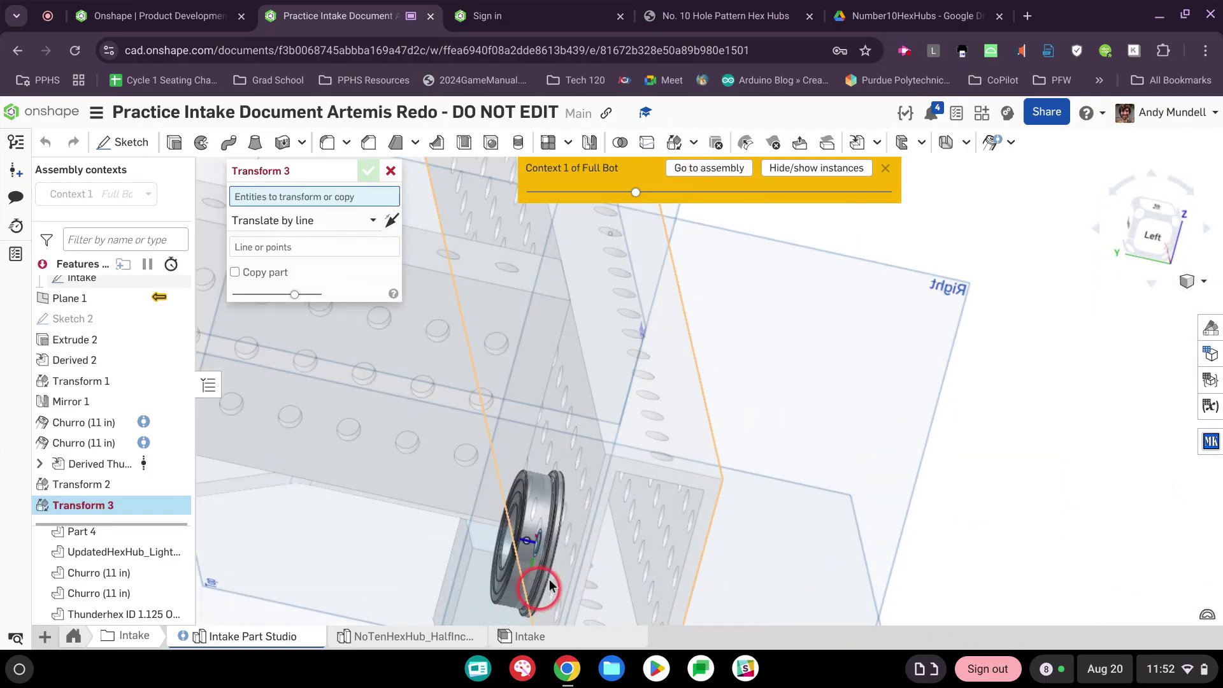
pyautogui.scroll(10, 446, 545)
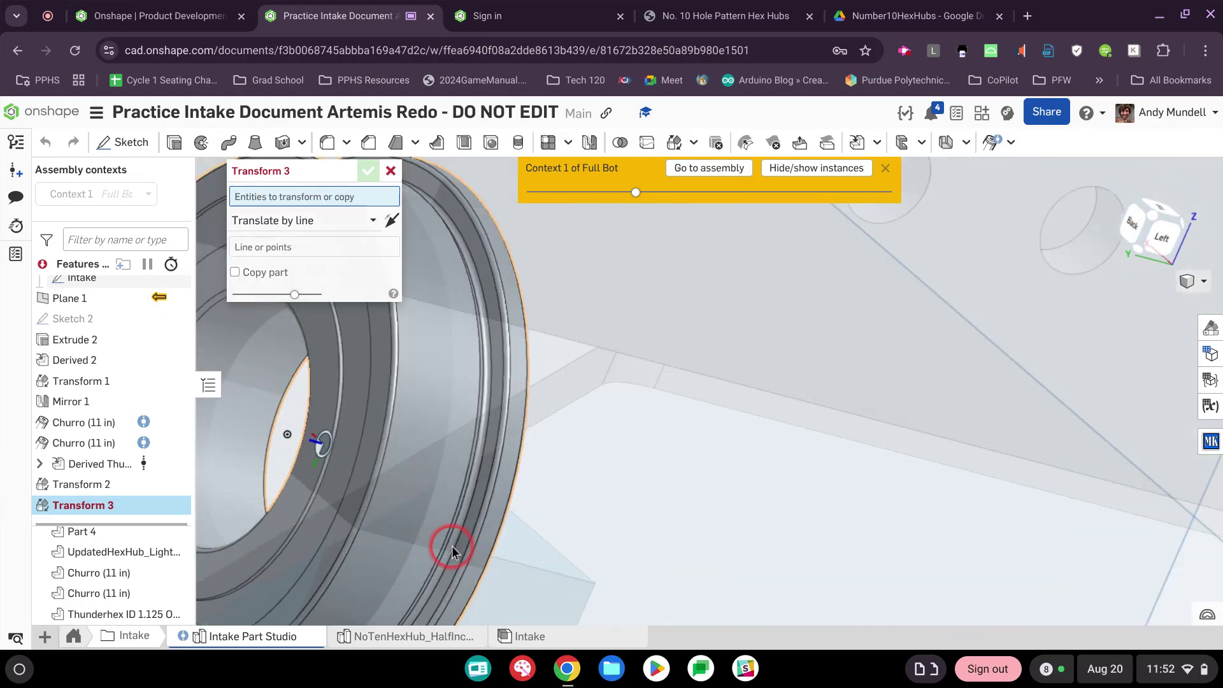
pyautogui.click(409, 487)
pyautogui.click(307, 237)
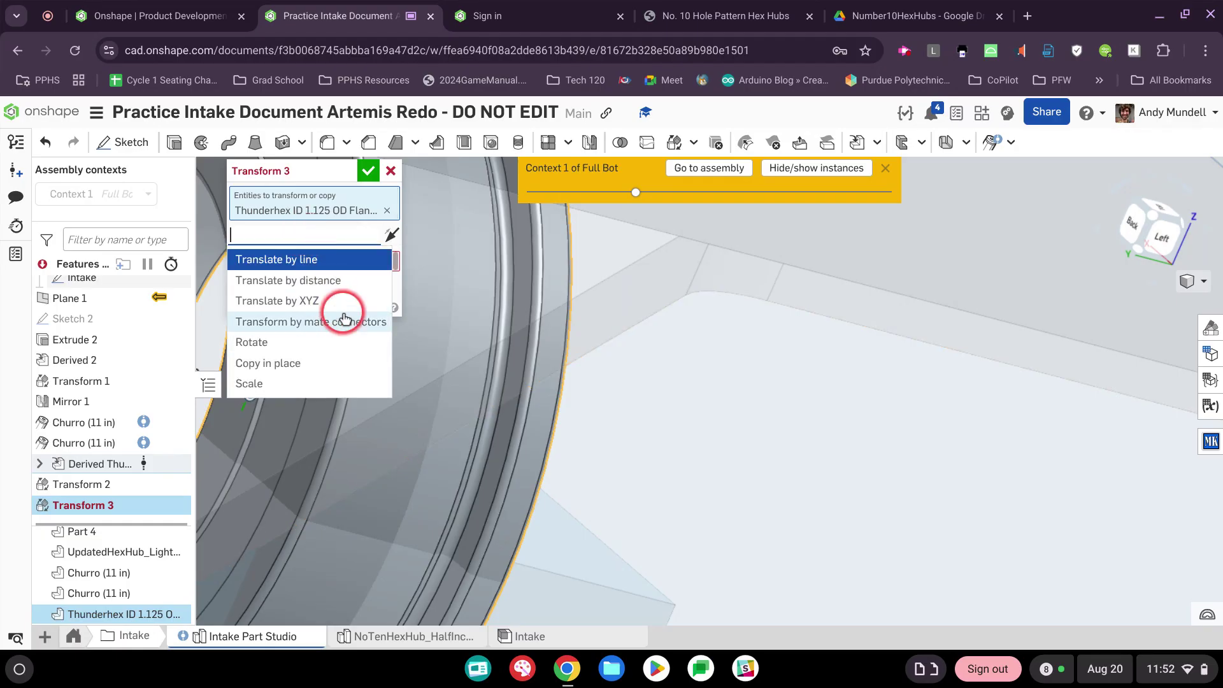
pyautogui.click(344, 321)
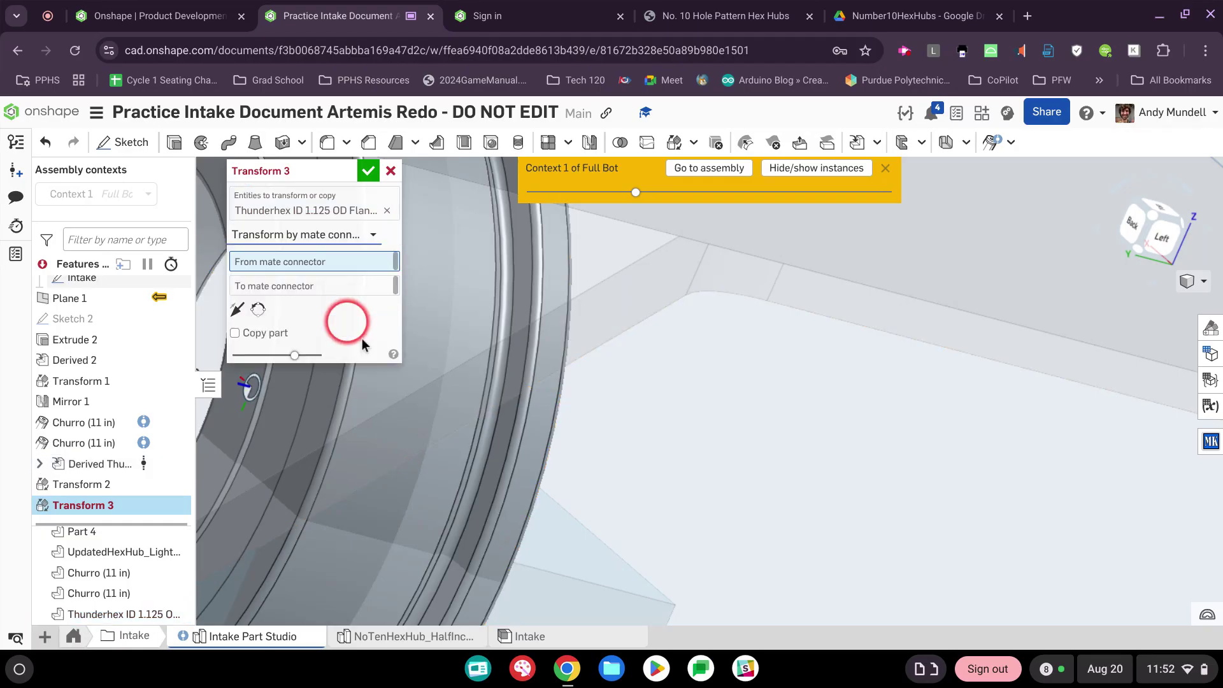
pyautogui.click(492, 451)
# - Set the destination mate connector on the large hole at the left arm plate's bend and flip the bearing's direction
pyautogui.scroll(-10, 519, 451)
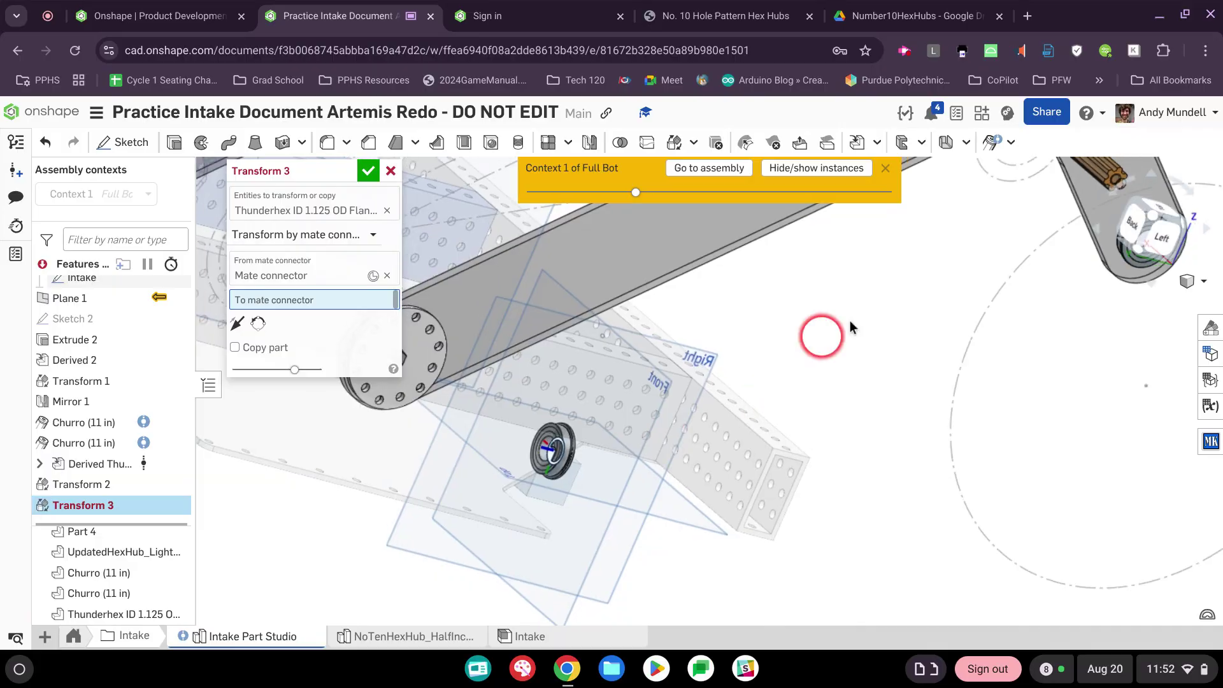
pyautogui.scroll(8, 801, 355)
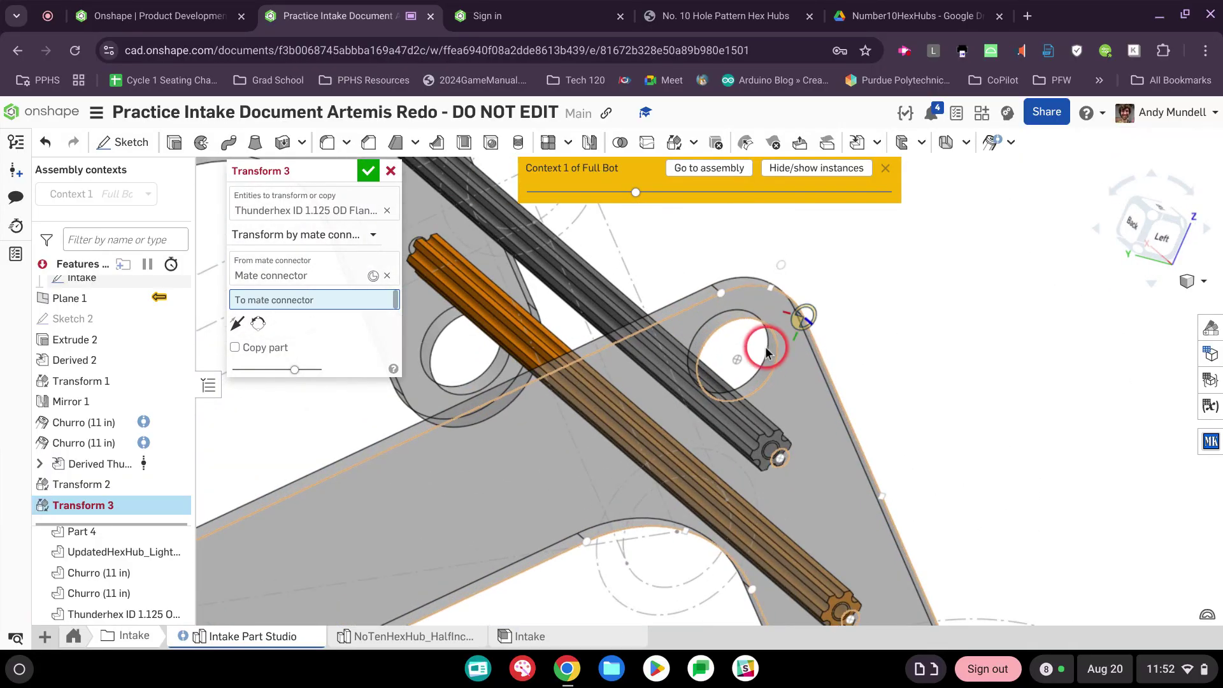
pyautogui.click(771, 339)
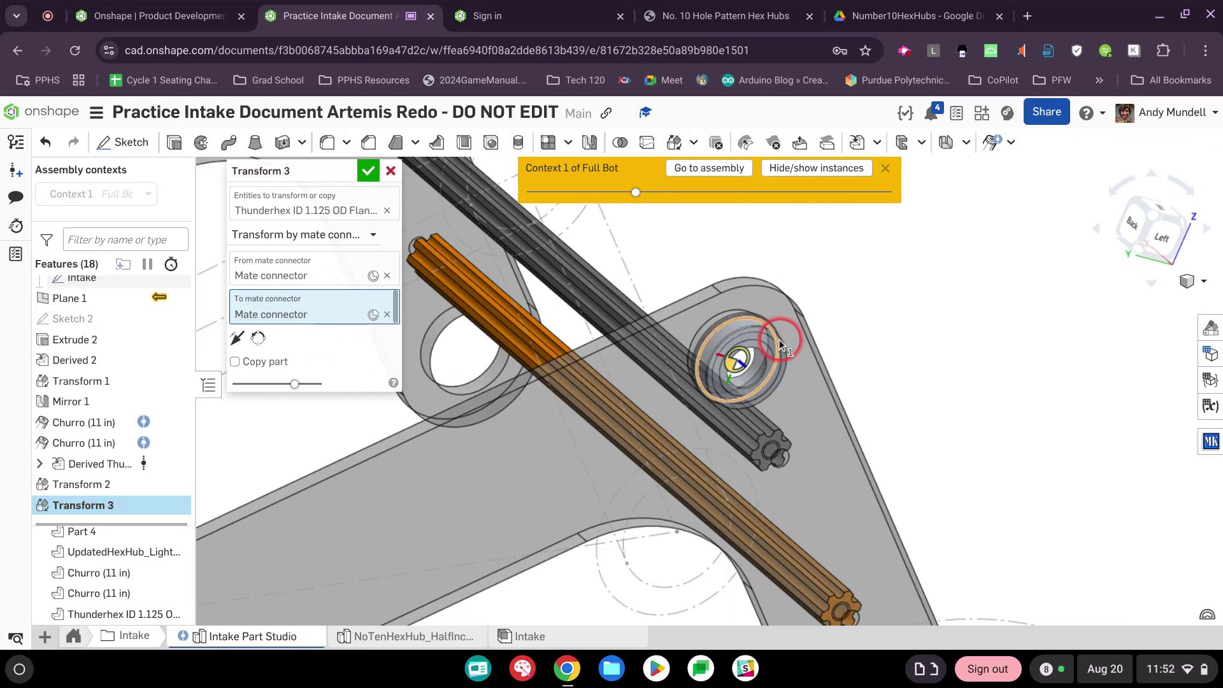
pyautogui.click(302, 354)
pyautogui.click(237, 339)
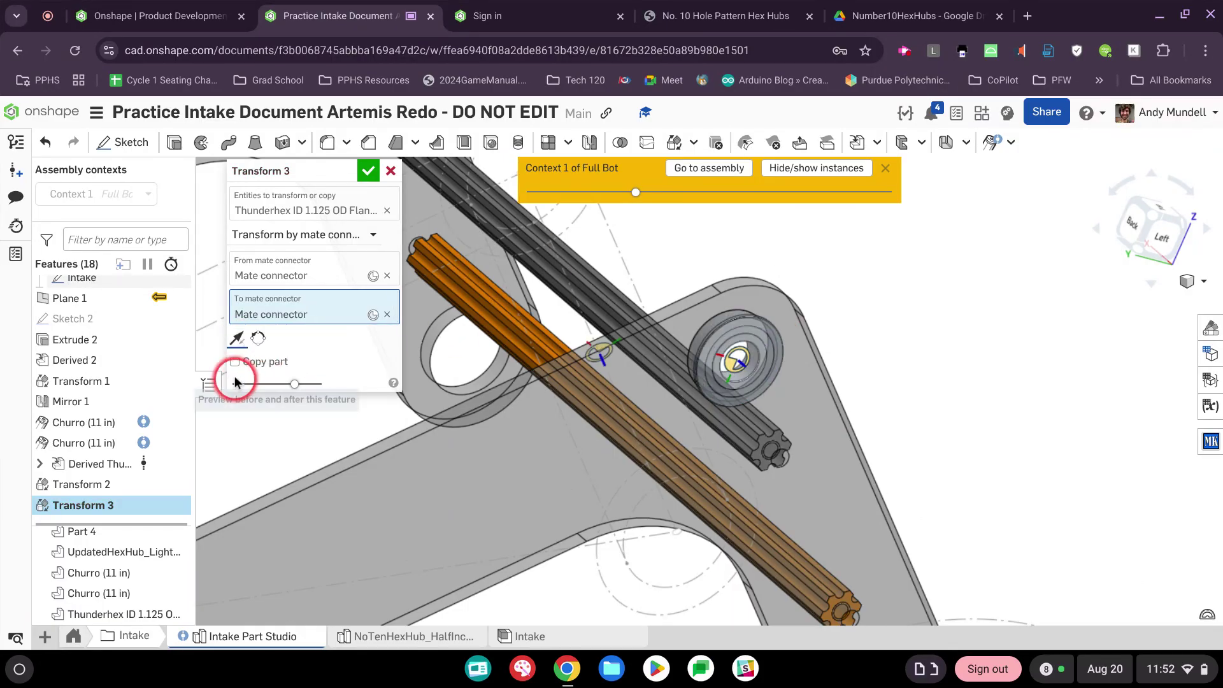
# - Enable Copy part to keep the original bearing and accept the transform into the left plate's bend hole
pyautogui.click(235, 361)
pyautogui.click(373, 180)
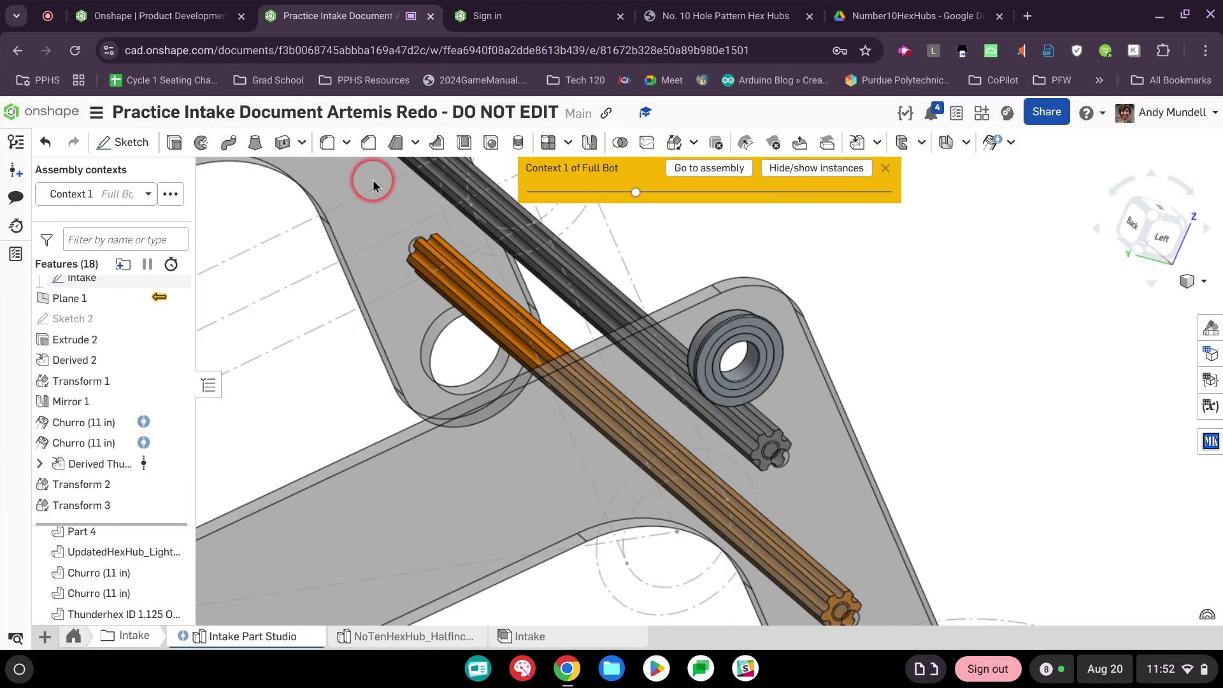
pyautogui.click(668, 145)
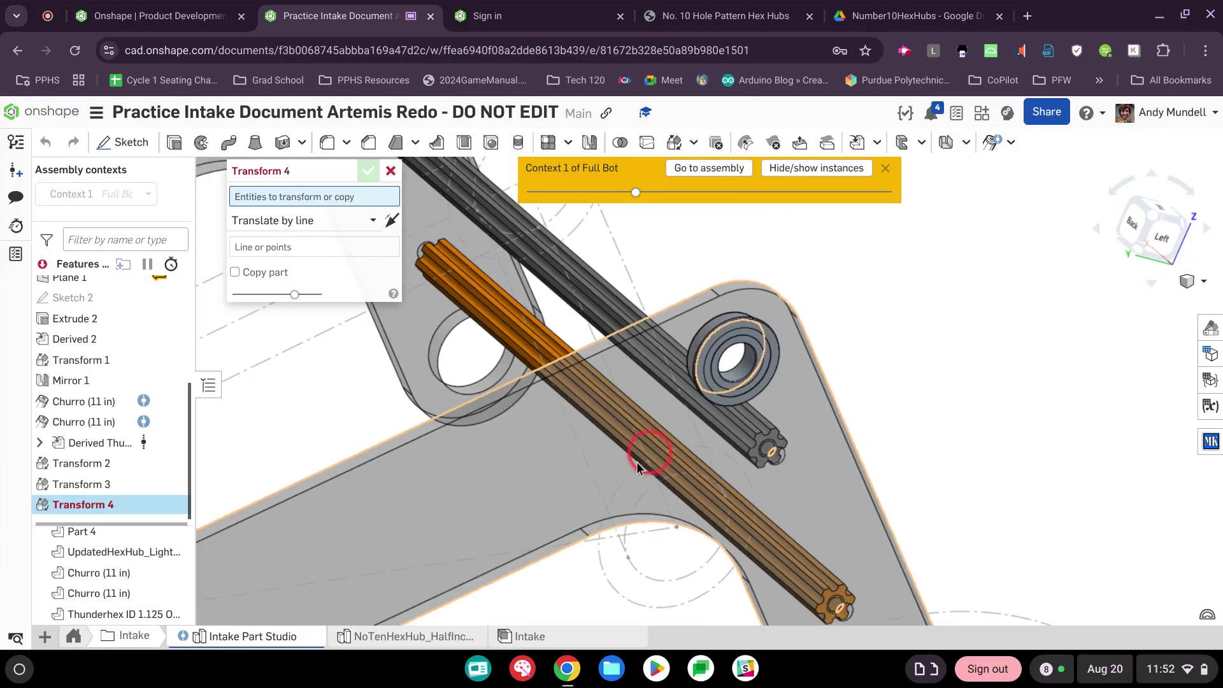
pyautogui.scroll(-4, 647, 459)
pyautogui.moveTo(648, 459); pyautogui.dragTo(886, 170, button='middle')
pyautogui.scroll(5, 484, 510)
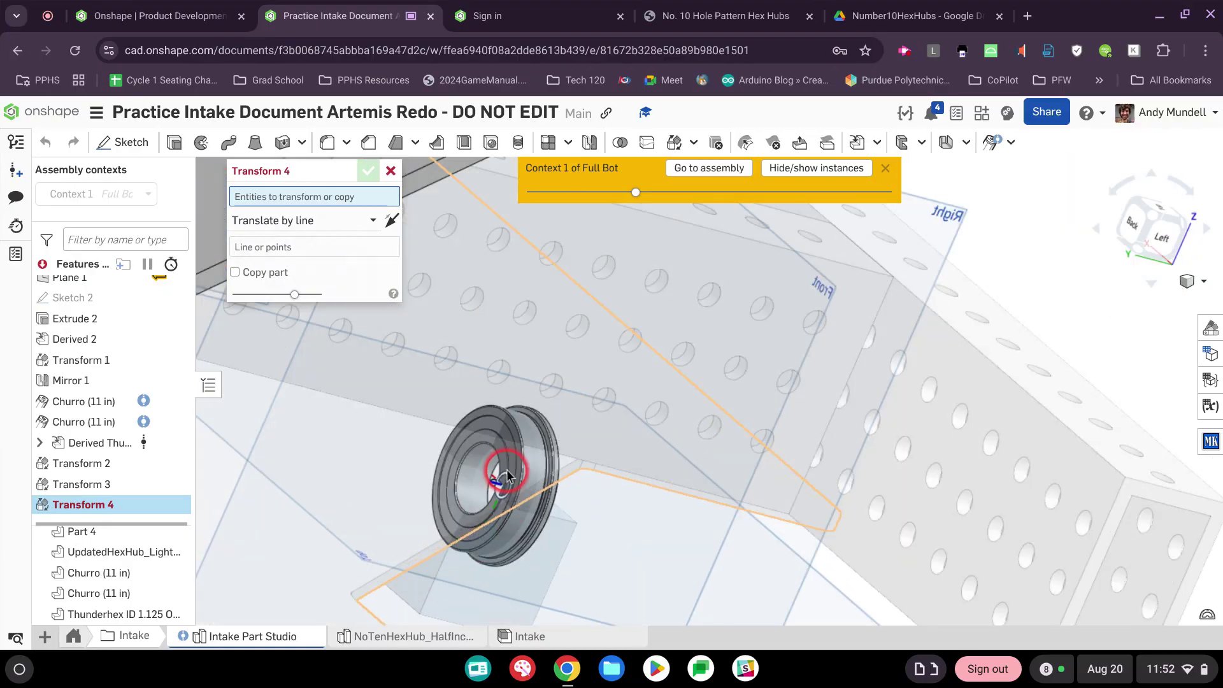
pyautogui.click(525, 455)
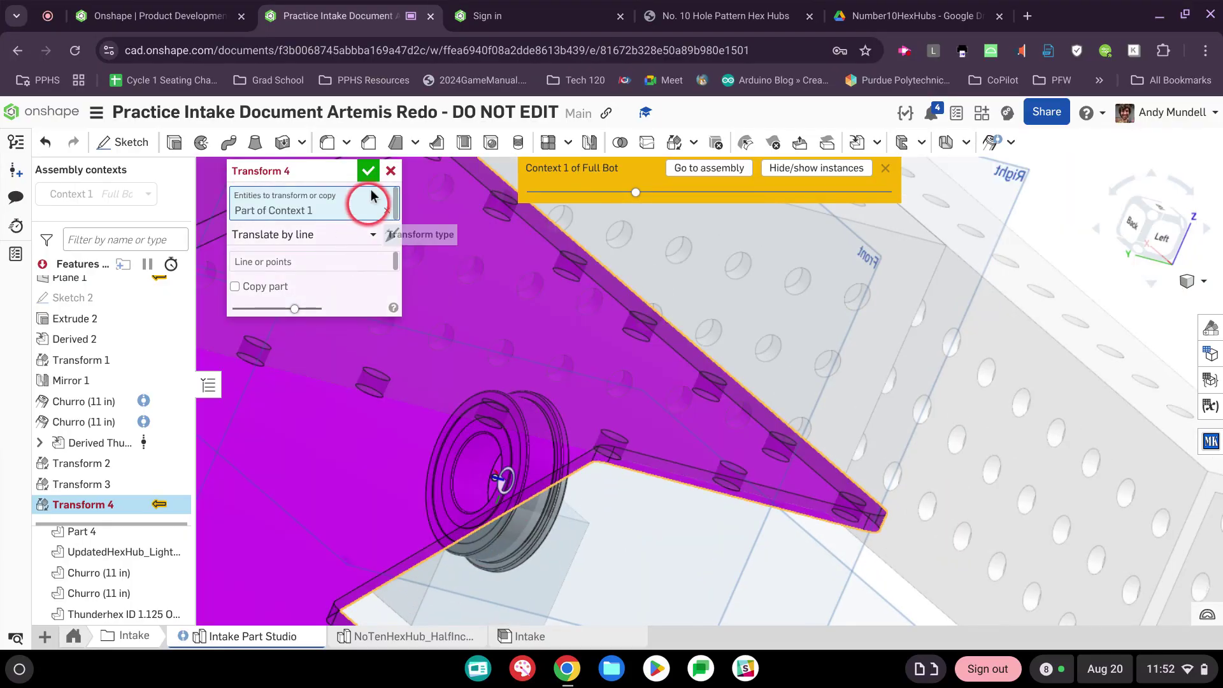
pyautogui.click(387, 210)
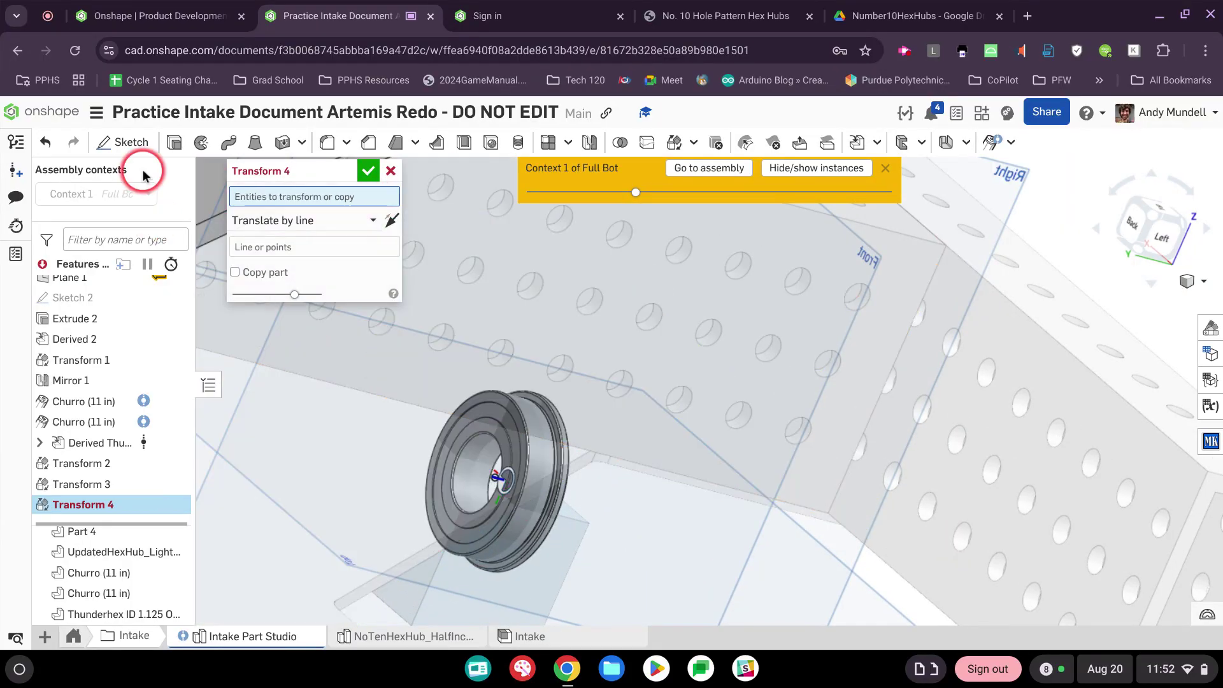
pyautogui.click(390, 170)
# - Set the assembly context to None and start a Transform on the original ThunderHex bearing
pyautogui.click(147, 203)
pyautogui.click(98, 215)
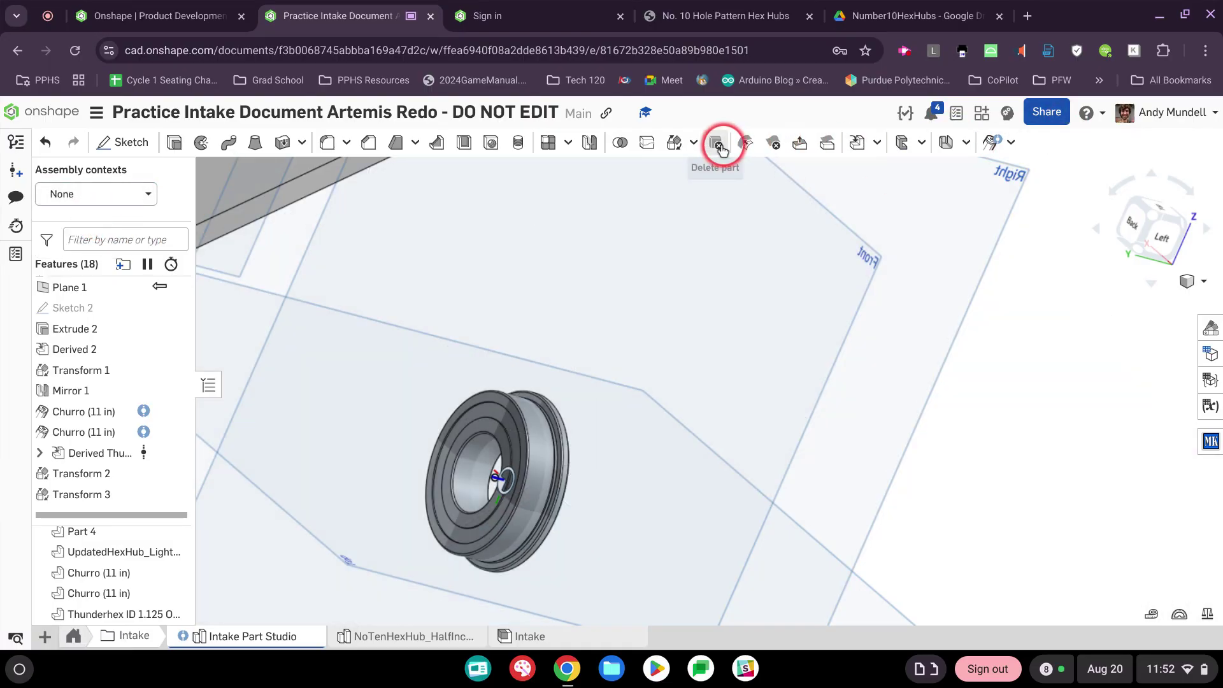
pyautogui.click(676, 141)
pyautogui.click(560, 424)
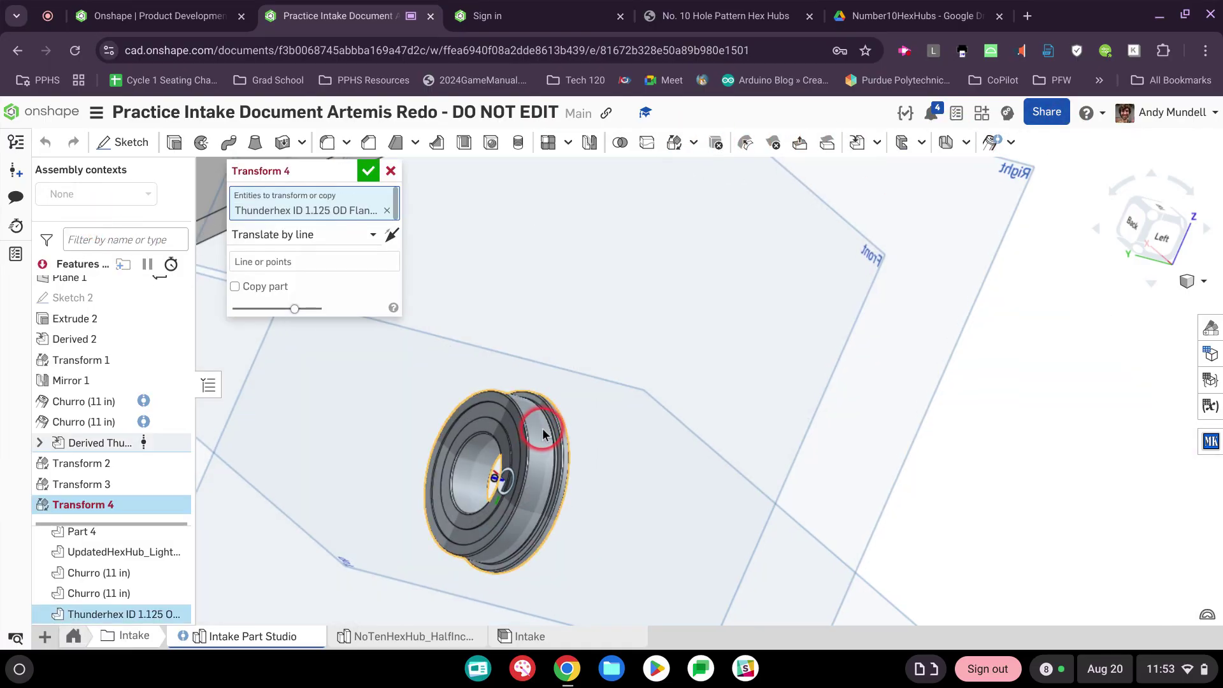
# - Set the bearing's transform type to Transform by mate connectors, with the source connector at the flange's inner edge
pyautogui.scroll(5, 548, 424)
pyautogui.click(307, 236)
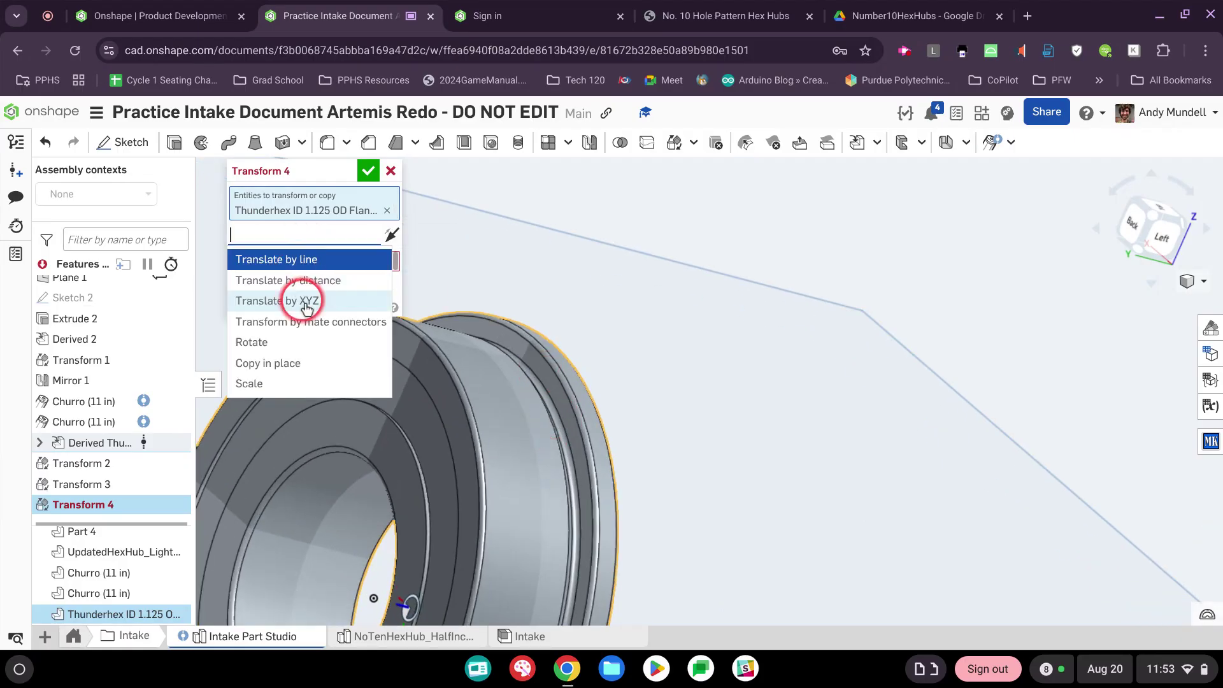
pyautogui.click(308, 319)
pyautogui.scroll(2, 536, 381)
pyautogui.click(536, 381)
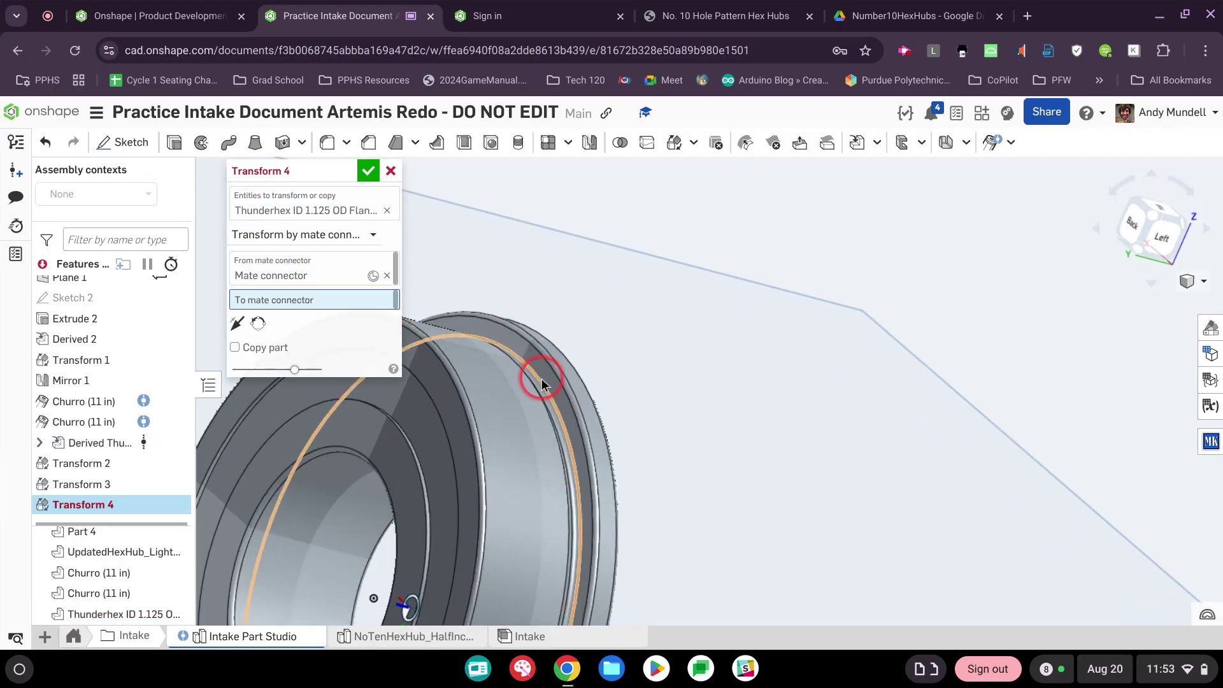
# - Place a copy of the bearing in the large hole at the opposite arm plate's bend, flip its direction, and accept the transform
pyautogui.scroll(-10, 701, 341)
pyautogui.scroll(-5, 901, 218)
pyautogui.scroll(10, 718, 502)
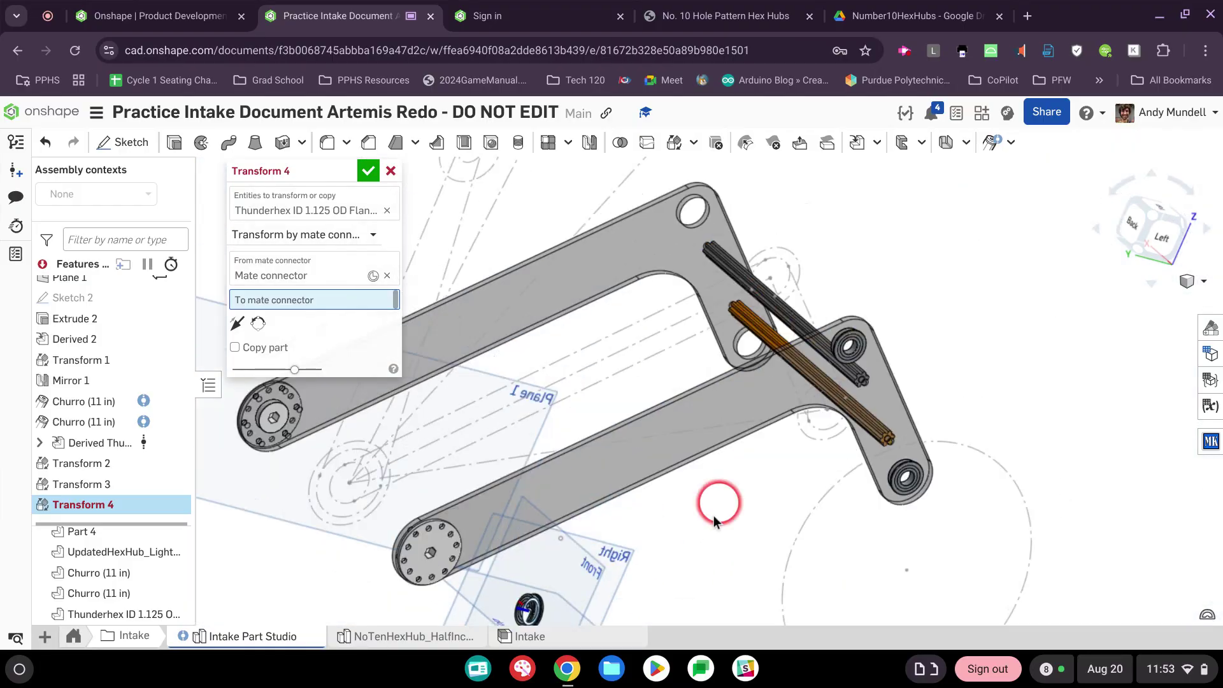
pyautogui.scroll(5, 702, 251)
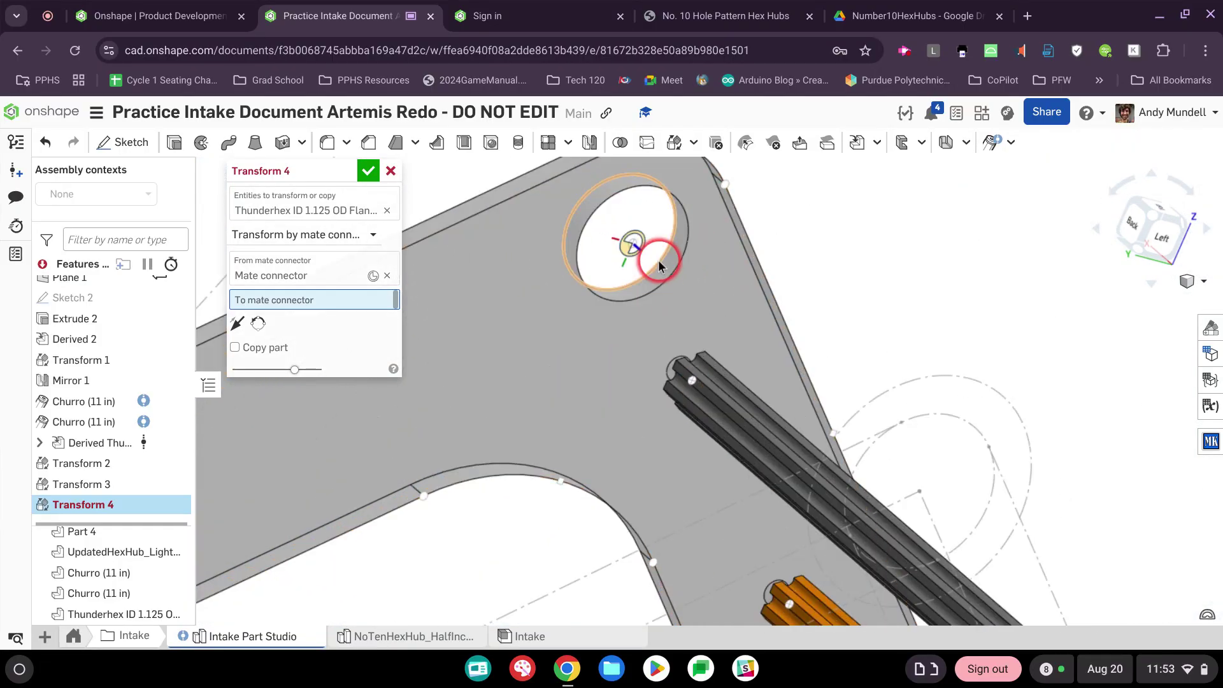
pyautogui.click(650, 266)
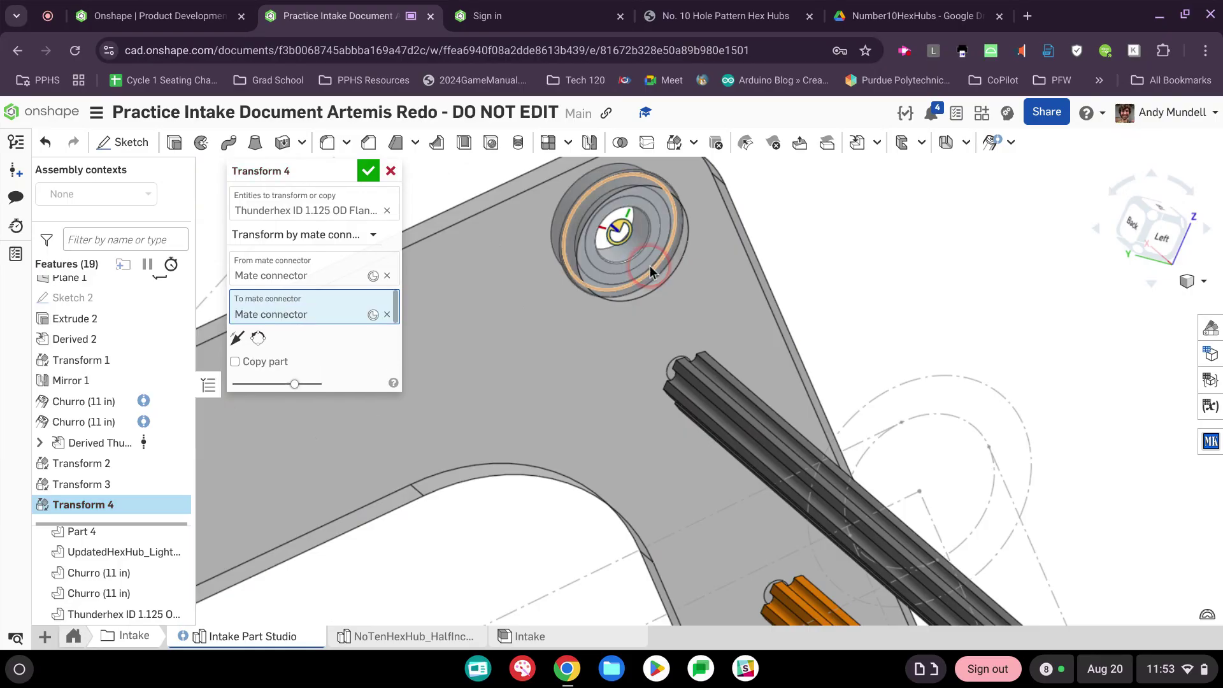
pyautogui.click(236, 338)
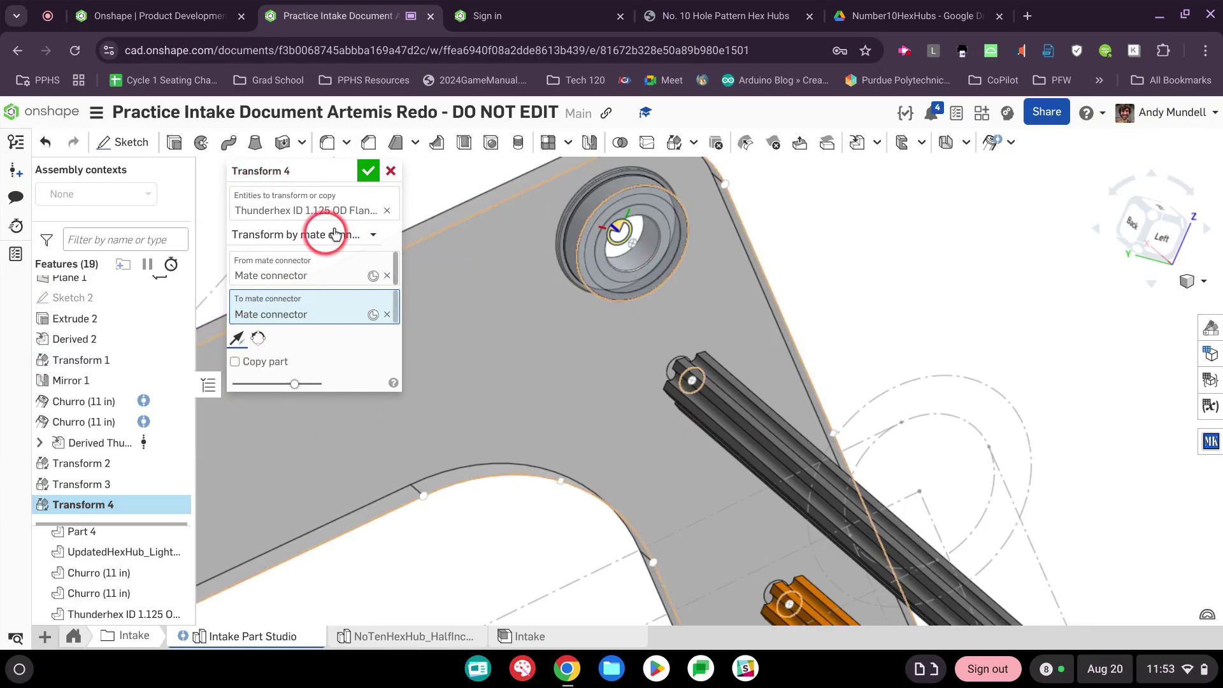
pyautogui.click(362, 173)
# - Start one more Transform on the remaining original bearing near the origin
pyautogui.scroll(-6, 464, 453)
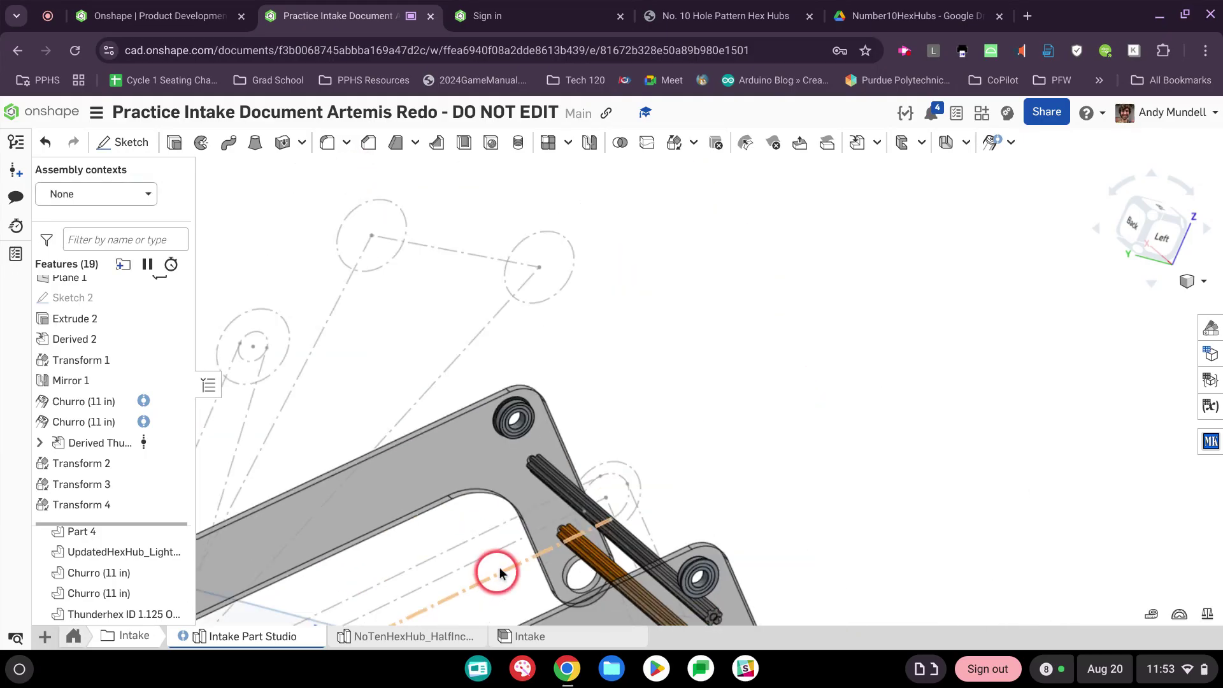
pyautogui.moveTo(499, 567); pyautogui.dragTo(748, 238, button='middle')
pyautogui.moveTo(628, 517); pyautogui.dragTo(689, 418, button='middle')
pyautogui.scroll(8, 585, 437)
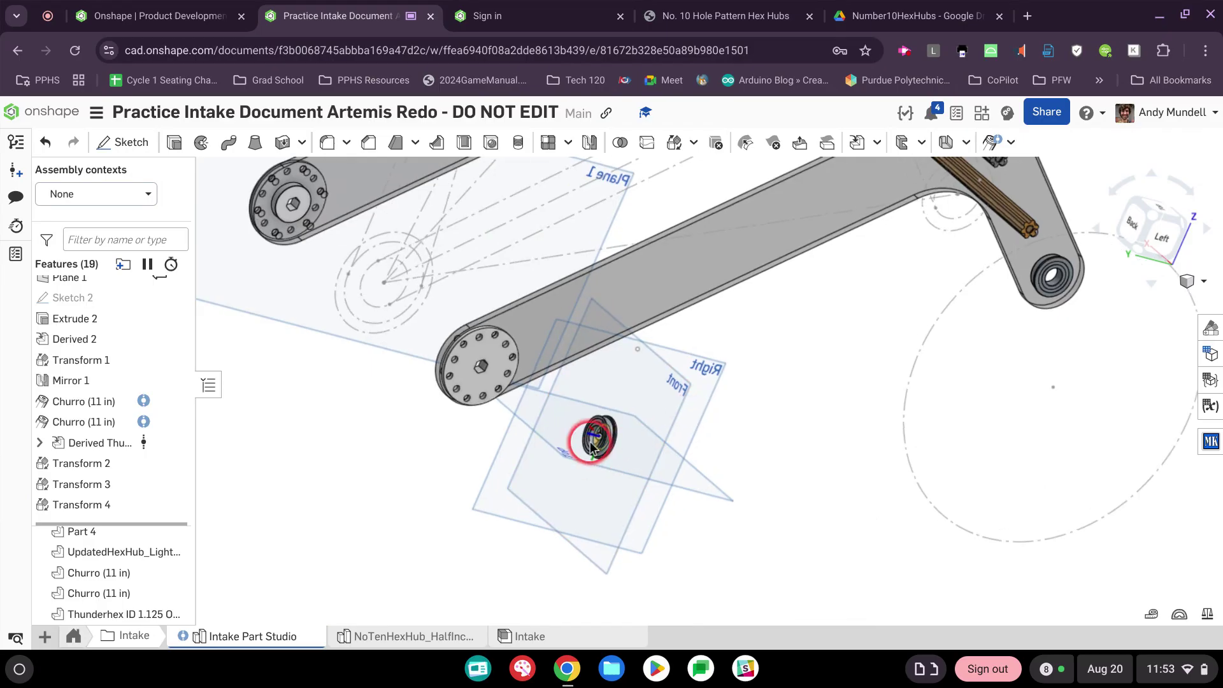
pyautogui.scroll(1, 582, 446)
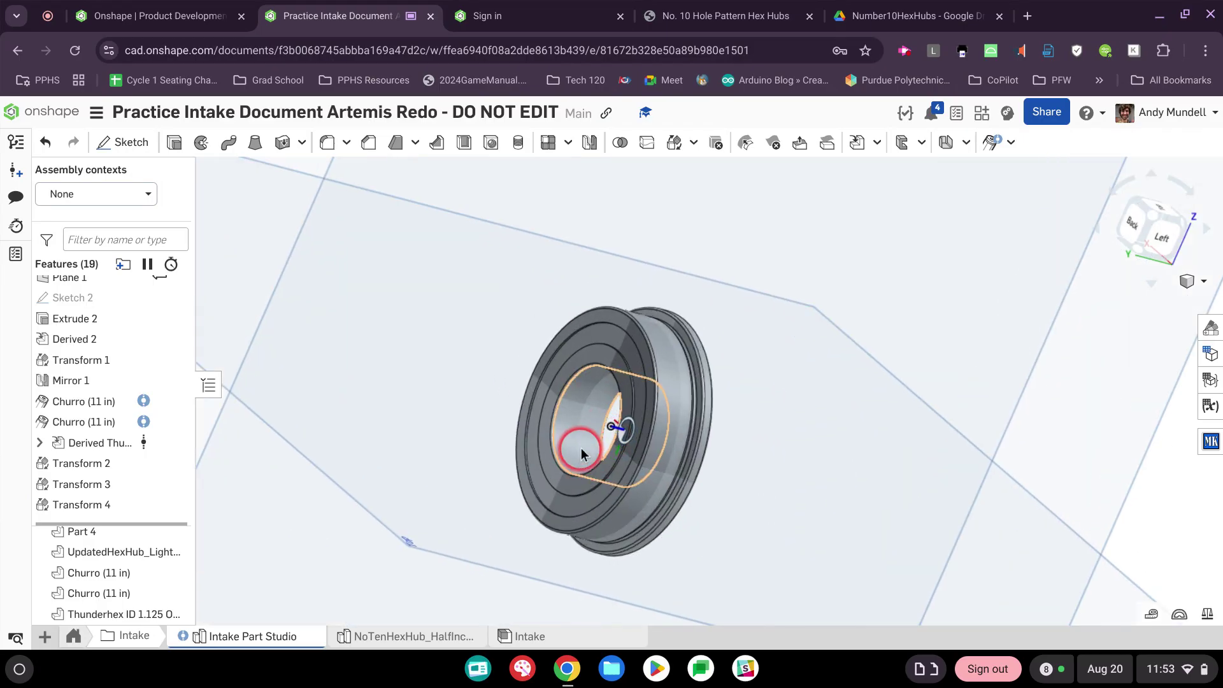
pyautogui.click(676, 372)
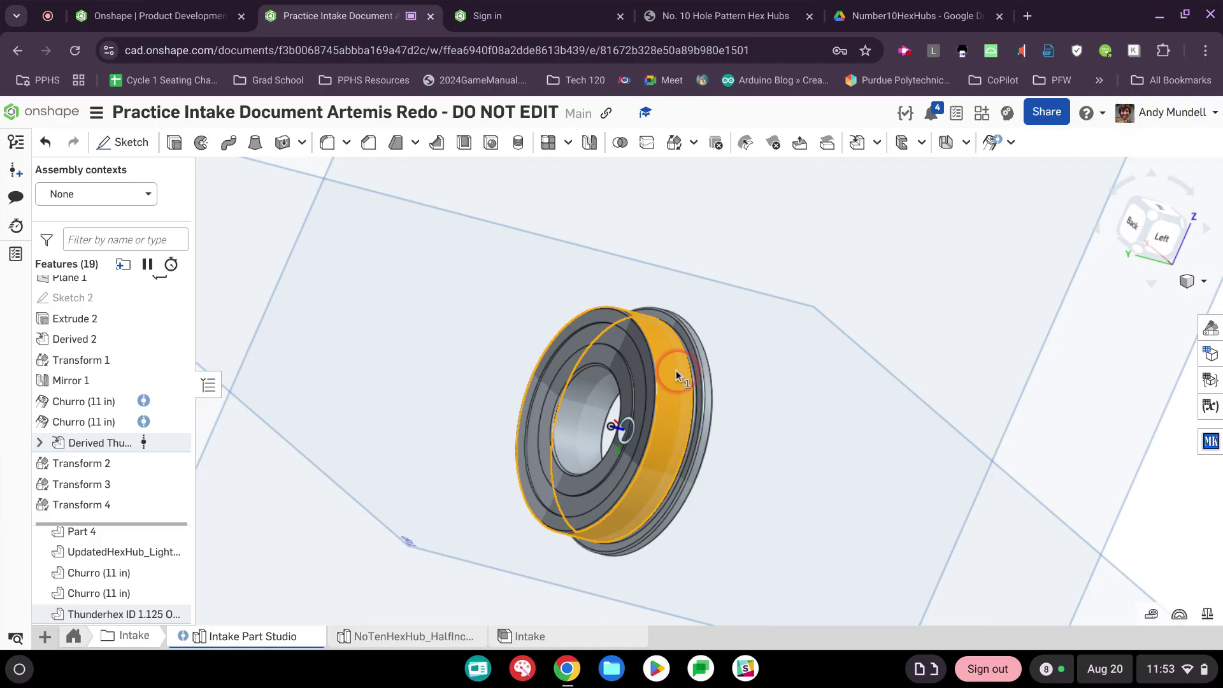
pyautogui.click(674, 142)
# - Choose Transform by mate connectors for this bearing and place the source connector on the inner edge of its flange
pyautogui.click(274, 237)
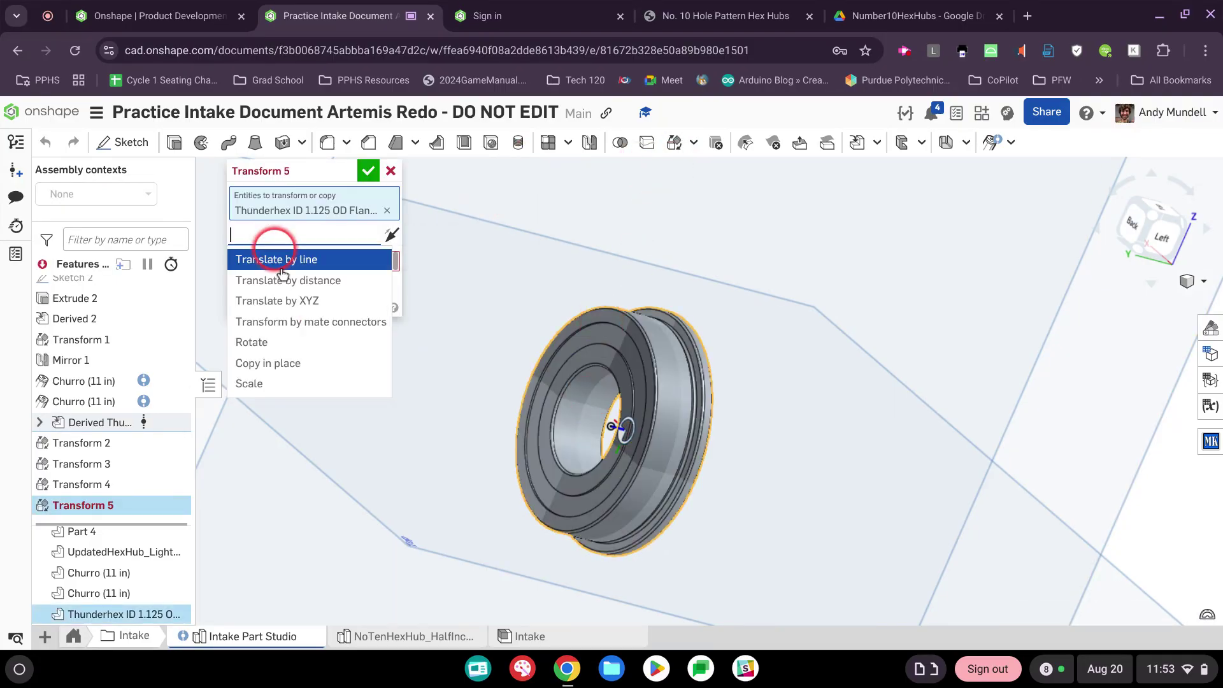
pyautogui.click(322, 321)
pyautogui.click(666, 337)
pyautogui.scroll(5, 669, 338)
pyautogui.click(683, 333)
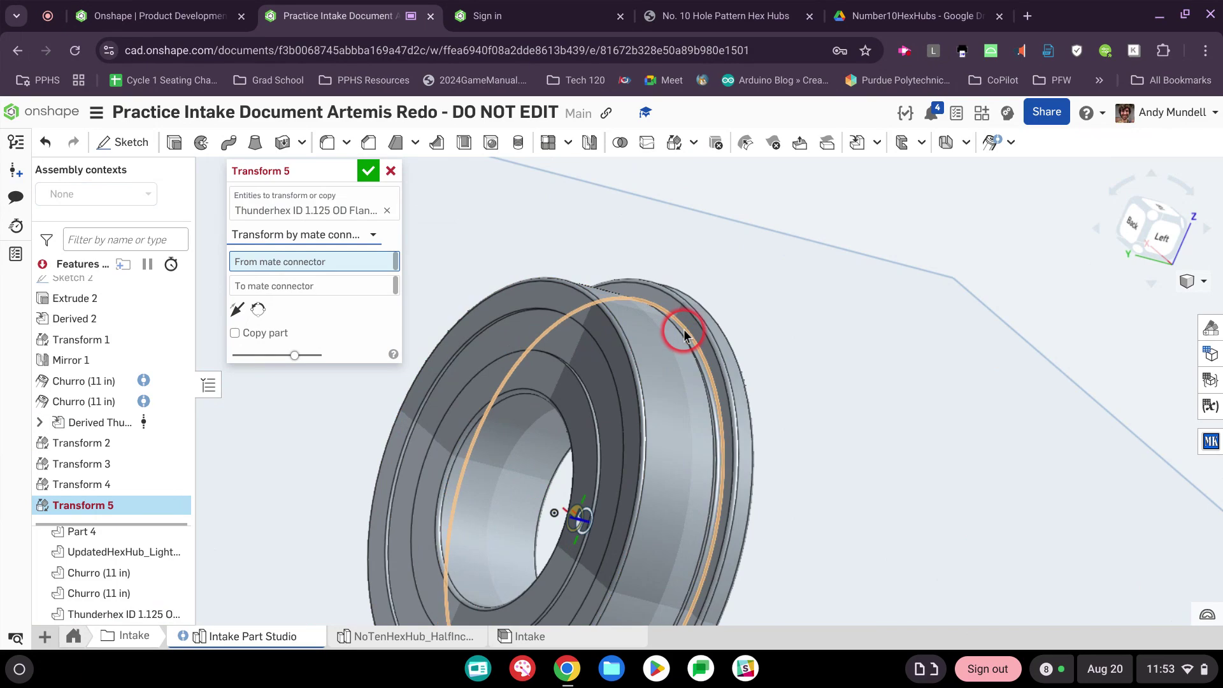
# - Move the original bearing into the large hole at the opposite arm plate's free end, flip its direction, and accept the transform
pyautogui.scroll(-5, 683, 332)
pyautogui.scroll(4, 680, 380)
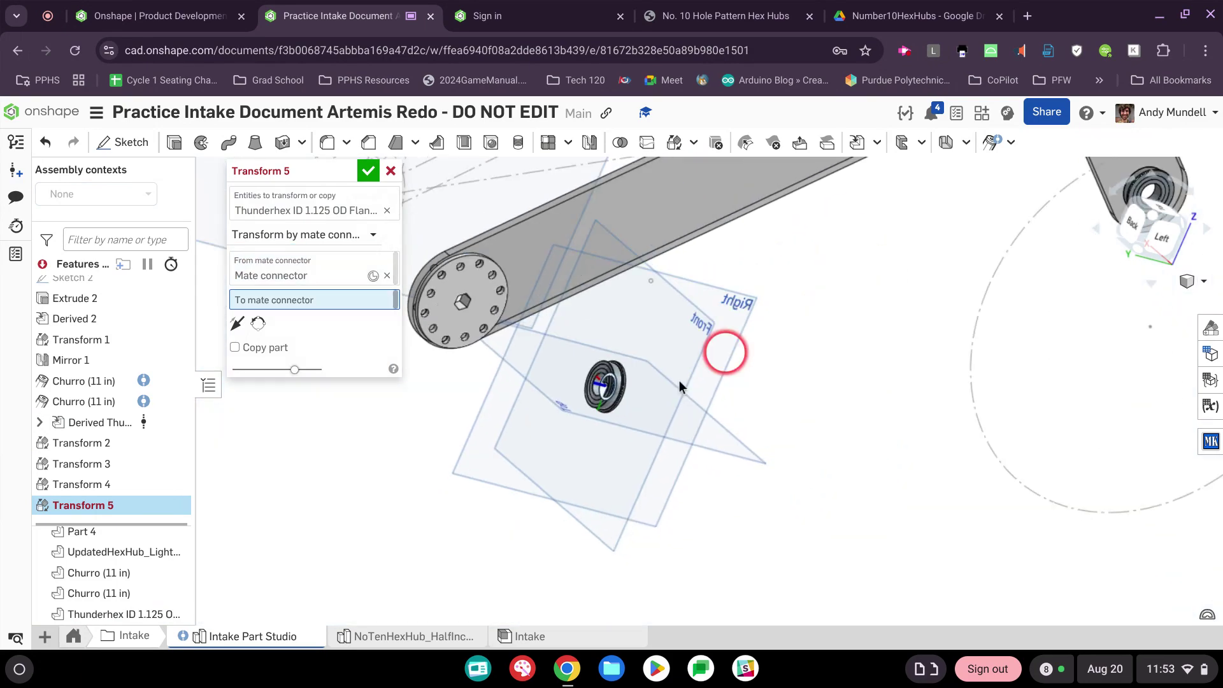
pyautogui.scroll(5, 573, 287)
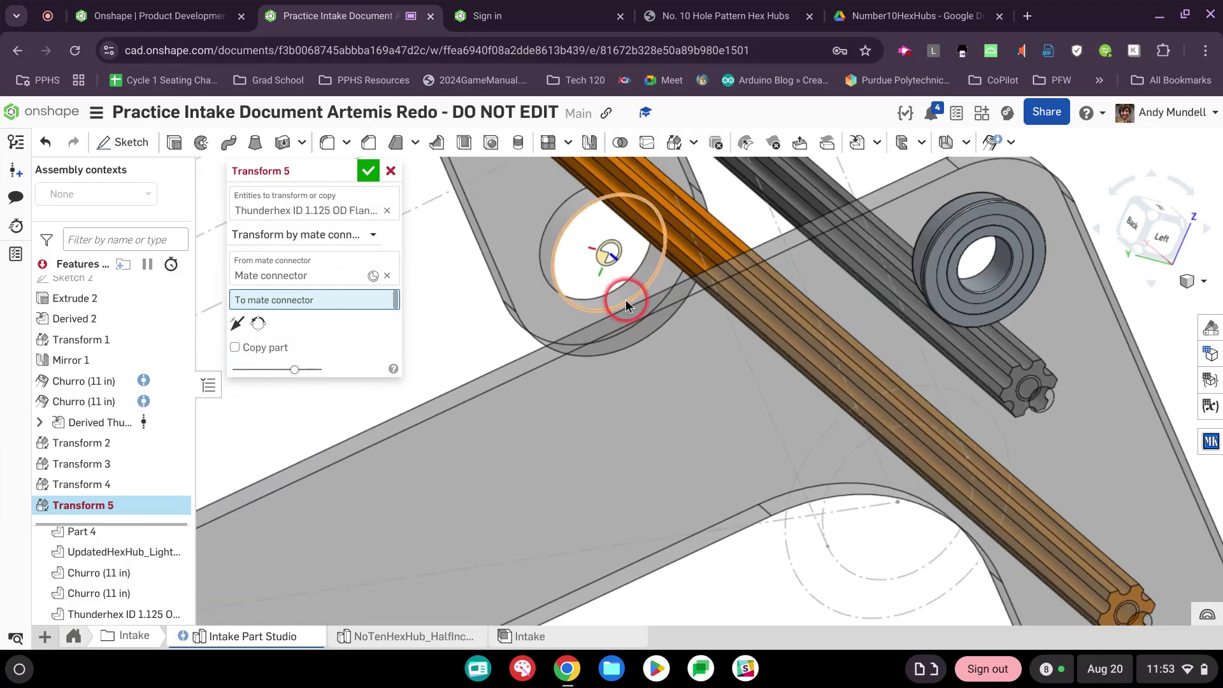
pyautogui.click(622, 282)
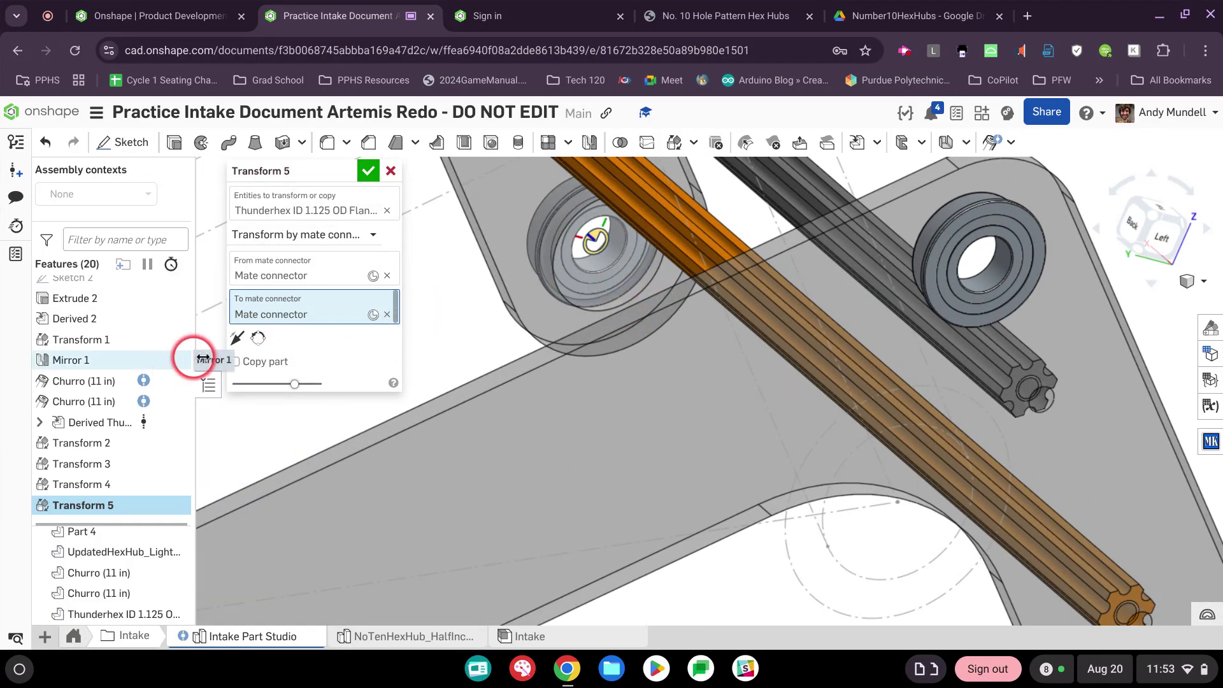
pyautogui.click(234, 338)
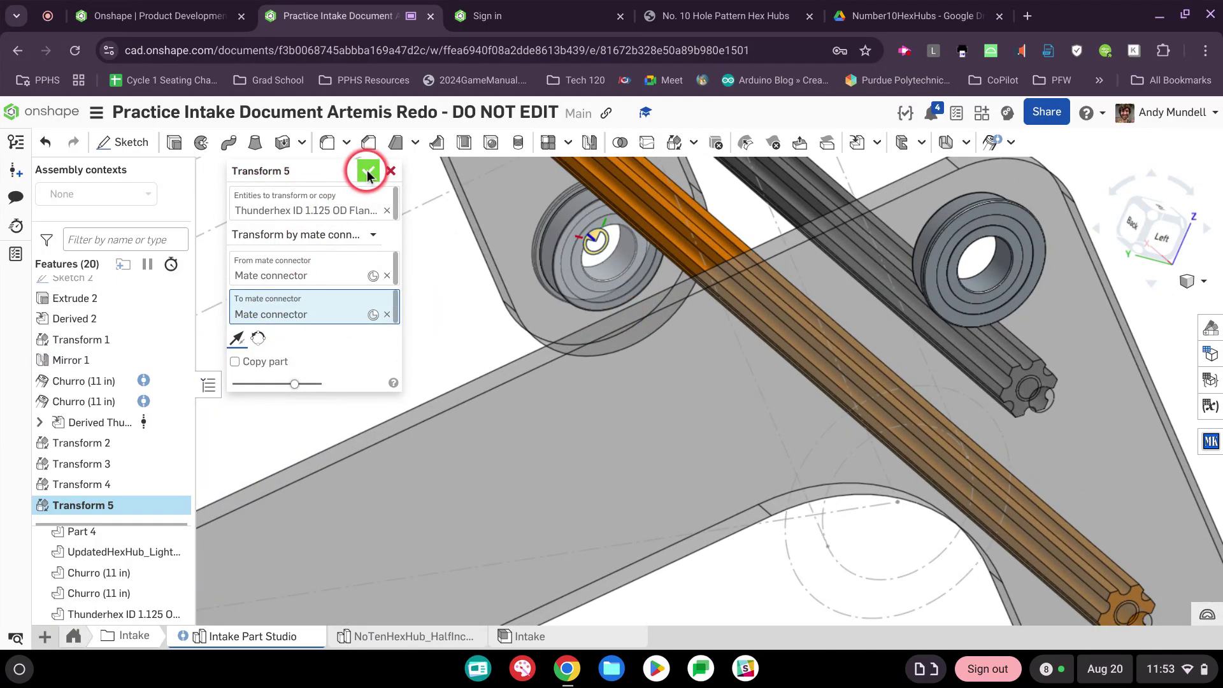
pyautogui.click(368, 170)
# - Start a new shaft feature and set its shaft type to Rounded Hex (4mm center)
pyautogui.scroll(-5, 599, 403)
pyautogui.moveTo(659, 421); pyautogui.dragTo(617, 426, button='right')
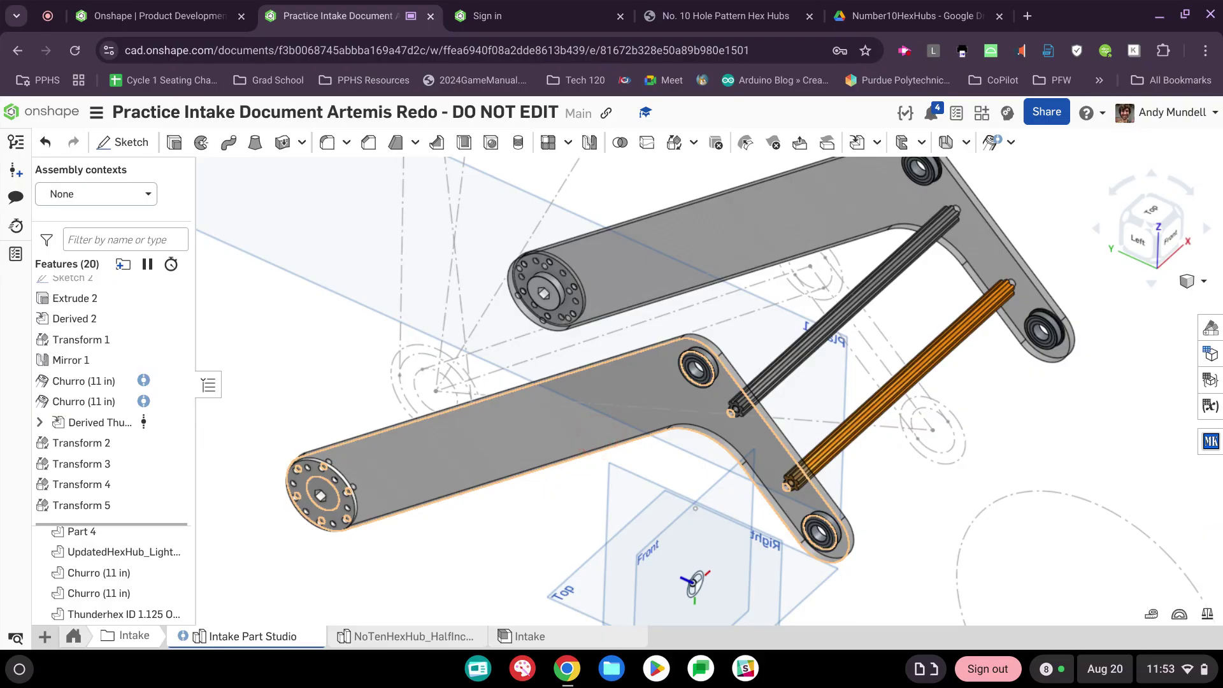
pyautogui.moveTo(829, 537); pyautogui.dragTo(945, 470, button='right')
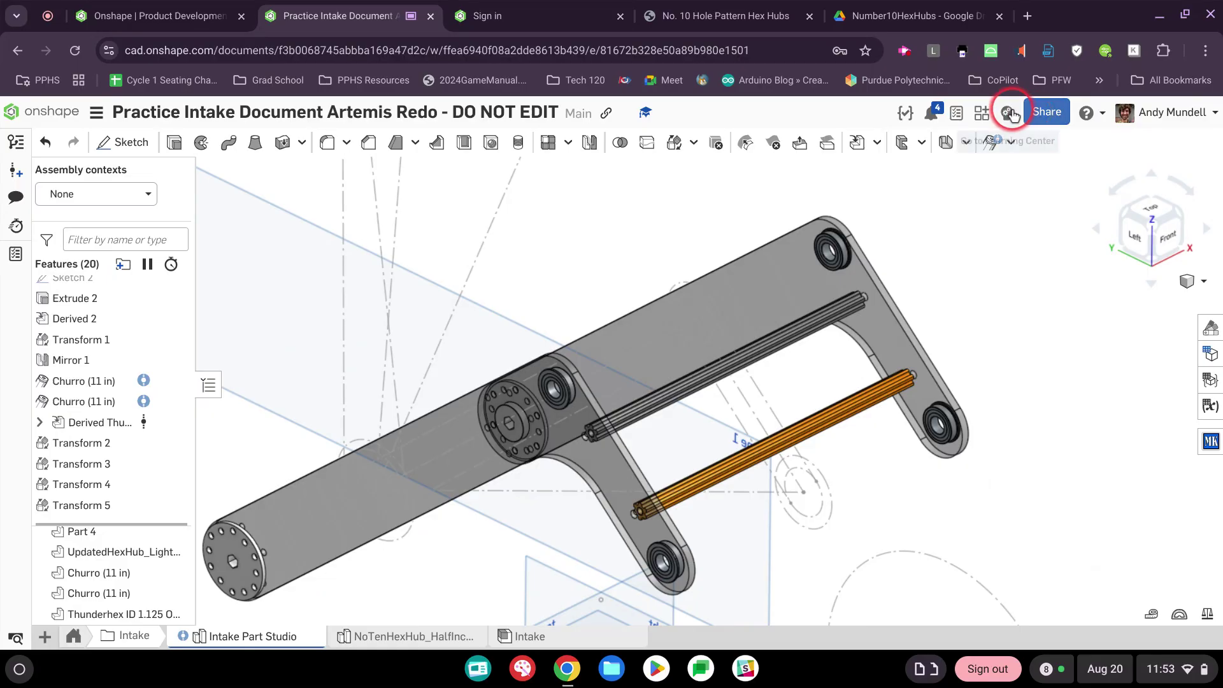
pyautogui.scroll(5, 717, 510)
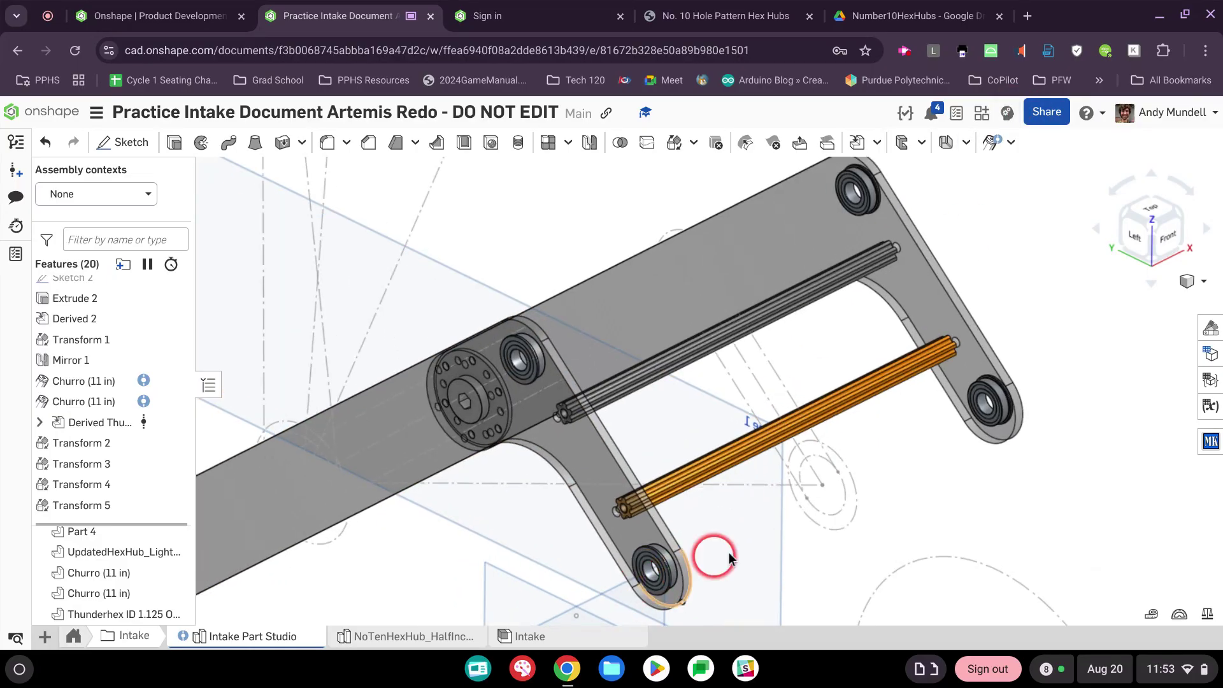
pyautogui.click(978, 159)
pyautogui.scroll(6, 699, 505)
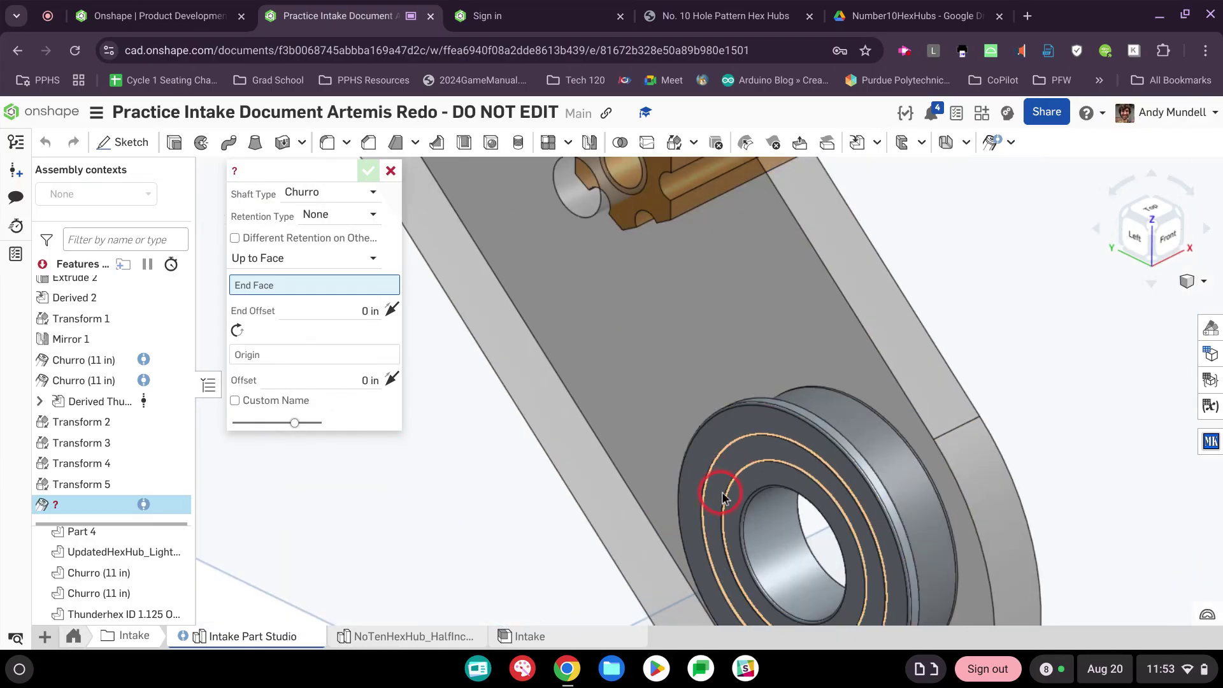
pyautogui.click(332, 198)
pyautogui.scroll(-1, 341, 321)
pyautogui.scroll(1, 372, 287)
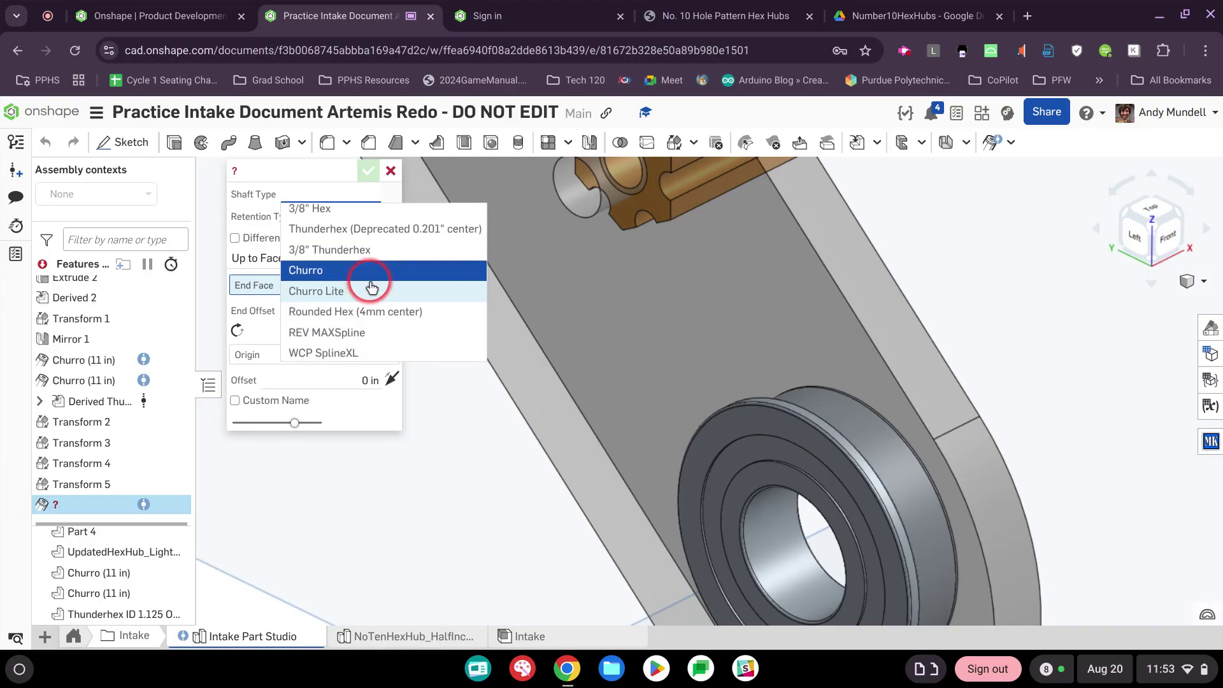
pyautogui.scroll(1, 372, 288)
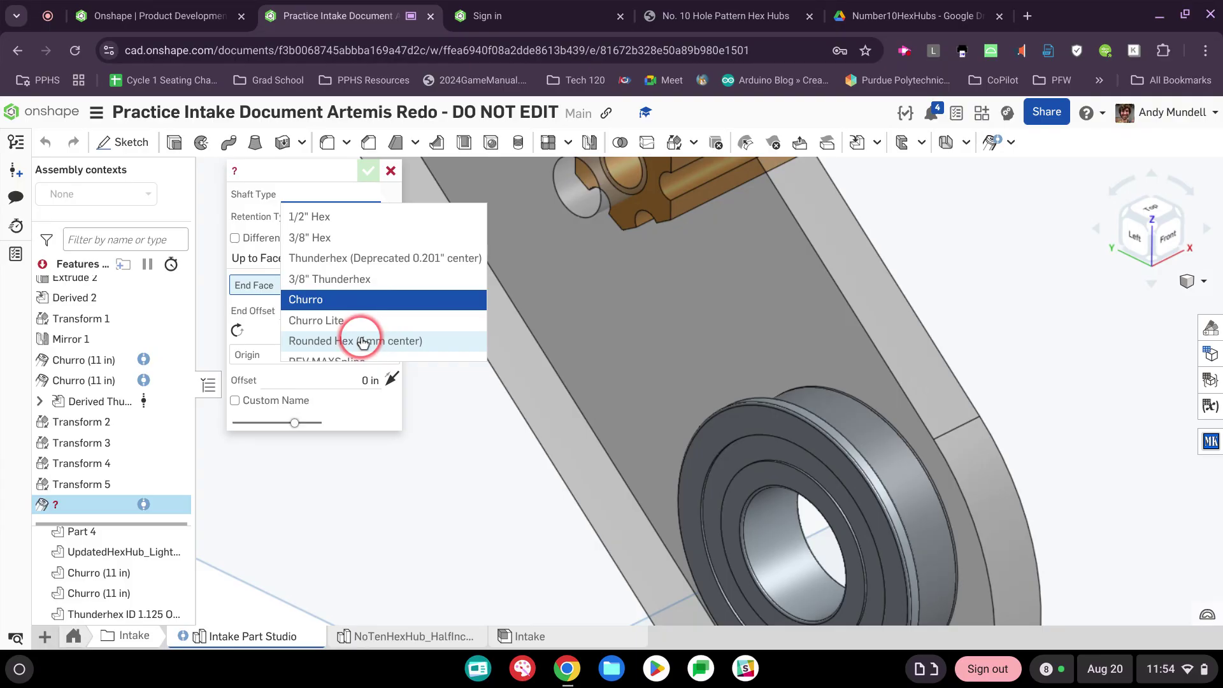
pyautogui.click(363, 342)
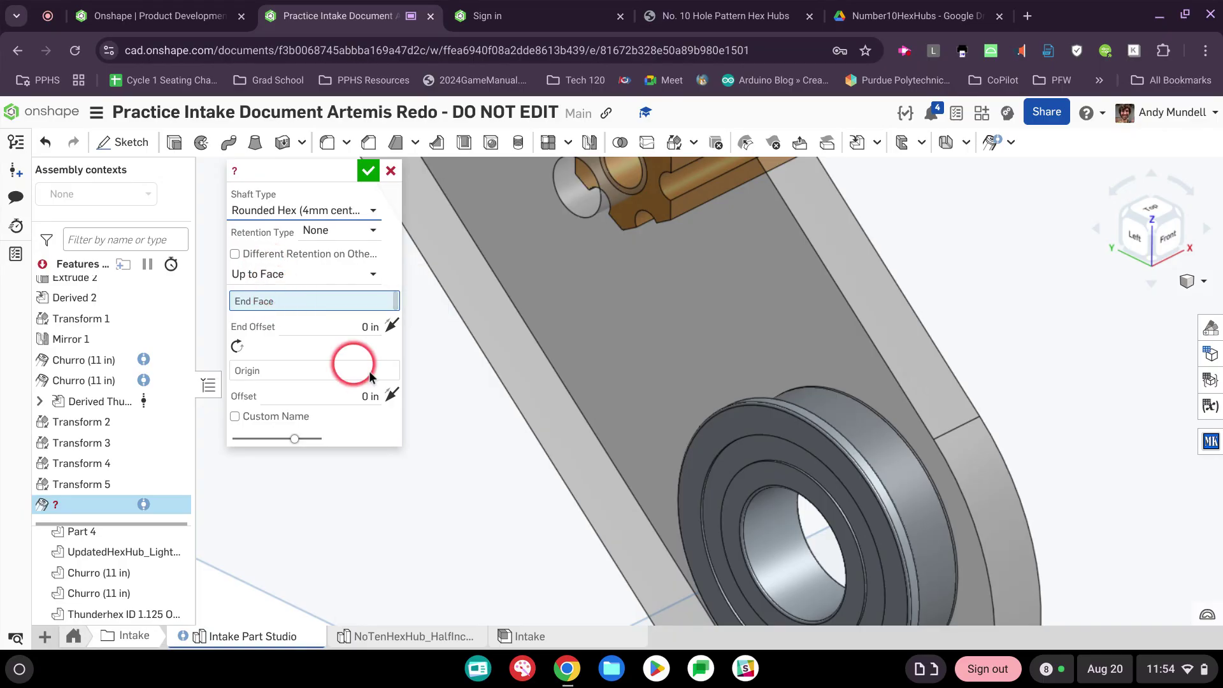
# - Set the shaft's end face on the left arm's free-end bearing and its origin on the bore edge of the opposite arm's free-end bearing
pyautogui.scroll(-3, 701, 475)
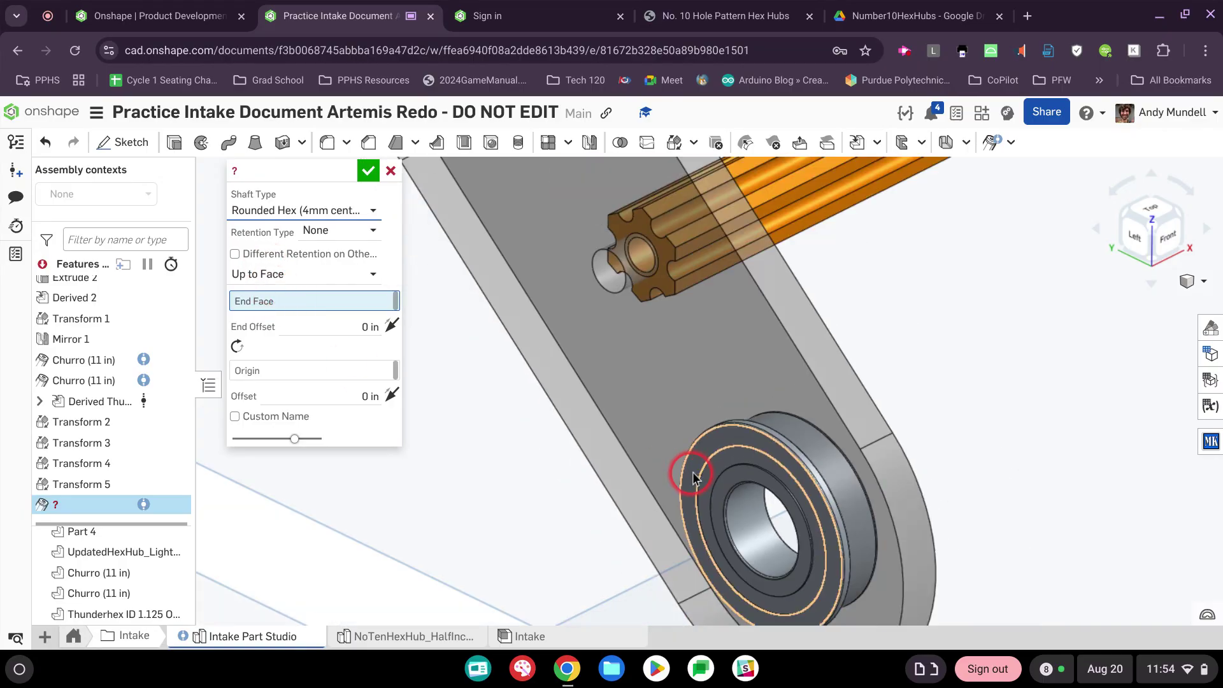
pyautogui.click(724, 487)
pyautogui.moveTo(1021, 405); pyautogui.dragTo(951, 423, button='right')
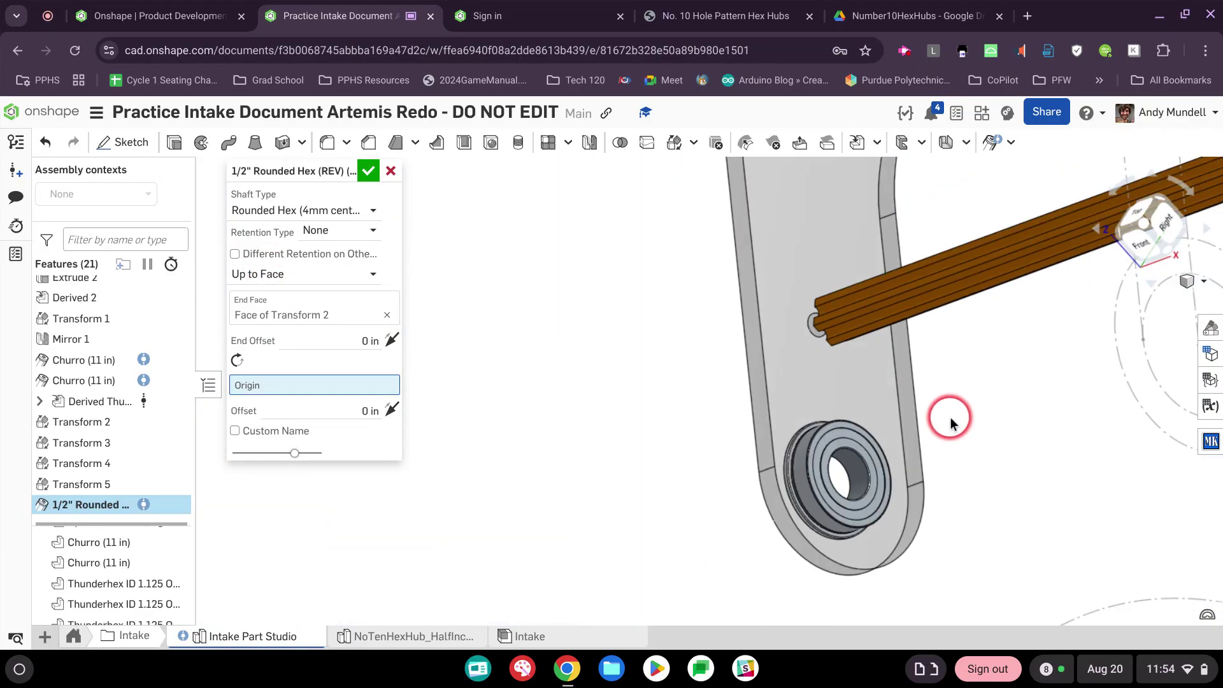
pyautogui.scroll(-3, 962, 414)
pyautogui.moveTo(972, 407); pyautogui.dragTo(308, 472, button='middle')
pyautogui.scroll(7, 658, 331)
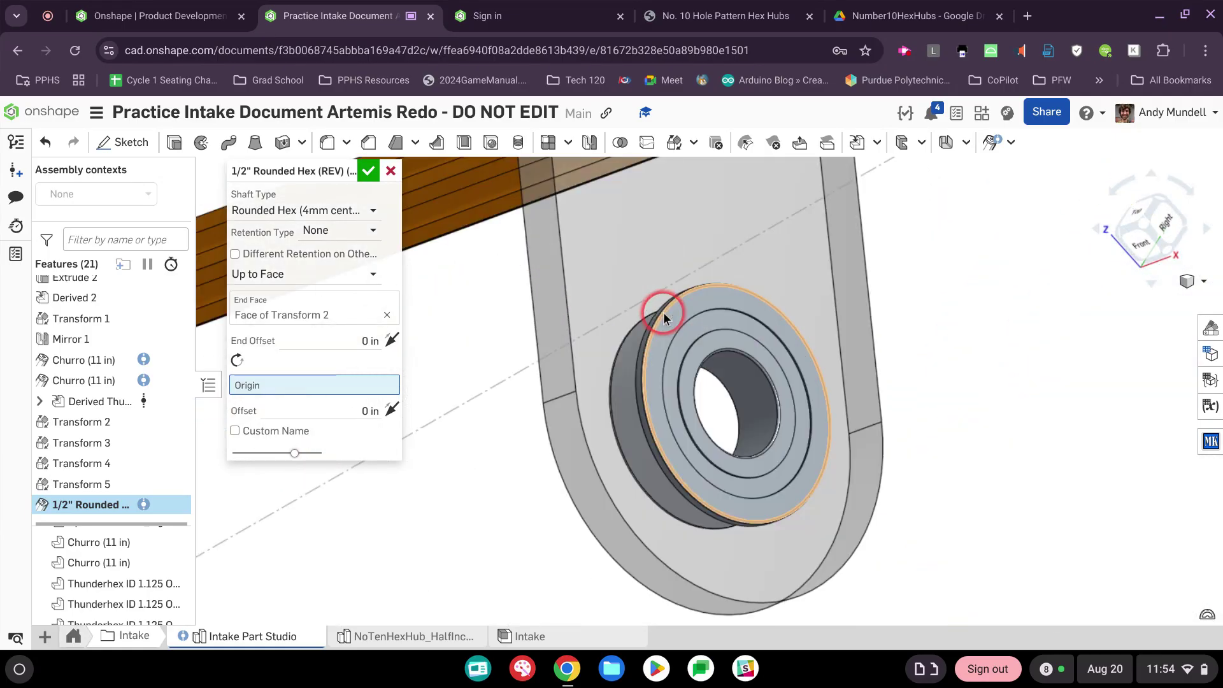
pyautogui.scroll(3, 683, 369)
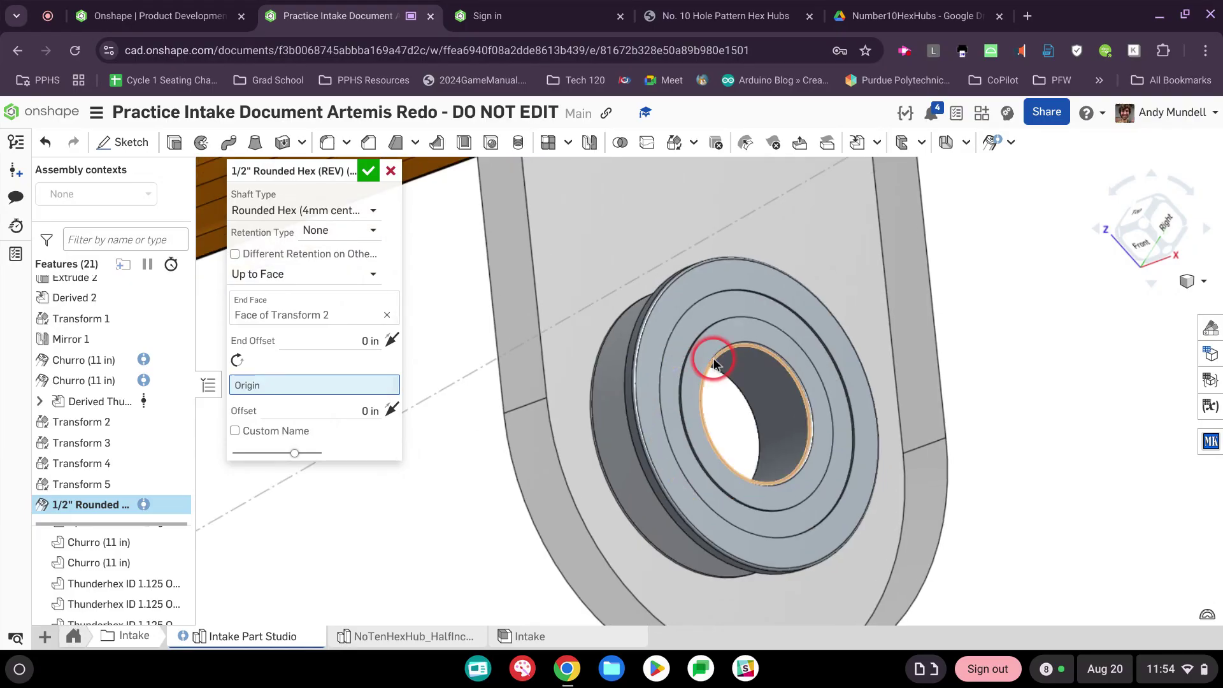
pyautogui.click(711, 355)
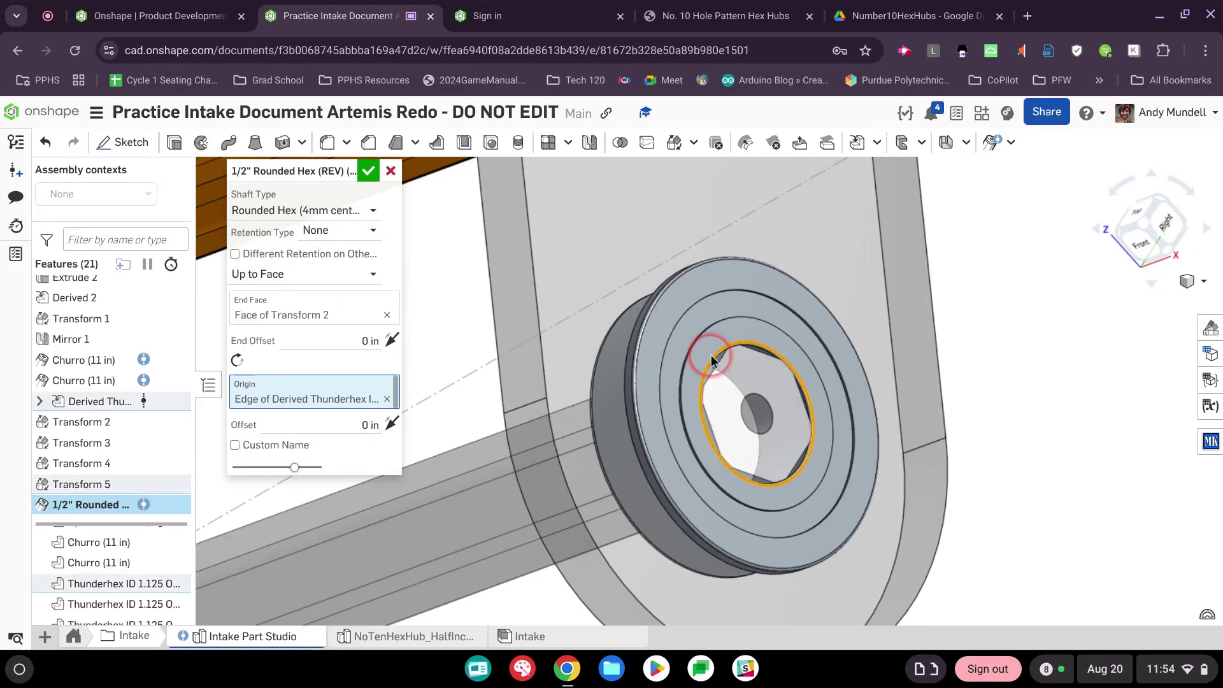
# - Check the previewed rounded hex shaft between the two free-end bearings and accept the shaft feature
pyautogui.moveTo(714, 372); pyautogui.dragTo(743, 367, button='right')
pyautogui.scroll(-3, 742, 363)
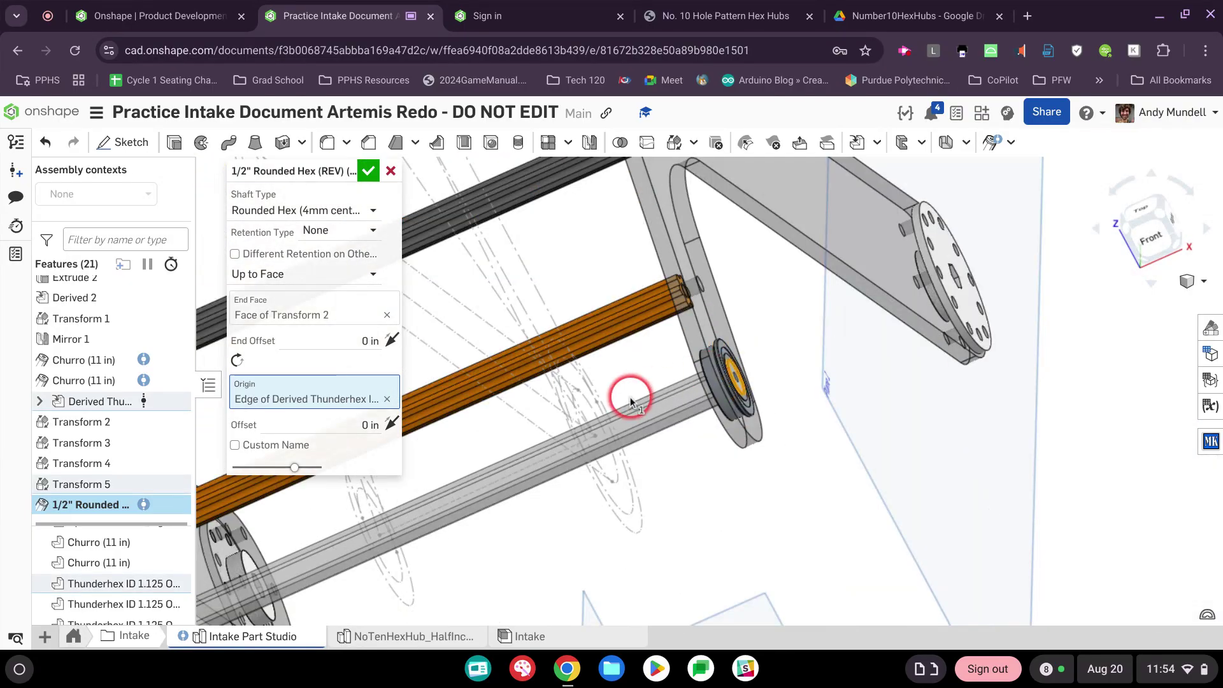
pyautogui.moveTo(475, 450); pyautogui.dragTo(702, 361, button='middle')
pyautogui.moveTo(702, 360); pyautogui.dragTo(739, 326, button='right')
pyautogui.click(367, 163)
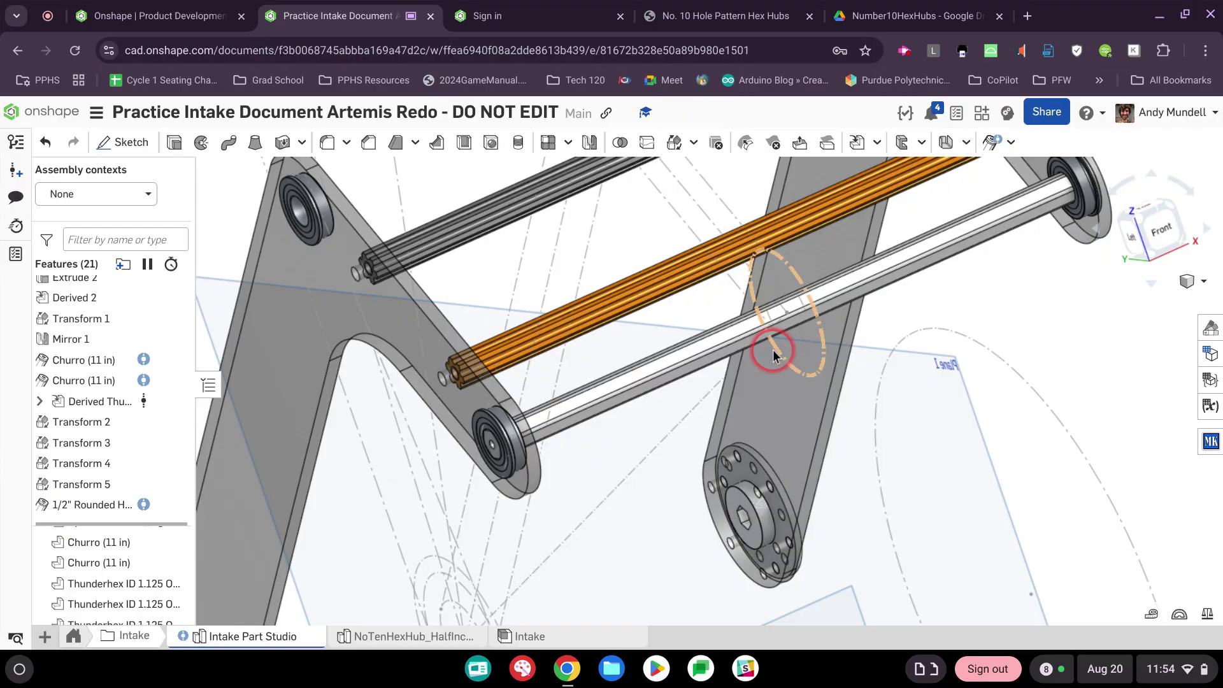
# - Inspect the new shaft in its bearings and check the diameters of the two concentric construction circles around it
pyautogui.scroll(1, 483, 451)
pyautogui.scroll(2, 484, 451)
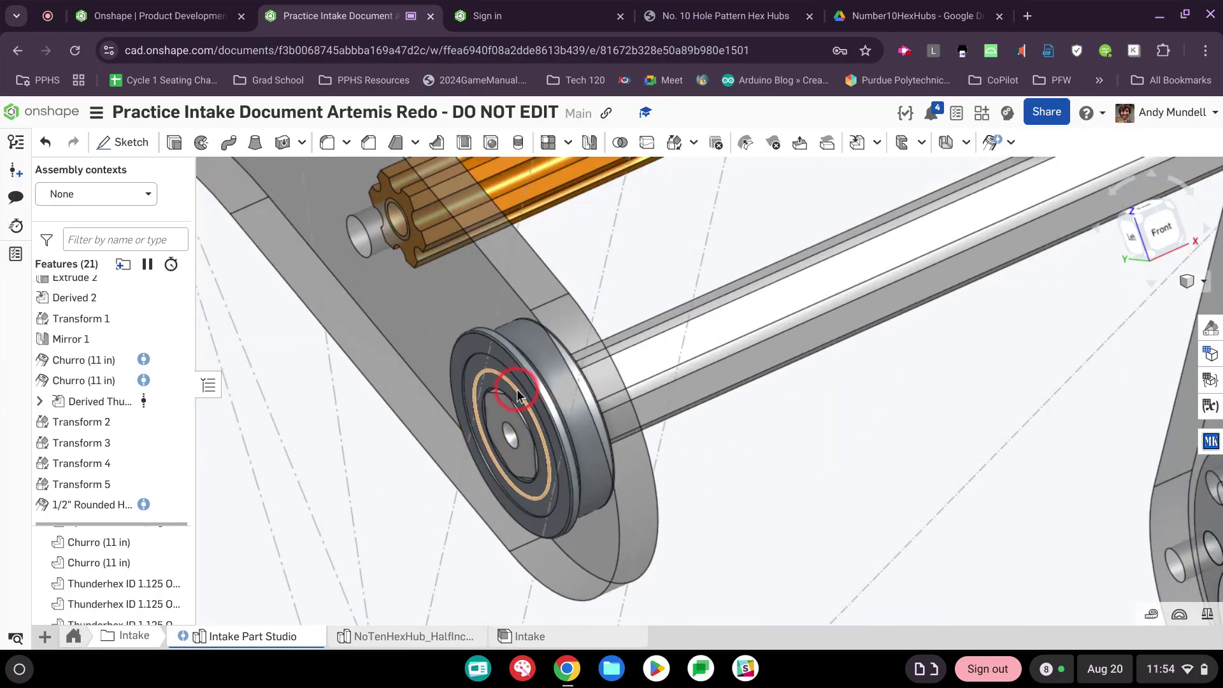
pyautogui.scroll(-3, 574, 464)
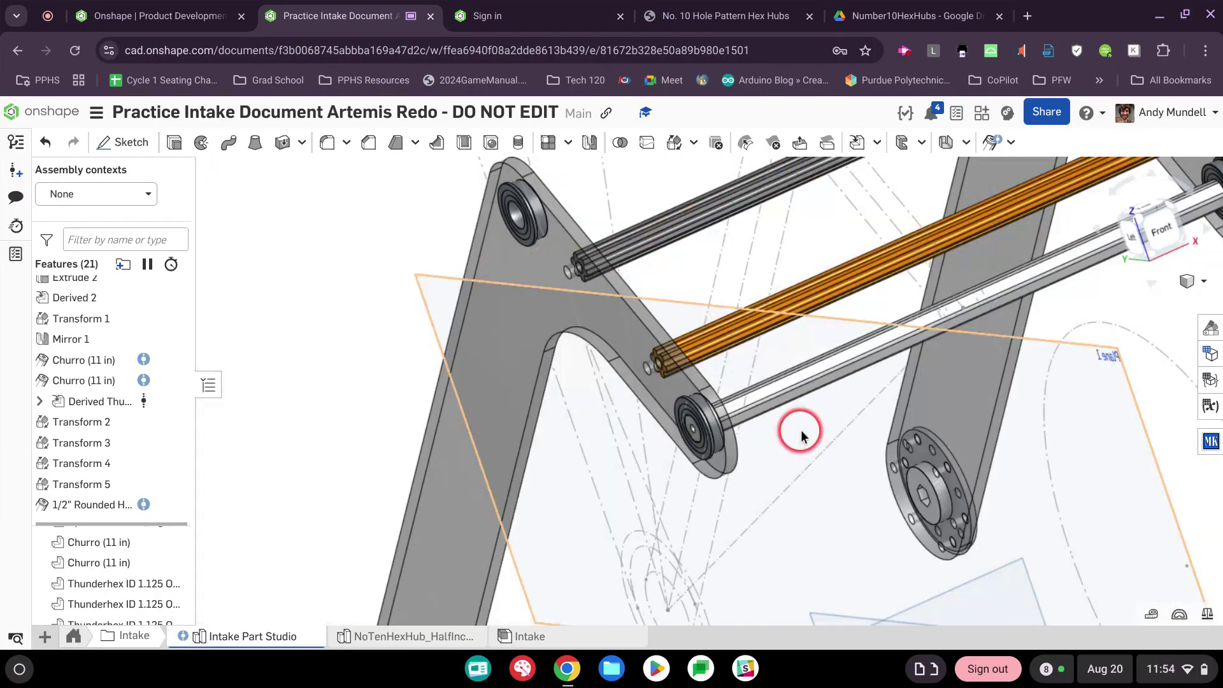
pyautogui.scroll(1, 719, 471)
pyautogui.moveTo(816, 446); pyautogui.dragTo(852, 476, button='right')
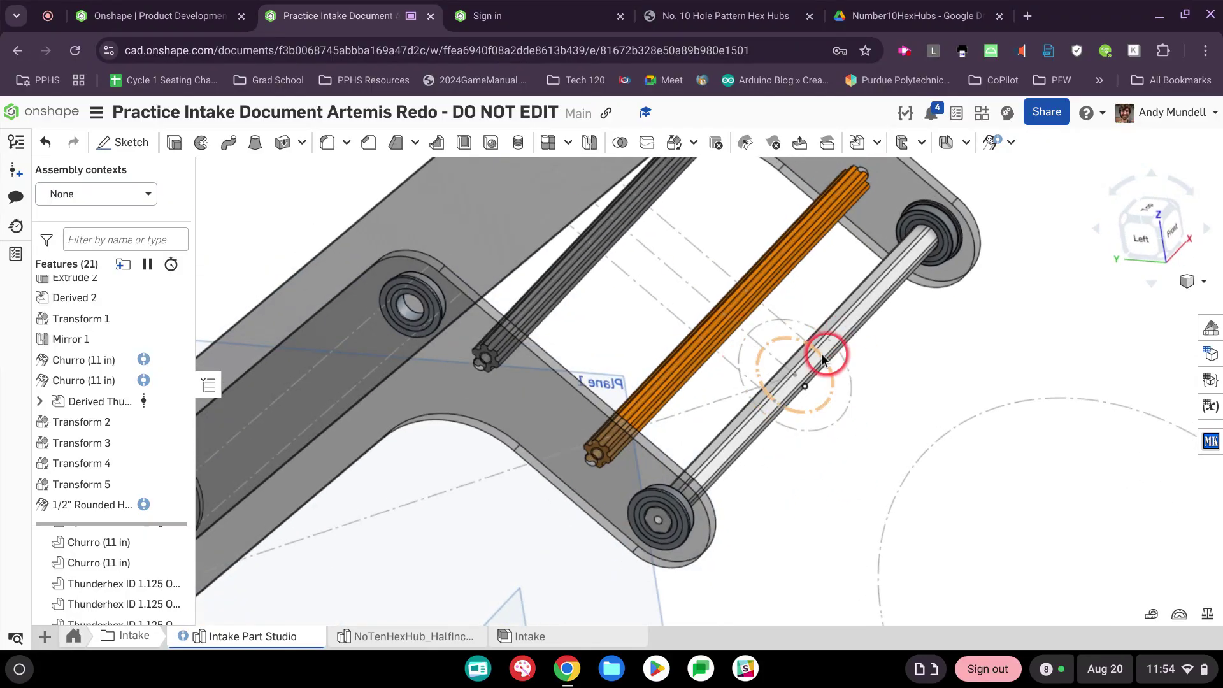
pyautogui.click(843, 411)
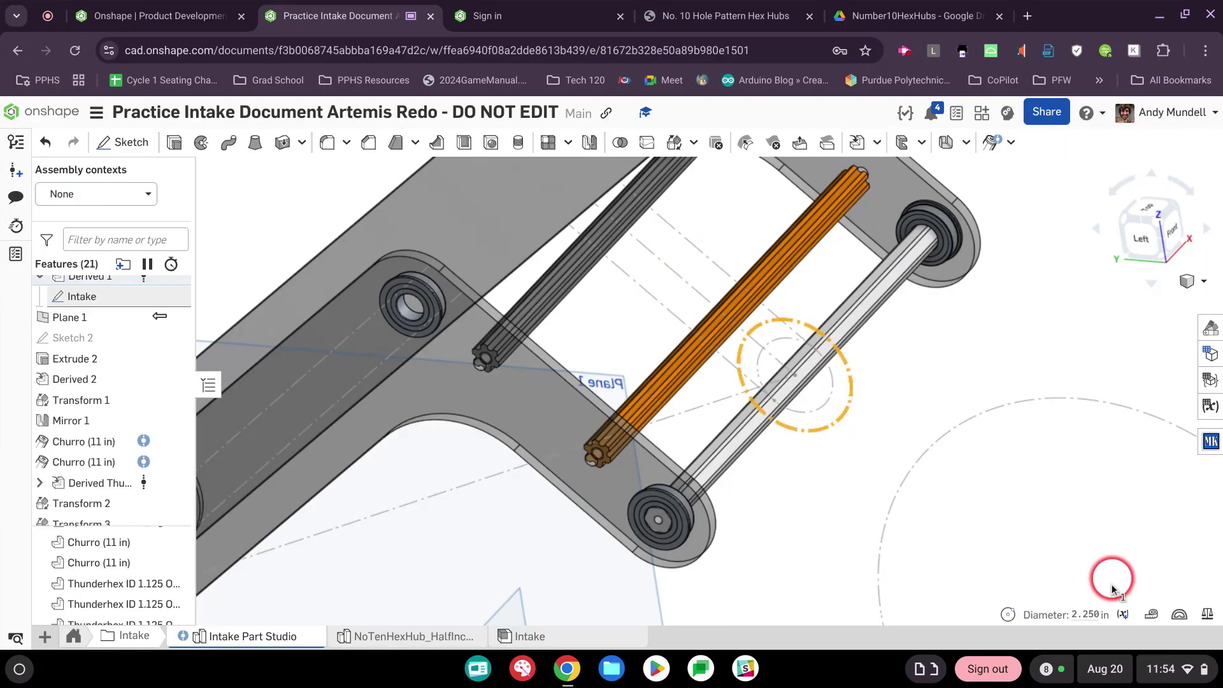
pyautogui.click(943, 383)
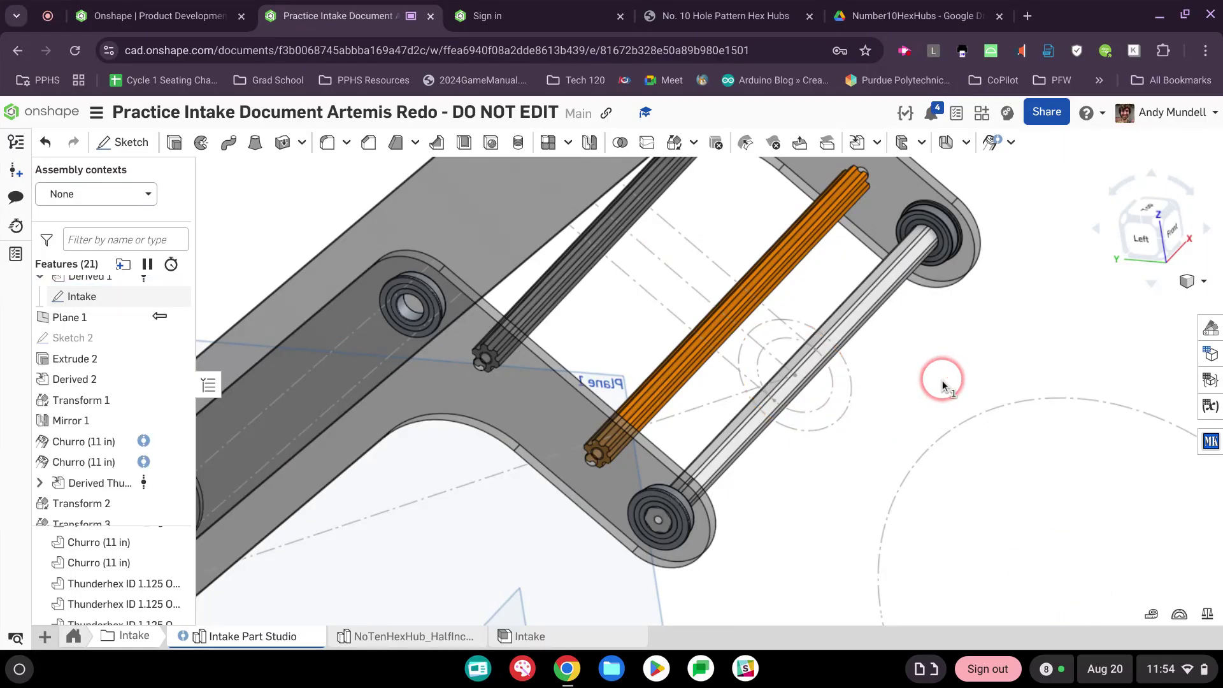
pyautogui.click(760, 338)
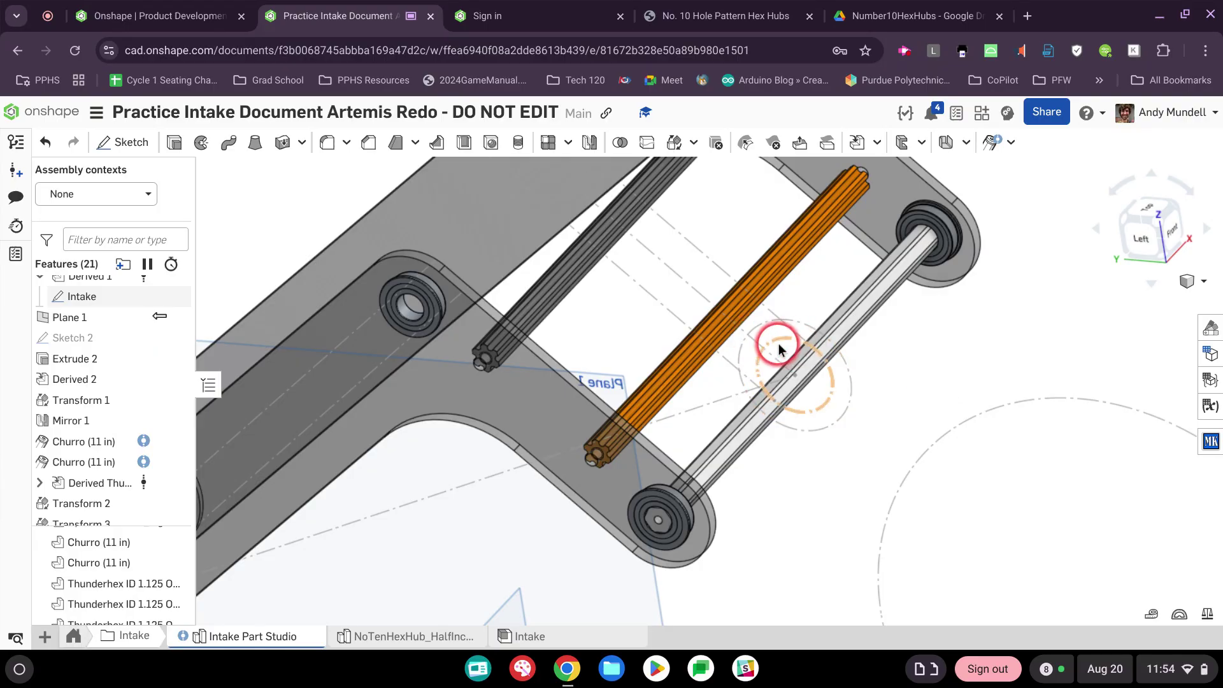
pyautogui.click(781, 342)
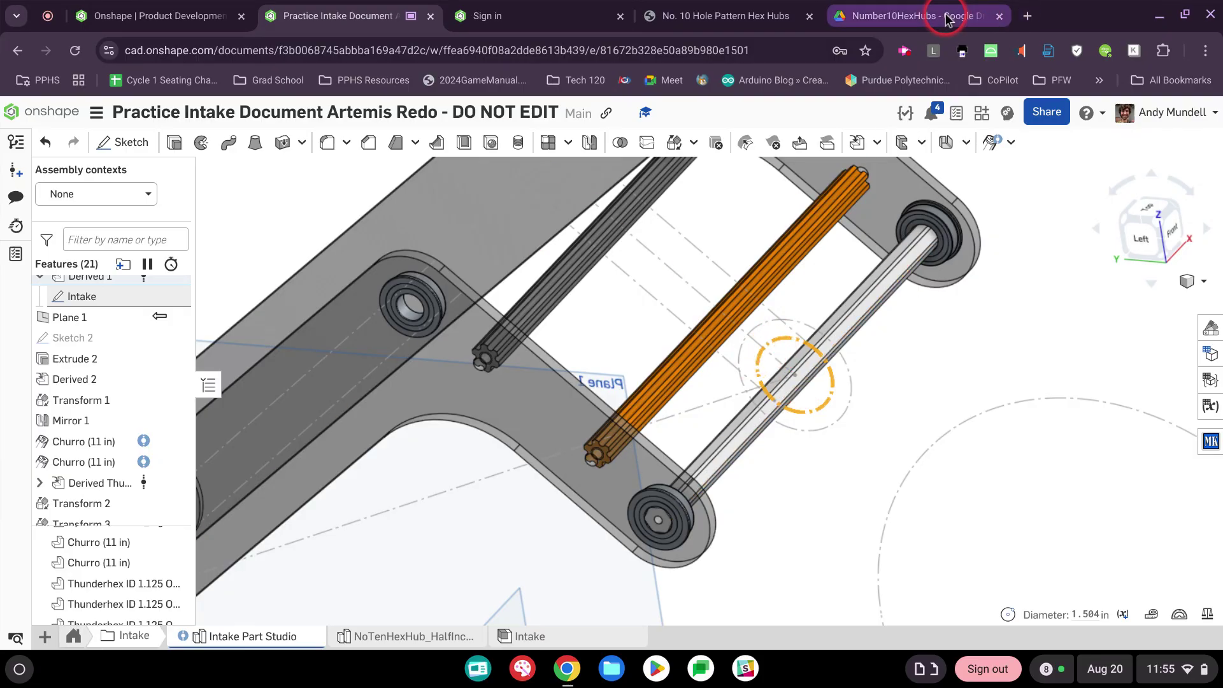
# - Search the web for the WCP belt calculator in the Google Drive browser page and open the WestCoast Products Belt Calculator
pyautogui.click(854, 16)
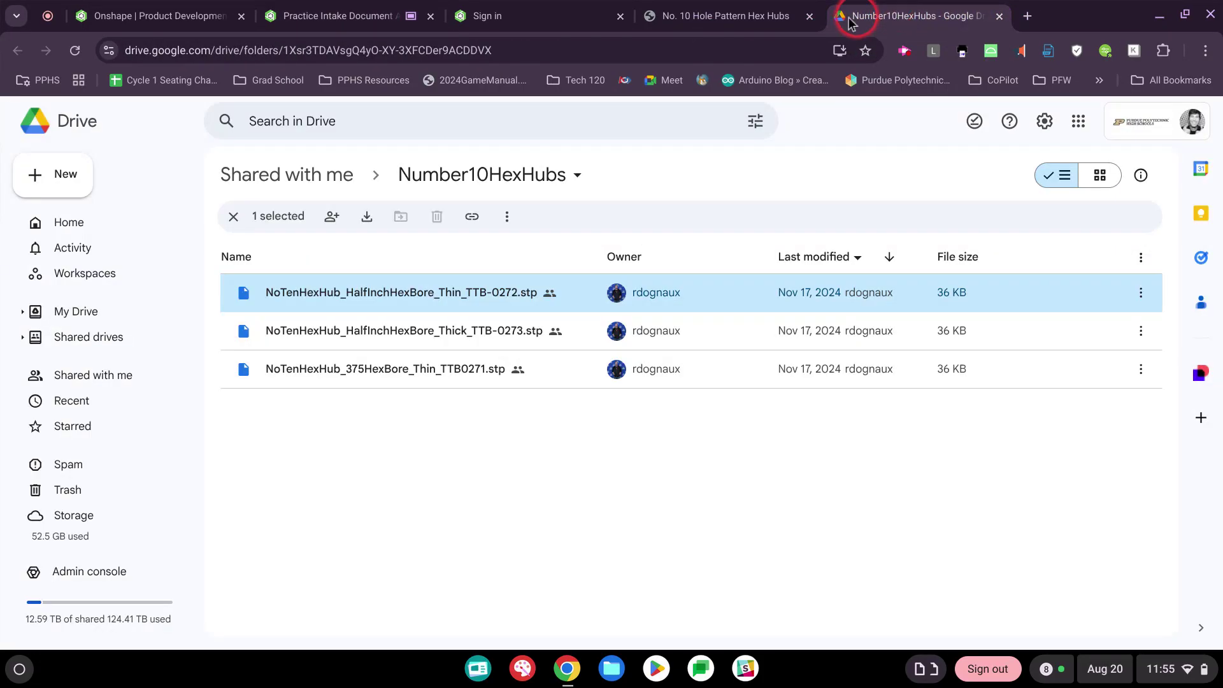
pyautogui.click(696, 53)
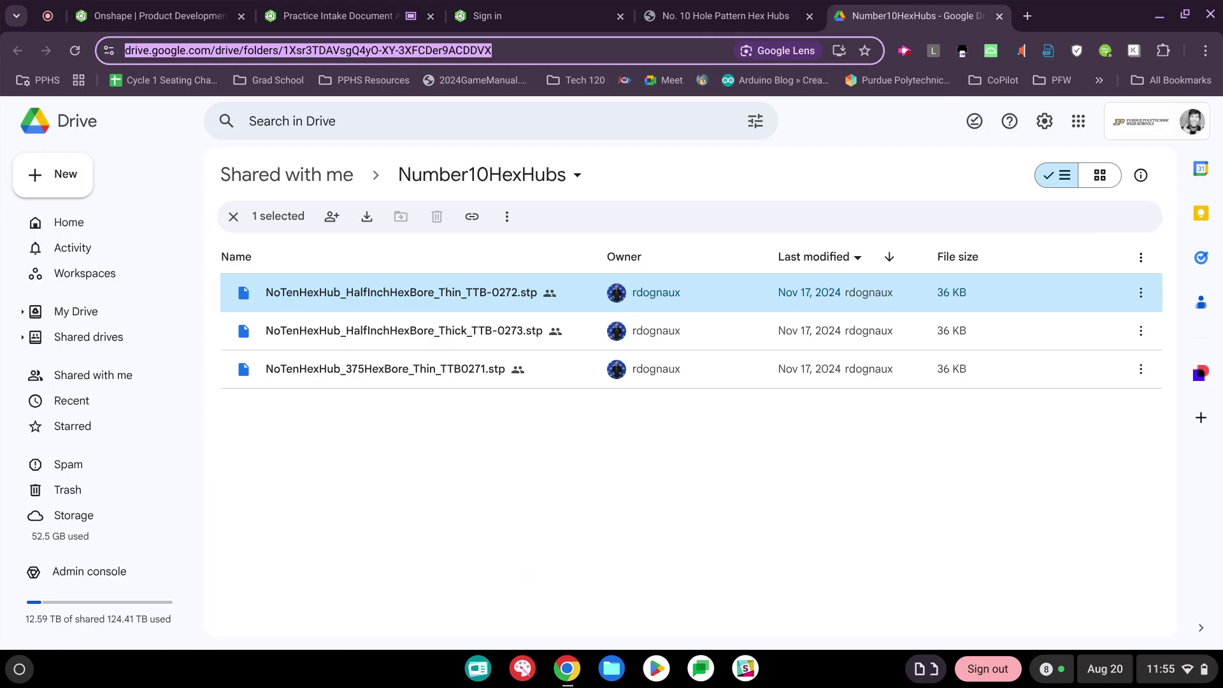
pyautogui.write('wcp belt cal')
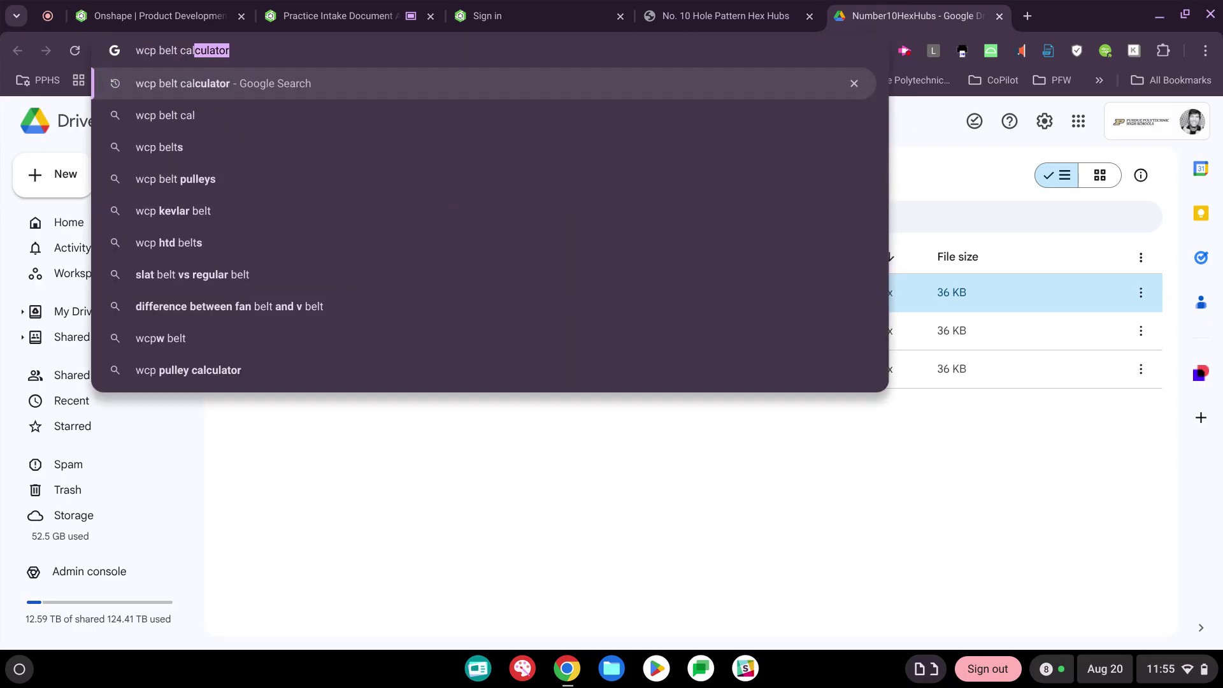
pyautogui.write('culato0r')
pyautogui.press('Return')
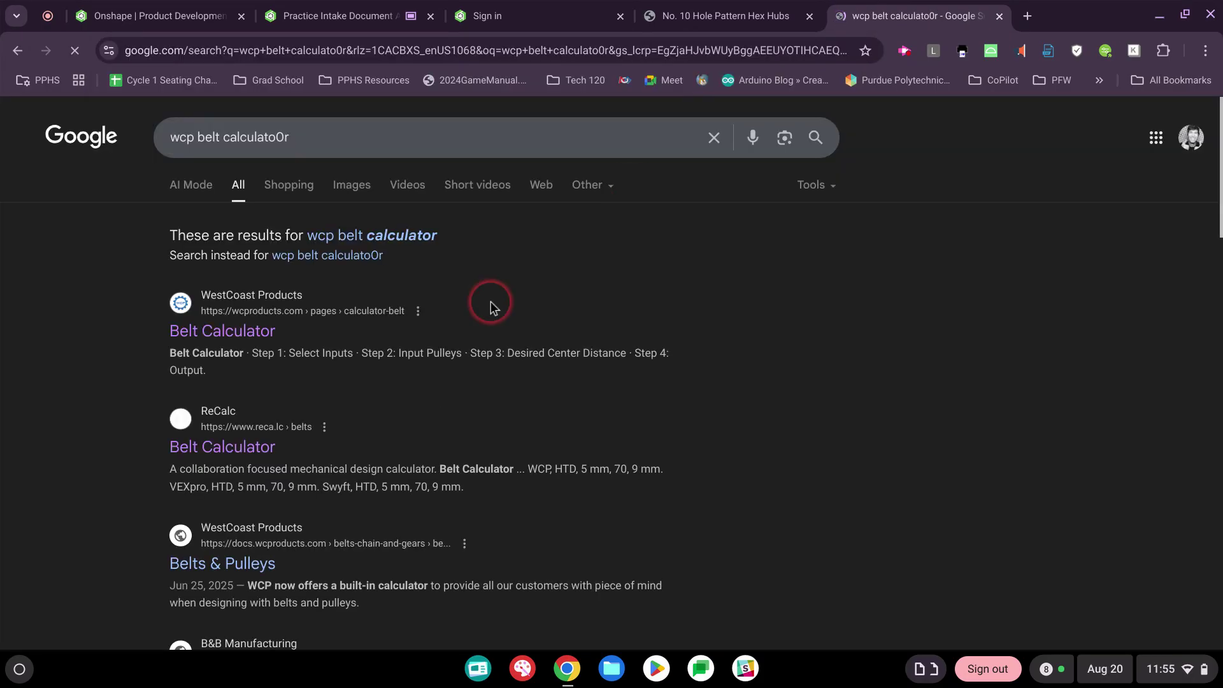
pyautogui.click(185, 343)
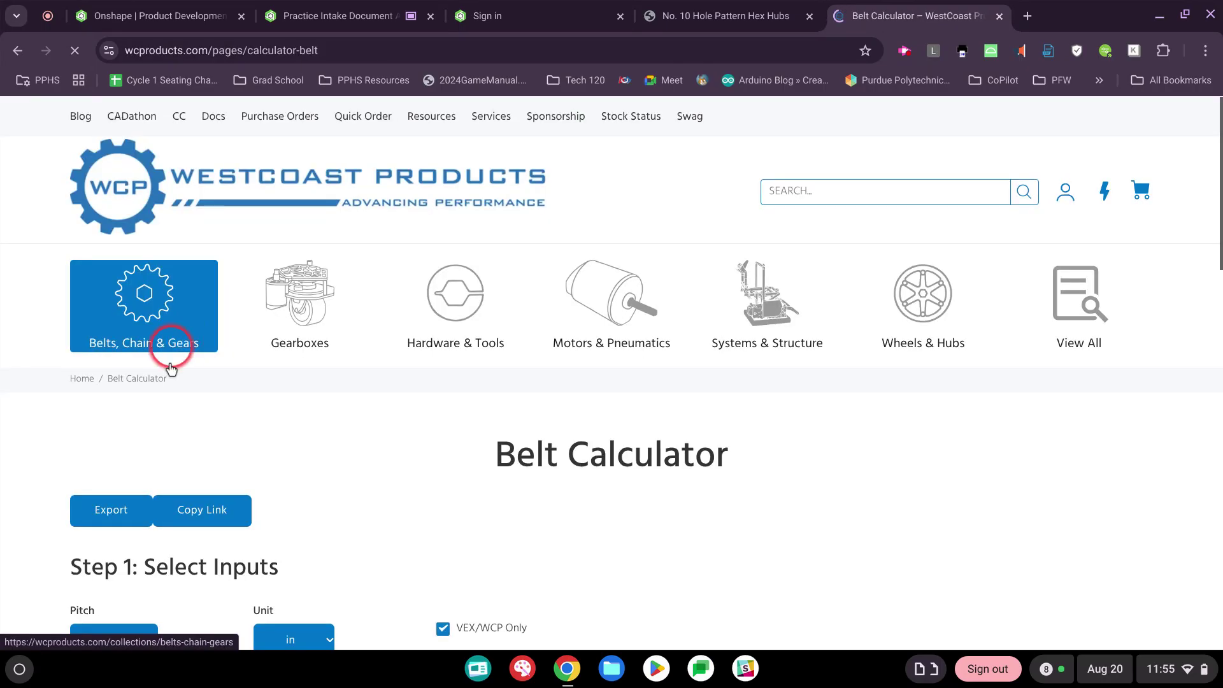
# - Set the belt calculator's pitch to 5mm and Pulley #1 to 24 teeth
pyautogui.scroll(-4, 168, 472)
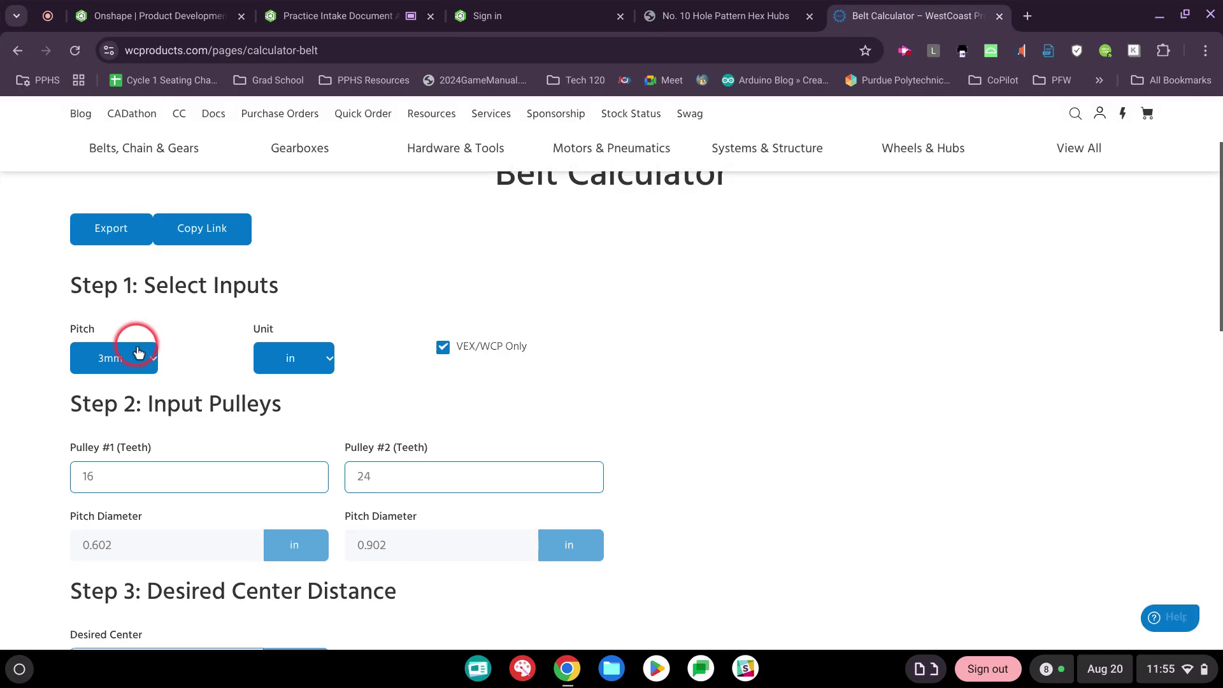
pyautogui.click(133, 357)
pyautogui.click(125, 412)
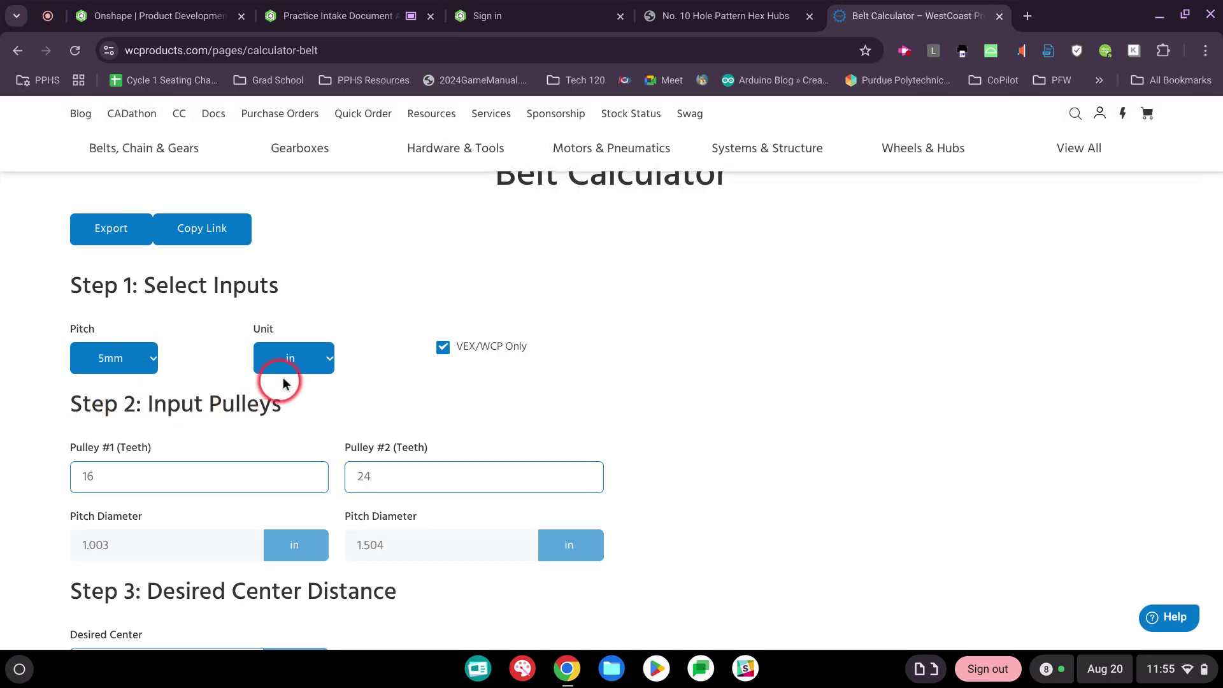
pyautogui.scroll(-2, 133, 404)
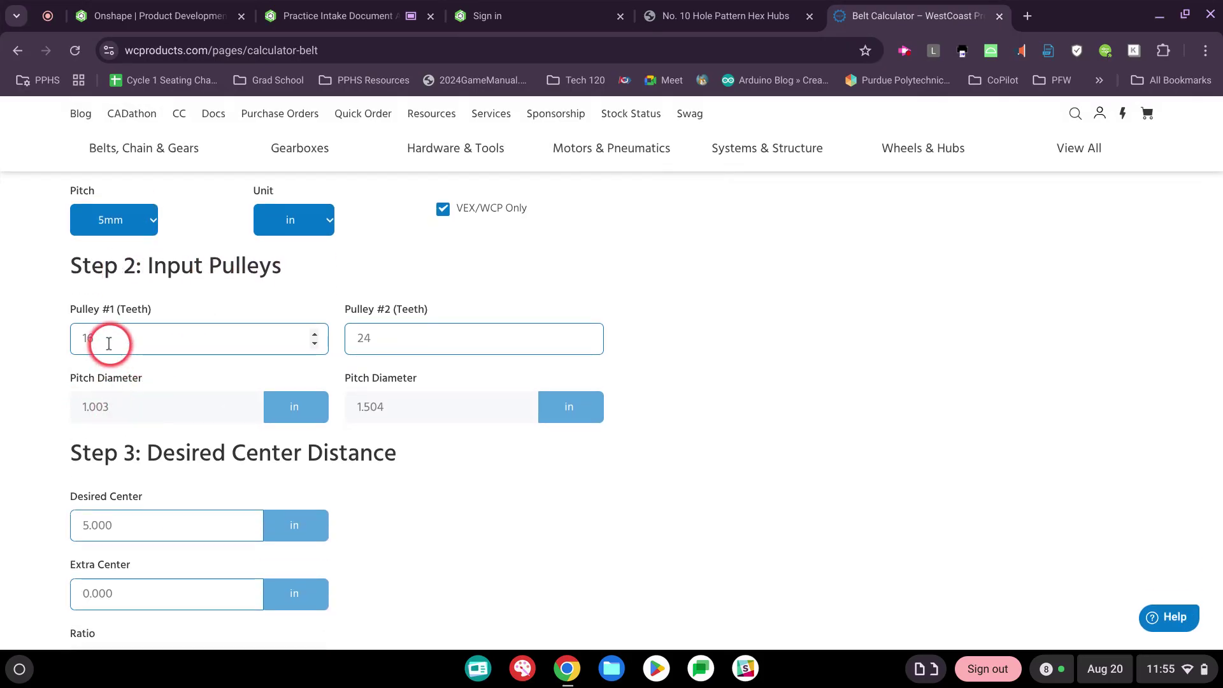
pyautogui.moveTo(109, 341); pyautogui.dragTo(14, 329)
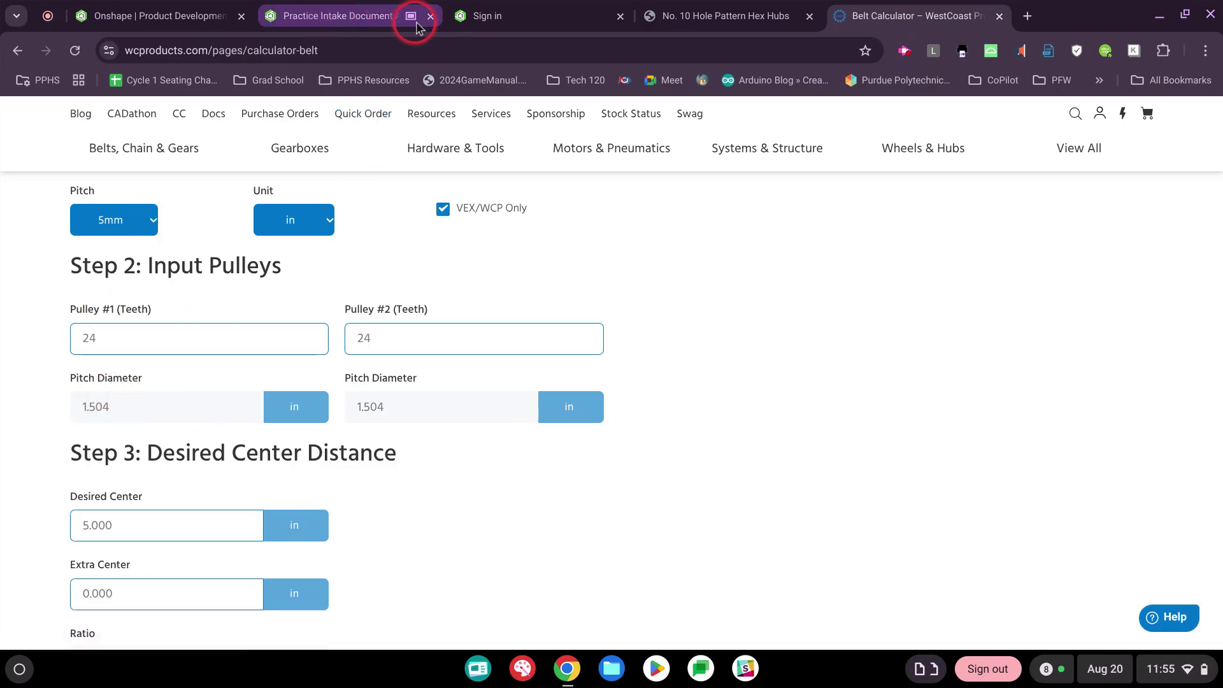
# - Switch back to the Onshape intake part studio, search the MKCad library for configurable "htd pulley" parts, and choose Custom Configurable HTD Pulley
pyautogui.click(186, 19)
pyautogui.click(488, 16)
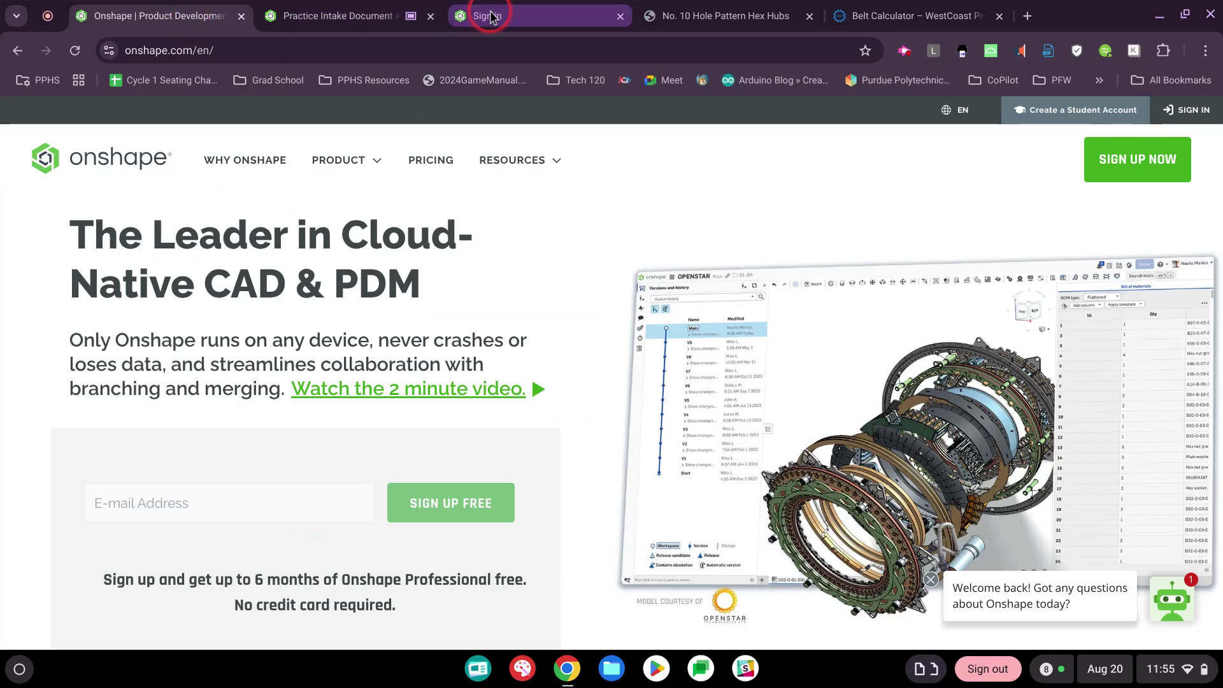
pyautogui.click(341, 16)
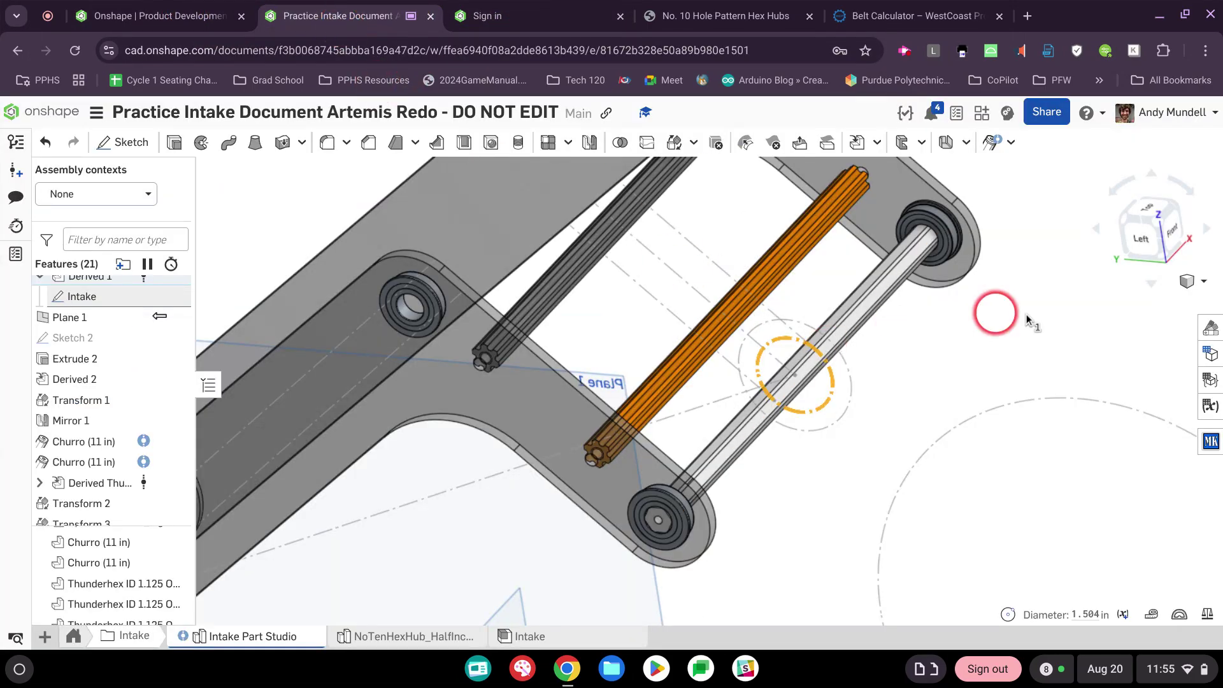
pyautogui.click(1211, 441)
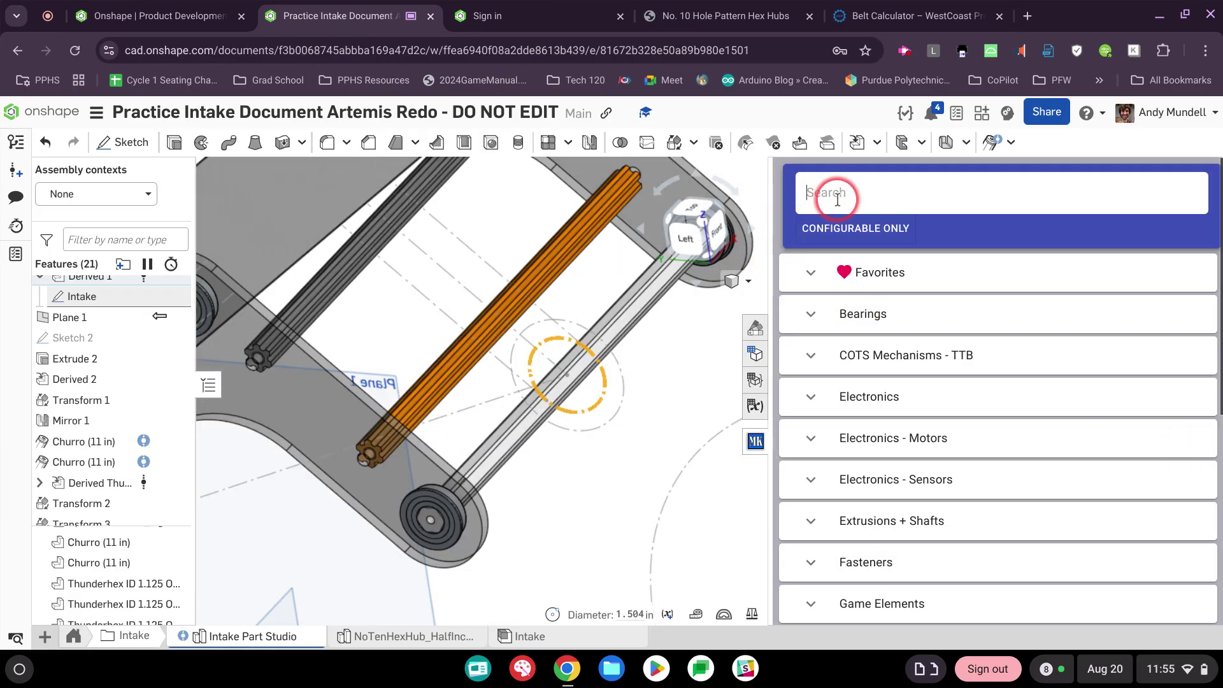
pyautogui.write('htd pulley')
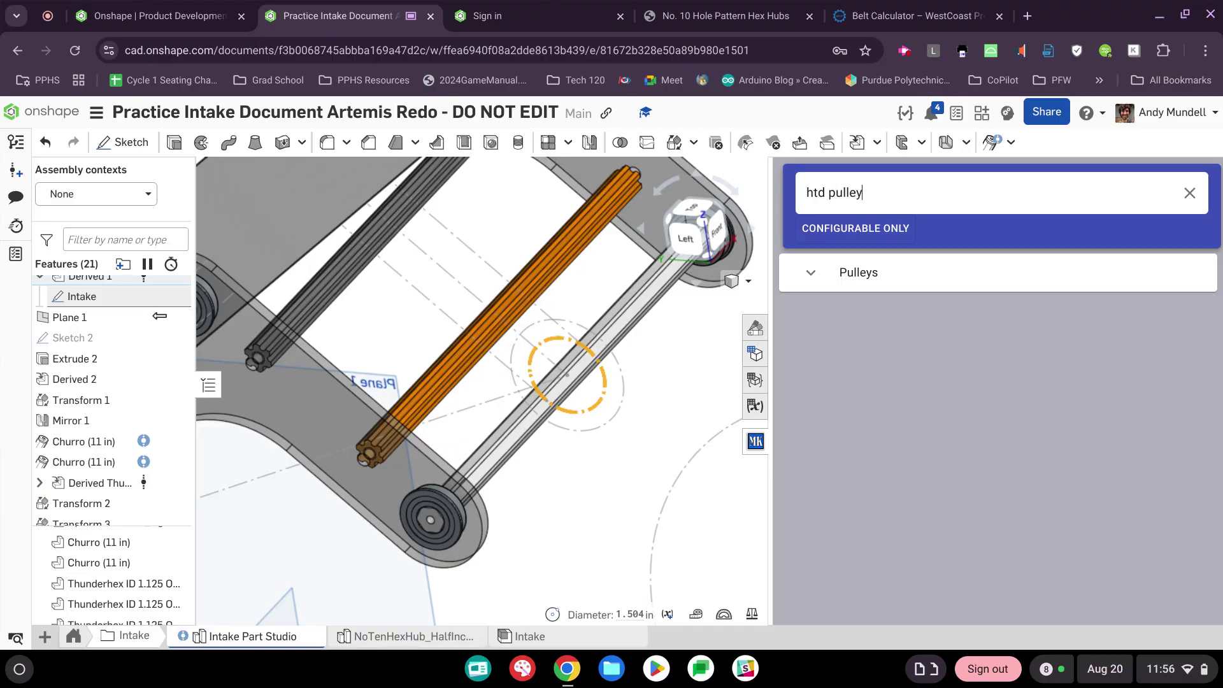
pyautogui.click(810, 278)
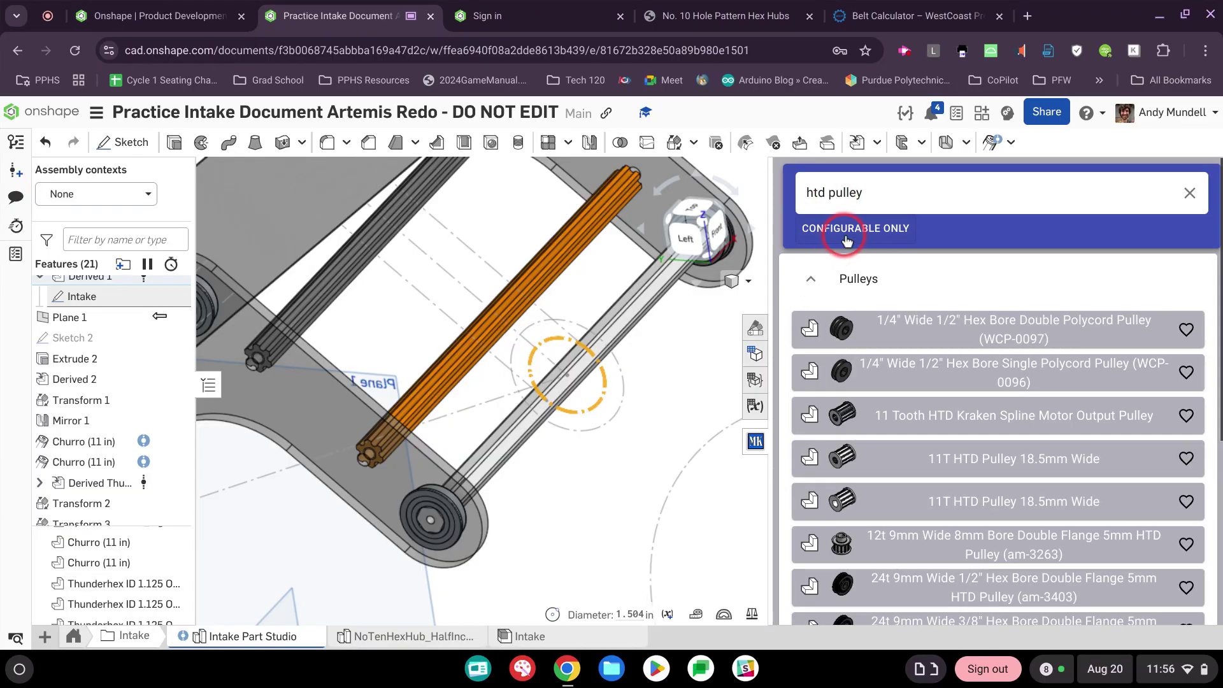
pyautogui.click(844, 233)
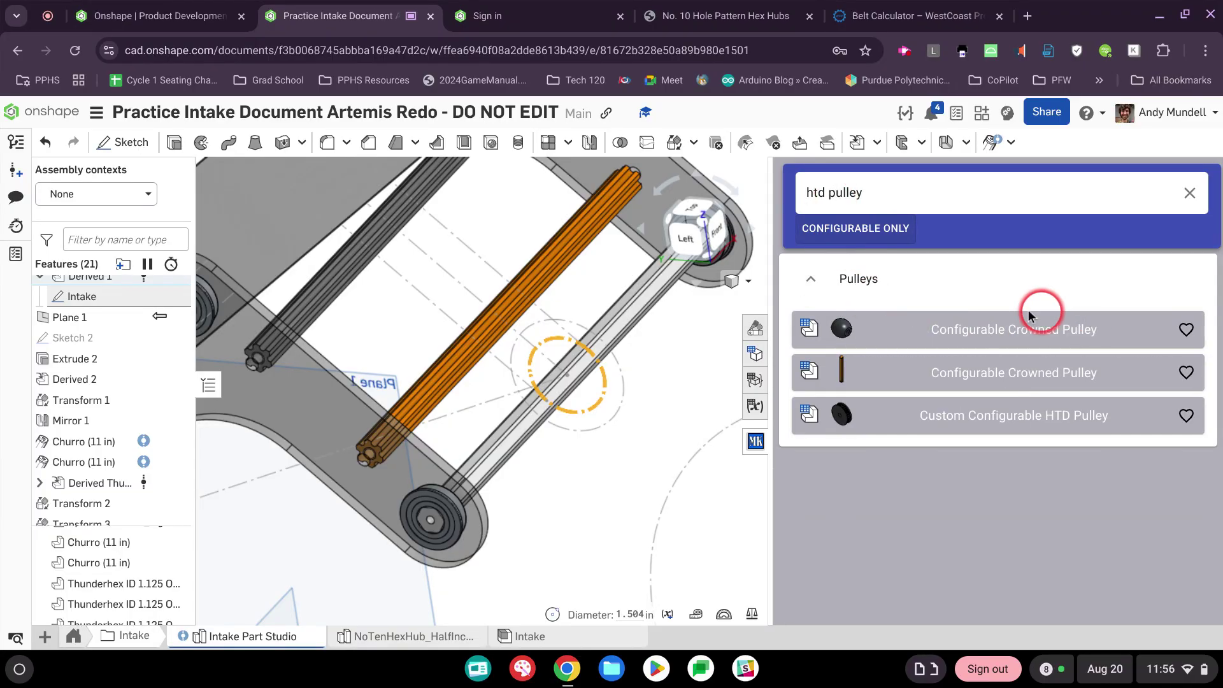
pyautogui.click(968, 423)
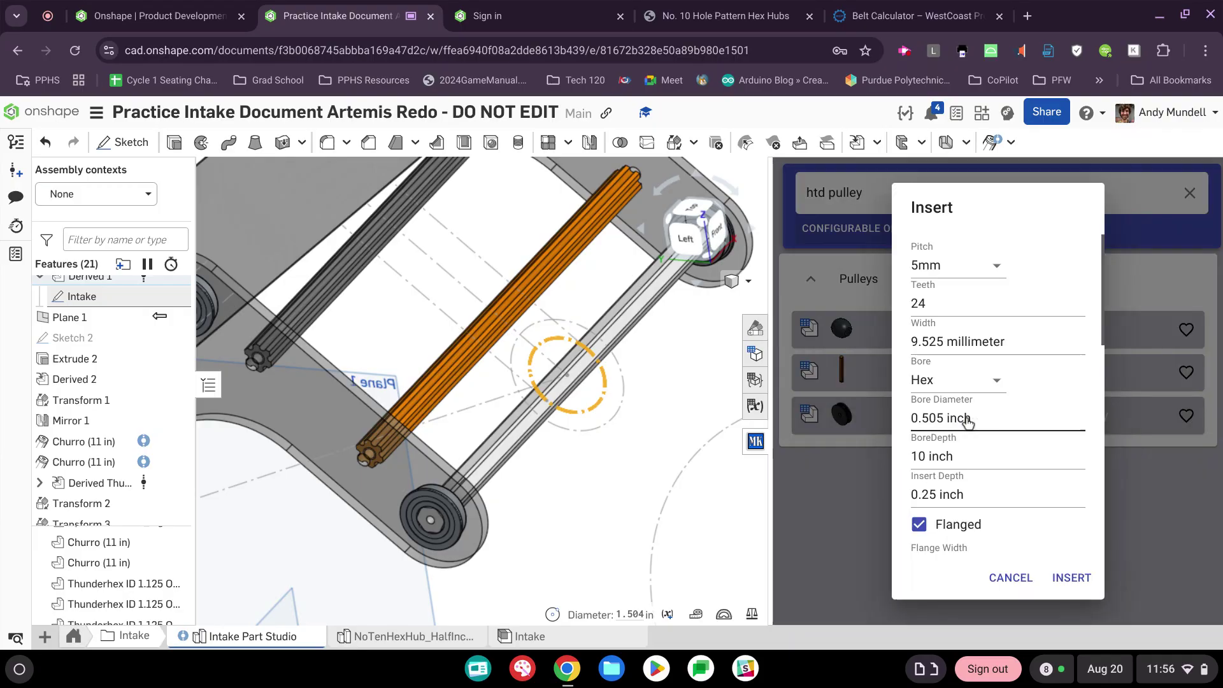
# - Keep the HTD pulley at 5mm pitch with 24 teeth and a hex bore, and set its width to 18.5 mm
pyautogui.click(948, 268)
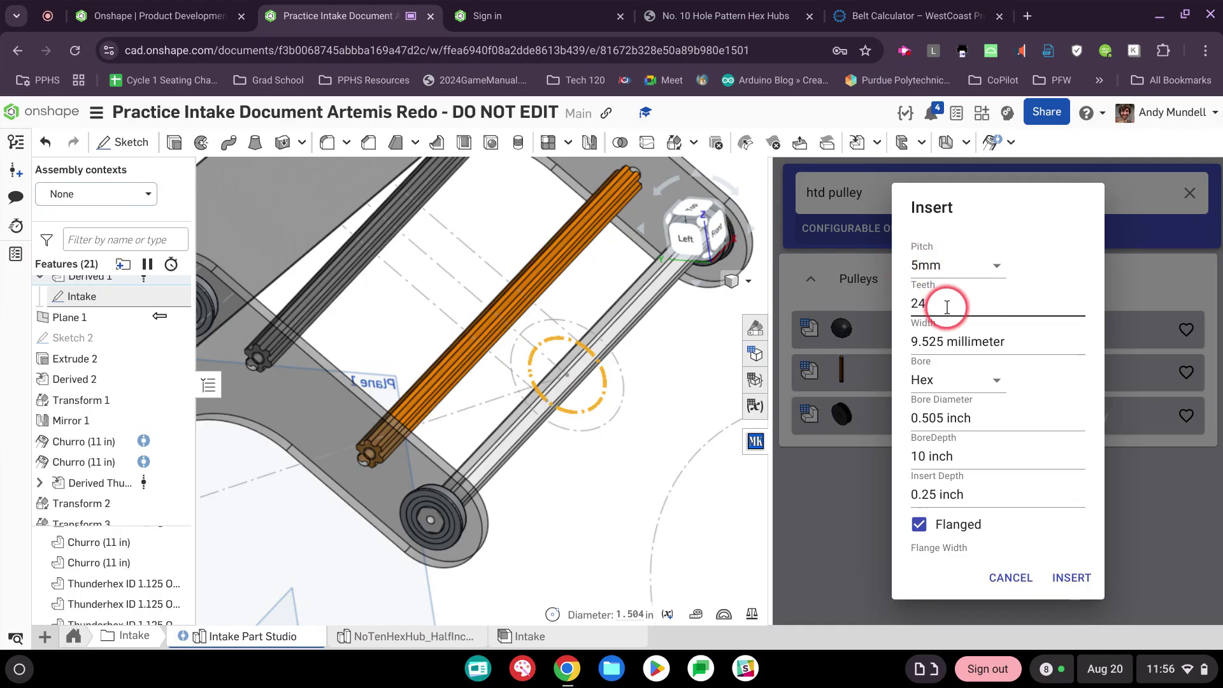
pyautogui.moveTo(948, 306); pyautogui.dragTo(920, 307)
pyautogui.click(986, 303)
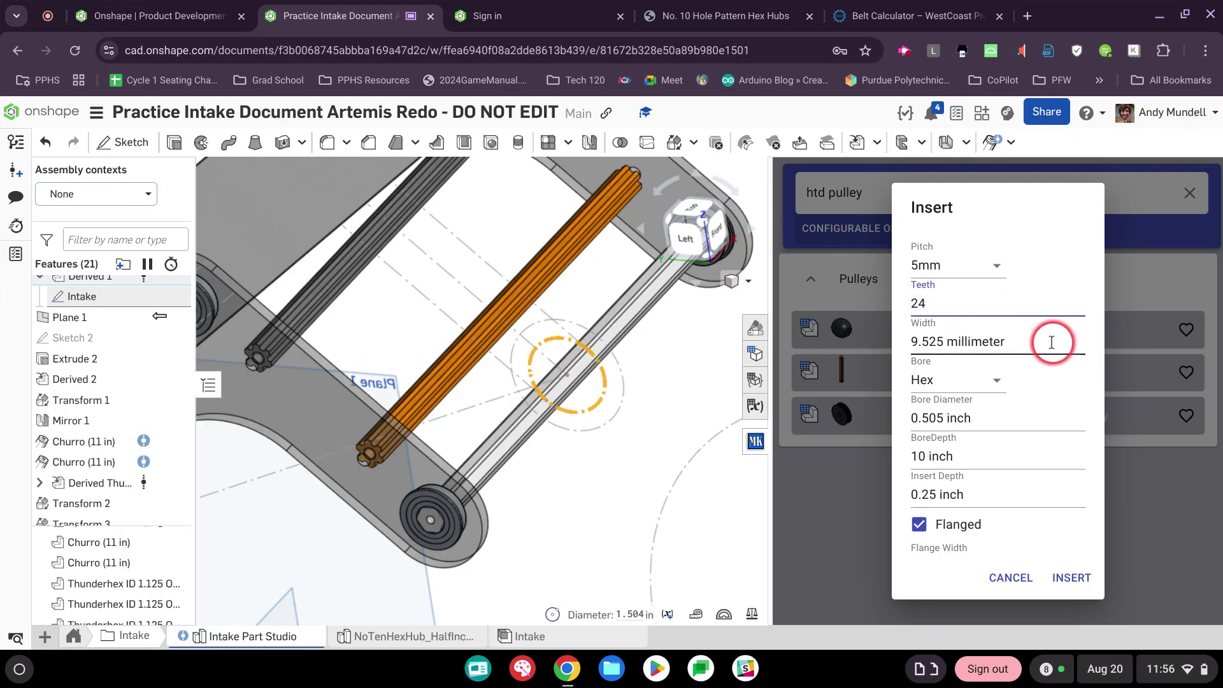
pyautogui.moveTo(1024, 339); pyautogui.dragTo(879, 338)
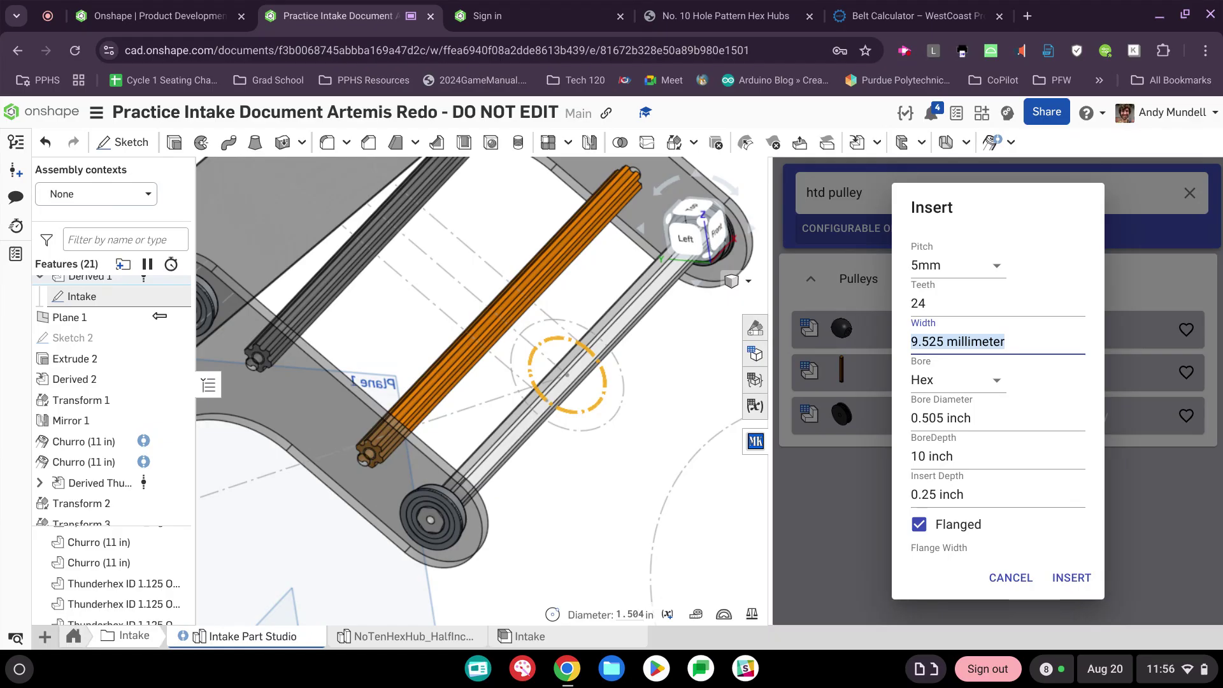
pyautogui.write('15')
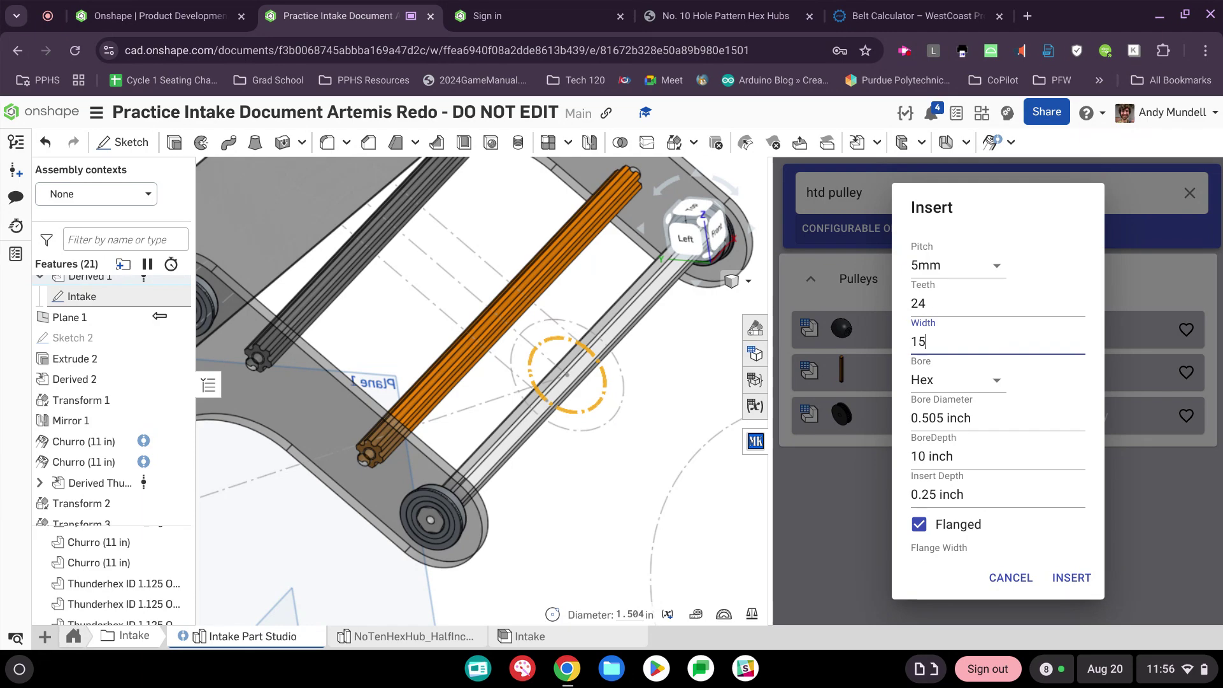
pyautogui.press('BackSpace')
pyautogui.press('BackSpace')
pyautogui.write('18')
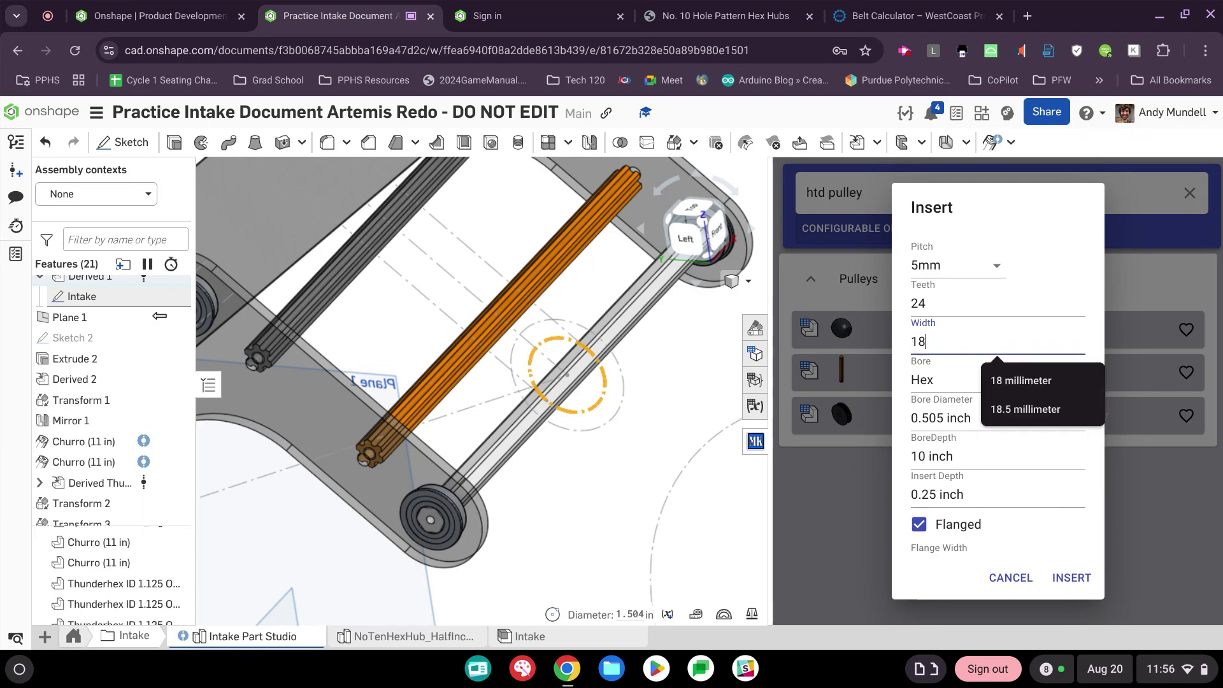
pyautogui.write('.')
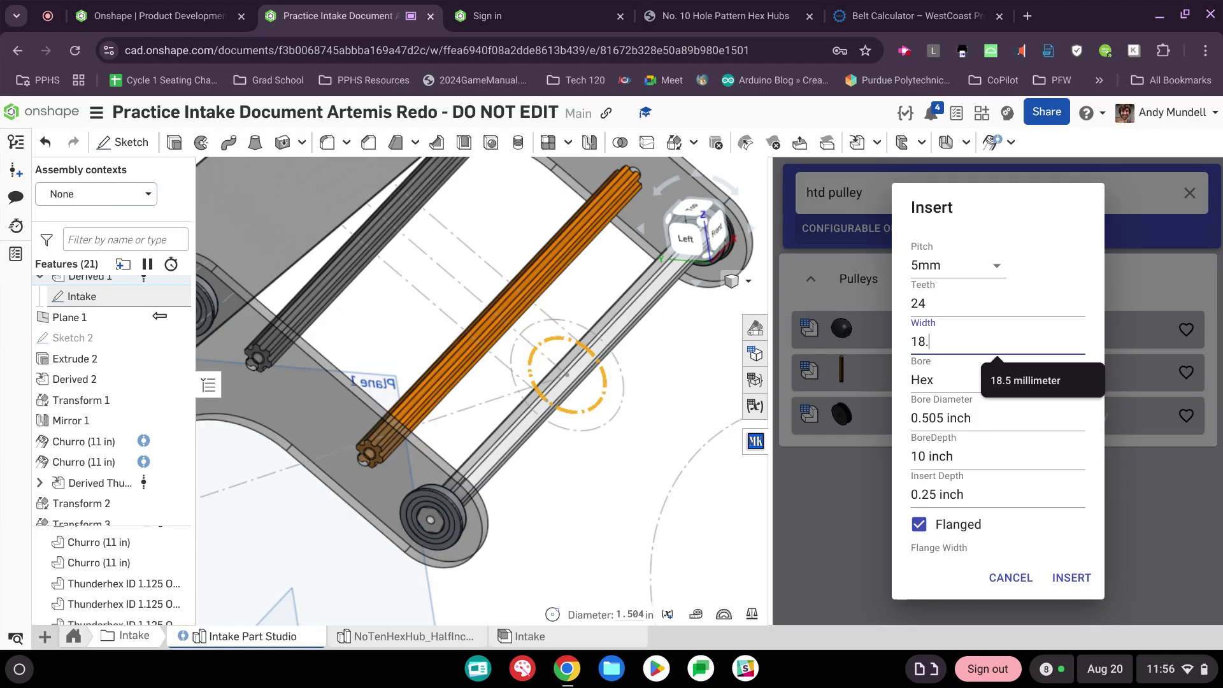
pyautogui.write('5mm')
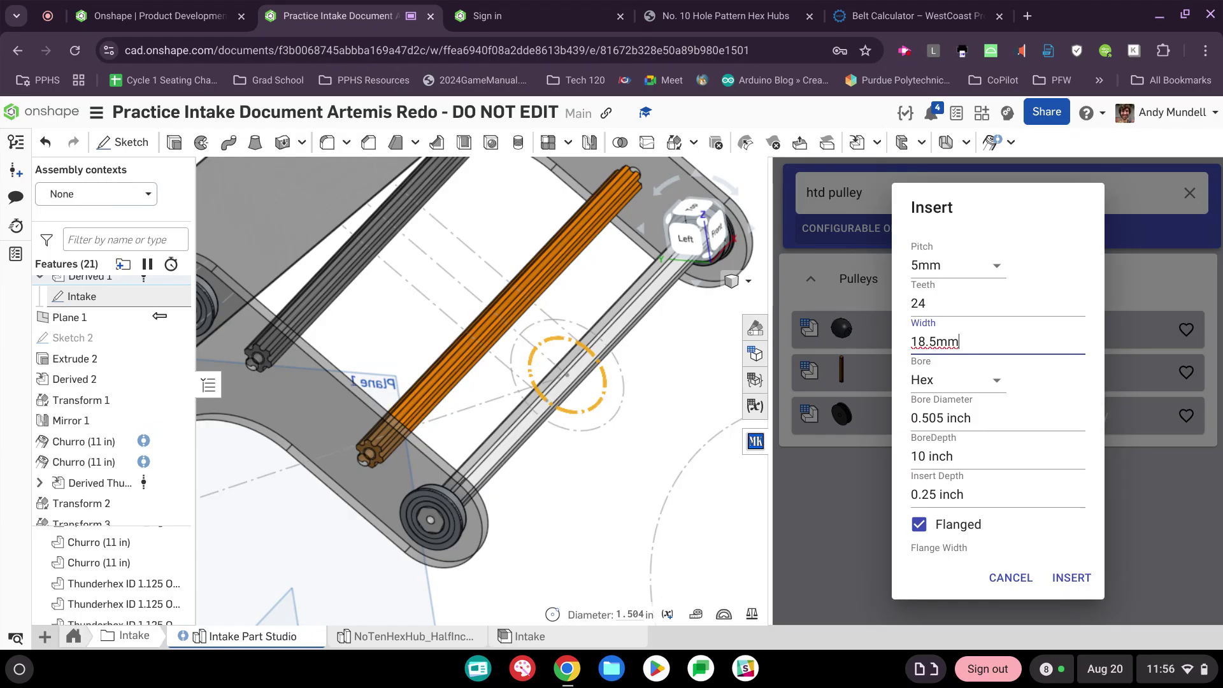
pyautogui.click(989, 378)
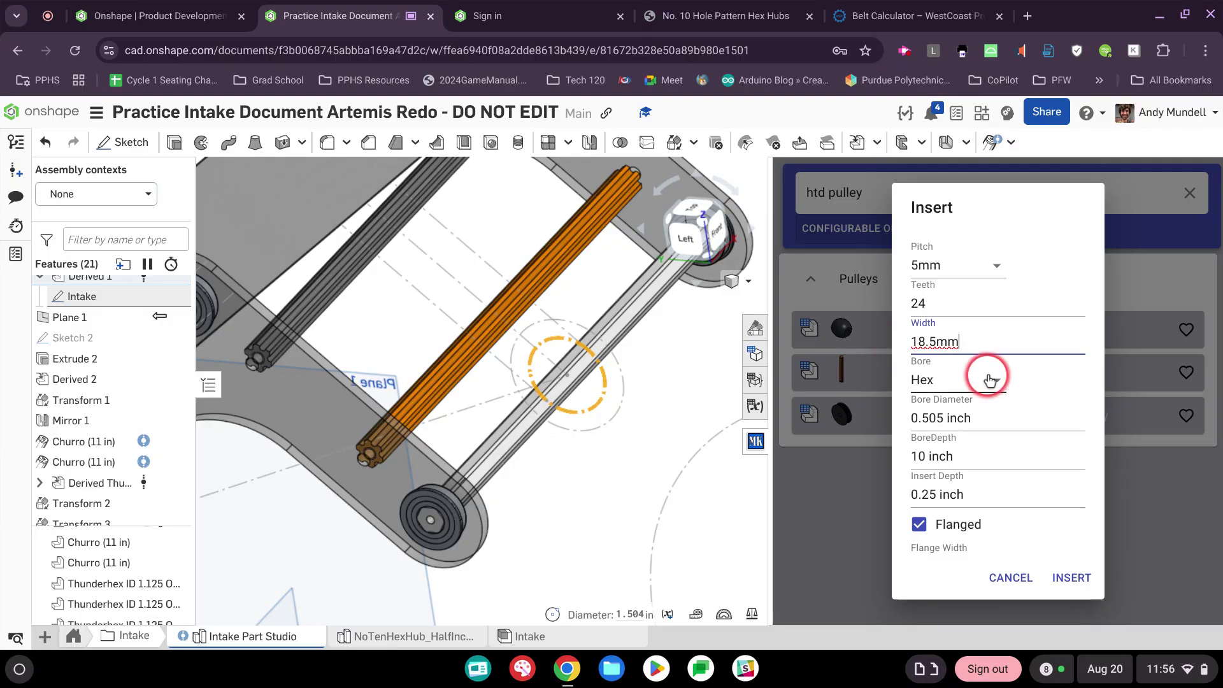
pyautogui.click(985, 386)
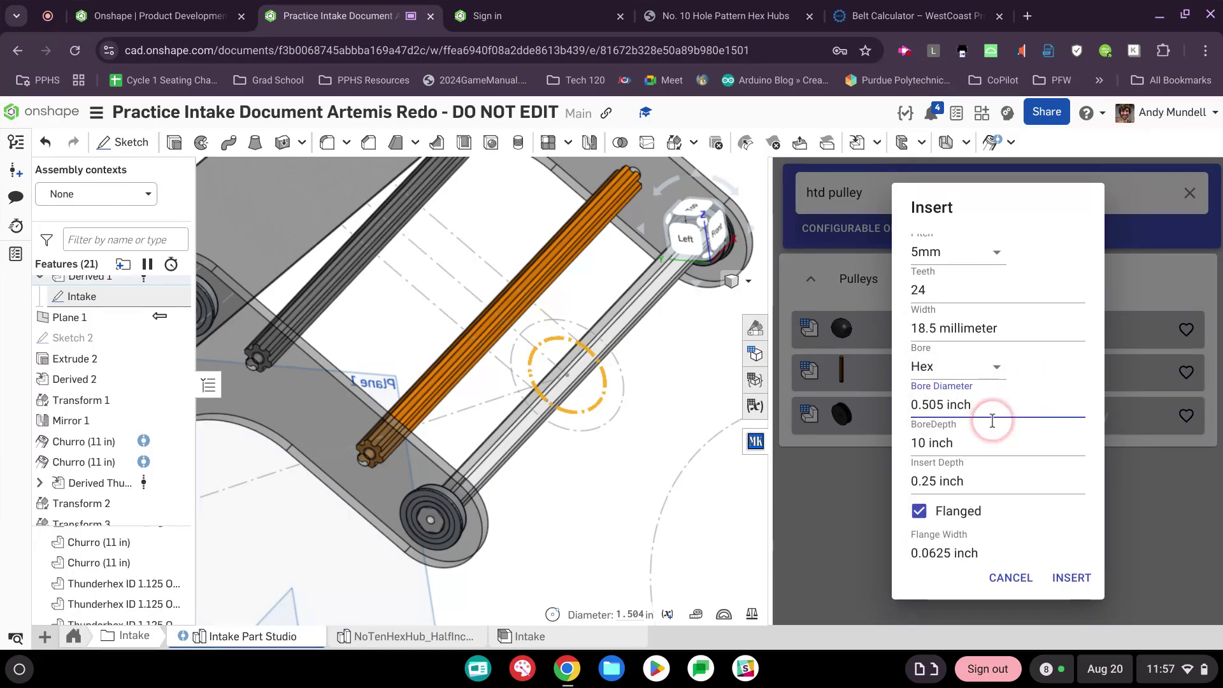
# - Set the pulley's flange height to 2 mm
pyautogui.scroll(-1, 992, 419)
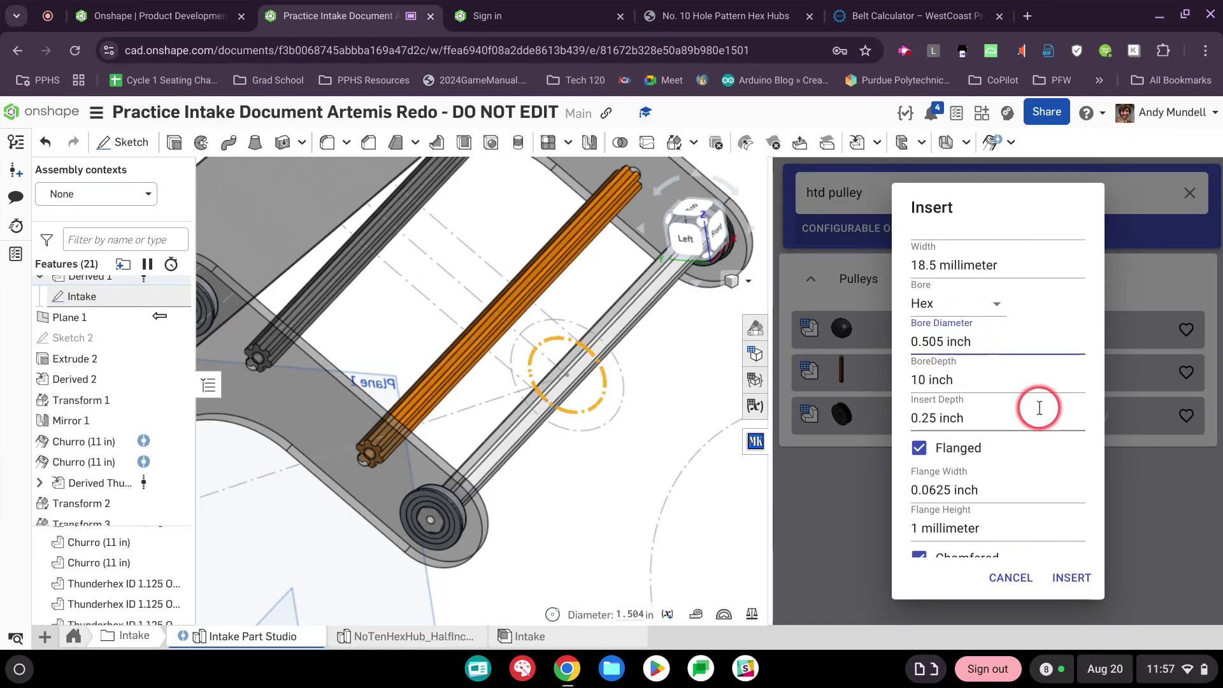
pyautogui.scroll(-1, 958, 410)
pyautogui.scroll(-1, 943, 410)
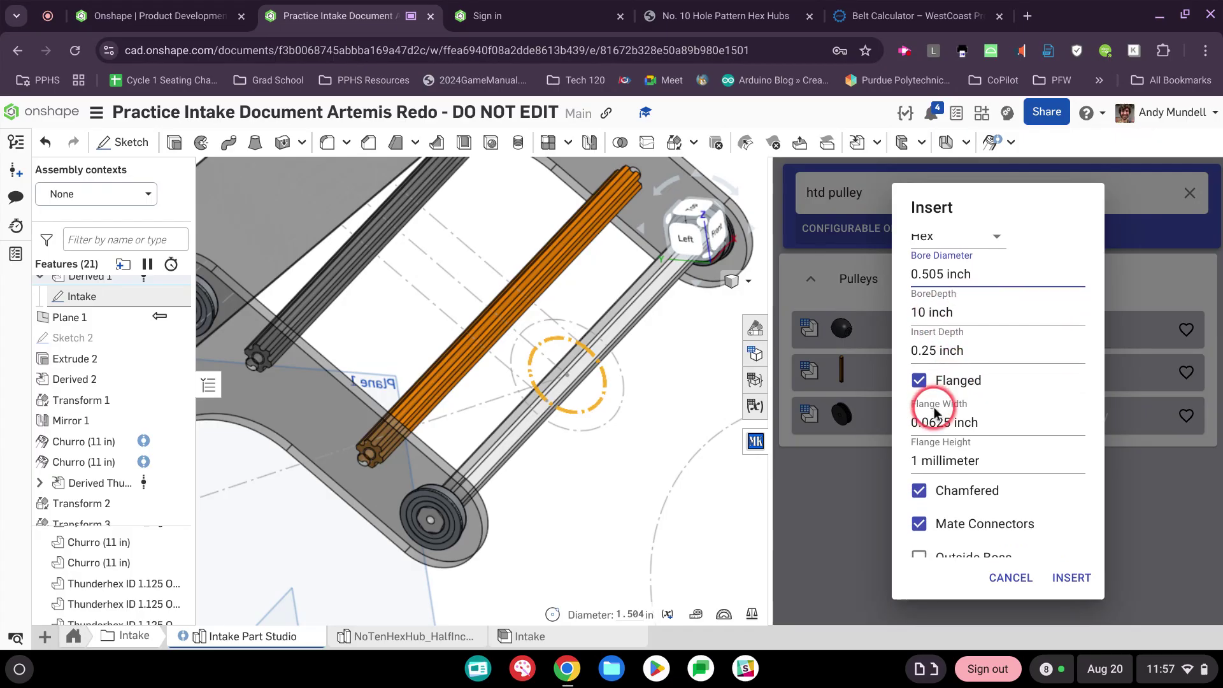
pyautogui.scroll(-1, 928, 384)
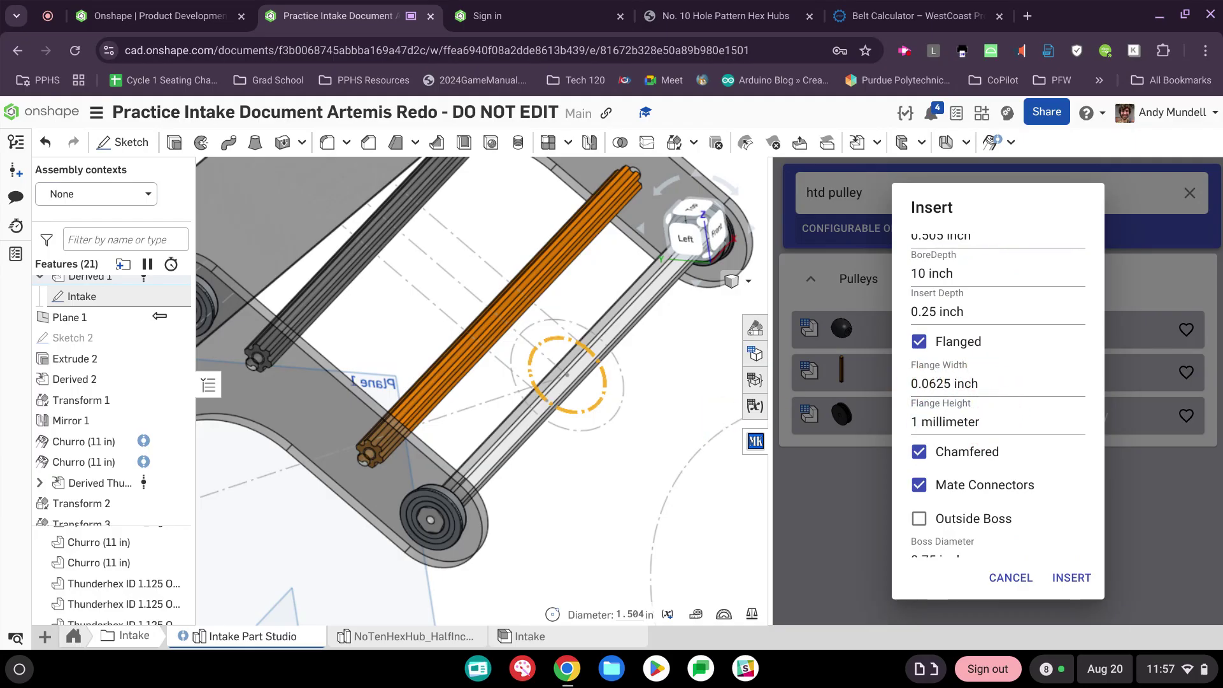
pyautogui.click(985, 416)
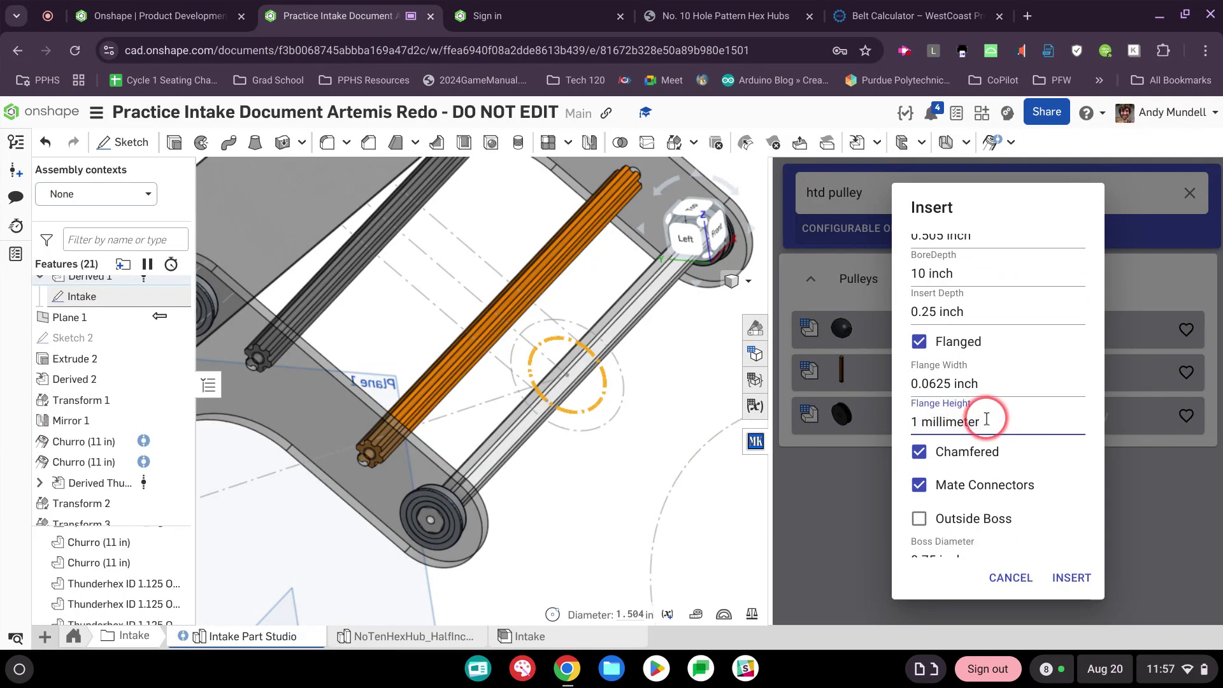
pyautogui.hotkey('ctrl', 'a')
pyautogui.write('2mm')
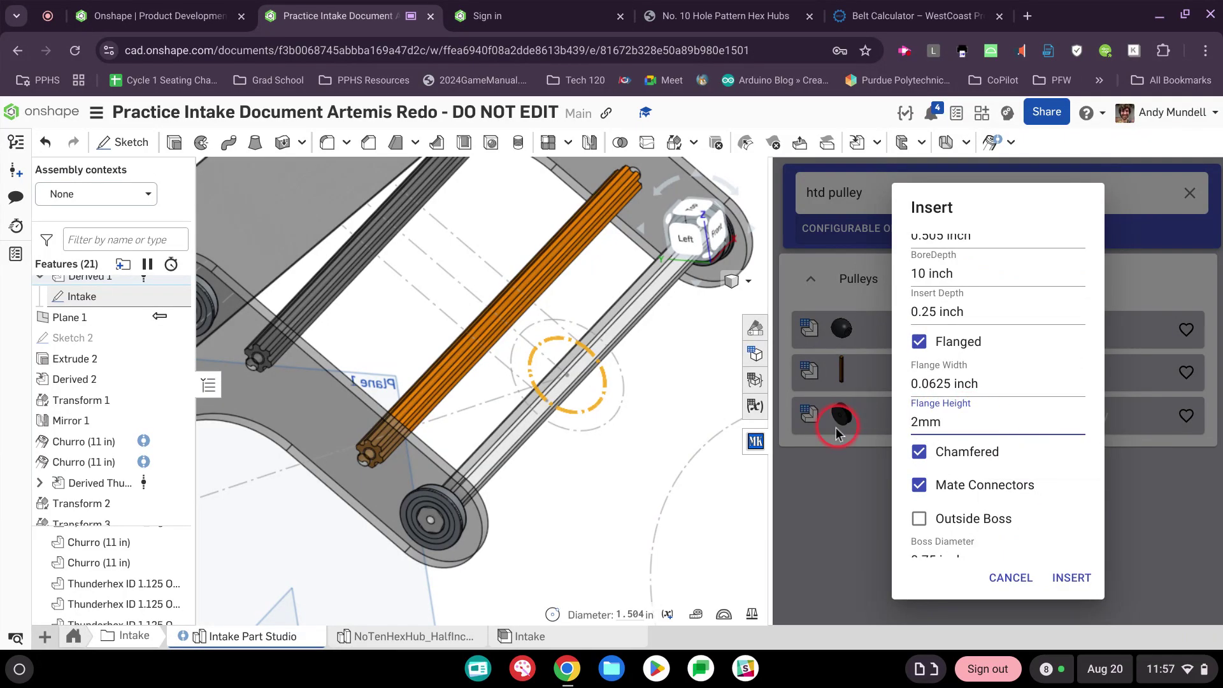
# - Turn off the pulley's Chamfered and Mate Connectors options and insert it into the part studio
pyautogui.click(923, 455)
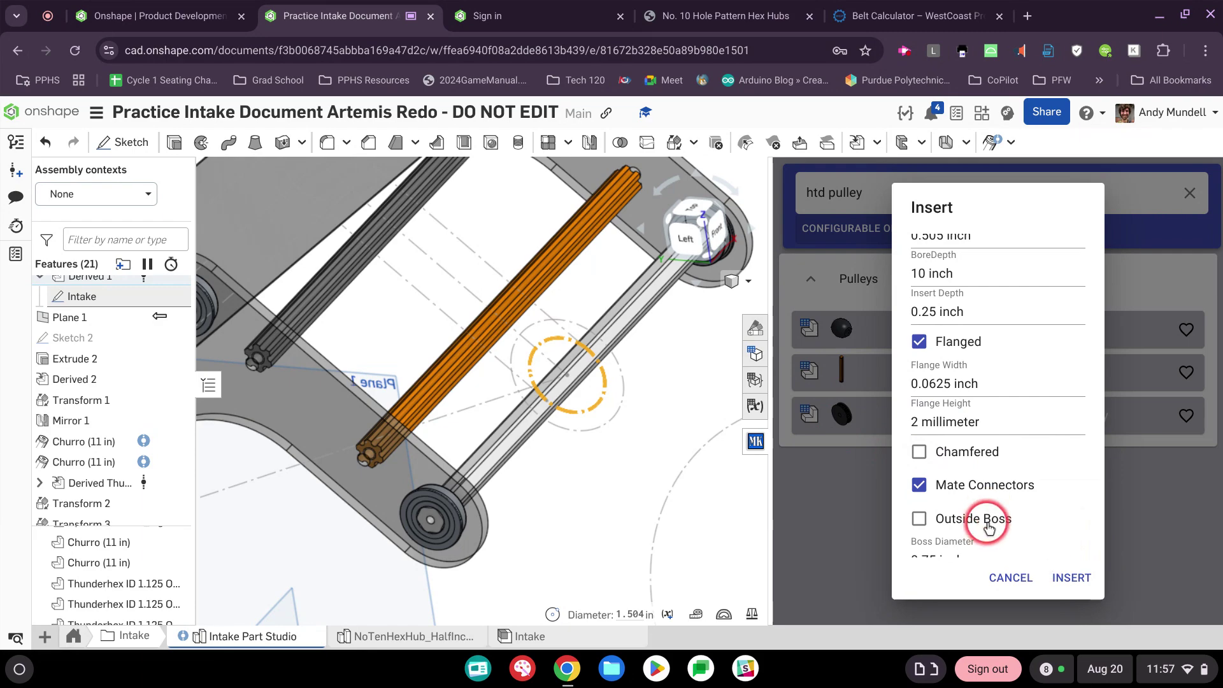
pyautogui.click(920, 486)
pyautogui.click(1076, 598)
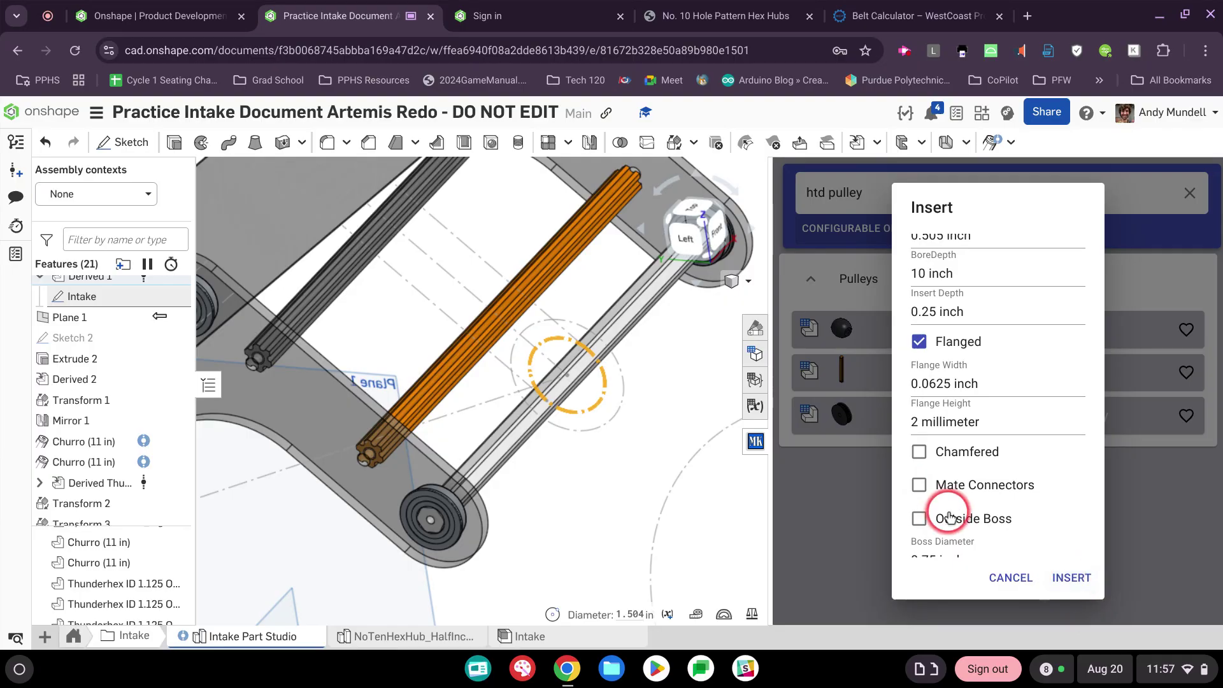
pyautogui.click(1076, 581)
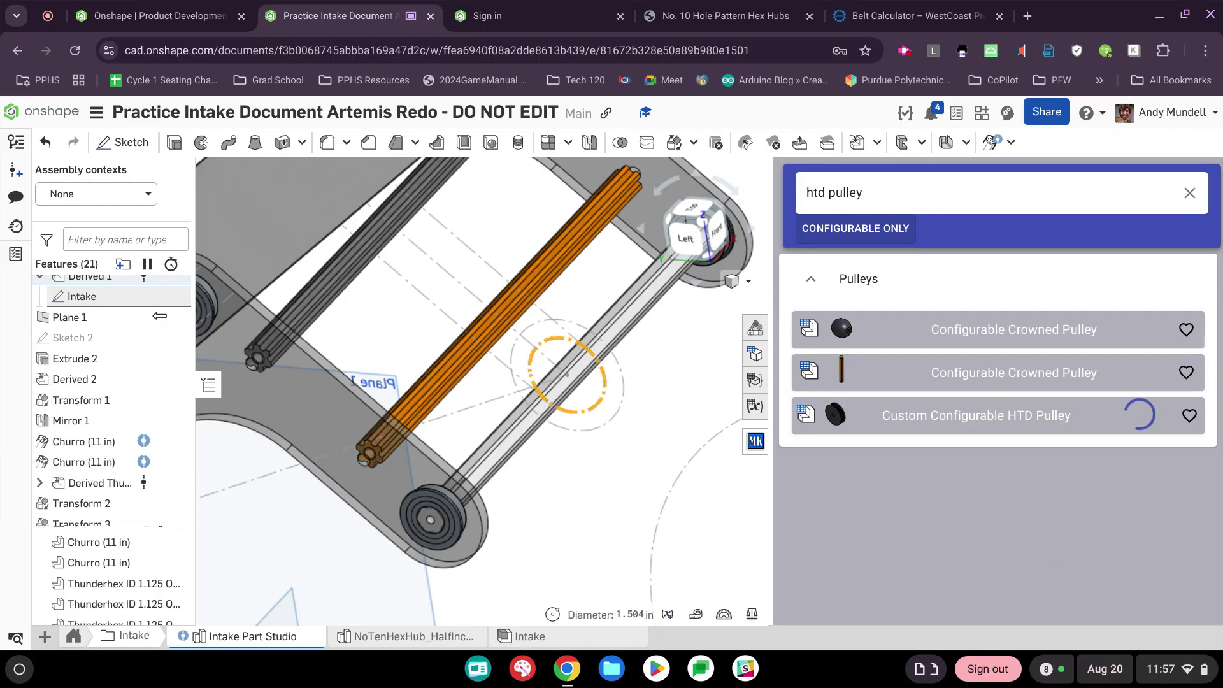
# - Close the MKCad parts library, locate the inserted pulley, and start a Transform feature
pyautogui.scroll(-3, 502, 385)
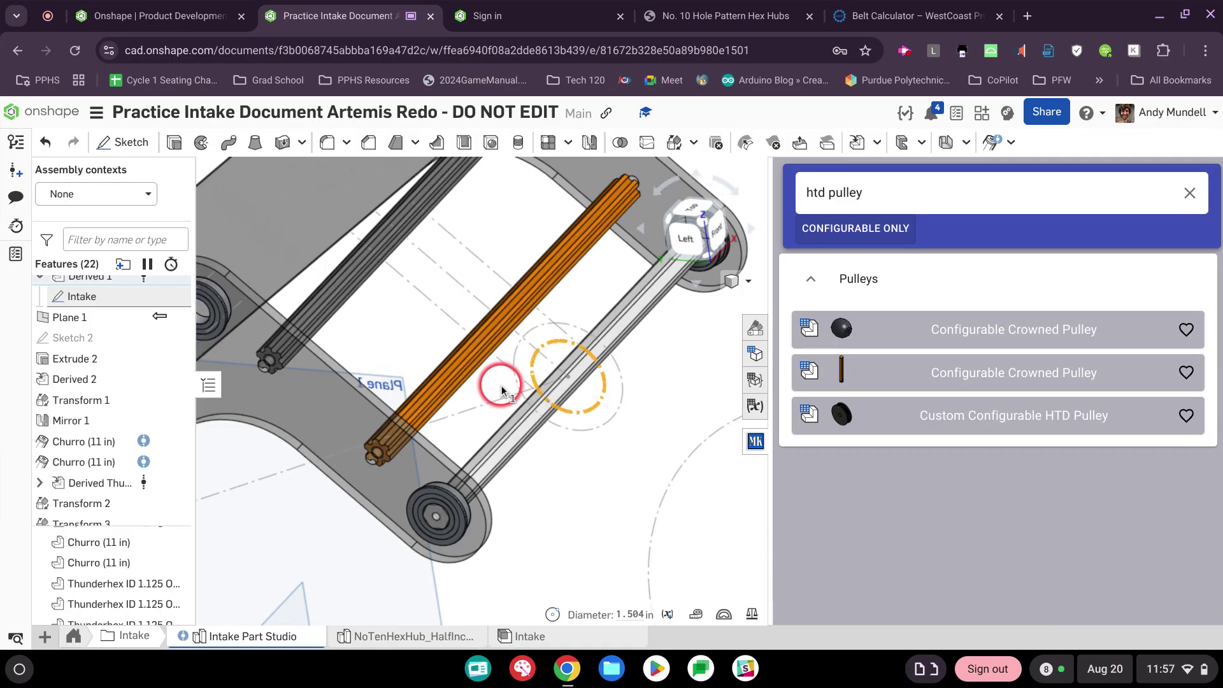
pyautogui.moveTo(592, 501); pyautogui.dragTo(703, 233, button='middle')
pyautogui.click(756, 440)
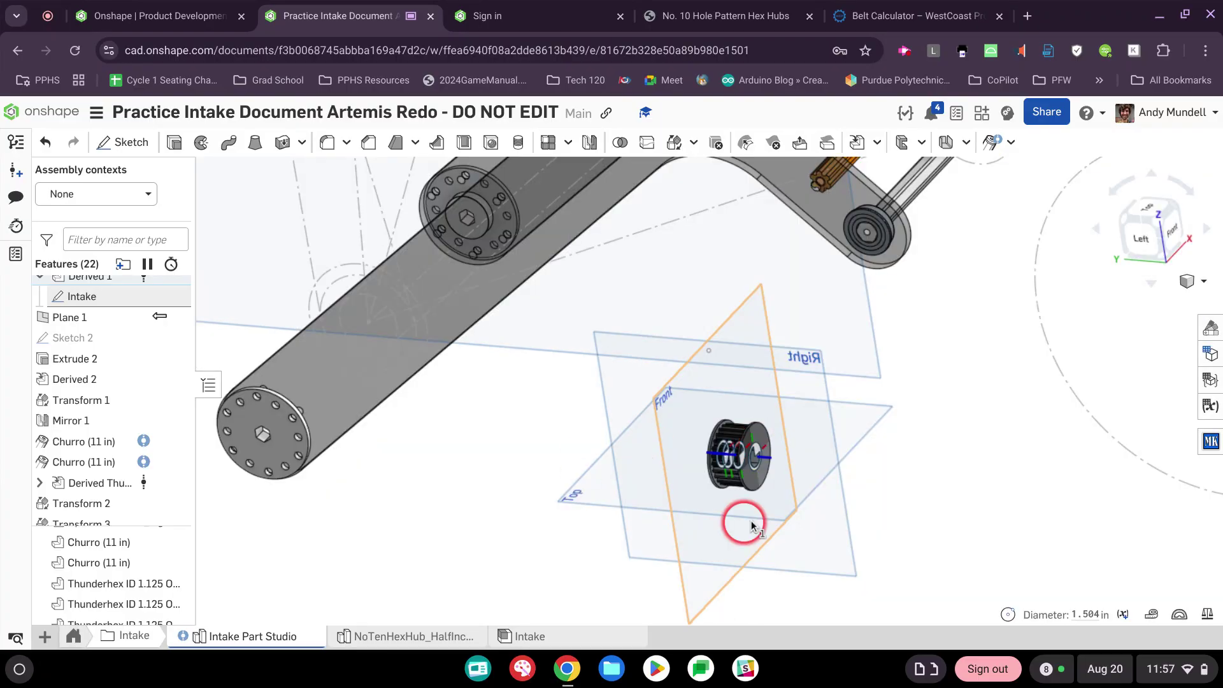
pyautogui.scroll(5, 758, 503)
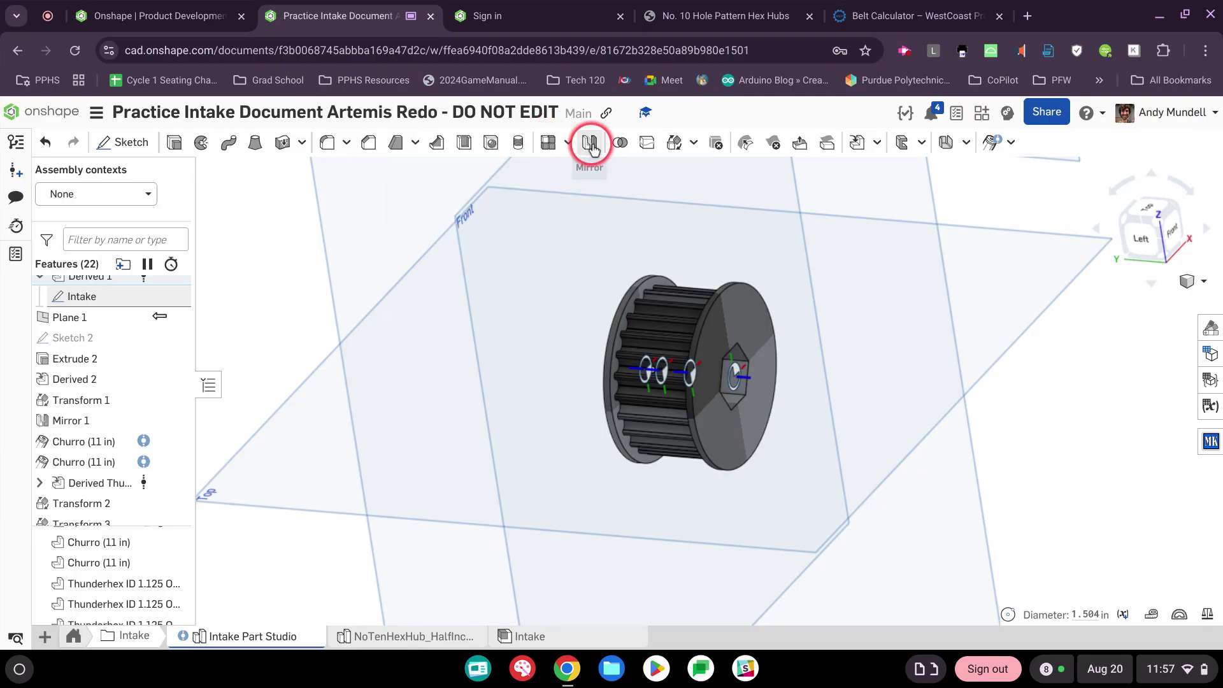
pyautogui.click(674, 141)
pyautogui.scroll(5, 757, 333)
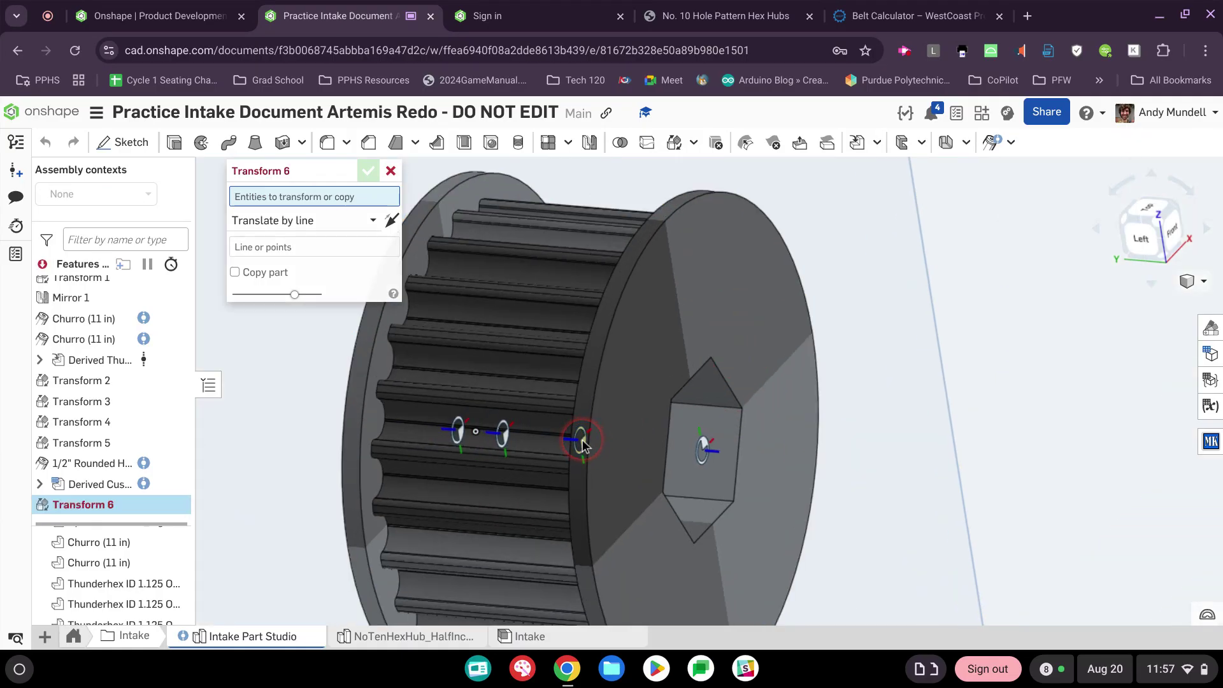
pyautogui.scroll(5, 606, 449)
pyautogui.scroll(-5, 582, 449)
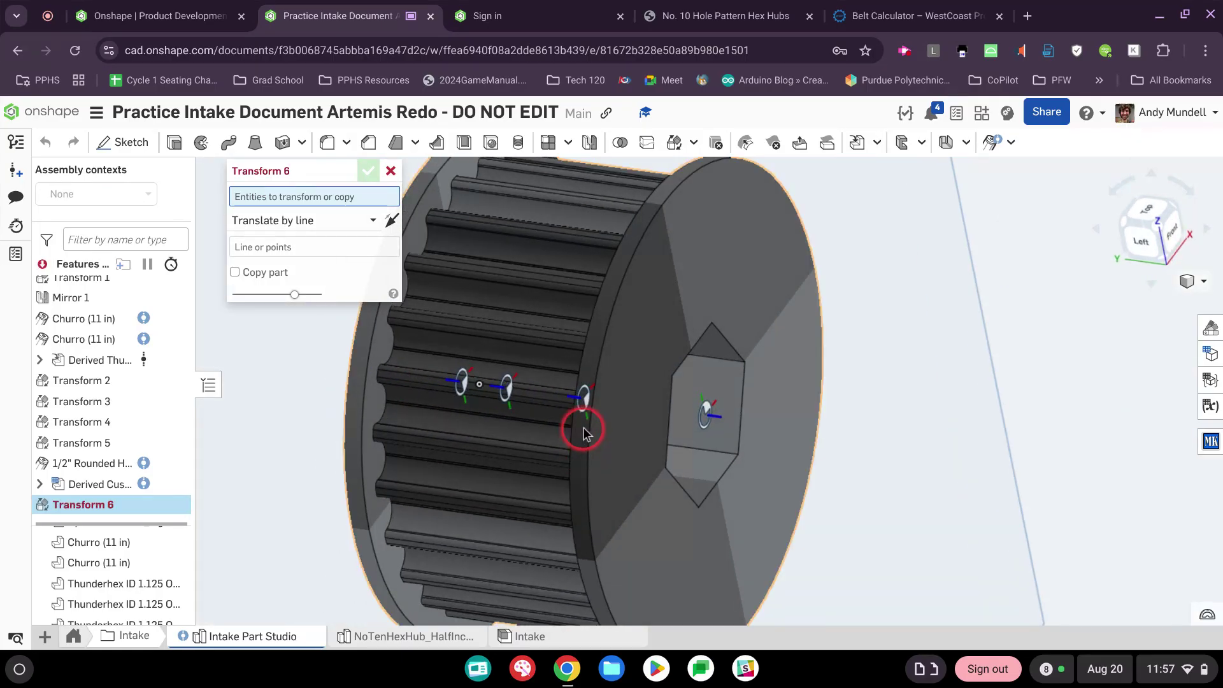
pyautogui.click(585, 406)
pyautogui.scroll(-10, 590, 398)
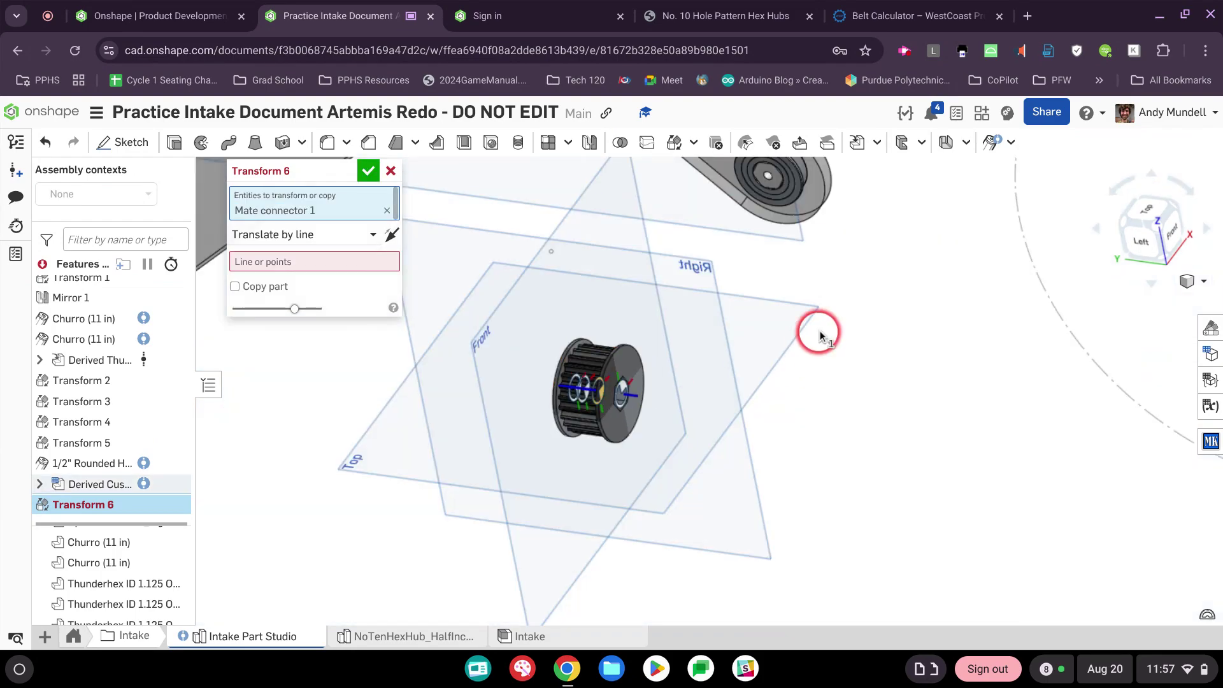
pyautogui.scroll(6, 820, 330)
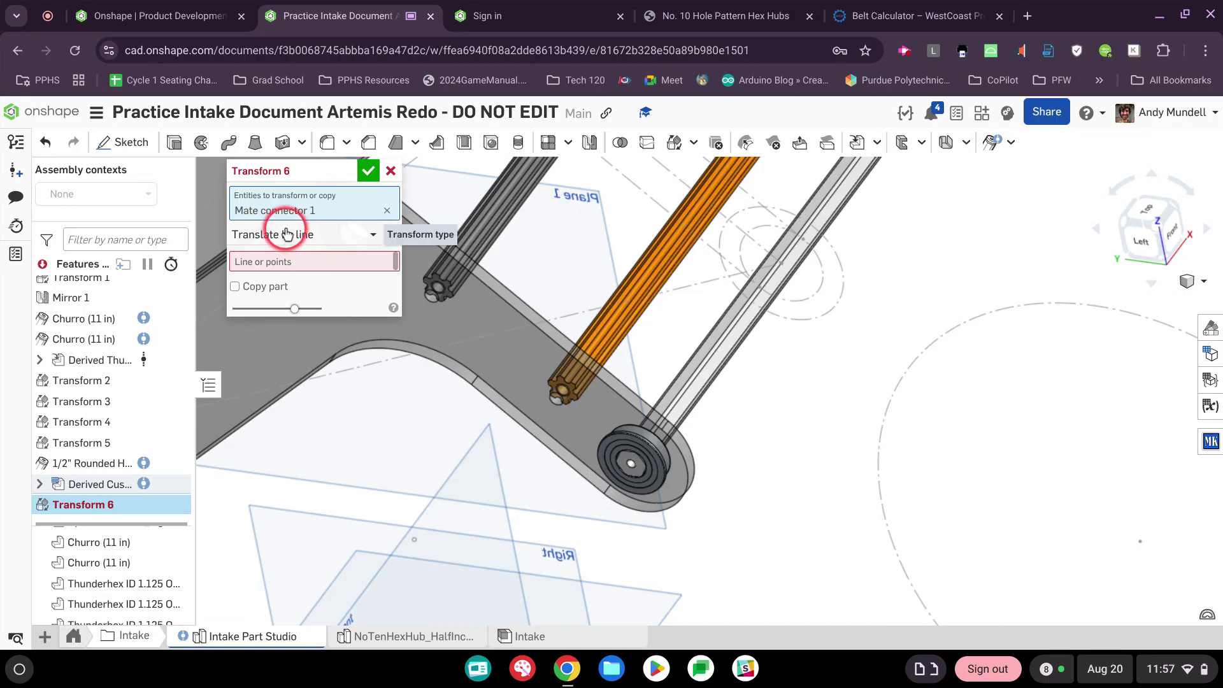
pyautogui.click(387, 211)
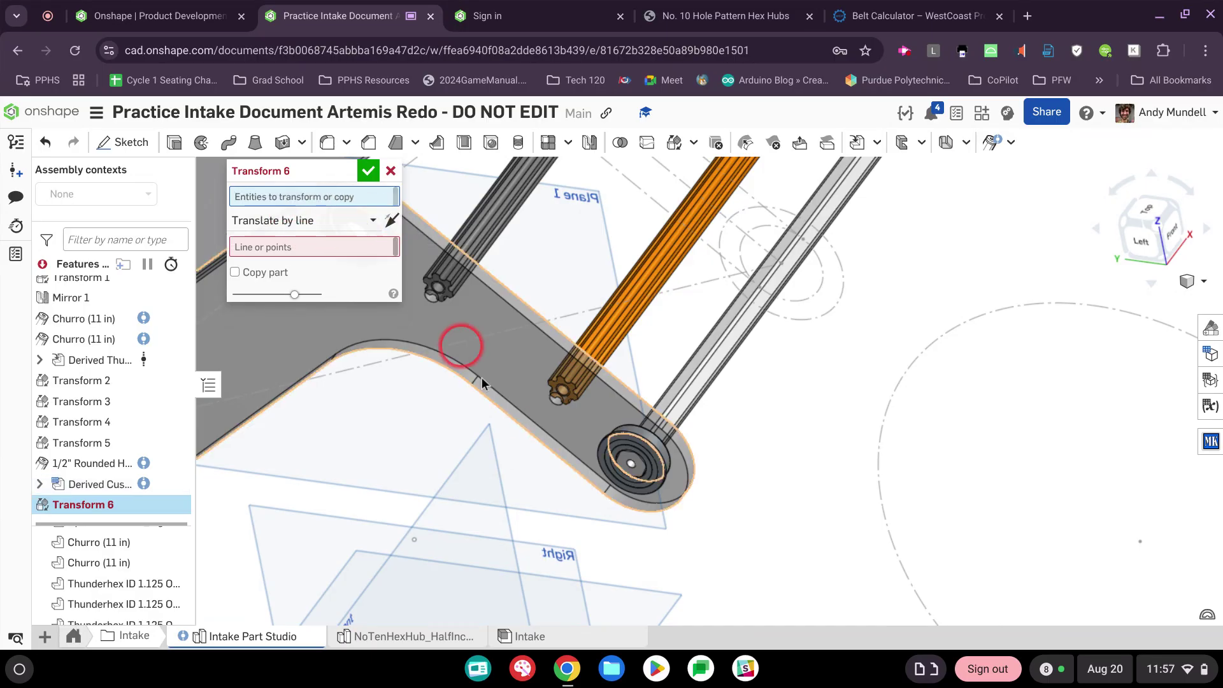
# - Choose the 24-tooth HTD pulley for a transform by mate connectors, starting from one of the pulley's own mate connectors
pyautogui.moveTo(508, 460); pyautogui.dragTo(595, 296, button='middle')
pyautogui.click(569, 491)
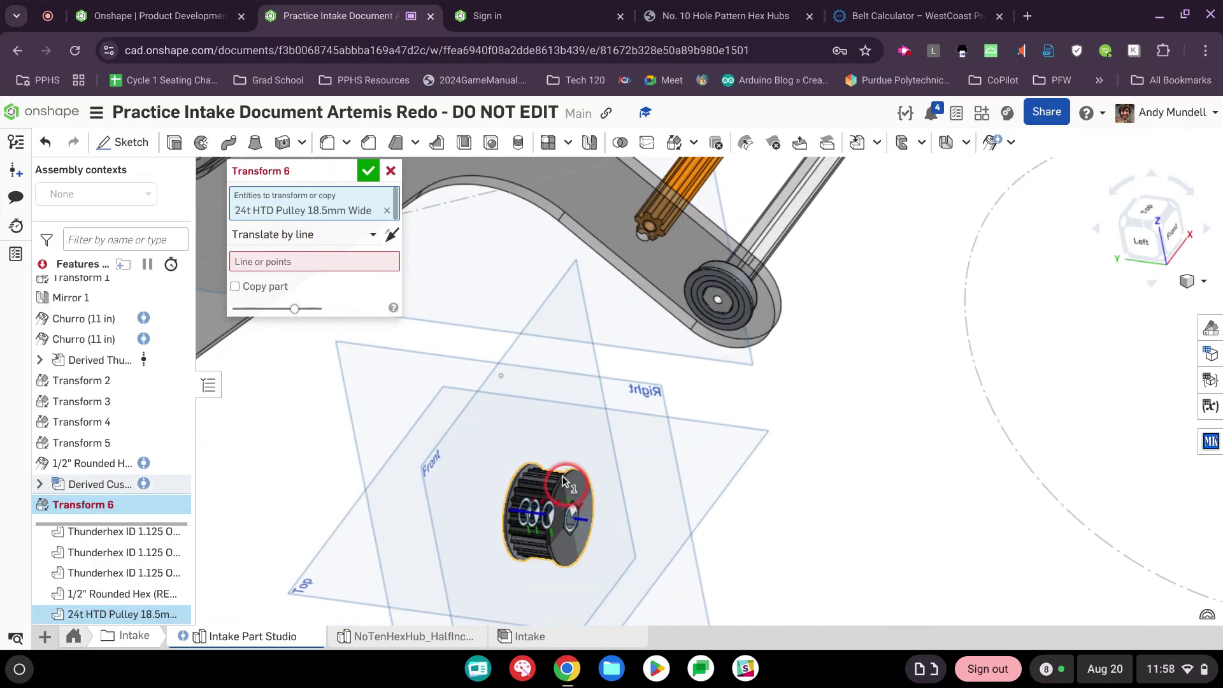
pyautogui.click(314, 237)
pyautogui.click(325, 323)
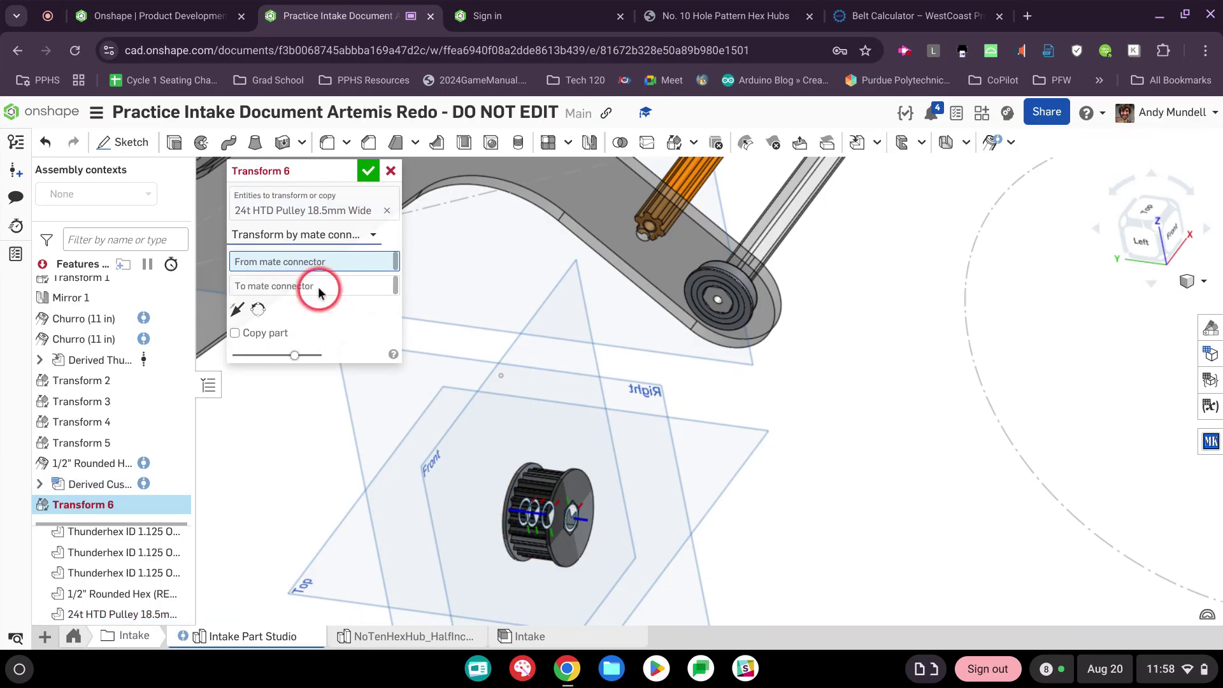
pyautogui.scroll(5, 497, 500)
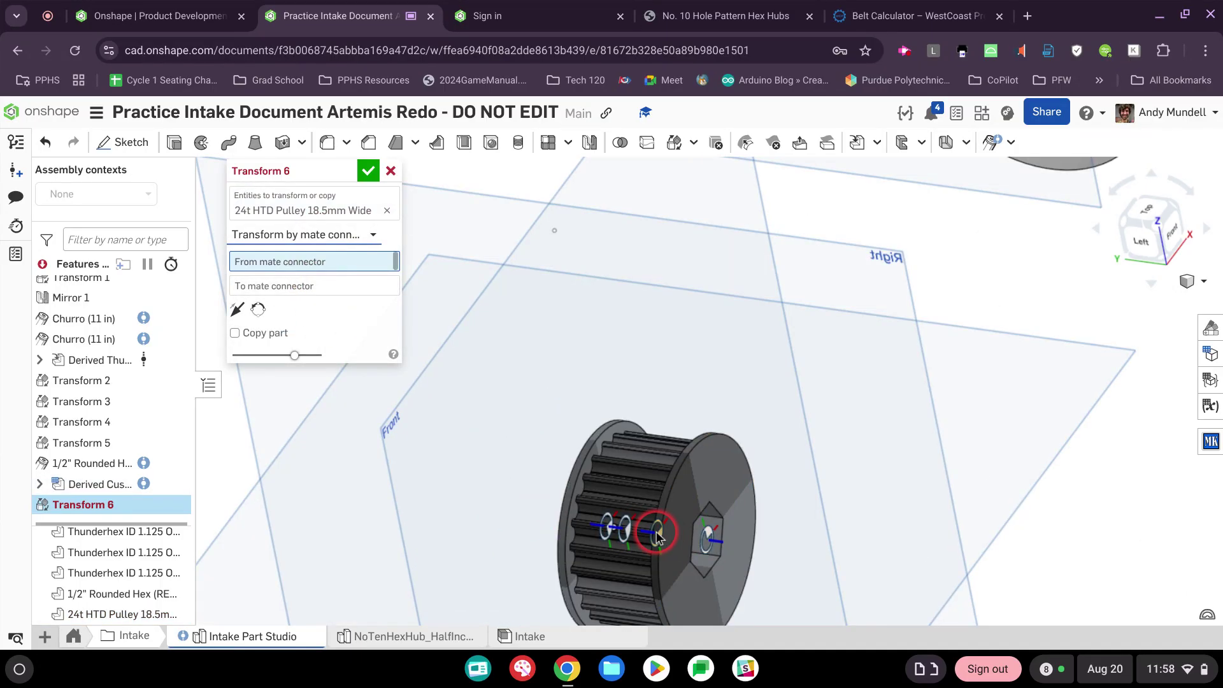
pyautogui.click(681, 542)
# - Use the centre of the inner construction circle around the rounded hex shaft as the pulley's destination mate connector
pyautogui.scroll(-5, 969, 200)
pyautogui.moveTo(970, 197); pyautogui.dragTo(643, 400, button='middle')
pyautogui.moveTo(750, 238); pyautogui.dragTo(454, 503, button='middle')
pyautogui.scroll(4, 454, 507)
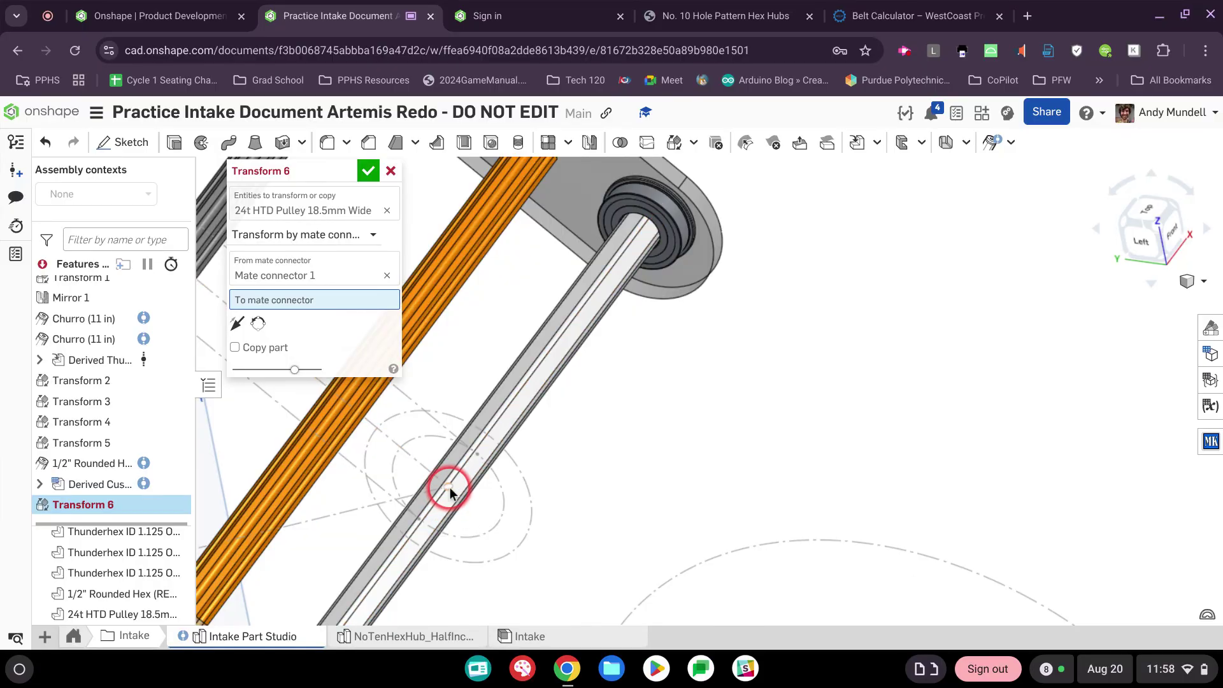
pyautogui.moveTo(450, 490)
pyautogui.mouseDown(button='right')
pyautogui.moveTo(429, 508)
pyautogui.moveTo(456, 500)
pyautogui.mouseUp(button='right')
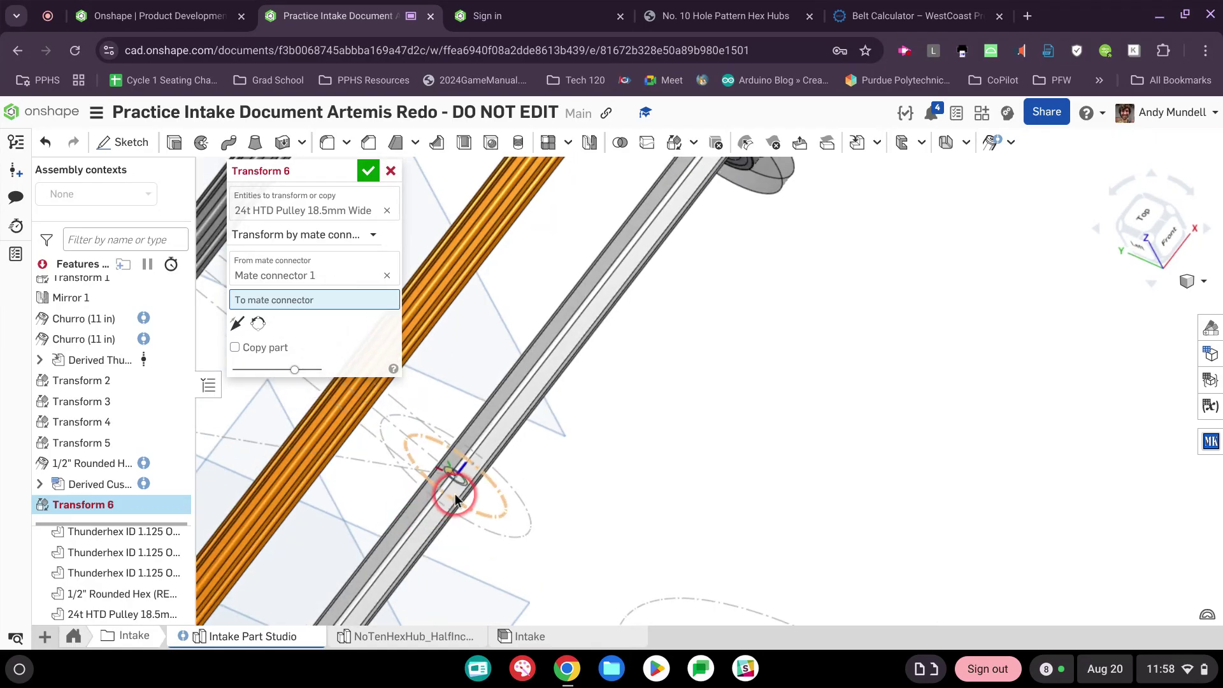
pyautogui.click(456, 500)
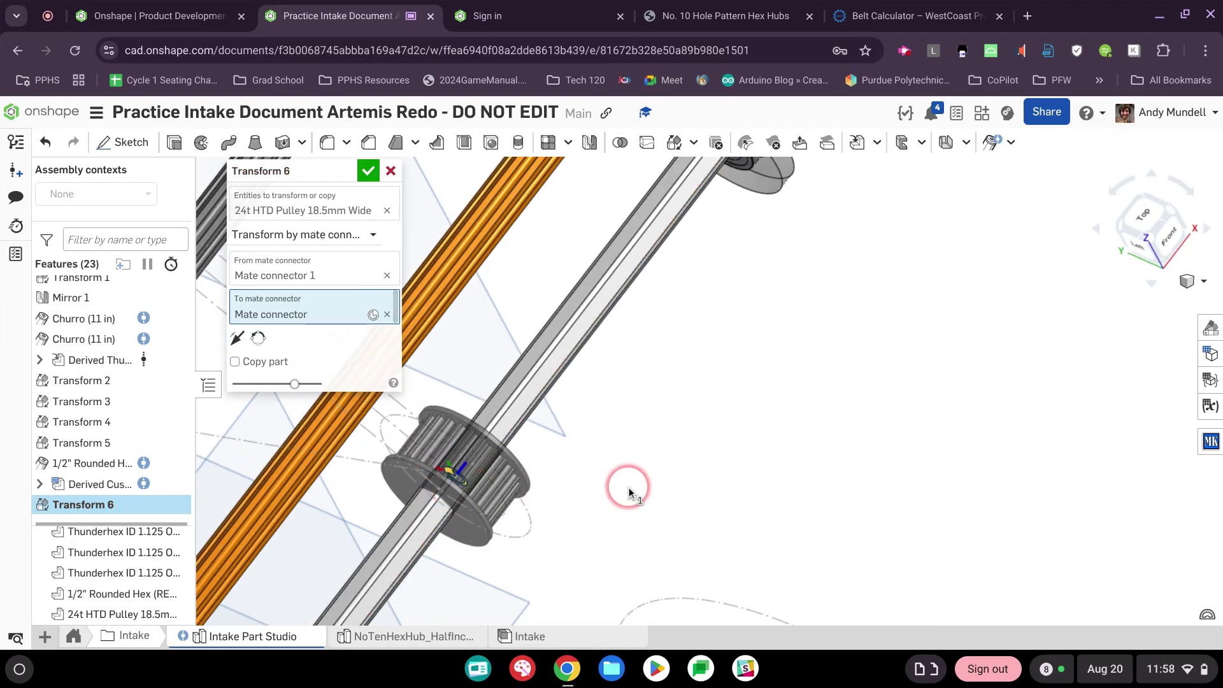
# - Inspect the pulley's placement on the lower hex shaft, turn on Copy part, and accept the transform
pyautogui.moveTo(634, 492); pyautogui.dragTo(478, 441, button='right')
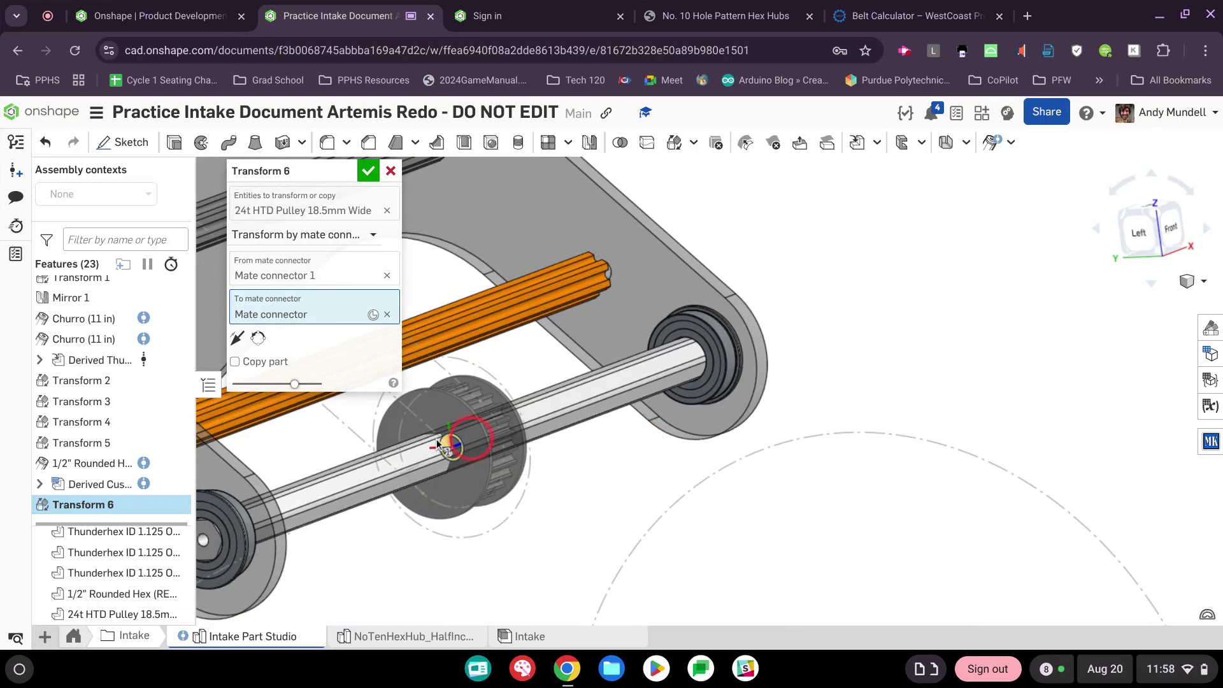
pyautogui.scroll(3, 418, 438)
pyautogui.scroll(2, 418, 437)
pyautogui.scroll(4, 542, 418)
pyautogui.scroll(-10, 614, 434)
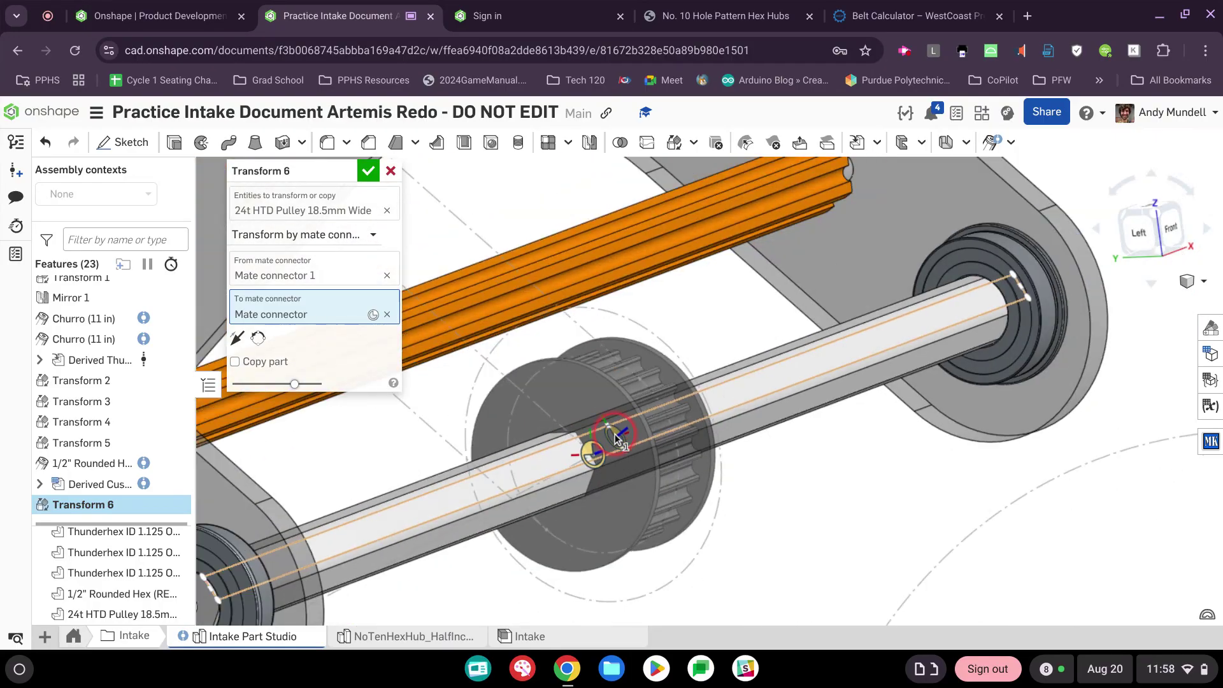
pyautogui.moveTo(767, 488); pyautogui.dragTo(789, 498, button='right')
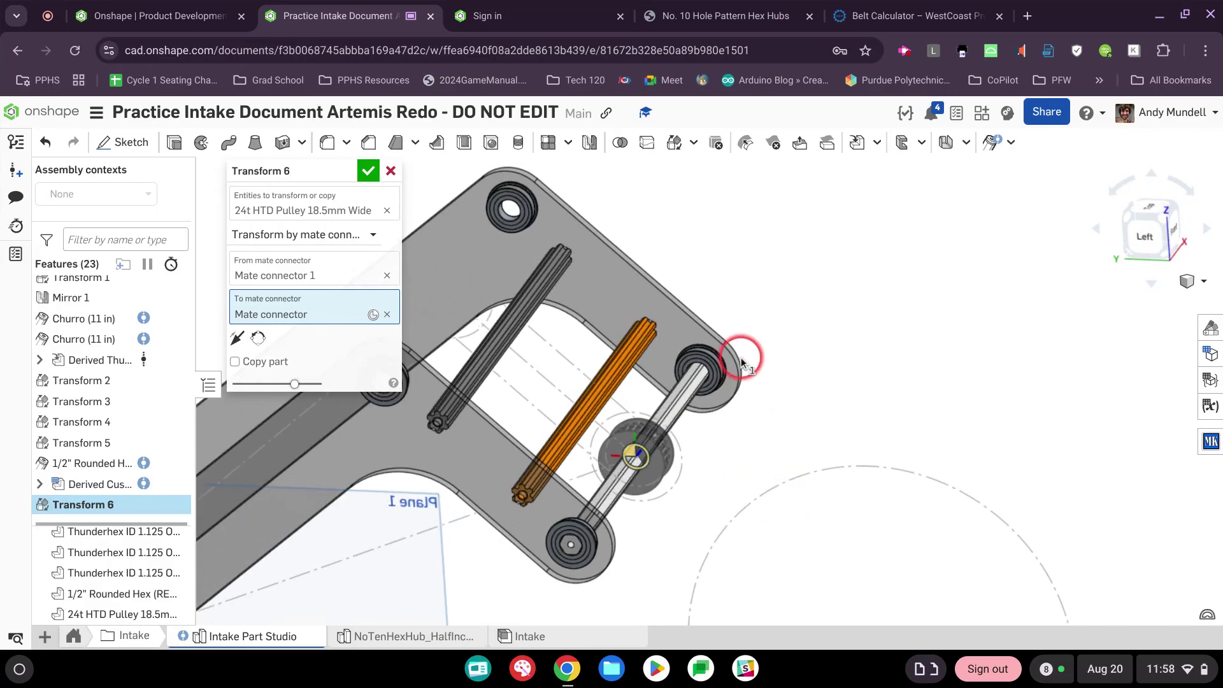
pyautogui.click(256, 362)
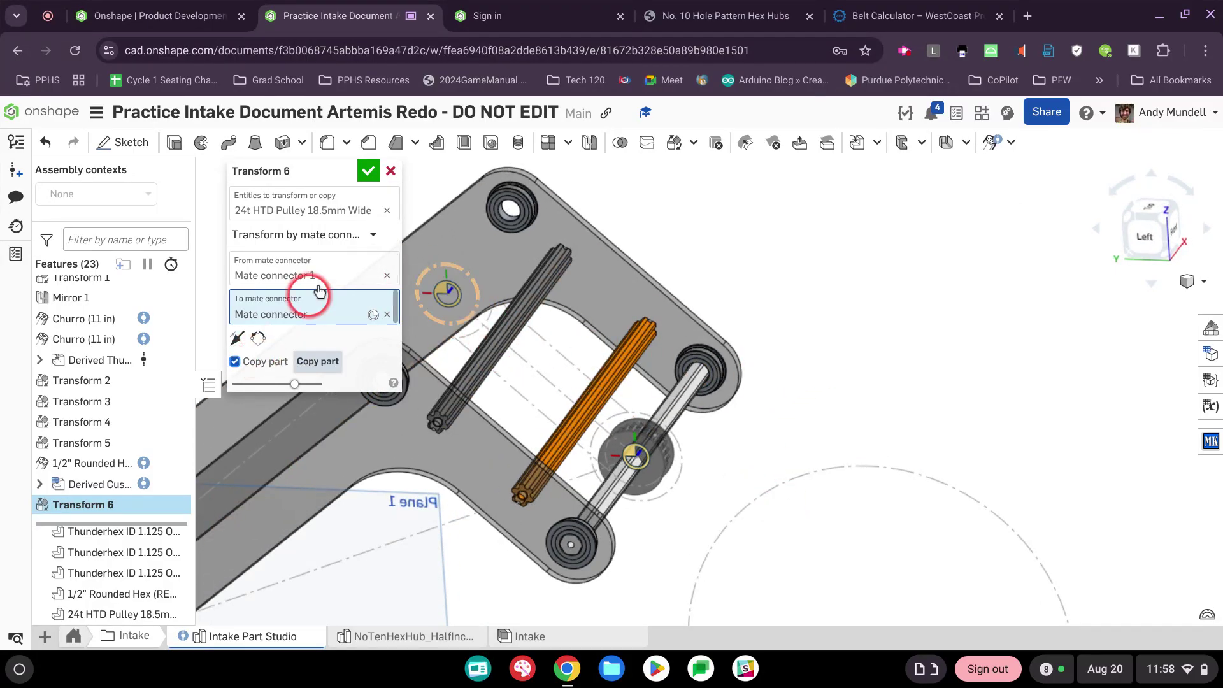
pyautogui.click(367, 170)
pyautogui.scroll(-2, 509, 418)
pyautogui.moveTo(468, 533); pyautogui.dragTo(552, 195, button='middle')
pyautogui.scroll(8, 507, 332)
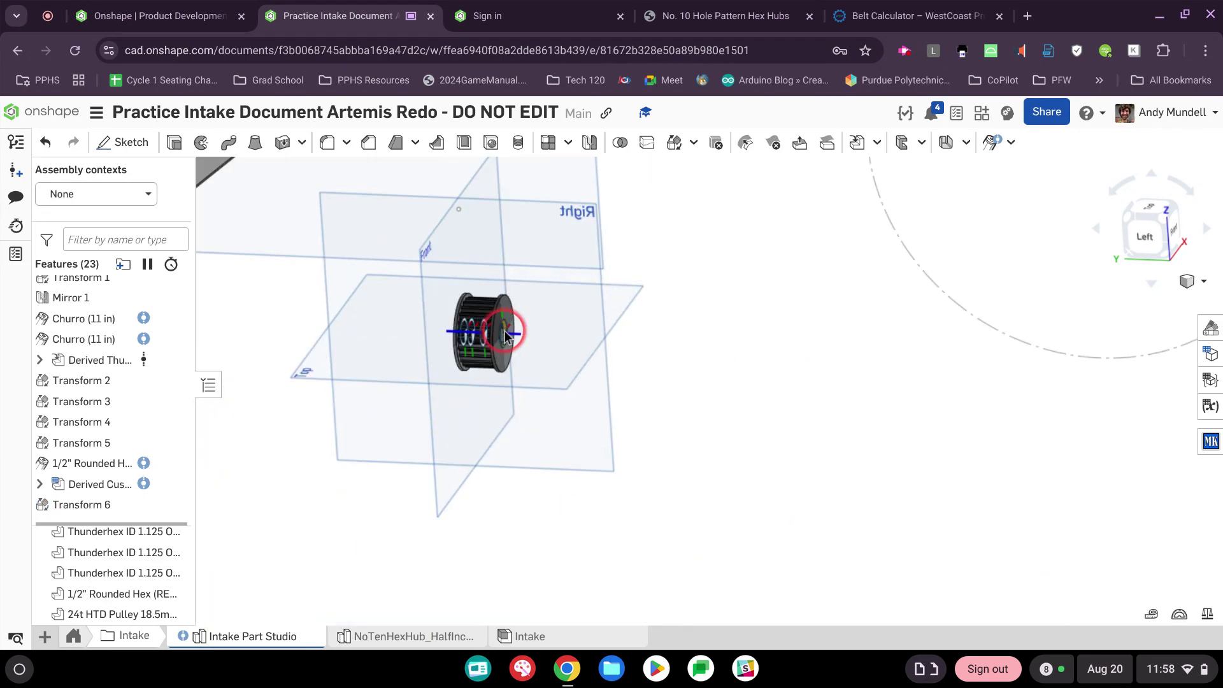
pyautogui.click(507, 332)
pyautogui.scroll(3, 507, 332)
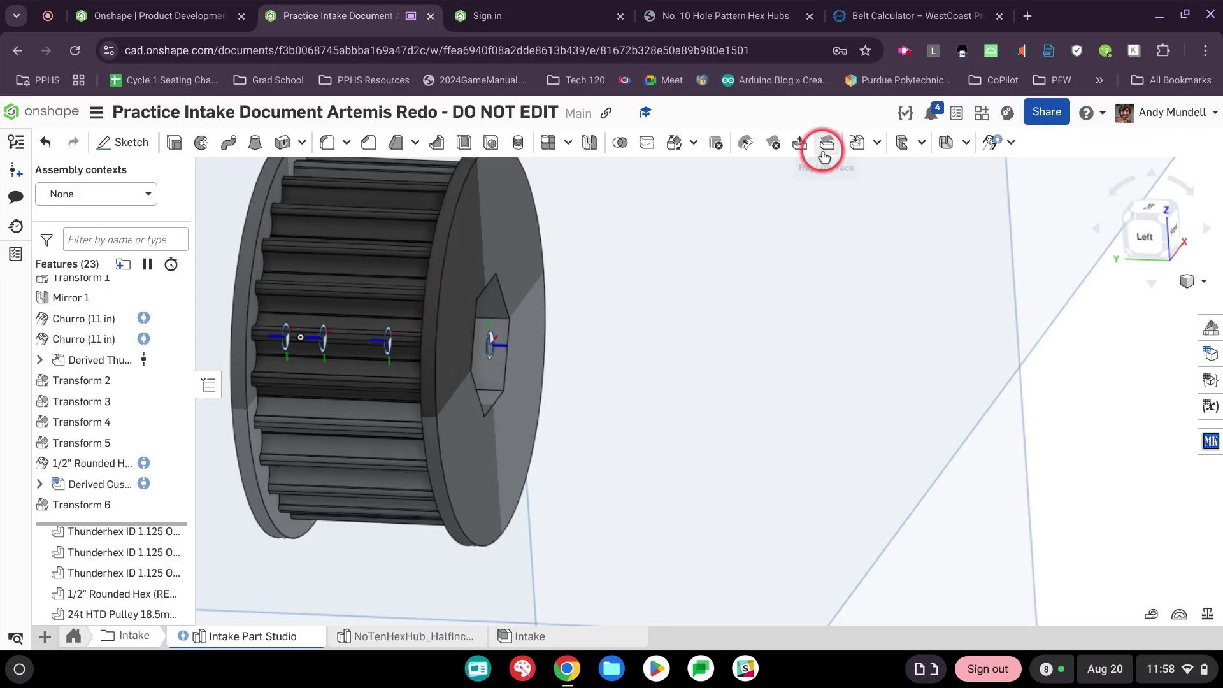
pyautogui.click(675, 145)
pyautogui.click(302, 223)
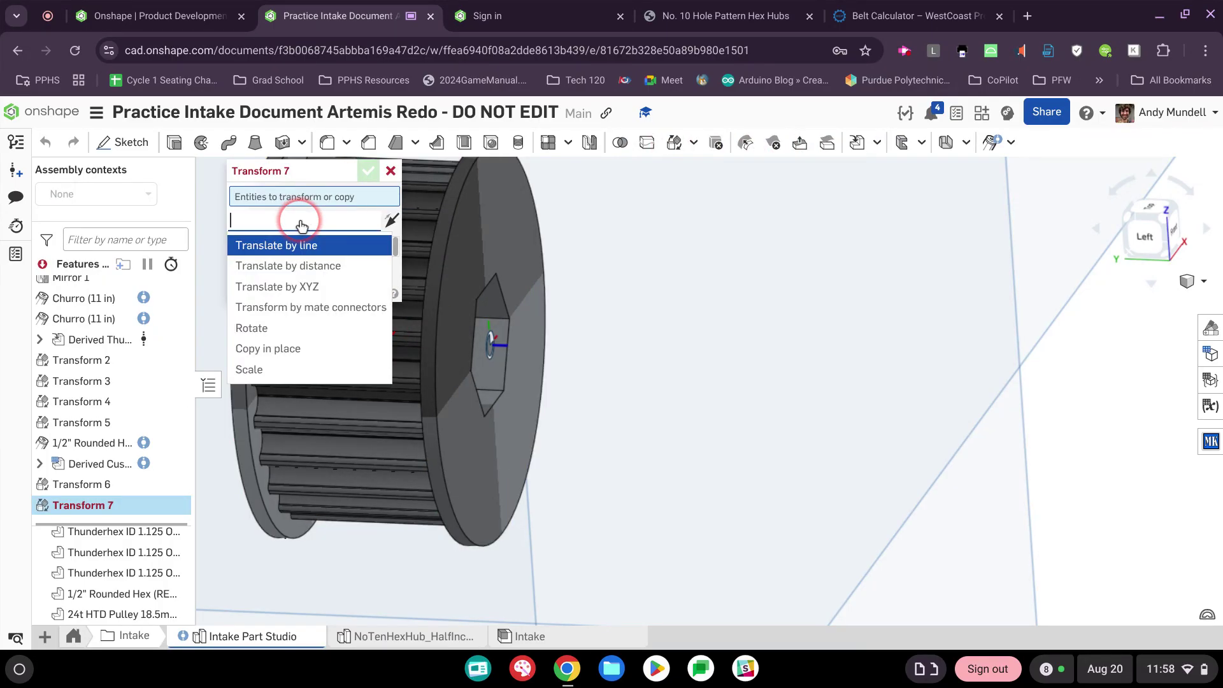
pyautogui.click(506, 230)
pyautogui.click(506, 231)
pyautogui.click(494, 231)
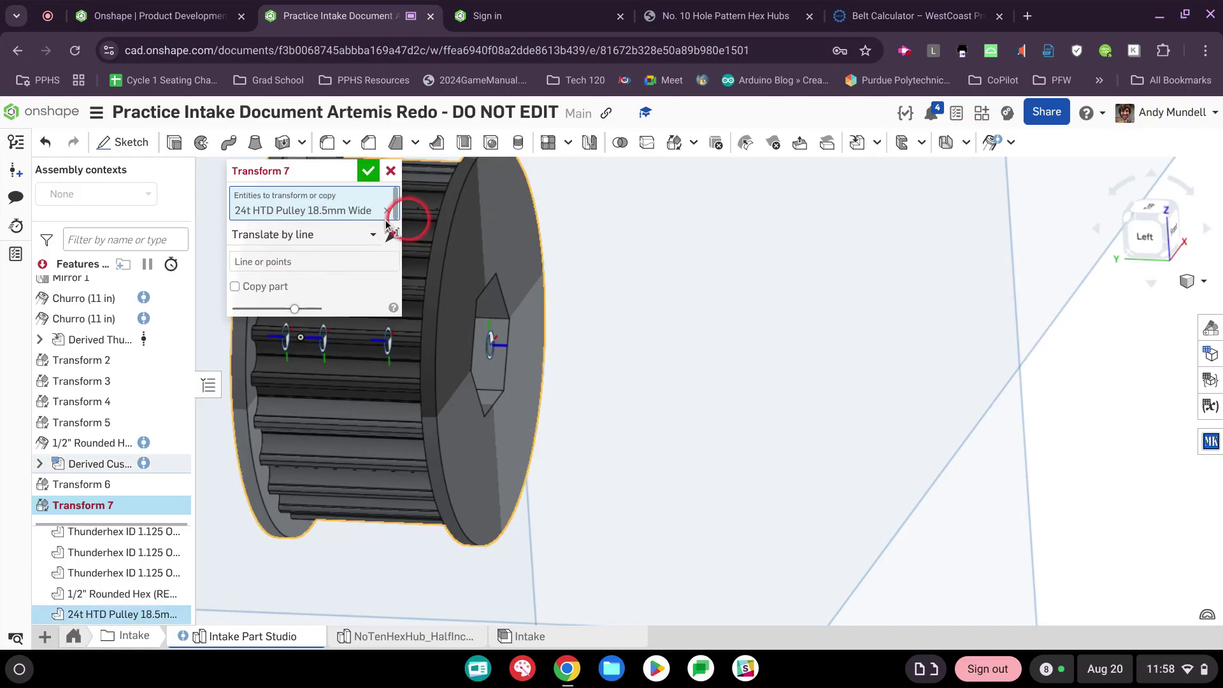
pyautogui.click(308, 232)
pyautogui.click(322, 320)
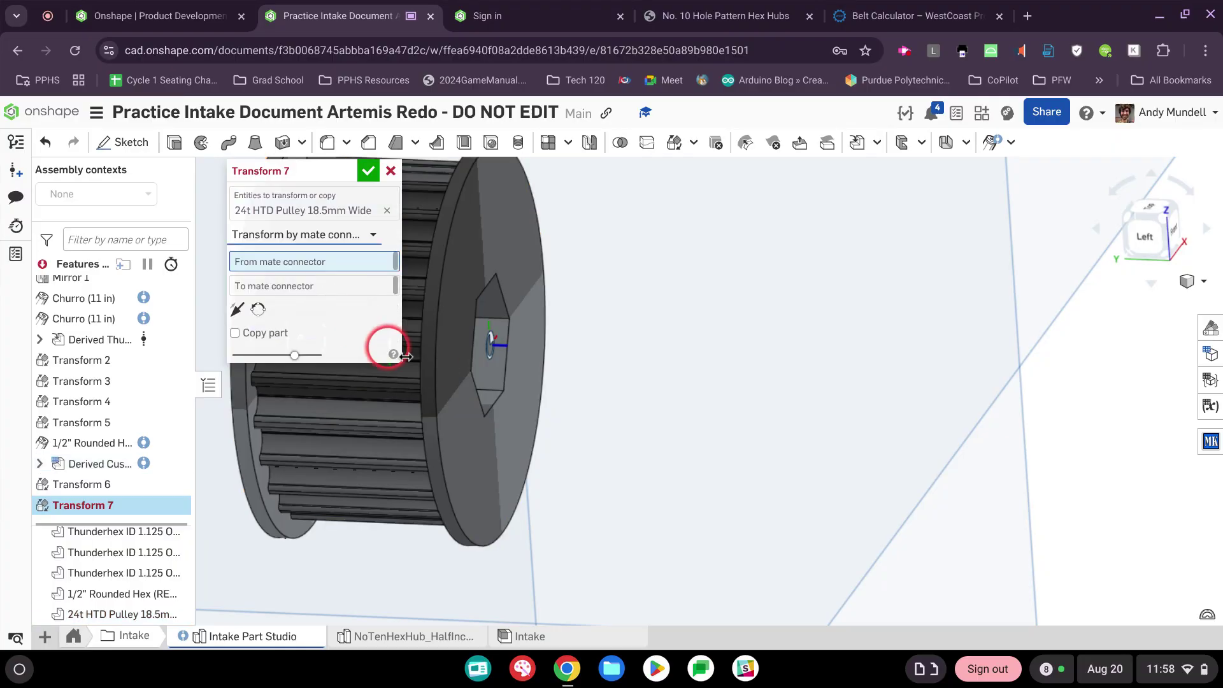
pyautogui.moveTo(678, 348); pyautogui.dragTo(799, 353, button='middle')
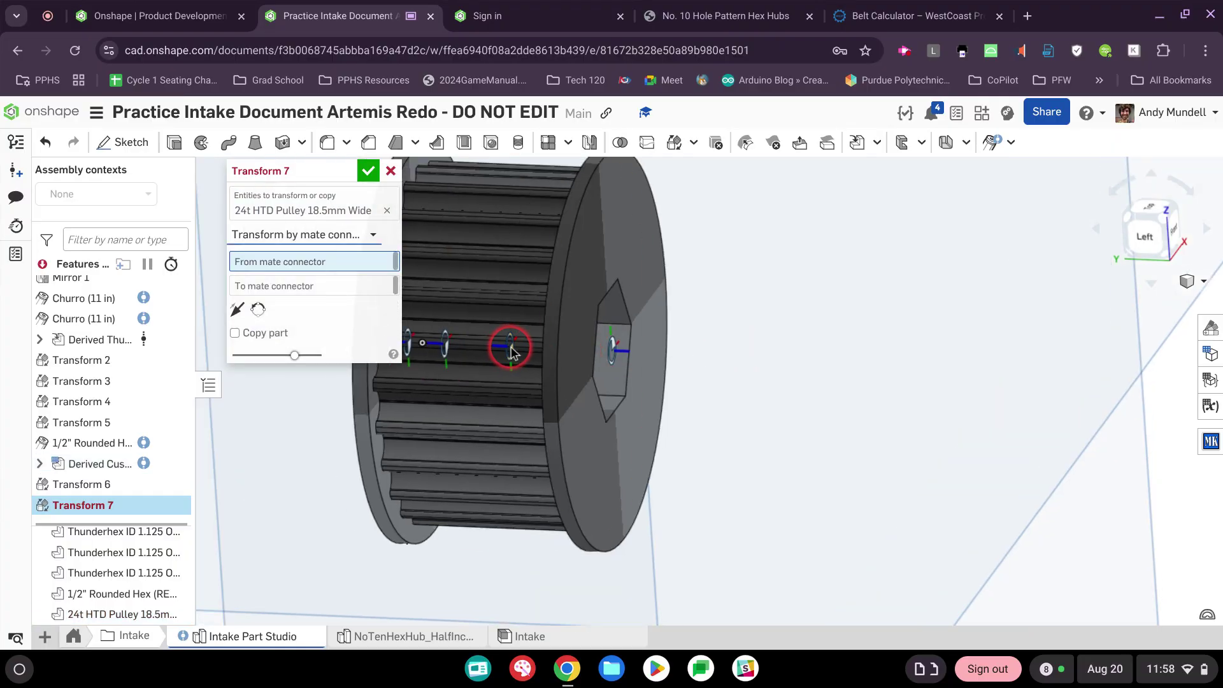
pyautogui.click(511, 349)
pyautogui.scroll(-5, 516, 347)
pyautogui.moveTo(763, 282); pyautogui.dragTo(711, 564, button='middle')
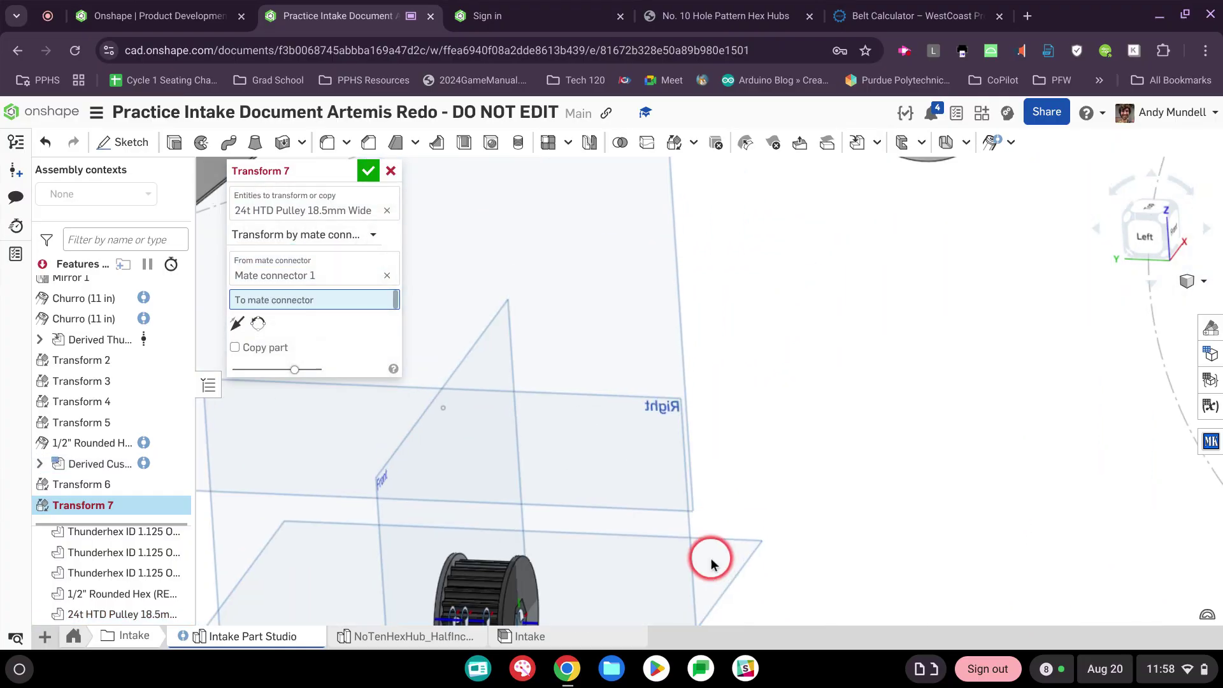
pyautogui.moveTo(681, 368)
pyautogui.mouseDown(button='middle')
pyautogui.moveTo(660, 622)
pyautogui.moveTo(649, 588)
pyautogui.moveTo(640, 630)
pyautogui.mouseUp(button='middle')
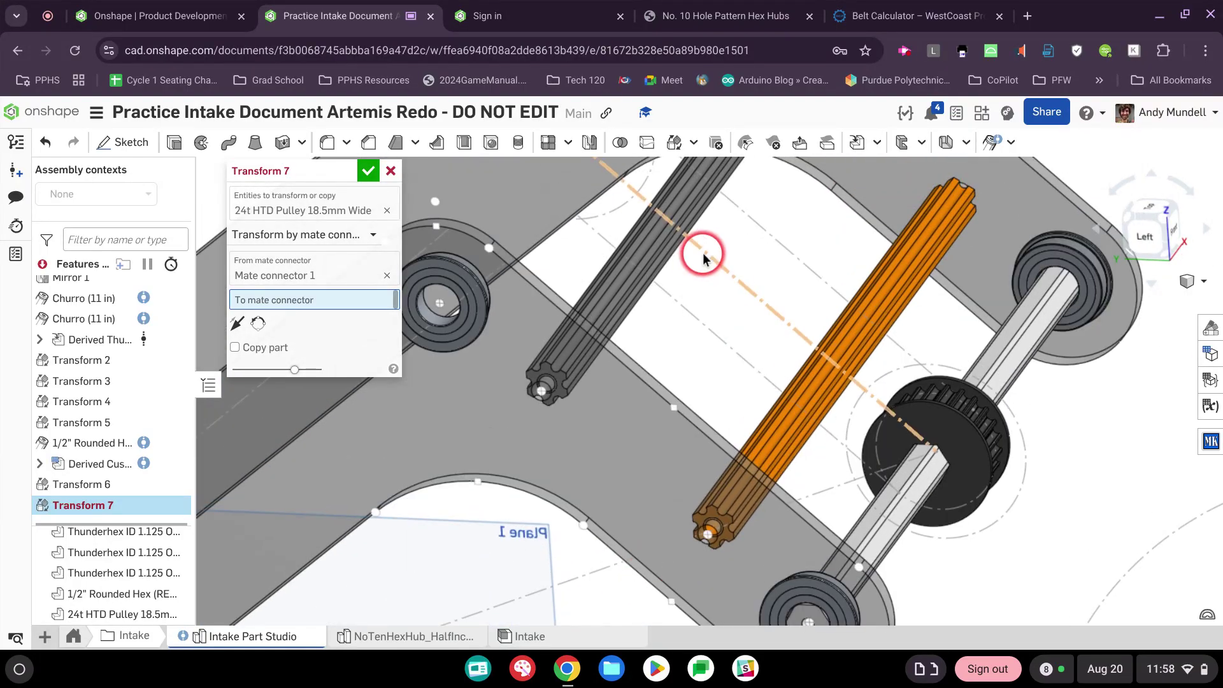
pyautogui.moveTo(704, 257); pyautogui.dragTo(658, 423, button='middle')
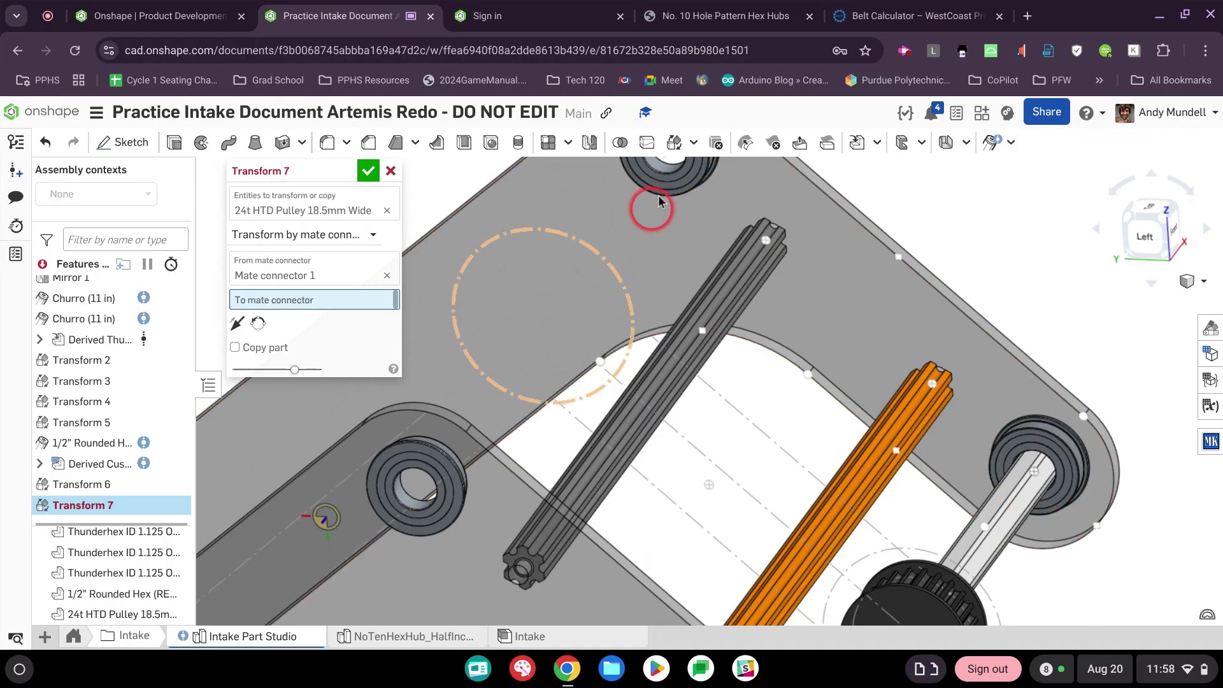
pyautogui.scroll(-3, 644, 350)
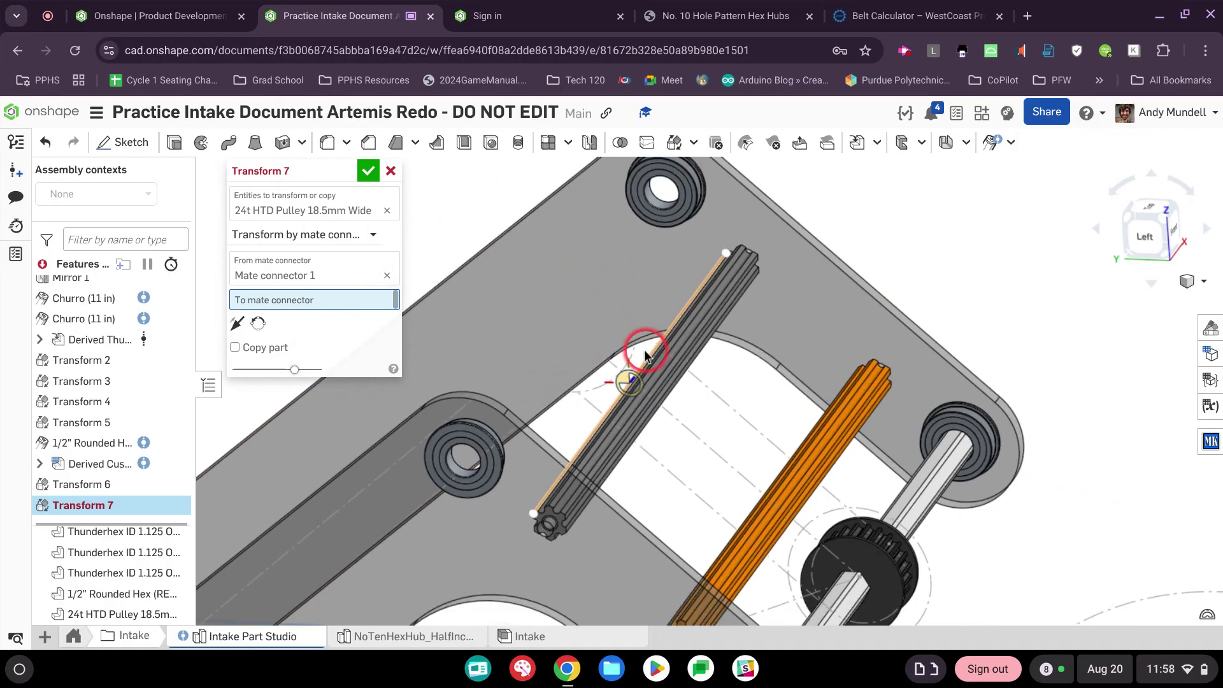
pyautogui.click(390, 171)
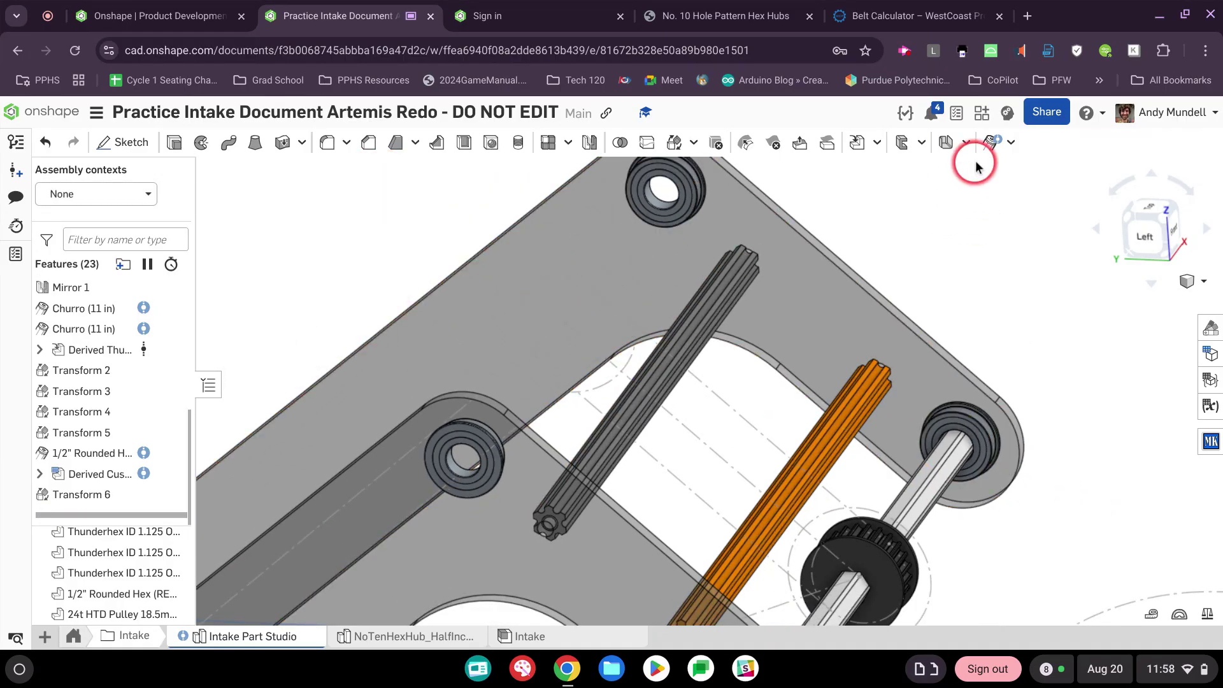
# - Start a rounded hex shaft set to Up to Face, using the upper bearing's inner ring face on one arm as its end face
pyautogui.click(991, 142)
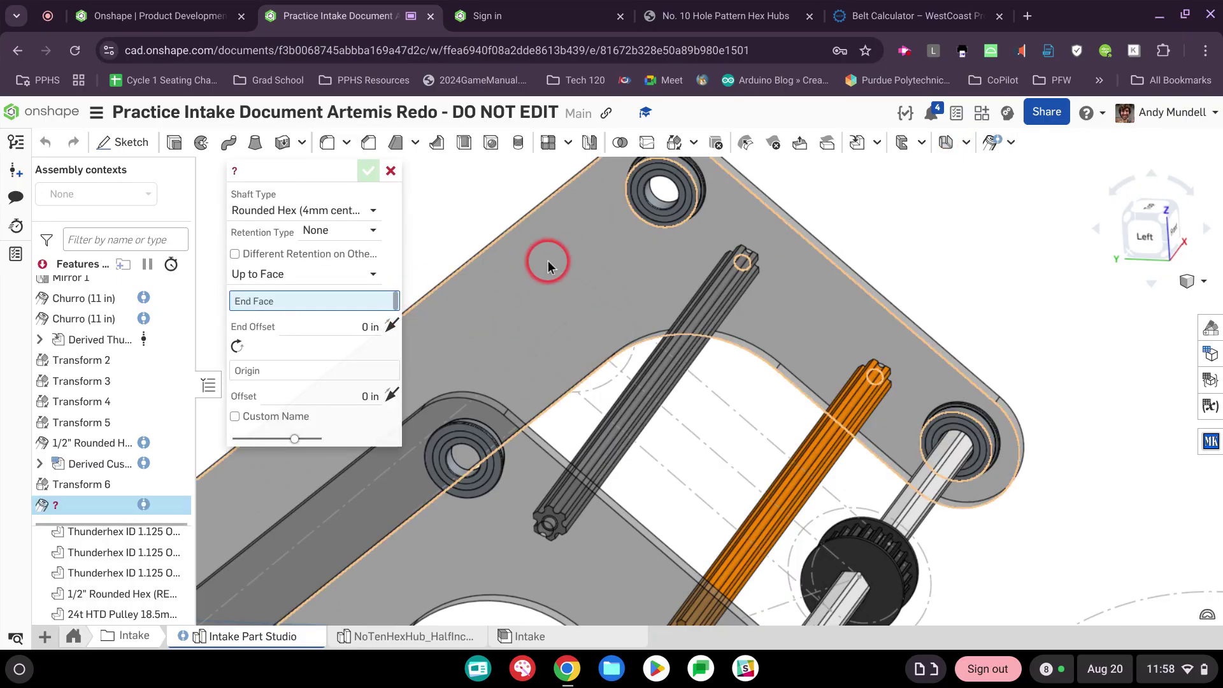
pyautogui.moveTo(546, 262); pyautogui.dragTo(467, 319, button='right')
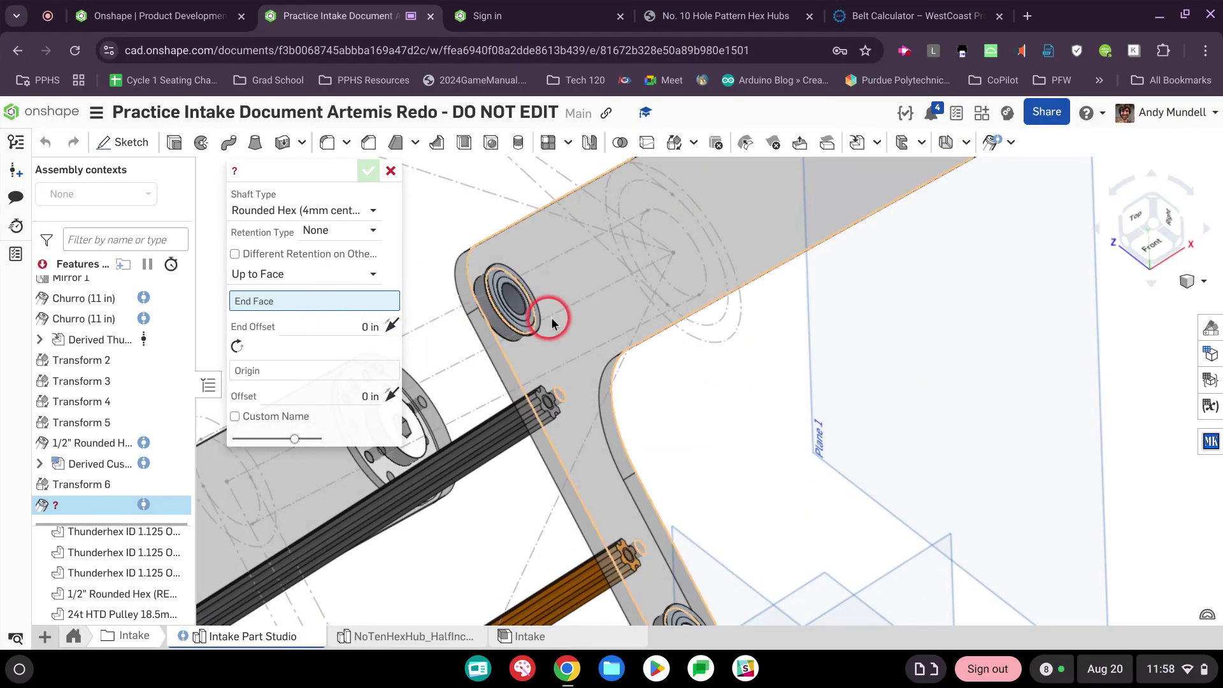
pyautogui.moveTo(551, 315); pyautogui.dragTo(709, 283, button='middle')
pyautogui.moveTo(481, 488); pyautogui.dragTo(675, 398, button='right')
pyautogui.scroll(2, 924, 330)
pyautogui.scroll(4, 925, 334)
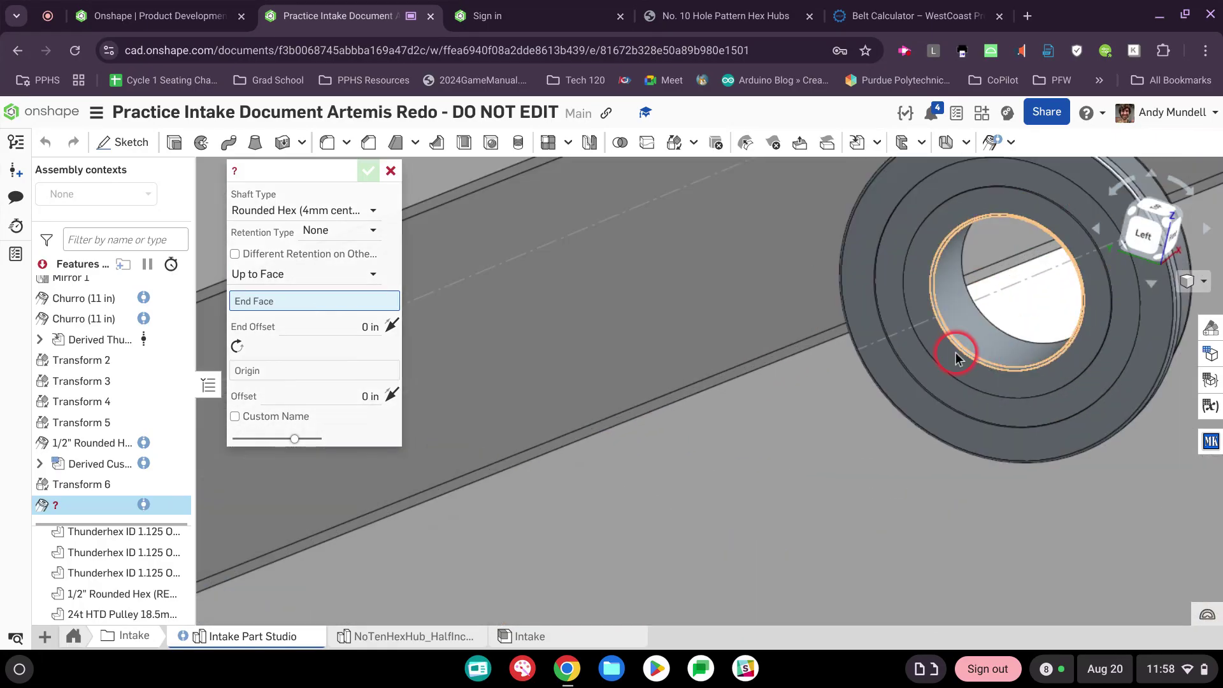
pyautogui.click(952, 359)
# - Set the shaft's origin to the circular edge of the matching upper bearing on the opposite arm
pyautogui.scroll(-6, 946, 355)
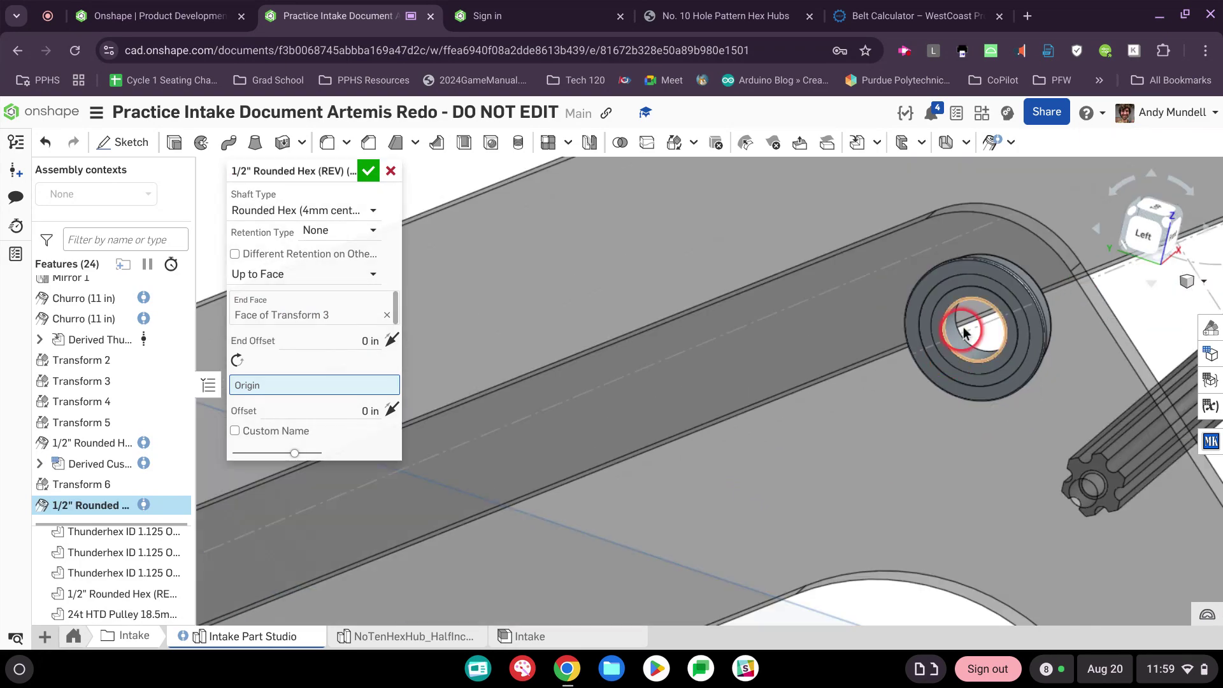
pyautogui.scroll(8, 1089, 293)
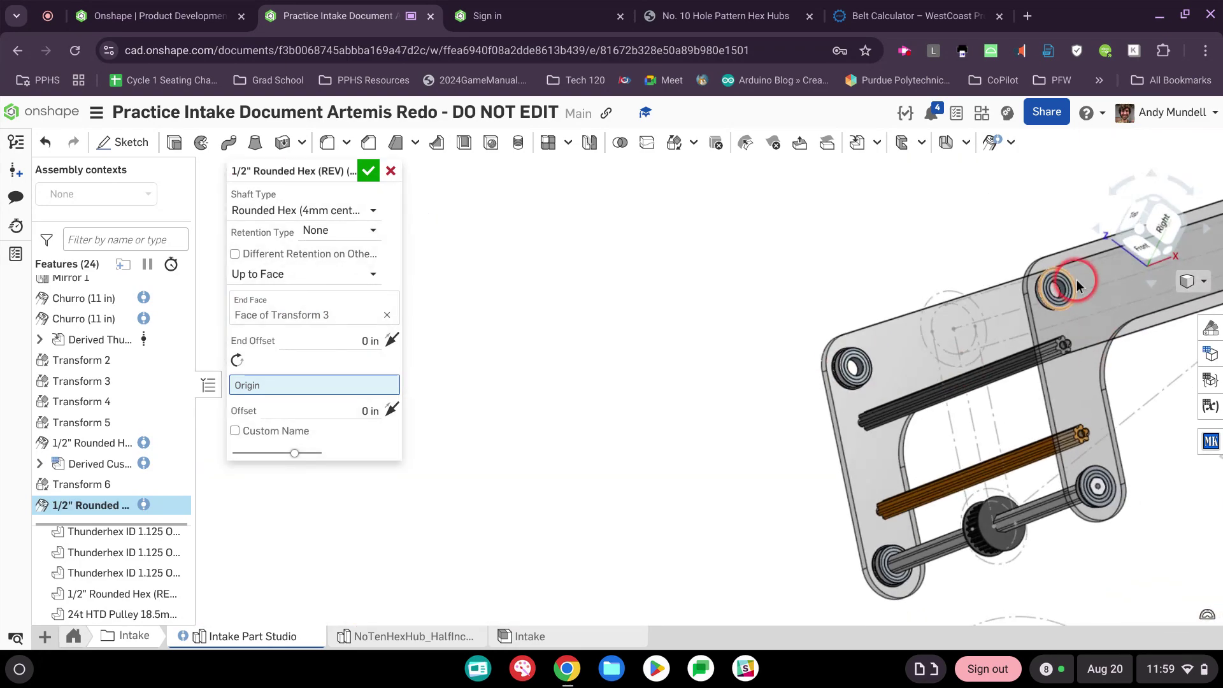
pyautogui.scroll(2, 1013, 325)
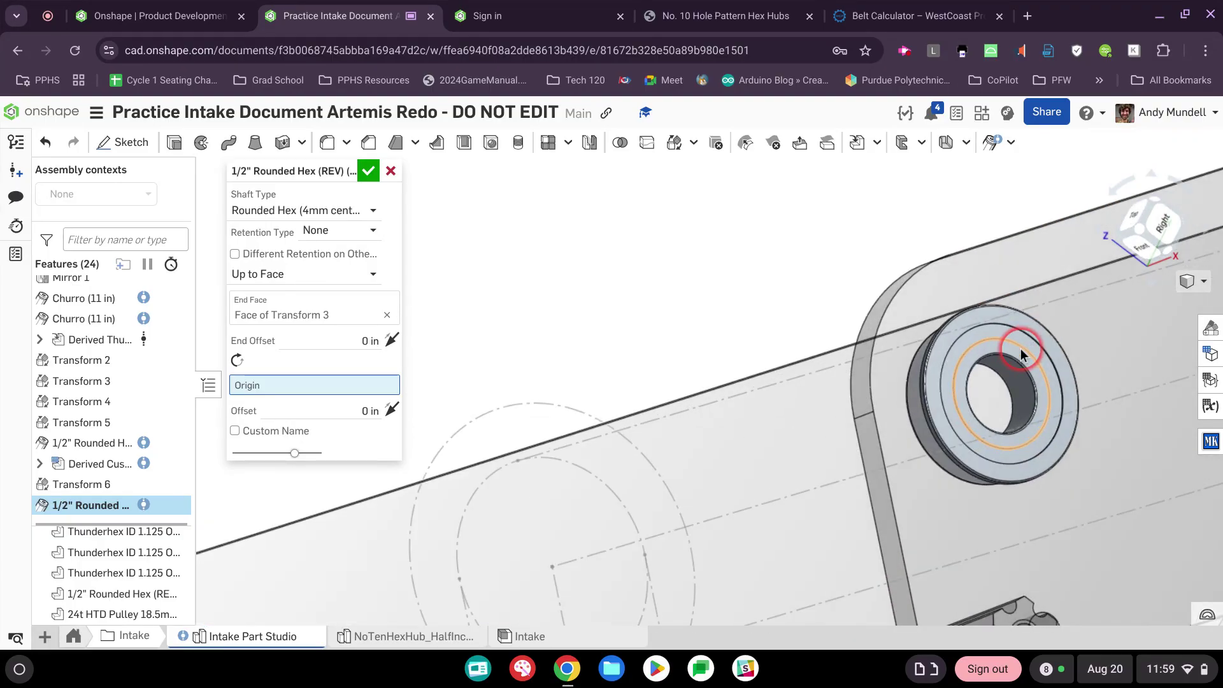
pyautogui.click(1021, 353)
pyautogui.scroll(-2, 1019, 351)
pyautogui.moveTo(667, 376); pyautogui.dragTo(824, 375, button='right')
pyautogui.scroll(-3, 731, 380)
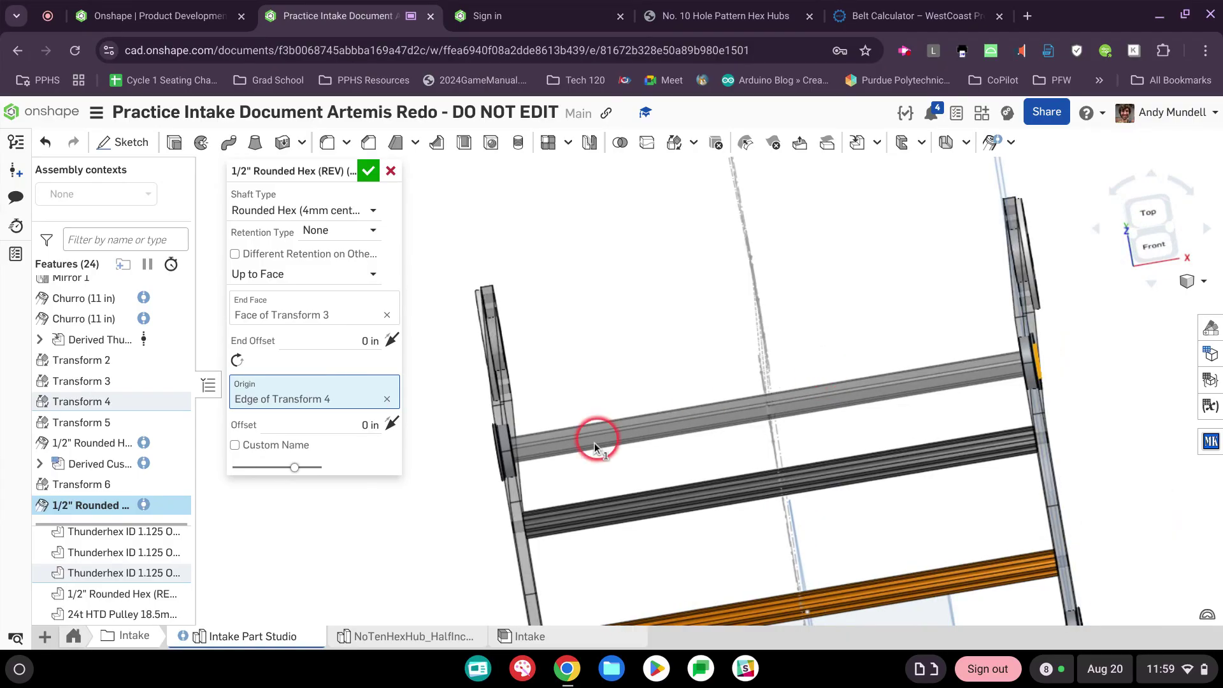
# - Set the shaft's end offset to 1 in, check its overhang from above, and accept the shaft
pyautogui.click(1150, 226)
pyautogui.scroll(5, 642, 484)
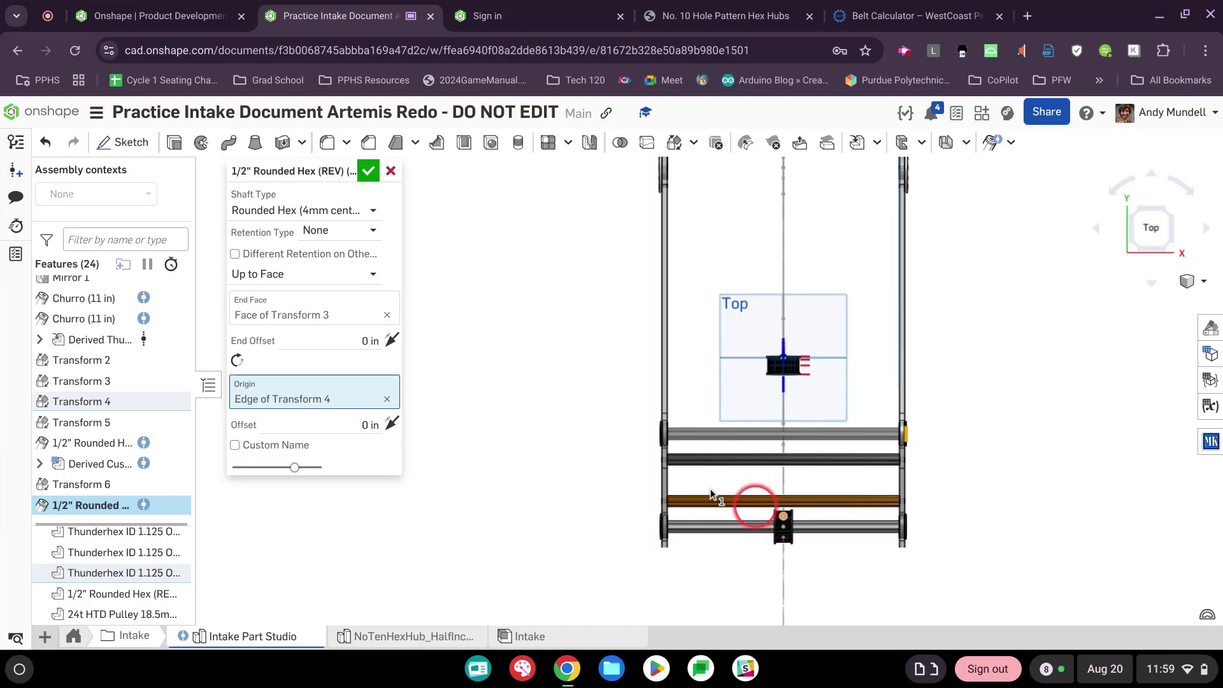
pyautogui.scroll(5, 641, 426)
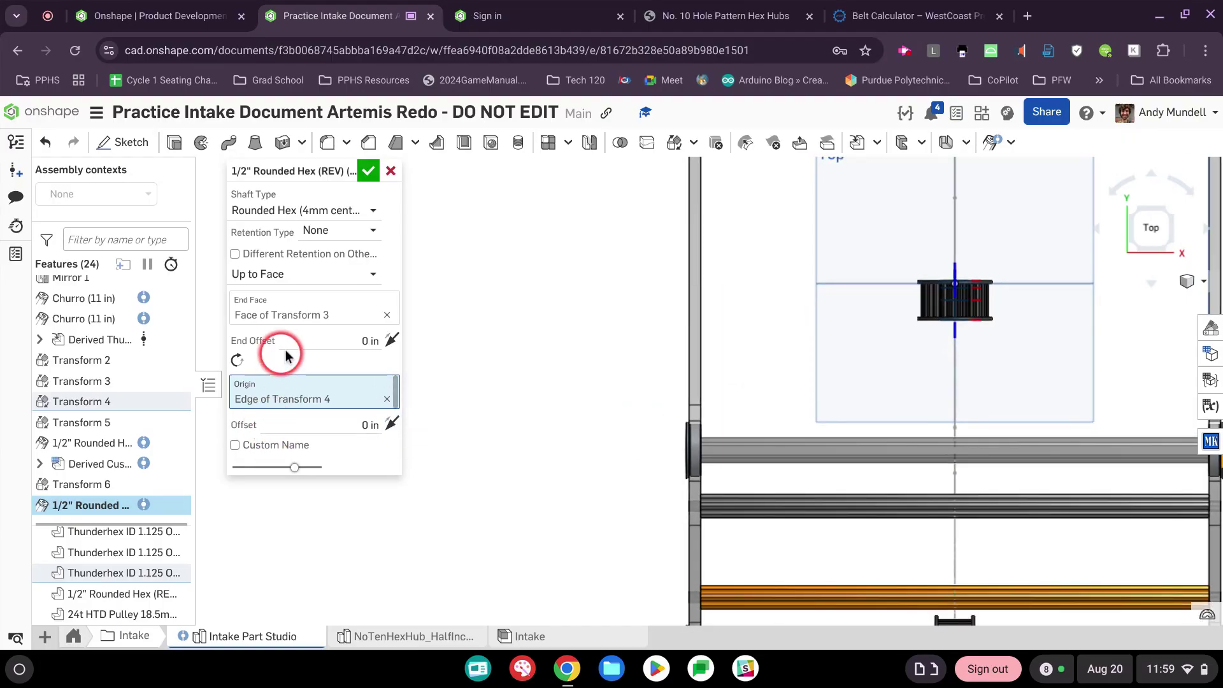
pyautogui.click(308, 340)
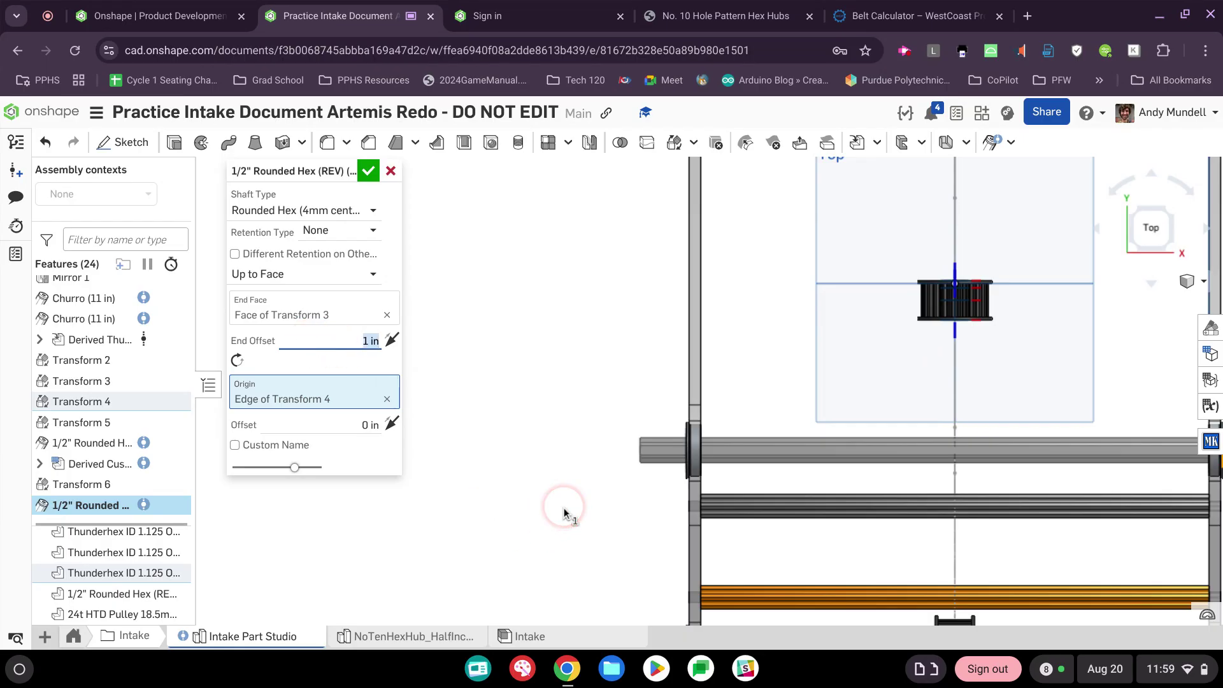
pyautogui.scroll(-5, 615, 475)
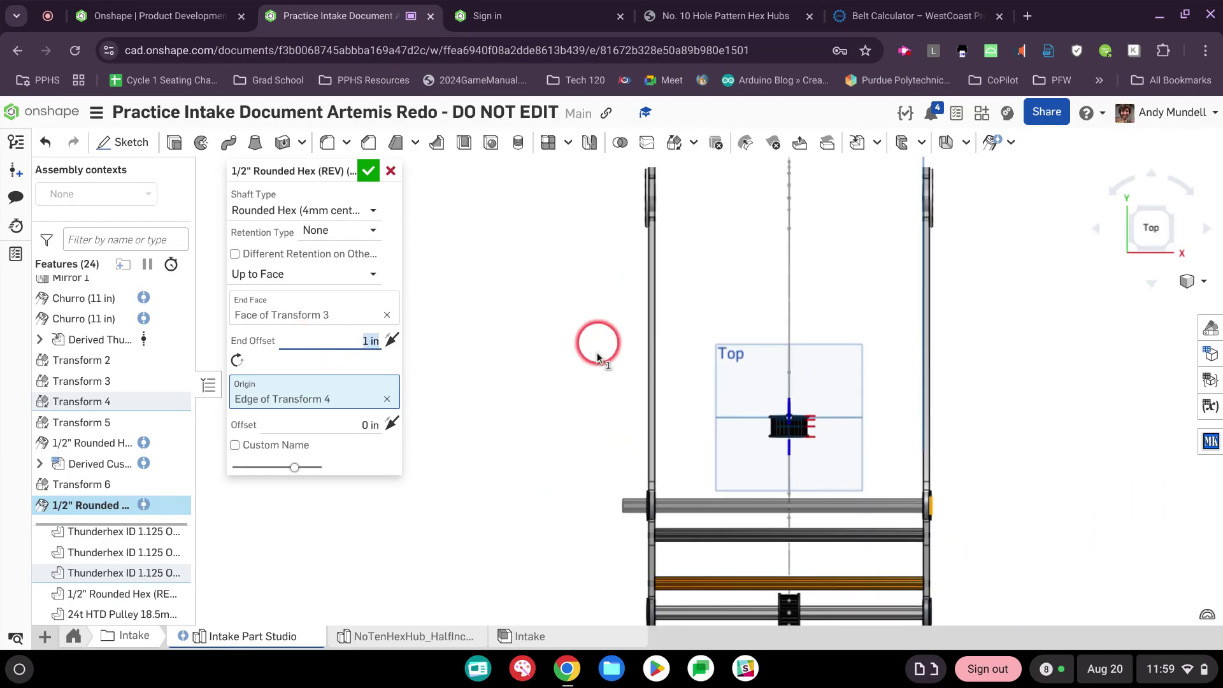
pyautogui.moveTo(598, 357); pyautogui.dragTo(592, 368, button='middle')
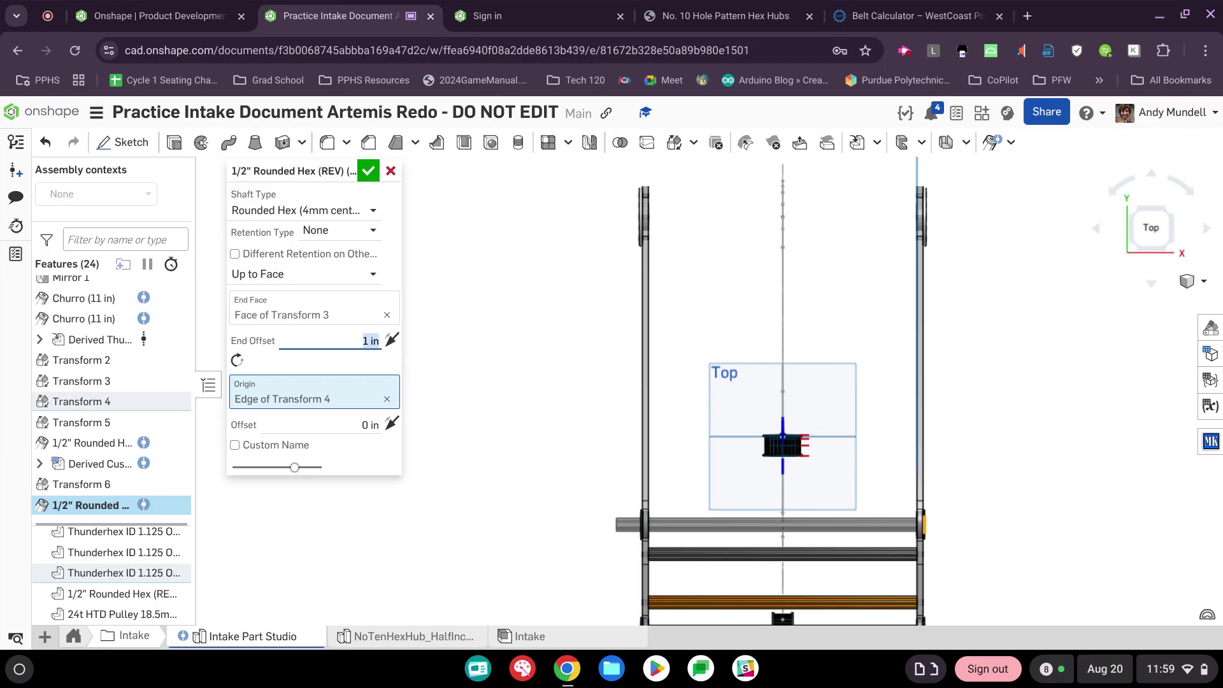
pyautogui.click(368, 172)
# - Start a transform by mate connectors on the original 24-tooth HTD pulley, starting from one of the pulley's own mate connectors
pyautogui.moveTo(544, 492); pyautogui.dragTo(604, 484, button='right')
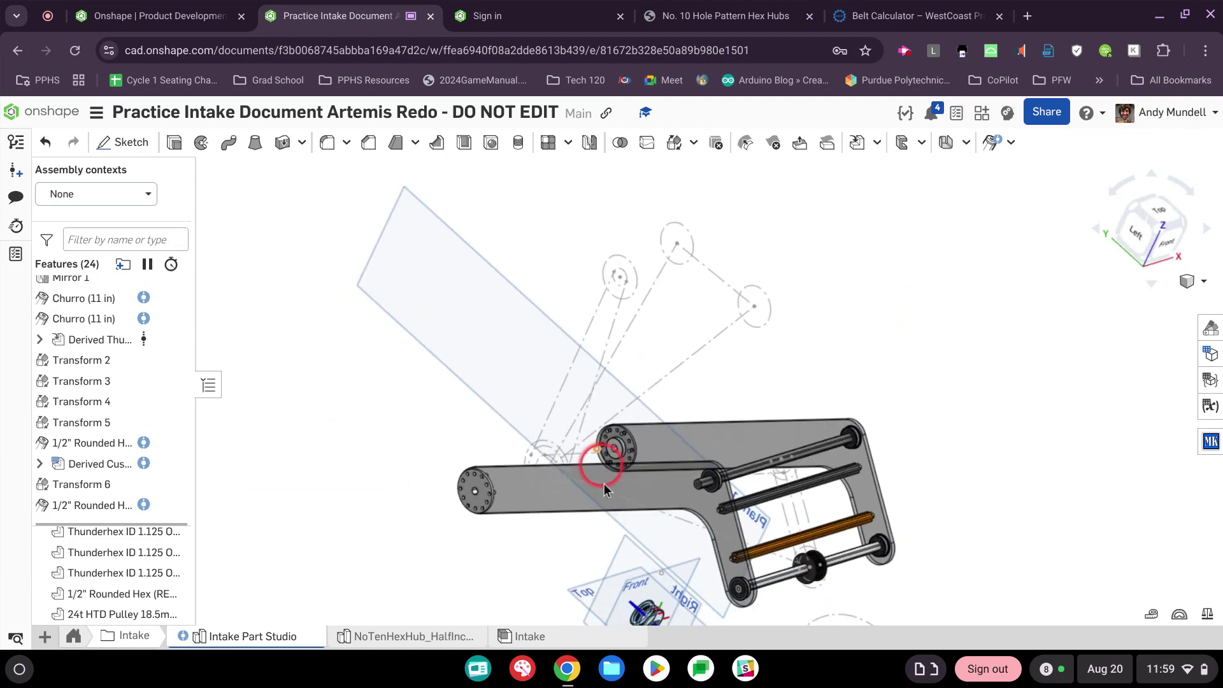
pyautogui.scroll(10, 637, 440)
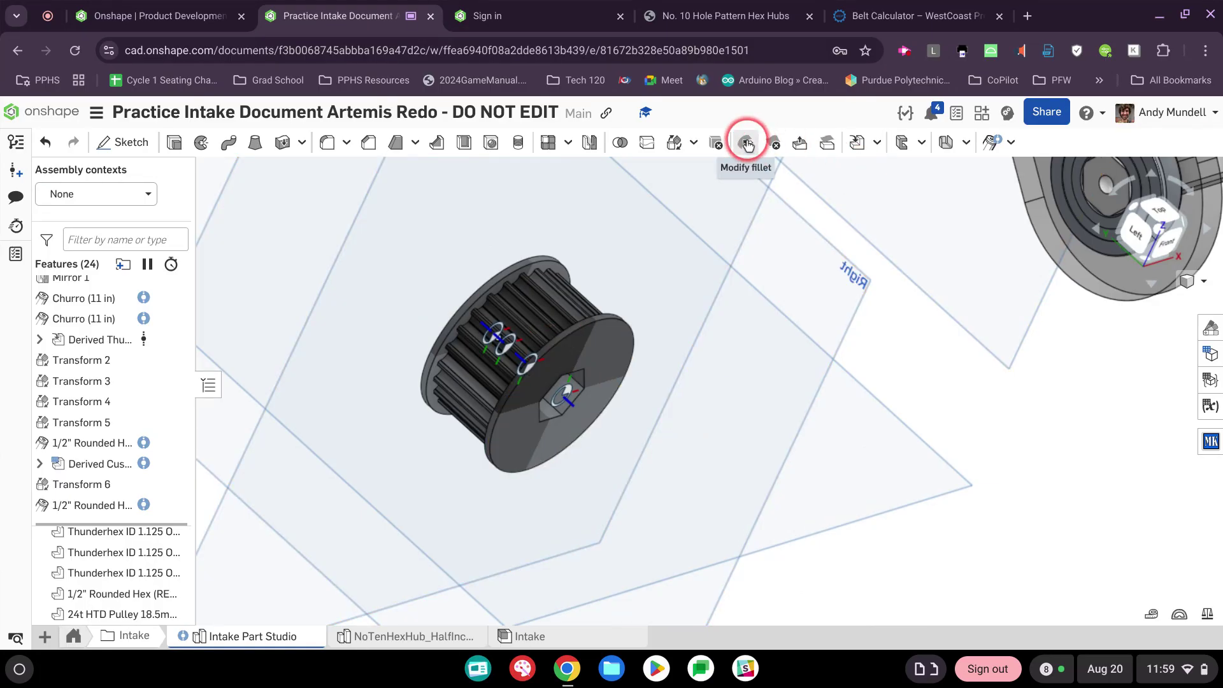
pyautogui.click(675, 142)
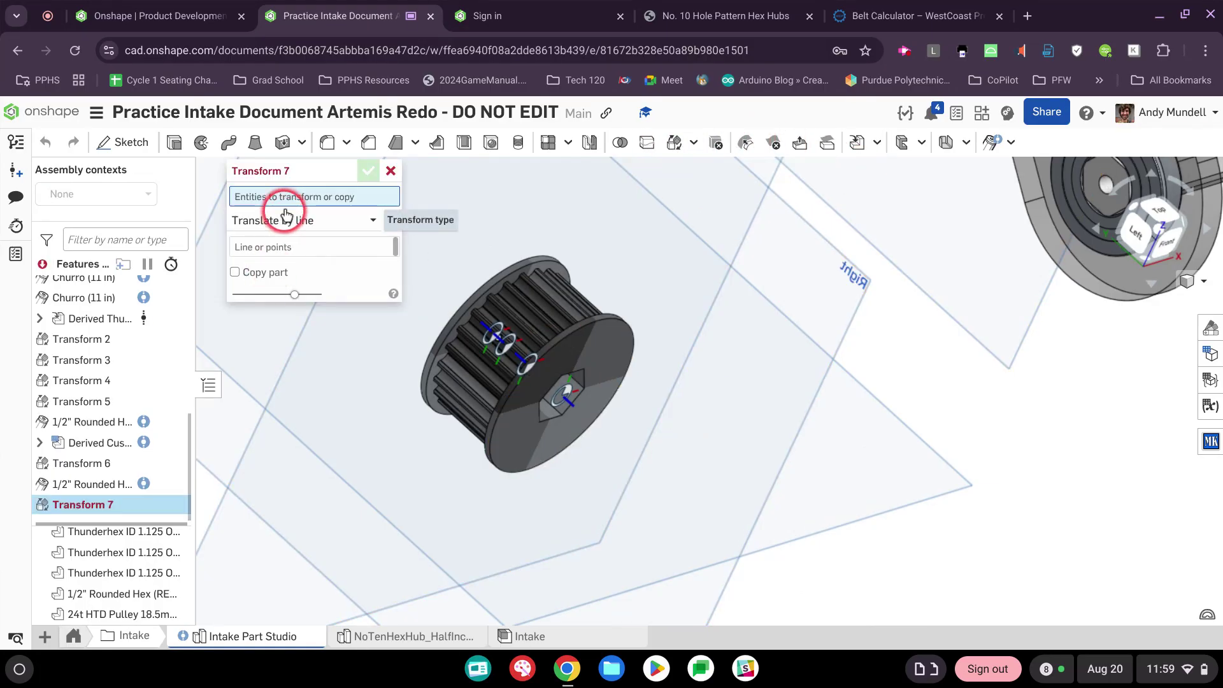
pyautogui.click(484, 293)
pyautogui.click(295, 237)
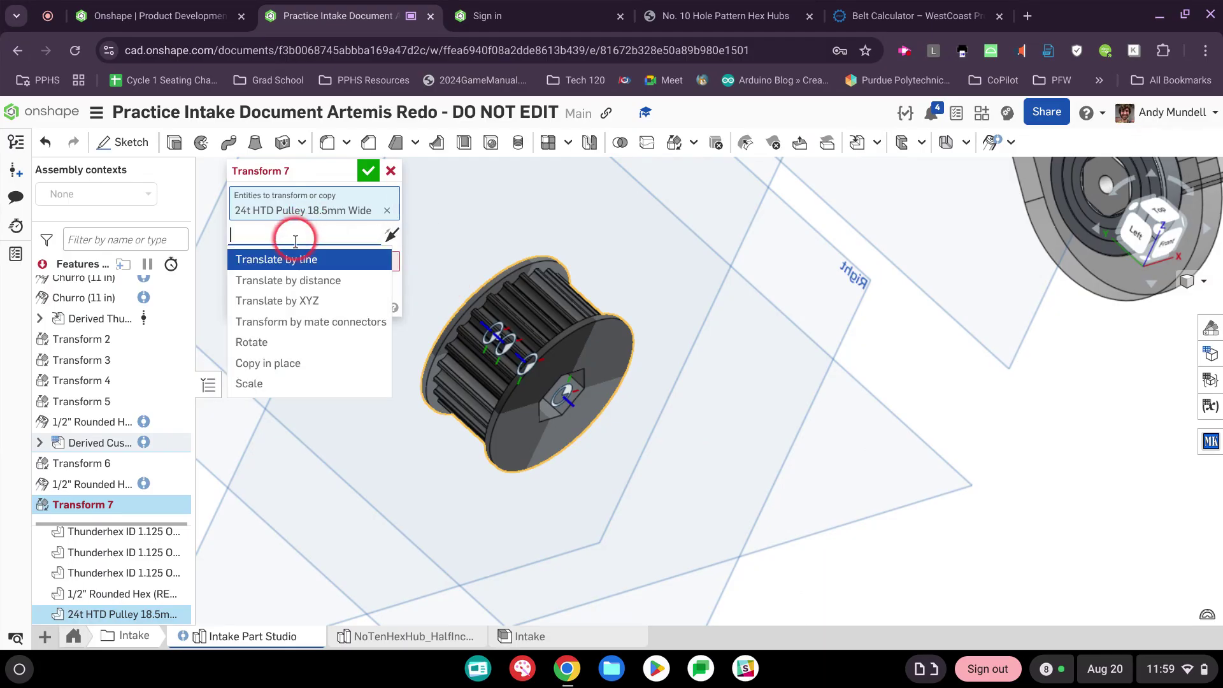
pyautogui.click(311, 321)
pyautogui.scroll(1, 511, 376)
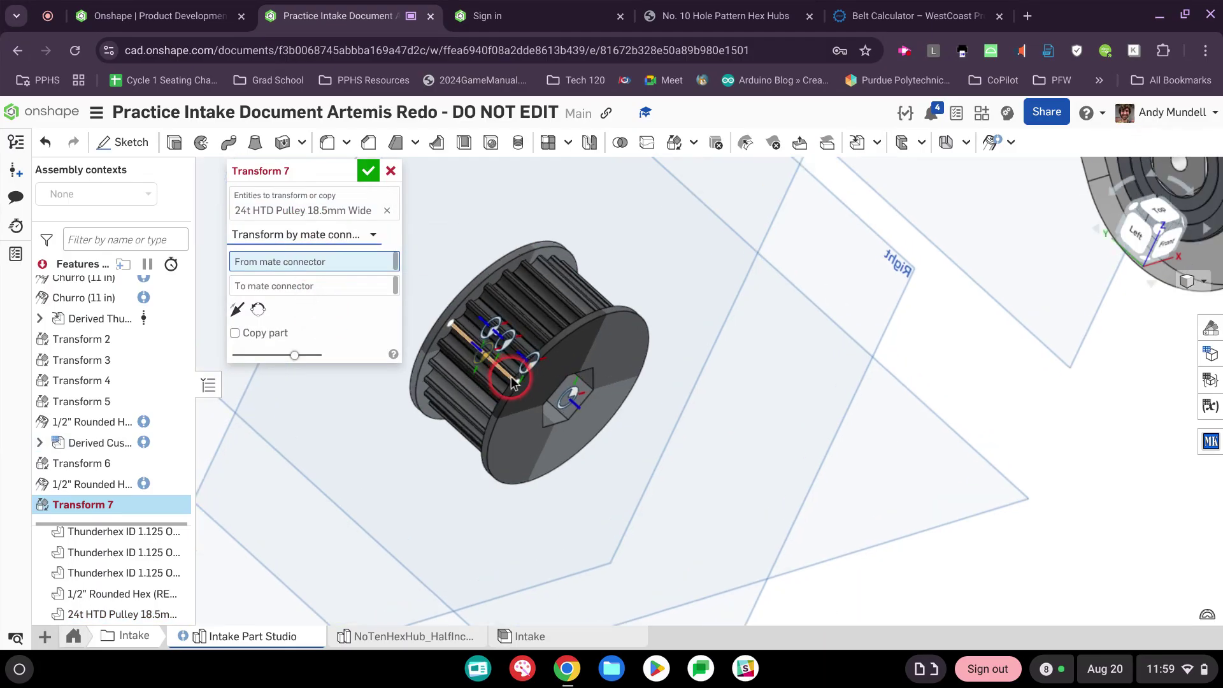
pyautogui.click(511, 377)
# - Set the pulley's destination to the layout sketch vertex at the centre of the belt circles on the upper rounded hex shaft
pyautogui.scroll(-4, 851, 242)
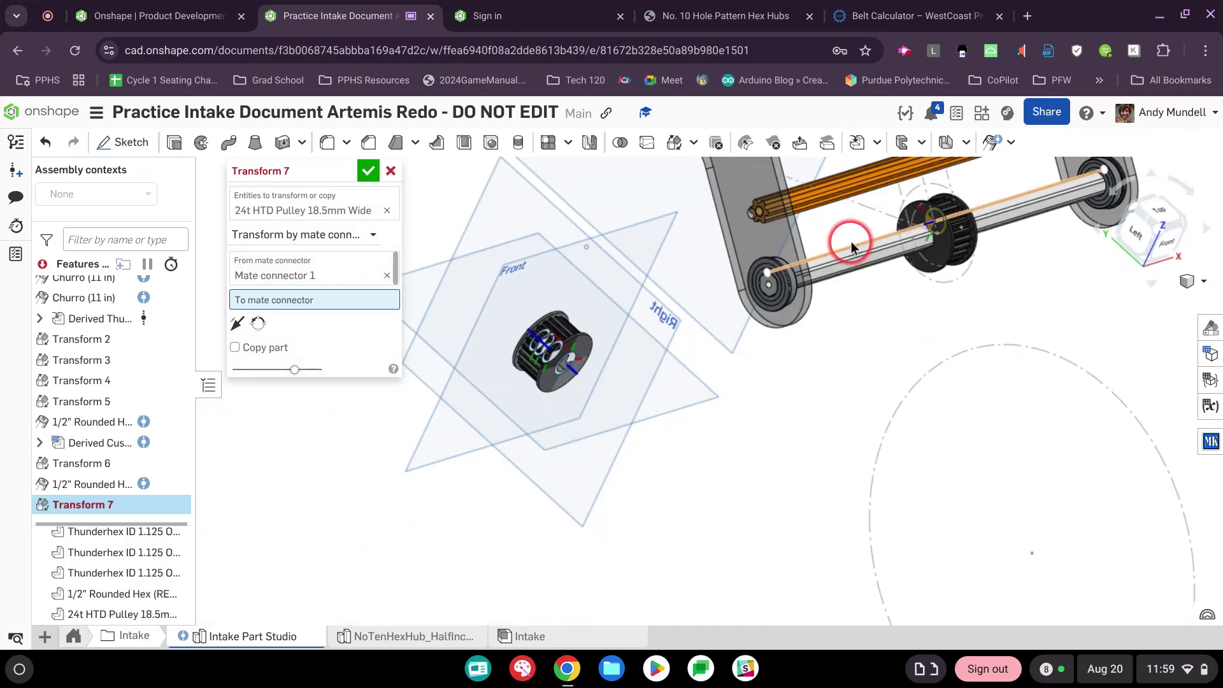
pyautogui.scroll(6, 851, 243)
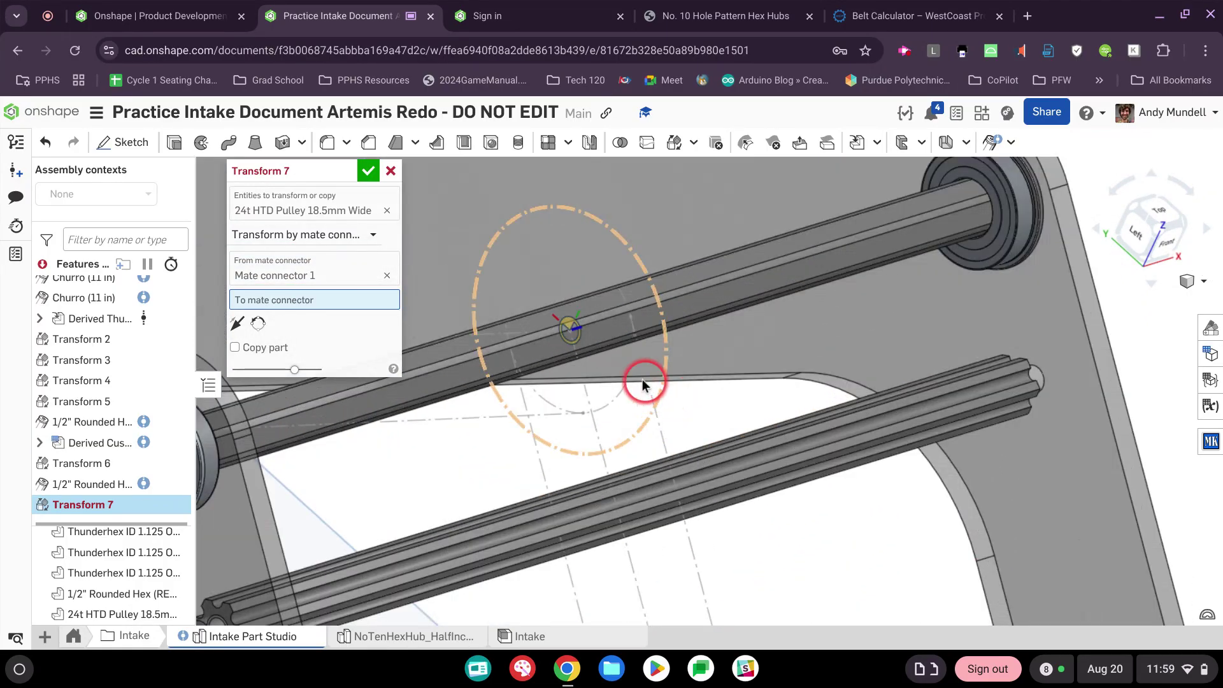
pyautogui.moveTo(603, 355); pyautogui.dragTo(603, 381, button='right')
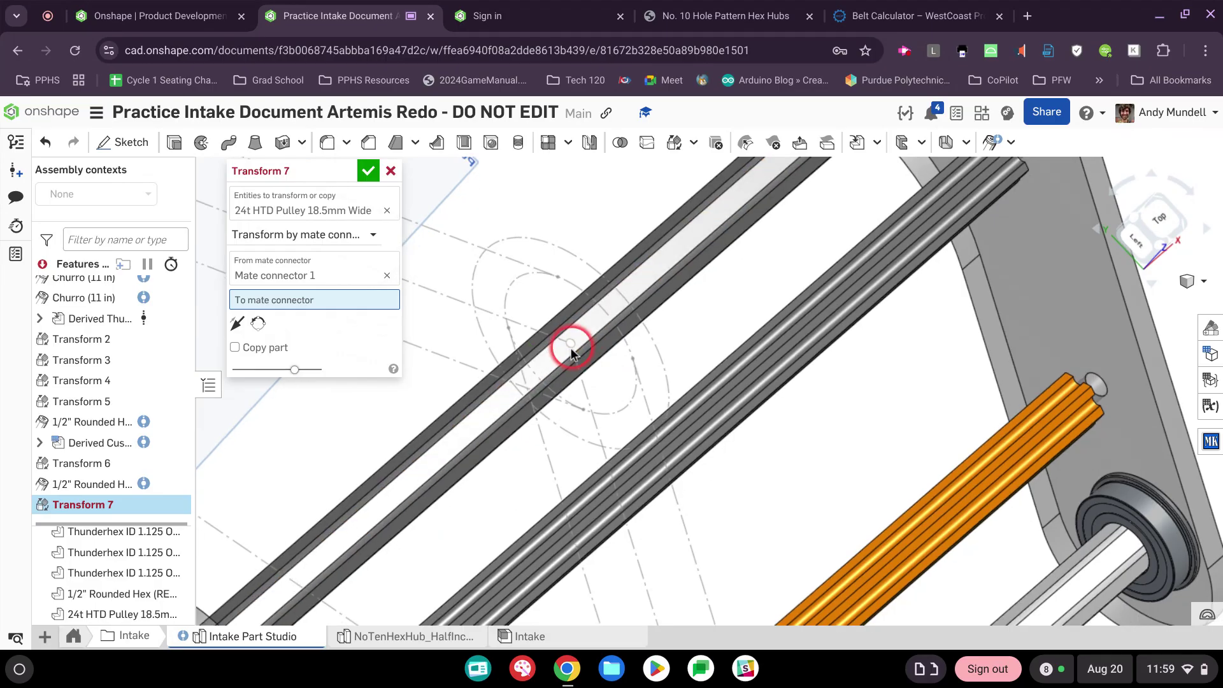
pyautogui.moveTo(572, 347)
pyautogui.mouseDown(button='right')
pyautogui.moveTo(569, 365)
pyautogui.moveTo(594, 342)
pyautogui.moveTo(577, 340)
pyautogui.mouseUp(button='right')
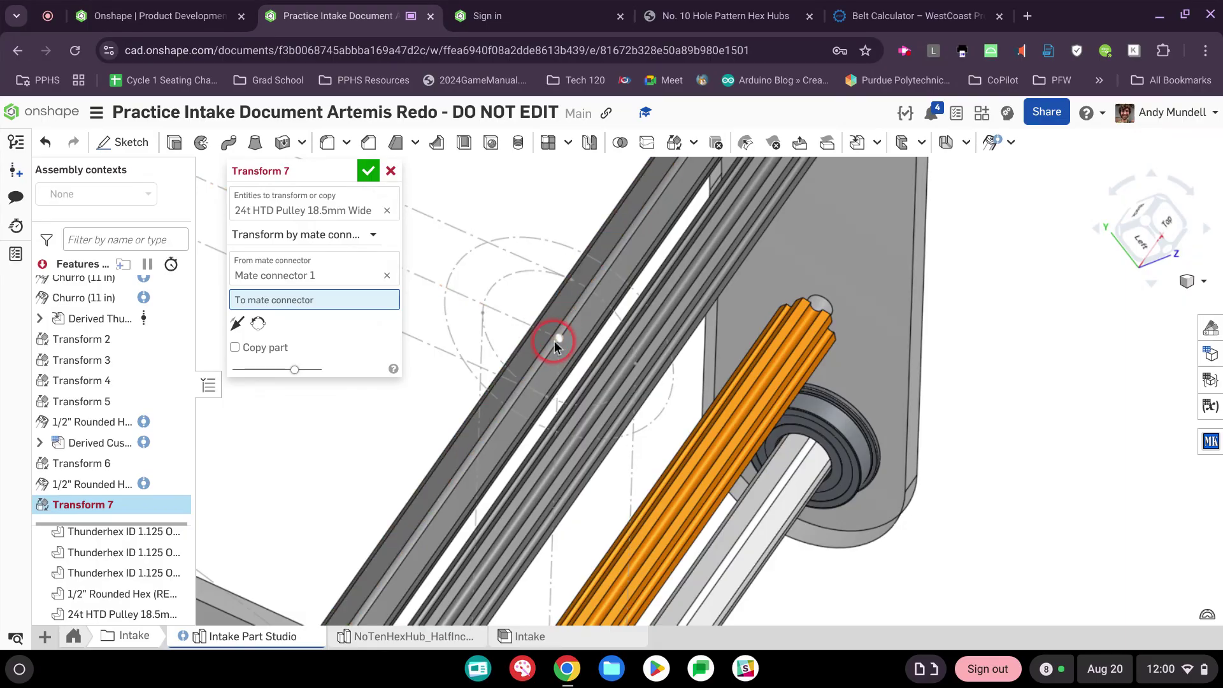
pyautogui.moveTo(550, 342); pyautogui.dragTo(505, 376, button='right')
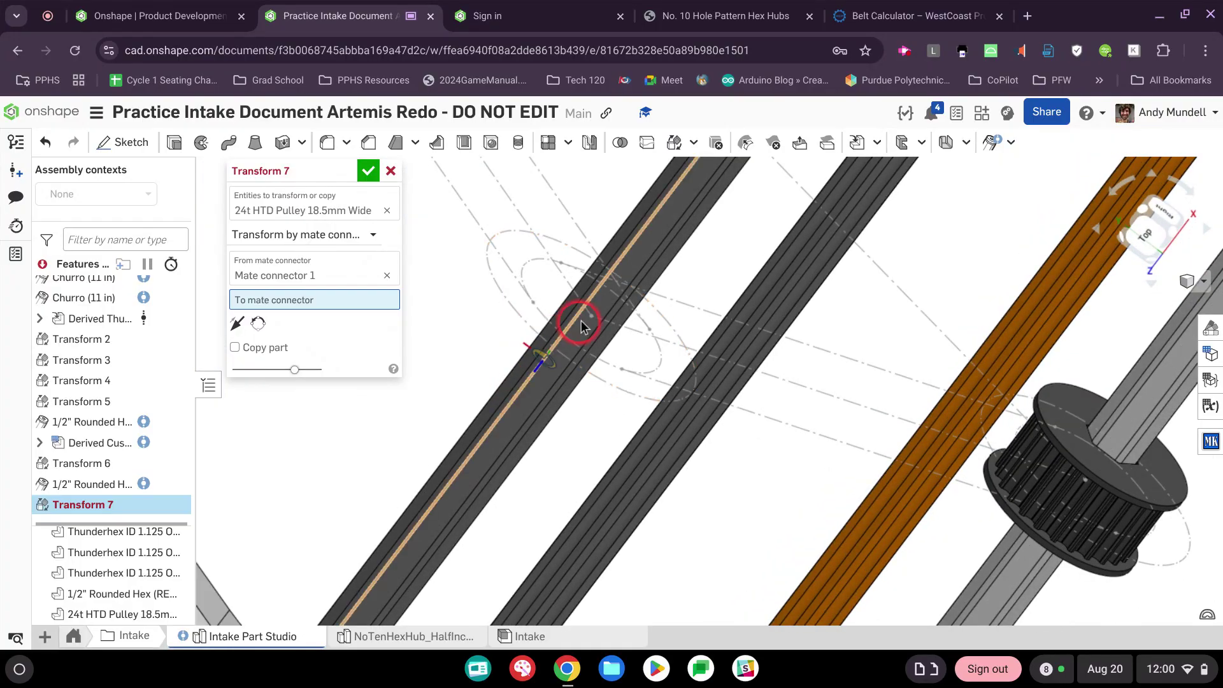
pyautogui.moveTo(598, 311); pyautogui.dragTo(592, 320, button='right')
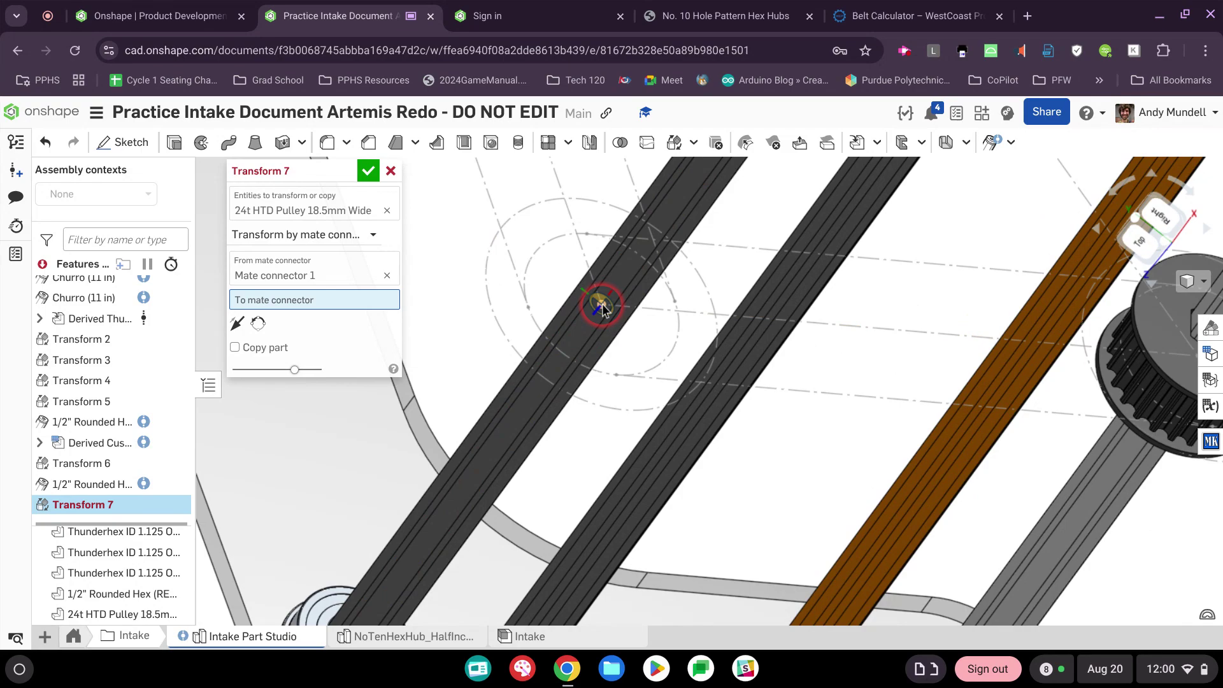
pyautogui.click(601, 307)
# - Rotate the destination mate connector 90 deg about Y so the pulley lines up with the shaft, and accept the transform
pyautogui.moveTo(601, 357); pyautogui.dragTo(659, 325, button='right')
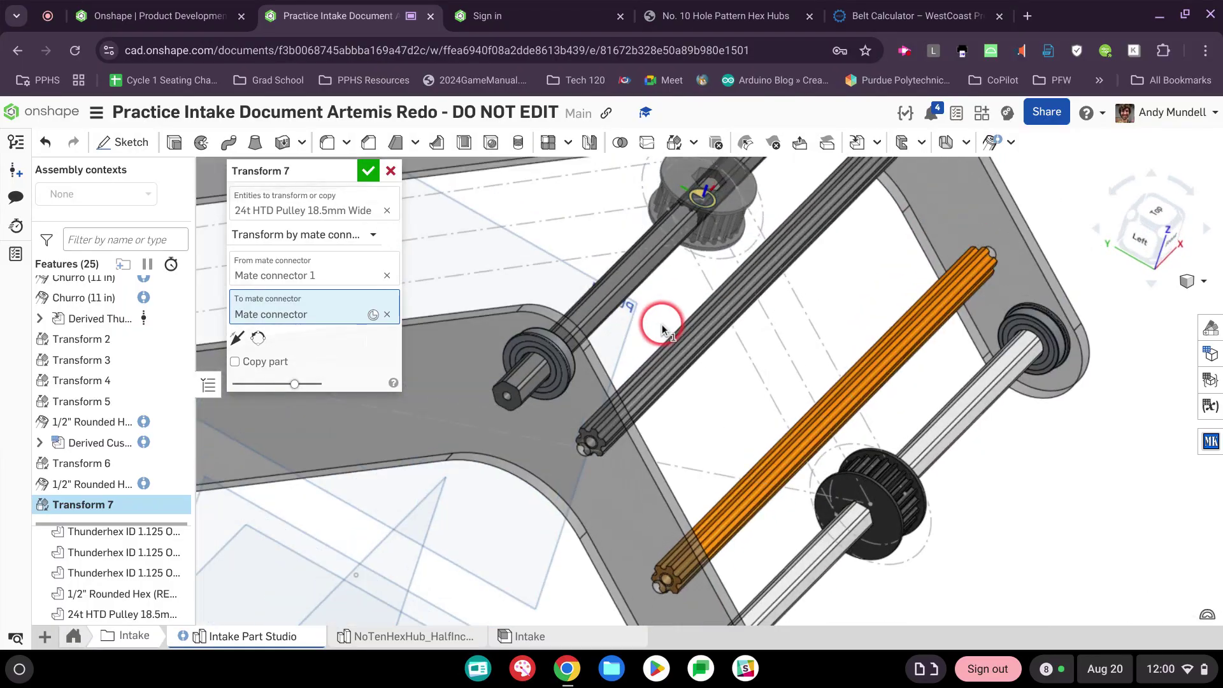
pyautogui.click(374, 315)
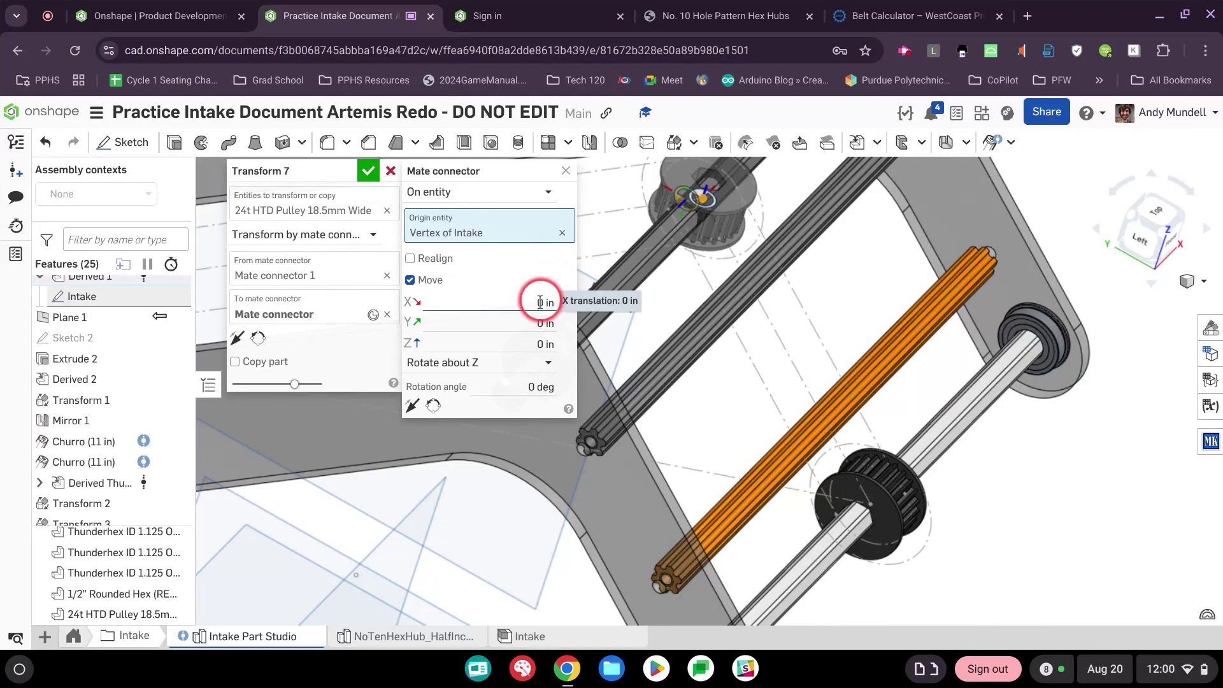
pyautogui.click(515, 384)
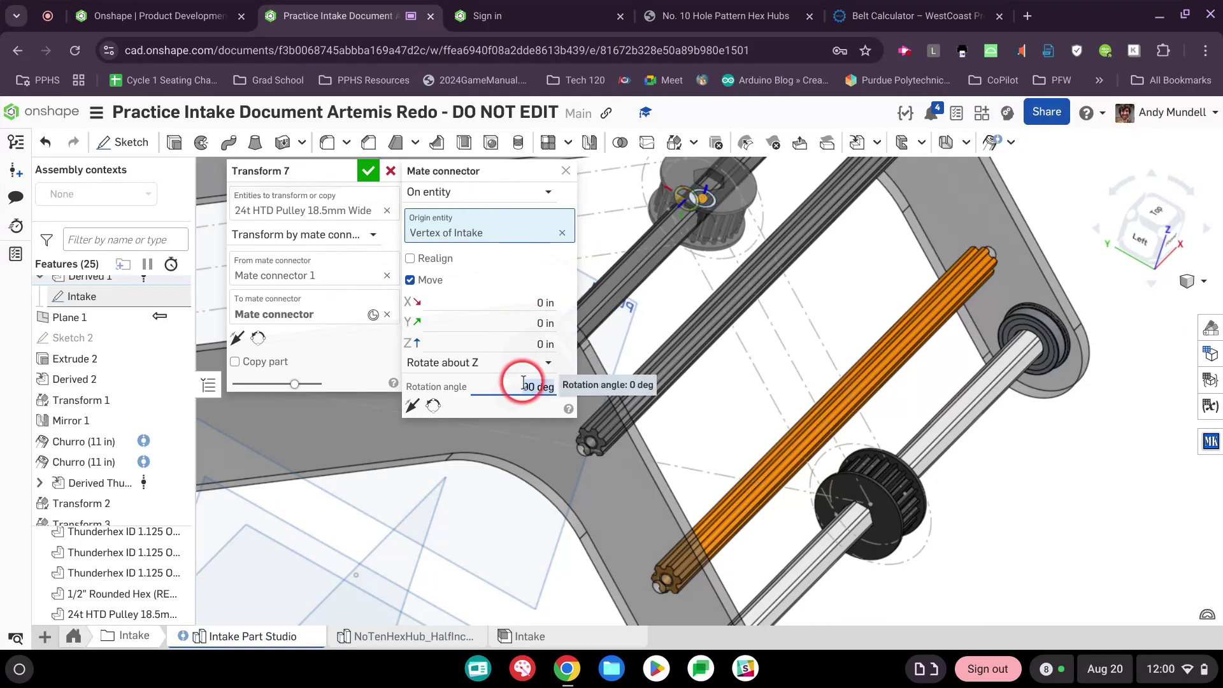
pyautogui.moveTo(695, 274); pyautogui.dragTo(544, 396, button='middle')
pyautogui.moveTo(747, 376); pyautogui.dragTo(882, 426, button='middle')
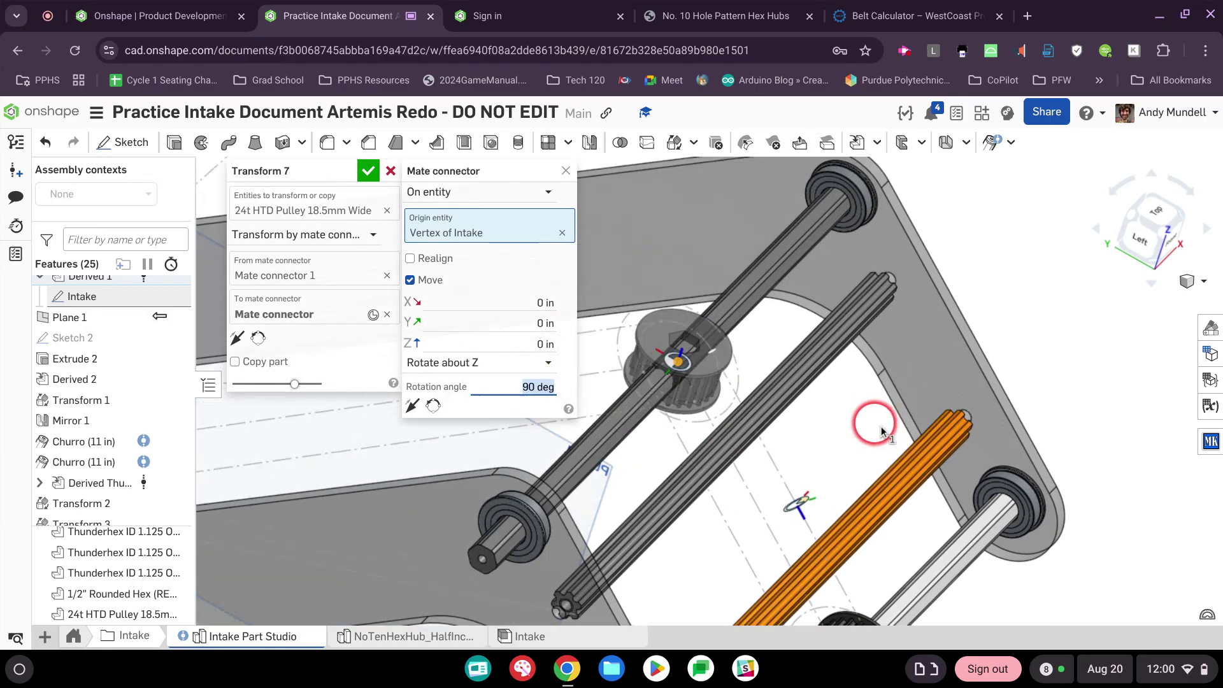
pyautogui.click(495, 355)
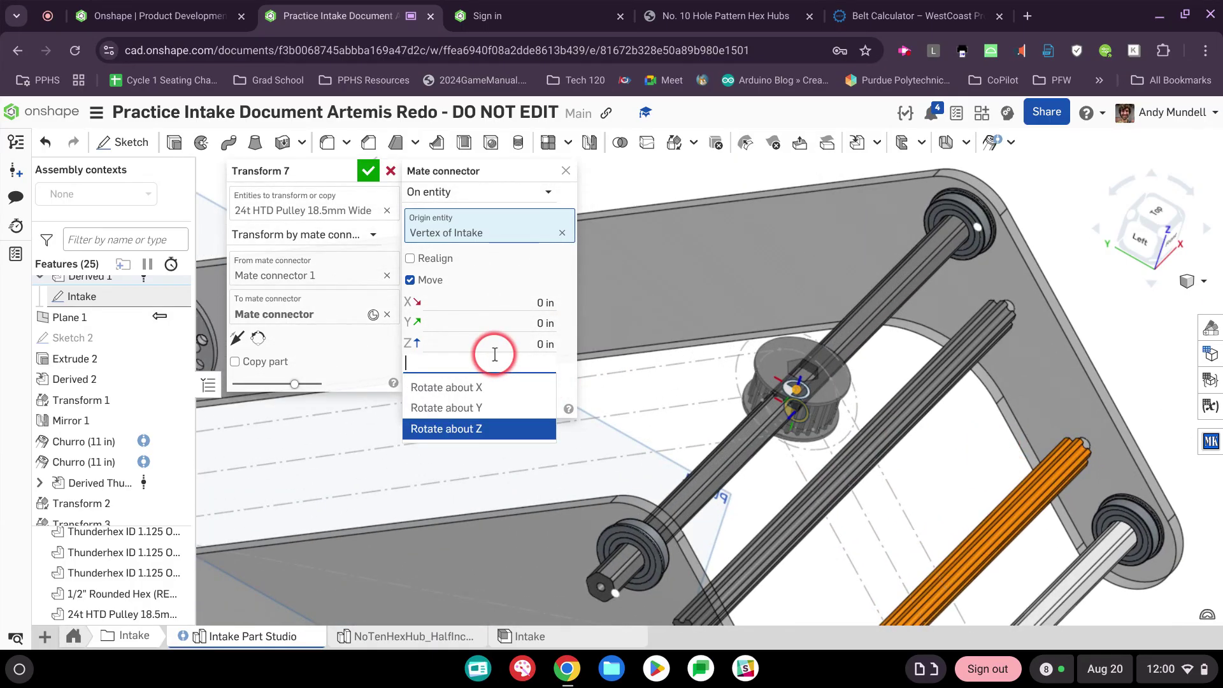
pyautogui.click(449, 387)
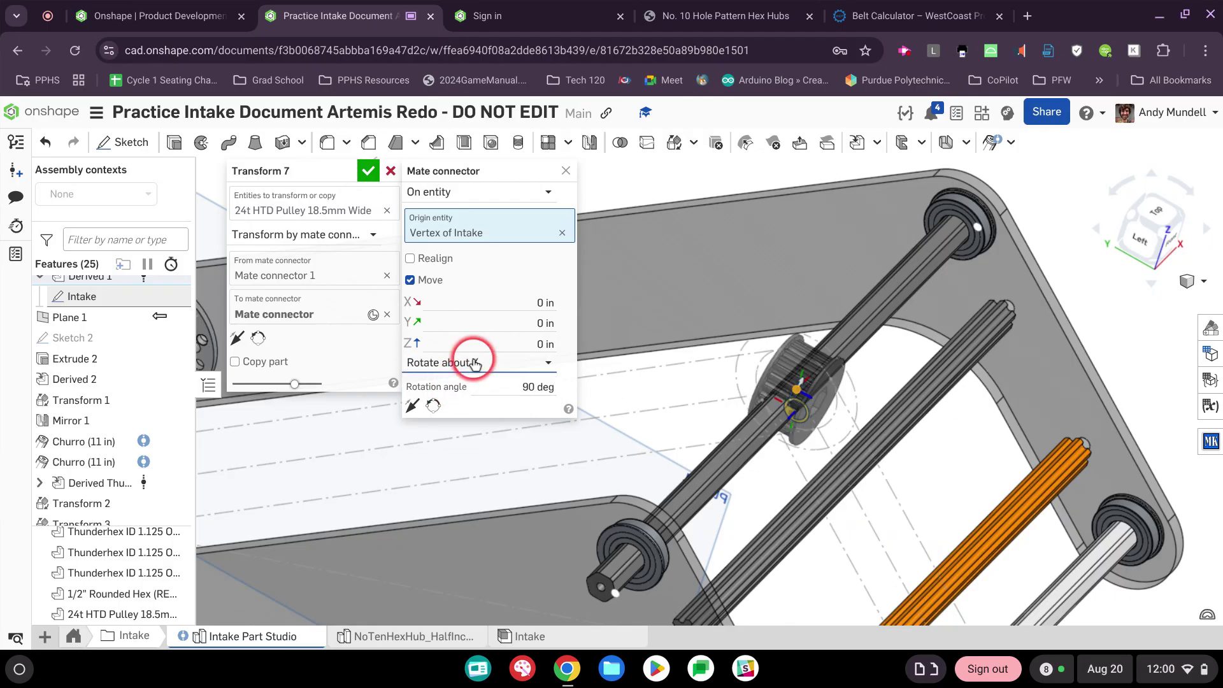
pyautogui.click(475, 363)
pyautogui.click(478, 405)
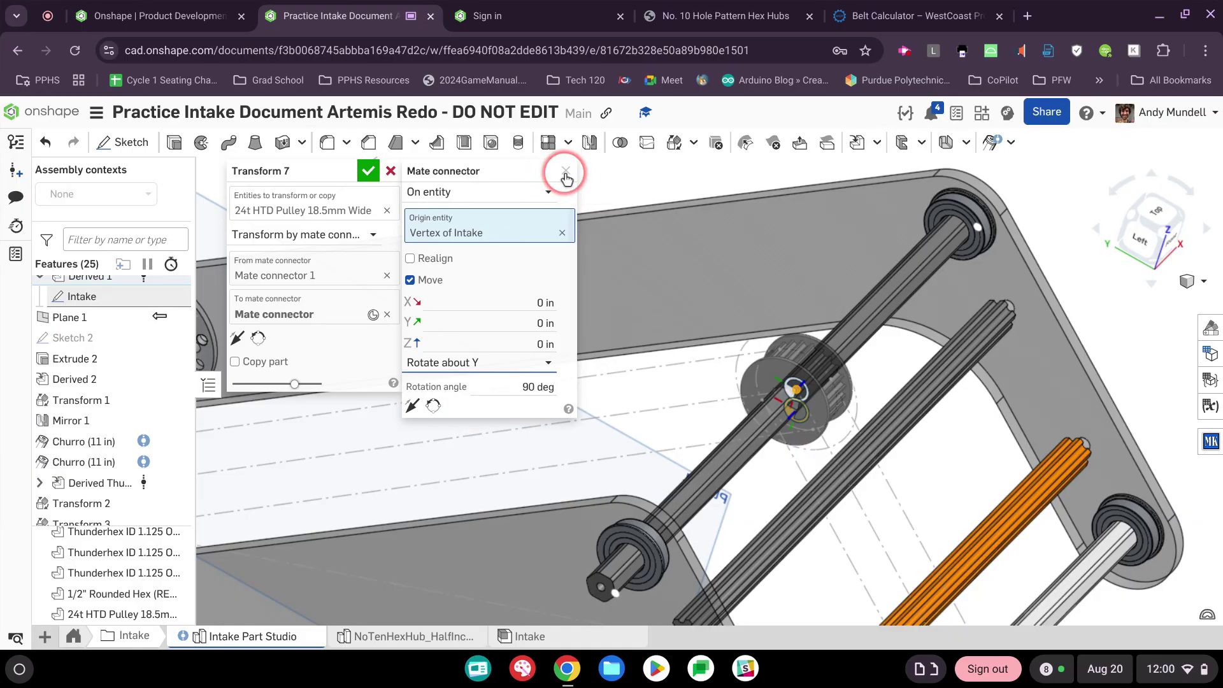
pyautogui.click(373, 173)
# - Examine how the pulley's hex bore fits the upper shaft and look over the whole intake from several angles
pyautogui.moveTo(674, 339); pyautogui.dragTo(691, 317, button='right')
pyautogui.scroll(5, 894, 255)
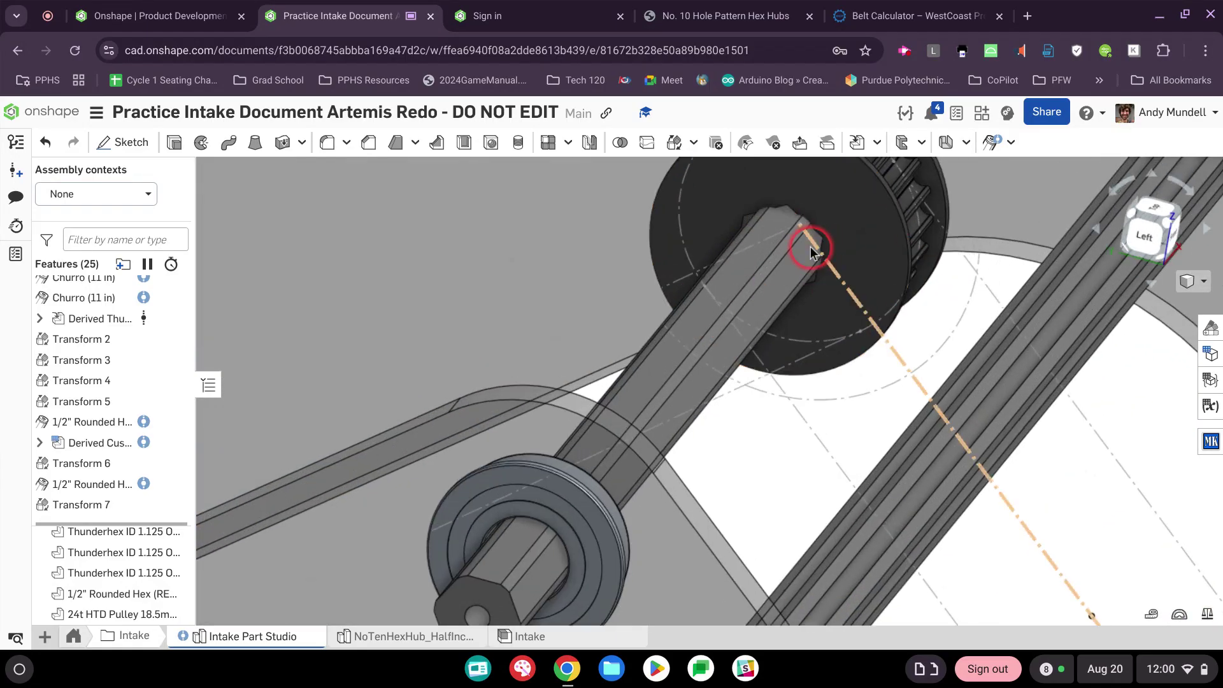
pyautogui.scroll(1, 810, 247)
pyautogui.scroll(5, 783, 238)
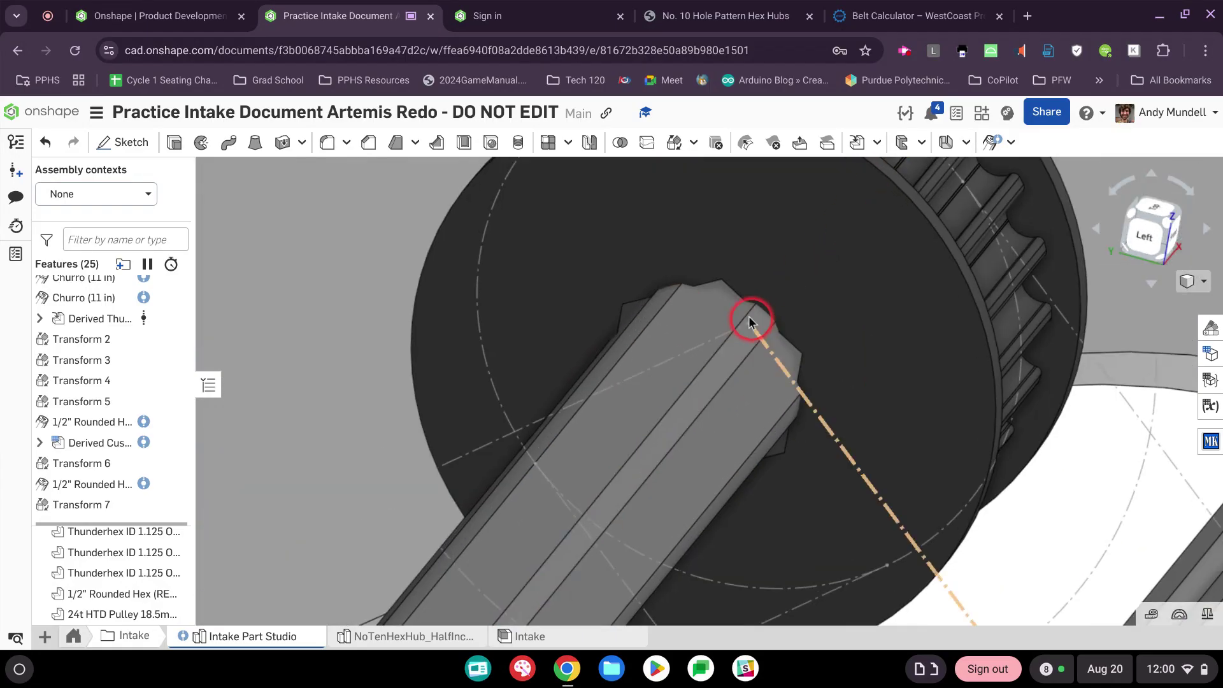
pyautogui.scroll(-1, 137, 420)
pyautogui.scroll(-6, 725, 331)
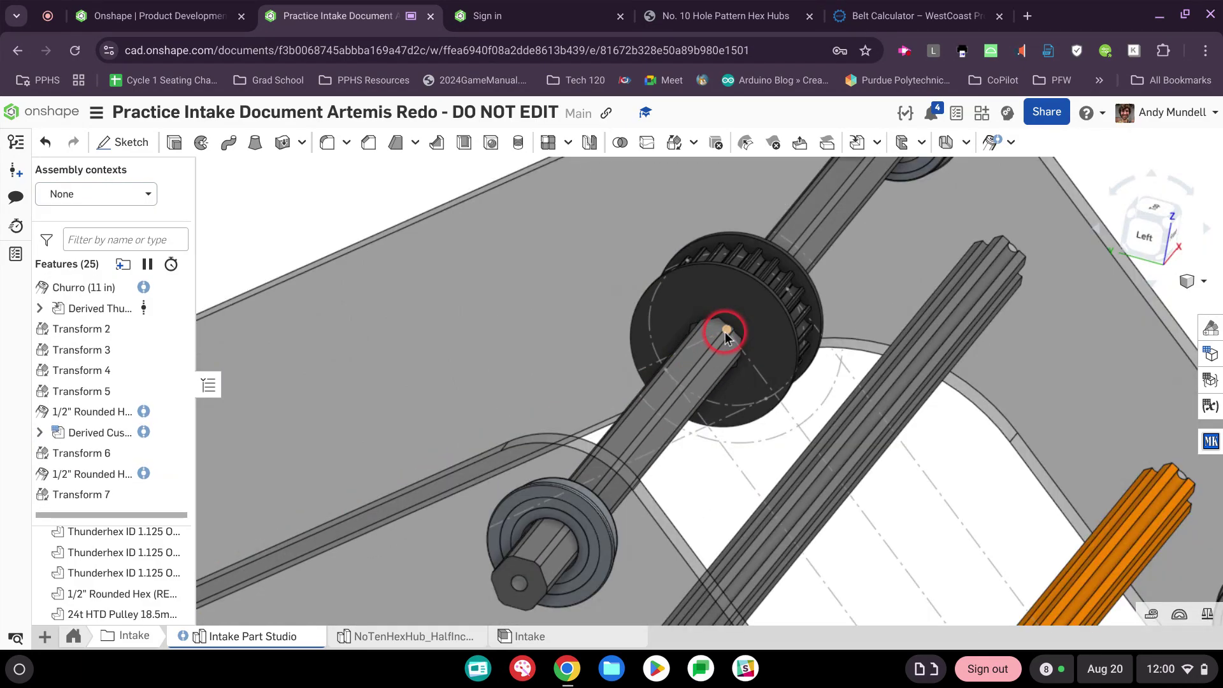
pyautogui.scroll(-4, 726, 331)
pyautogui.moveTo(963, 352)
pyautogui.mouseDown(button='right')
pyautogui.moveTo(882, 388)
pyautogui.moveTo(991, 349)
pyautogui.moveTo(940, 352)
pyautogui.mouseUp(button='right')
pyautogui.scroll(-4, 936, 359)
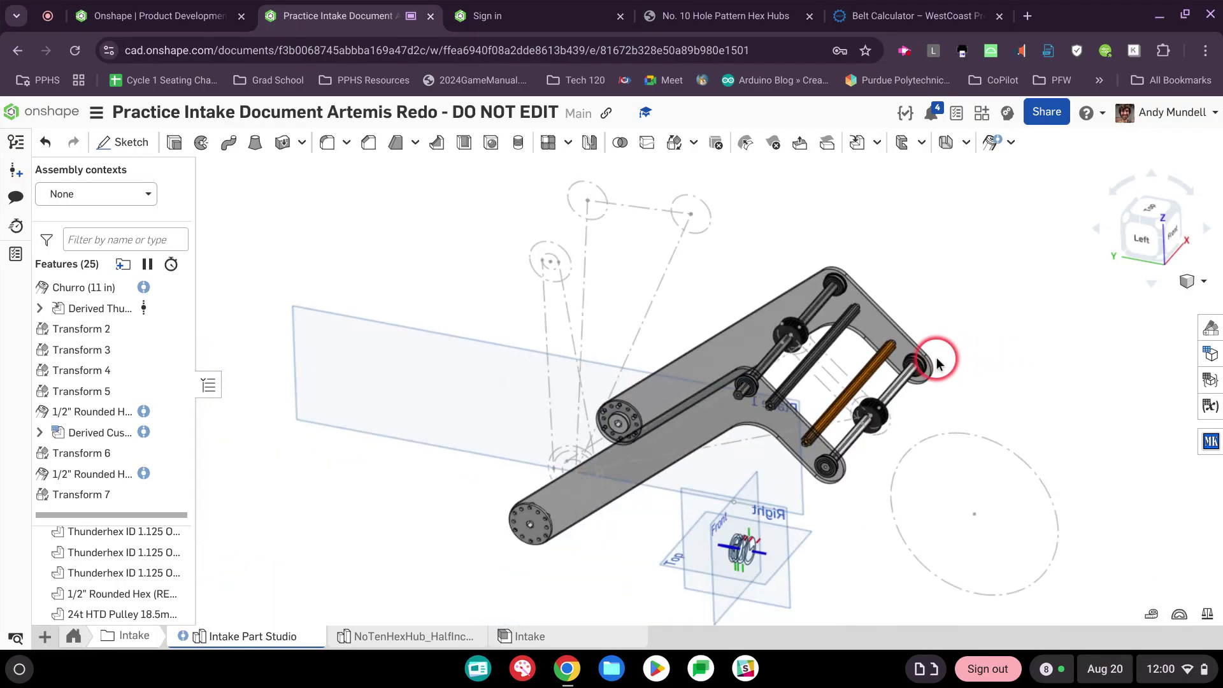
pyautogui.moveTo(615, 564); pyautogui.dragTo(512, 547, button='right')
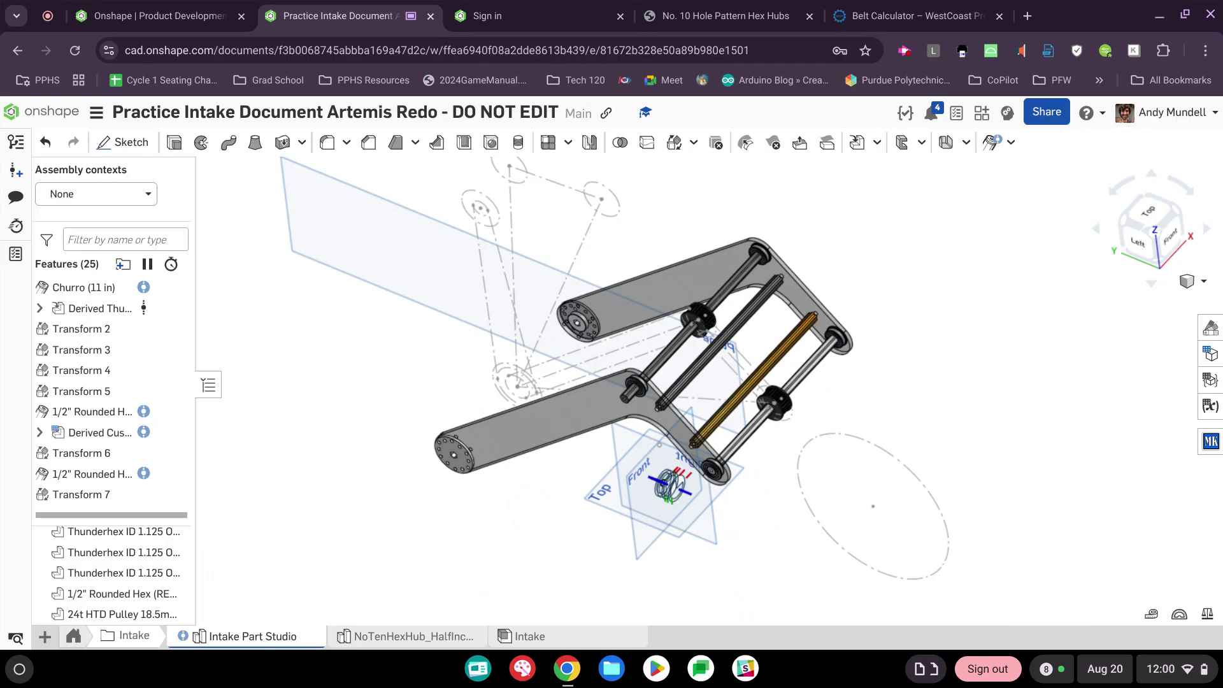
pyautogui.moveTo(497, 503); pyautogui.dragTo(515, 526, button='right')
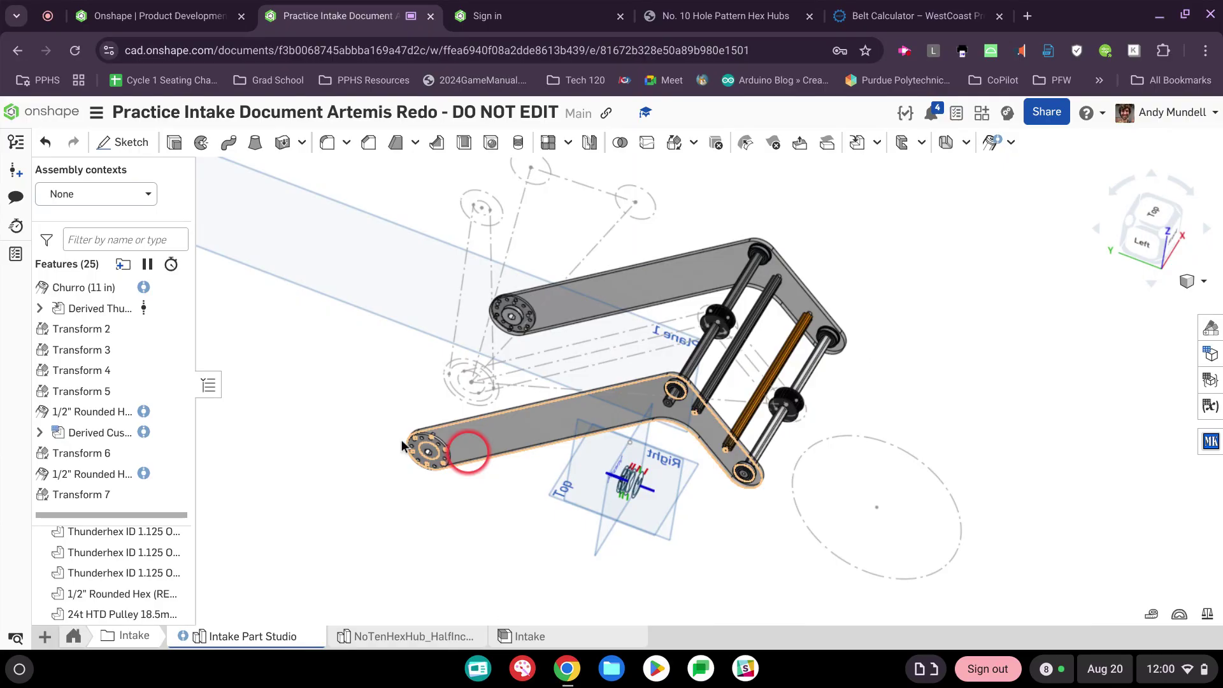
# - Switch the assembly context to Context 1 of Full Bot and view the intake arms against the robot frame
pyautogui.click(95, 195)
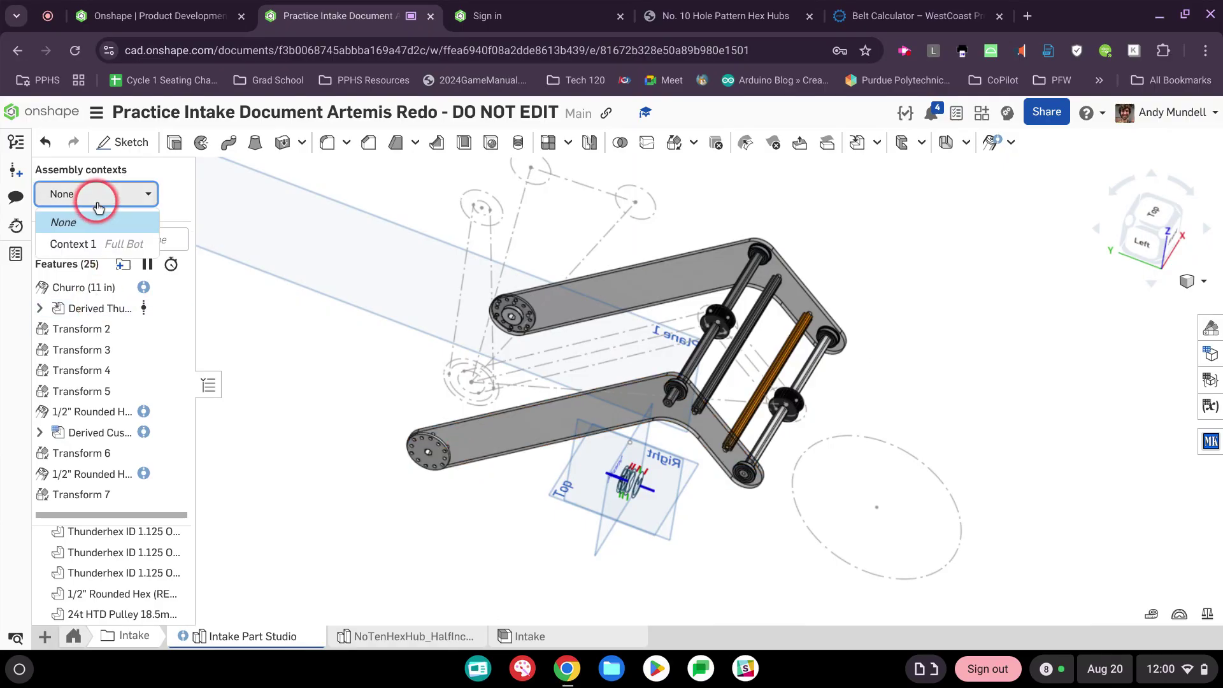
pyautogui.click(101, 244)
pyautogui.moveTo(647, 499); pyautogui.dragTo(527, 596, button='right')
pyautogui.scroll(6, 474, 224)
pyautogui.moveTo(453, 368); pyautogui.dragTo(465, 433, button='right')
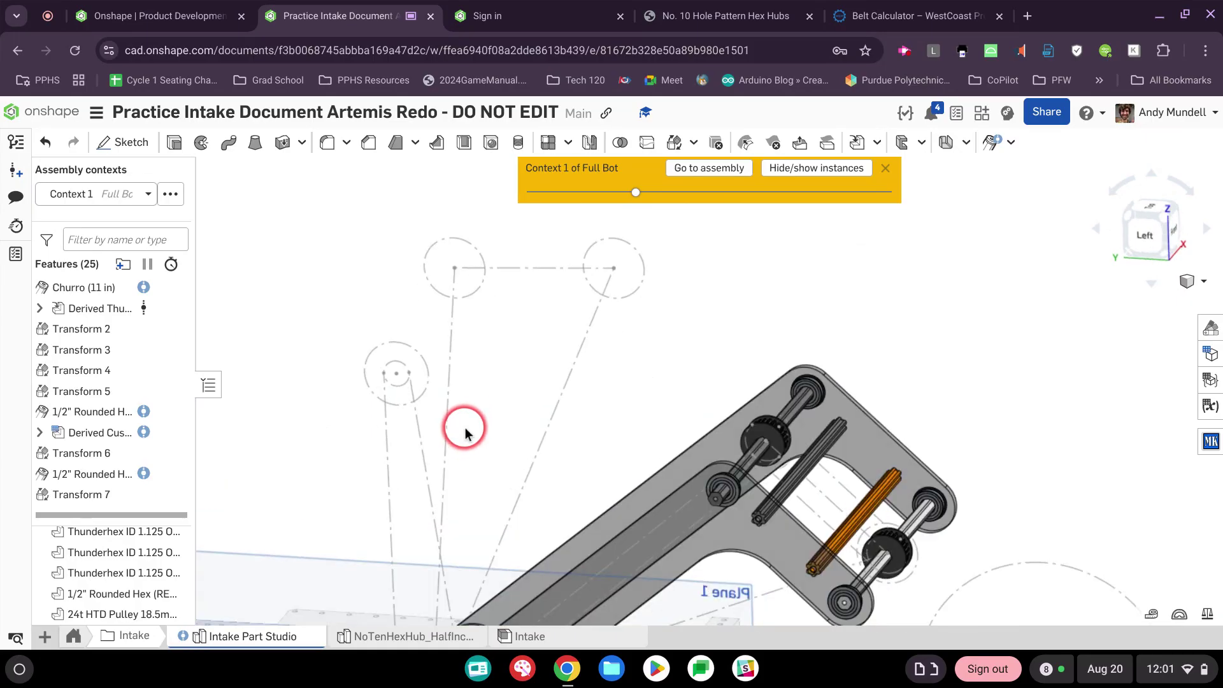
pyautogui.scroll(-3, 469, 432)
pyautogui.moveTo(555, 519); pyautogui.dragTo(569, 414, button='middle')
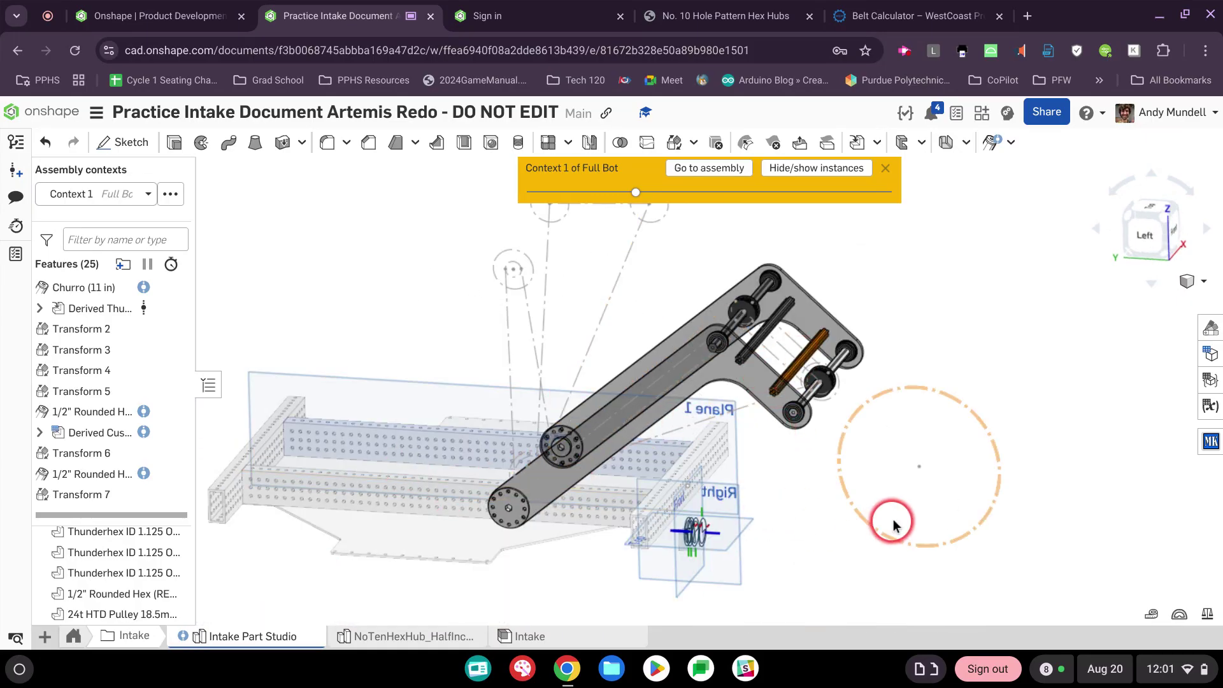
pyautogui.moveTo(820, 519); pyautogui.dragTo(758, 488, button='right')
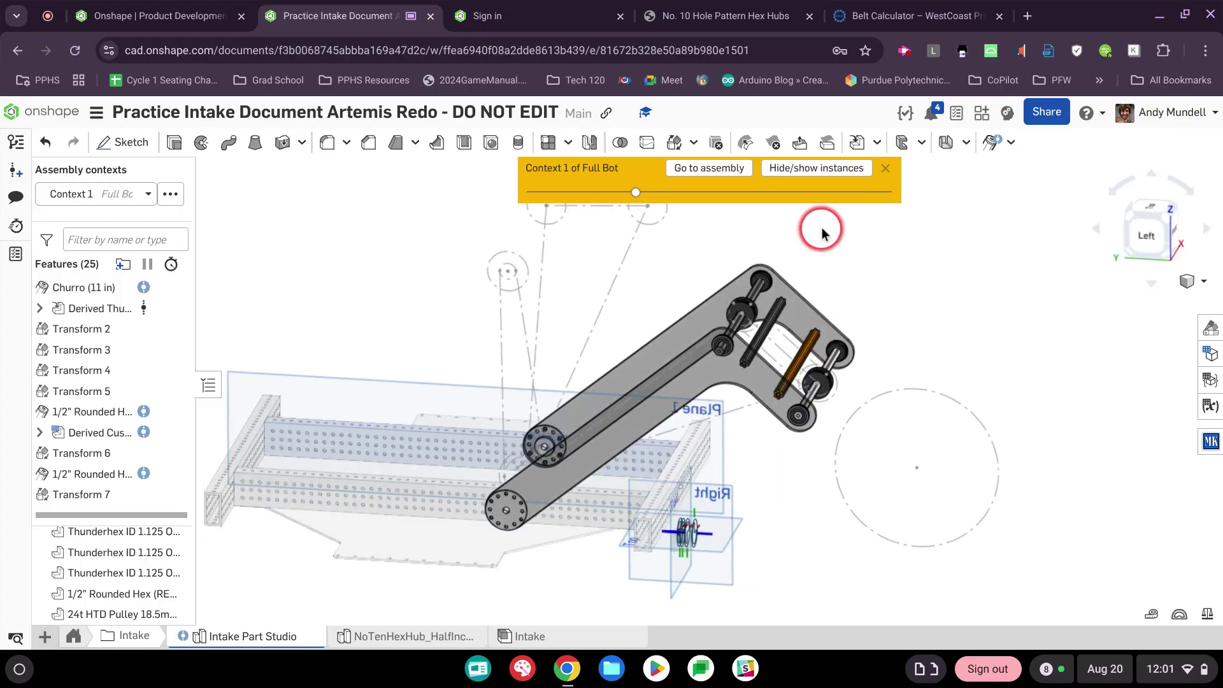
pyautogui.click(905, 50)
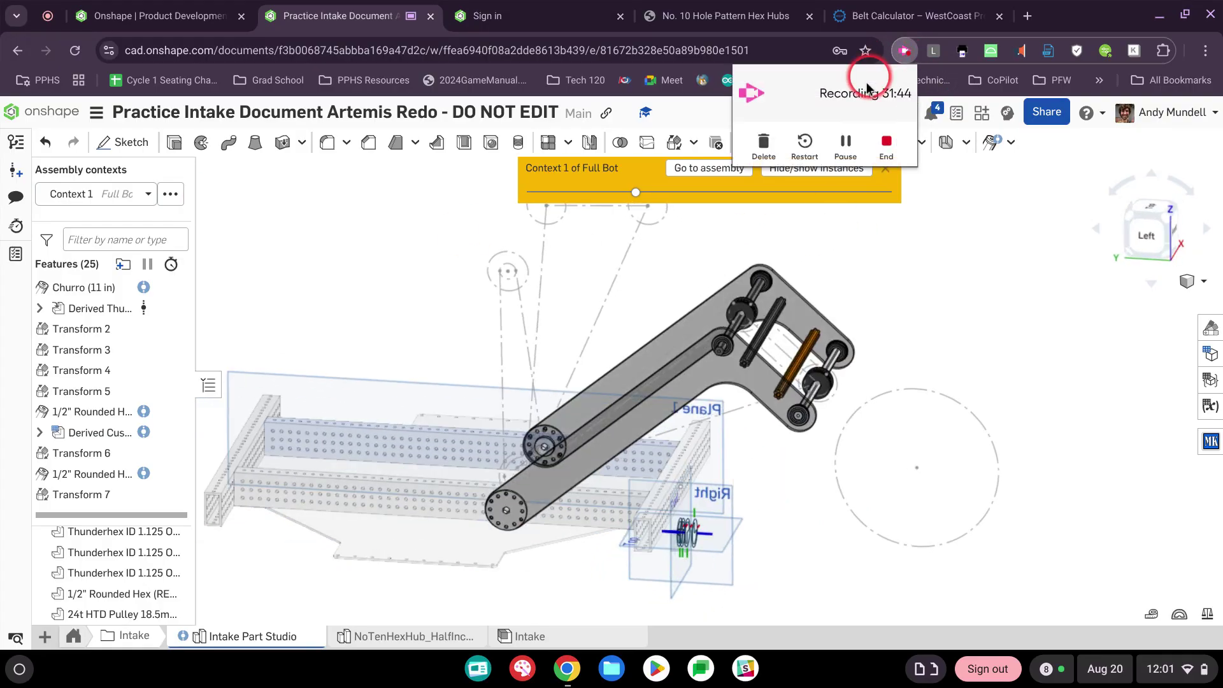